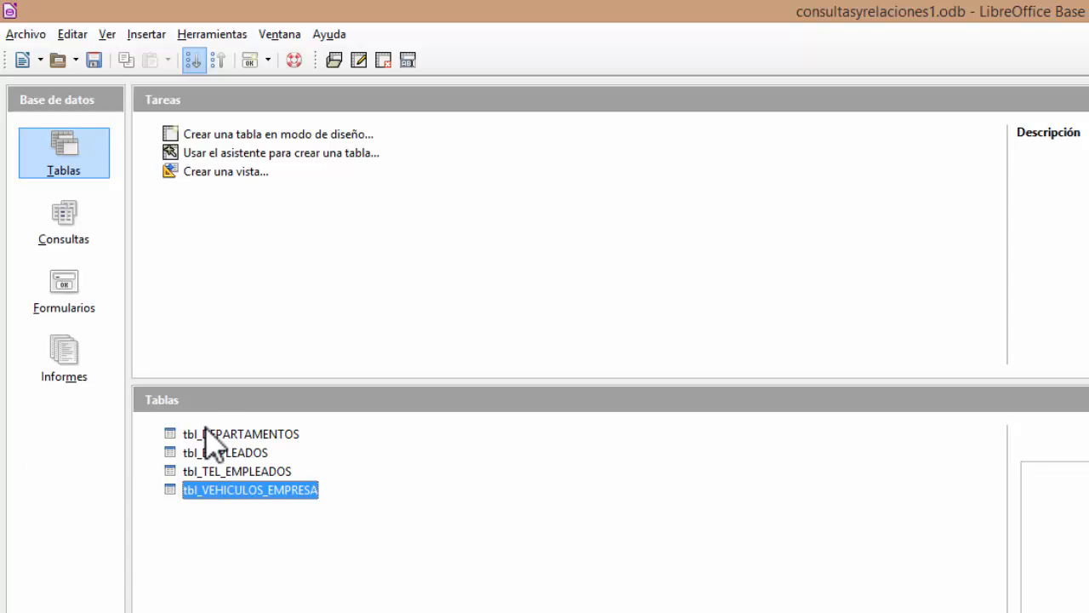
pyautogui.click(210, 433)
pyautogui.click(239, 452)
pyautogui.click(249, 471)
pyautogui.click(260, 489)
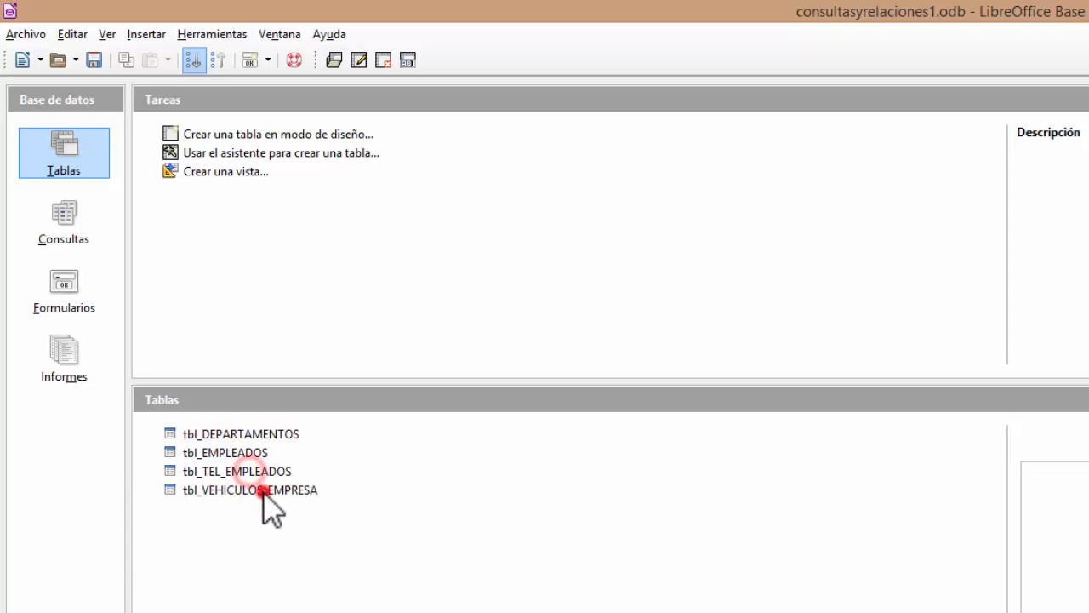
pyautogui.click(257, 470)
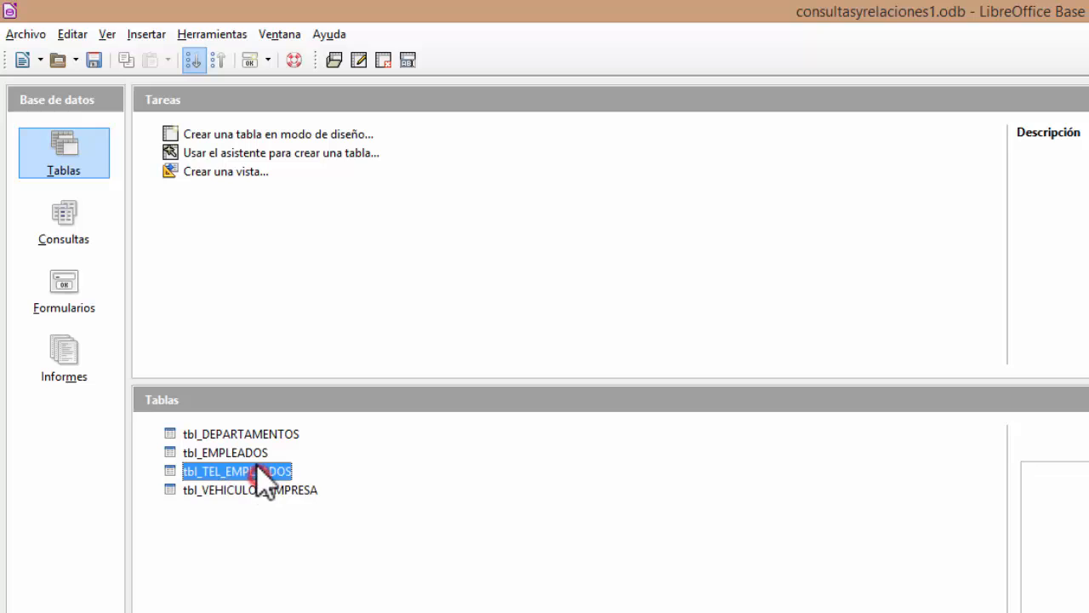
pyautogui.click(252, 452)
pyautogui.click(260, 433)
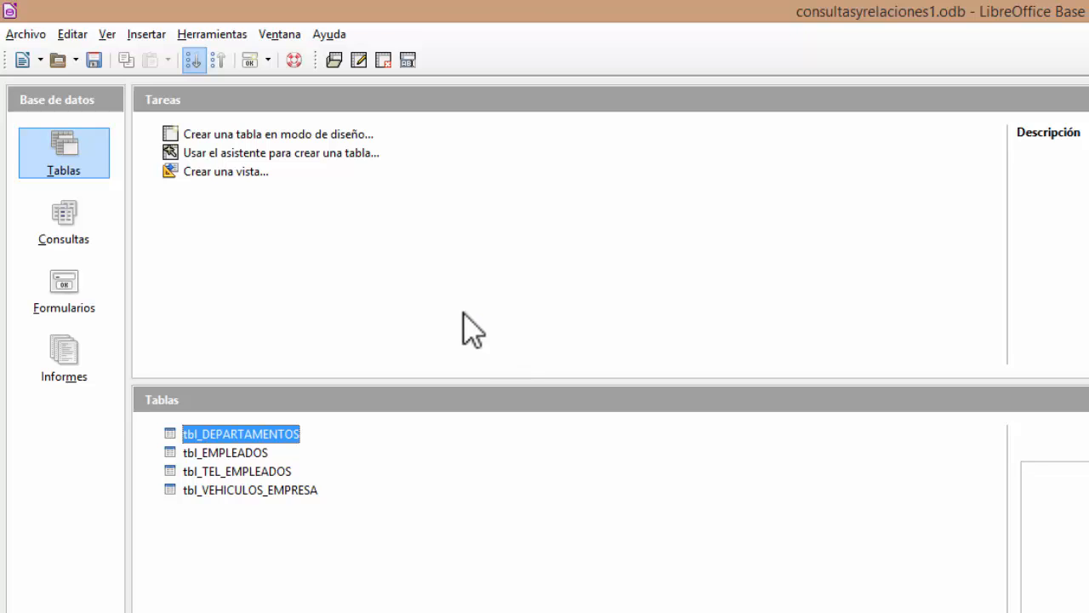
# Step: Open tbl_EMPLEADOS to review its fields and records, and close it
pyautogui.doubleClick(248, 454)
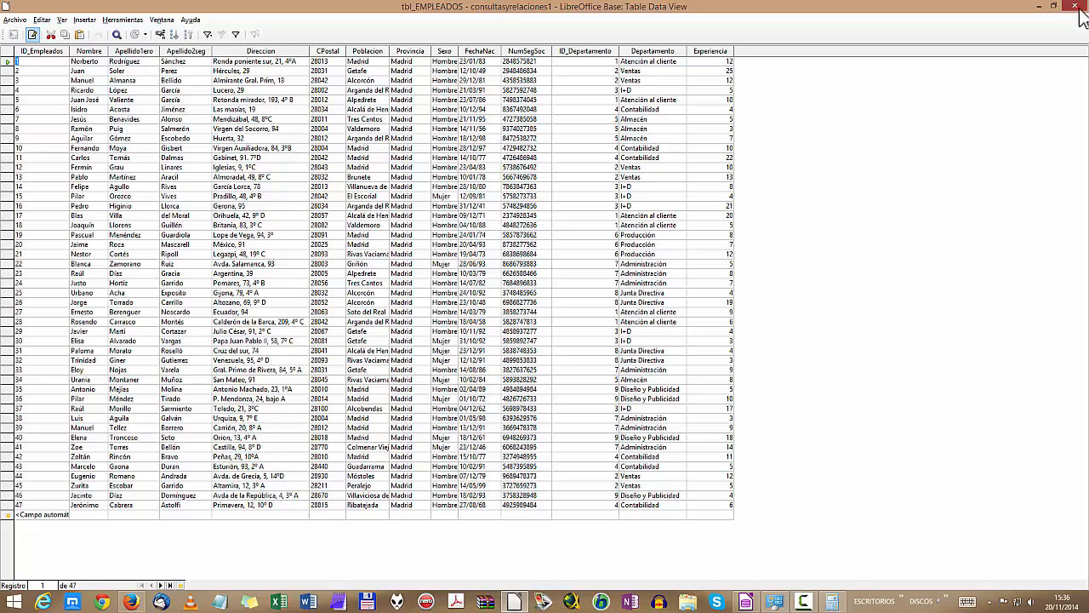
pyautogui.click(1078, 8)
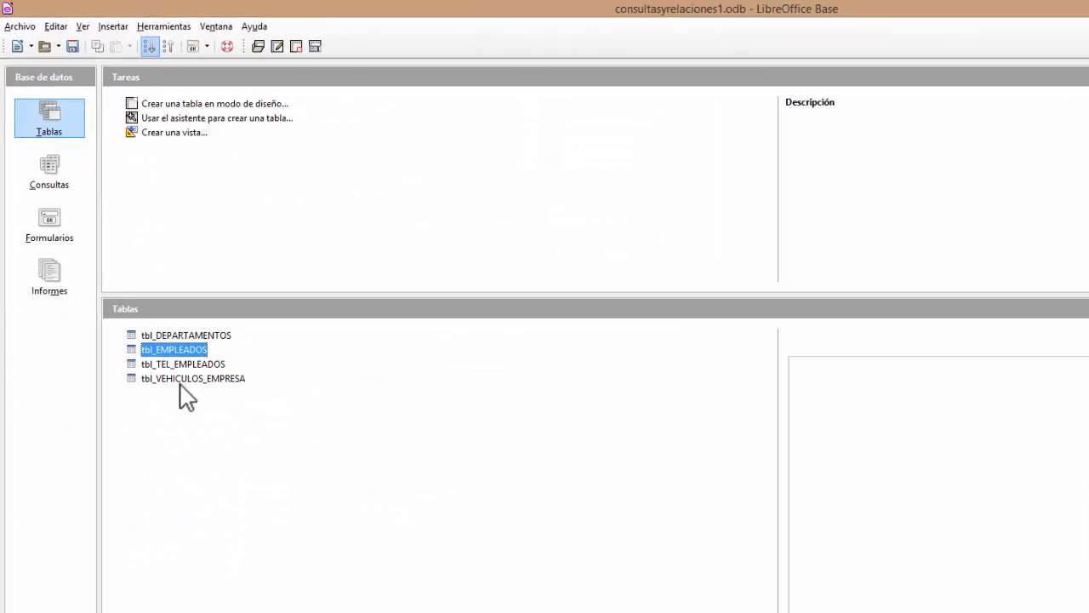
# Step: Open tbl_DEPARTAMENTOS, widen the Direccion_Dep column until the full addresses fit, and close the table
pyautogui.doubleClick(219, 352)
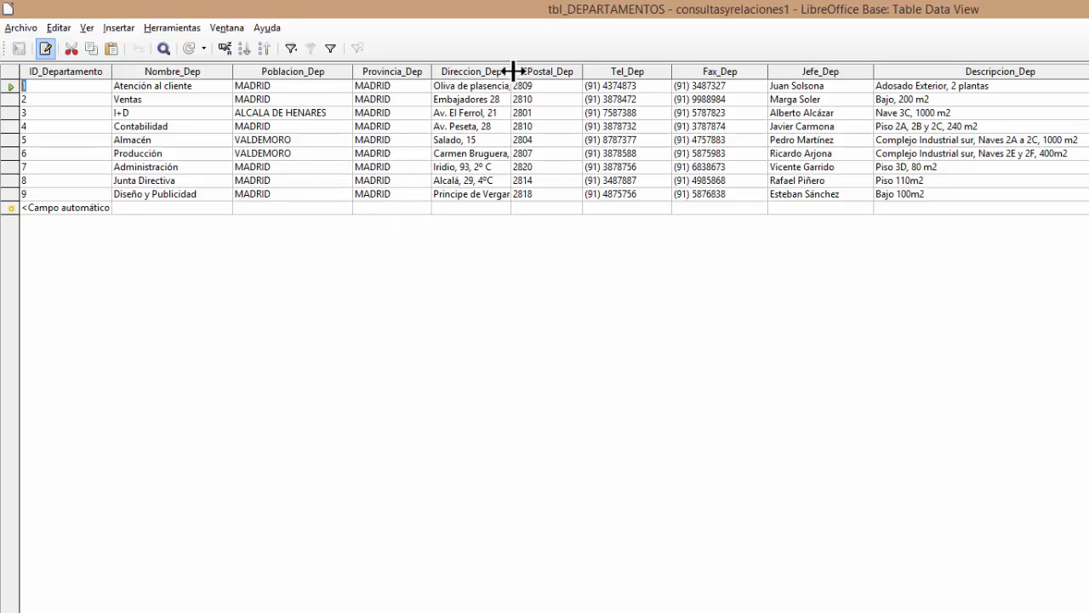
pyautogui.moveTo(513, 70); pyautogui.dragTo(550, 72)
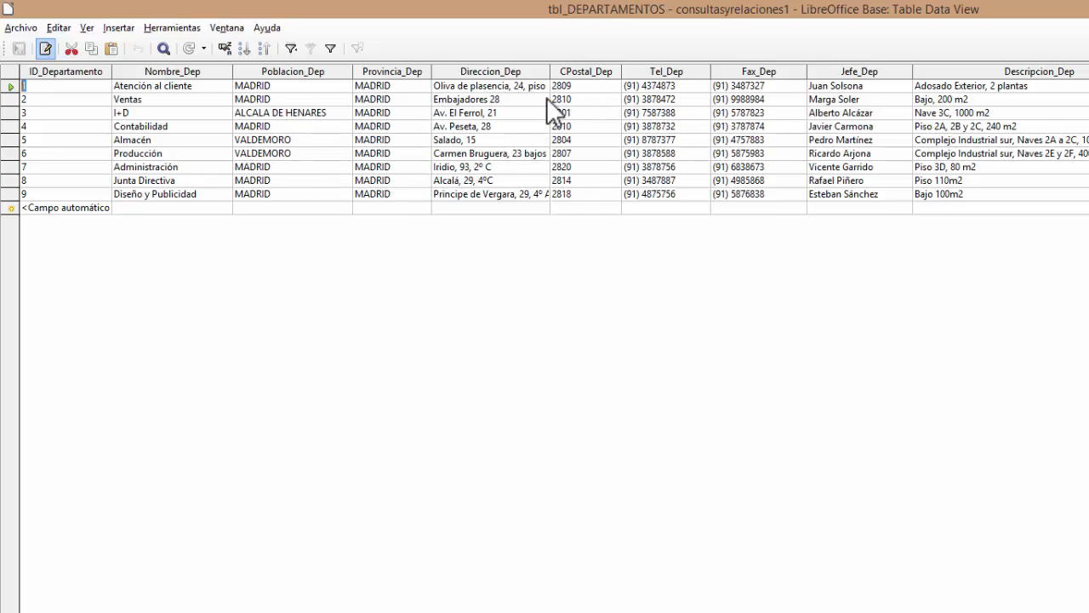
pyautogui.moveTo(549, 71); pyautogui.dragTo(574, 71)
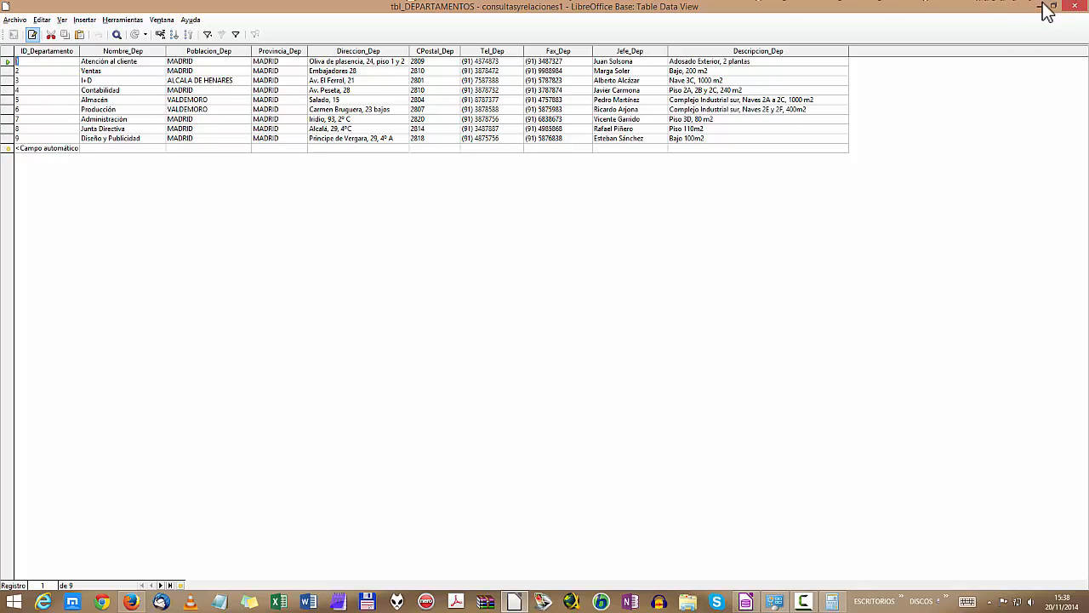
pyautogui.click(1073, 7)
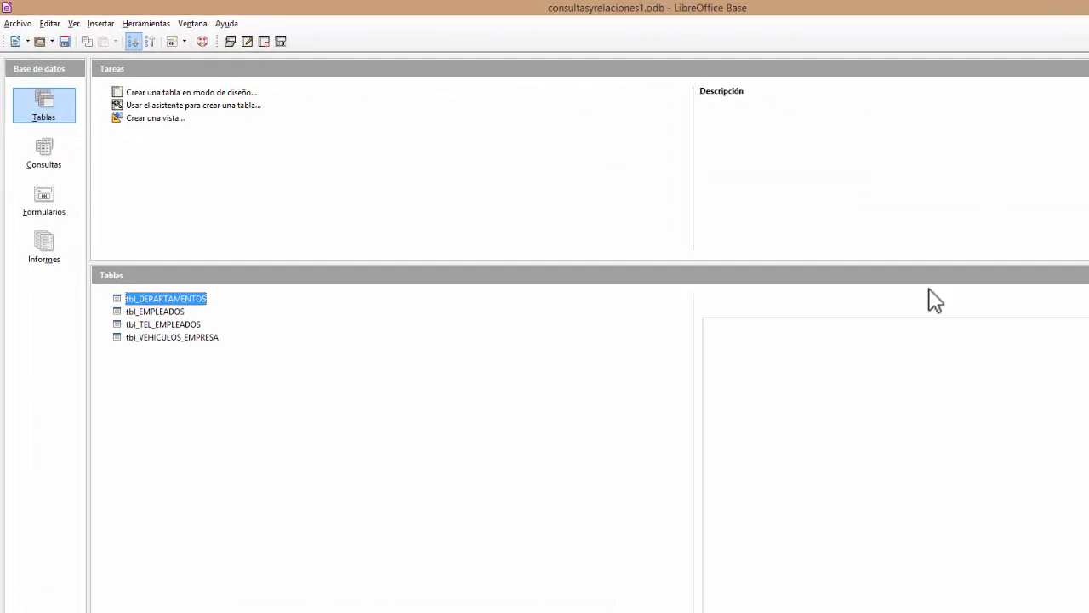
# Step: Create a query in design view and add the tables tbl_DEPARTAMENTOS and tbl_EMPLEADOS to it
pyautogui.click(37, 160)
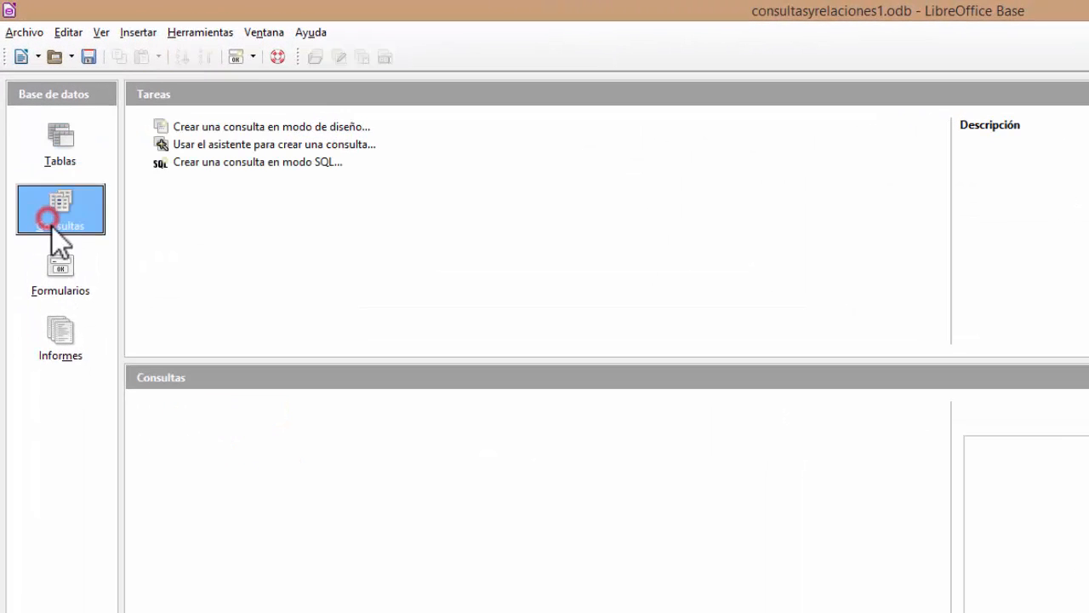
pyautogui.click(242, 97)
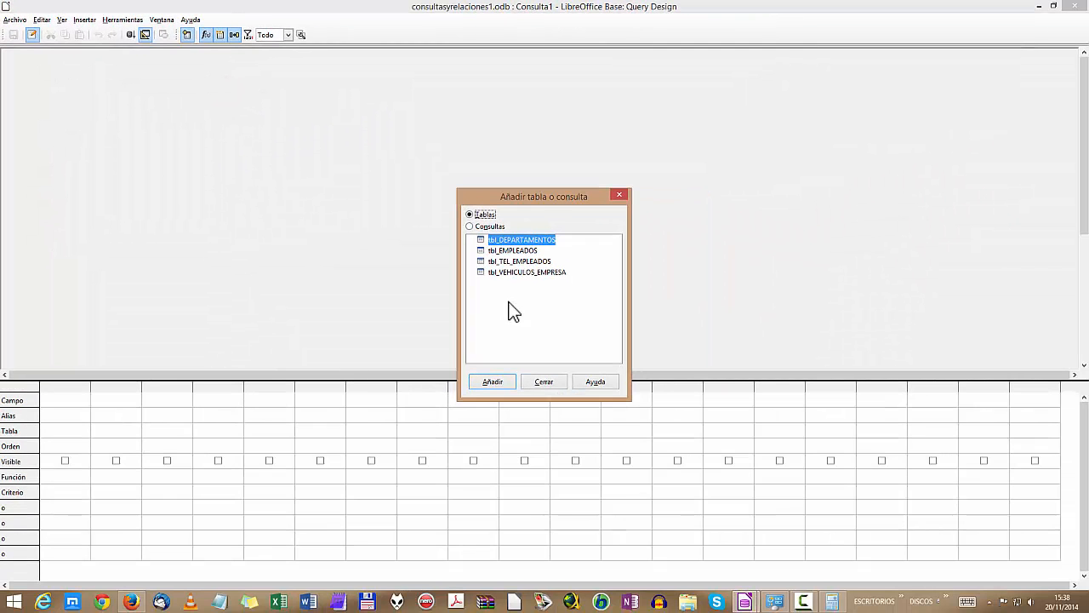
pyautogui.moveTo(551, 197); pyautogui.dragTo(565, 115)
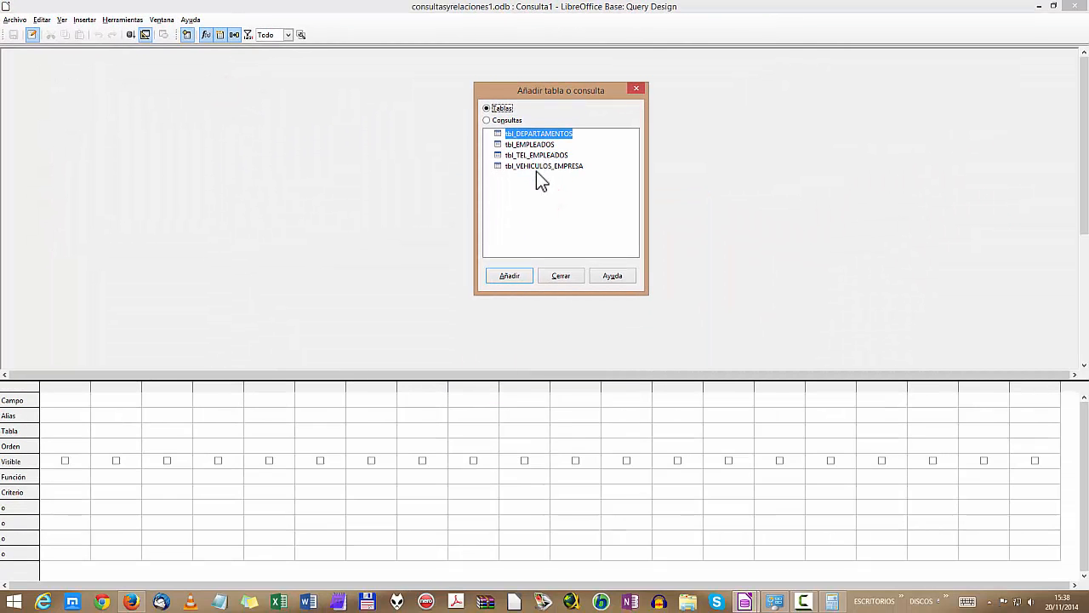
pyautogui.doubleClick(531, 134)
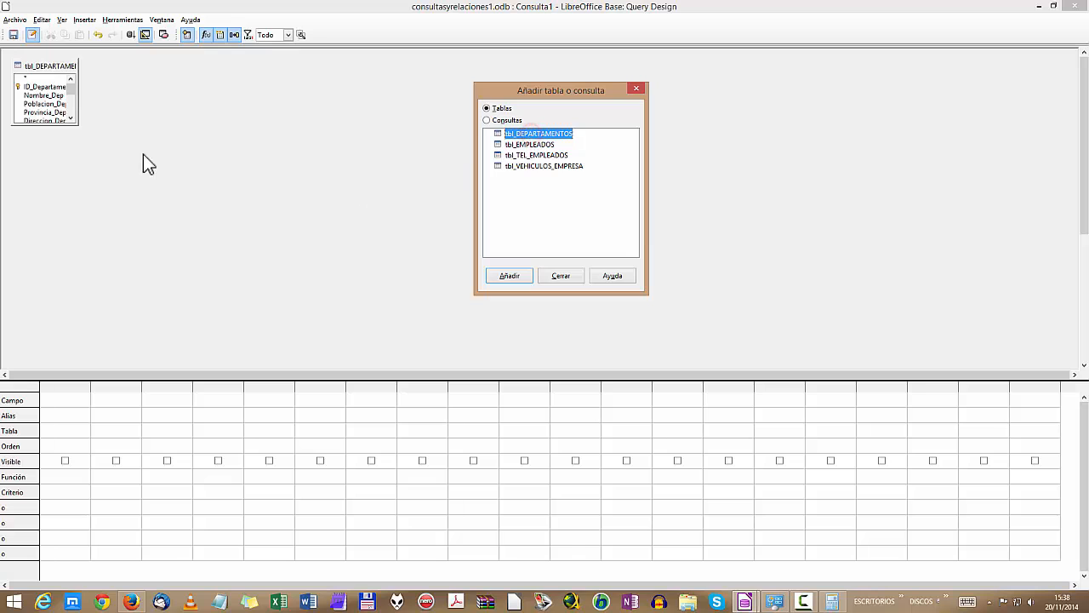
pyautogui.click(537, 145)
pyautogui.doubleClick(537, 144)
pyautogui.click(635, 90)
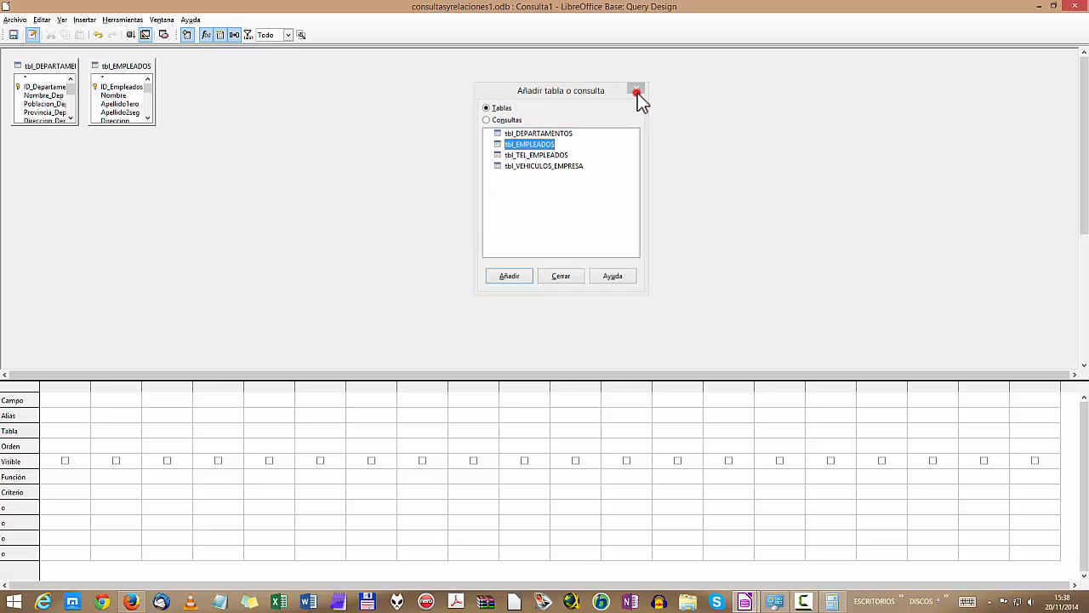
# Step: Move tbl_EMPLEADOS below tbl_DEPARTAMENTOS in the query design and enlarge it to show all its fields
pyautogui.moveTo(138, 68); pyautogui.dragTo(95, 159)
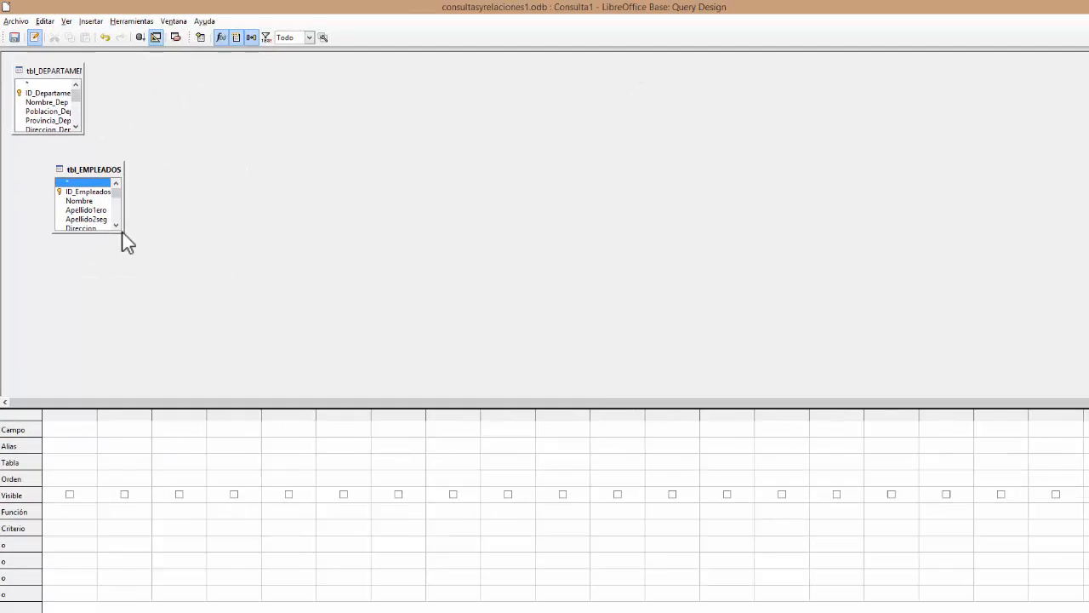
pyautogui.moveTo(148, 280); pyautogui.dragTo(240, 414)
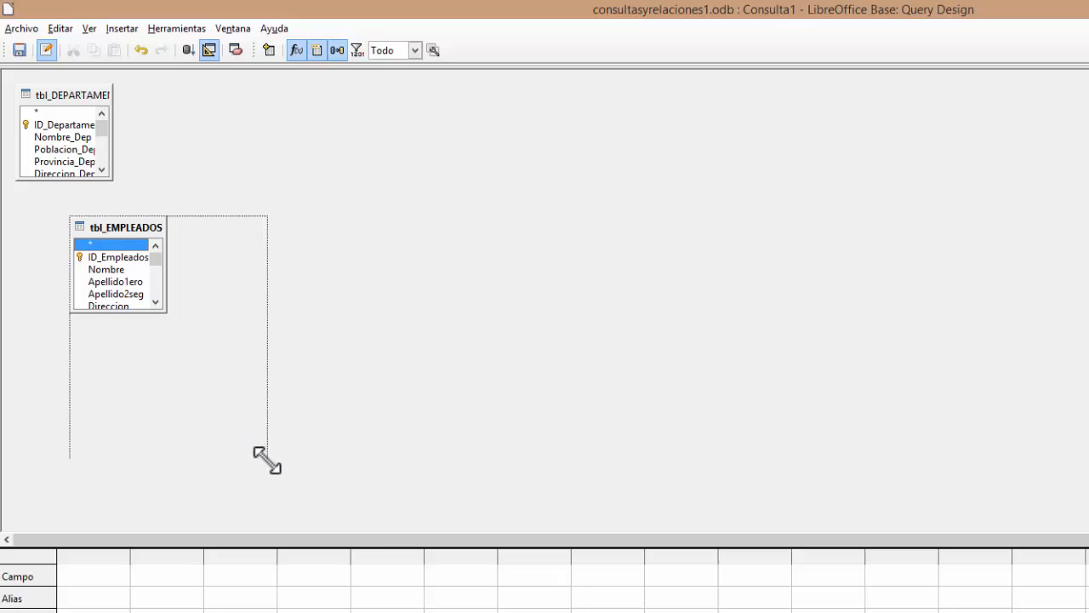
pyautogui.moveTo(268, 460); pyautogui.dragTo(267, 474)
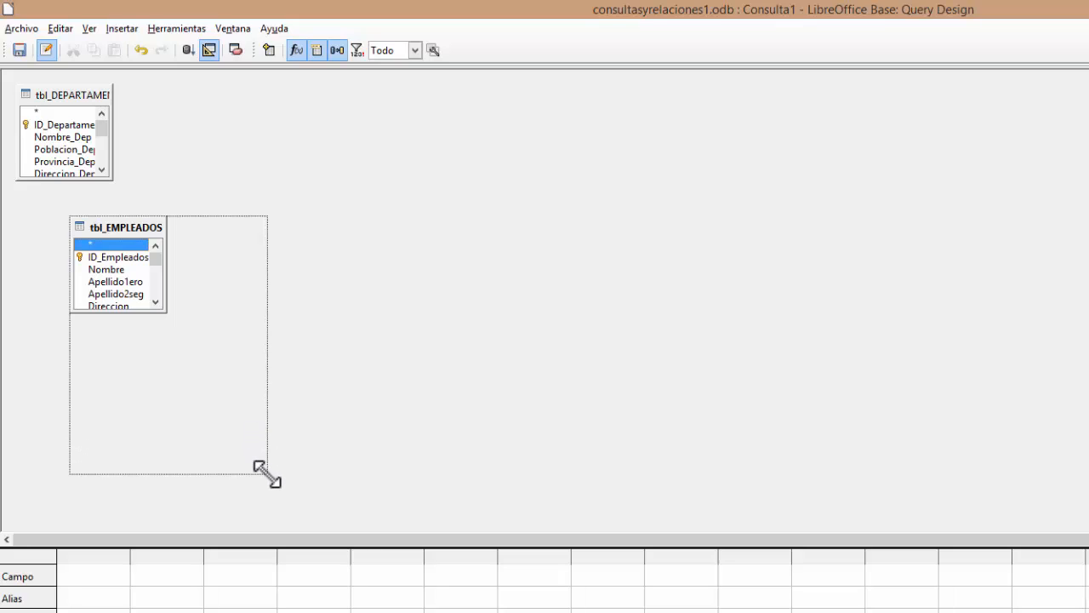
pyautogui.moveTo(267, 474); pyautogui.dragTo(267, 474)
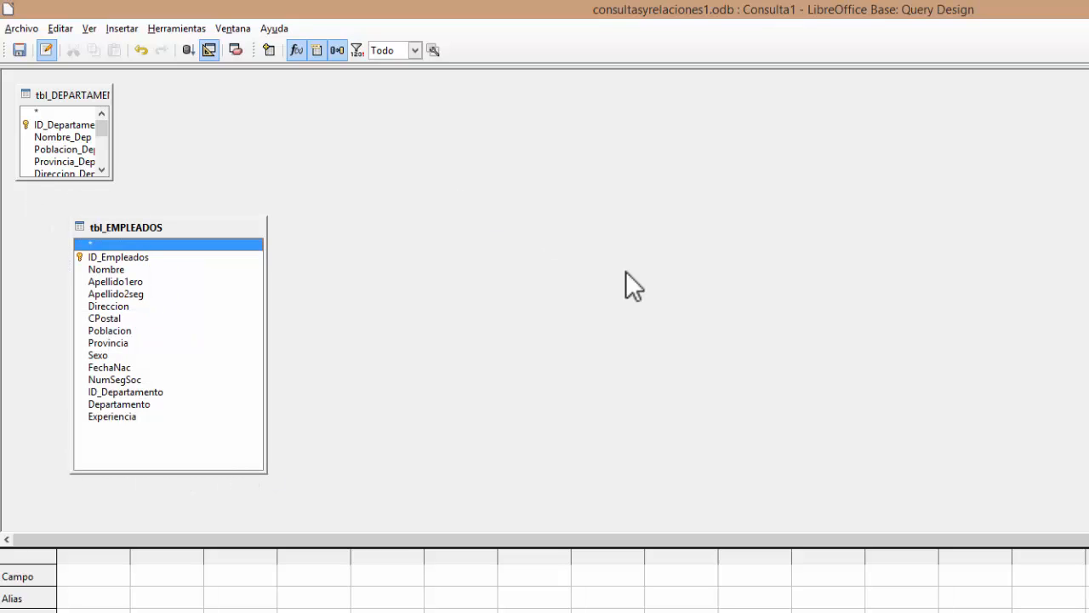
# Step: Place tbl_EMPLEADOS and tbl_DEPARTAMENTOS side by side and enlarge tbl_DEPARTAMENTOS to show all its fields
pyautogui.moveTo(40, 95); pyautogui.dragTo(410, 200)
pyautogui.moveTo(170, 226); pyautogui.dragTo(128, 112)
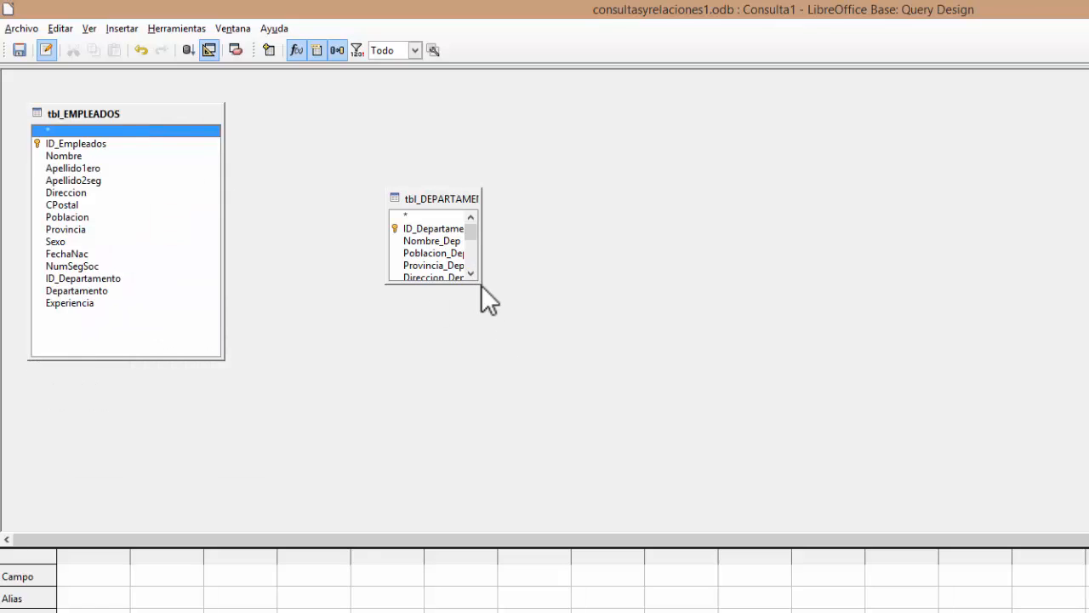
pyautogui.moveTo(486, 289); pyautogui.dragTo(527, 398)
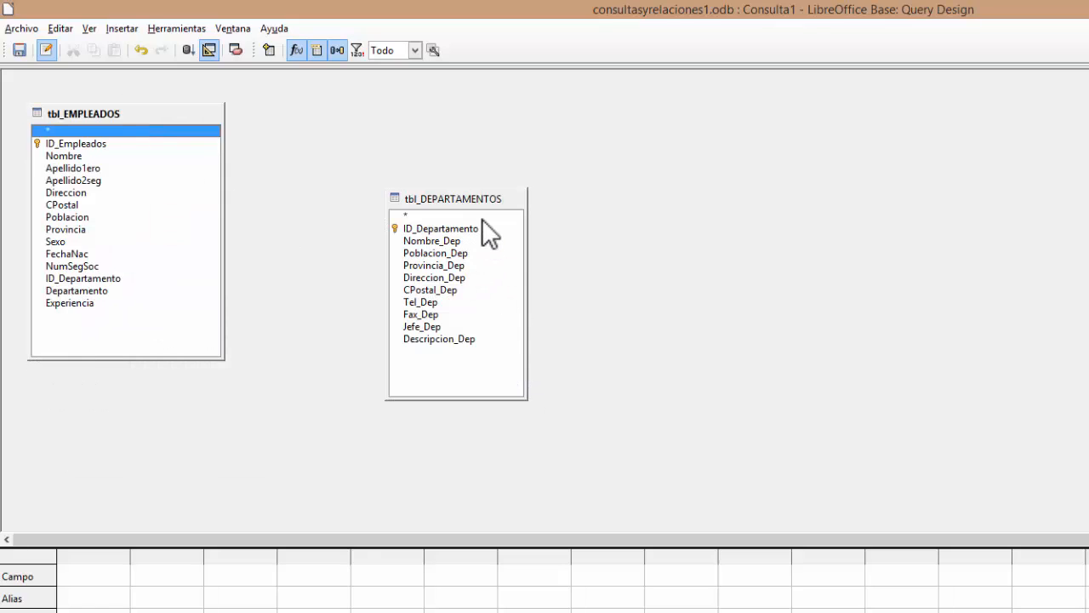
pyautogui.moveTo(477, 204); pyautogui.dragTo(340, 116)
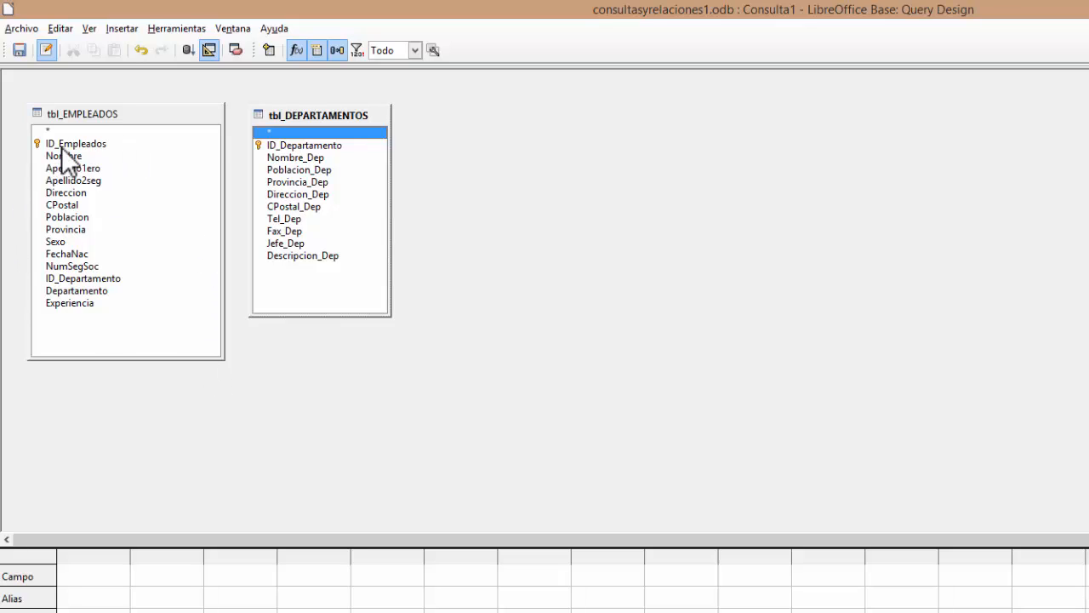
pyautogui.click(52, 114)
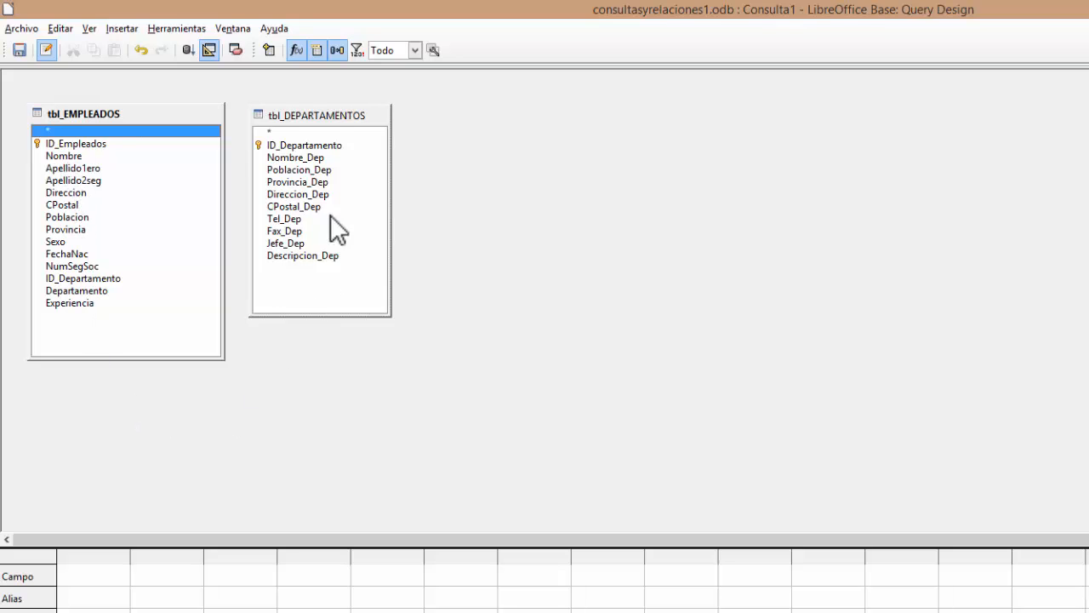
pyautogui.click(321, 119)
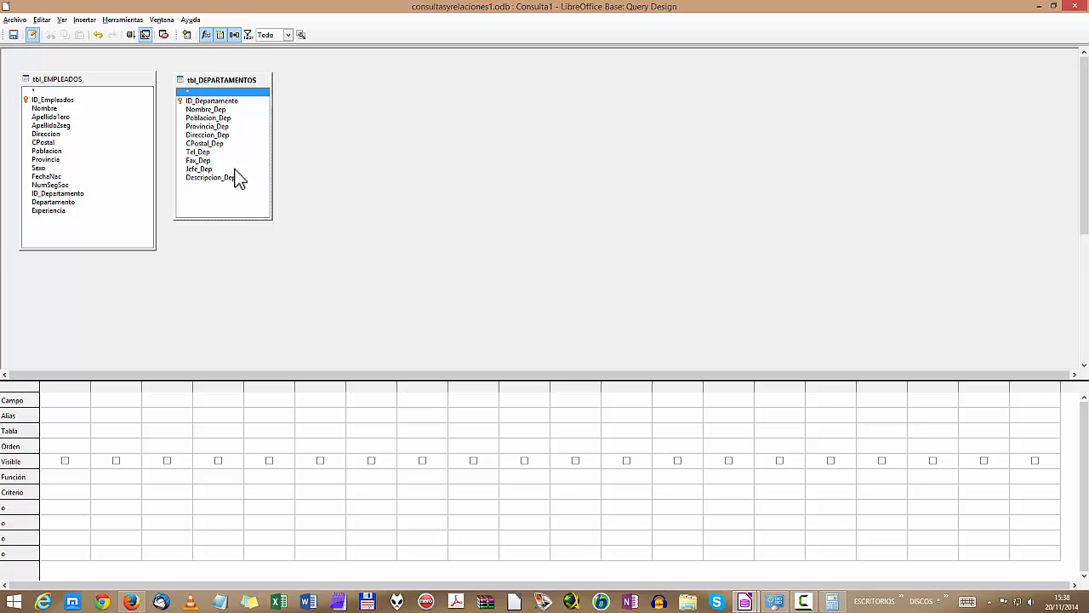
# Step: Add Nombre and Apellido1ero from tbl_EMPLEADOS and Nombre_Dep from tbl_DEPARTAMENTOS to the query, and space the two tables further apart
pyautogui.doubleClick(44, 109)
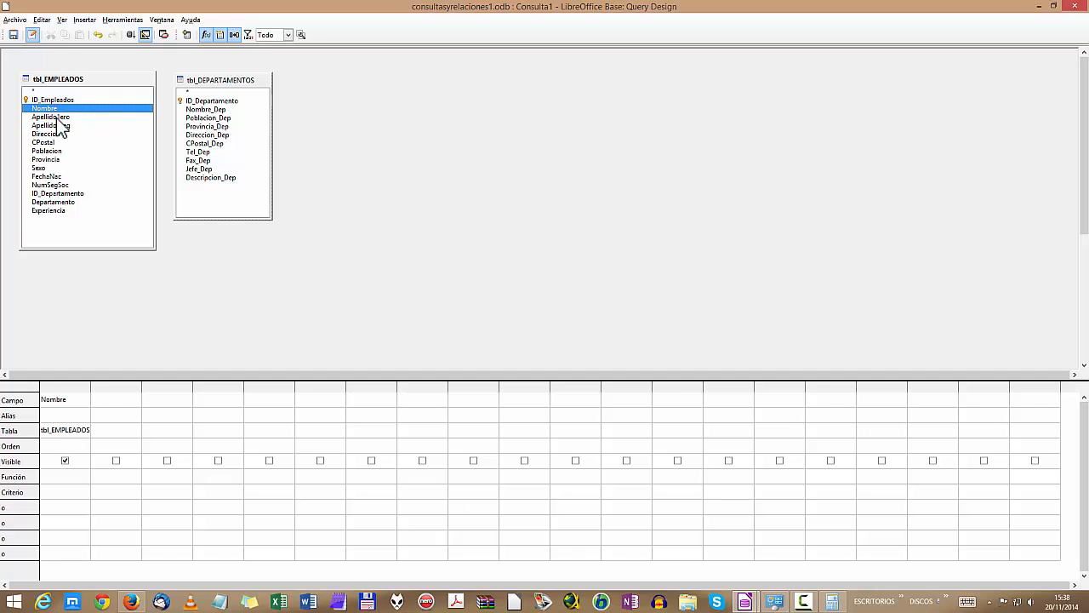
pyautogui.doubleClick(56, 118)
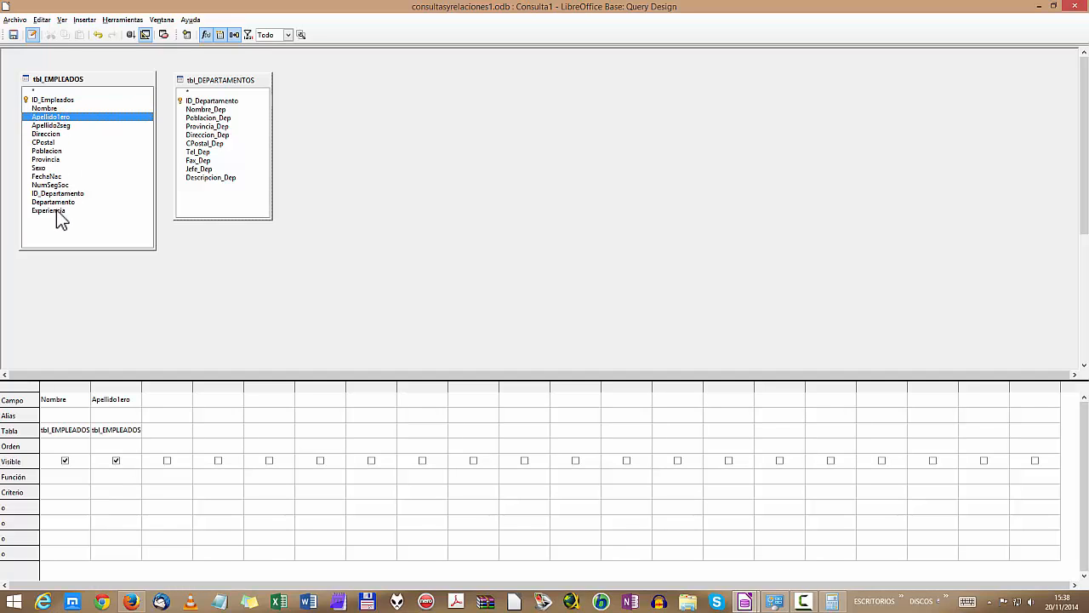
pyautogui.click(230, 112)
pyautogui.doubleClick(227, 112)
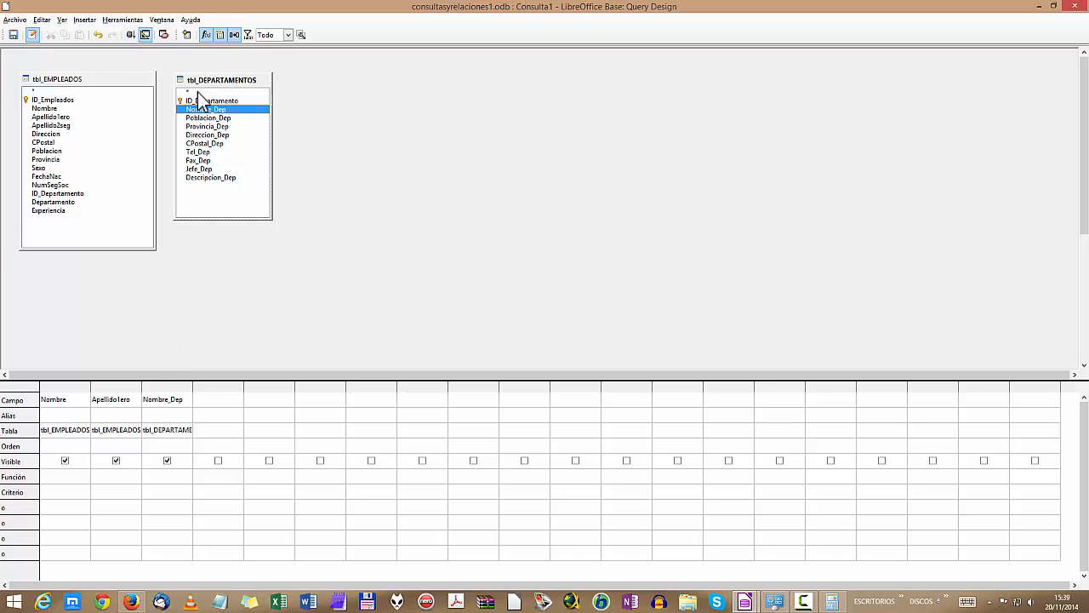
pyautogui.moveTo(216, 79); pyautogui.dragTo(269, 79)
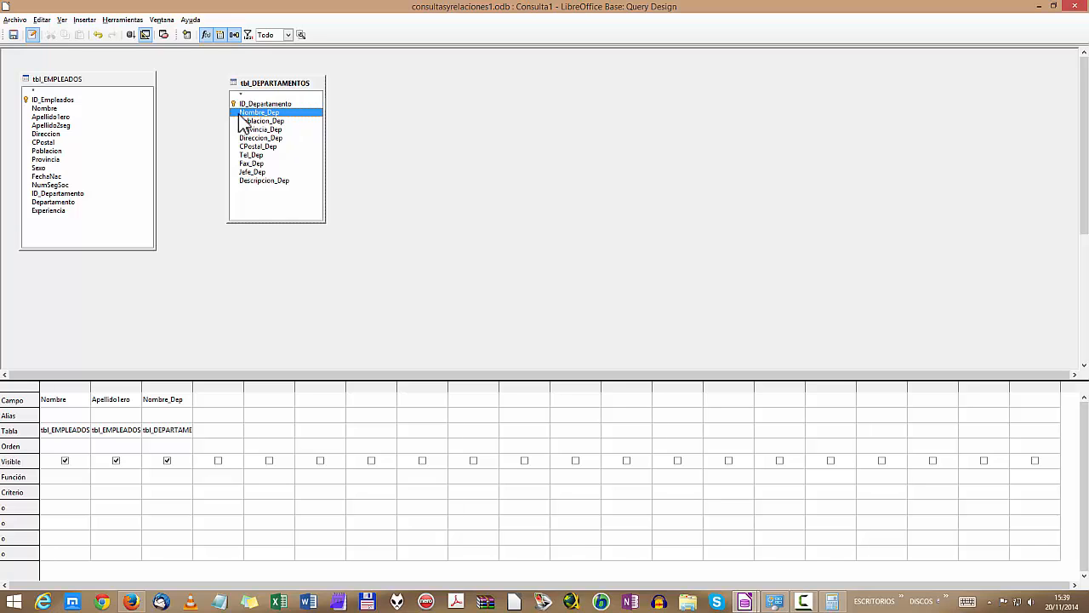
# Step: Run the query and examine its records through to the last one, checking which department each employee is paired with
pyautogui.click(131, 37)
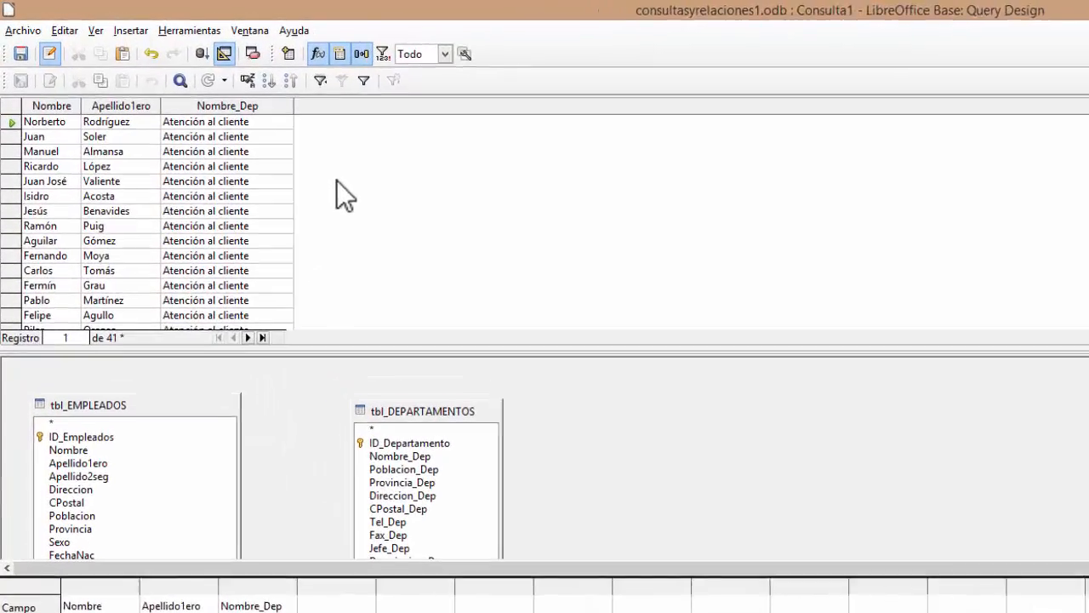
pyautogui.scroll(-2, 219, 119)
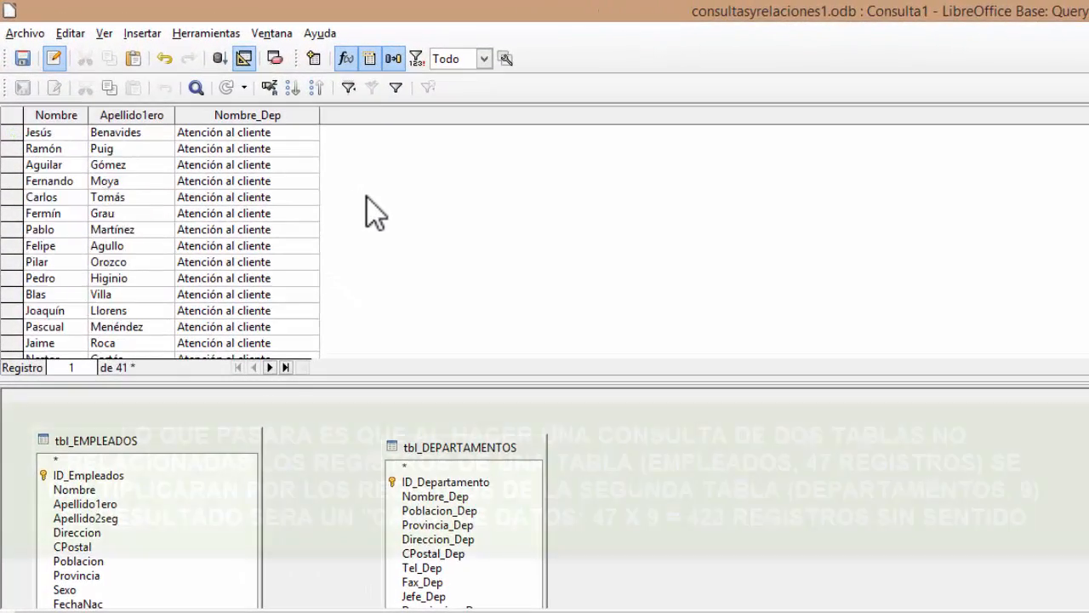
pyautogui.scroll(-20, 368, 199)
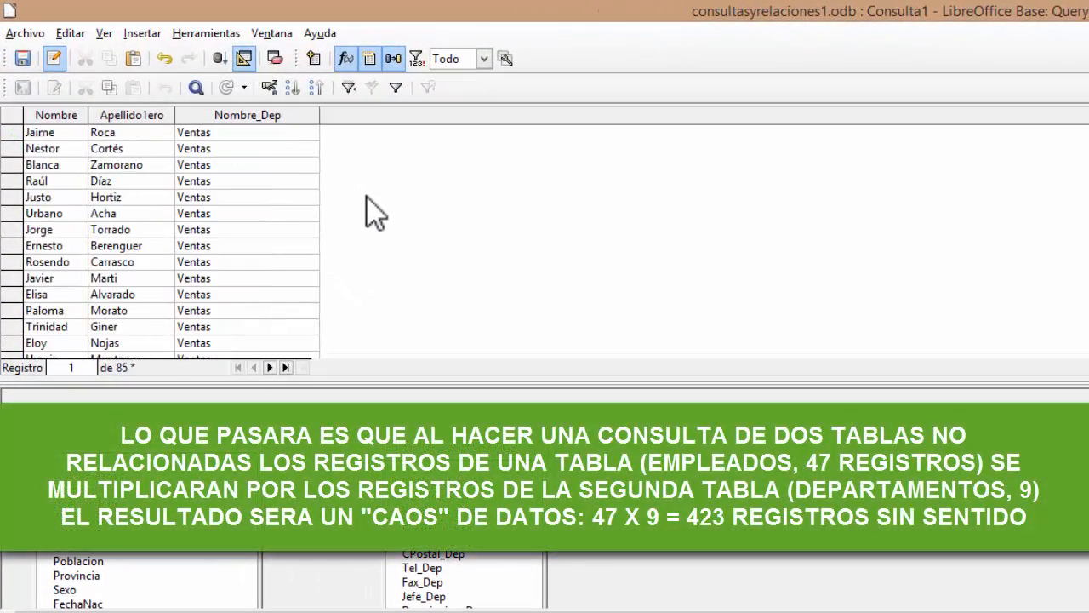
pyautogui.scroll(-20, 367, 198)
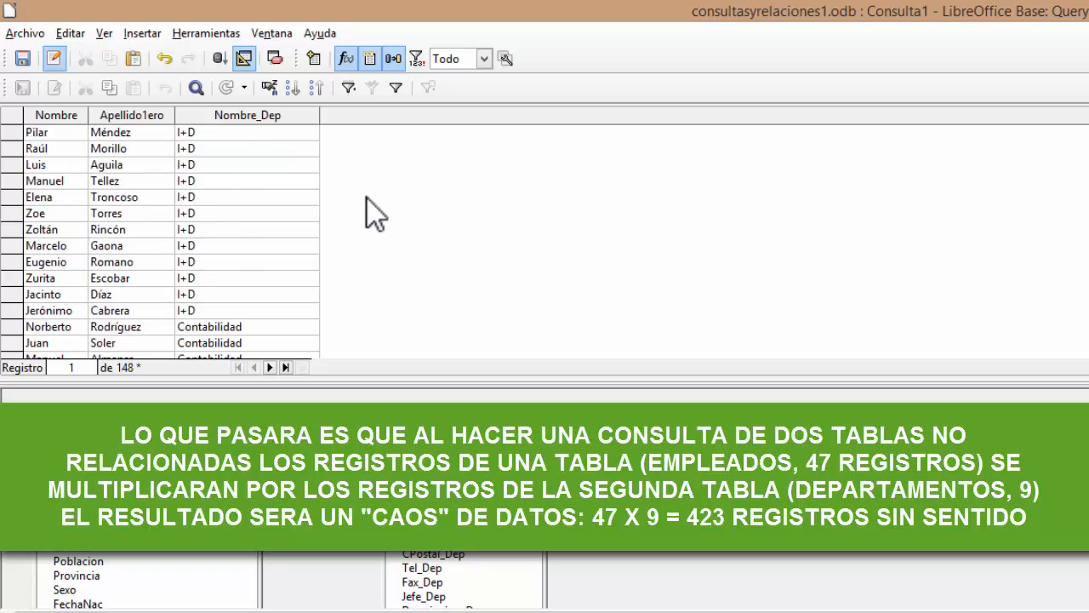
pyautogui.scroll(-20, 368, 199)
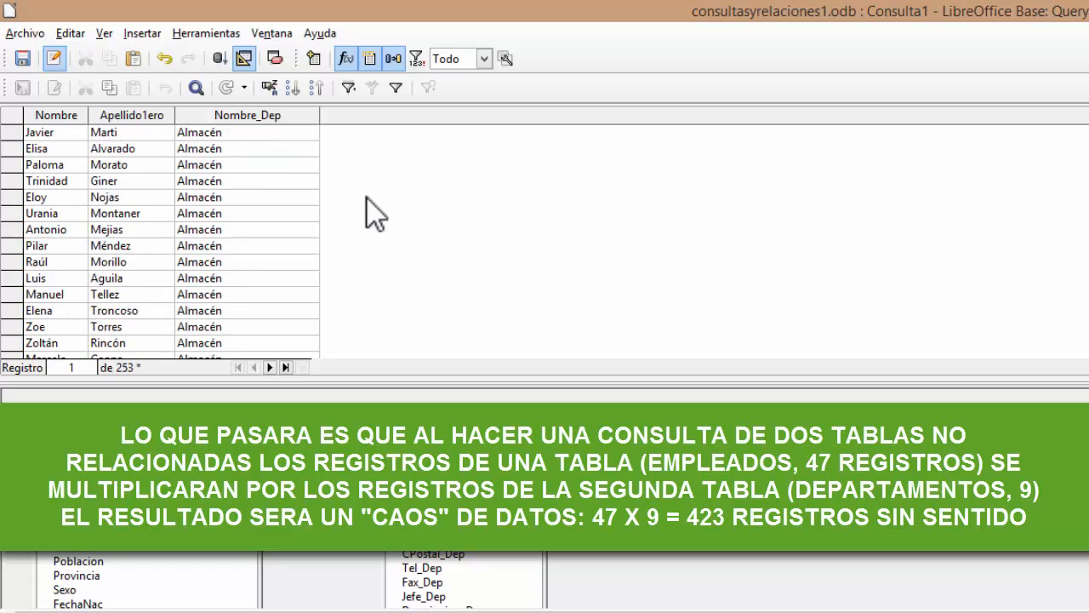
pyautogui.scroll(-20, 368, 199)
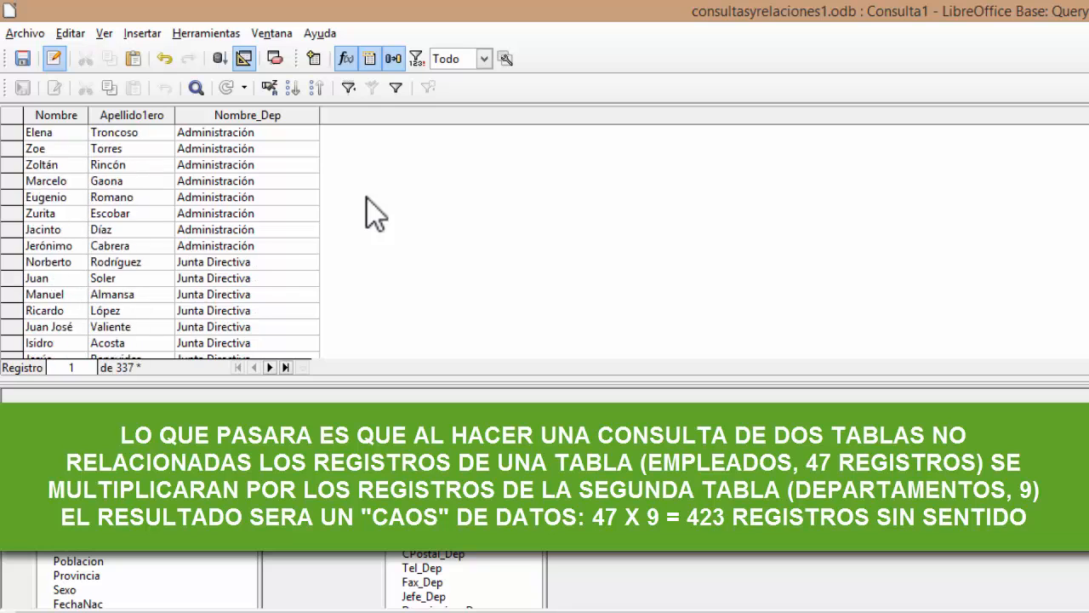
pyautogui.scroll(-20, 367, 214)
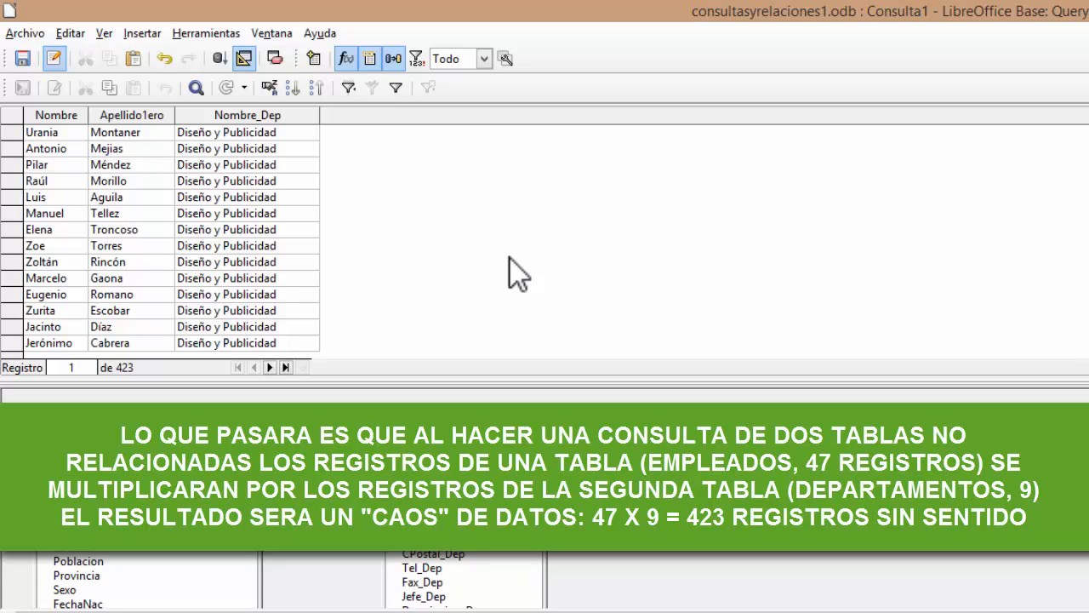
# Step: Switch to Calculadora, clear it, multiply 47 by 9, and minimize the calculator to return to the query
pyautogui.hotkey('alt', 'Tab')
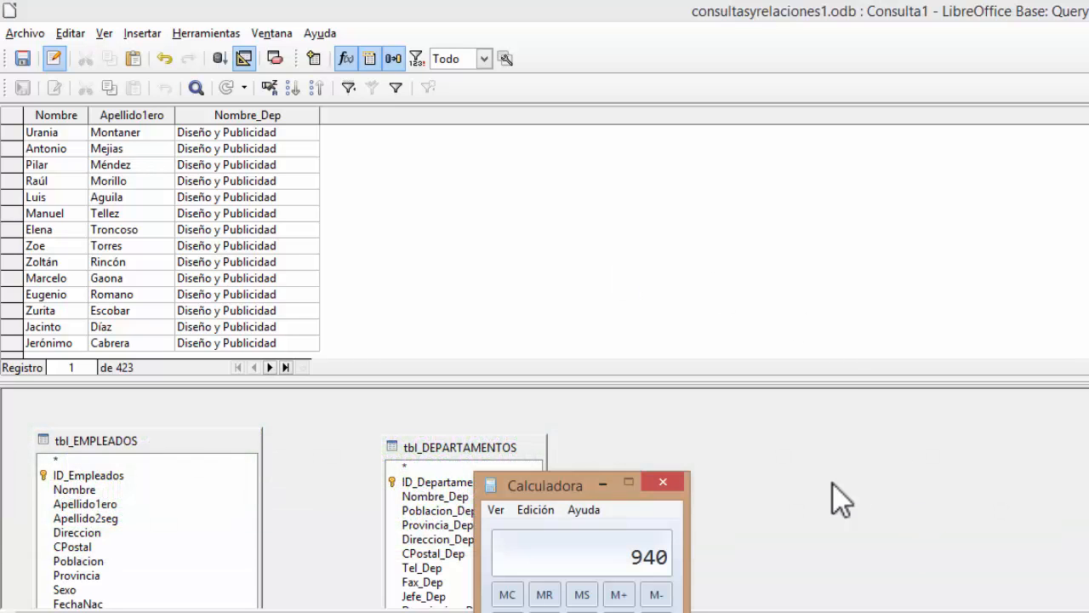
pyautogui.press('Escape')
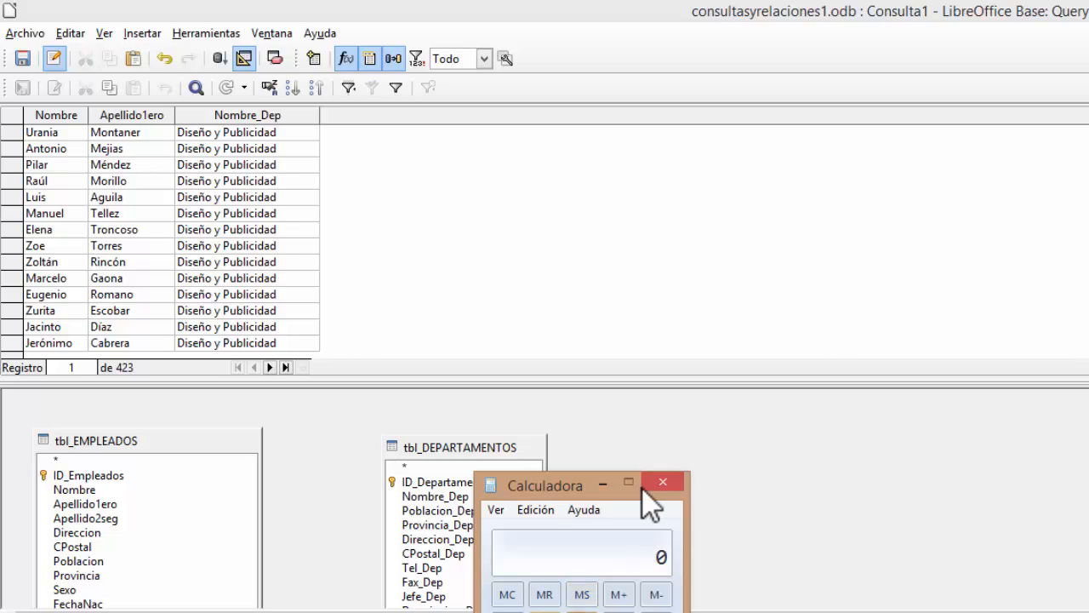
pyautogui.moveTo(584, 488); pyautogui.dragTo(750, 160)
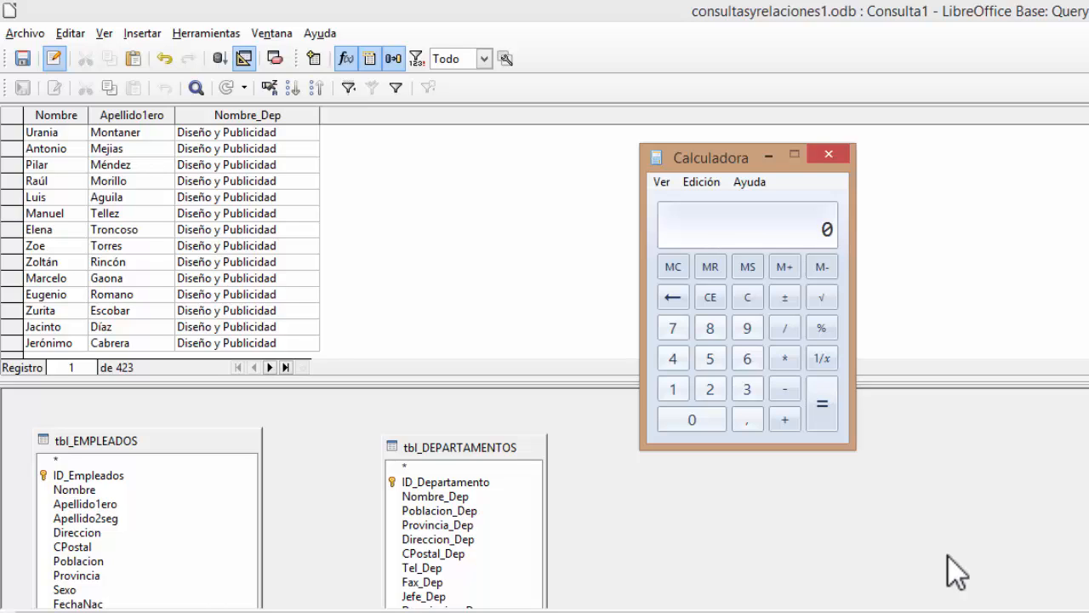
pyautogui.write('47')
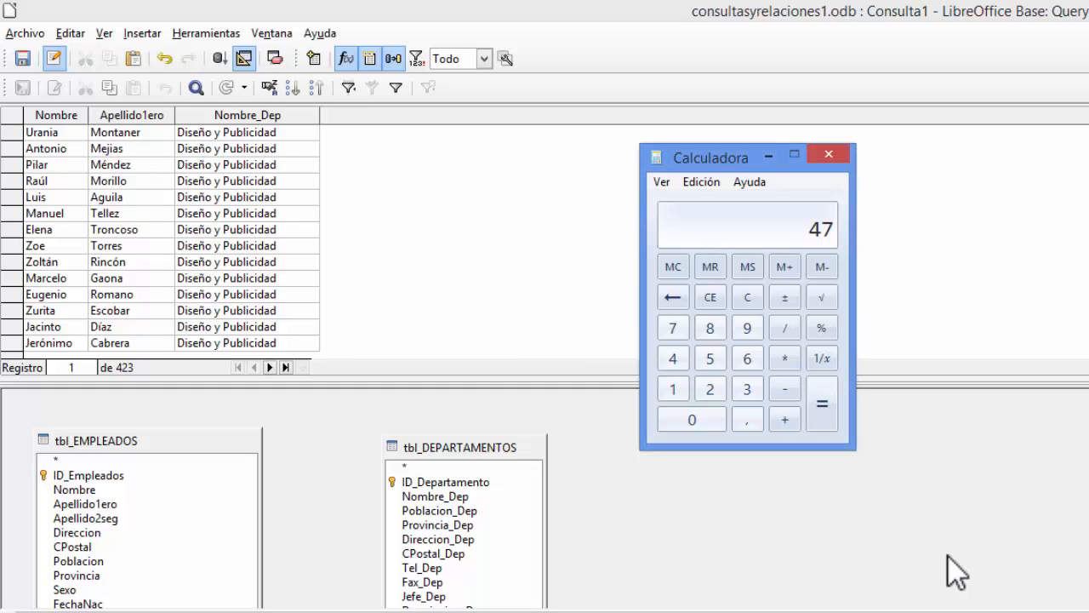
pyautogui.press('*')
pyautogui.press('9')
pyautogui.press('Return')
pyautogui.click(768, 157)
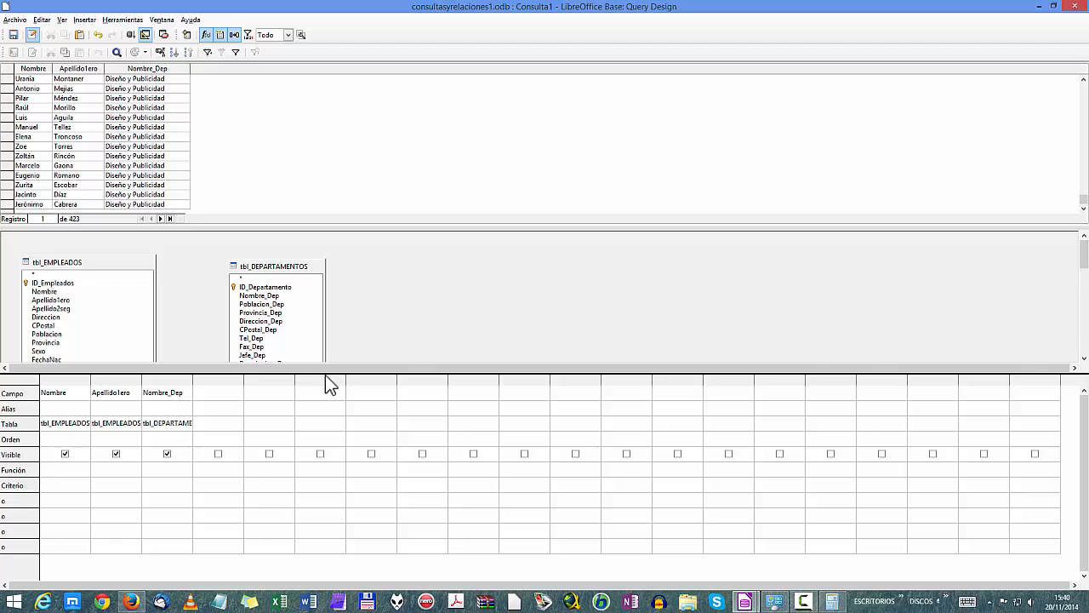
# Step: Move tbl_EMPLEADOS and tbl_DEPARTAMENTOS up in the query design and fit the design area's height to show all fields of both tables
pyautogui.moveTo(325, 372); pyautogui.dragTo(326, 464)
pyautogui.moveTo(156, 432); pyautogui.dragTo(141, 403)
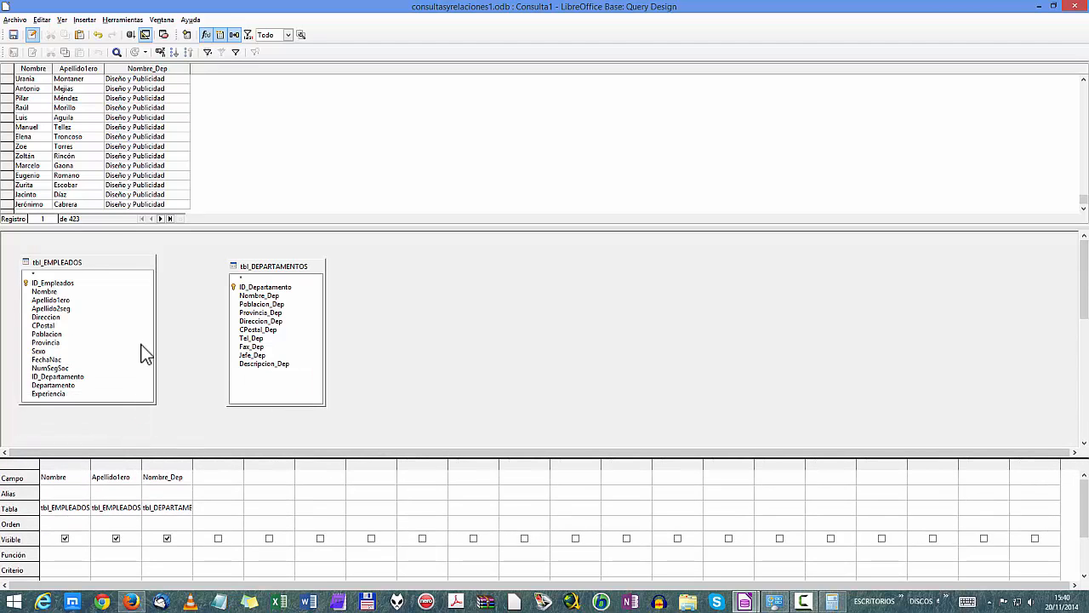
pyautogui.moveTo(103, 261)
pyautogui.mouseDown()
pyautogui.moveTo(109, 251)
pyautogui.moveTo(97, 245)
pyautogui.mouseUp()
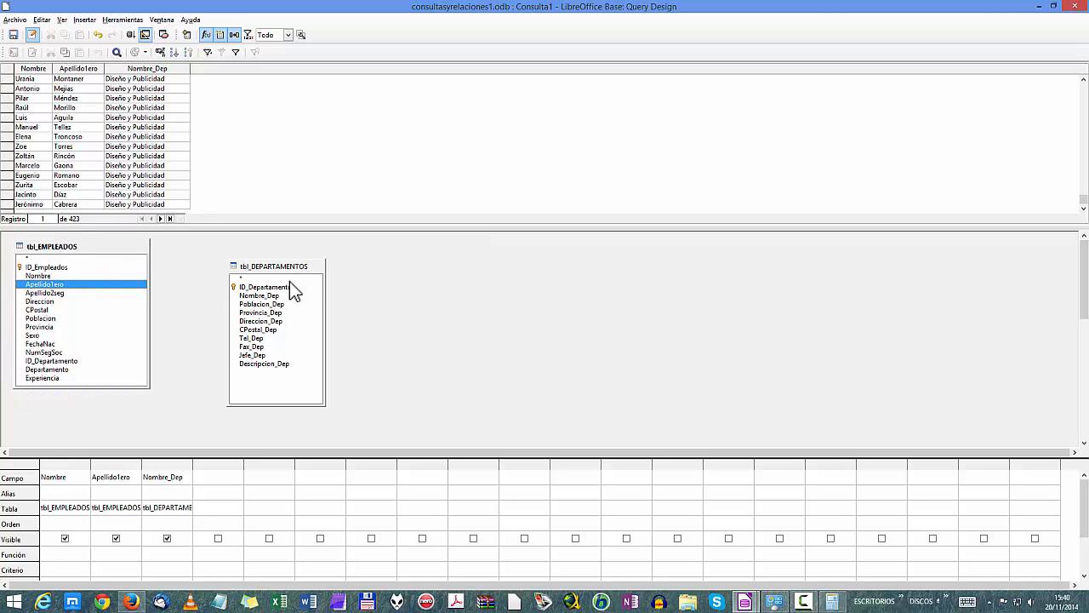
pyautogui.moveTo(272, 261); pyautogui.dragTo(254, 239)
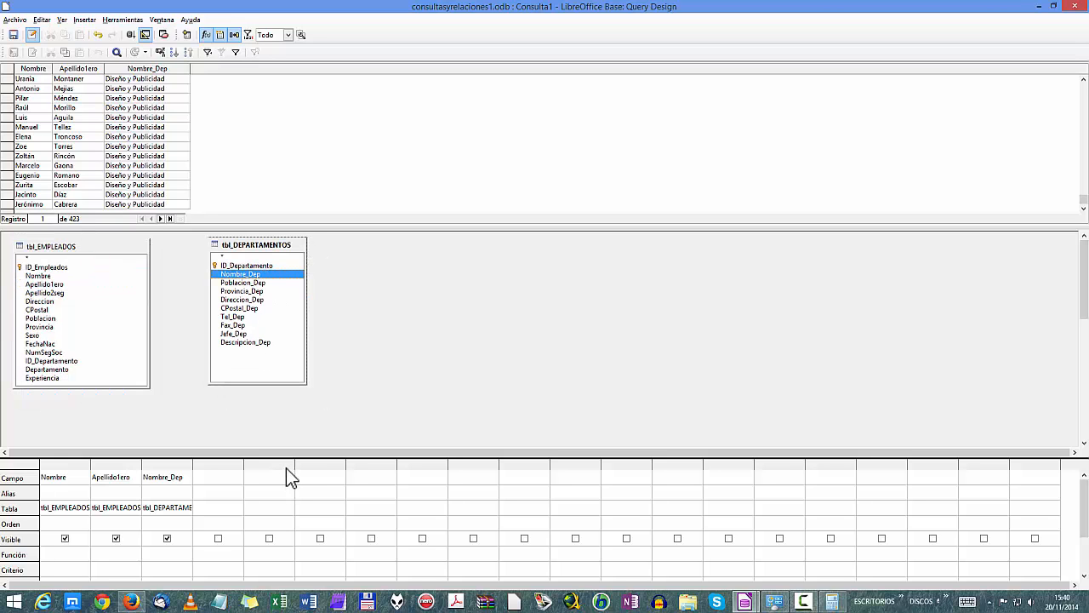
pyautogui.moveTo(290, 457); pyautogui.dragTo(289, 413)
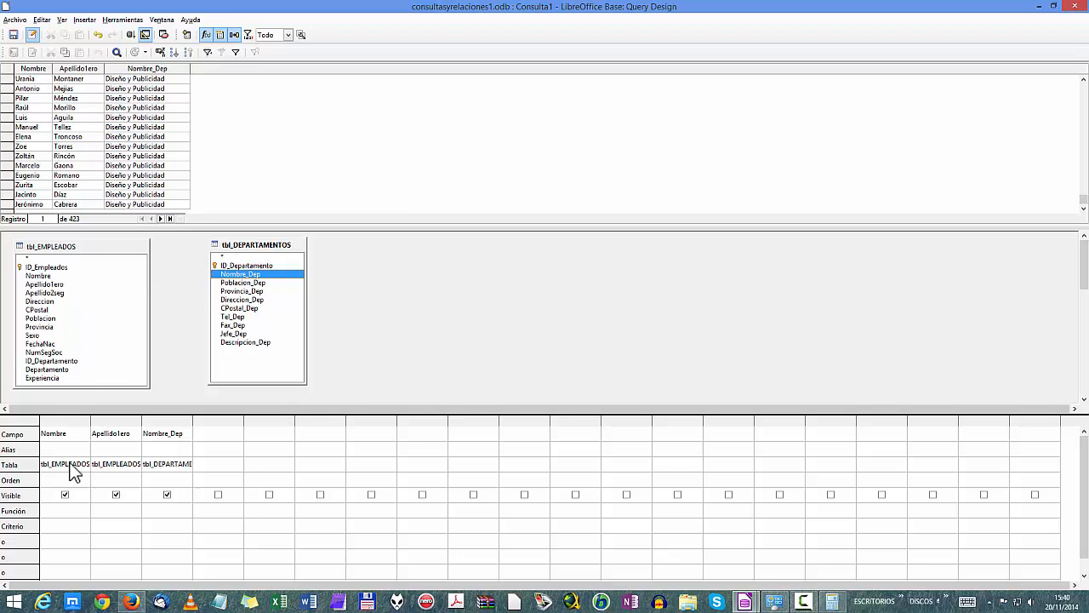
pyautogui.click(48, 246)
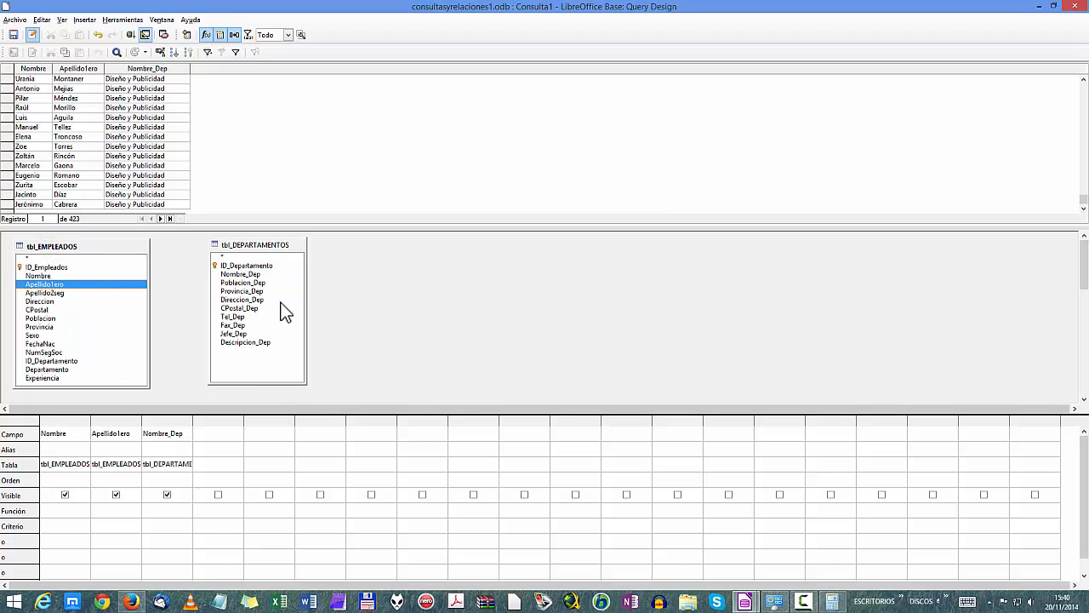
pyautogui.click(259, 244)
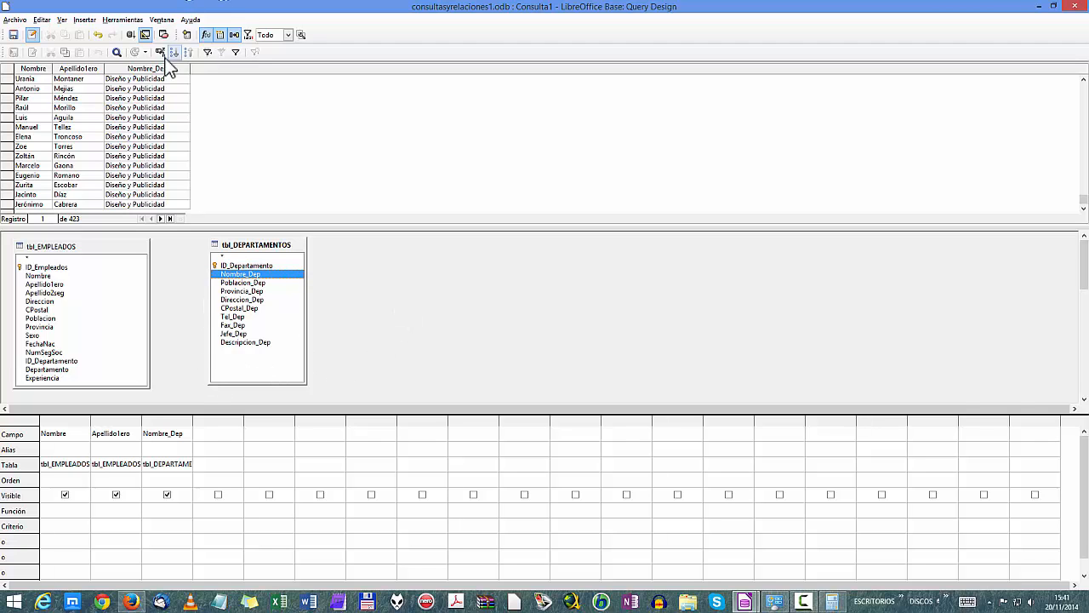
# Step: Widen the Nombre column in the query results, starting from the first records
pyautogui.scroll(-10, 153, 174)
pyautogui.scroll(-10, 153, 174)
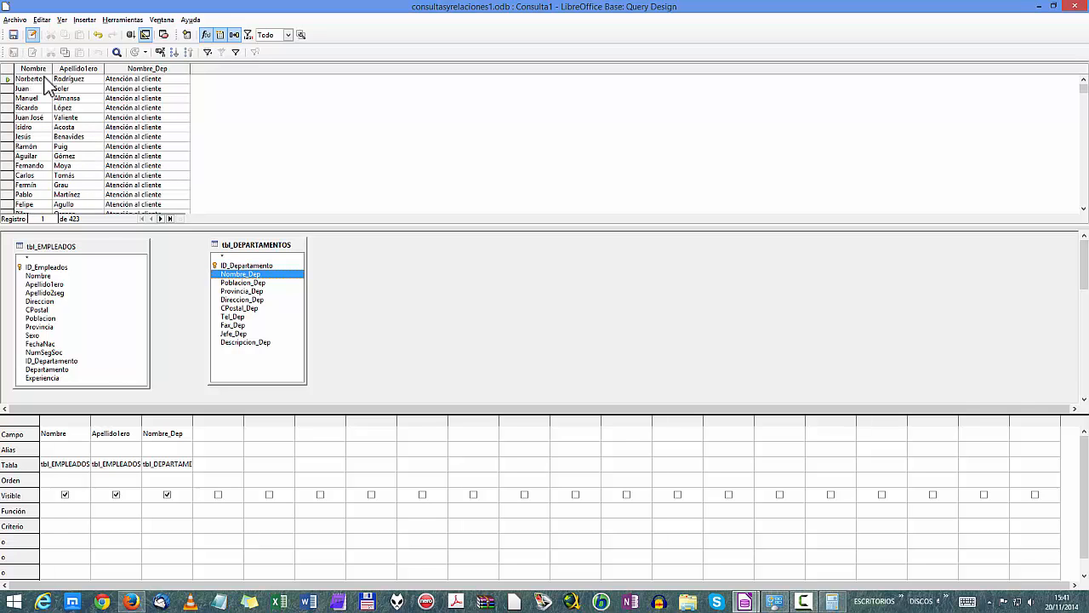
pyautogui.moveTo(52, 68); pyautogui.dragTo(84, 68)
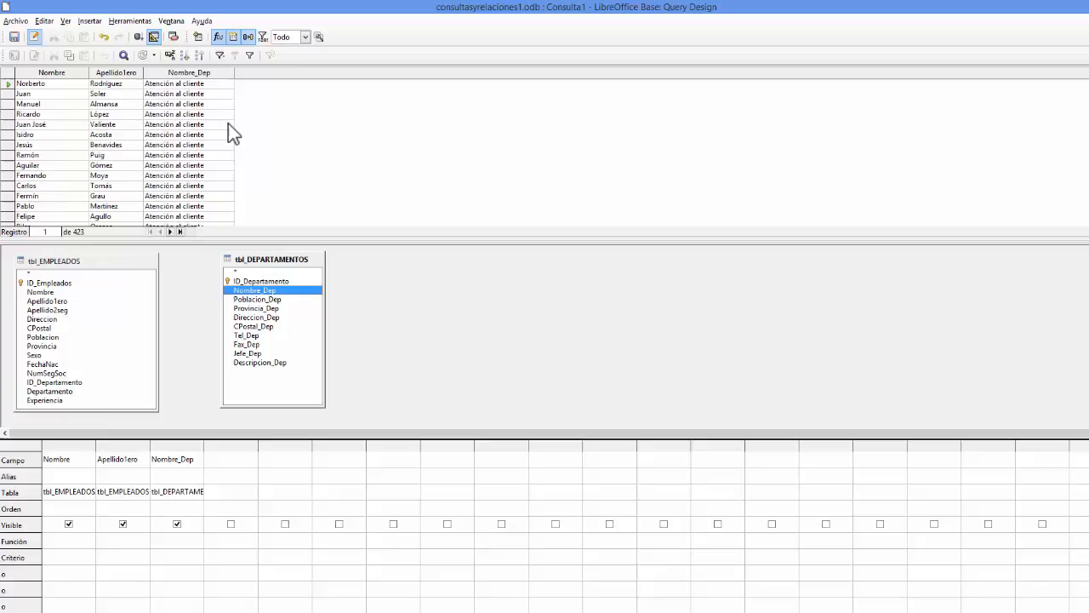
# Step: Examine where the results change from Atención al cliente to Ventas, selecting the last record of the first department and the first of the second
pyautogui.scroll(-8, 228, 127)
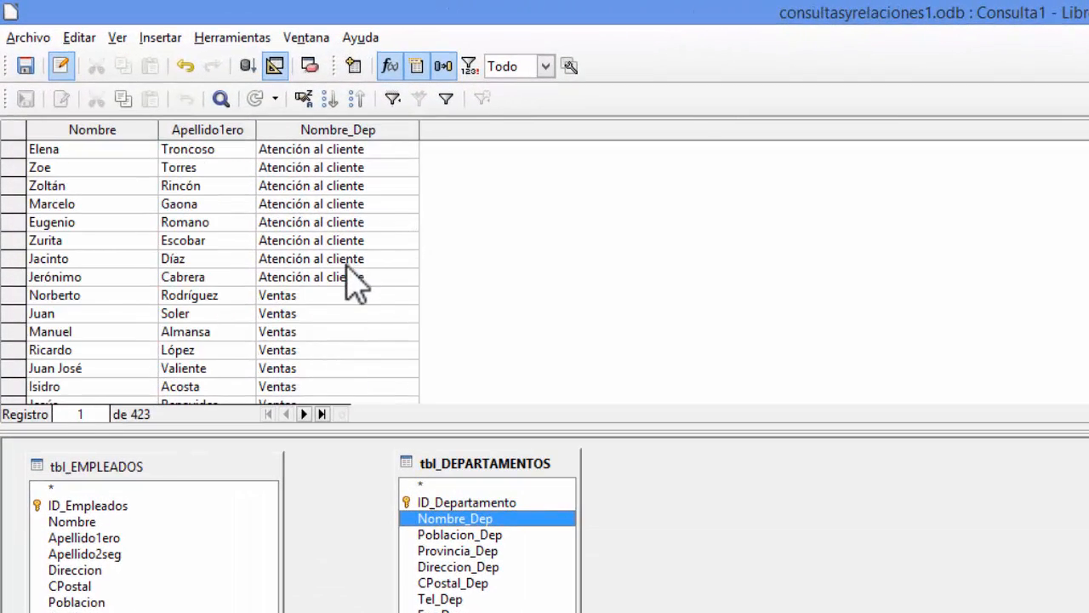
pyautogui.click(343, 276)
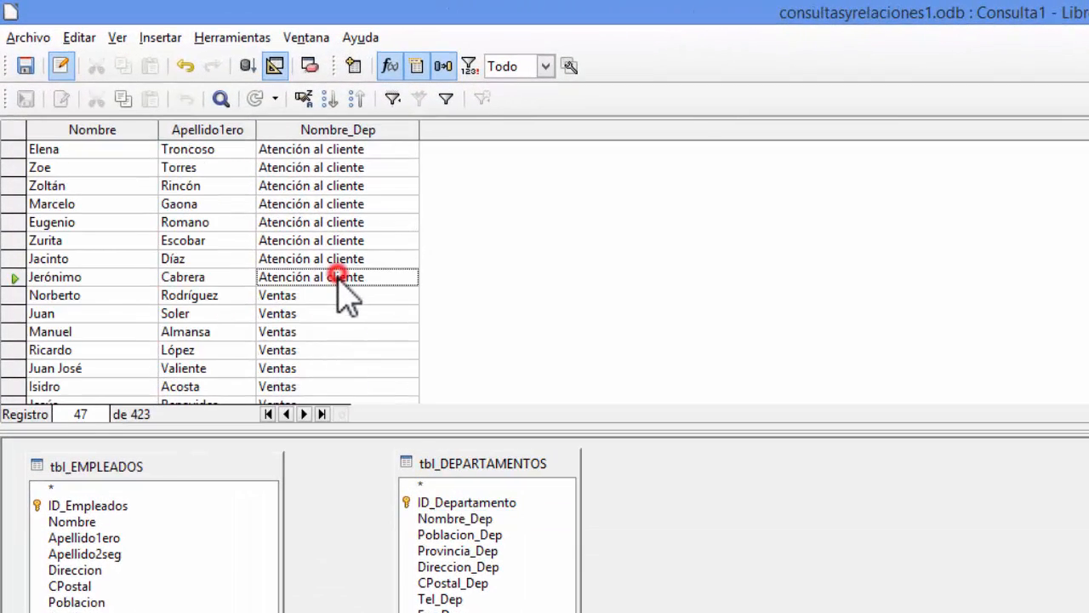
pyautogui.click(15, 280)
pyautogui.scroll(6, 98, 272)
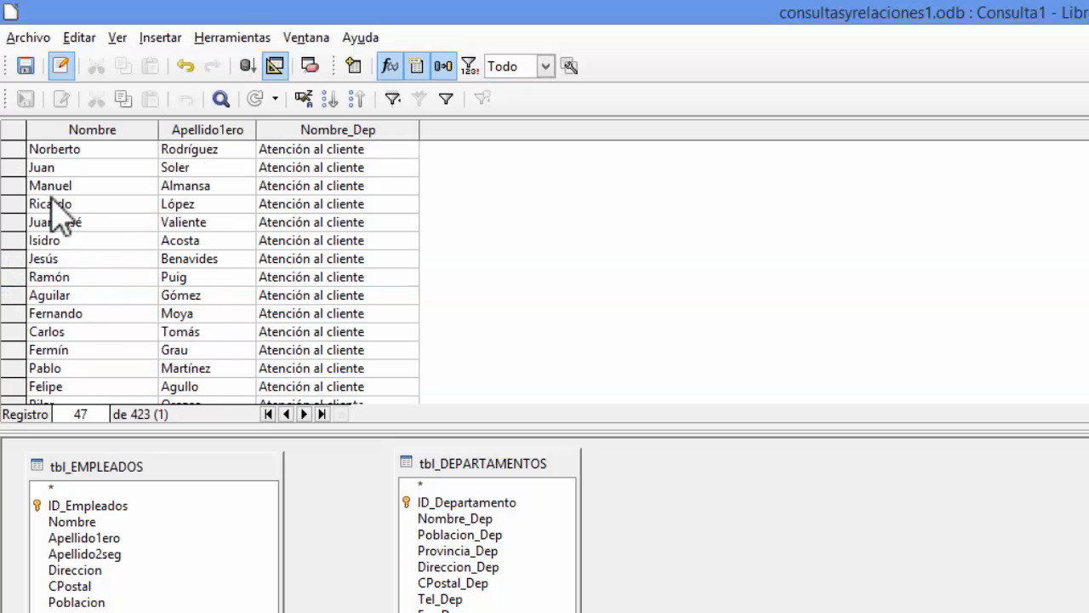
pyautogui.scroll(-5, 153, 251)
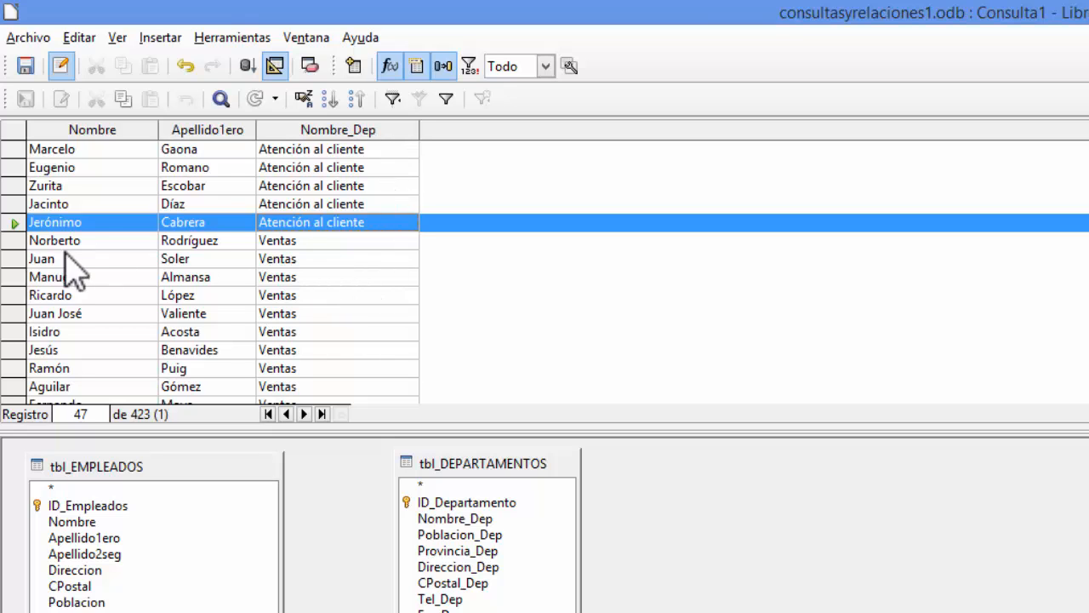
pyautogui.click(13, 240)
pyautogui.scroll(-7, 306, 274)
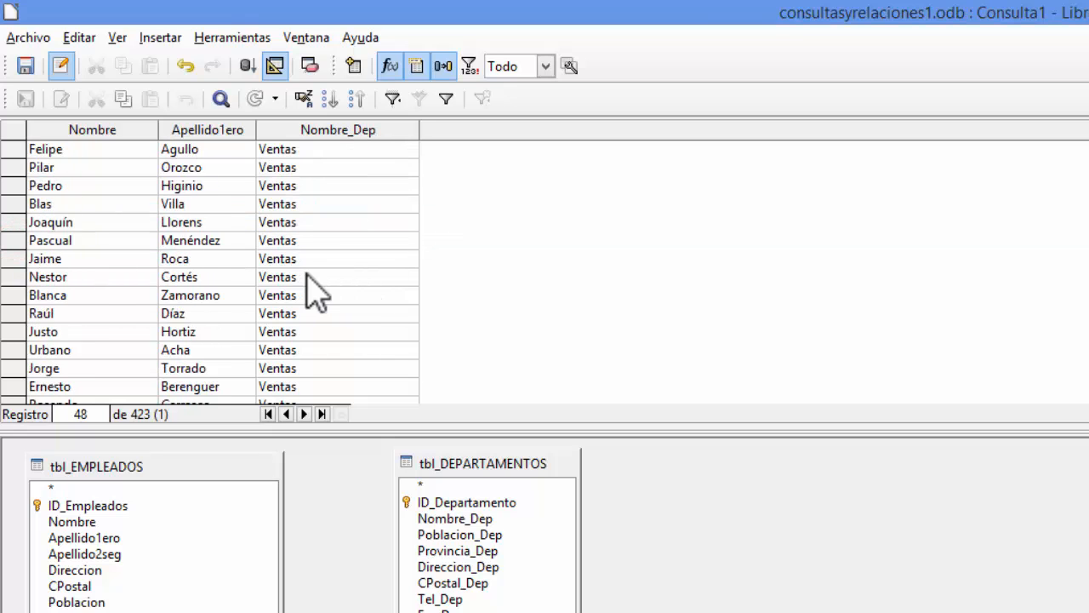
# Step: Examine the remaining query records department by department, comparing them with tbl_EMPLEADOS and tbl_DEPARTAMENTOS
pyautogui.scroll(-20, 317, 294)
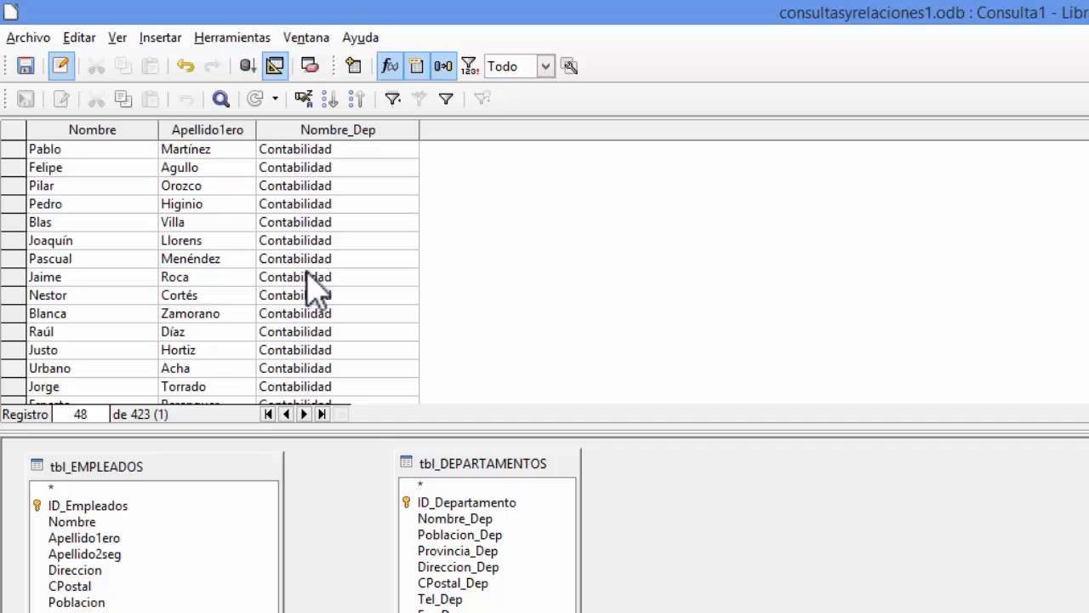
pyautogui.scroll(-15, 310, 274)
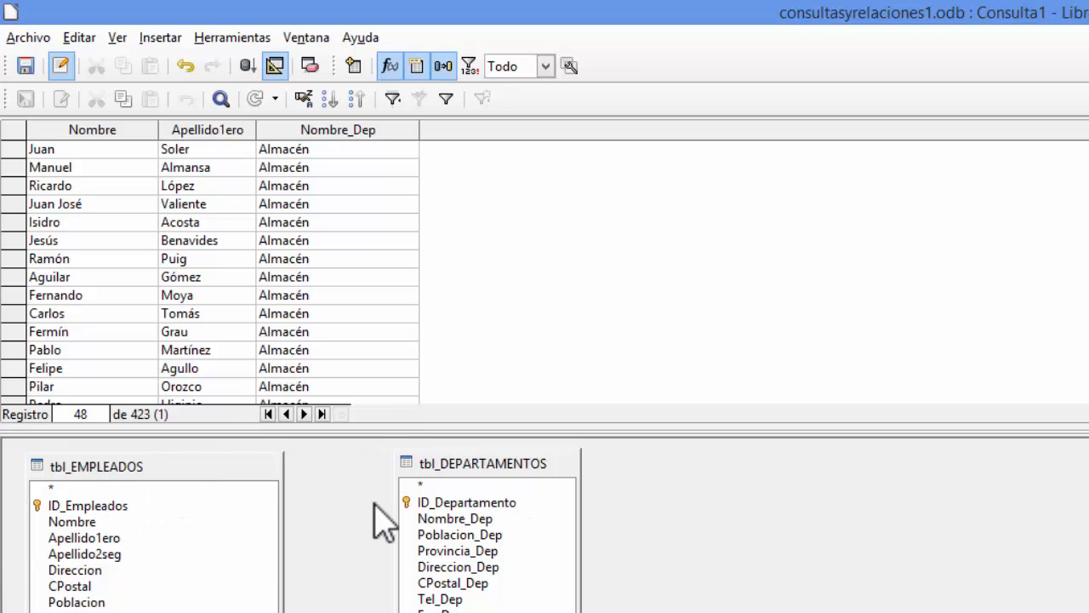
pyautogui.click(85, 465)
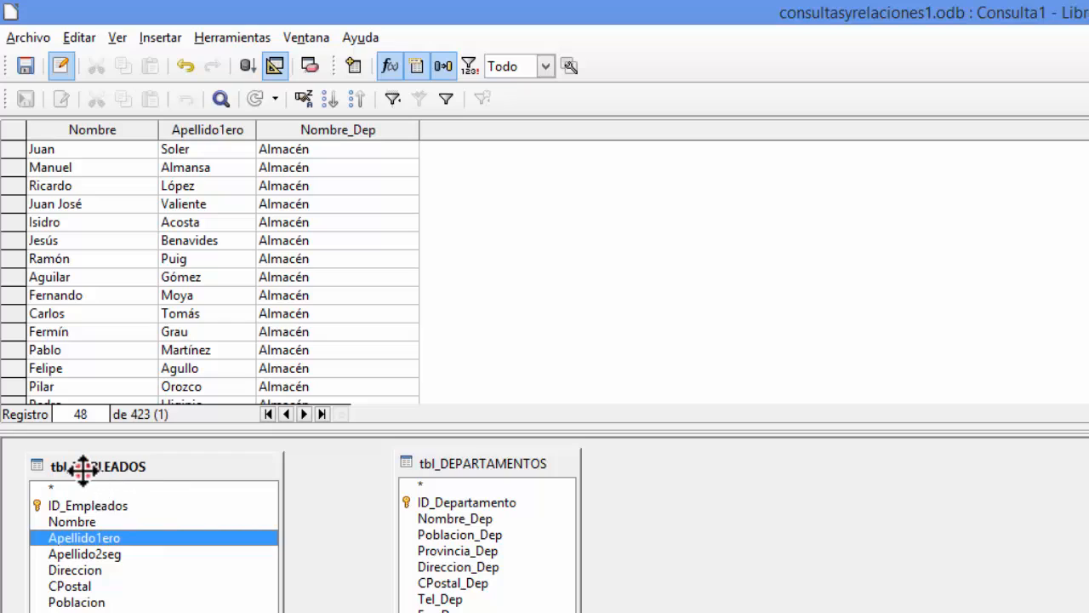
pyautogui.click(509, 461)
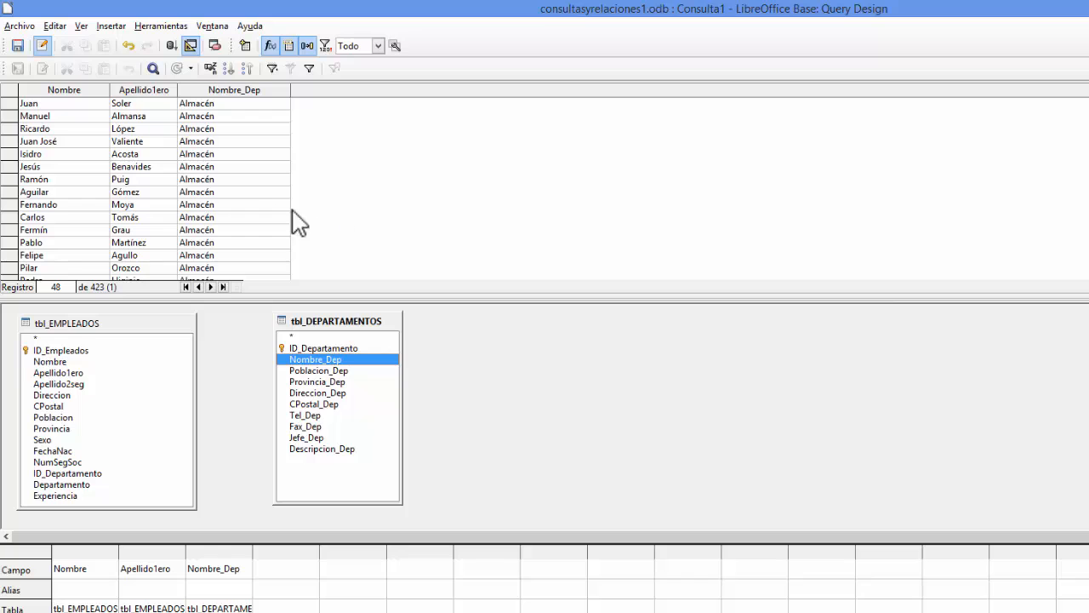
pyautogui.scroll(-20, 253, 213)
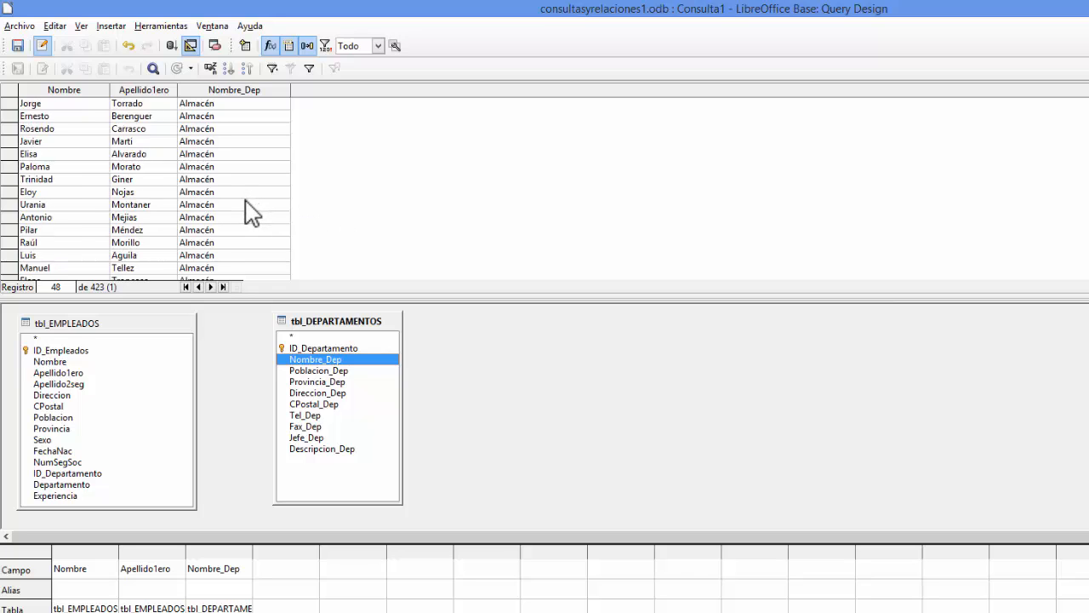
pyautogui.scroll(-20, 253, 213)
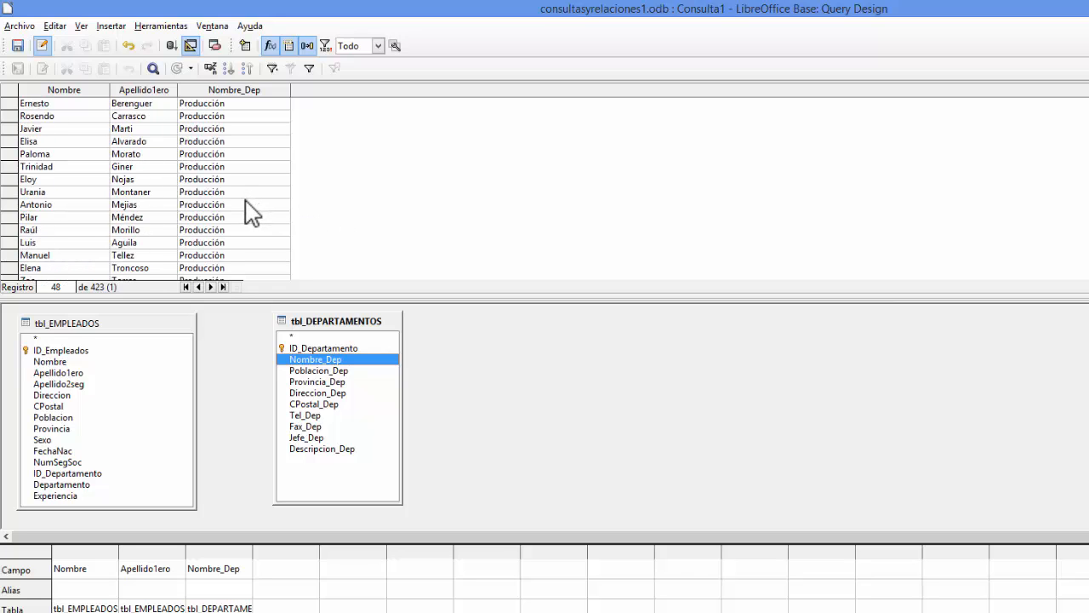
pyautogui.scroll(-15, 253, 213)
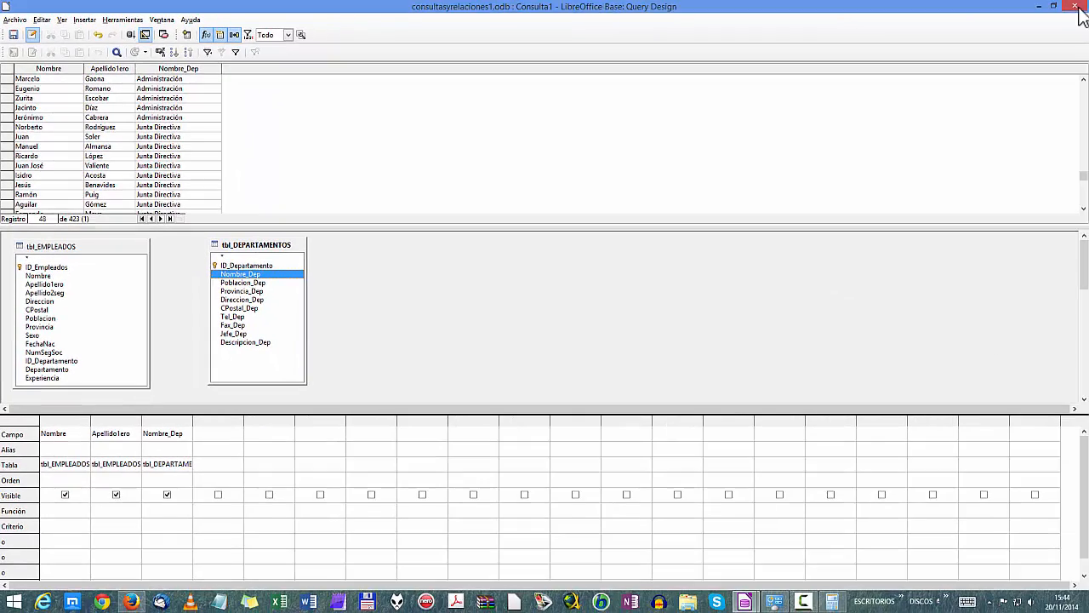
# Step: Close the query without saving it
pyautogui.click(1079, 6)
pyautogui.click(544, 314)
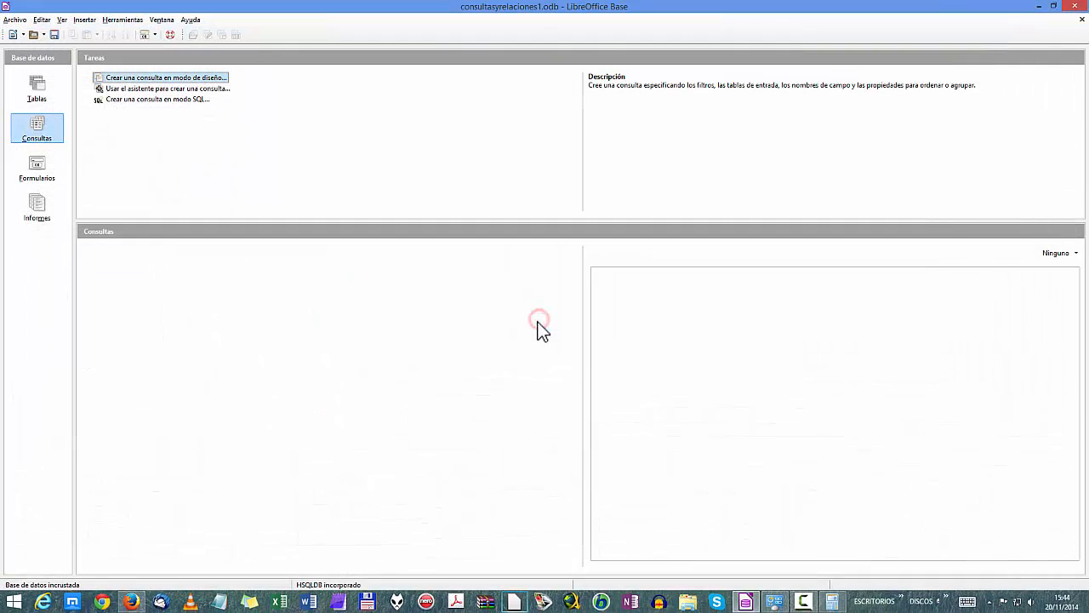
# Step: View the records of tbl_EMPLEADOS and tbl_TEL_EMPLEADOS one after the other, closing each table again
pyautogui.click(39, 100)
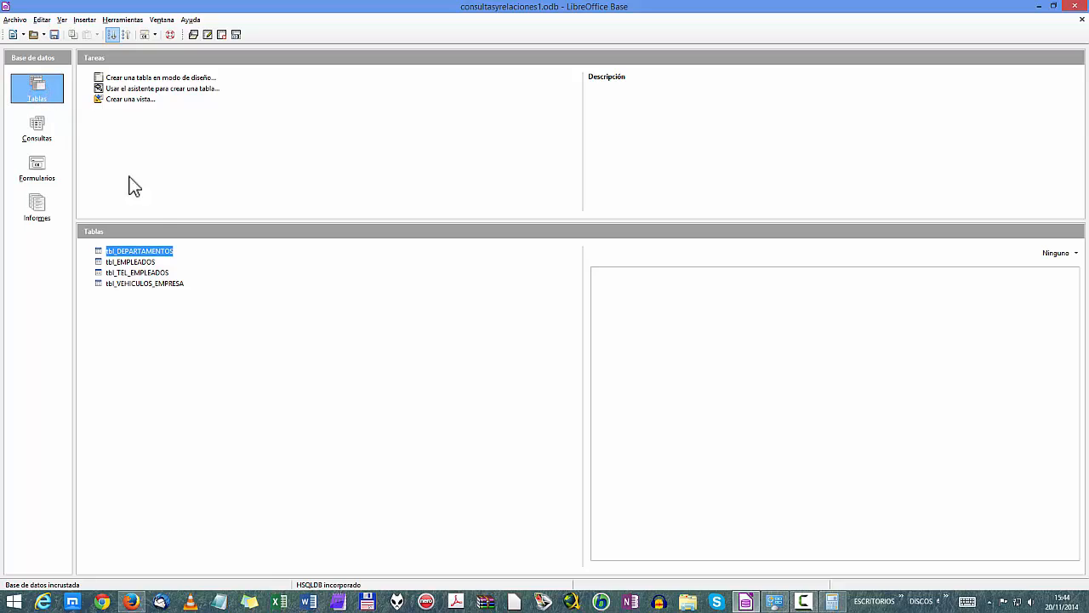
pyautogui.doubleClick(138, 262)
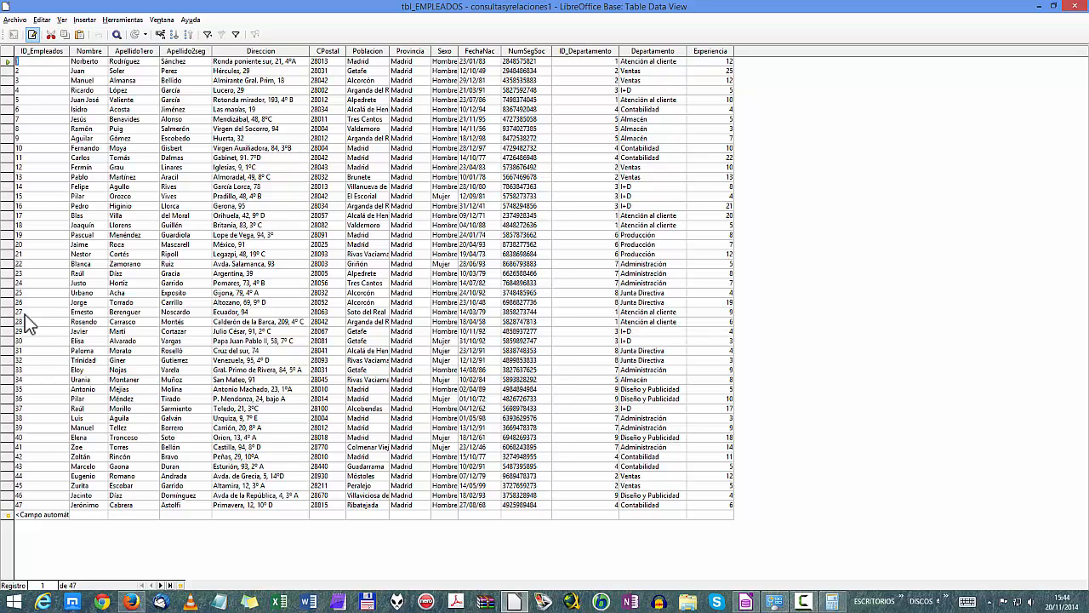
pyautogui.click(1074, 6)
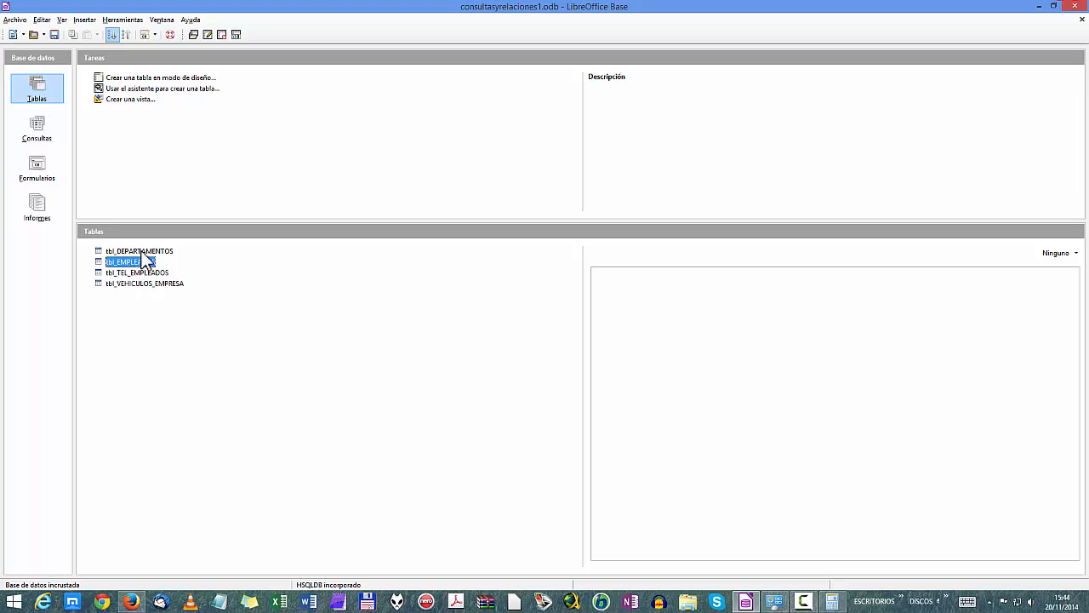
pyautogui.doubleClick(138, 273)
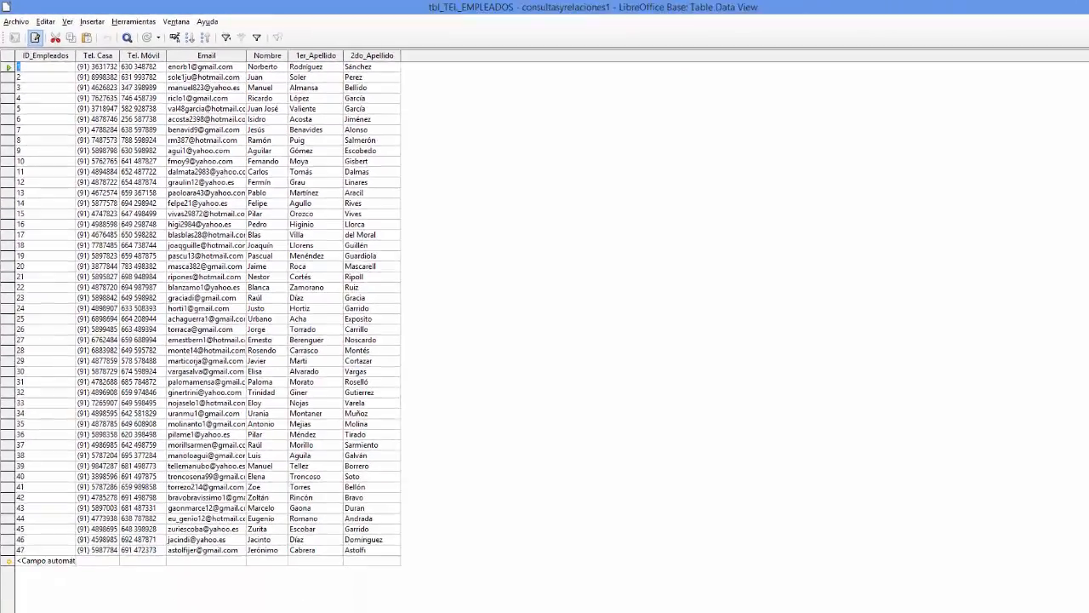
pyautogui.click(1086, 12)
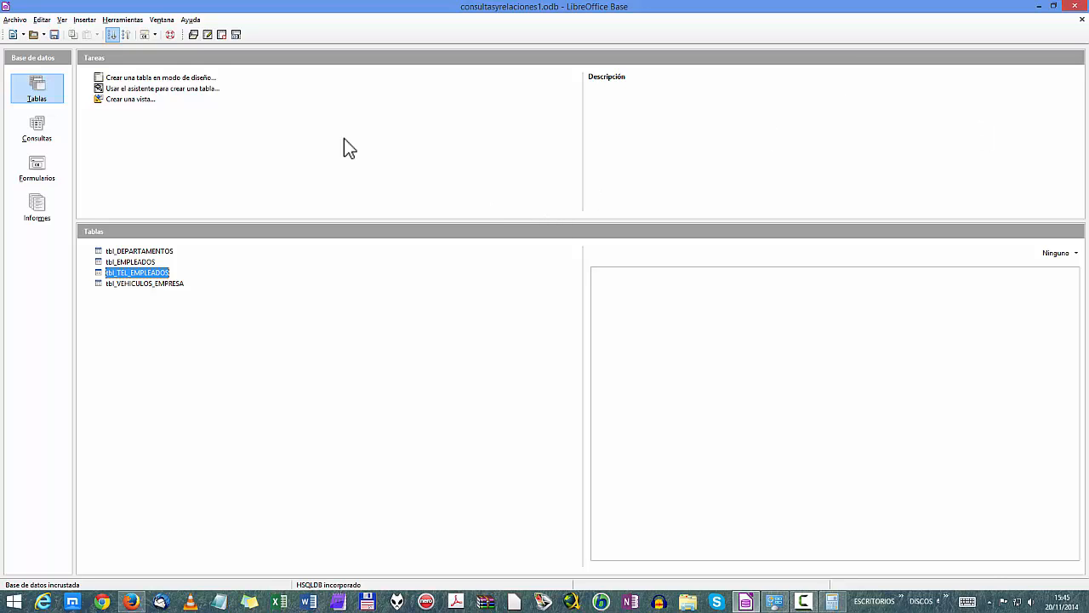
# Step: Create a query in design mode and add tbl_EMPLEADOS and tbl_TEL_EMPLEADOS to it
pyautogui.click(123, 18)
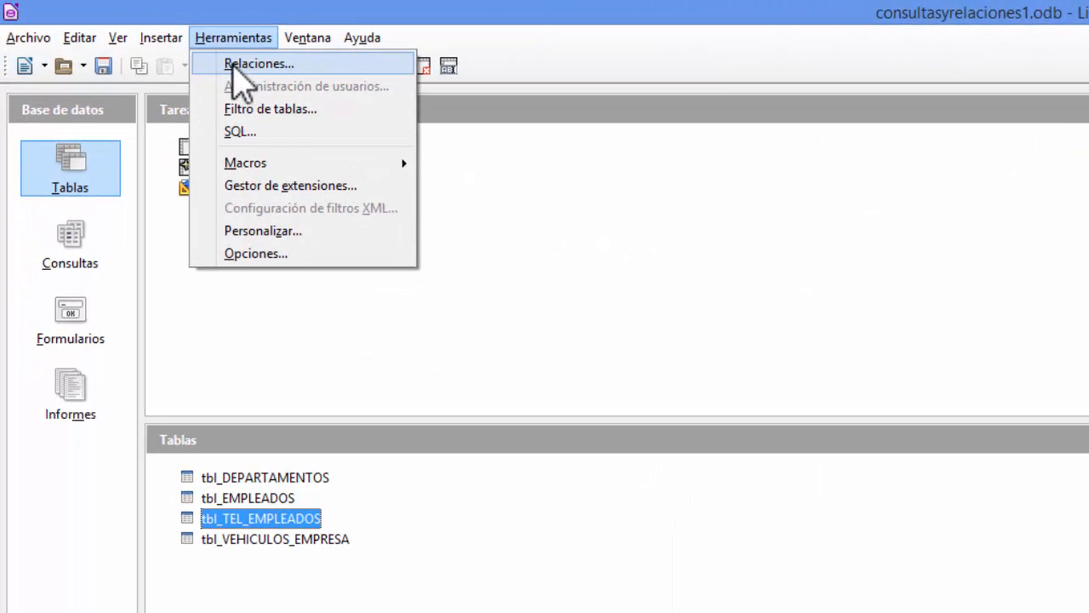
pyautogui.click(82, 255)
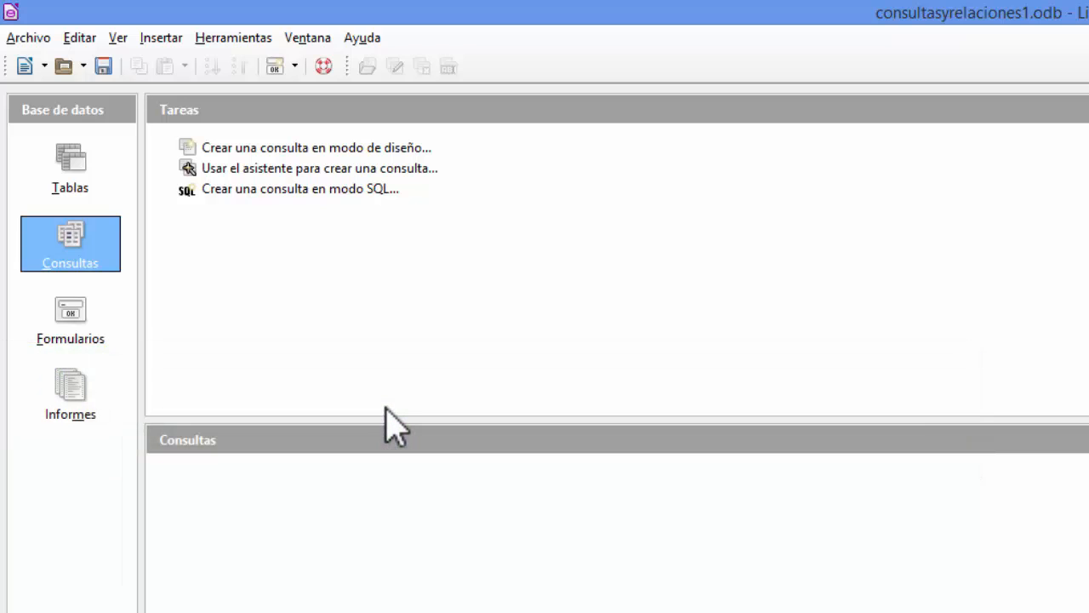
pyautogui.click(358, 147)
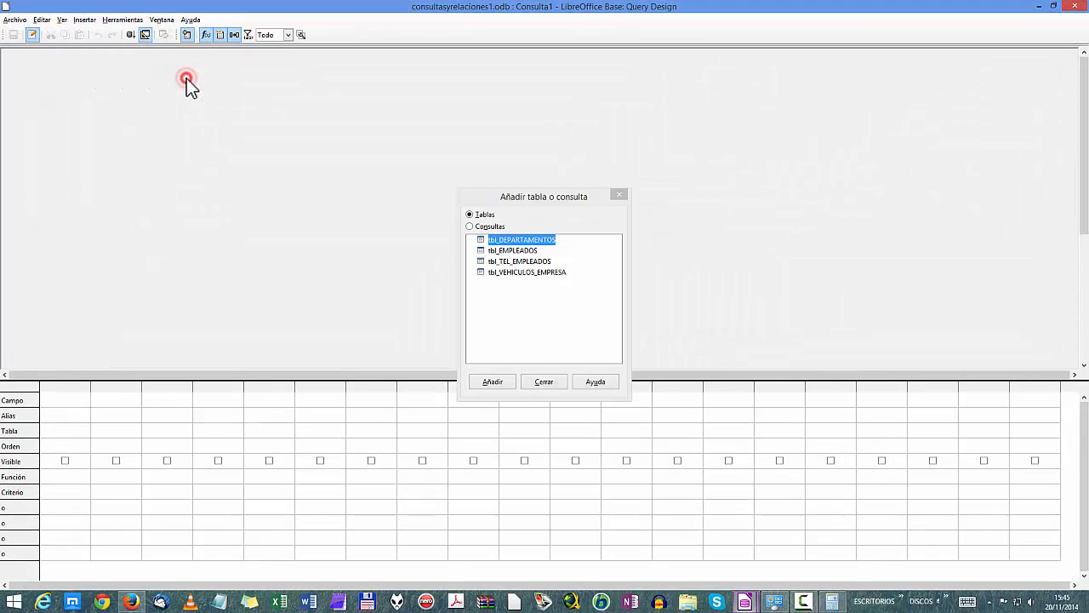
pyautogui.doubleClick(527, 251)
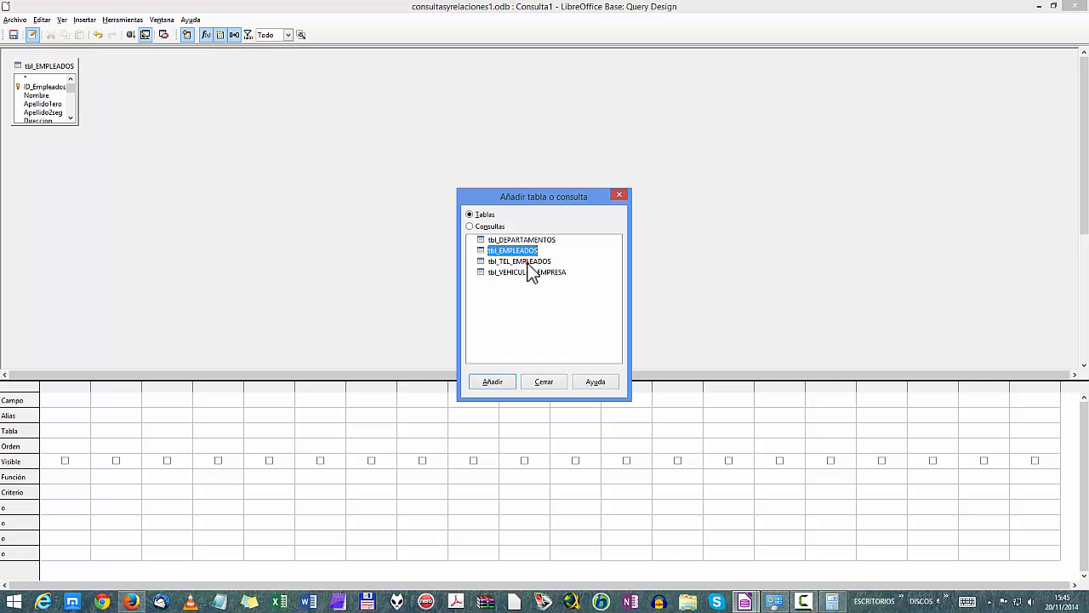
pyautogui.doubleClick(528, 261)
pyautogui.click(543, 383)
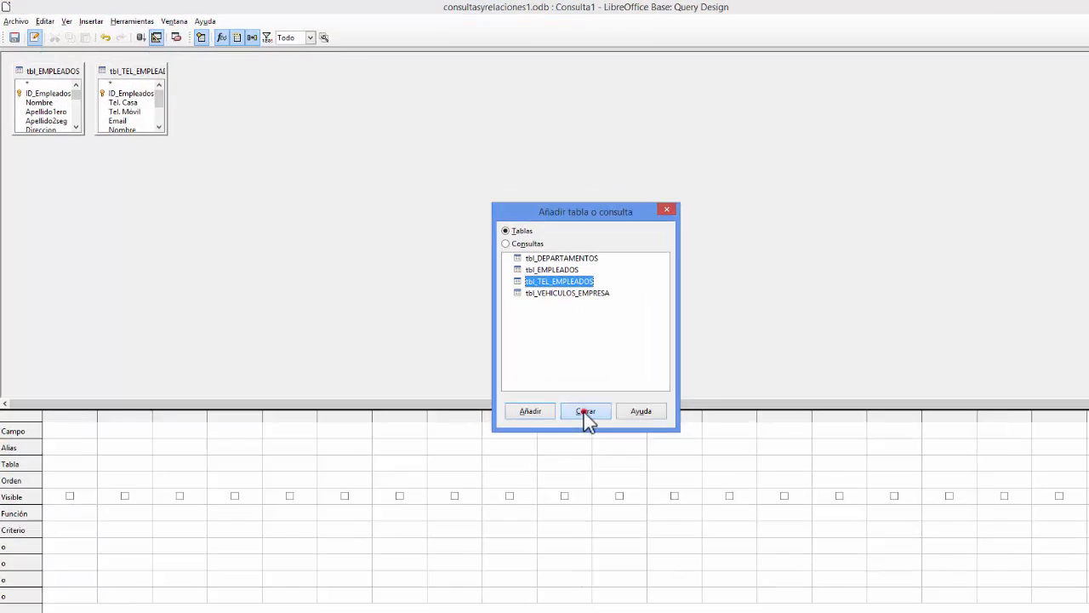
# Step: Move tbl_TEL_EMPLEADOS away from tbl_EMPLEADOS and enlarge both table boxes so that all their fields fit
pyautogui.moveTo(128, 70); pyautogui.dragTo(282, 80)
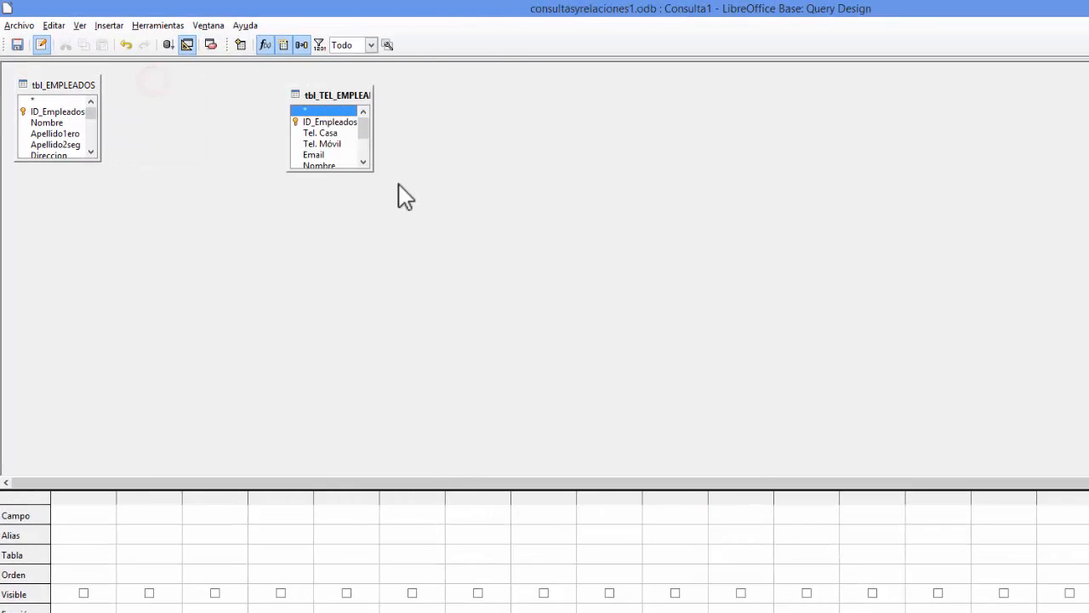
pyautogui.click(372, 173)
pyautogui.moveTo(371, 174); pyautogui.dragTo(457, 256)
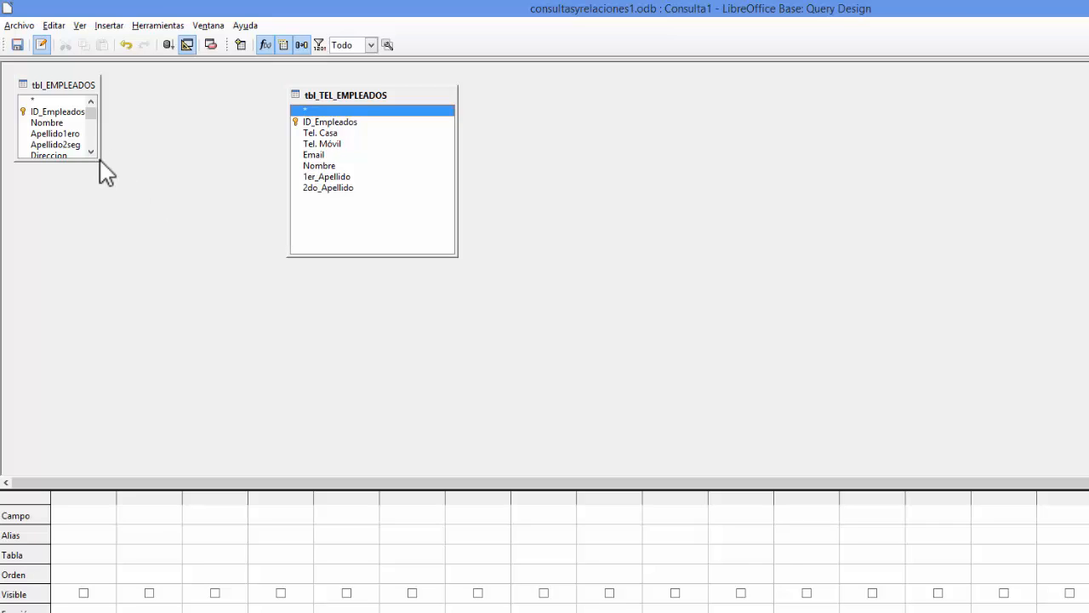
pyautogui.moveTo(100, 160); pyautogui.dragTo(144, 289)
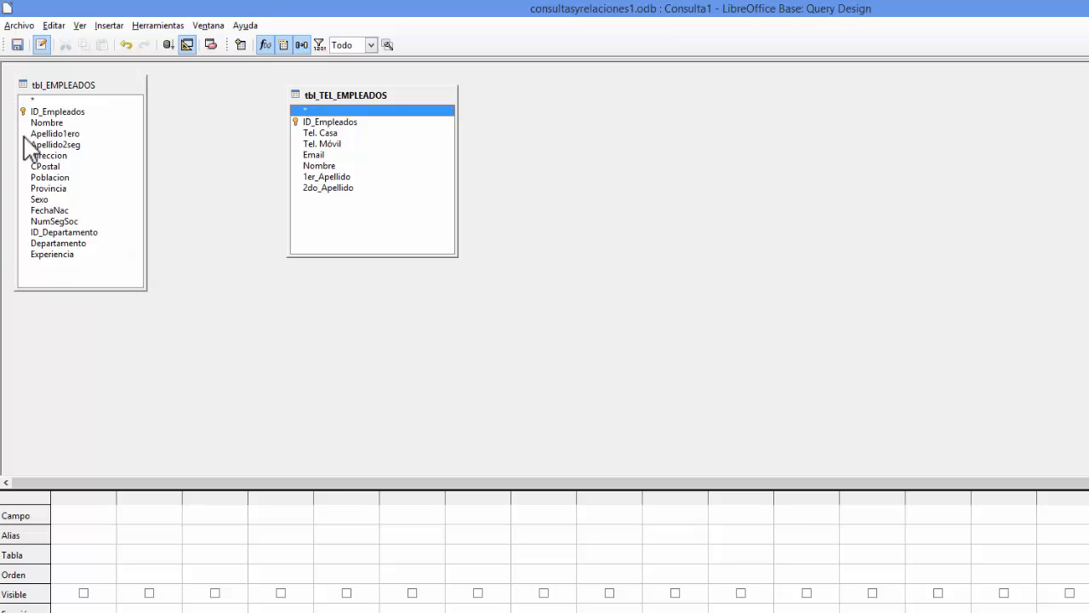
# Step: Join the key field ID_Empleados of tbl_EMPLEADOS to ID_Empleados of tbl_TEL_EMPLEADOS
pyautogui.click(34, 112)
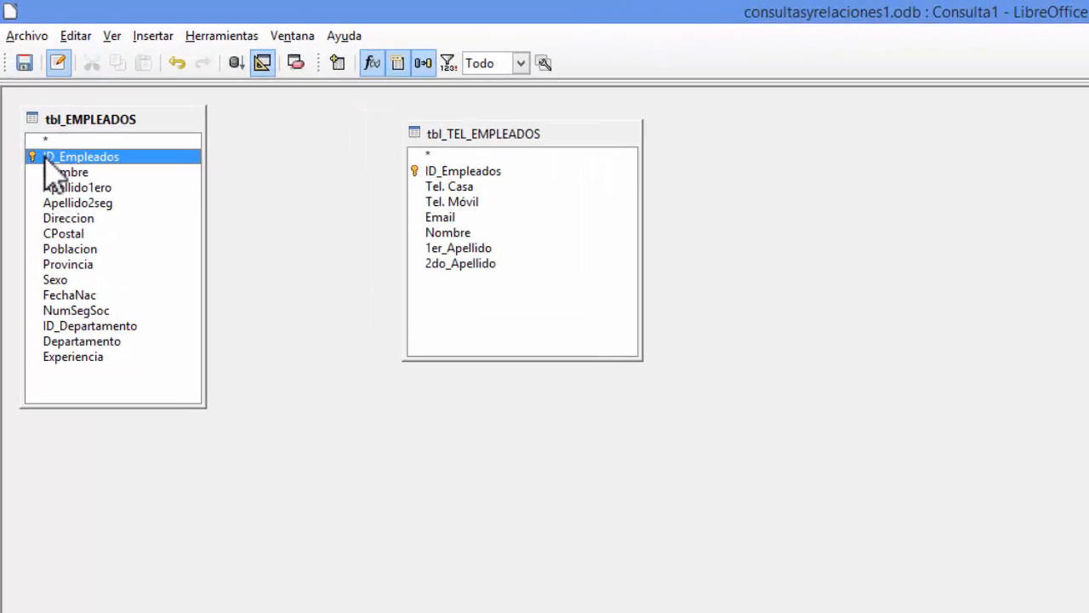
pyautogui.click(462, 169)
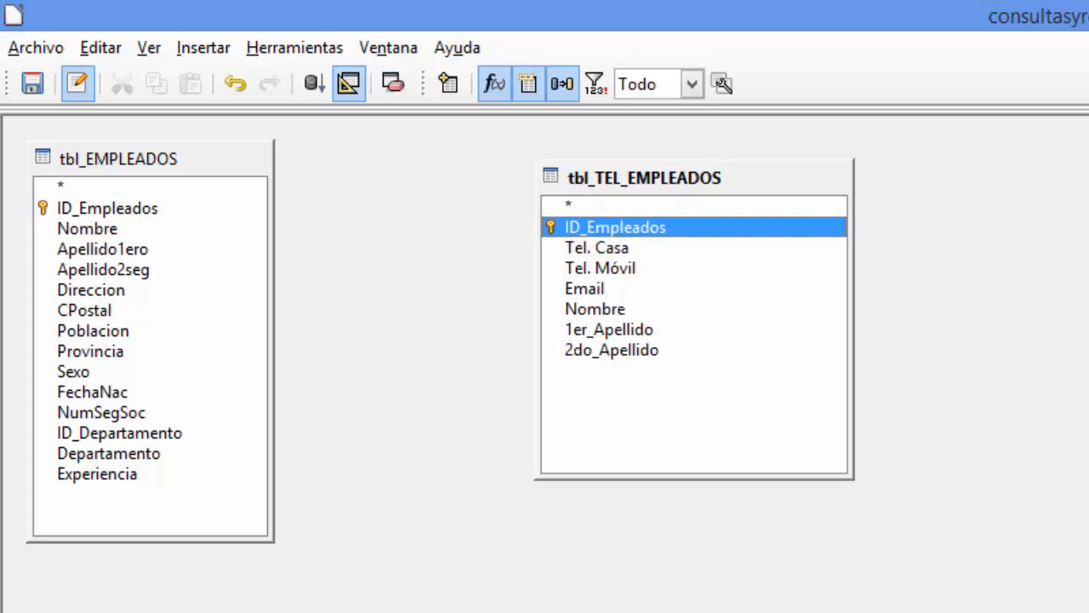
pyautogui.click(73, 211)
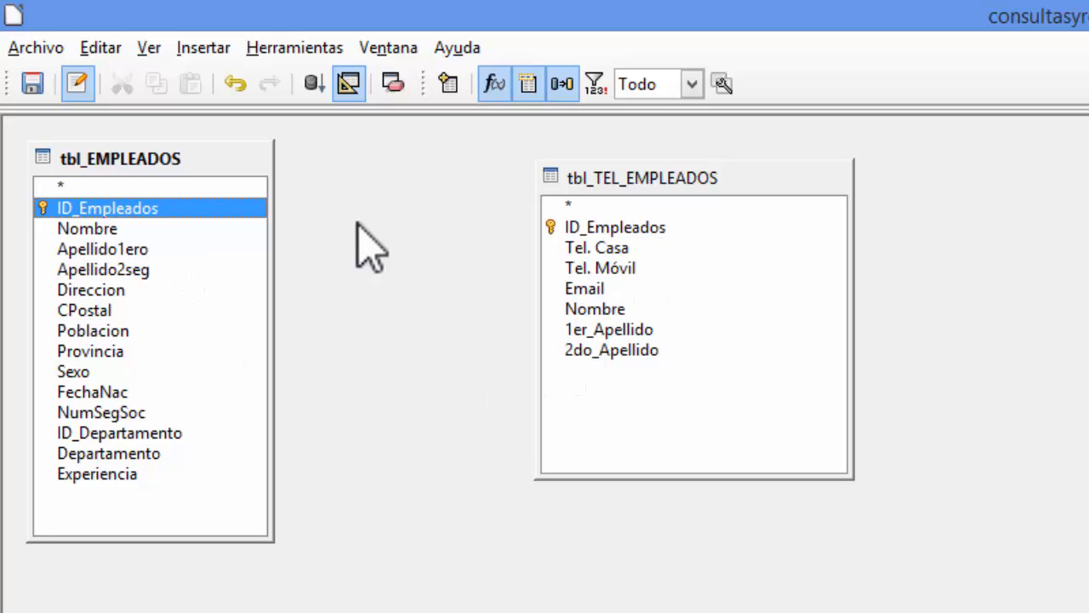
pyautogui.click(557, 227)
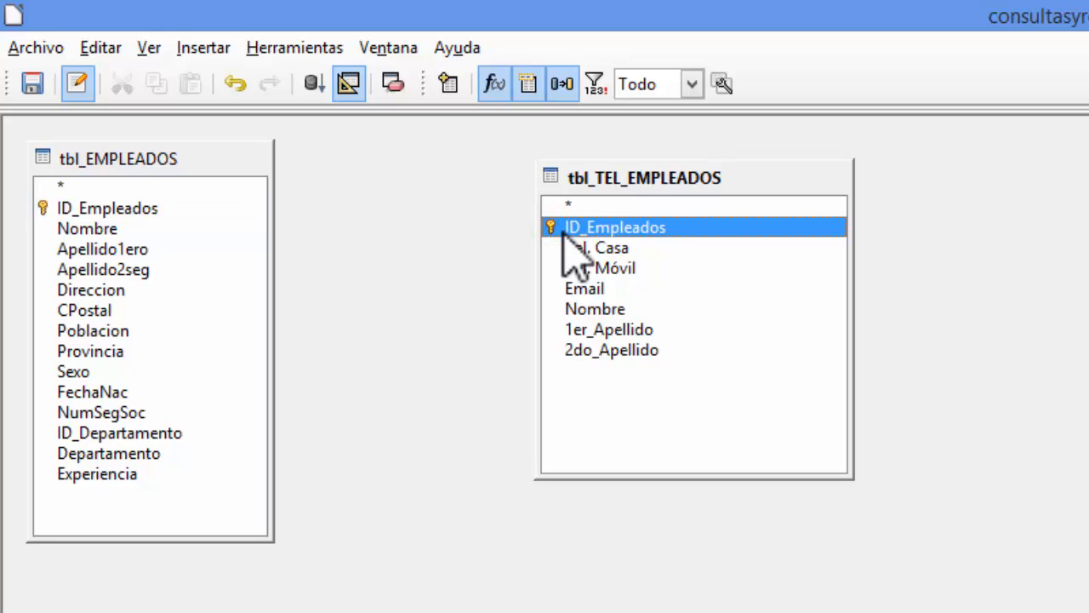
pyautogui.click(106, 209)
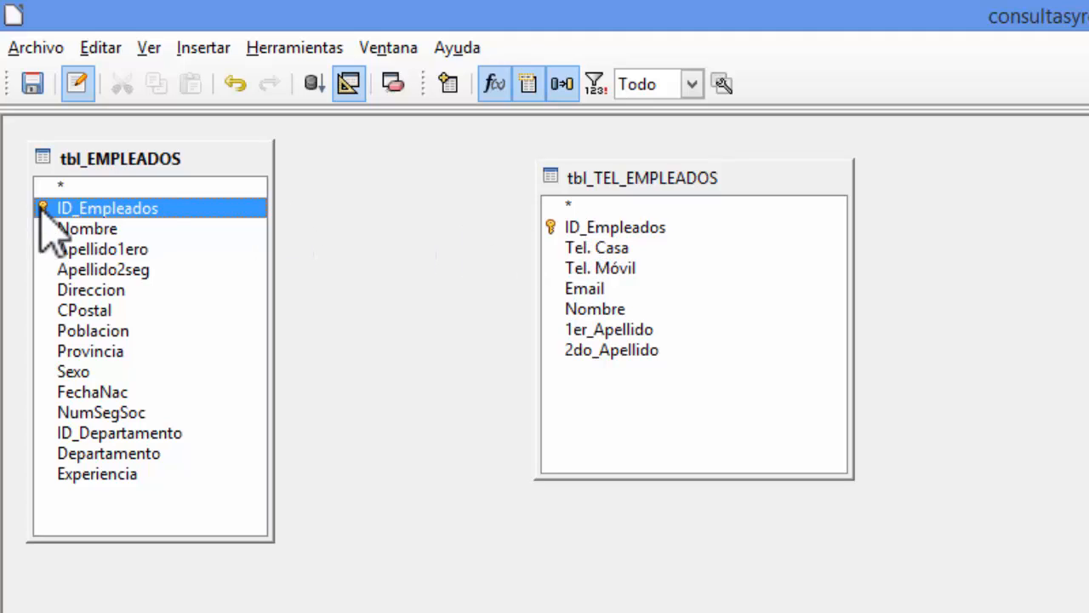
pyautogui.click(90, 207)
pyautogui.moveTo(90, 208); pyautogui.dragTo(568, 228)
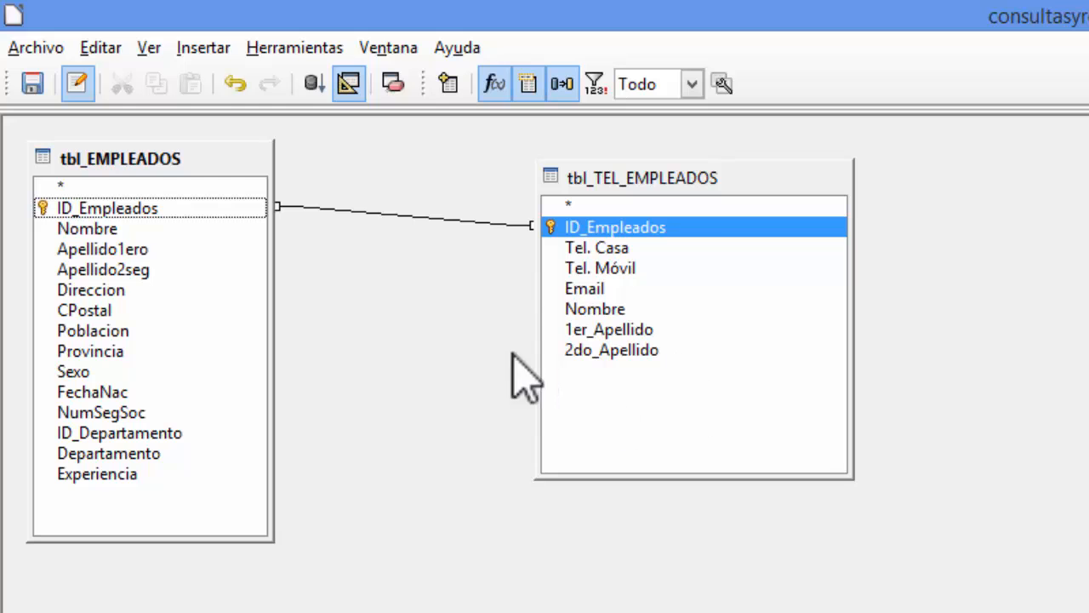
# Step: Examine the join's type and the fields involved in its properties, and cancel
pyautogui.rightClick(381, 214)
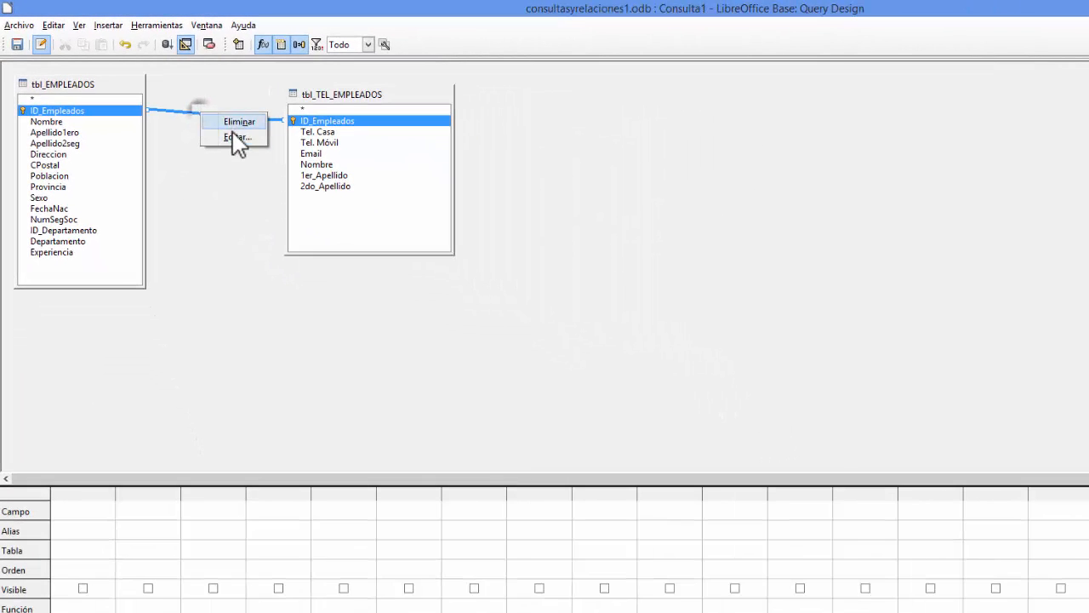
pyautogui.click(238, 137)
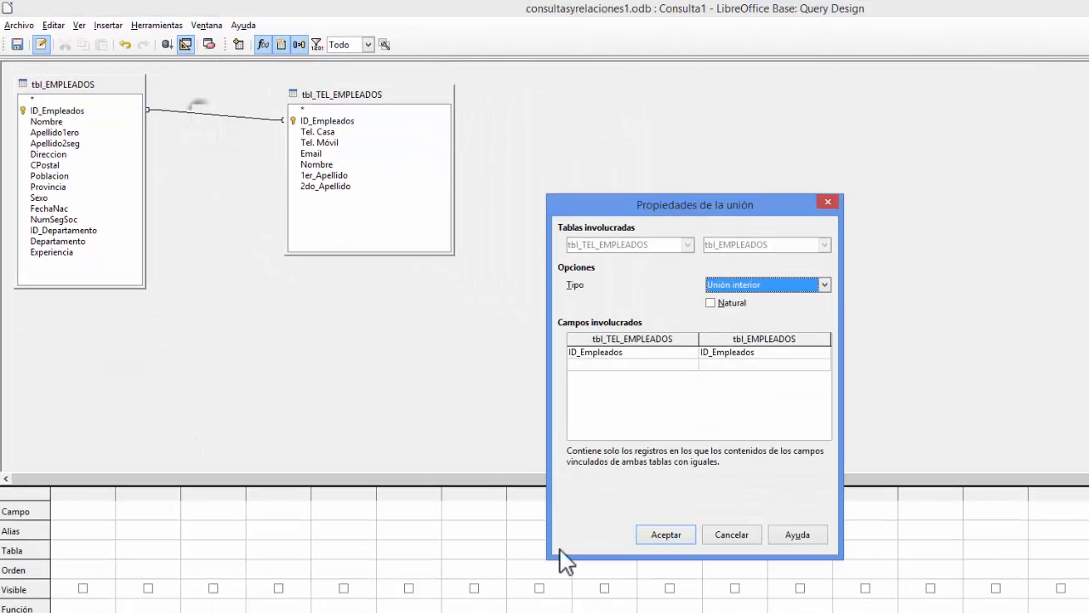
pyautogui.click(742, 534)
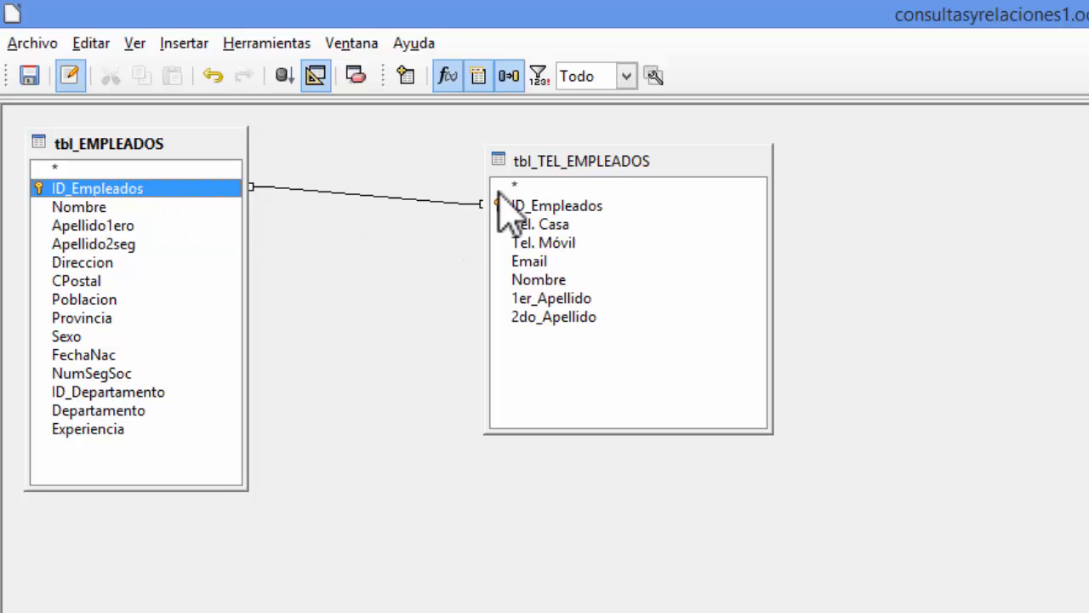
# Step: Delete the join between the two tables and link their ID_Empleados fields again
pyautogui.click(372, 195)
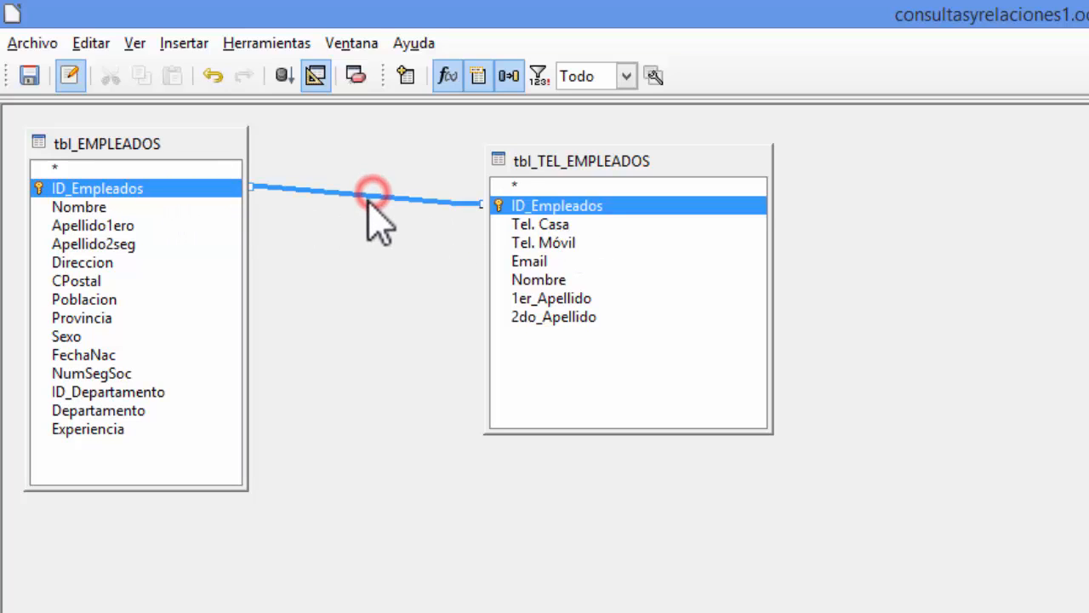
pyautogui.press('Delete')
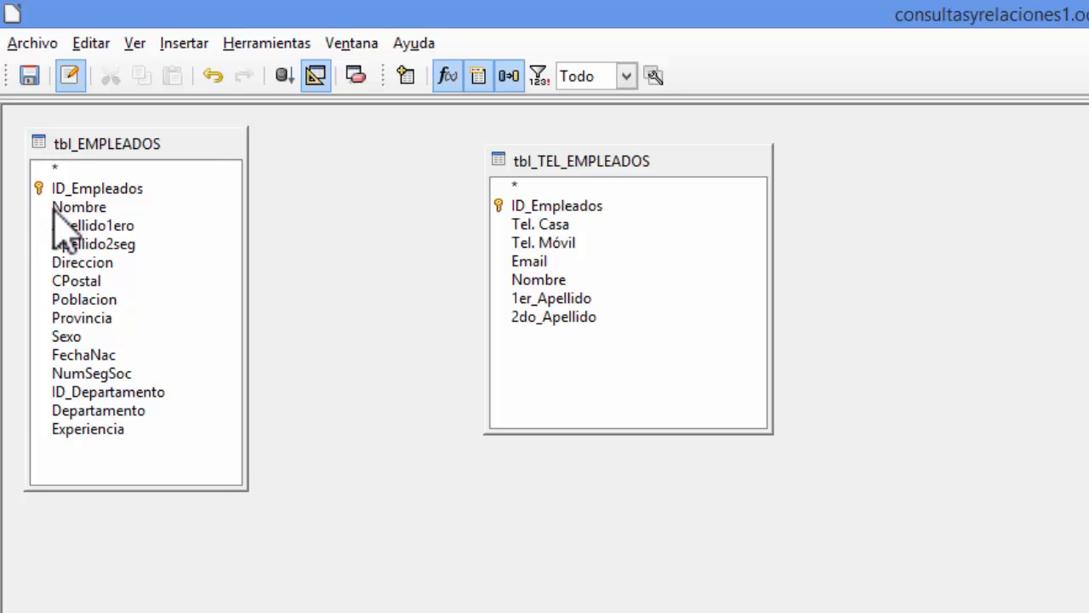
pyautogui.moveTo(73, 189); pyautogui.dragTo(555, 213)
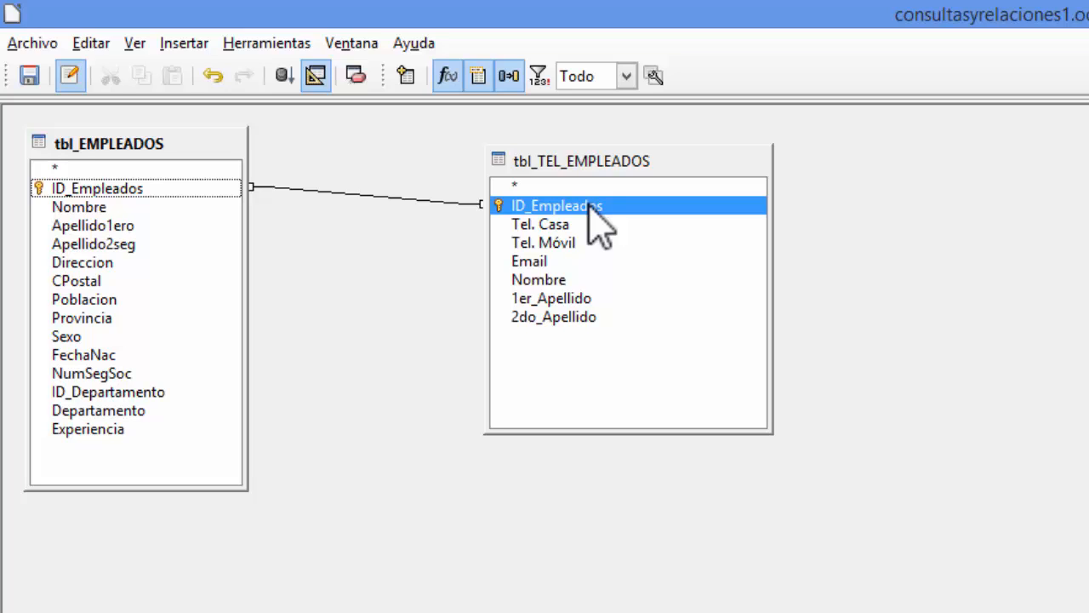
pyautogui.click(86, 188)
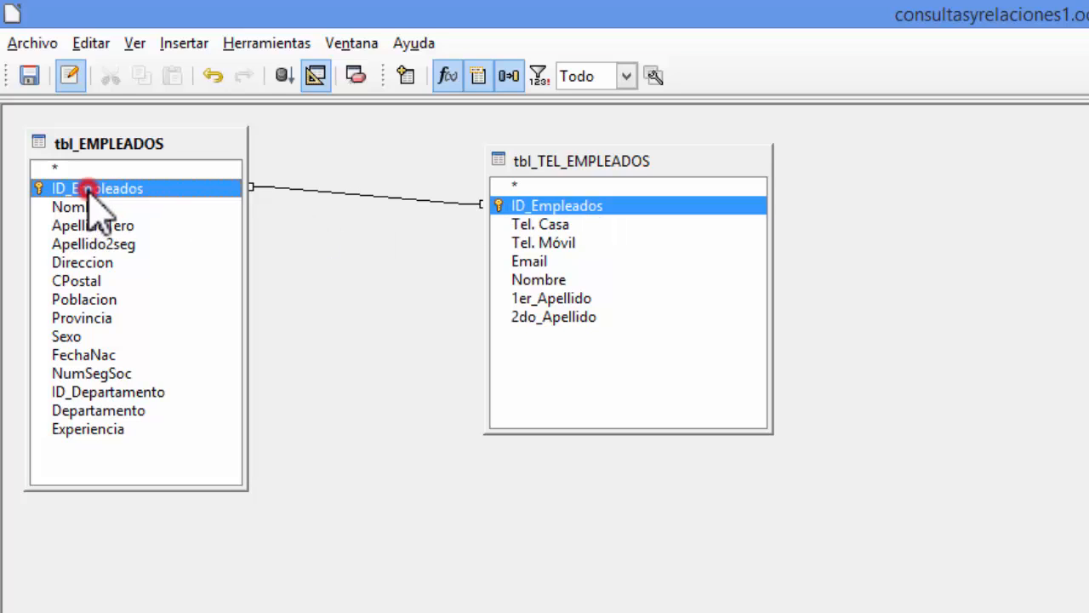
pyautogui.click(605, 208)
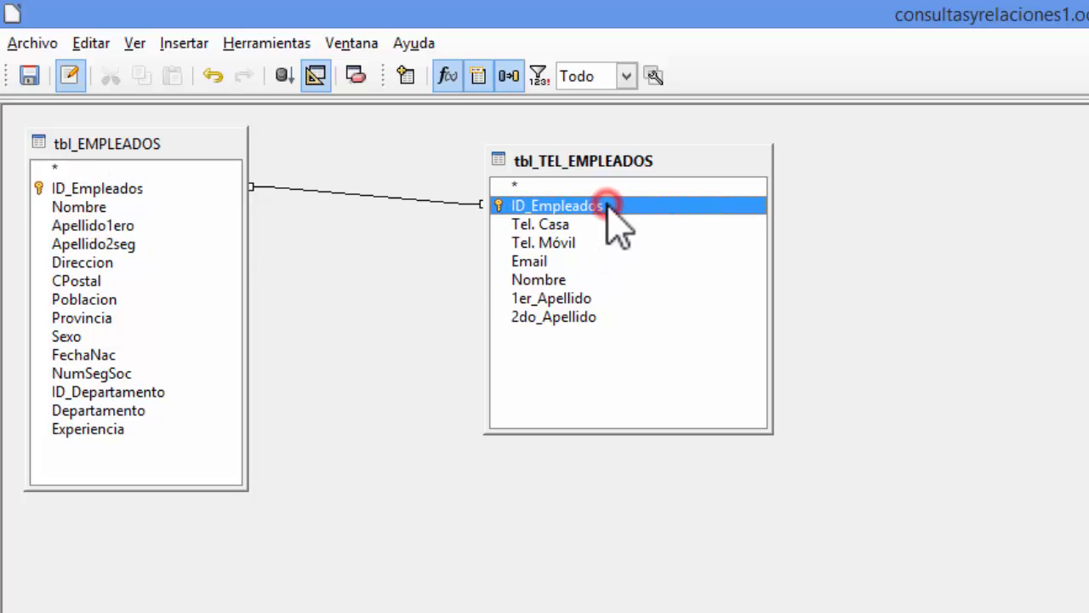
pyautogui.moveTo(119, 189); pyautogui.dragTo(558, 208)
pyautogui.click(558, 206)
pyautogui.click(123, 189)
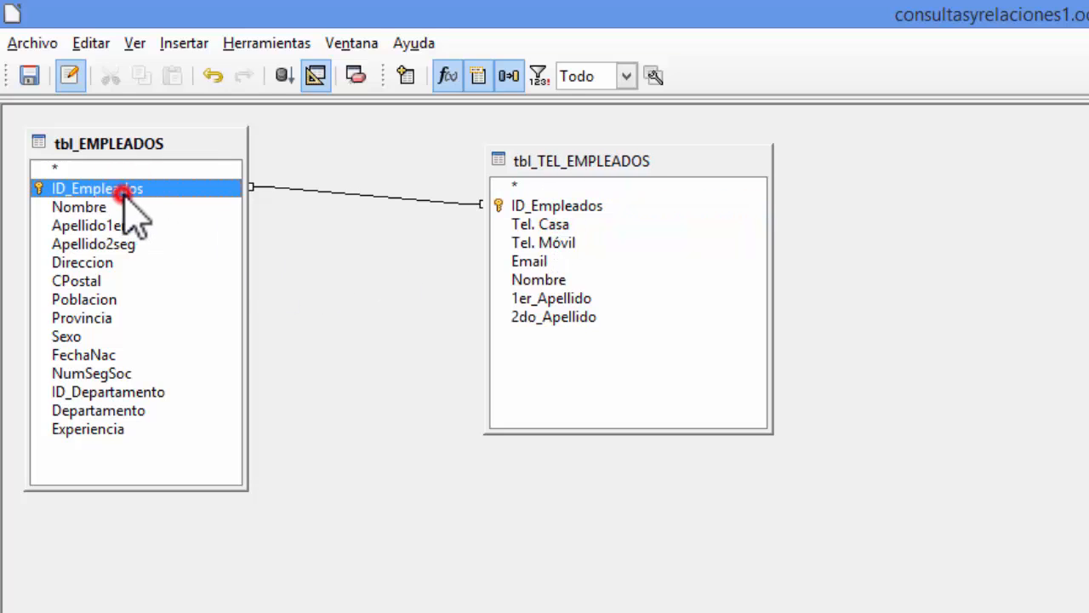
pyautogui.click(600, 208)
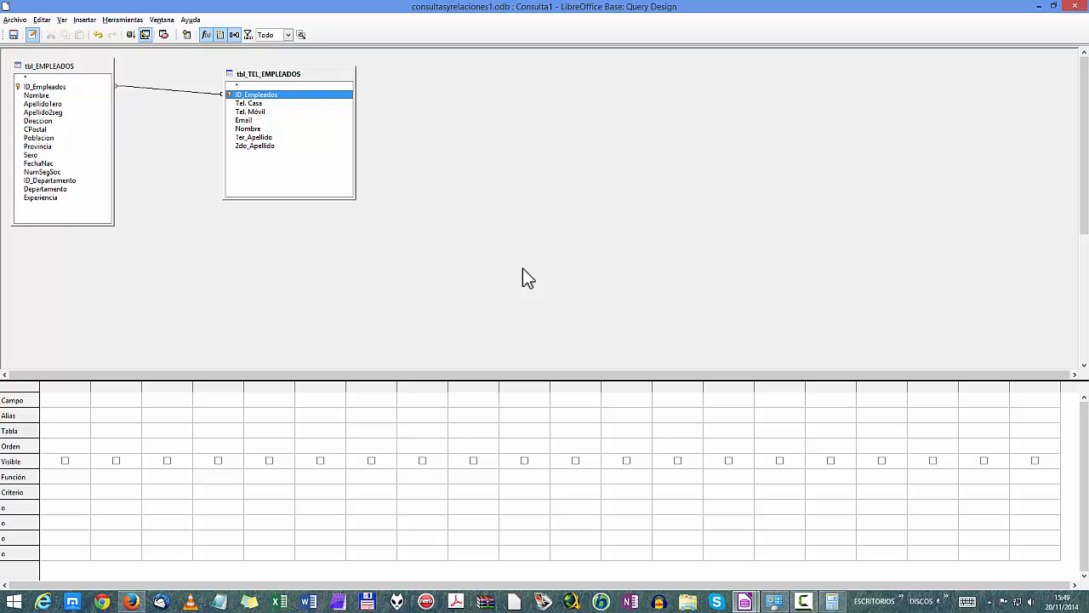
# Step: Add Nombre, Apellido1ero and Departamento from tbl_EMPLEADOS and Tel. Casa and Tel. Móvil from tbl_TEL_EMPLEADOS to the query
pyautogui.doubleClick(37, 95)
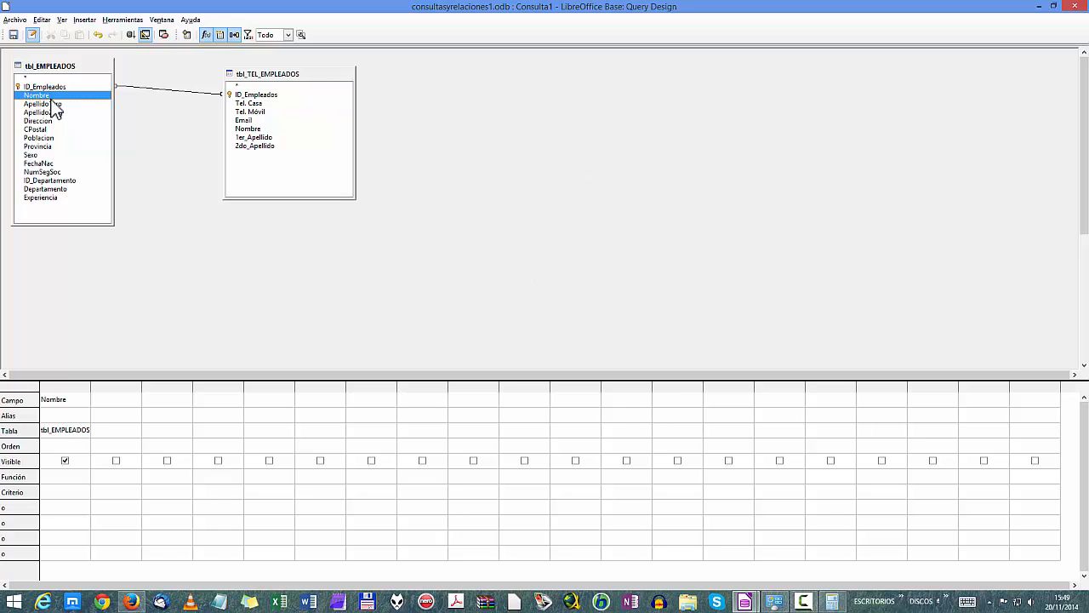
pyautogui.doubleClick(61, 104)
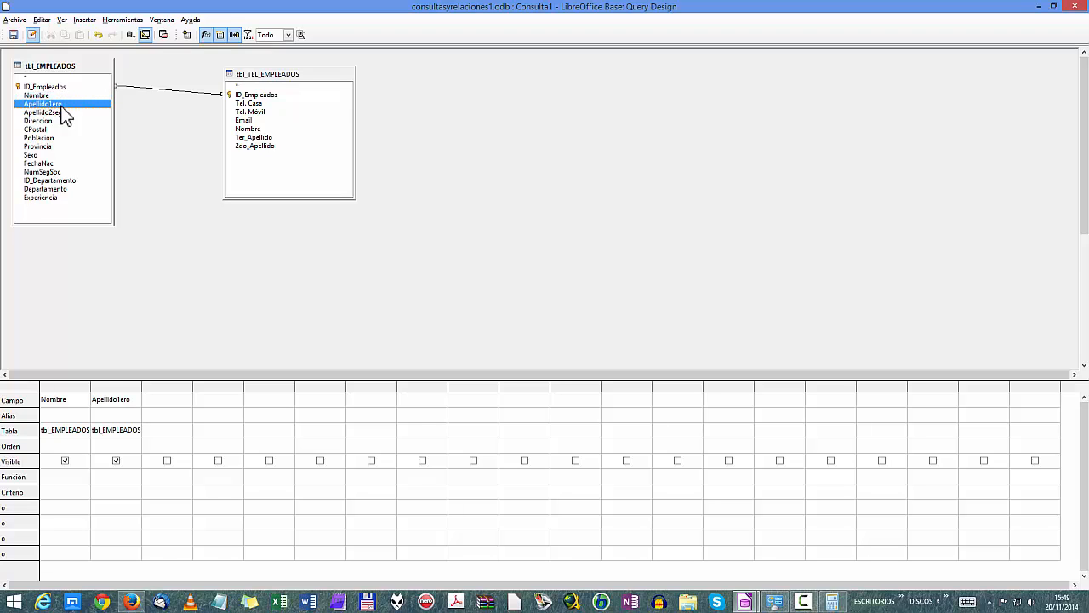
pyautogui.doubleClick(72, 189)
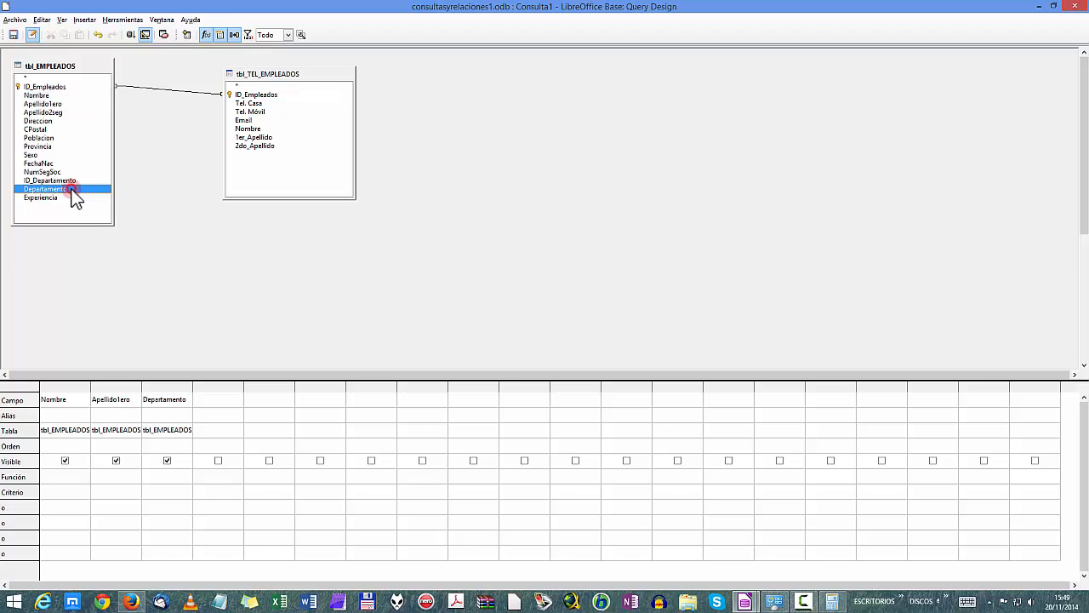
pyautogui.doubleClick(265, 103)
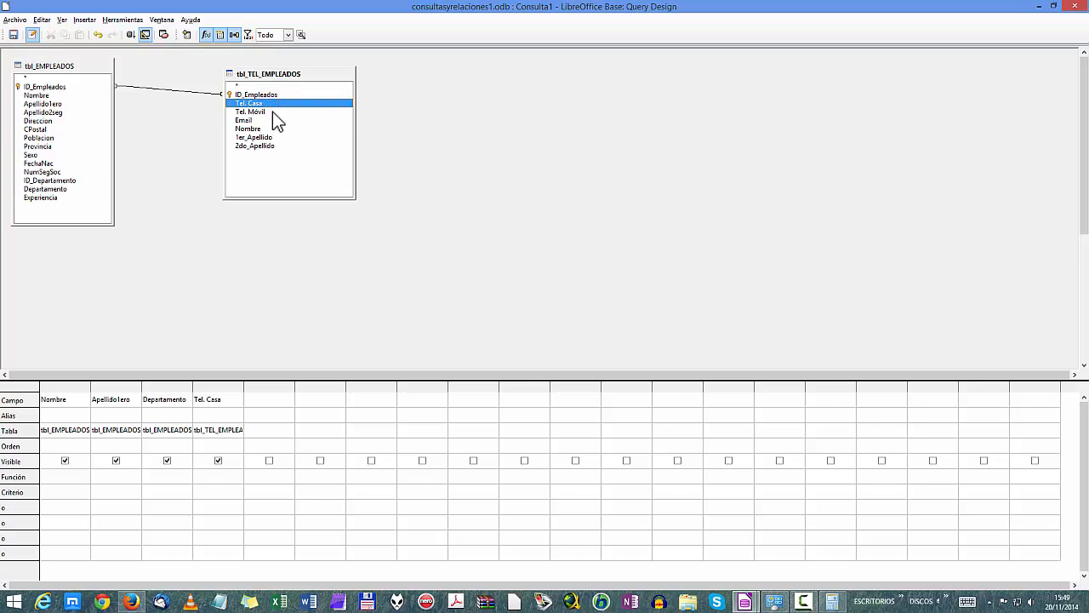
pyautogui.doubleClick(273, 111)
pyautogui.click(266, 128)
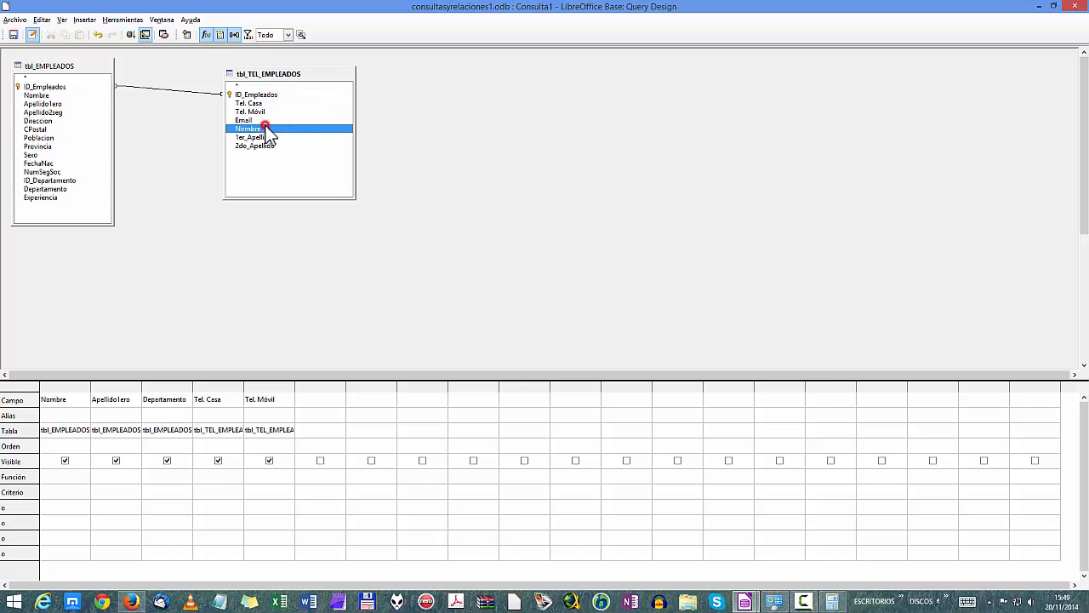
pyautogui.doubleClick(266, 127)
pyautogui.click(300, 387)
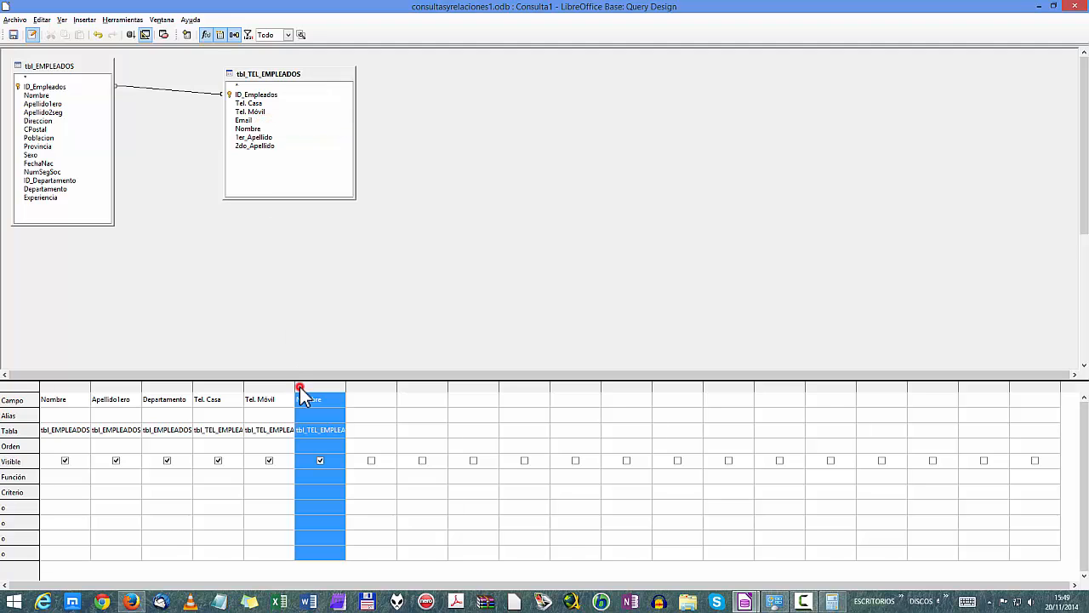
pyautogui.rightClick(300, 387)
pyautogui.click(313, 414)
pyautogui.click(250, 129)
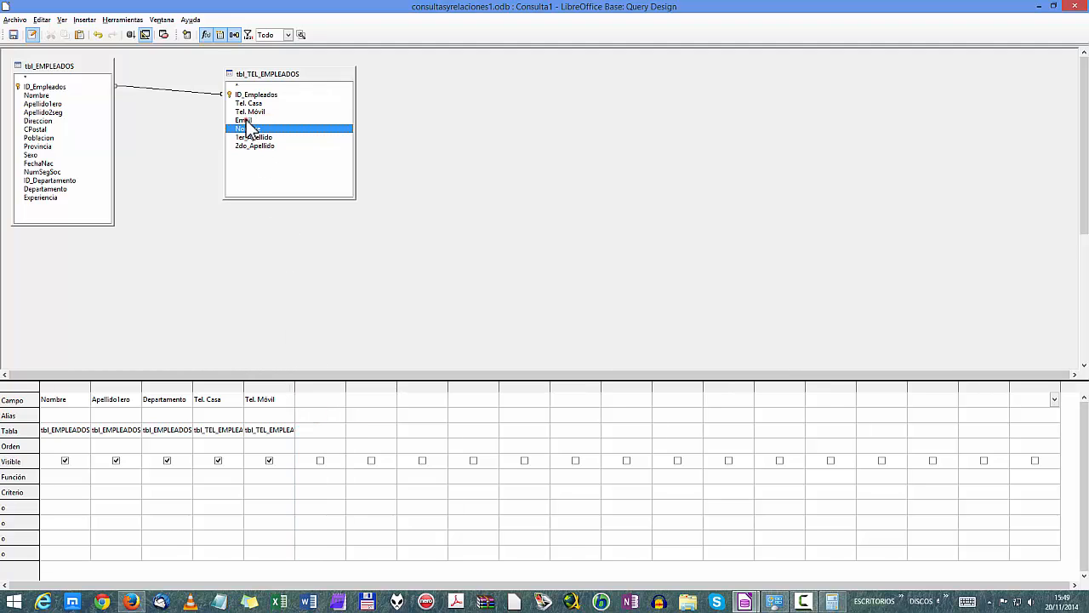
# Step: Add the Email field from tbl_TEL_EMPLEADOS, run the query and review its records
pyautogui.doubleClick(245, 120)
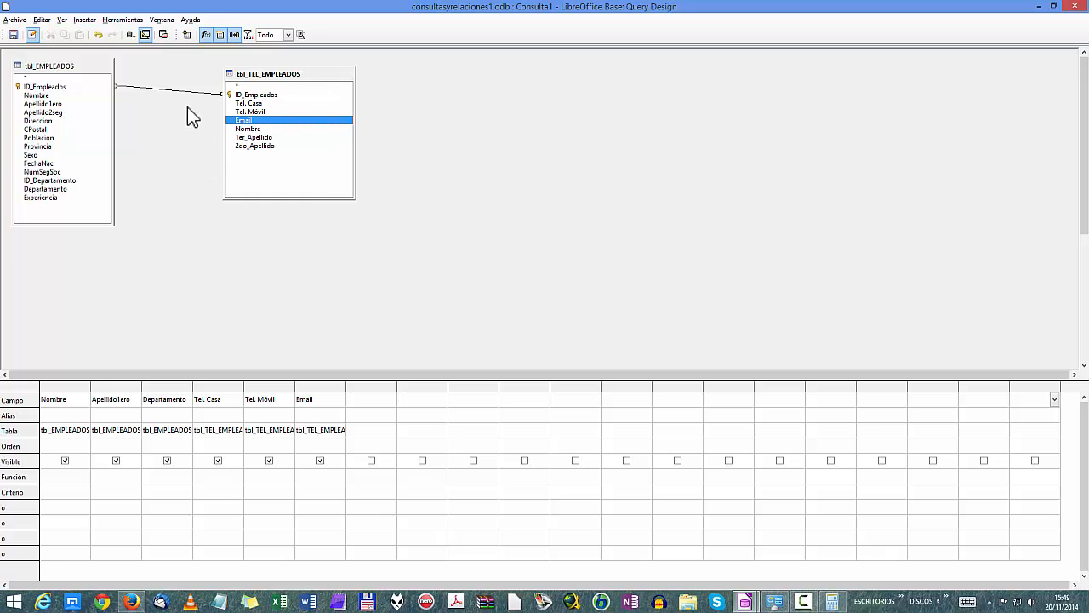
pyautogui.click(132, 35)
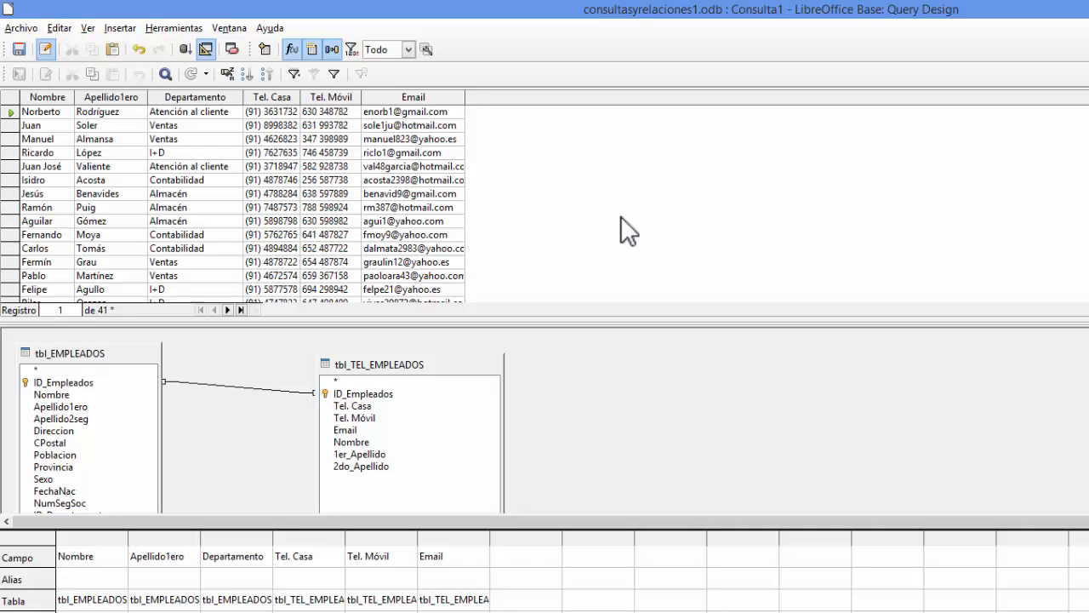
pyautogui.scroll(-10, 620, 215)
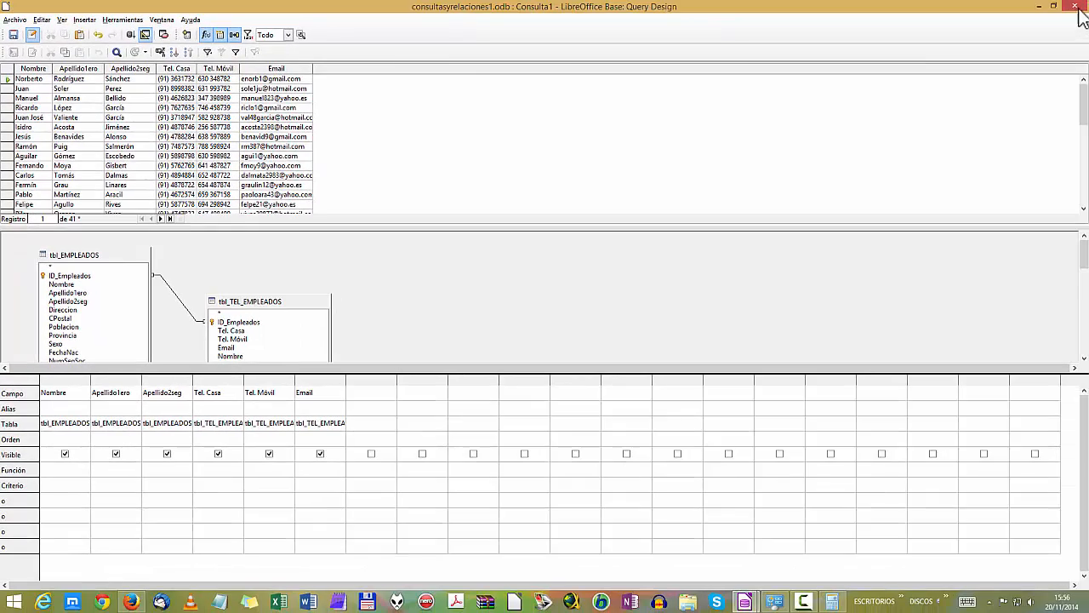
# Step: Close the query design without saving its changes and open the database's relation design
pyautogui.click(1088, 8)
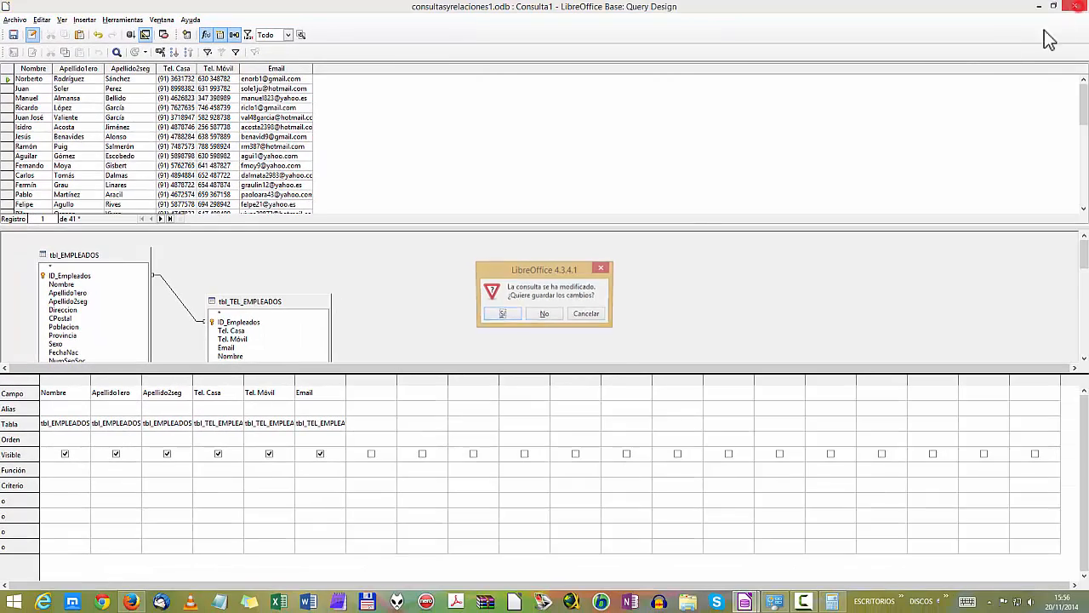
pyautogui.click(549, 314)
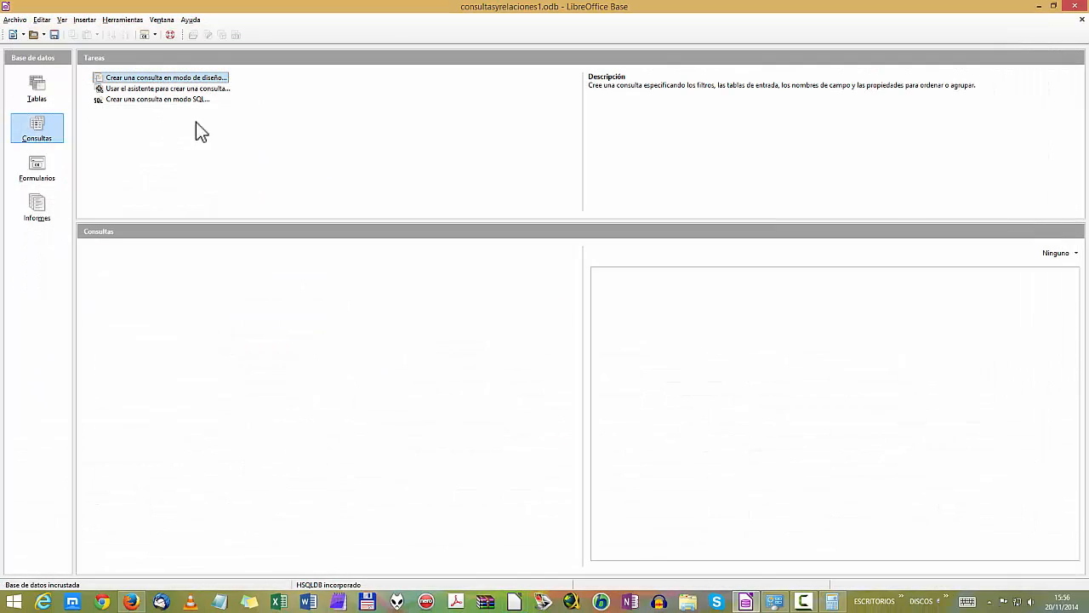
pyautogui.click(123, 90)
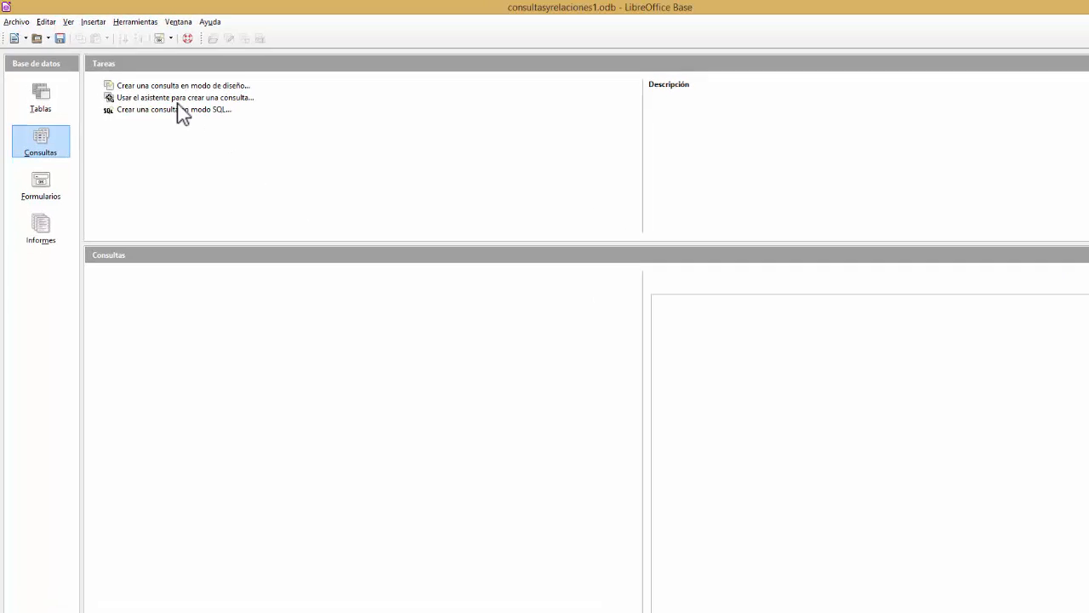
pyautogui.click(123, 19)
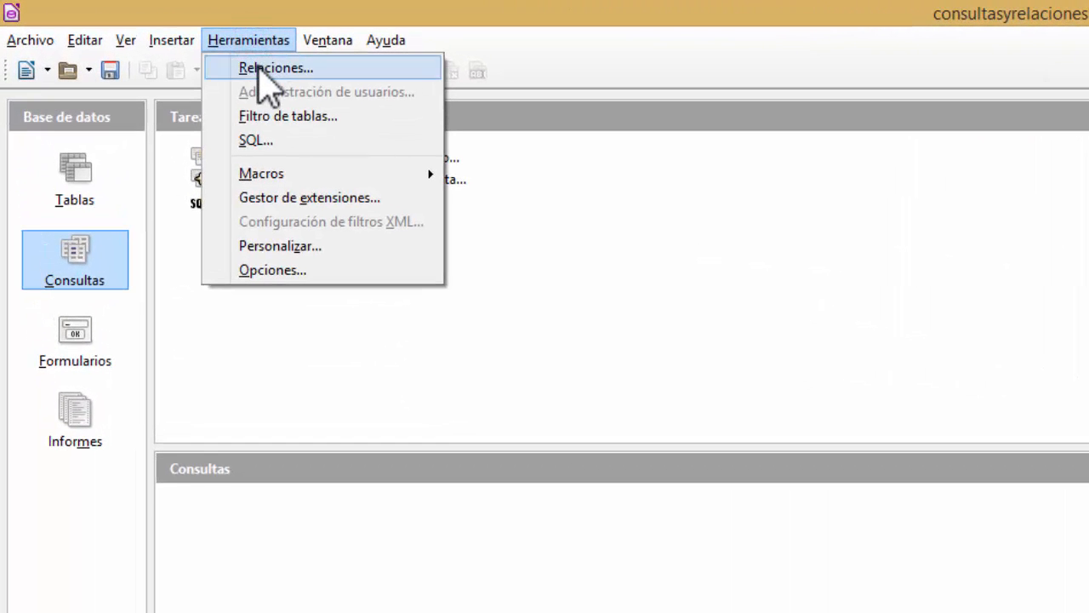
pyautogui.click(264, 68)
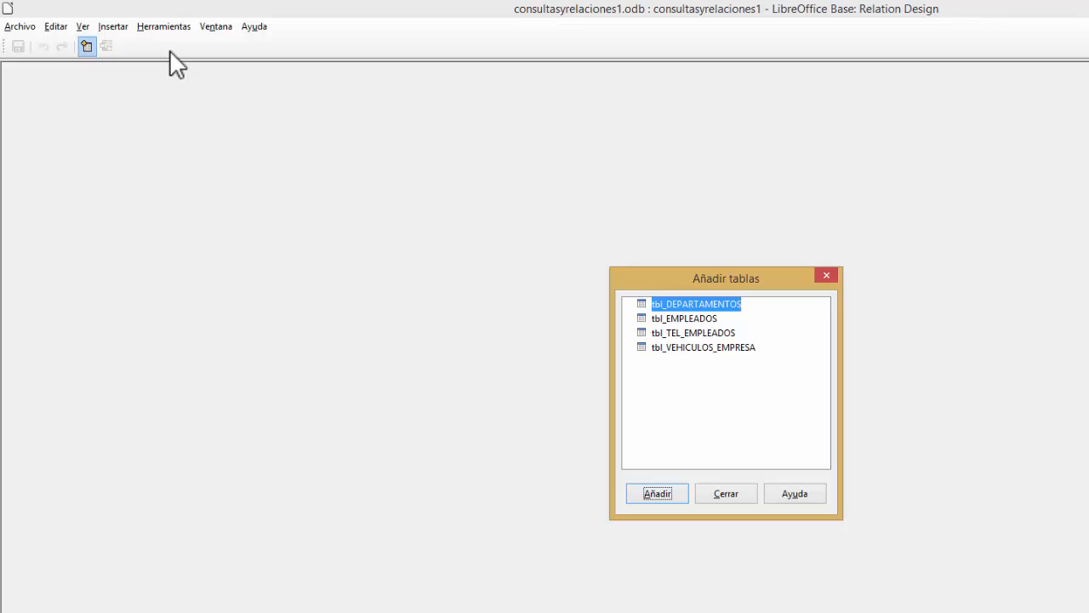
# Step: Add tbl_EMPLEADOS and tbl_TEL_EMPLEADOS to the relation design, then enlarge both to show all fields and space them apart
pyautogui.doubleClick(701, 318)
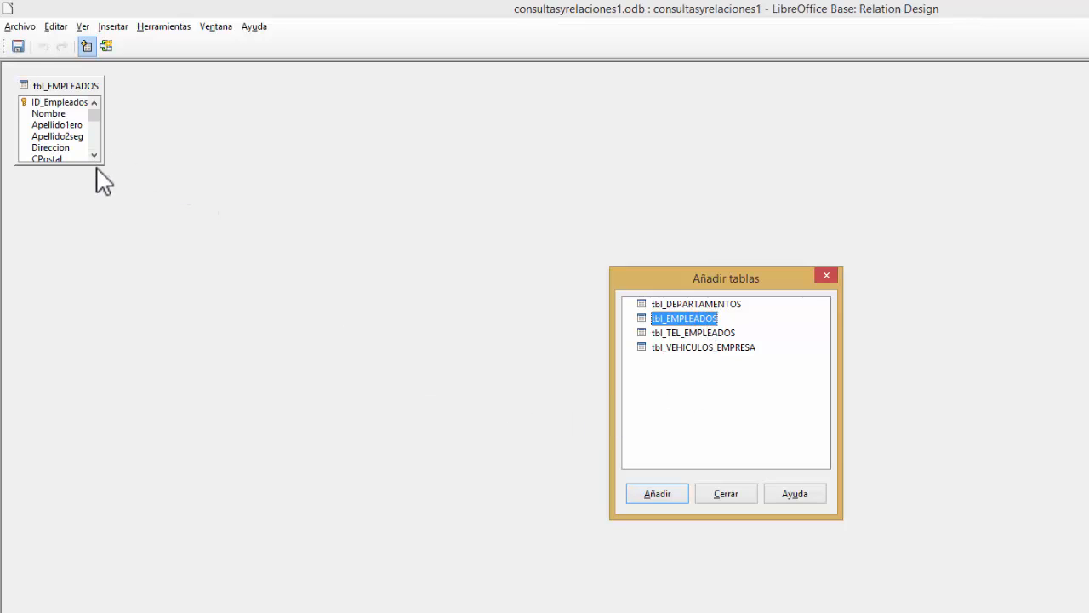
pyautogui.moveTo(102, 164); pyautogui.dragTo(214, 359)
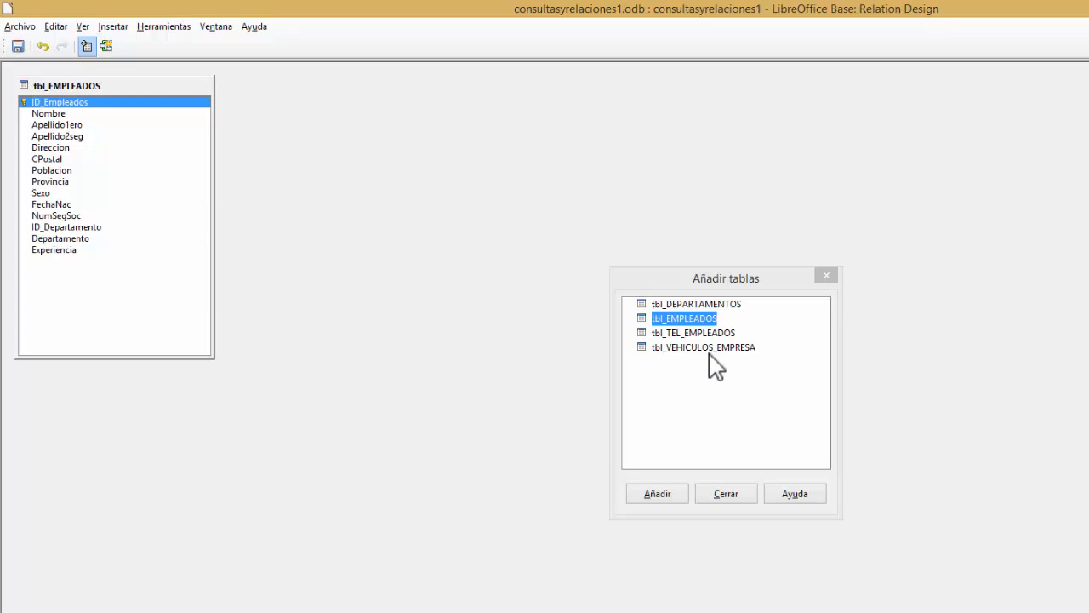
pyautogui.click(699, 331)
pyautogui.doubleClick(699, 331)
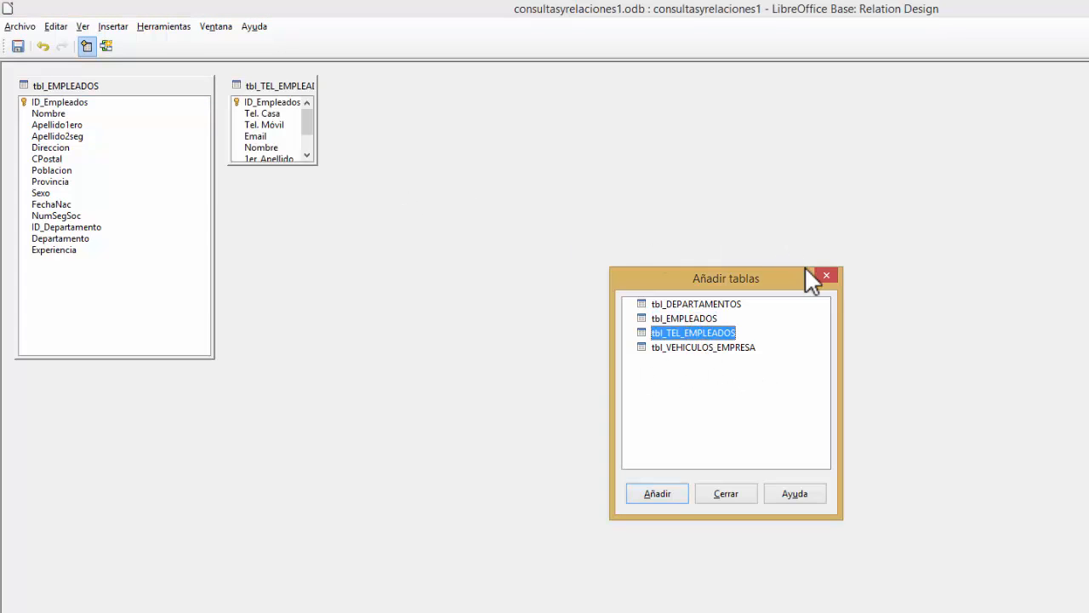
pyautogui.click(824, 274)
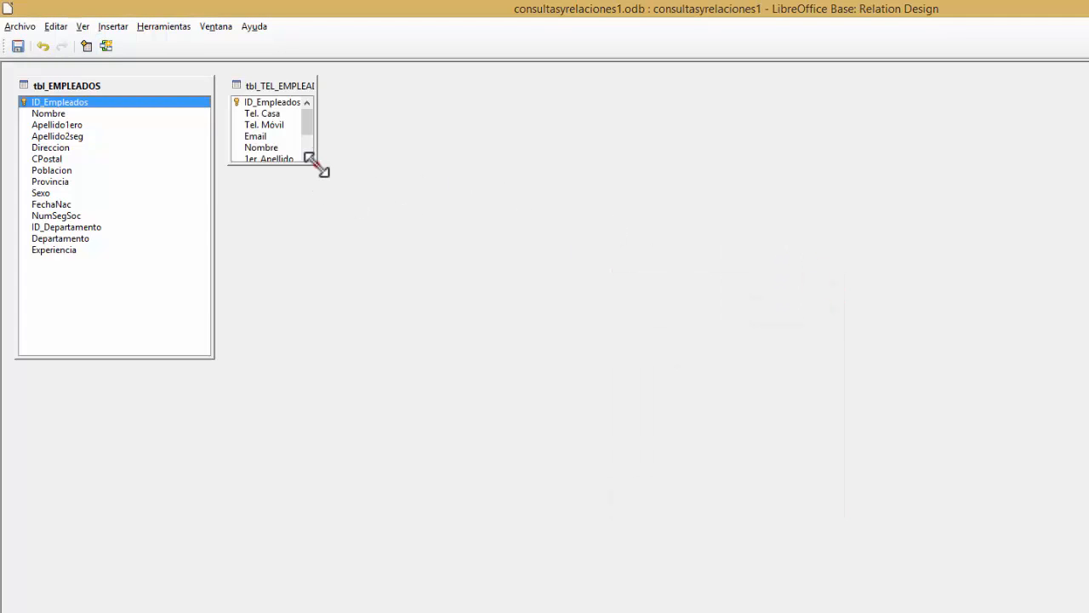
pyautogui.moveTo(317, 165); pyautogui.dragTo(412, 255)
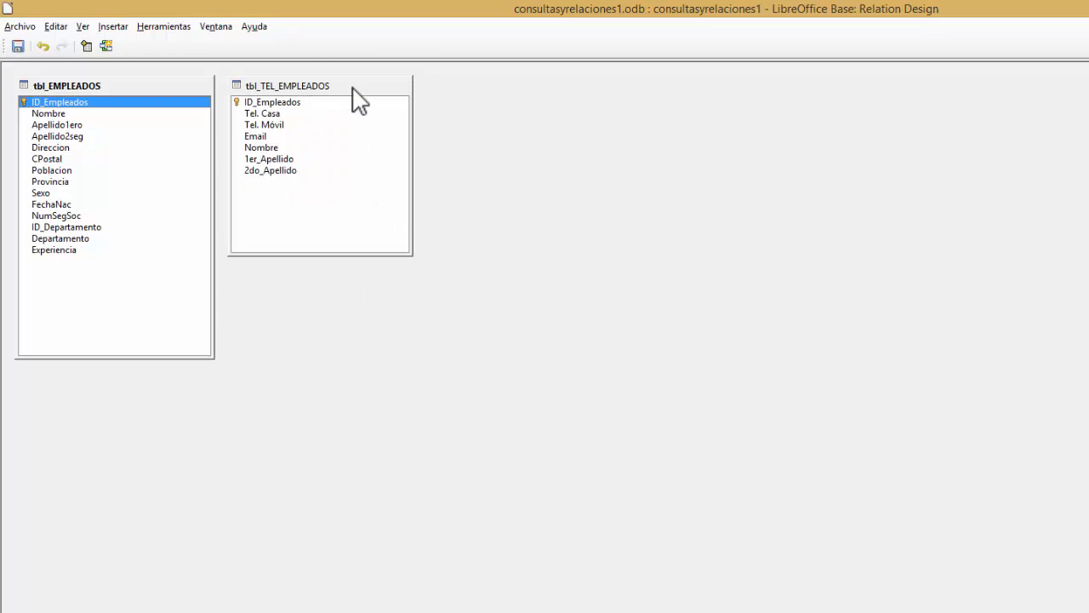
pyautogui.moveTo(343, 85); pyautogui.dragTo(511, 79)
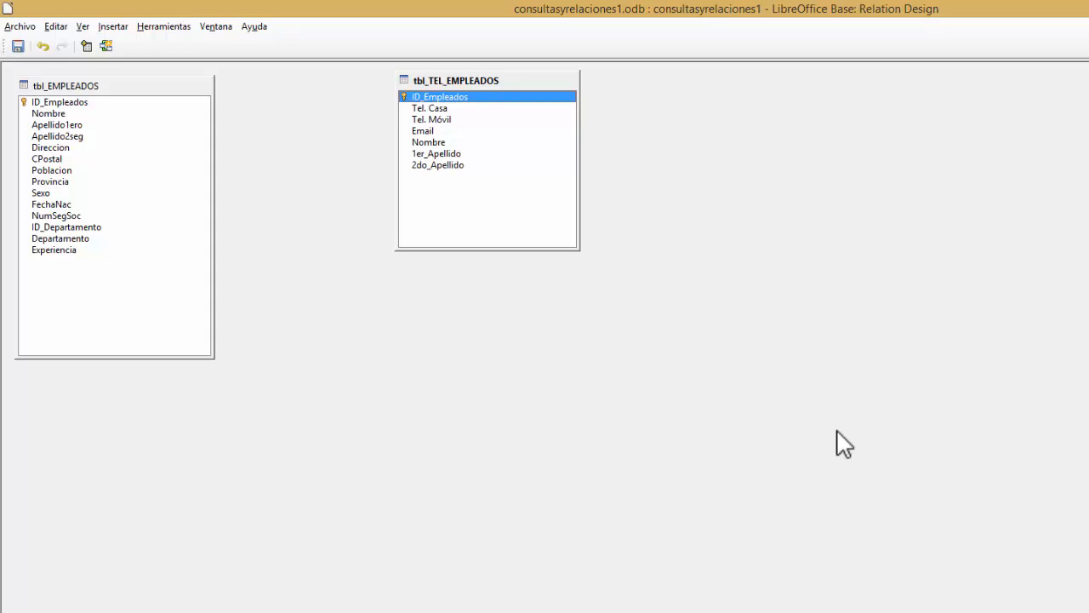
# Step: Compare the Nombre and surname fields in tbl_TEL_EMPLEADOS with the matching fields in tbl_EMPLEADOS
pyautogui.click(445, 142)
pyautogui.click(442, 153)
pyautogui.click(437, 165)
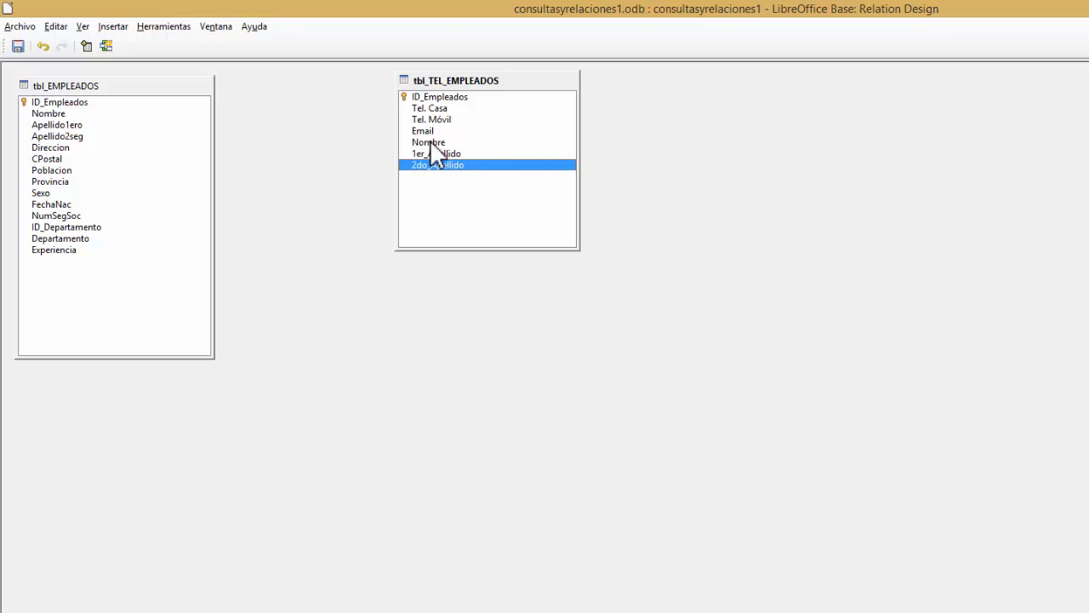
pyautogui.click(430, 141)
pyautogui.click(438, 154)
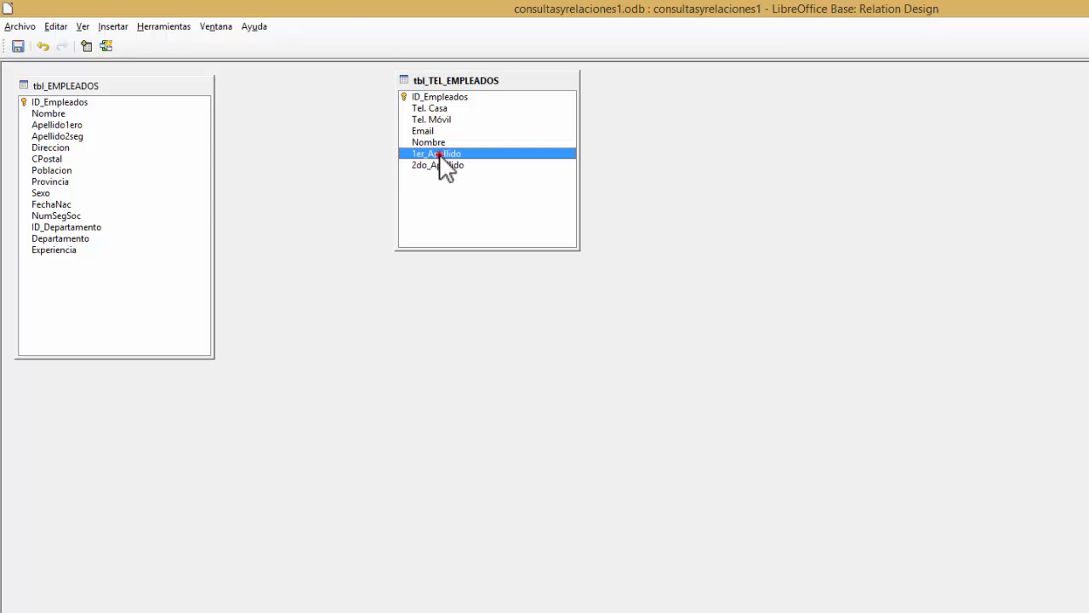
pyautogui.click(430, 143)
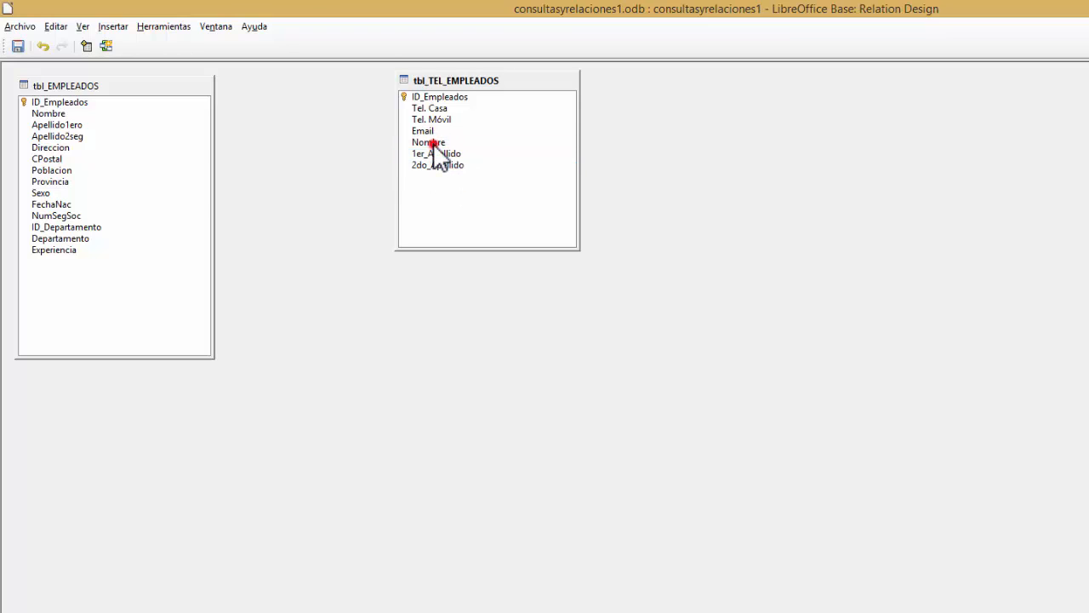
pyautogui.click(438, 164)
pyautogui.click(437, 153)
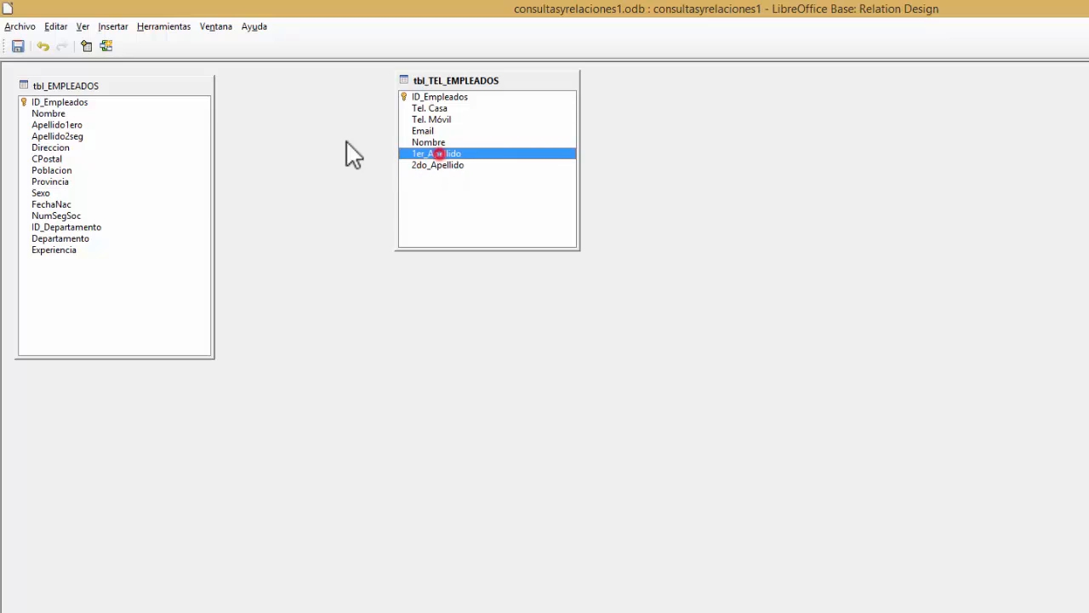
pyautogui.click(68, 125)
pyautogui.click(68, 136)
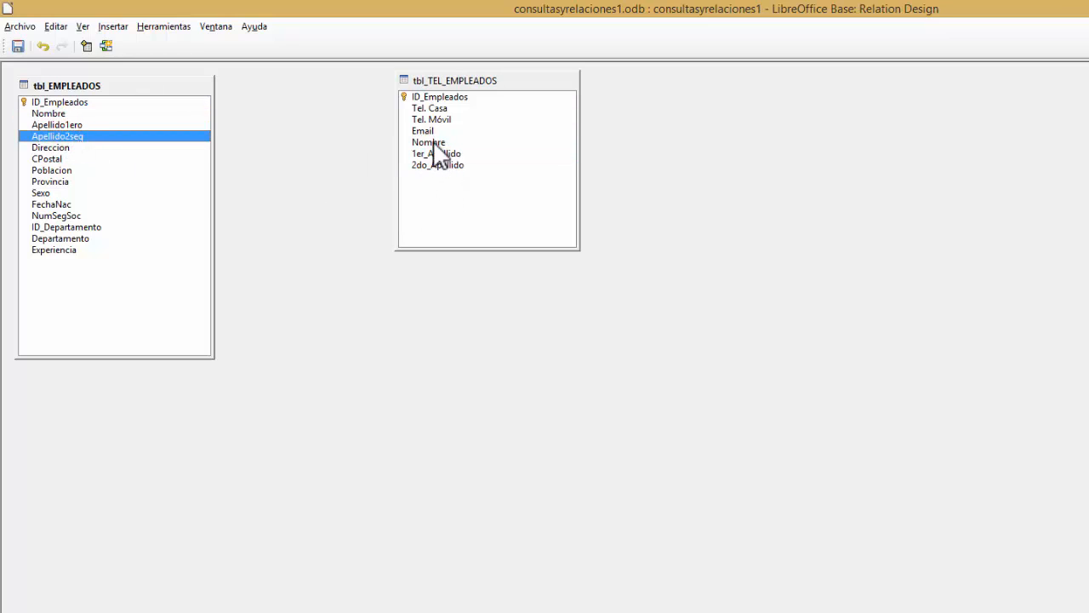
pyautogui.click(431, 154)
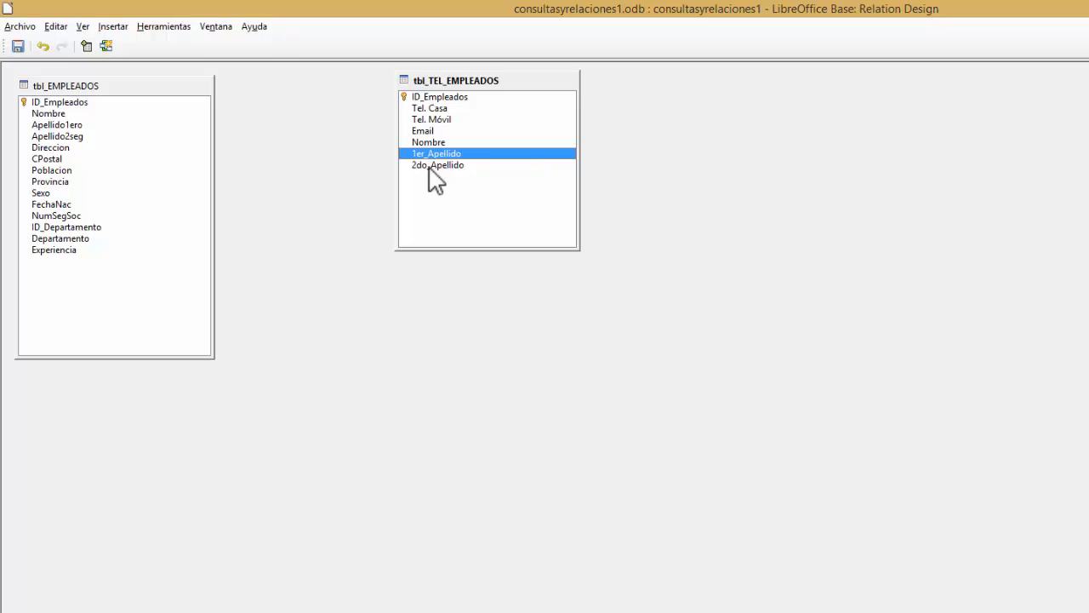
pyautogui.click(431, 165)
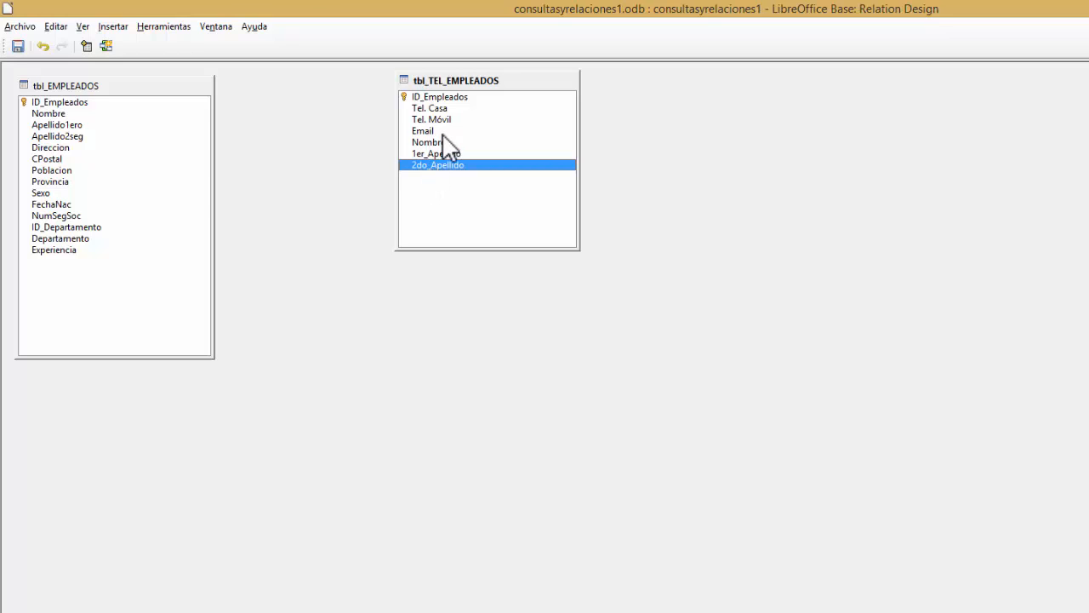
pyautogui.click(64, 104)
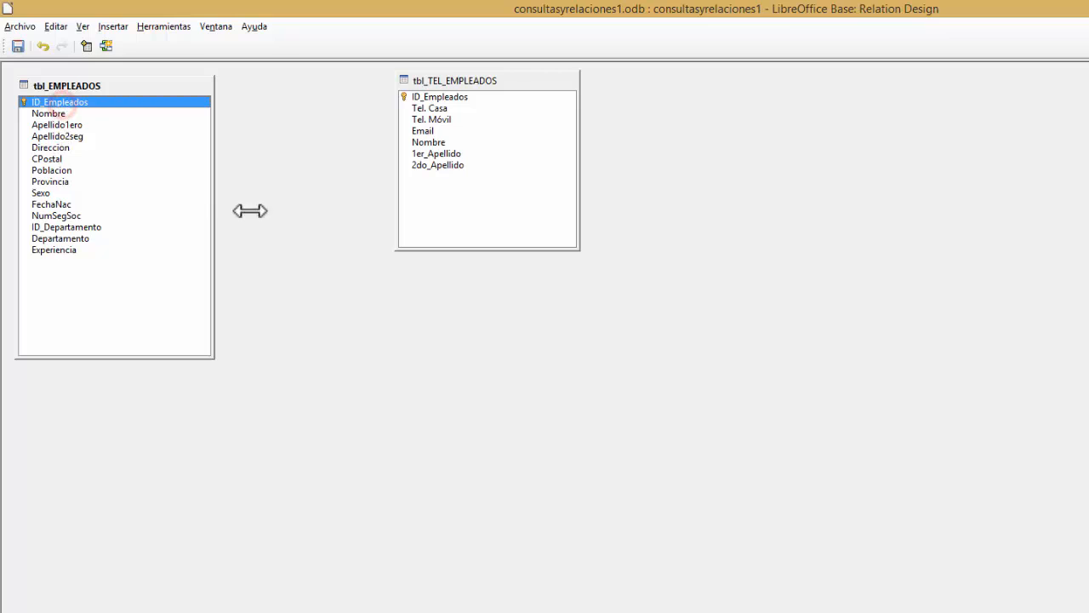
pyautogui.click(491, 80)
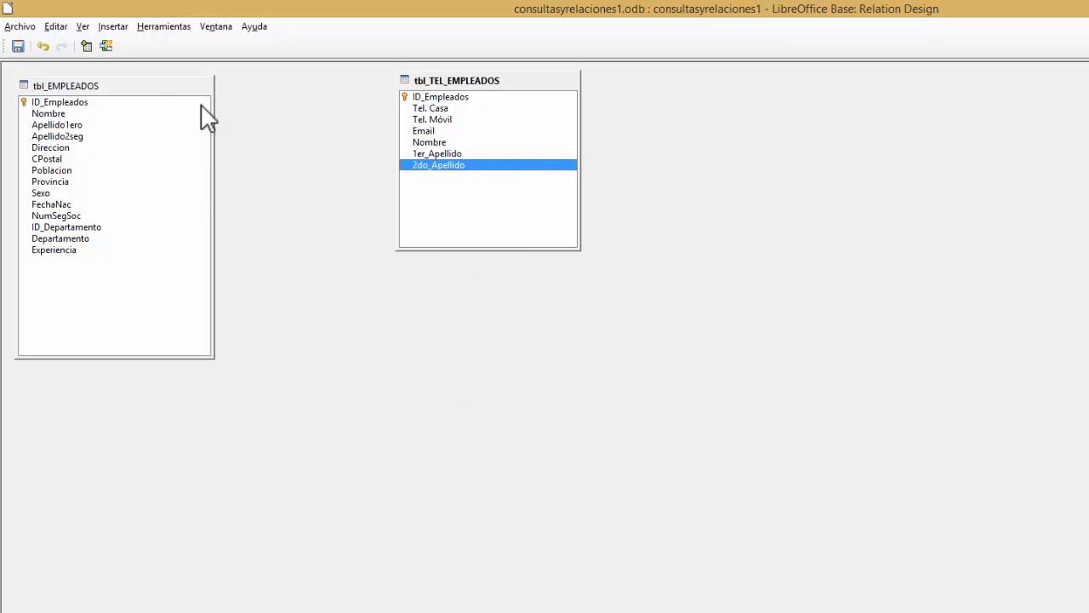
pyautogui.click(68, 115)
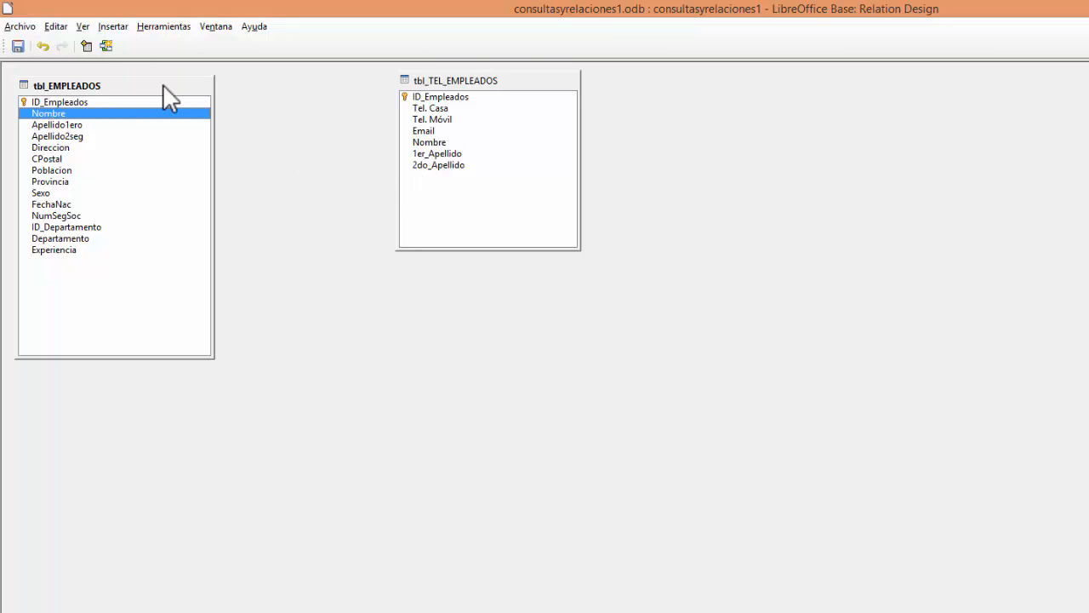
# Step: Examine the ID_Empleados primary key in both tables and the Tel. Casa, Tel. Móvil and Email fields of tbl_TEL_EMPLEADOS
pyautogui.moveTo(34, 103); pyautogui.dragTo(417, 98)
pyautogui.click(48, 102)
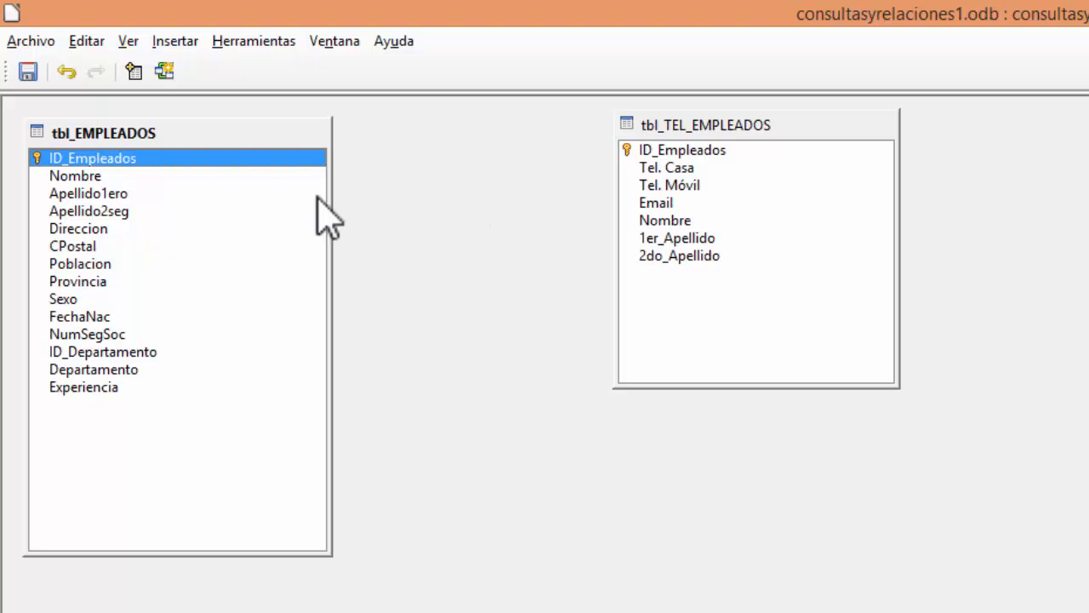
pyautogui.click(720, 168)
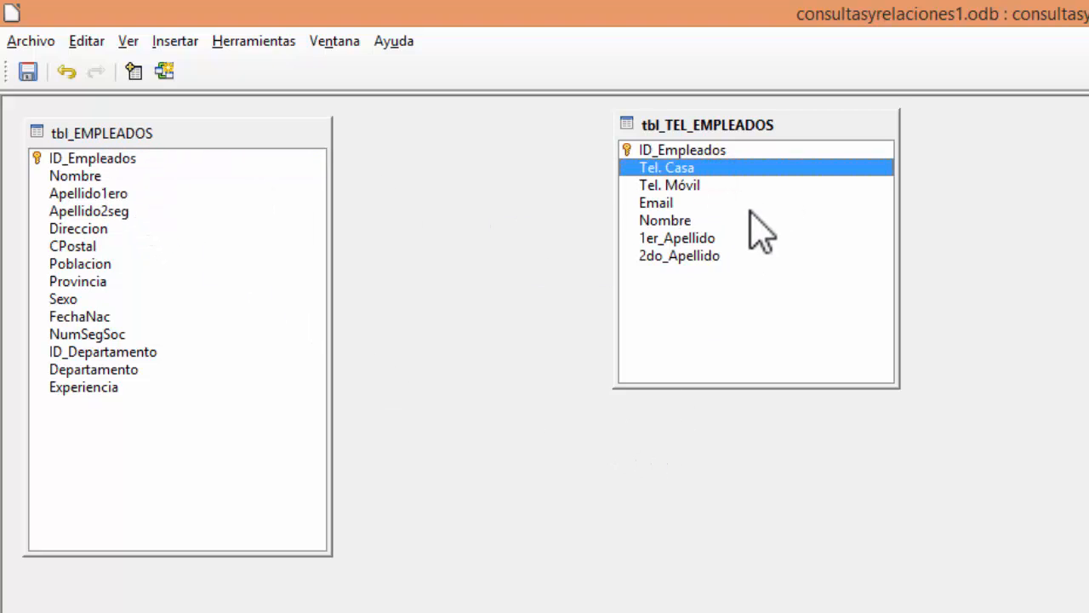
pyautogui.click(724, 184)
pyautogui.click(679, 203)
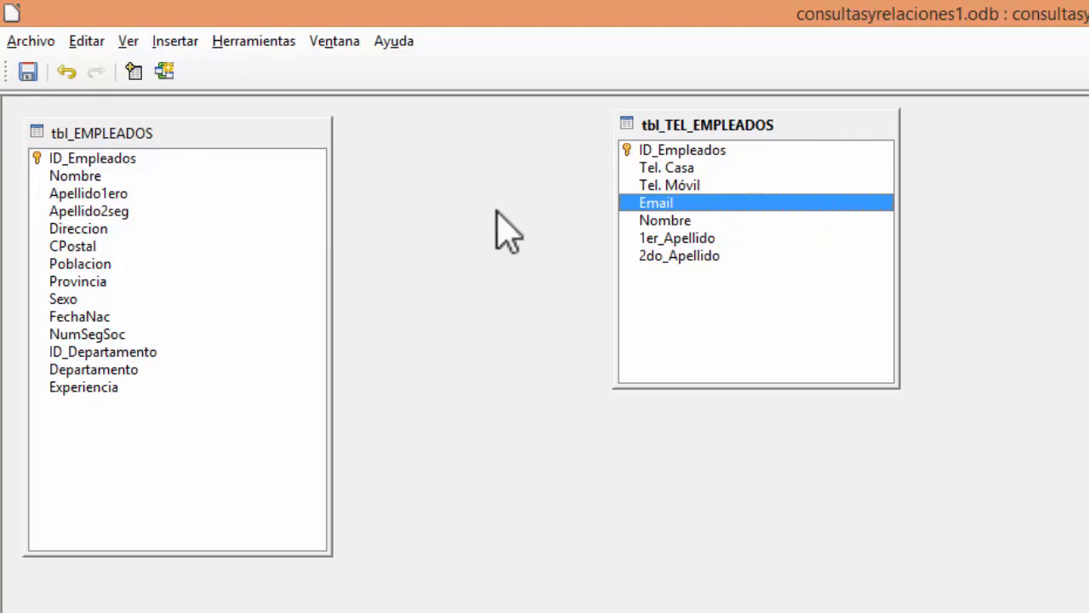
pyautogui.click(69, 160)
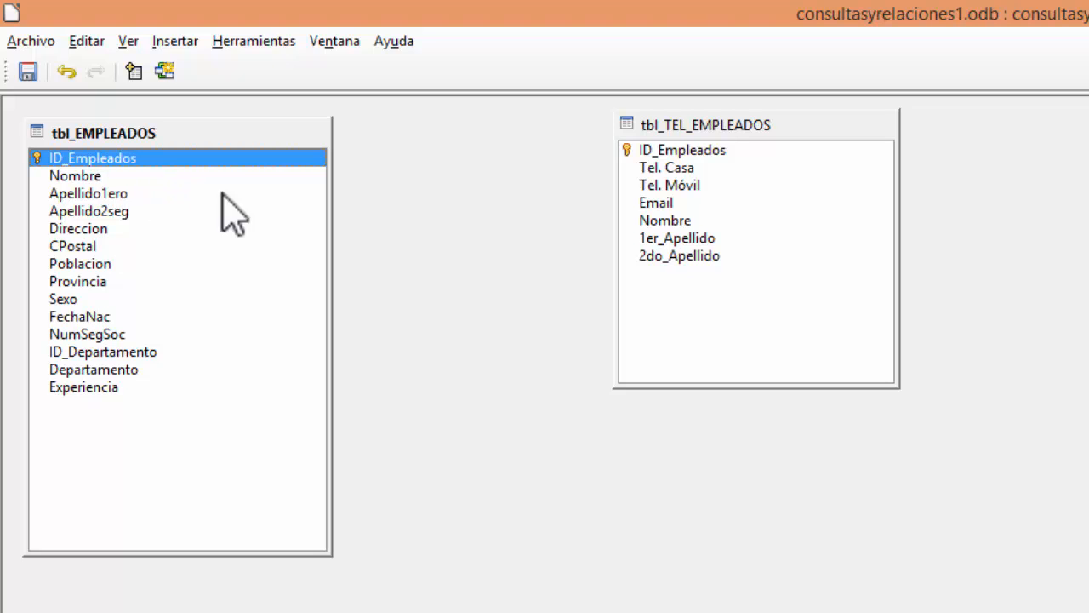
pyautogui.click(689, 151)
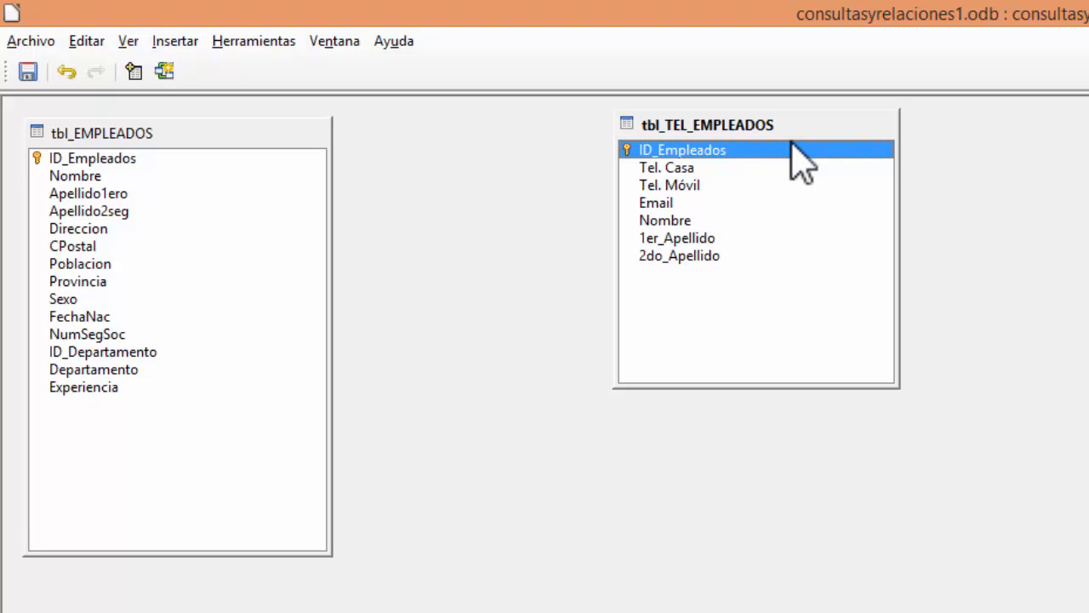
# Step: Relate ID_Empleados in tbl_EMPLEADOS to ID_Empleados in tbl_TEL_EMPLEADOS and check the cardinality at both ends of the relation
pyautogui.click(85, 160)
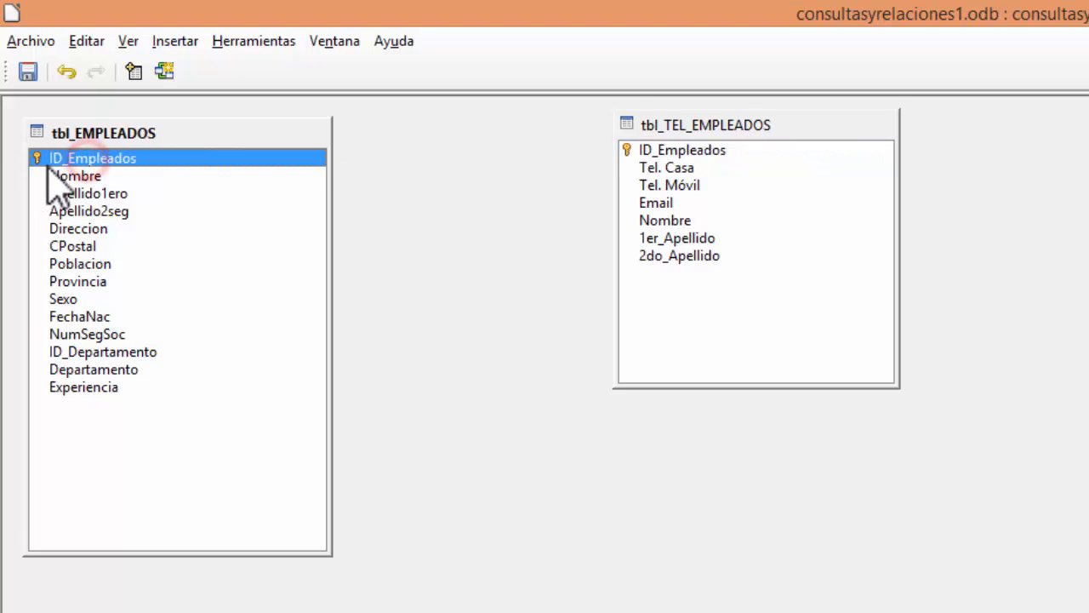
pyautogui.click(89, 158)
pyautogui.moveTo(92, 162); pyautogui.dragTo(657, 154)
pyautogui.moveTo(652, 155); pyautogui.dragTo(711, 153)
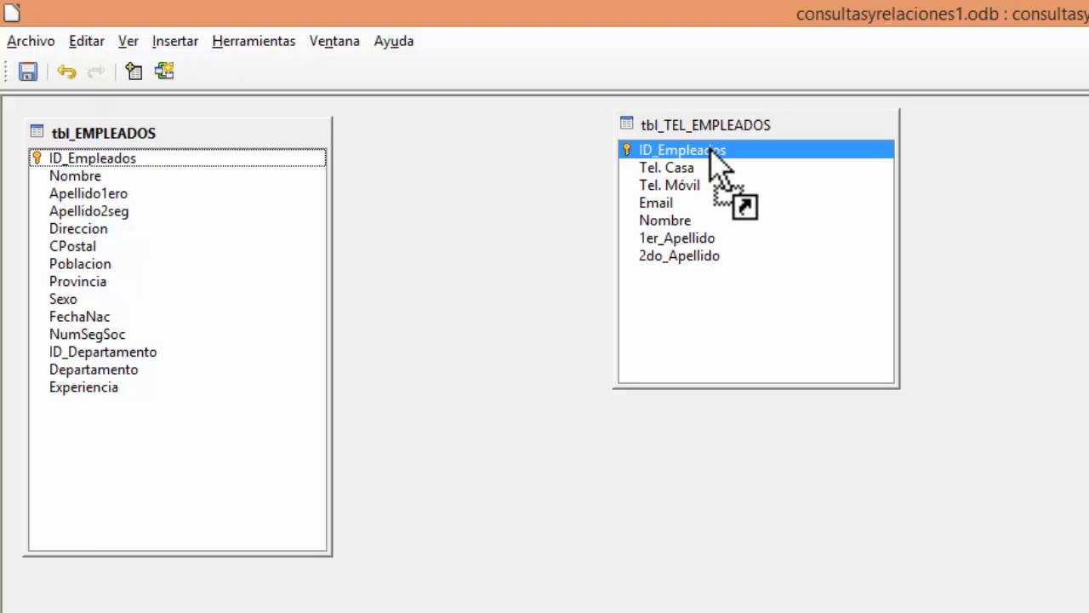
pyautogui.moveTo(711, 154); pyautogui.dragTo(711, 155)
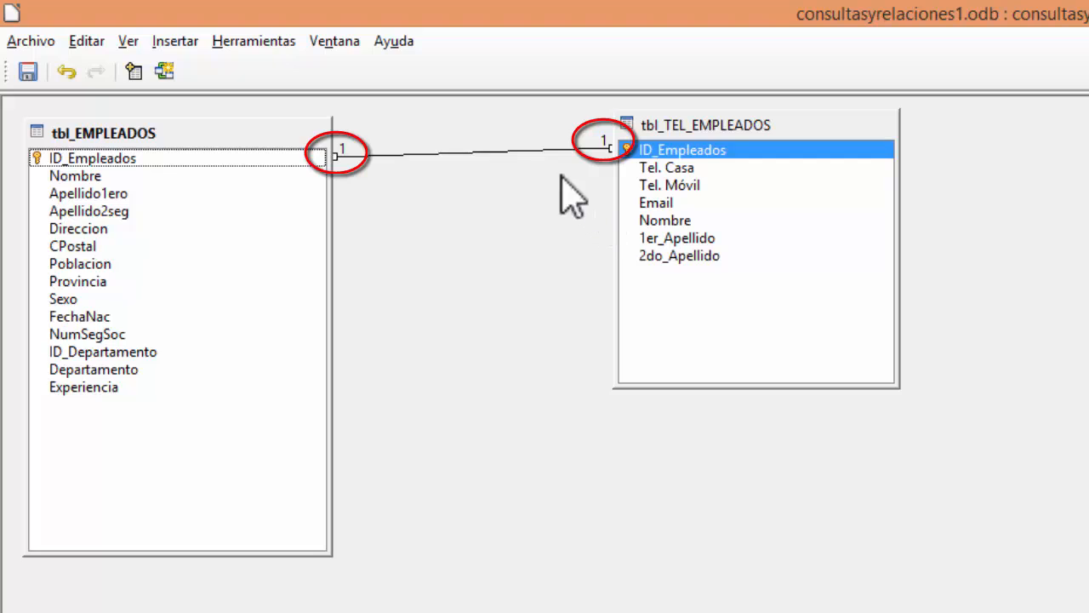
pyautogui.click(340, 152)
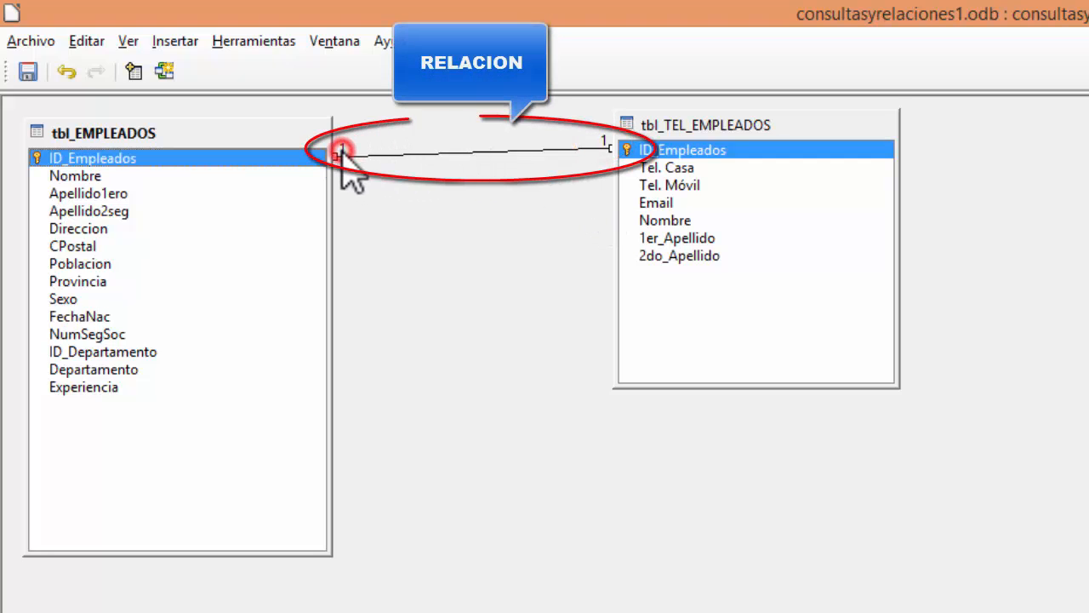
pyautogui.click(601, 141)
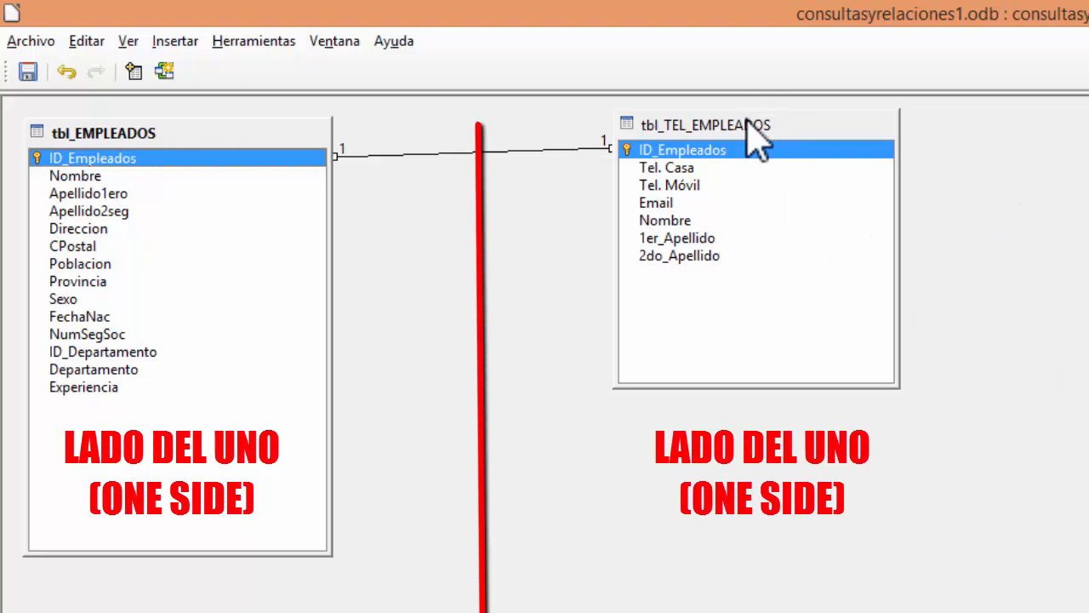
# Step: Rearrange the two related tables, with tbl_TEL_EMPLEADOS farther to the right and tbl_EMPLEADOS near the upper-left of the diagram
pyautogui.moveTo(748, 120); pyautogui.dragTo(876, 154)
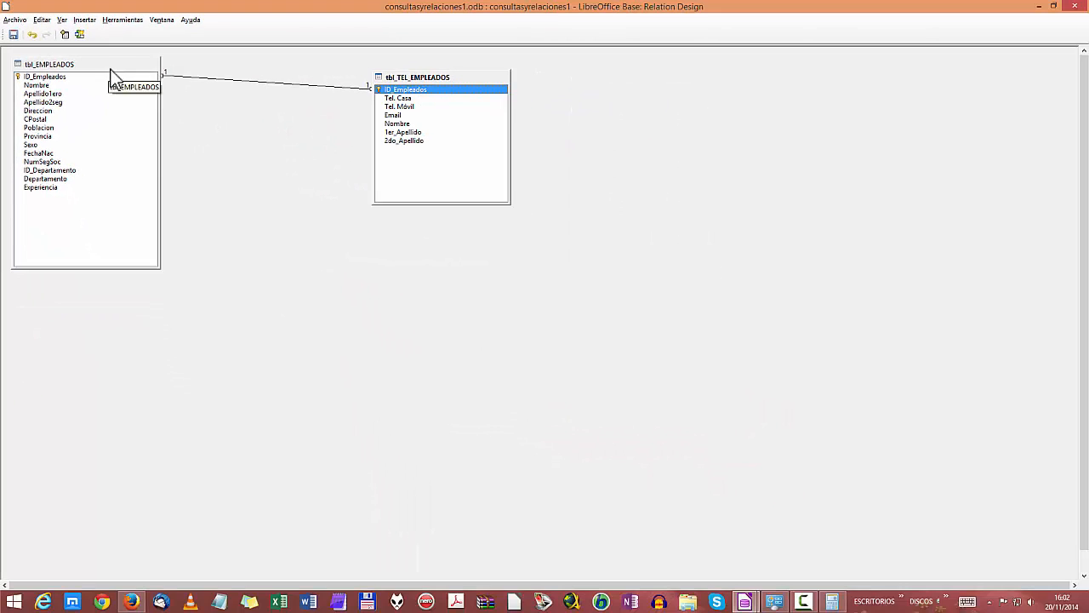
pyautogui.moveTo(111, 68); pyautogui.dragTo(278, 182)
pyautogui.click(578, 302)
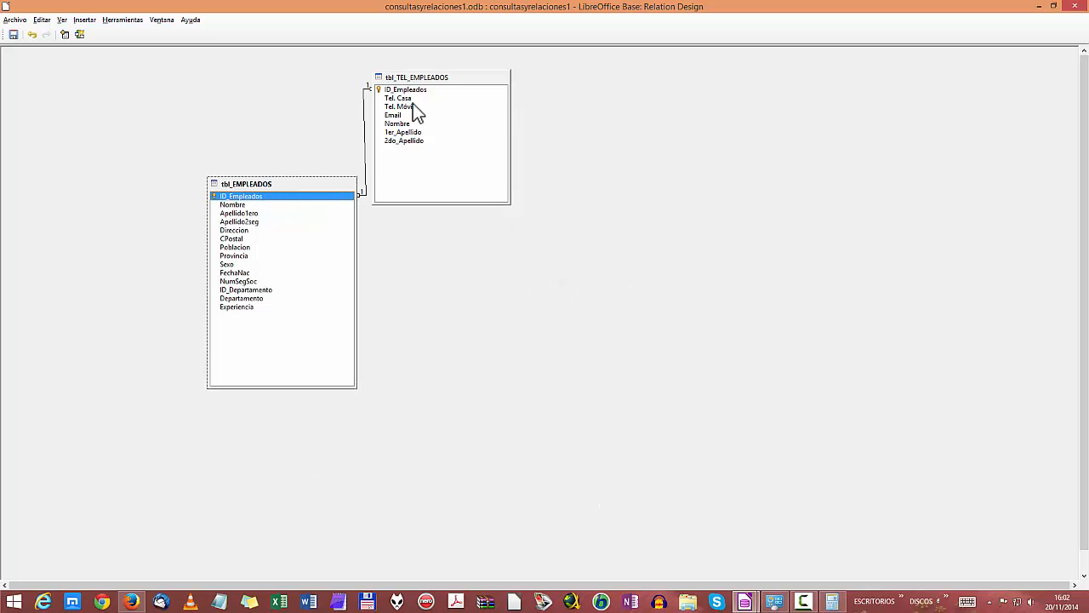
pyautogui.moveTo(445, 78); pyautogui.dragTo(607, 104)
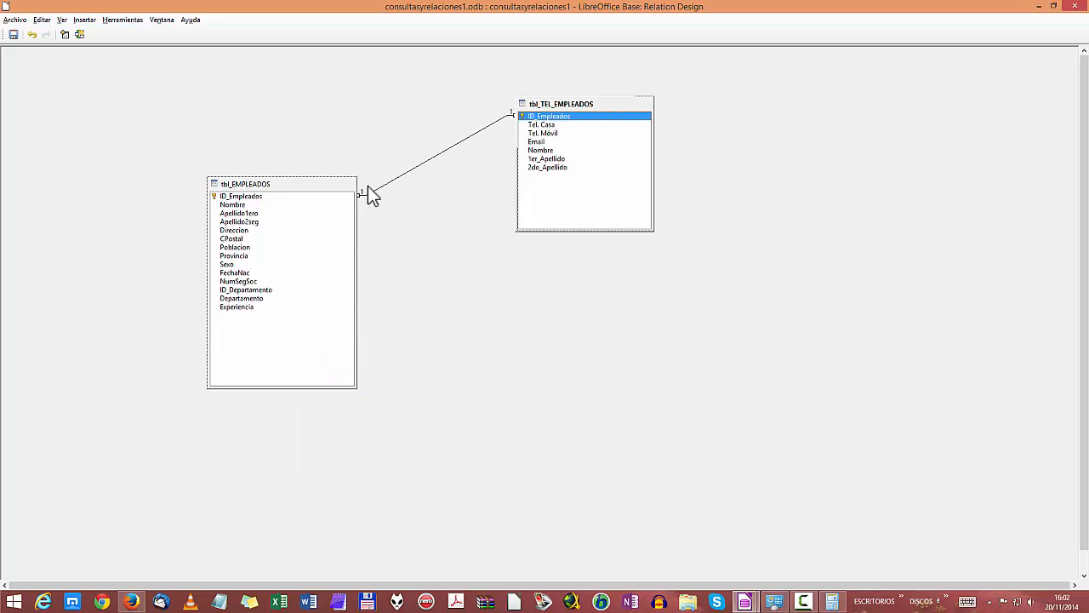
pyautogui.moveTo(304, 183); pyautogui.dragTo(122, 77)
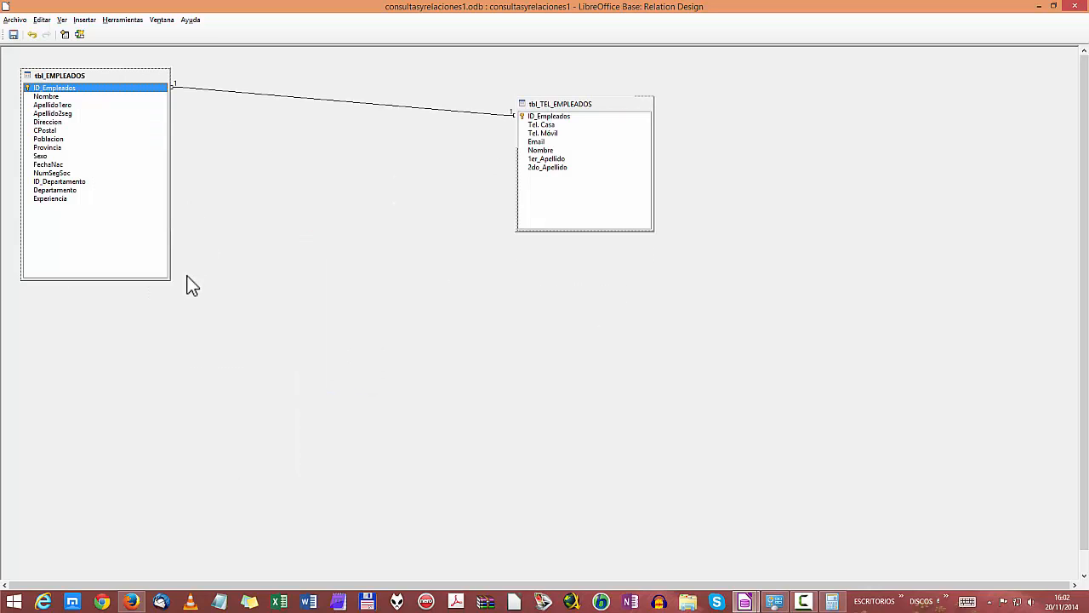
# Step: Shrink both table boxes to fit their field lists and place tbl_TEL_EMPLEADOS close beside tbl_EMPLEADOS
pyautogui.moveTo(167, 279); pyautogui.dragTo(125, 212)
pyautogui.moveTo(600, 104); pyautogui.dragTo(279, 97)
pyautogui.moveTo(330, 223); pyautogui.dragTo(289, 173)
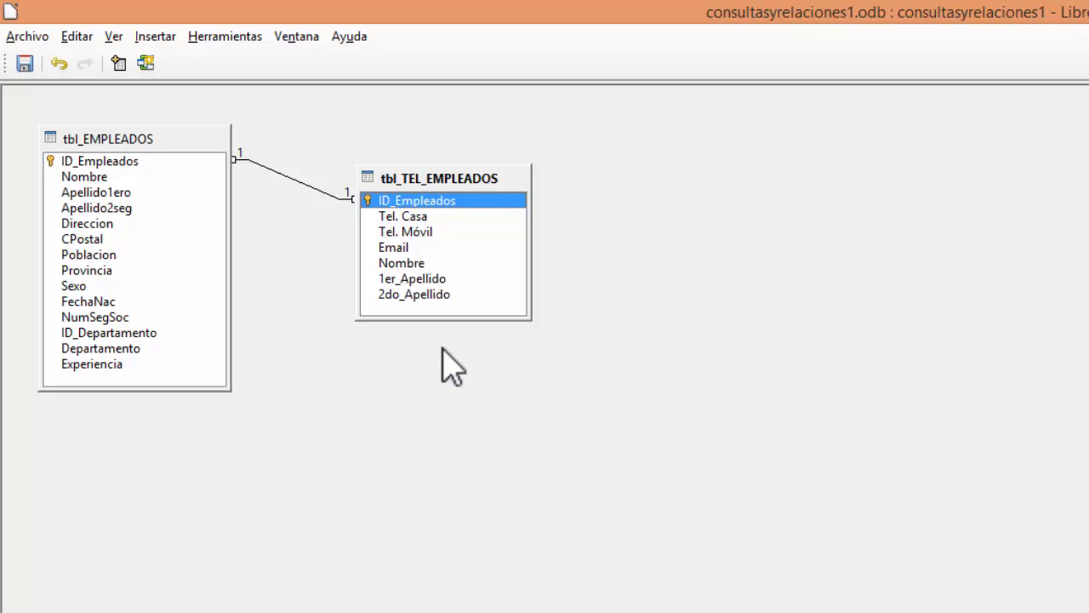
# Step: Edit the relation between tbl_EMPLEADOS and tbl_TEL_EMPLEADOS to use Actualización en cascada for updates and Eliminar en cascada for deletions
pyautogui.click(284, 175)
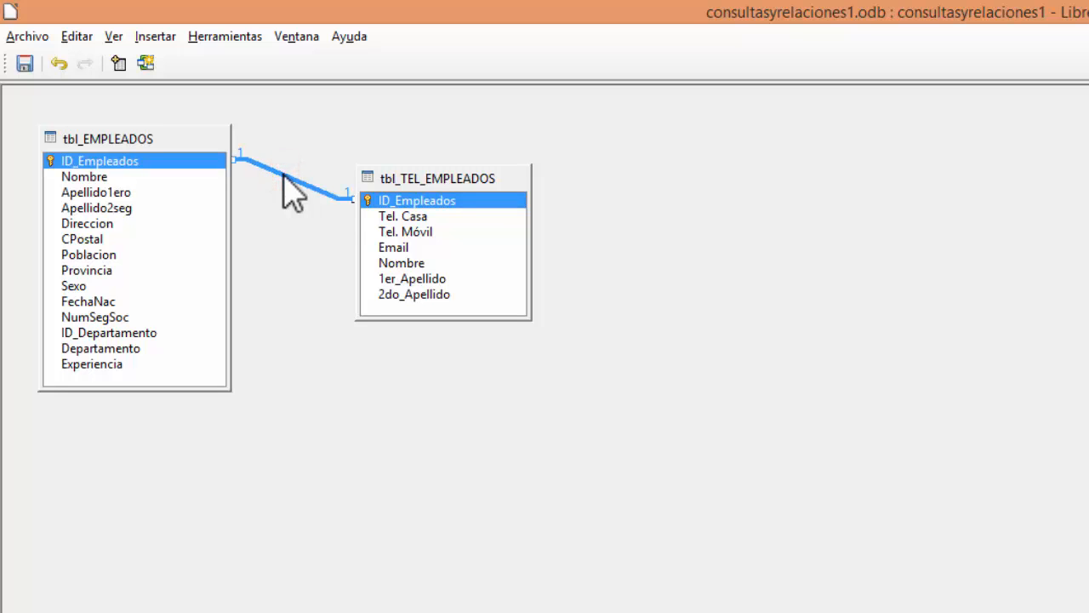
pyautogui.rightClick(283, 175)
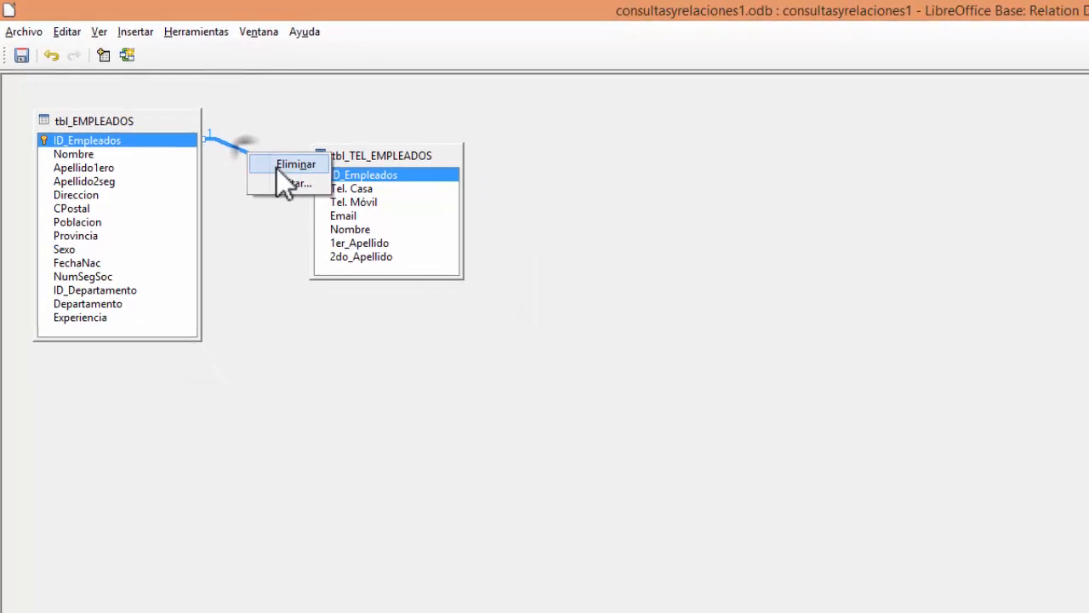
pyautogui.click(293, 184)
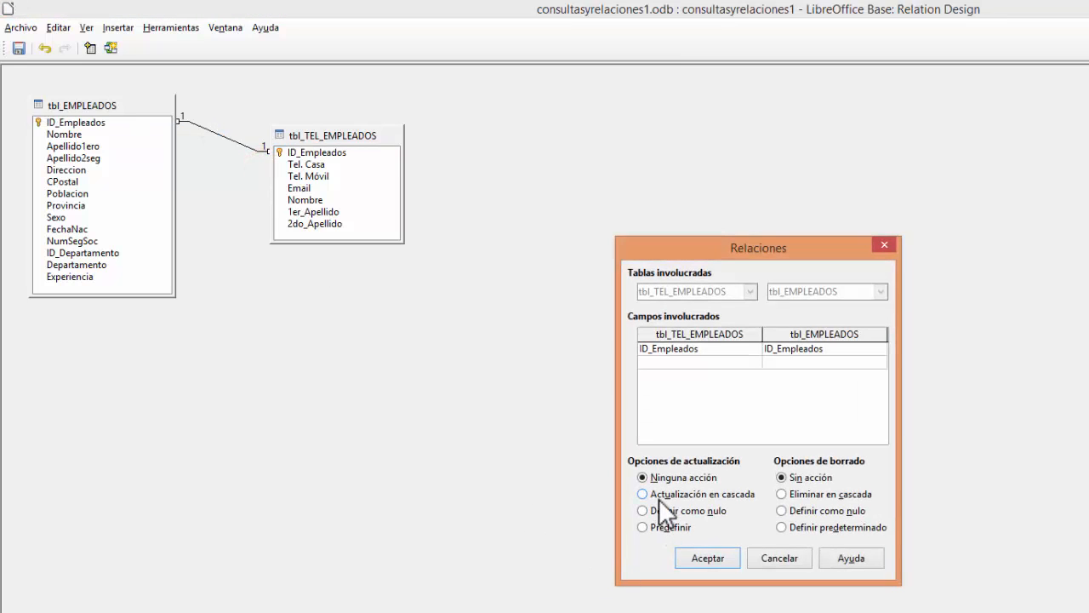
pyautogui.click(644, 496)
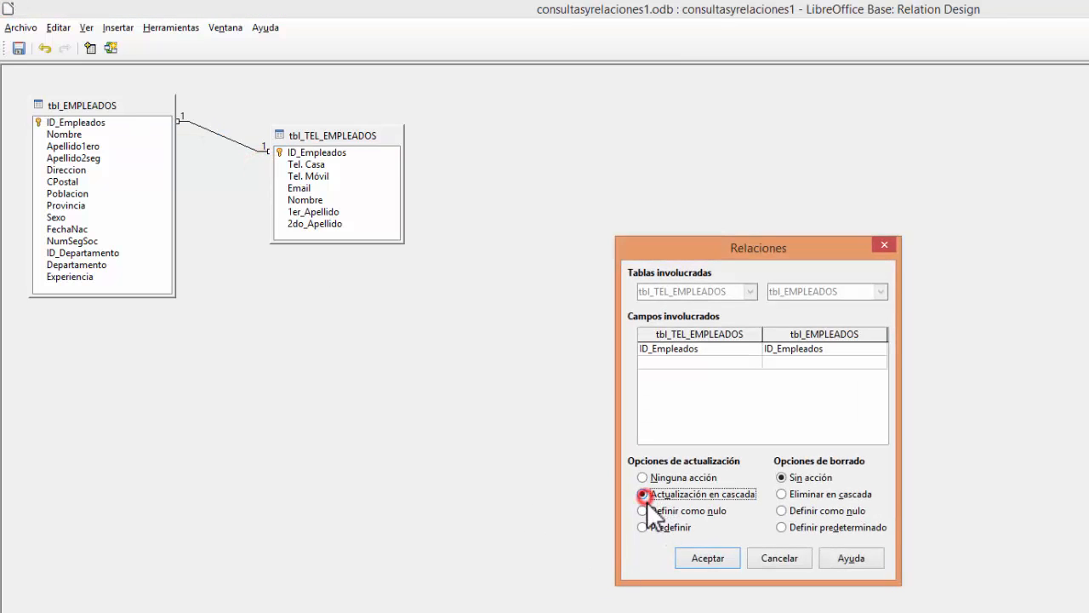
pyautogui.click(780, 494)
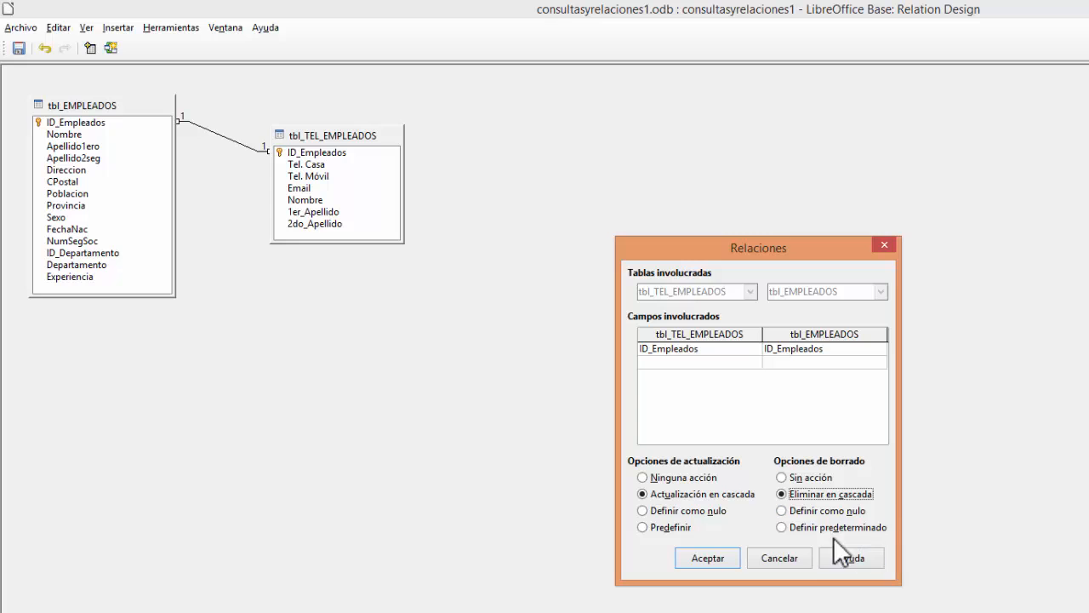
pyautogui.click(720, 558)
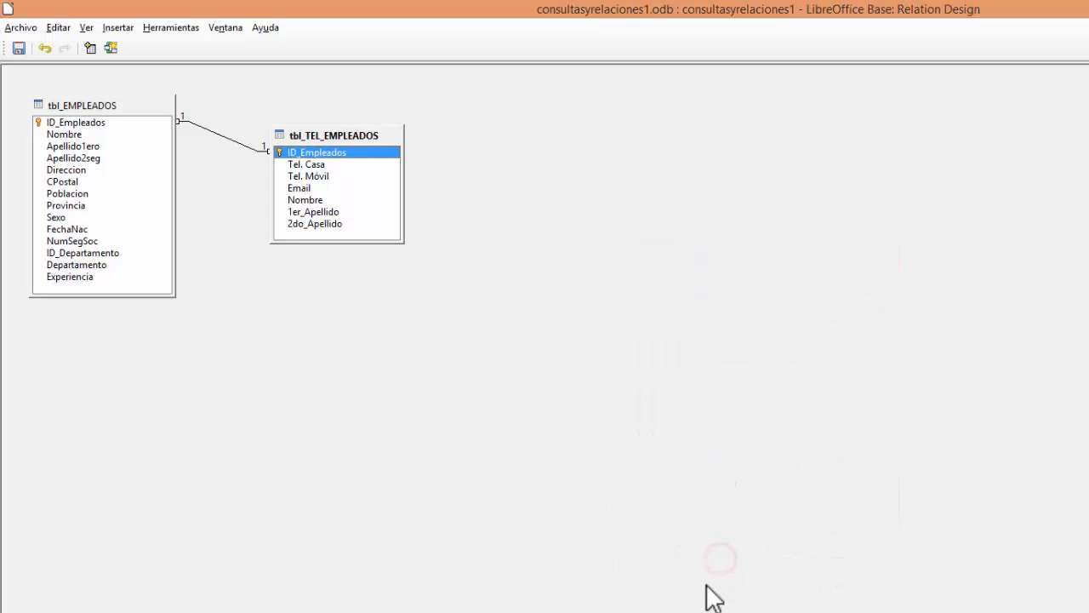
# Step: Reopen the relation's properties to check its update and deletion options
pyautogui.click(219, 133)
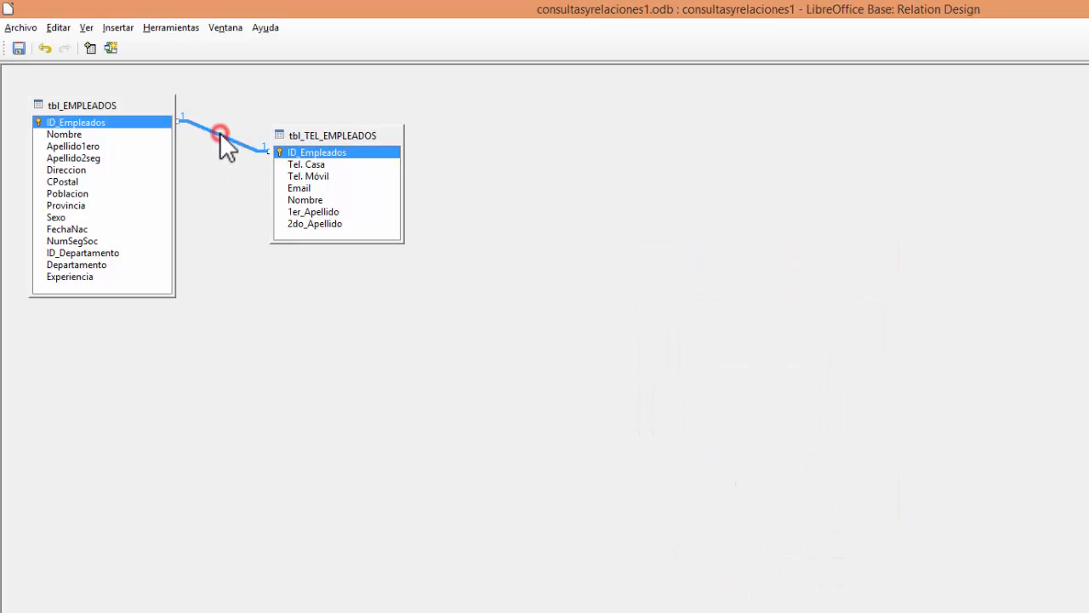
pyautogui.rightClick(220, 137)
pyautogui.click(260, 160)
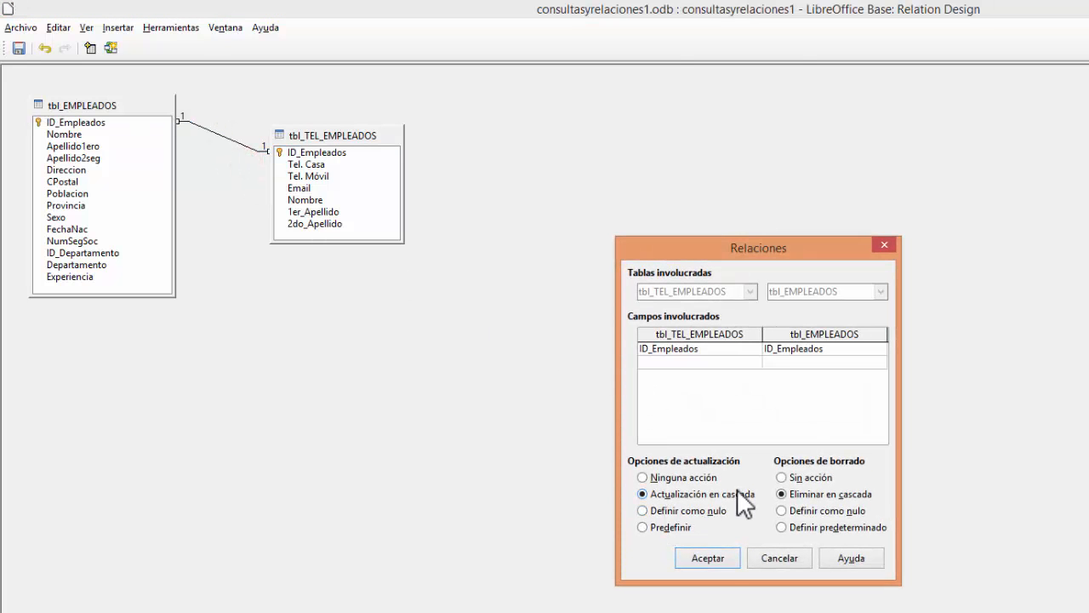
pyautogui.click(715, 564)
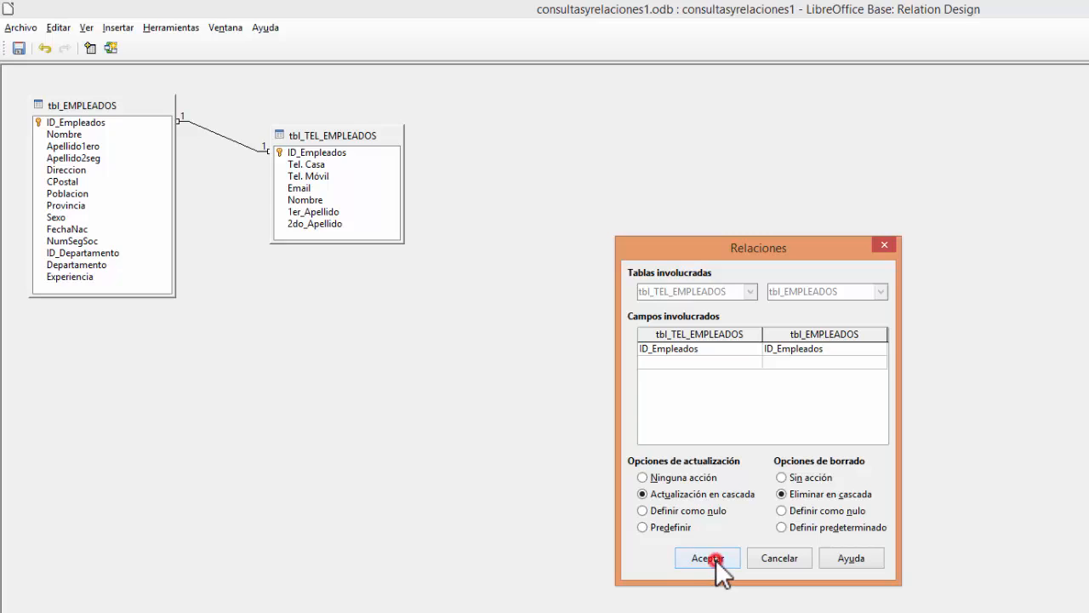
# Step: Delete the relation between the two employee tables and try to undo the deletion
pyautogui.click(224, 138)
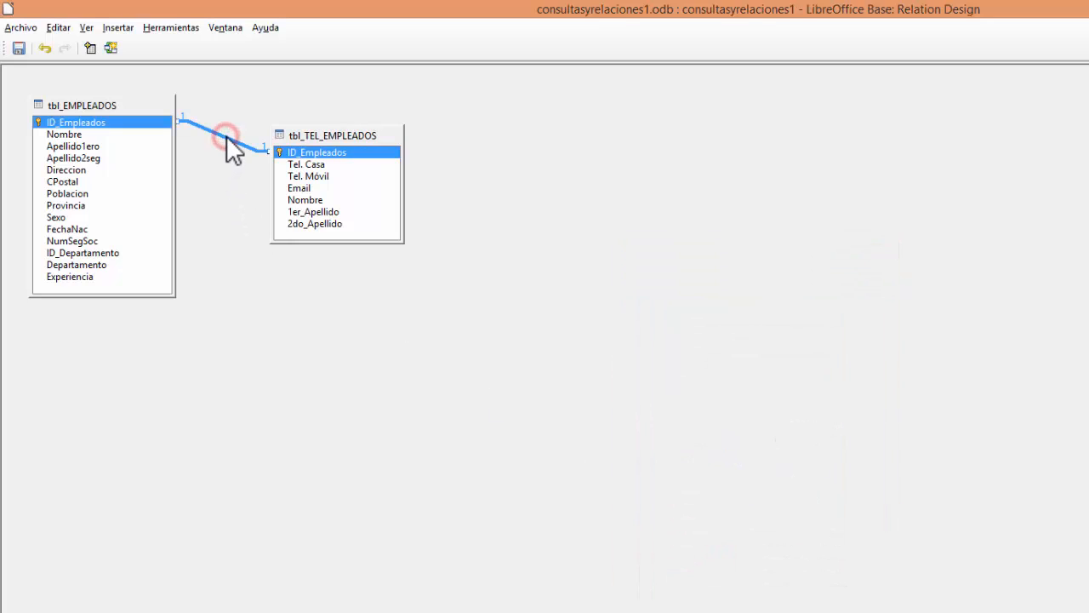
pyautogui.press('Delete')
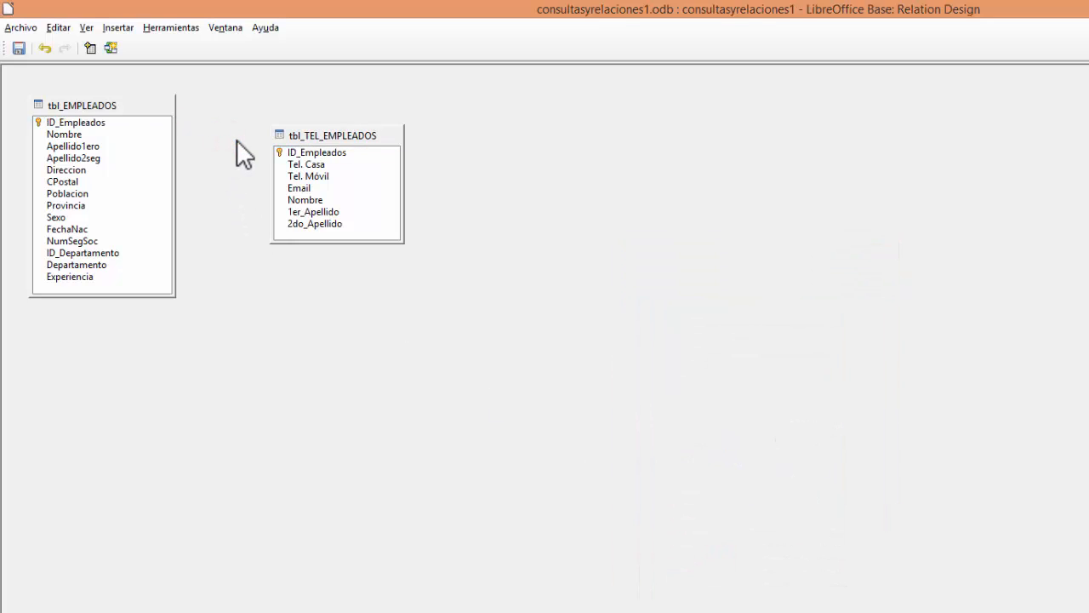
pyautogui.hotkey('ctrl', 'z')
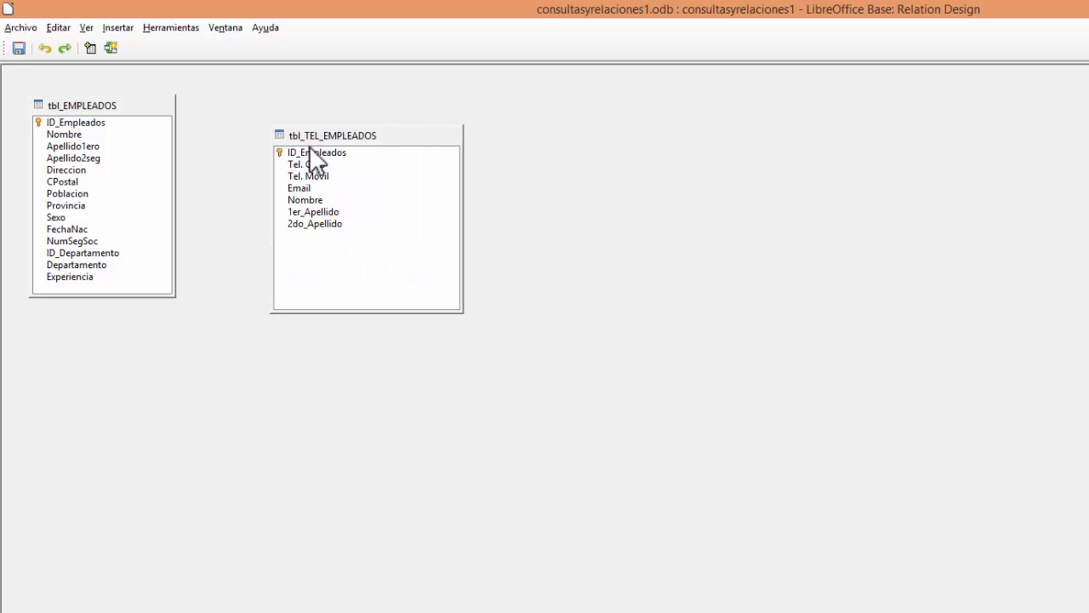
# Step: Relate ID_Empleados in both tables with Actualización en cascada and Eliminar en cascada, and save the relation design
pyautogui.moveTo(95, 122); pyautogui.dragTo(293, 154)
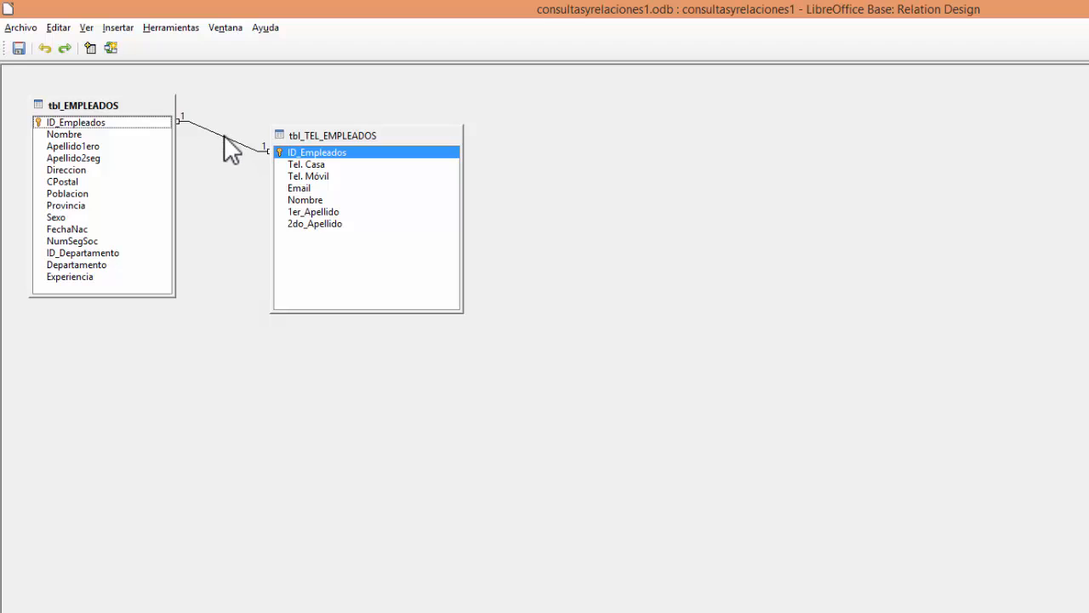
pyautogui.rightClick(224, 137)
pyautogui.click(275, 160)
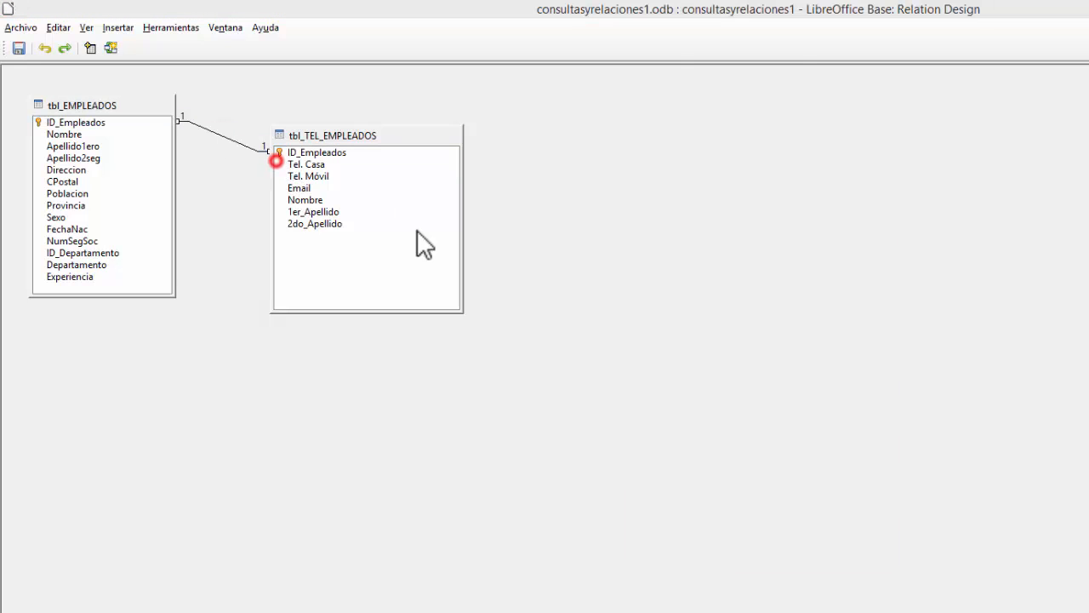
pyautogui.click(643, 495)
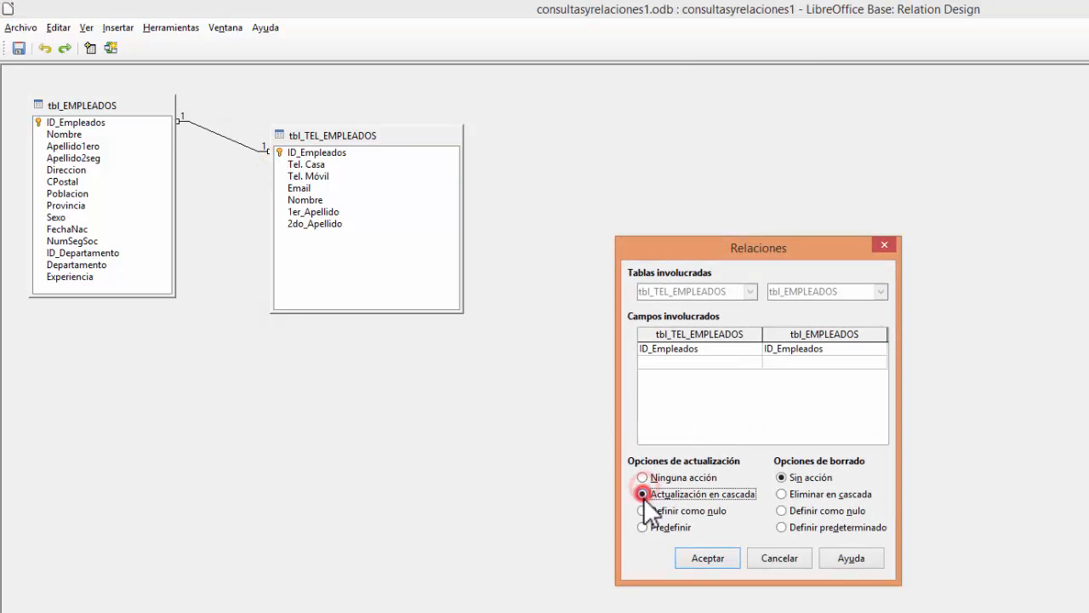
pyautogui.click(806, 493)
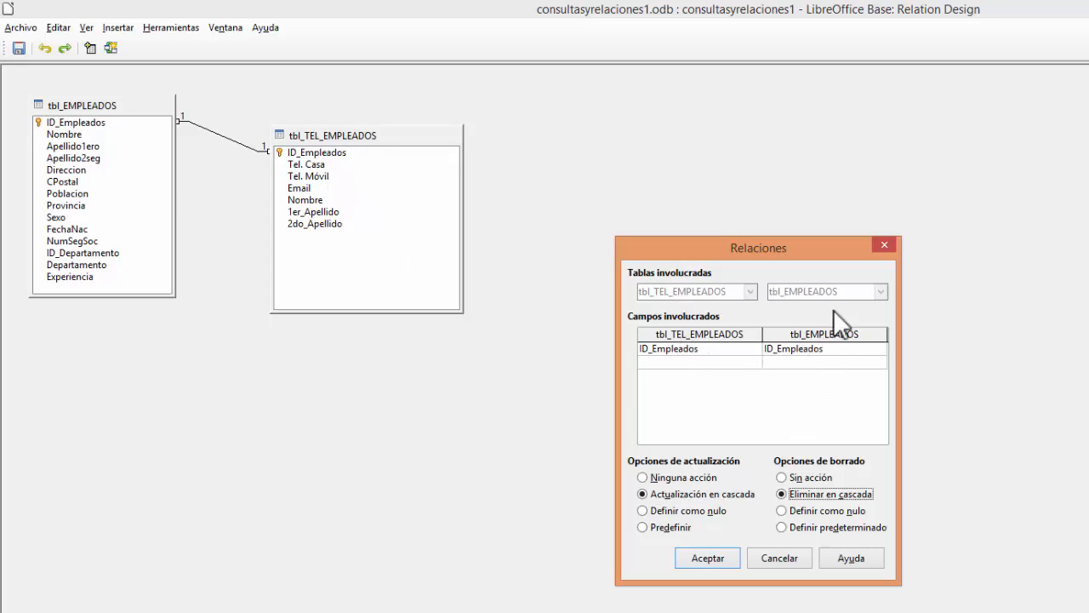
pyautogui.click(734, 560)
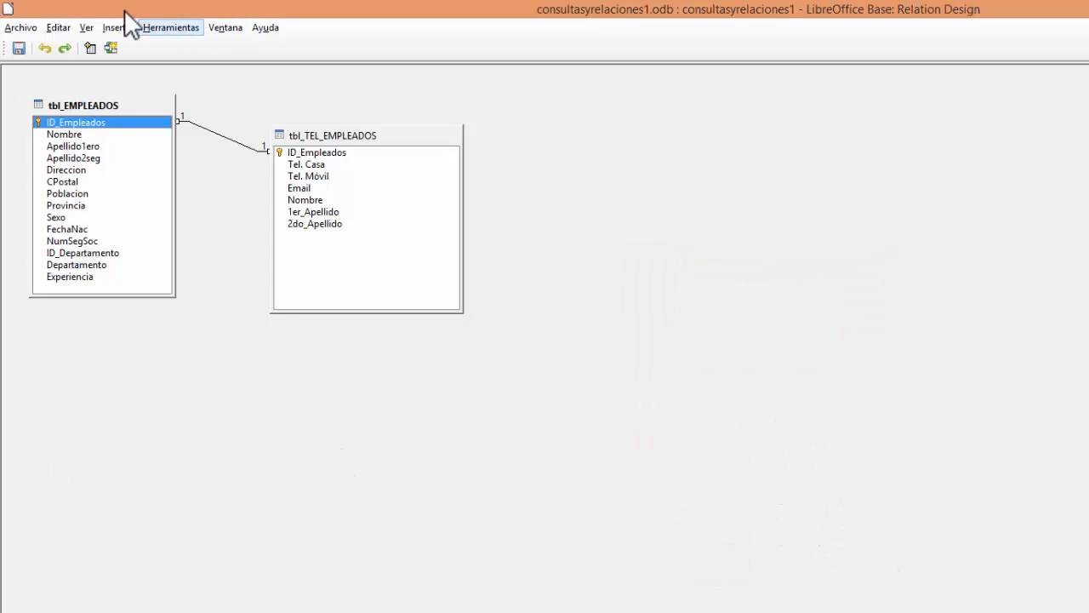
pyautogui.click(20, 48)
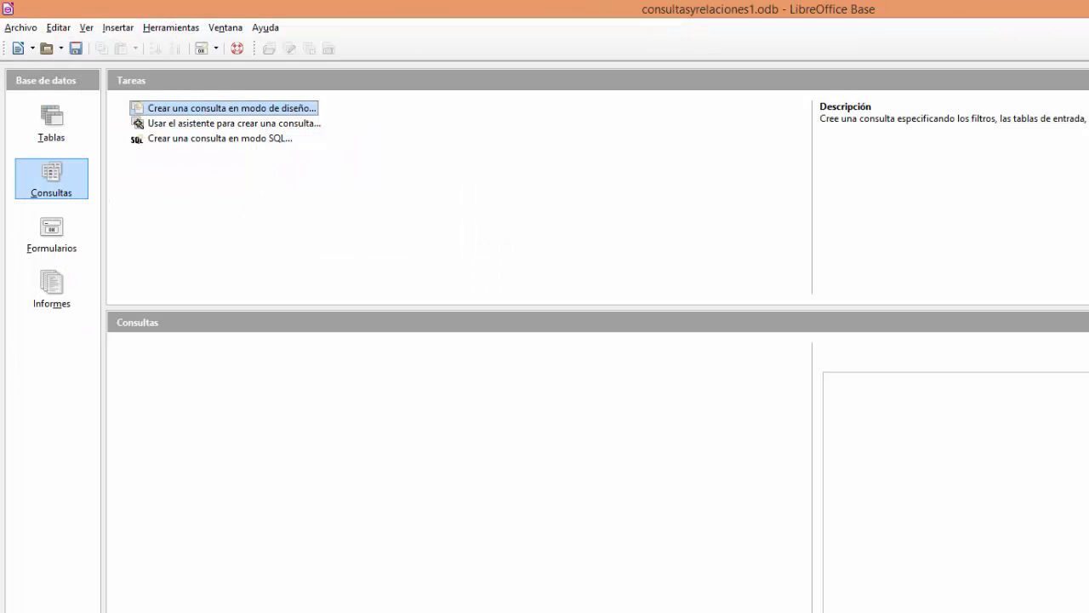
# Step: Create a query in design view containing the tables tbl_EMPLEADOS and tbl_TEL_EMPLEADOS
pyautogui.click(168, 31)
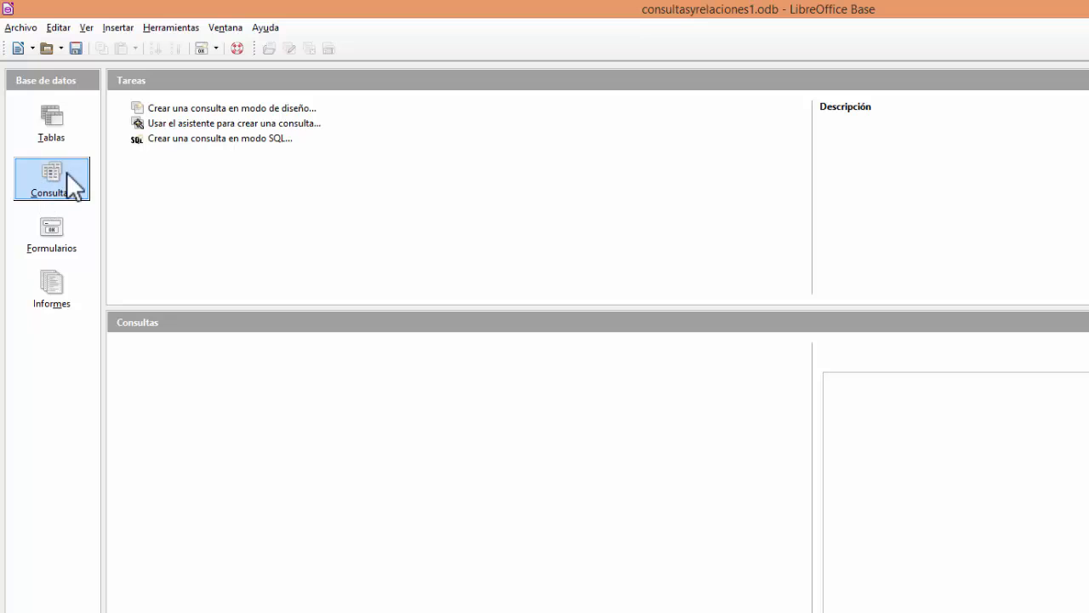
pyautogui.click(206, 109)
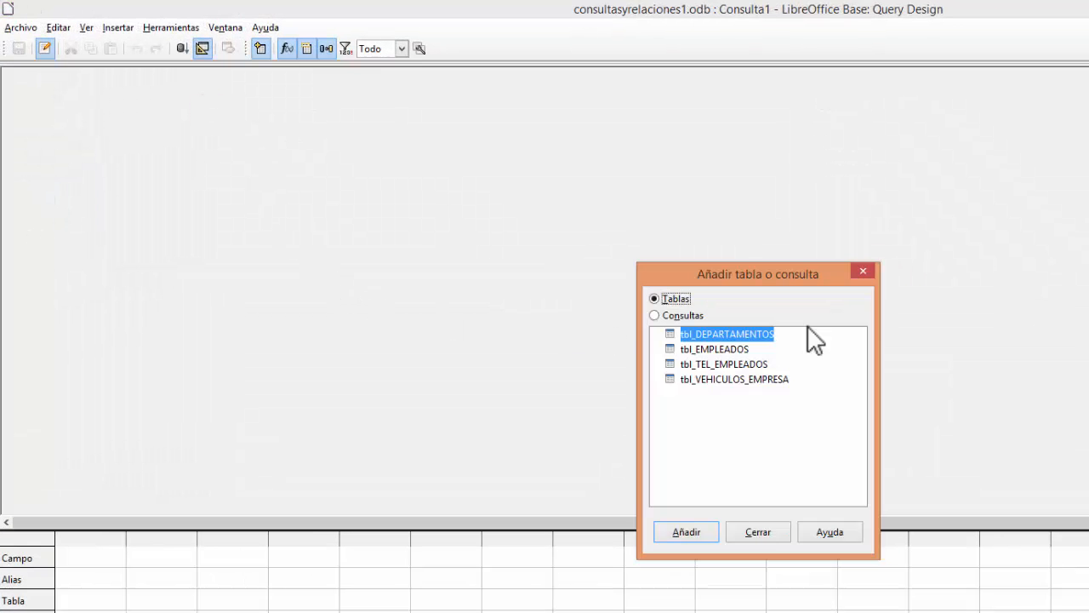
pyautogui.doubleClick(730, 349)
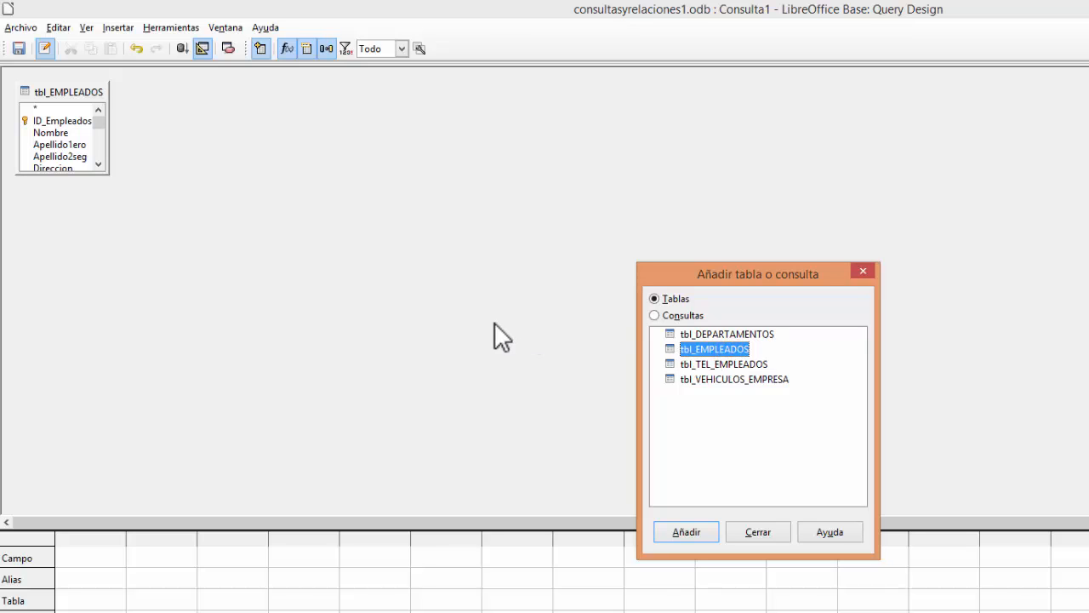
pyautogui.doubleClick(722, 365)
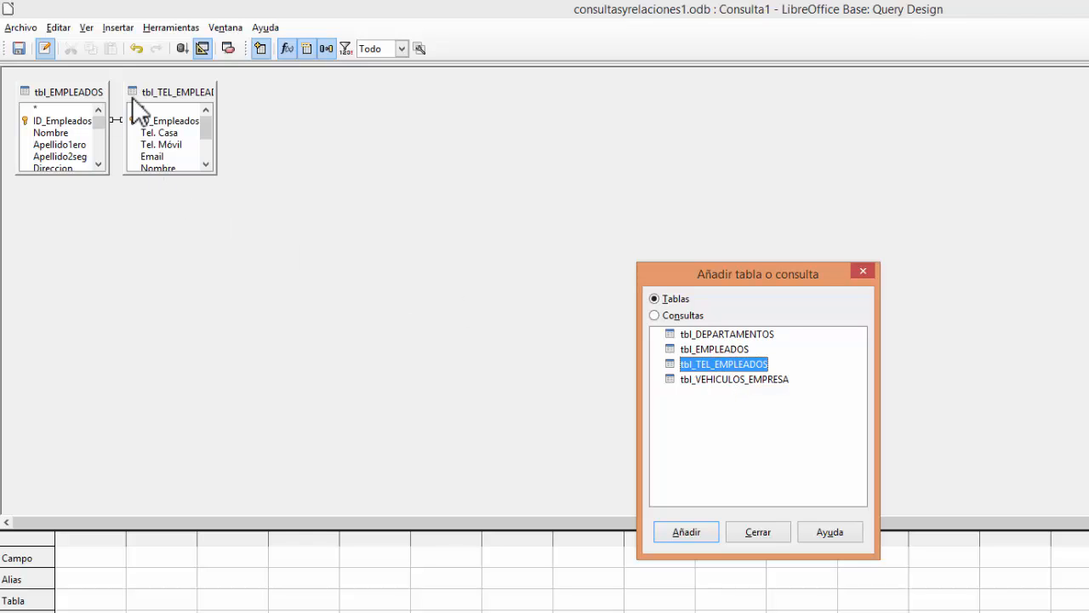
pyautogui.click(858, 273)
# Step: Move tbl_TEL_EMPLEADOS away from tbl_EMPLEADOS and enlarge both table boxes until all their fields show
pyautogui.moveTo(169, 95); pyautogui.dragTo(256, 153)
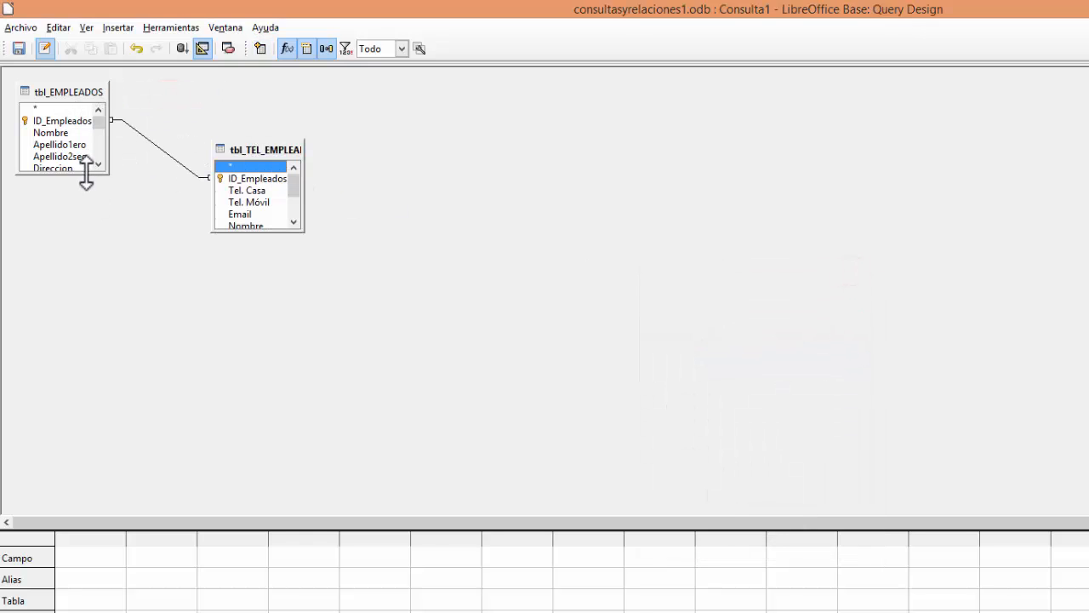
pyautogui.moveTo(85, 175); pyautogui.dragTo(84, 250)
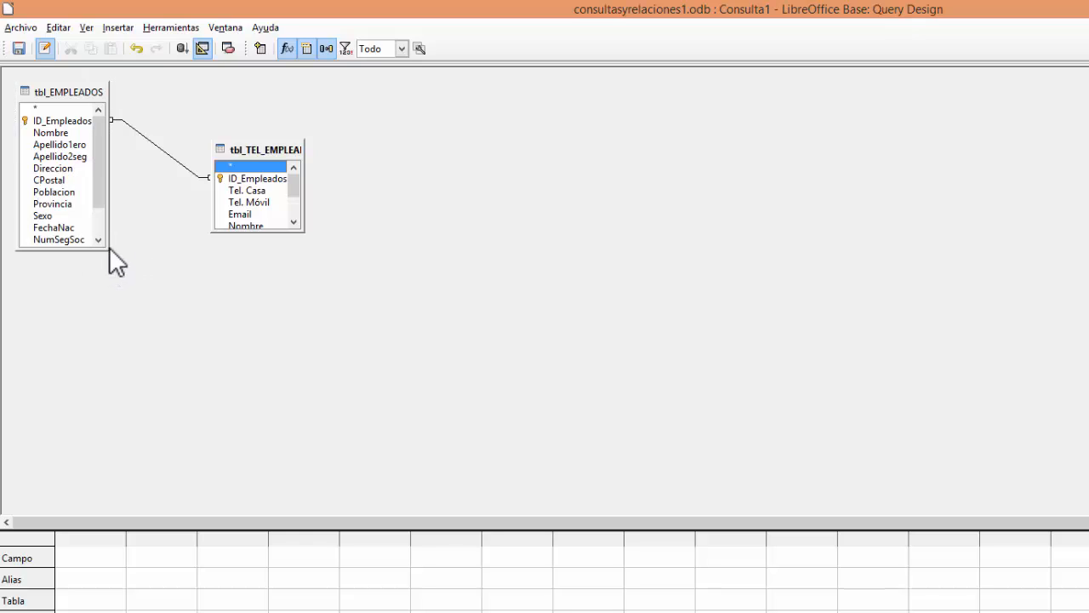
pyautogui.moveTo(108, 249); pyautogui.dragTo(151, 294)
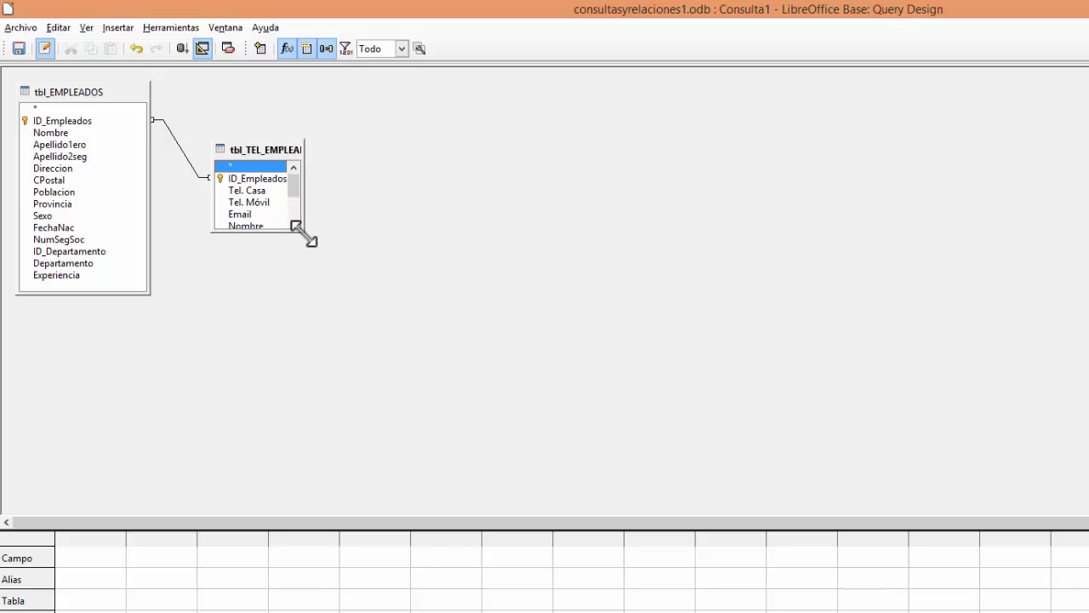
pyautogui.moveTo(295, 226); pyautogui.dragTo(347, 283)
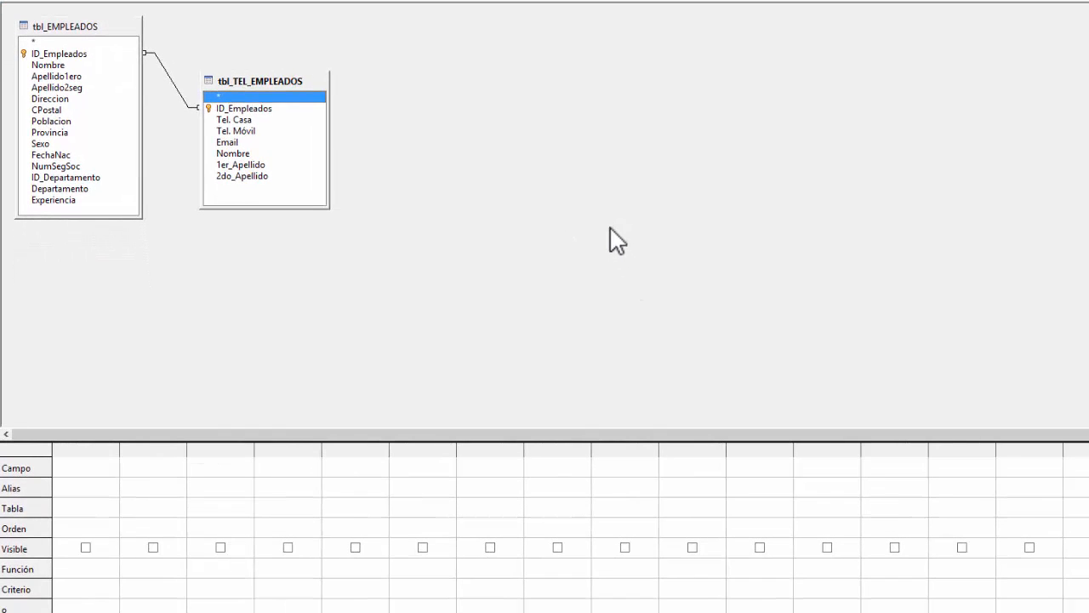
# Step: Add Nombre, Apellido1ero, Sexo, FechaNac, Departamento and Experiencia from tbl_EMPLEADOS to the query
pyautogui.doubleClick(66, 66)
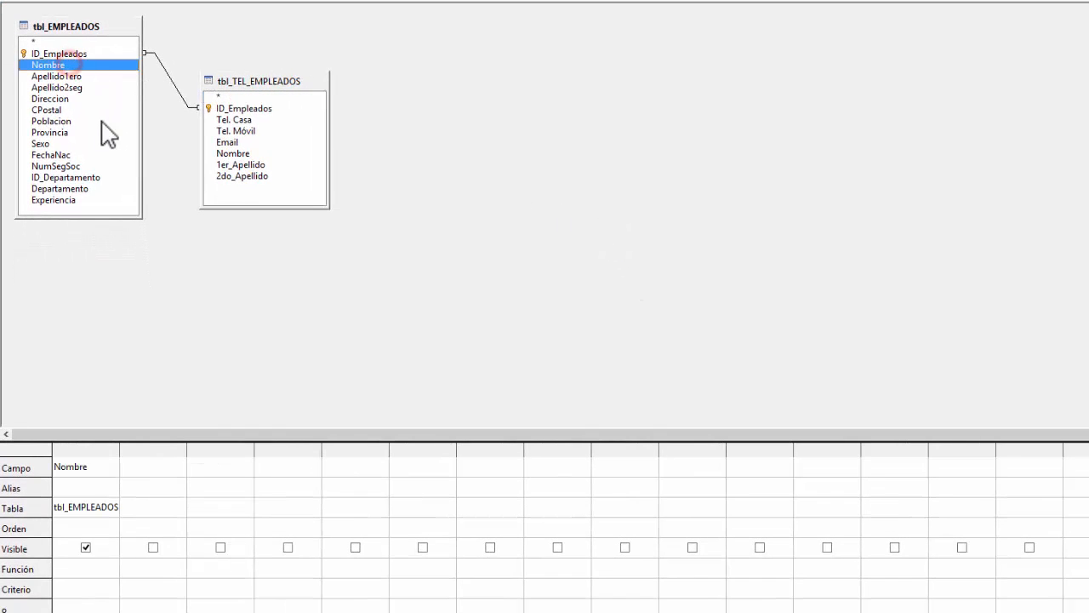
pyautogui.doubleClick(75, 77)
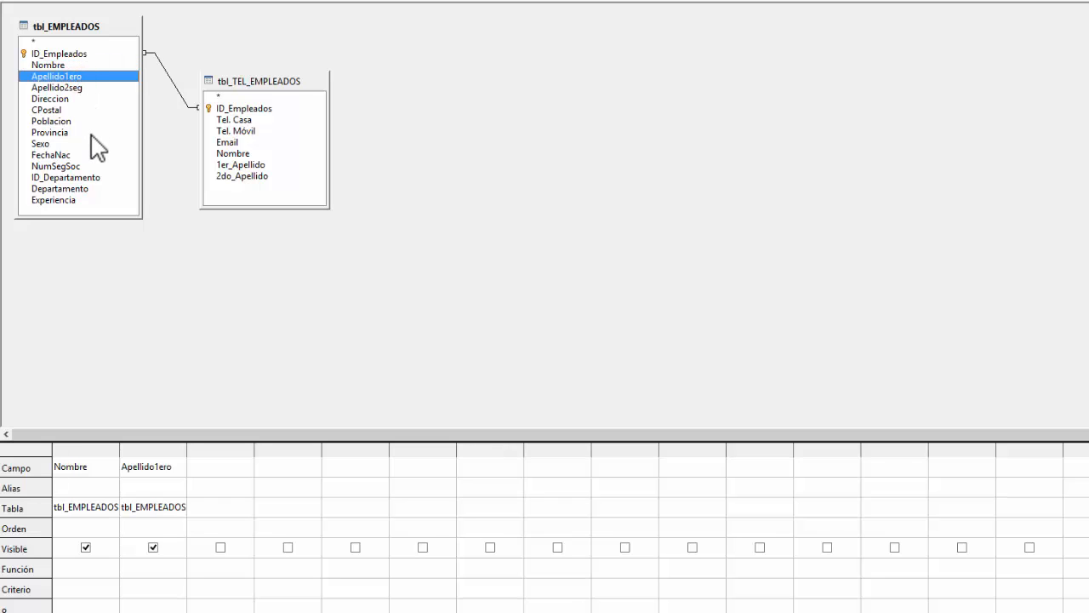
pyautogui.doubleClick(64, 143)
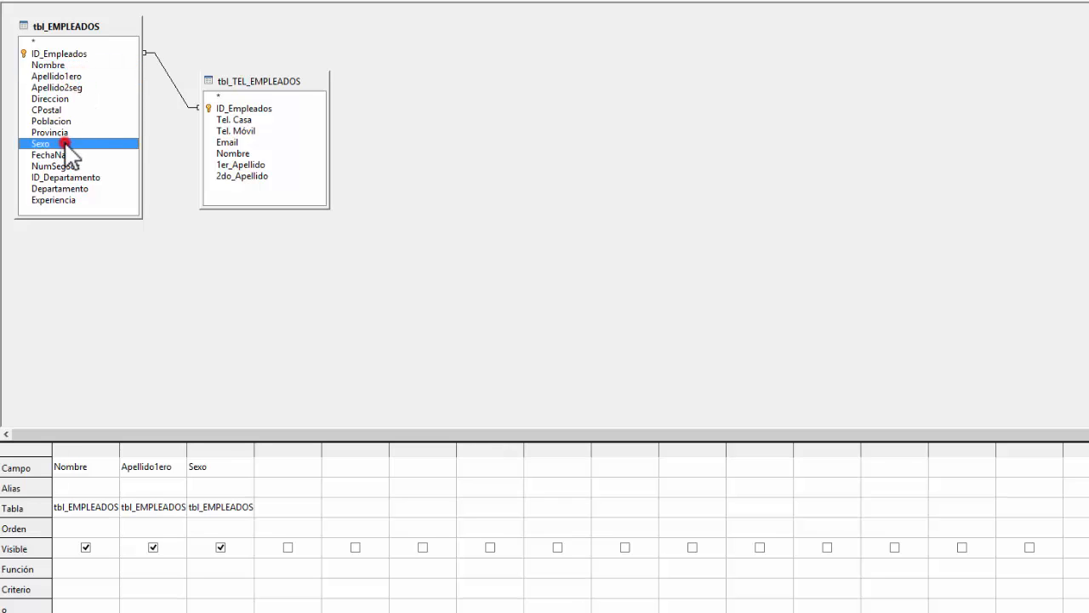
pyautogui.doubleClick(71, 155)
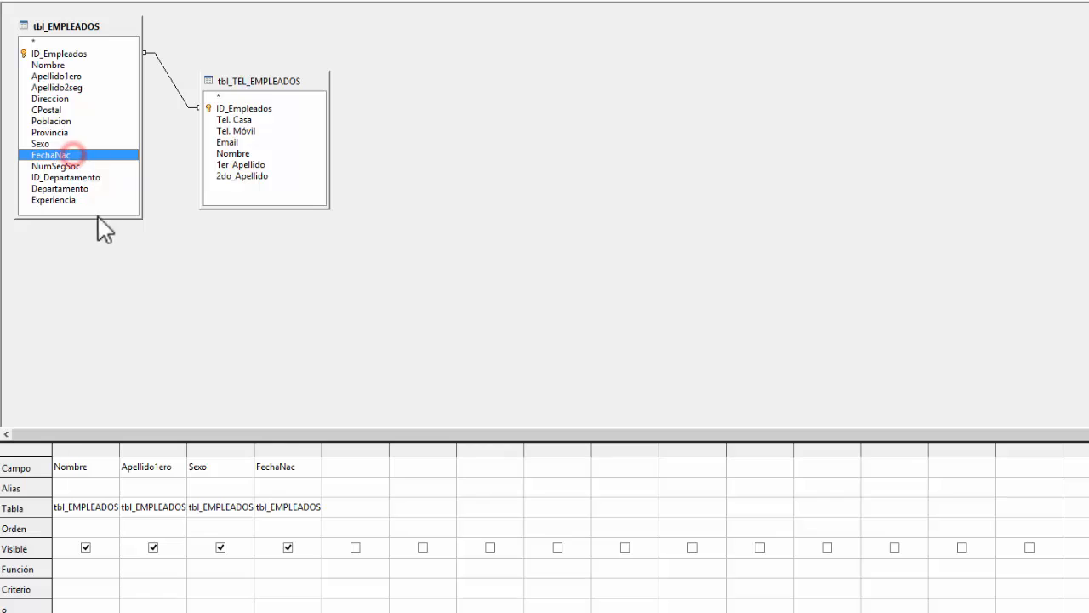
pyautogui.doubleClick(83, 188)
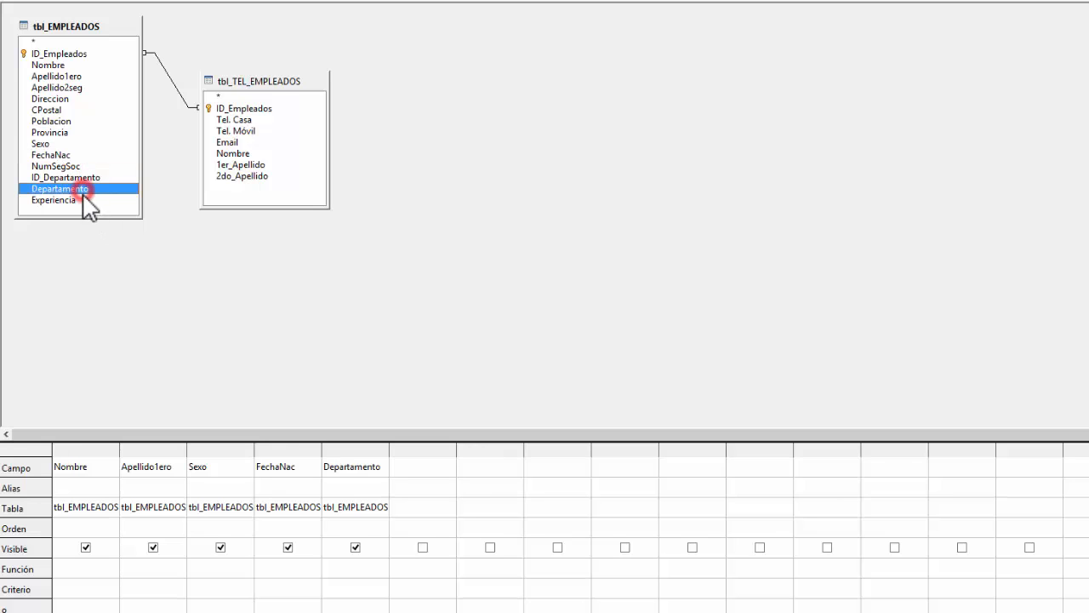
pyautogui.doubleClick(81, 200)
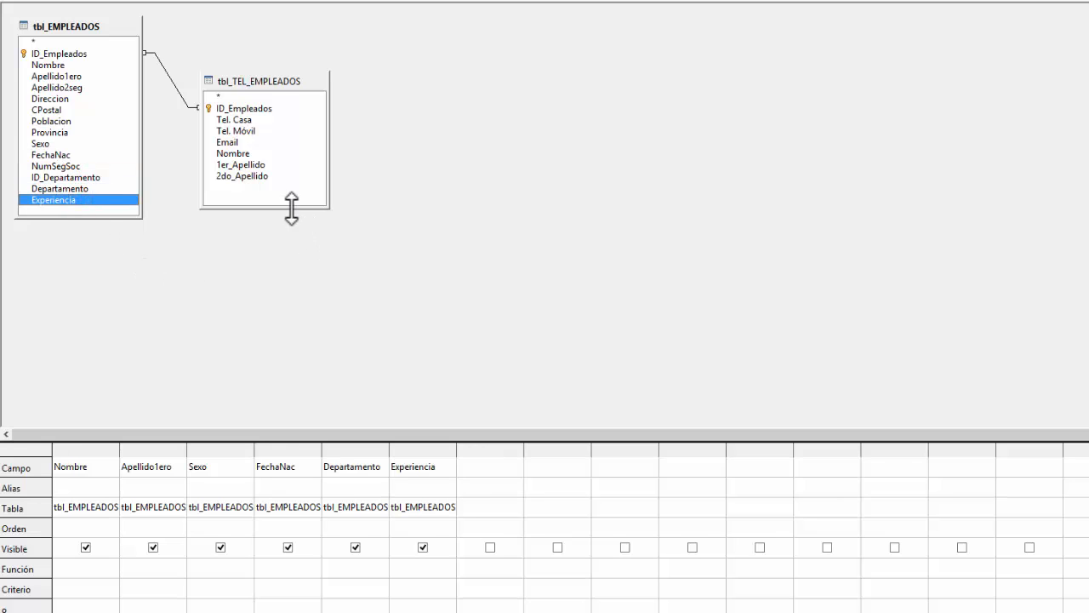
# Step: Add the fields Tel. Casa and Tel. Móvil from tbl_TEL_EMPLEADOS to the query
pyautogui.click(253, 119)
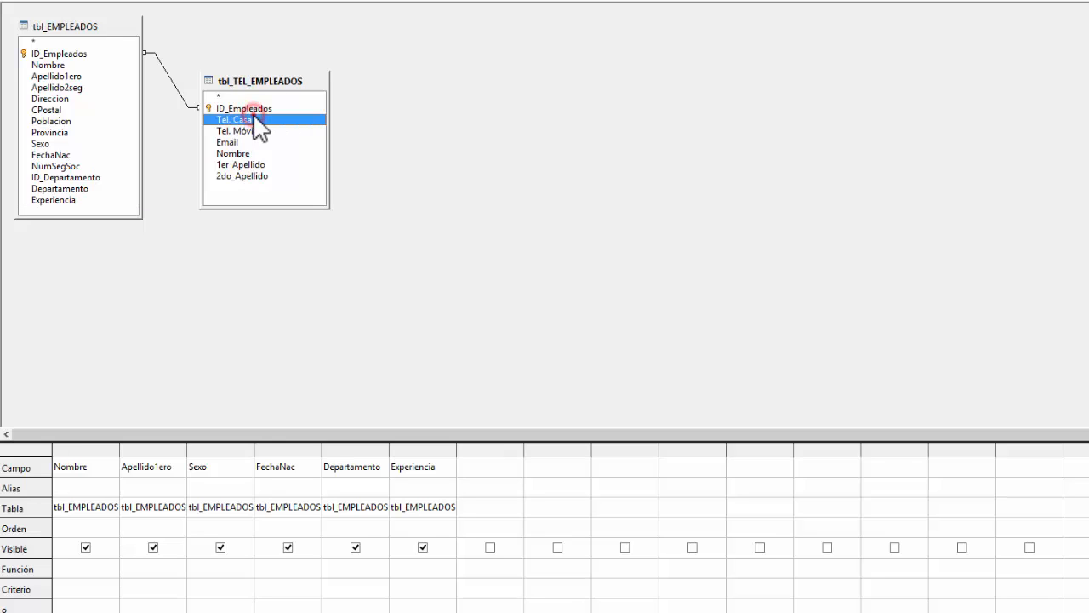
pyautogui.doubleClick(252, 119)
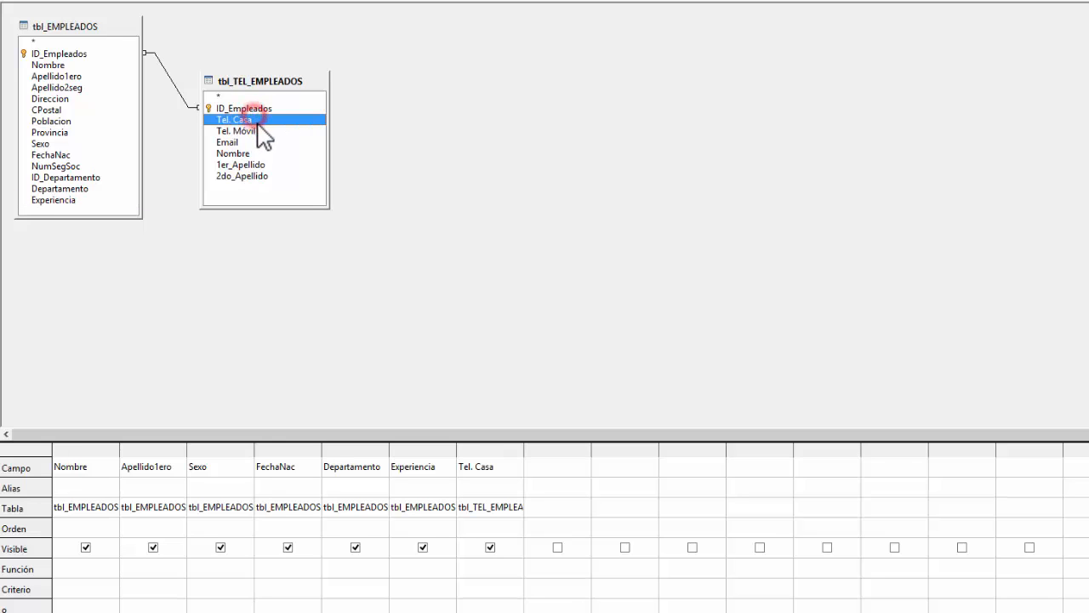
pyautogui.doubleClick(265, 130)
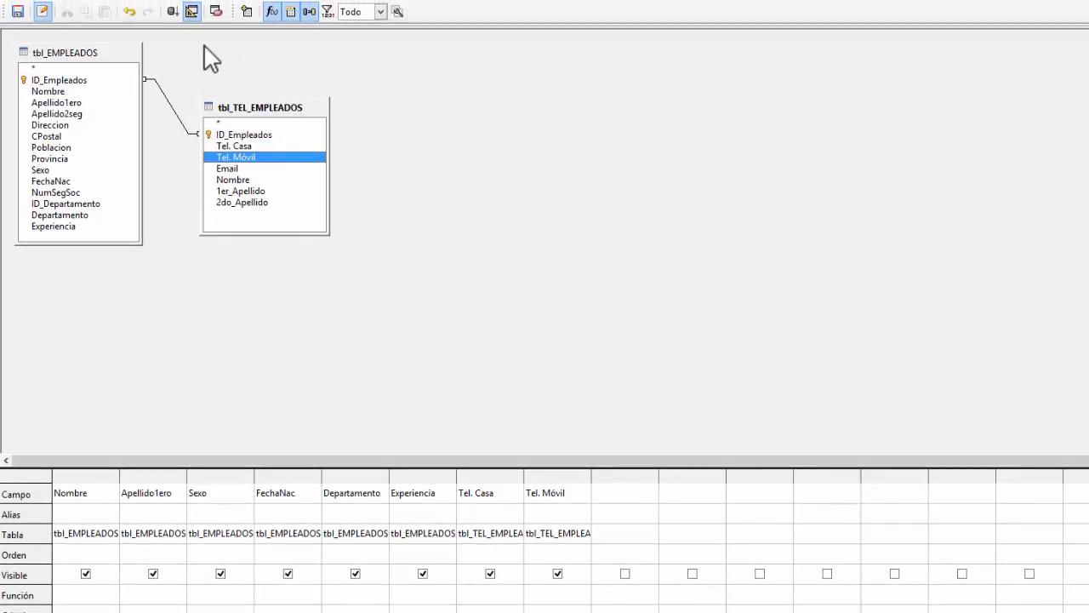
# Step: Run the query and look through the employee records it returns
pyautogui.click(174, 46)
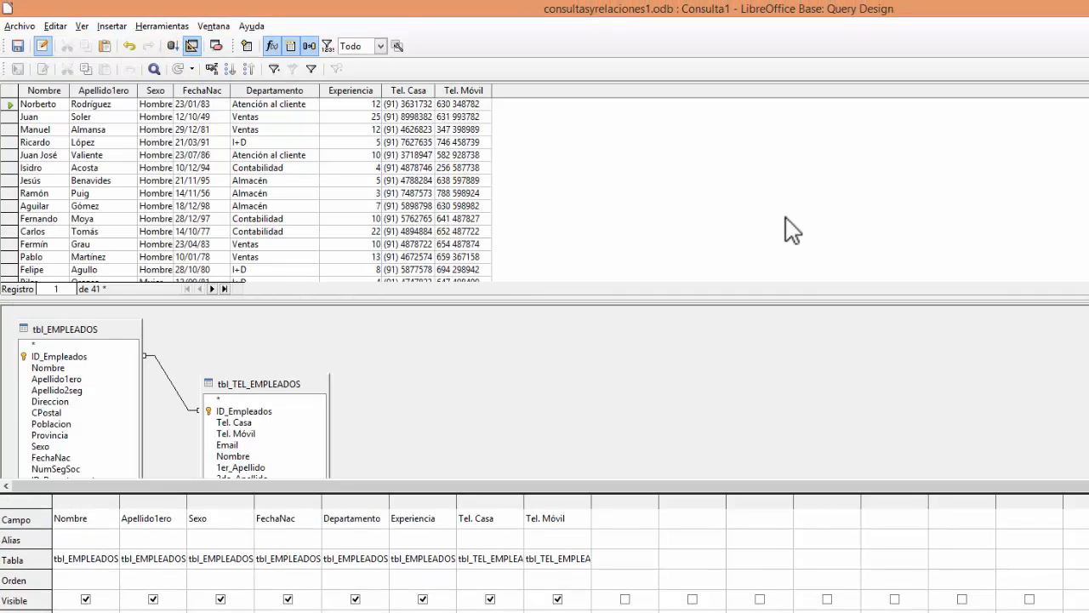
pyautogui.scroll(-6, 790, 231)
pyautogui.scroll(-1, 789, 231)
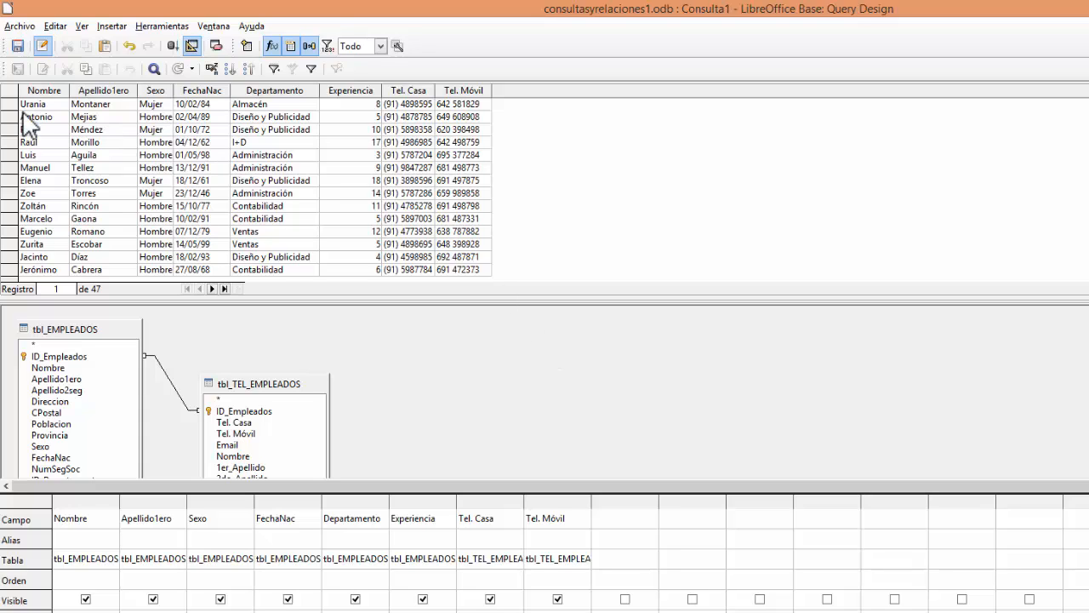
pyautogui.scroll(5, 51, 132)
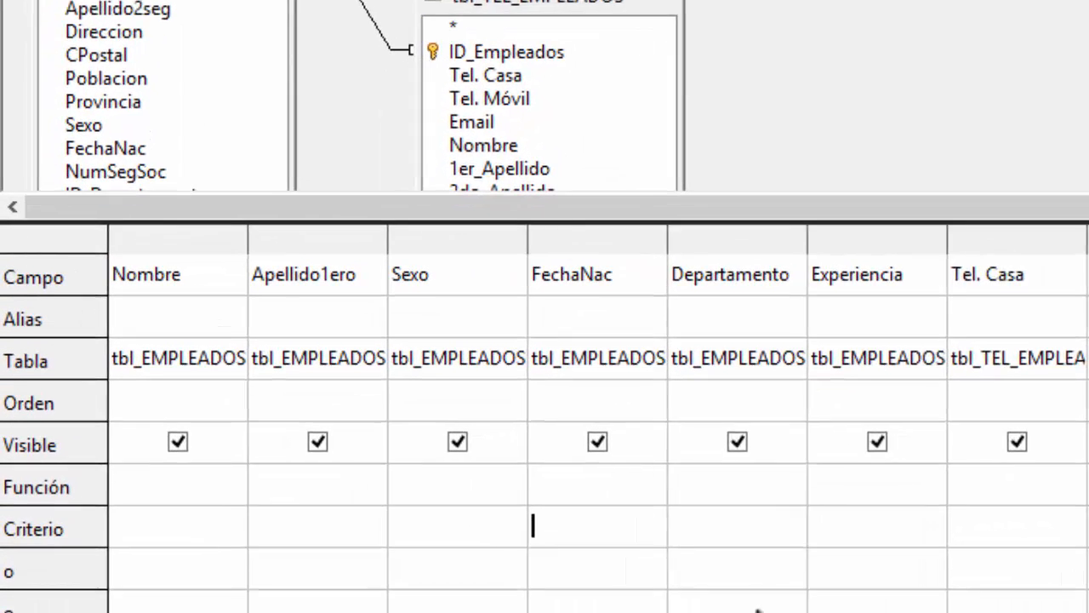
# Step: Enter the criterion BETWEEN 01/0/1970 AND 31/12/1980 for the FechaNac field
pyautogui.write('be')
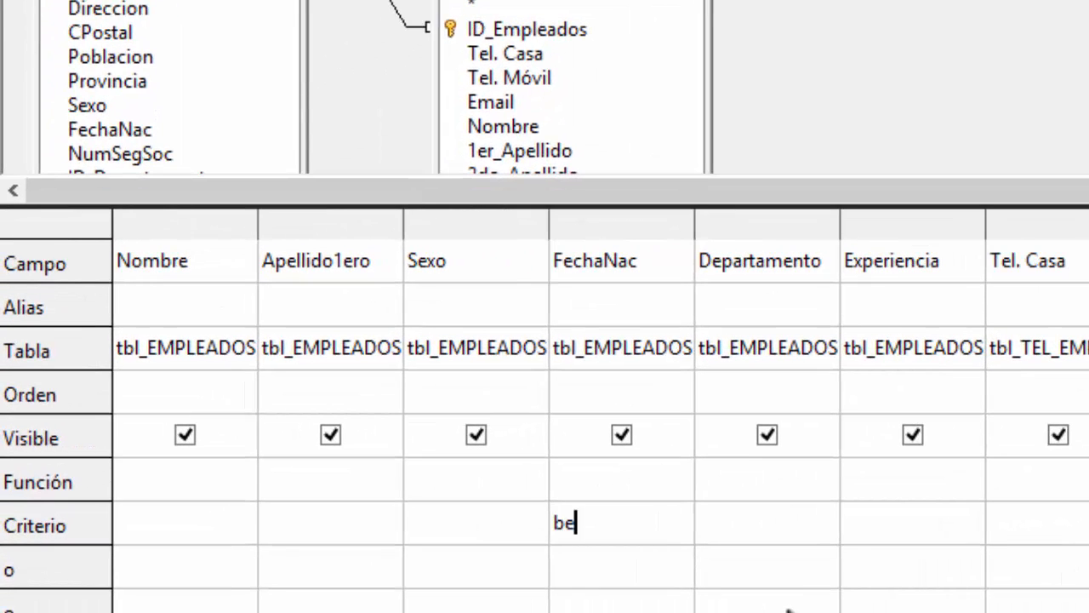
pyautogui.press('BackSpace')
pyautogui.press('BackSpace')
pyautogui.write('BETWEEN 01/')
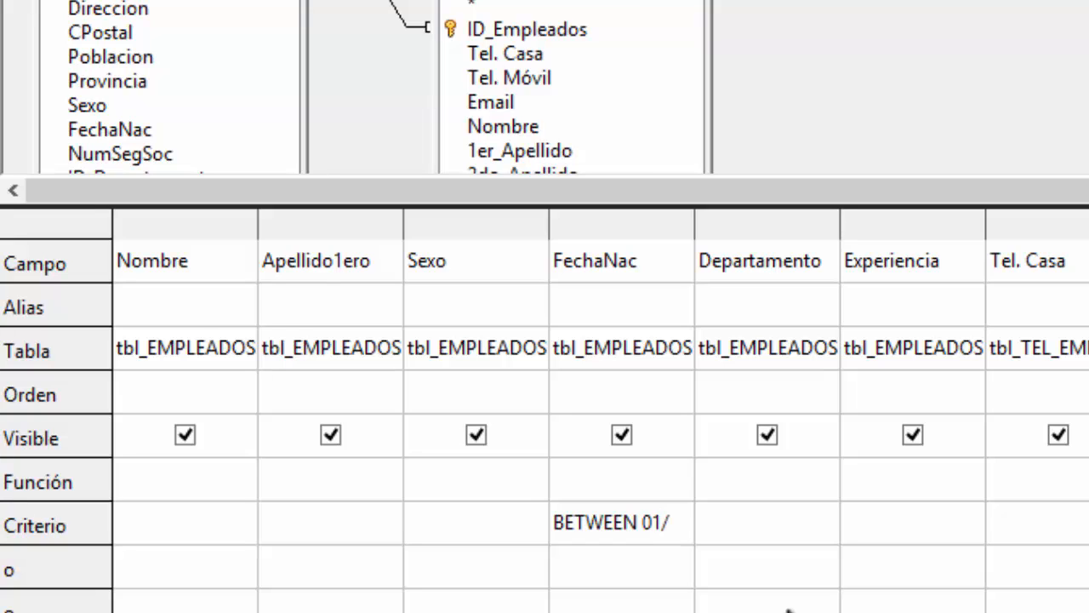
pyautogui.write('0/1970 AND')
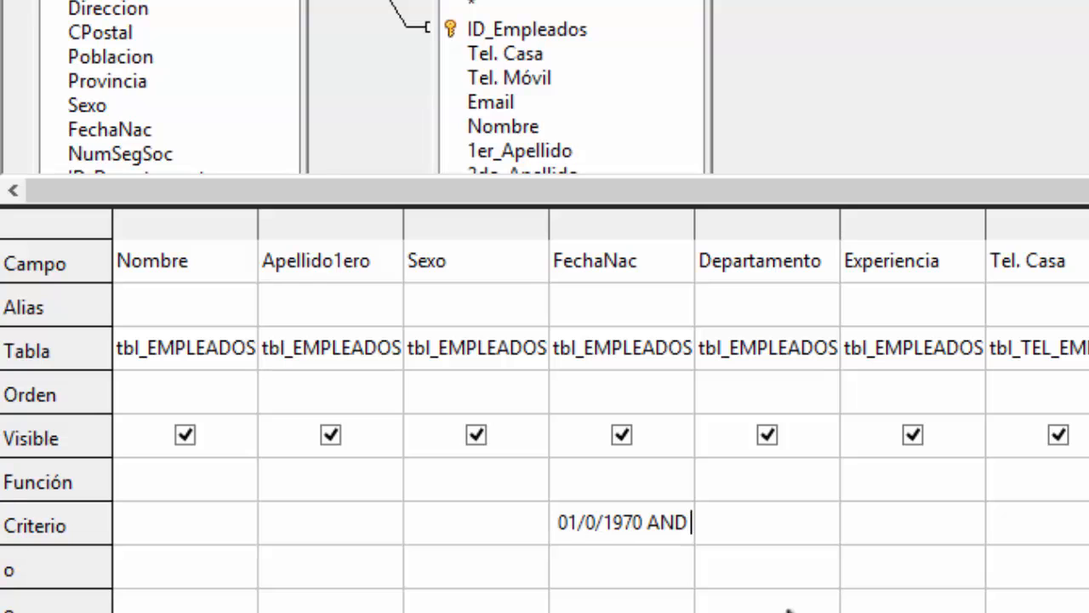
pyautogui.write(' 31')
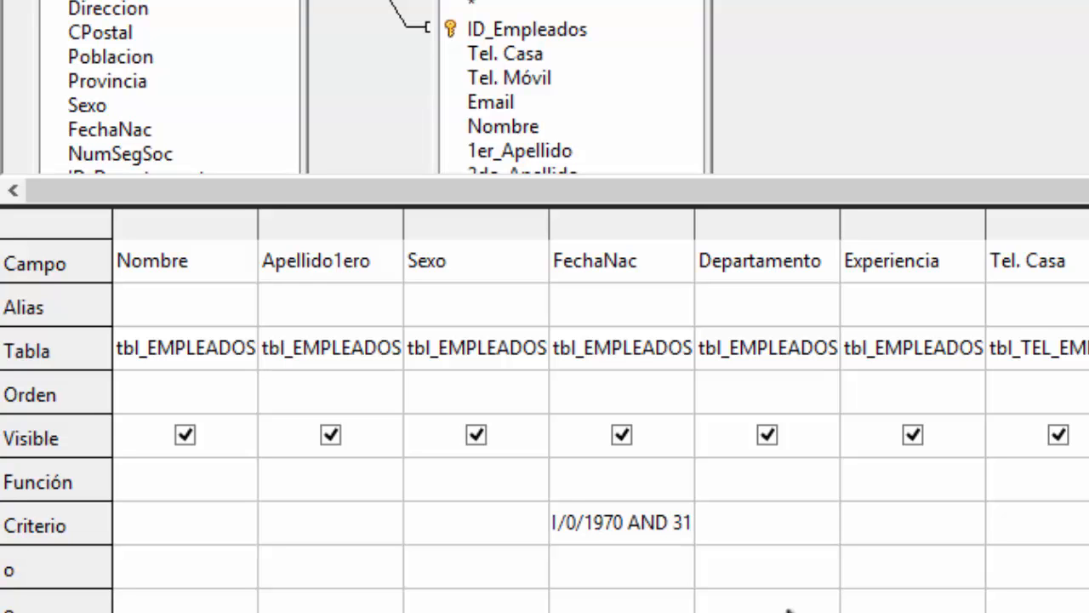
pyautogui.write('/12/1980')
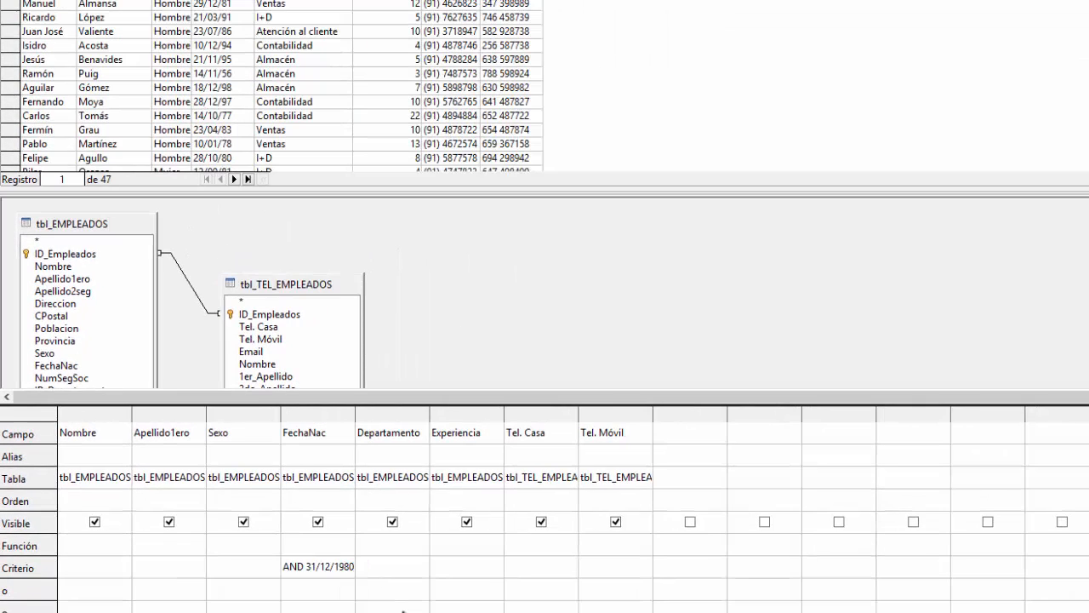
pyautogui.press('Return')
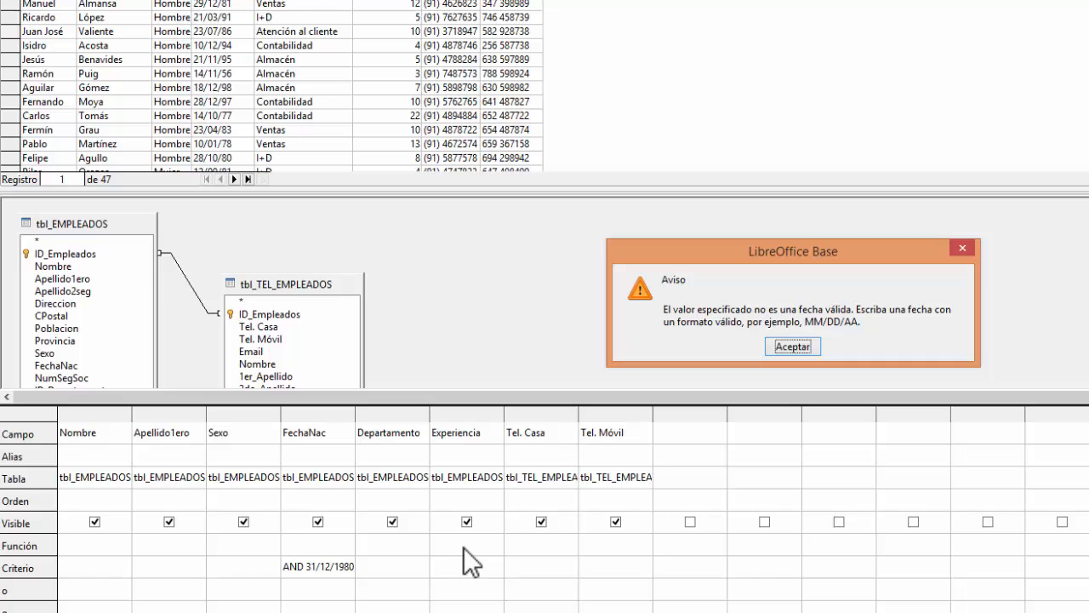
pyautogui.click(793, 346)
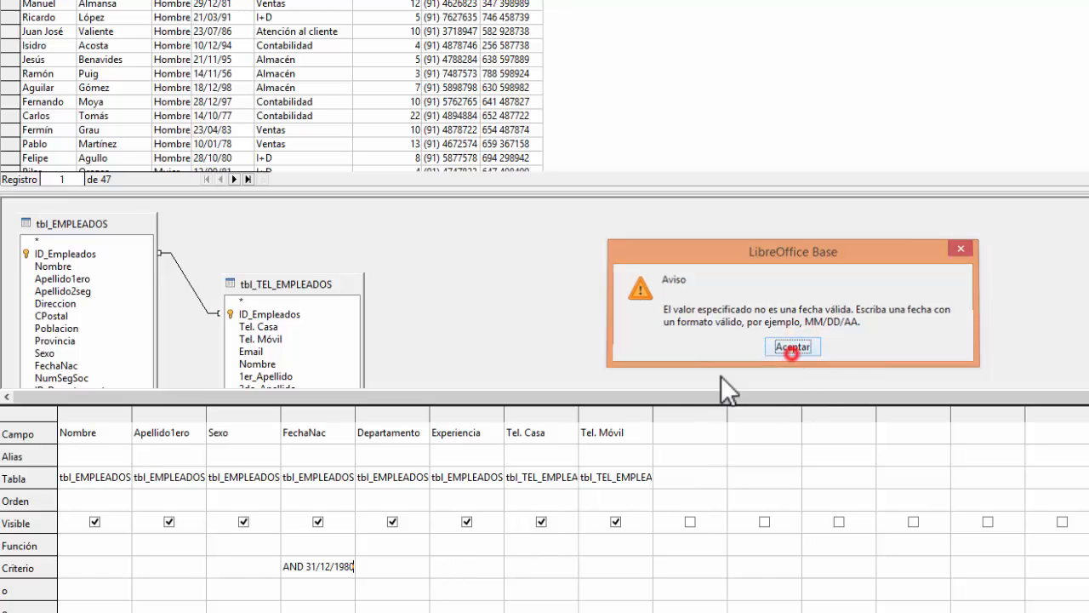
# Step: Widen the FechaNac column of the design grid and correct the start date of its criterion to 01/01/1970
pyautogui.moveTo(358, 415); pyautogui.dragTo(503, 440)
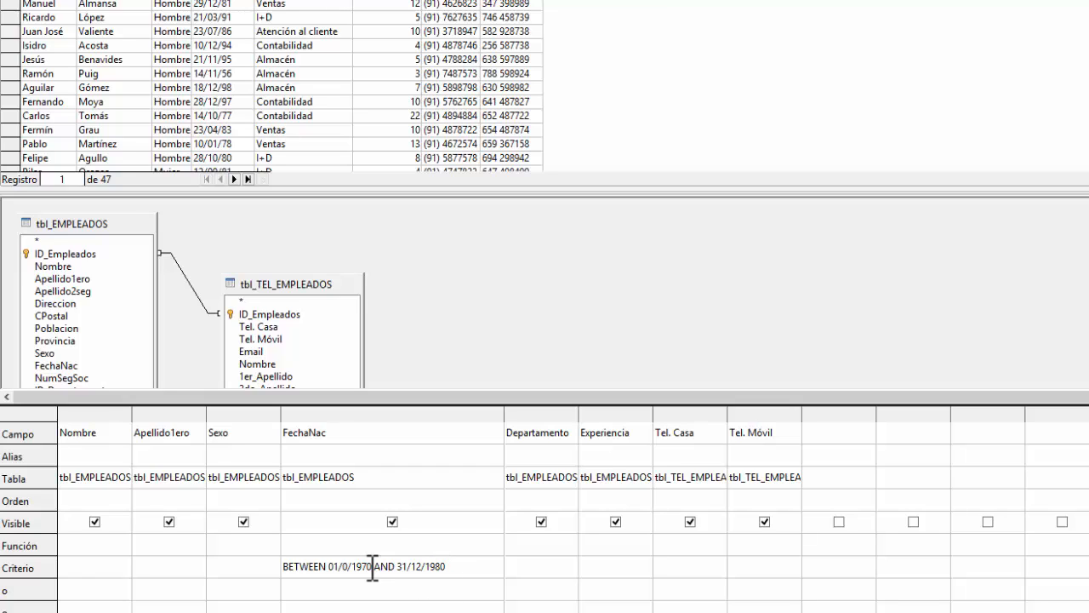
pyautogui.click(347, 568)
pyautogui.write('1')
pyautogui.press('Return')
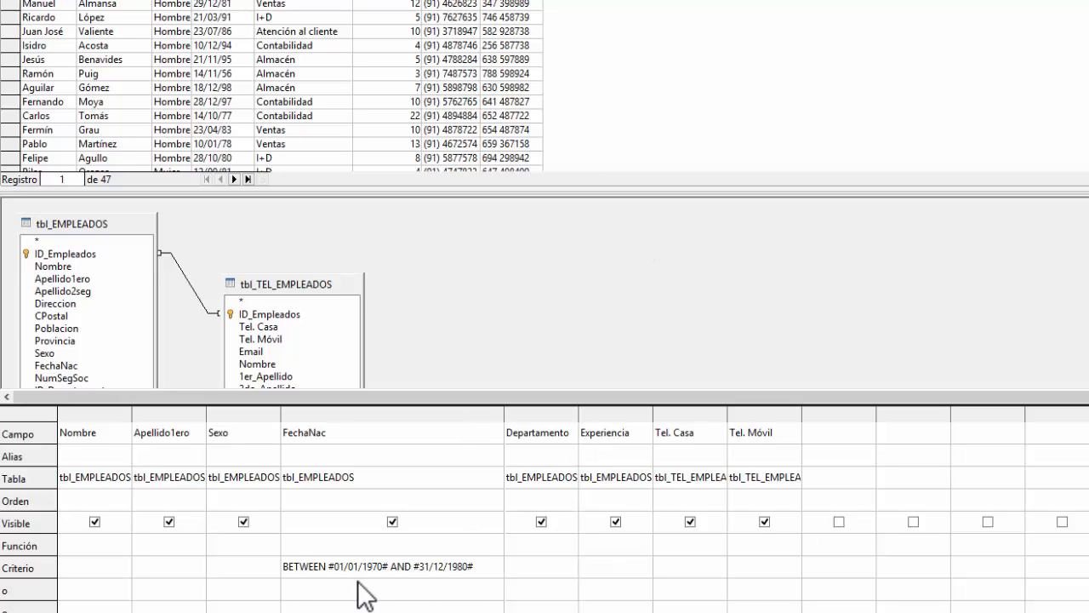
# Step: Change the end date of the FechaNac criterion to 31/12/1989
pyautogui.click(470, 566)
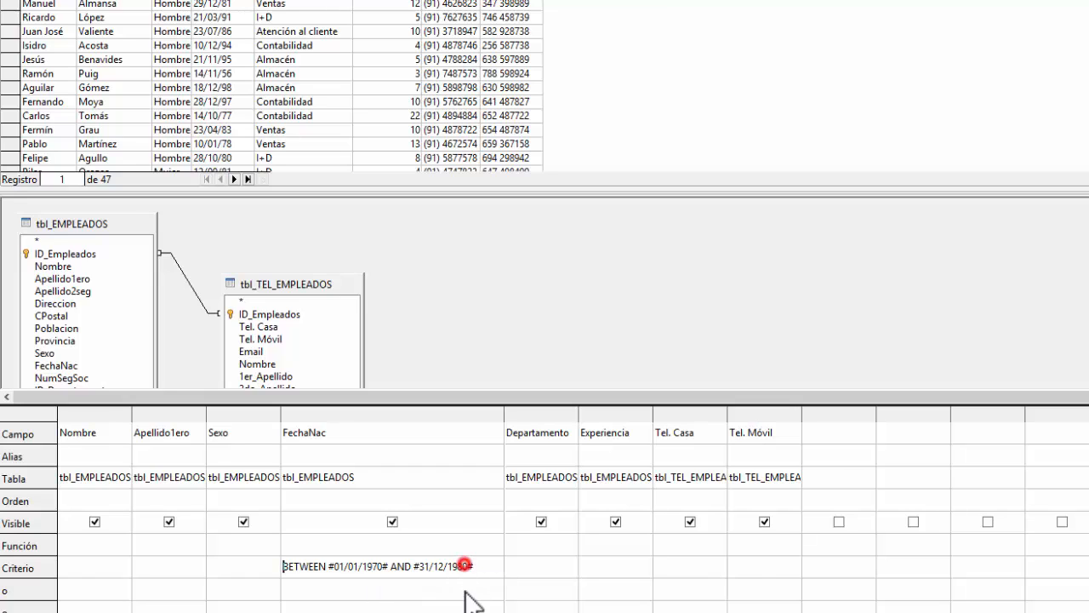
pyautogui.press('Delete')
pyautogui.write('9')
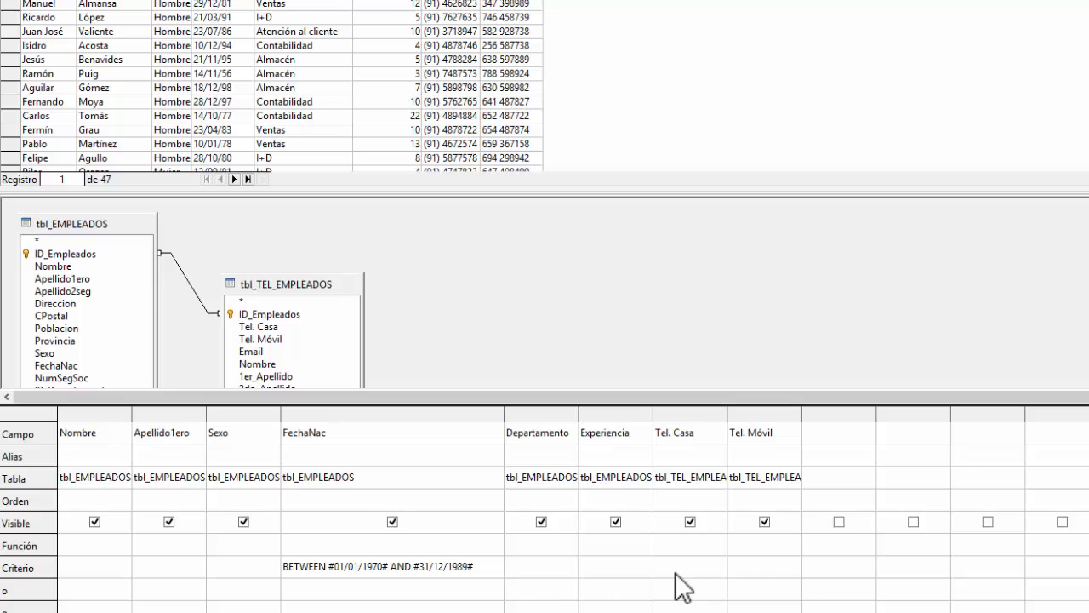
# Step: Set the criteria 'Ventas' for Departamento and > 5 for Experiencia, and run the query
pyautogui.write("'V")
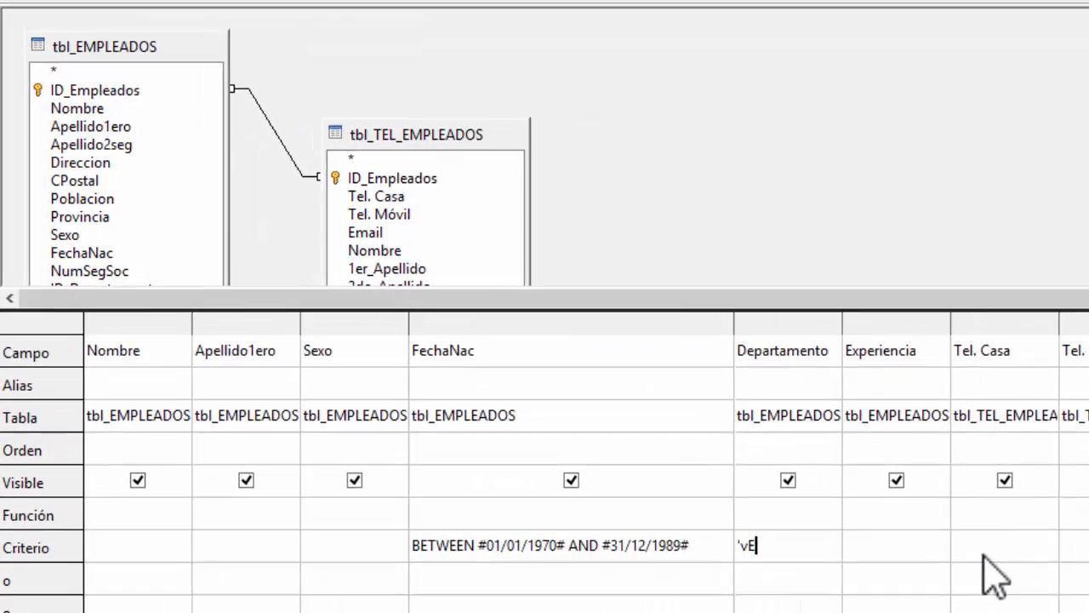
pyautogui.press('BackSpace')
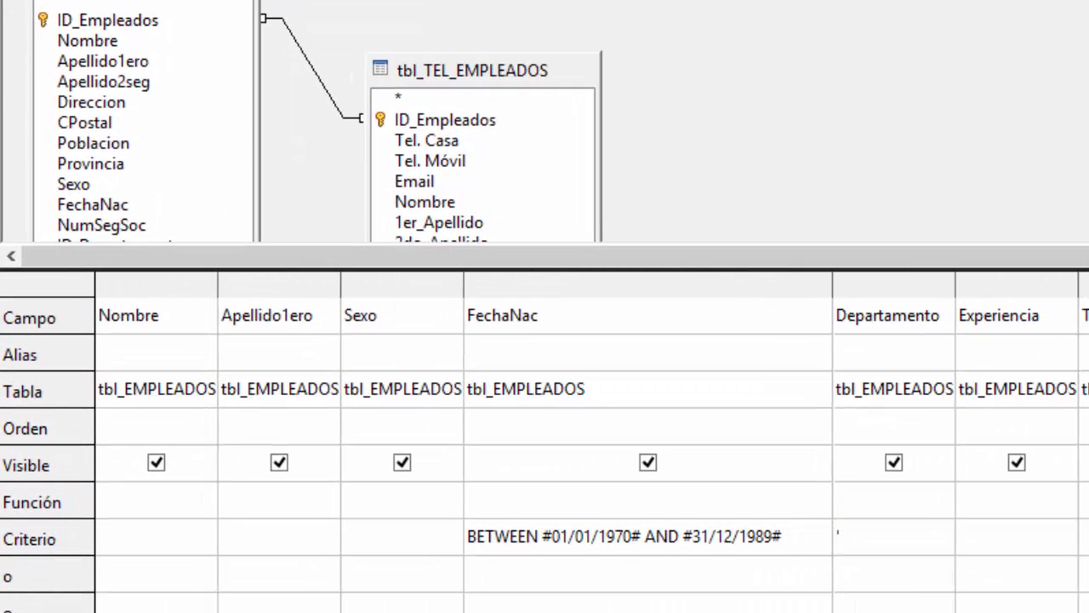
pyautogui.write("Ventas'")
pyautogui.click(960, 537)
pyautogui.write('> 5')
pyautogui.press('Tab')
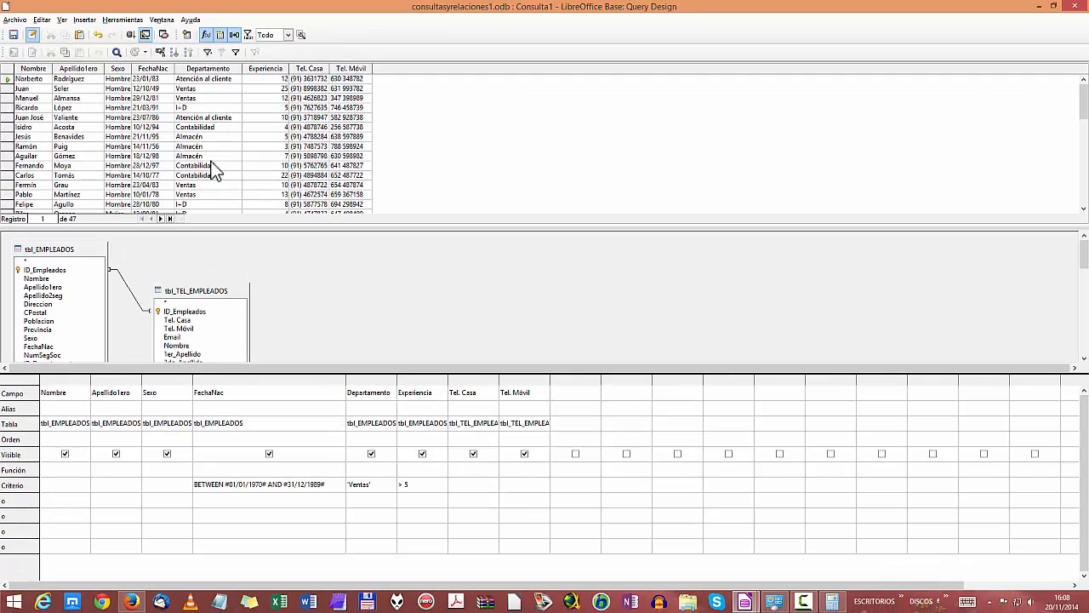
pyautogui.click(130, 34)
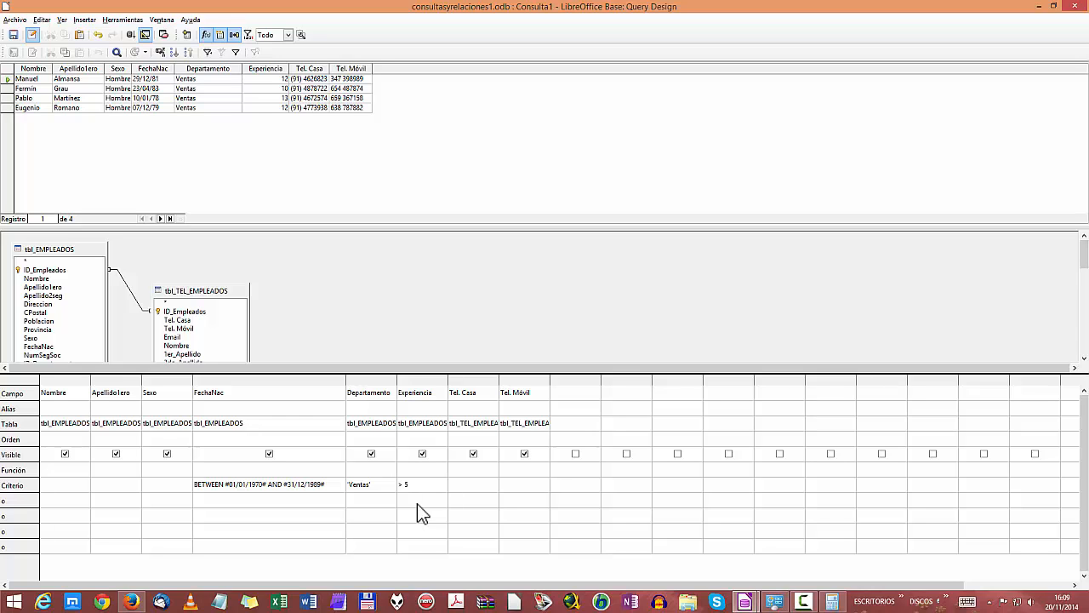
# Step: Replace the Departamento criterion with IN ('Ventas'; 'Administración')
pyautogui.write('in')
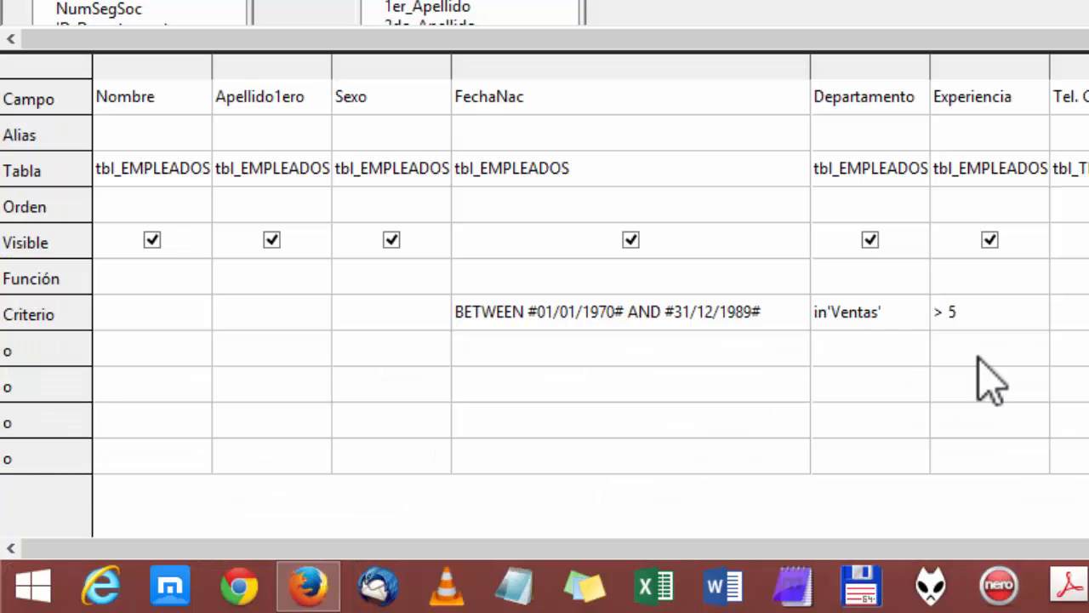
pyautogui.press('BackSpace')
pyautogui.press('BackSpace')
pyautogui.write('in')
pyautogui.press('BackSpace')
pyautogui.press('BackSpace')
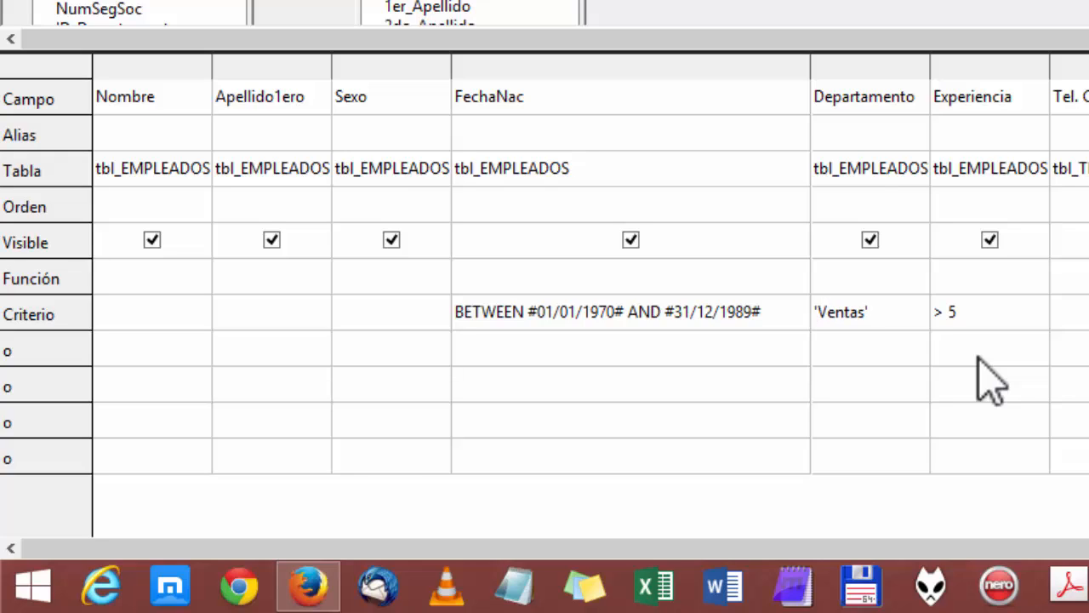
pyautogui.write('IN (')
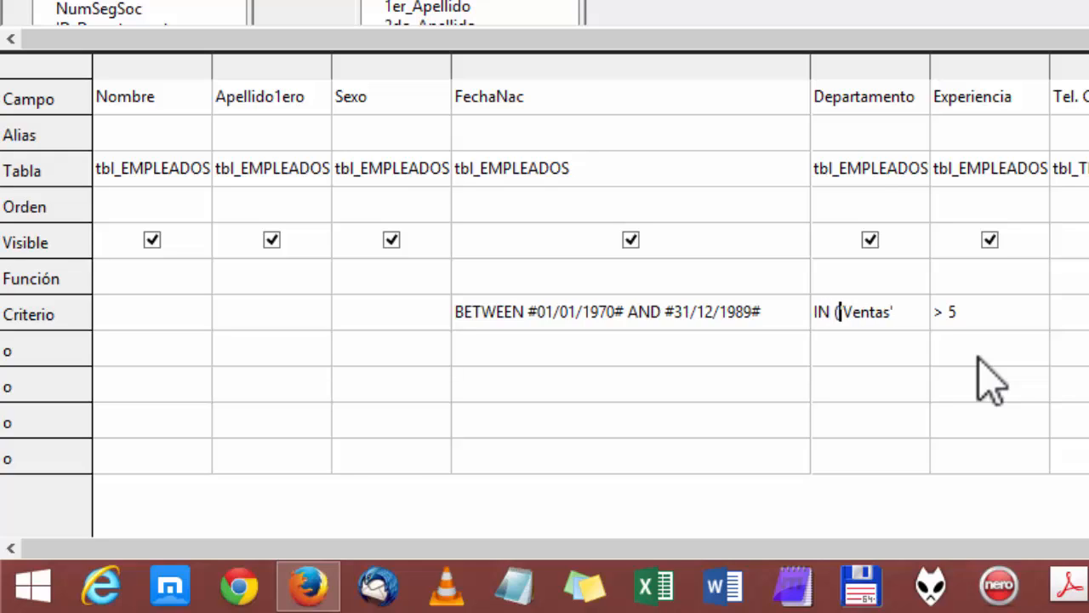
pyautogui.press('Delete')
pyautogui.press('Delete')
pyautogui.press('Delete')
pyautogui.press('Delete')
pyautogui.press('Delete')
pyautogui.press('Delete')
pyautogui.press('Delete')
pyautogui.press('Delete')
pyautogui.write("'V")
pyautogui.press('BackSpace')
pyautogui.write("Ventas'")
pyautogui.write(';')
pyautogui.write(" 'Adminis")
pyautogui.write('traco')
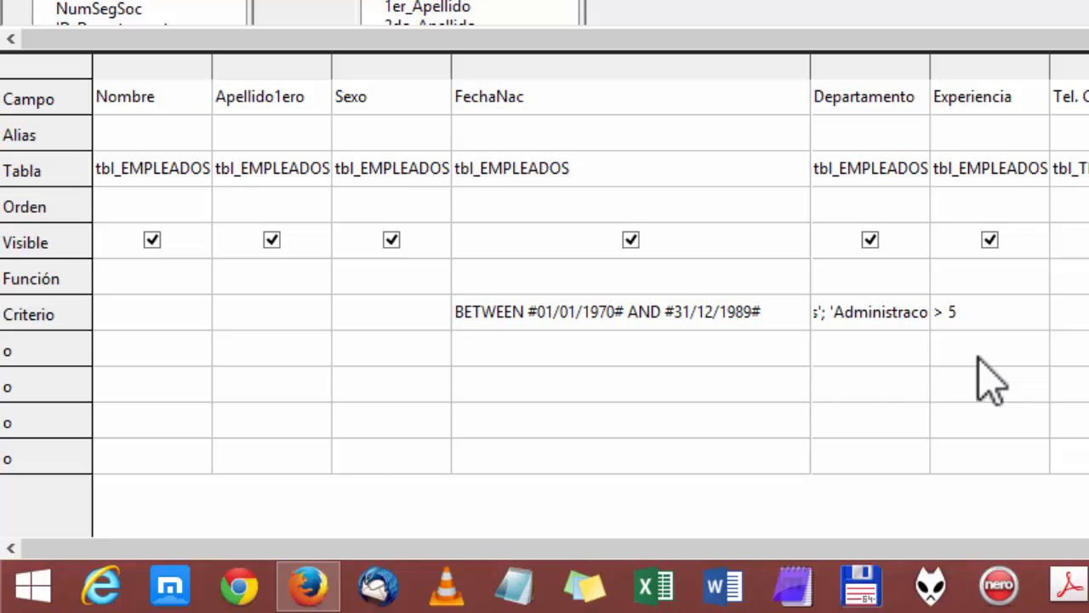
pyautogui.press('BackSpace')
pyautogui.write('i')
pyautogui.write("ón')")
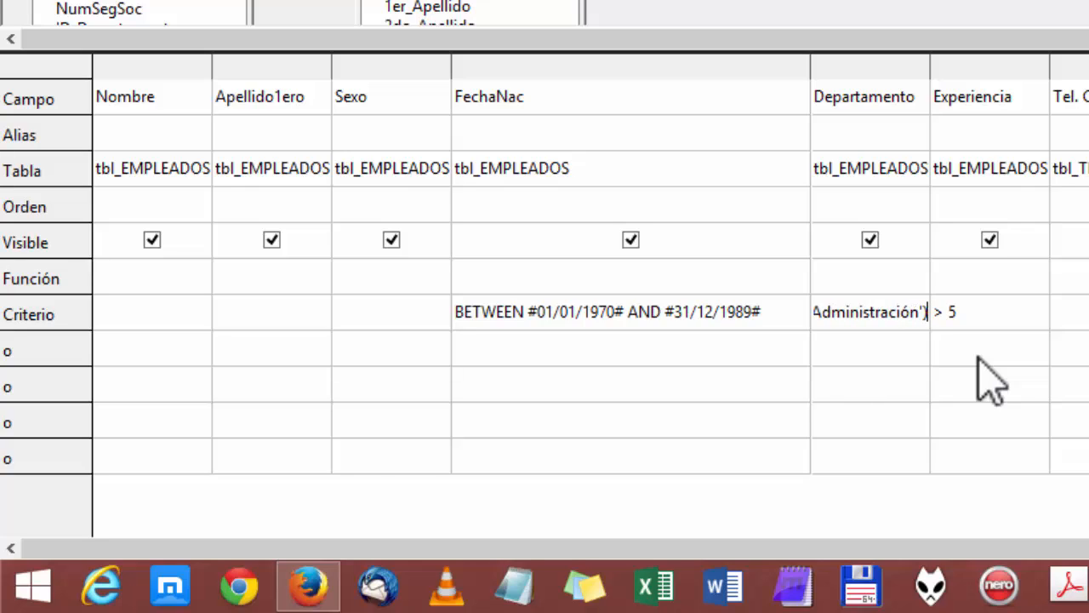
pyautogui.press('Tab')
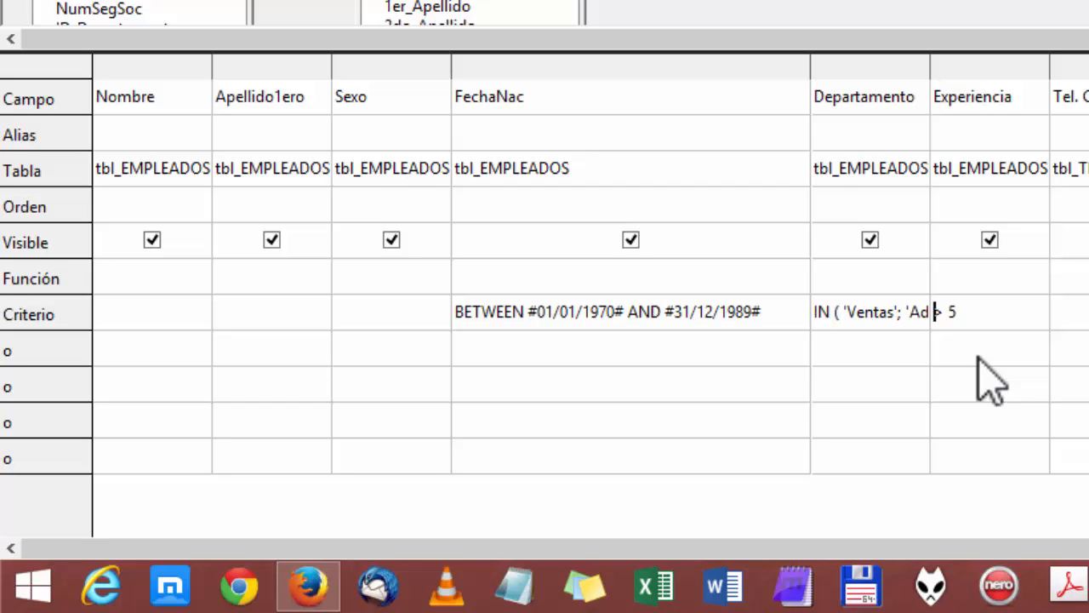
# Step: Widen the Departamento column of the design grid to fit its whole criterion and run the query again
pyautogui.moveTo(929, 72); pyautogui.dragTo(1022, 126)
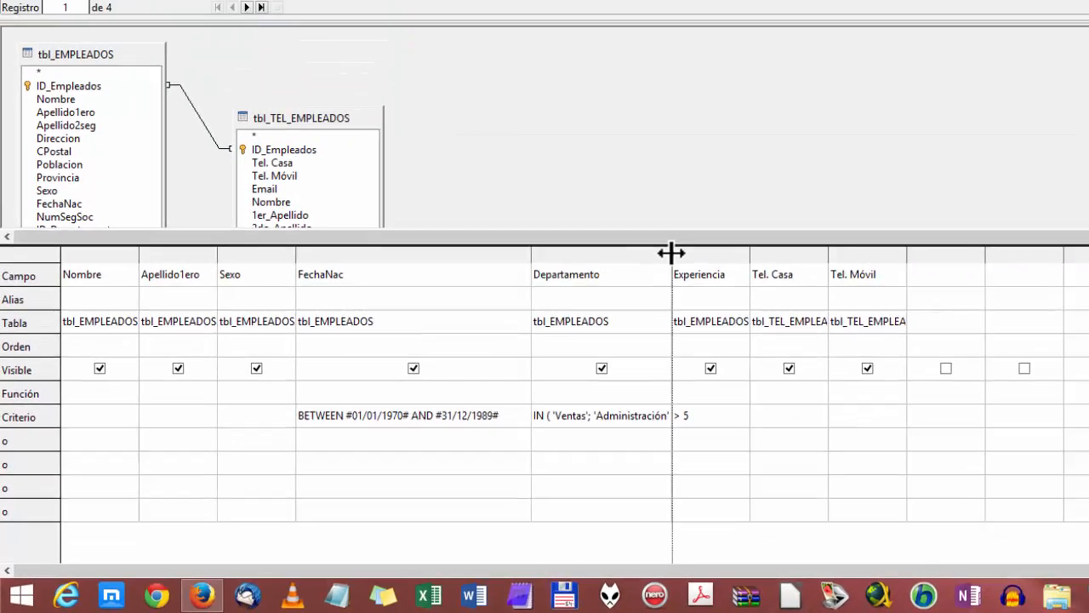
pyautogui.doubleClick(1023, 66)
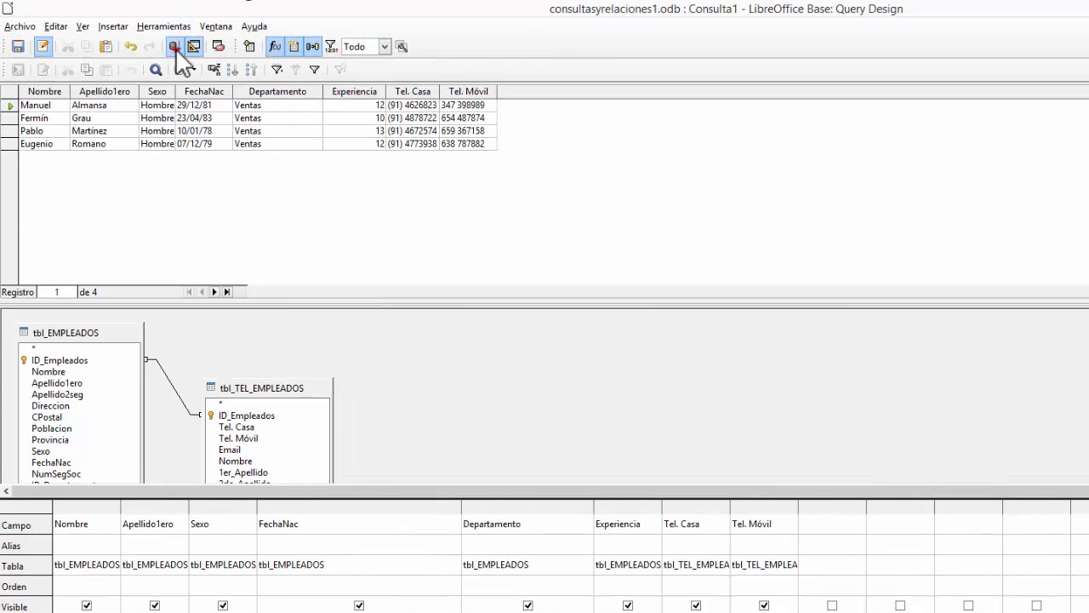
pyautogui.click(174, 47)
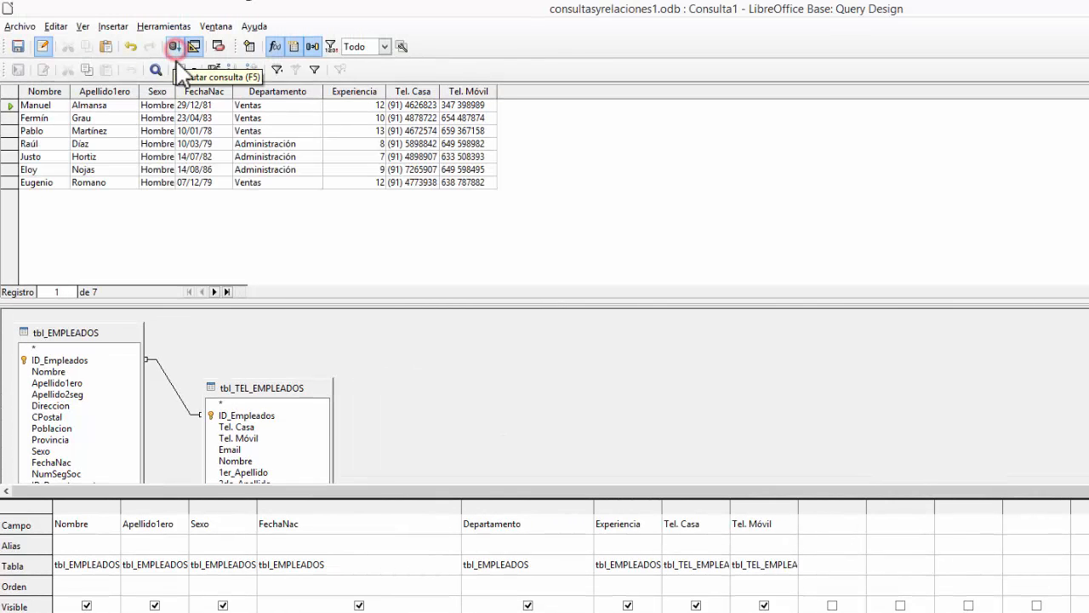
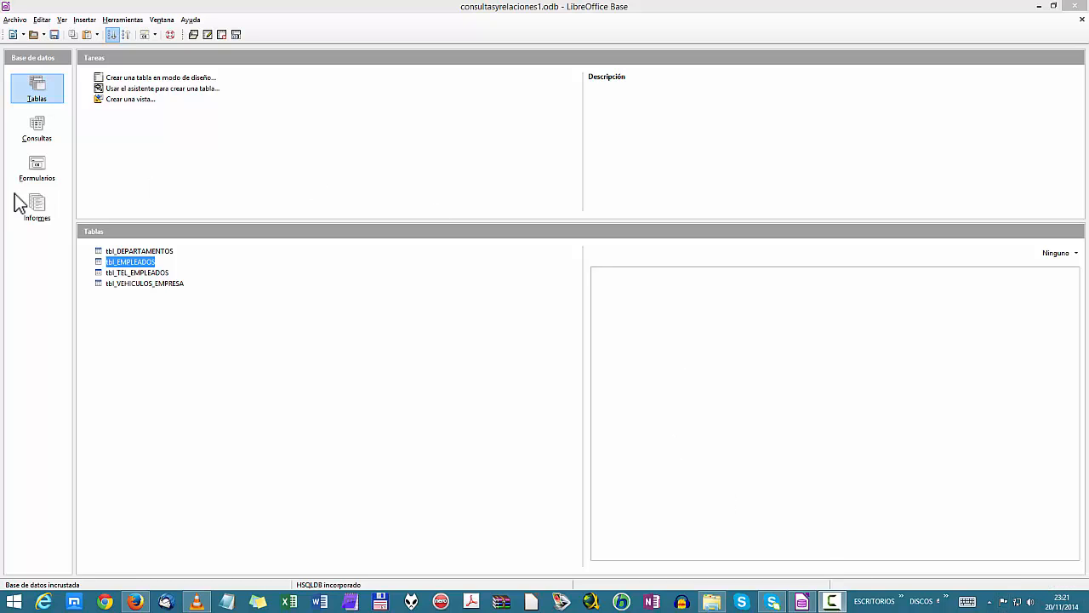
# Step: Open the table tbl_EMPLEADOS from the database window to view its records
pyautogui.click(32, 134)
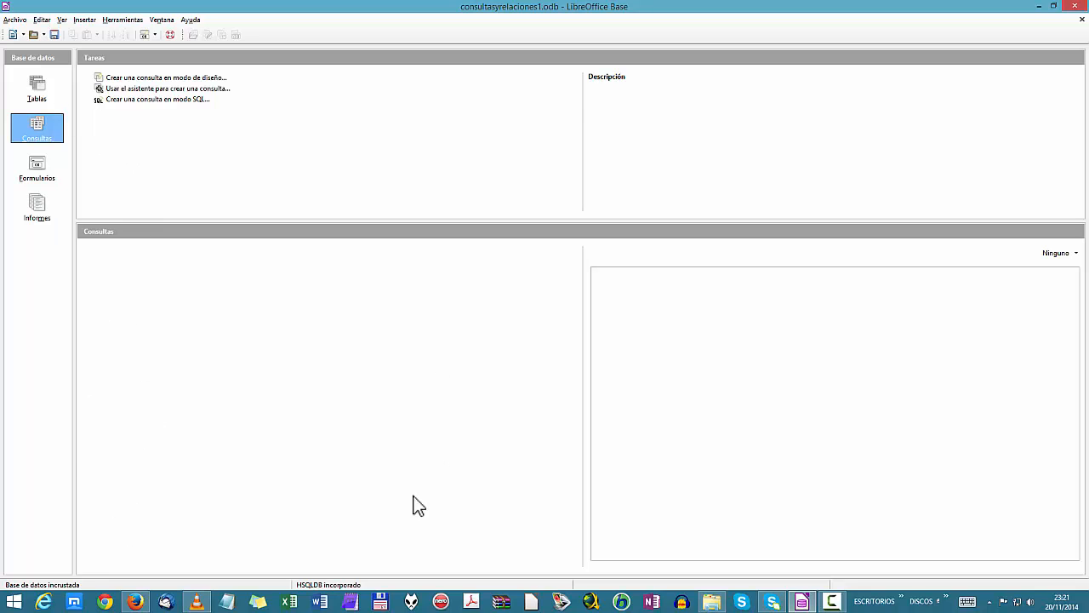
pyautogui.click(38, 101)
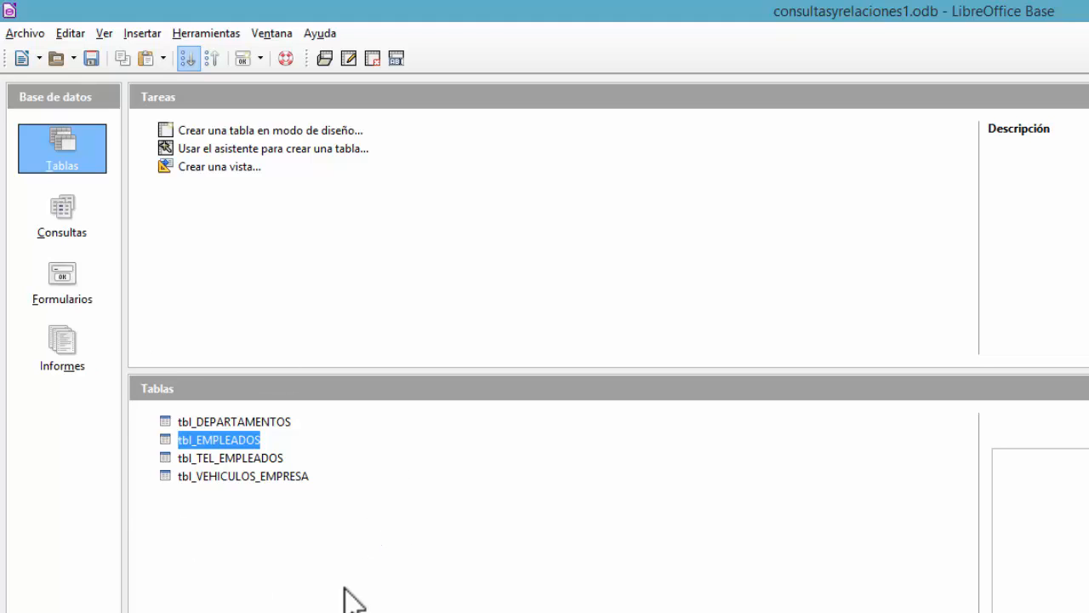
pyautogui.click(206, 441)
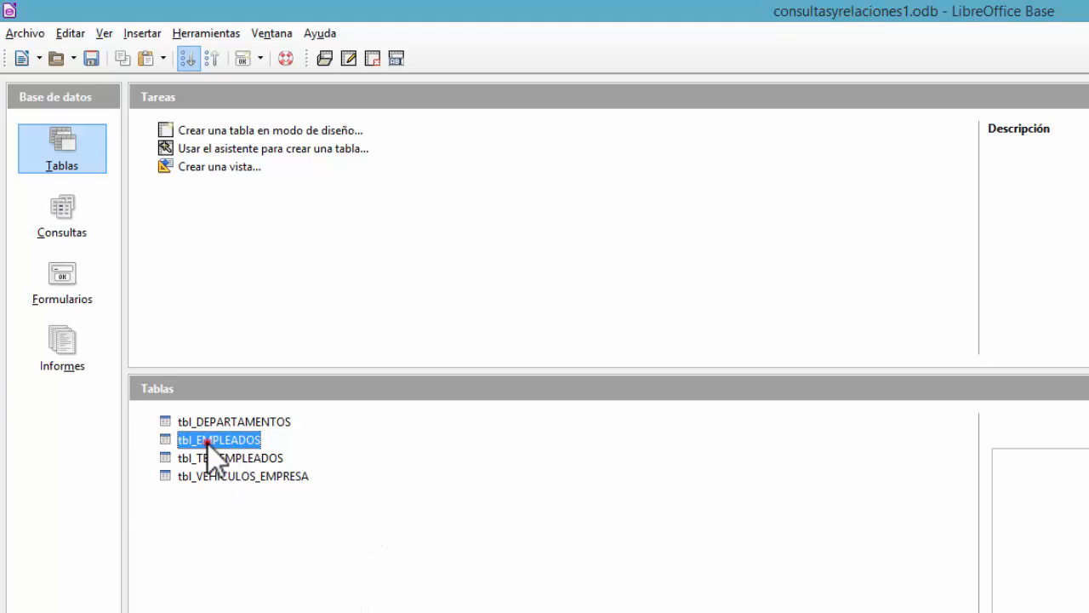
pyautogui.doubleClick(207, 441)
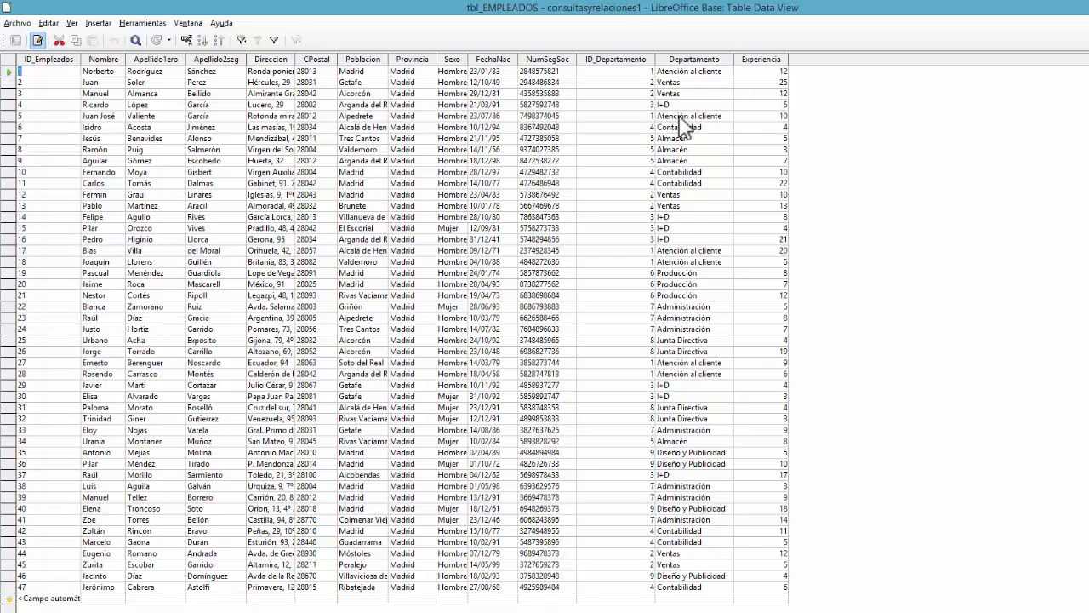
# Step: Fit the Direccion and FechaNac columns of tbl_EMPLEADOS to the width of their contents
pyautogui.click(48, 60)
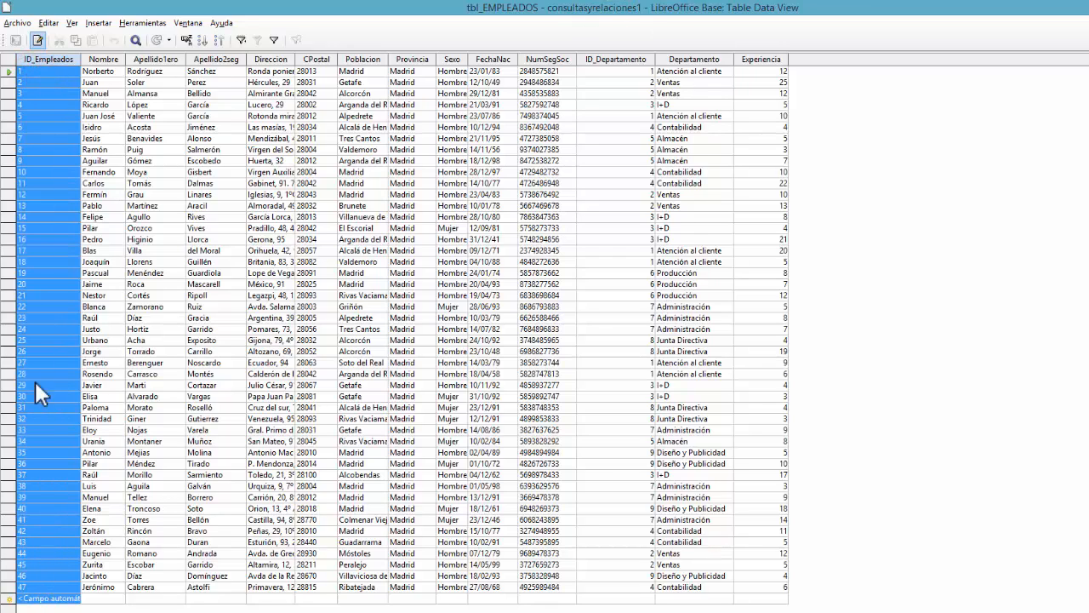
pyautogui.click(8, 72)
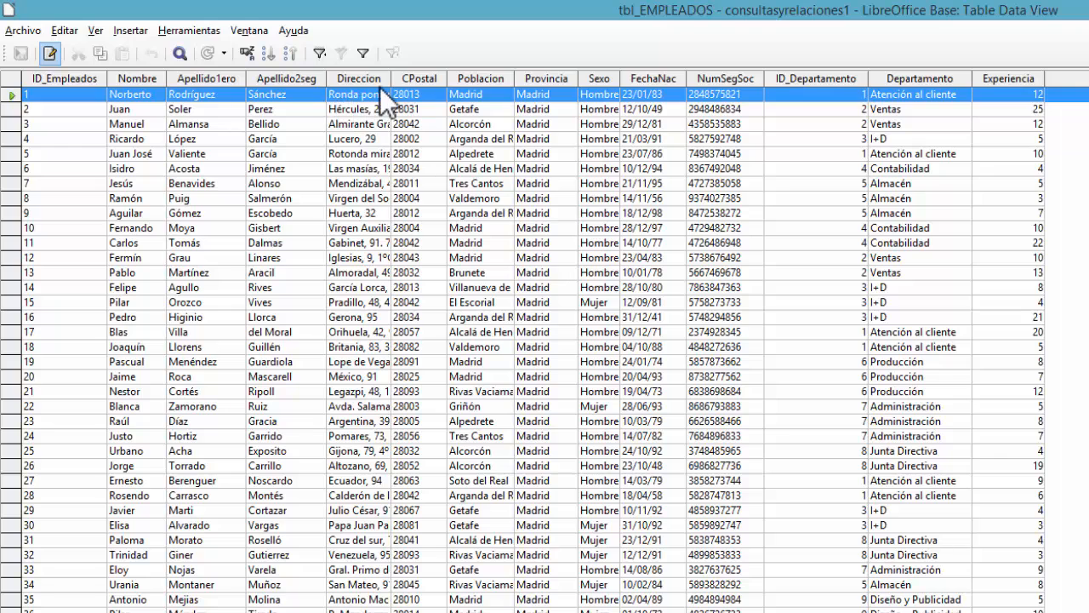
pyautogui.doubleClick(391, 79)
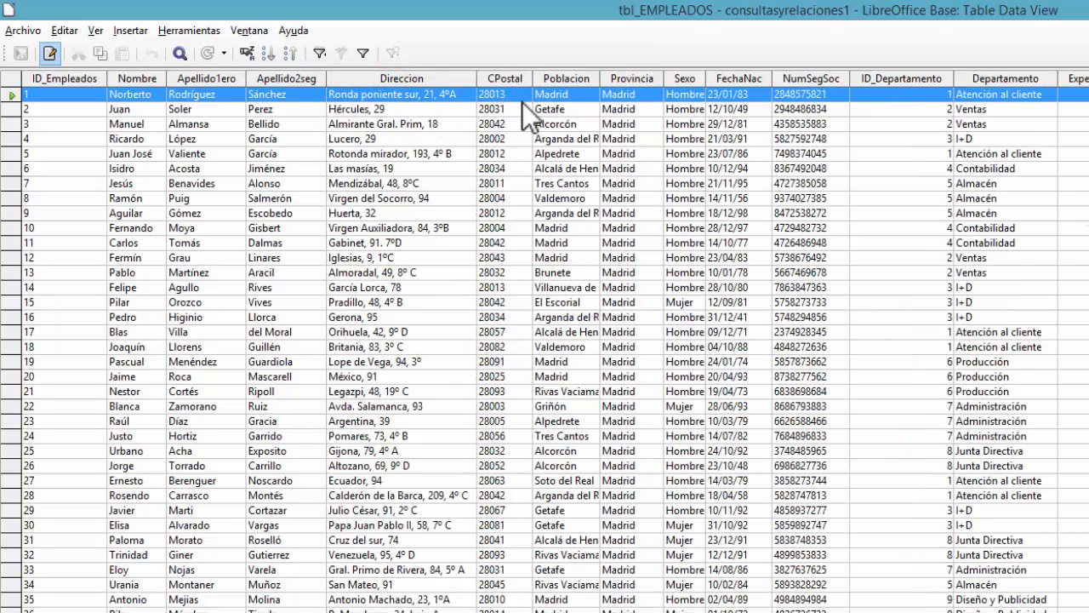
pyautogui.doubleClick(705, 79)
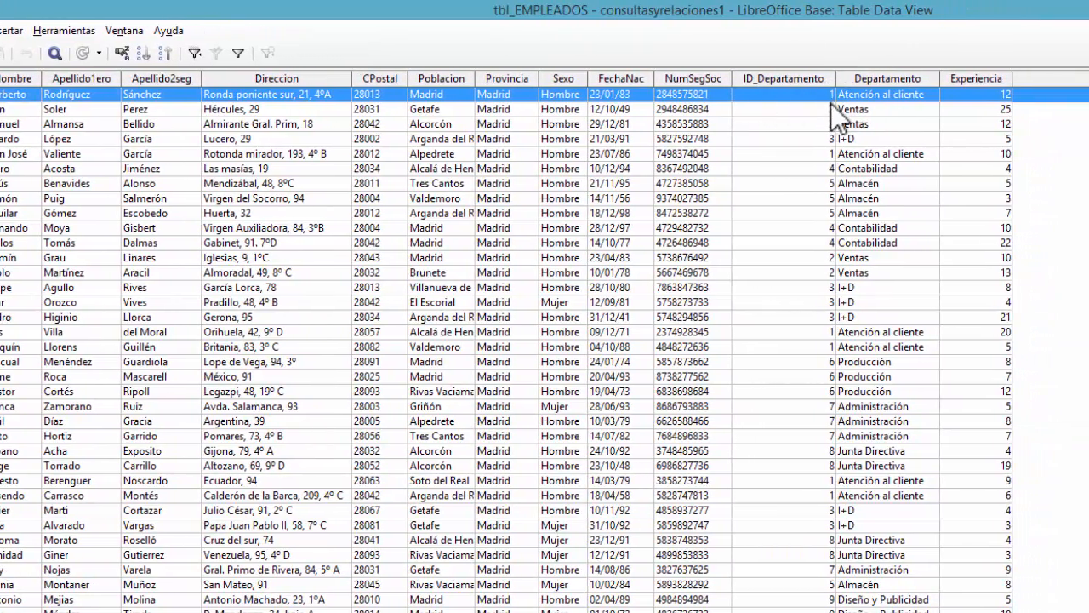
# Step: Examine the first record and the ID_Departamento, Departamento and Experiencia columns of tbl_EMPLEADOS, and close the table
pyautogui.click(789, 78)
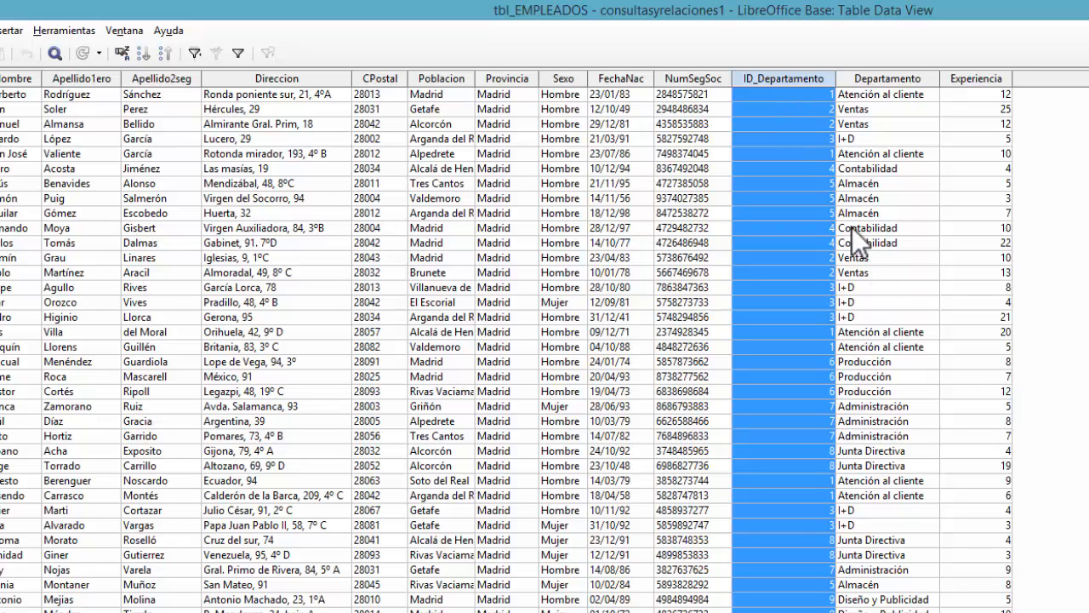
pyautogui.click(982, 81)
pyautogui.hscroll(-5, 109, 97)
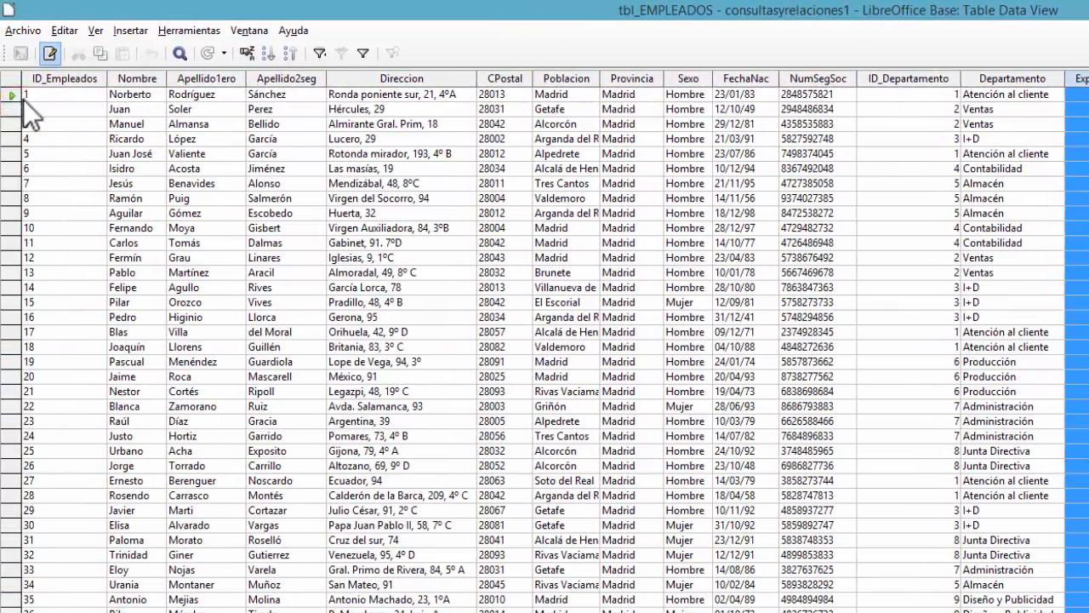
pyautogui.click(13, 96)
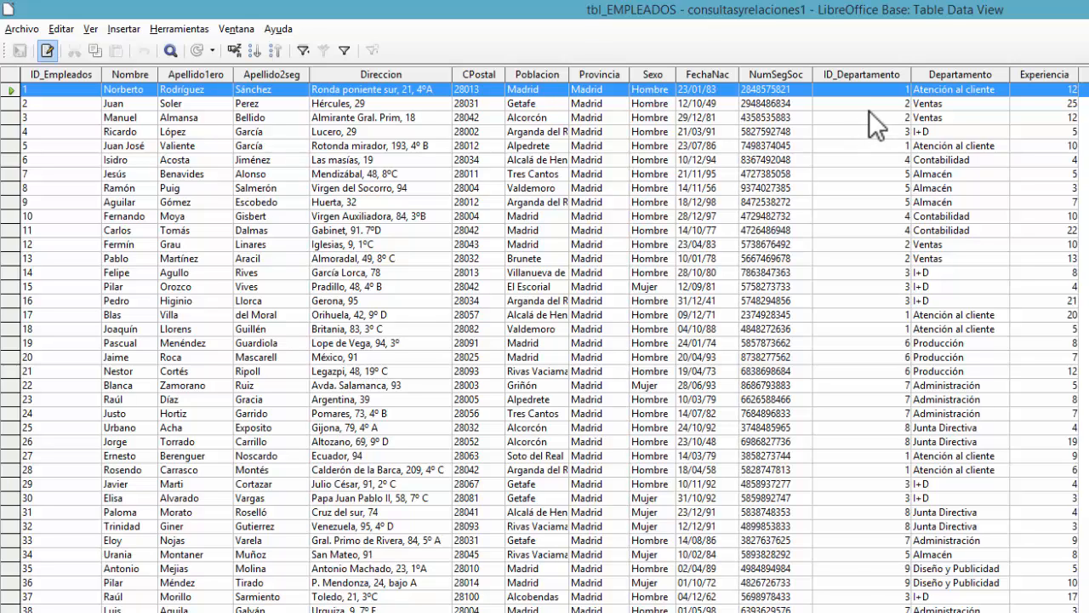
pyautogui.click(952, 89)
pyautogui.click(861, 89)
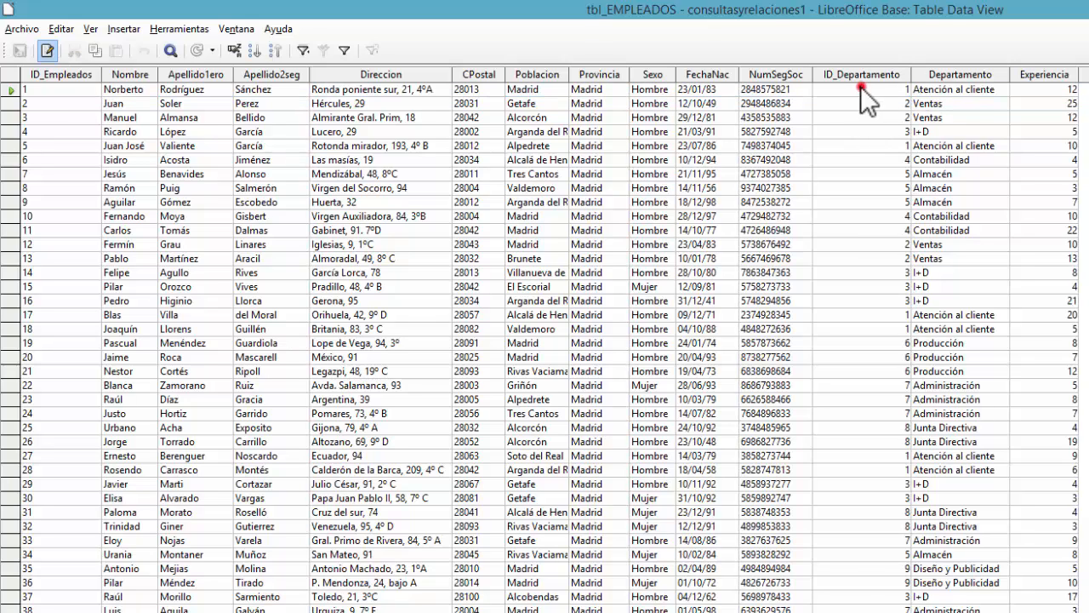
pyautogui.click(490, 90)
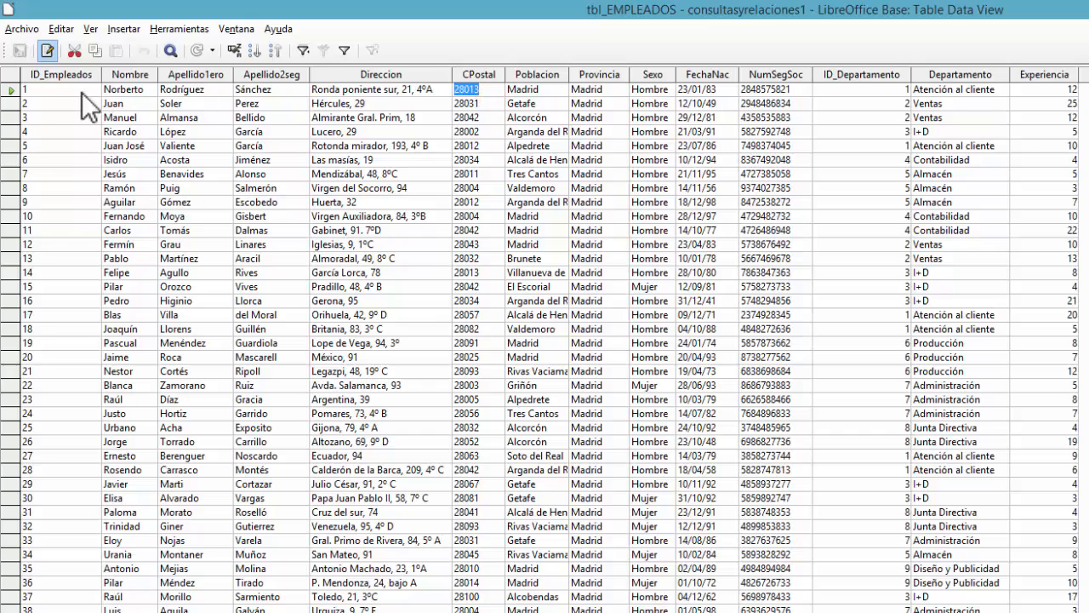
pyautogui.click(38, 88)
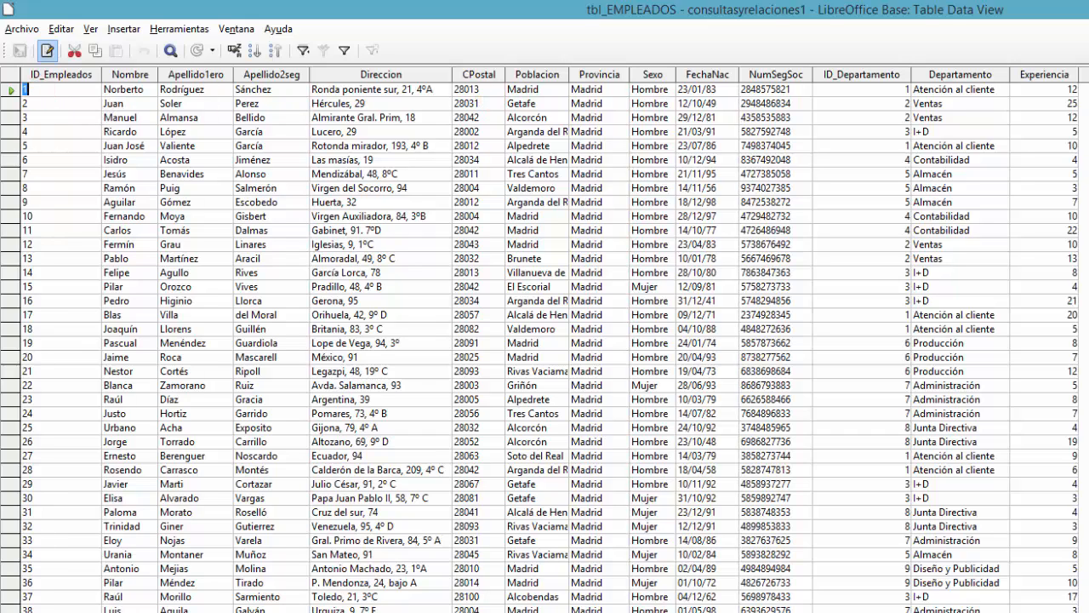
pyautogui.click(954, 74)
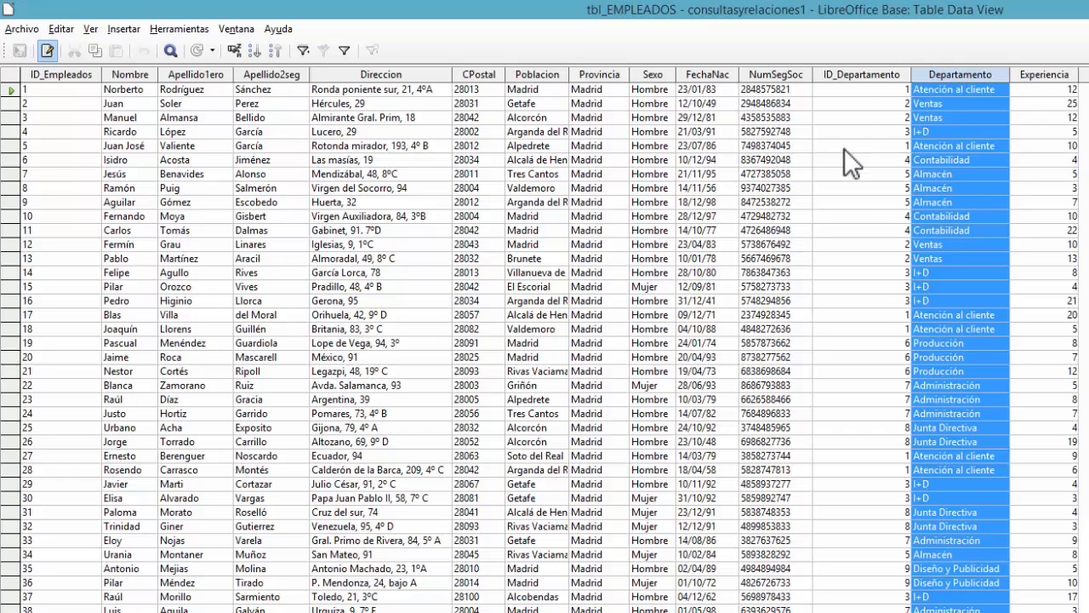
pyautogui.click(844, 79)
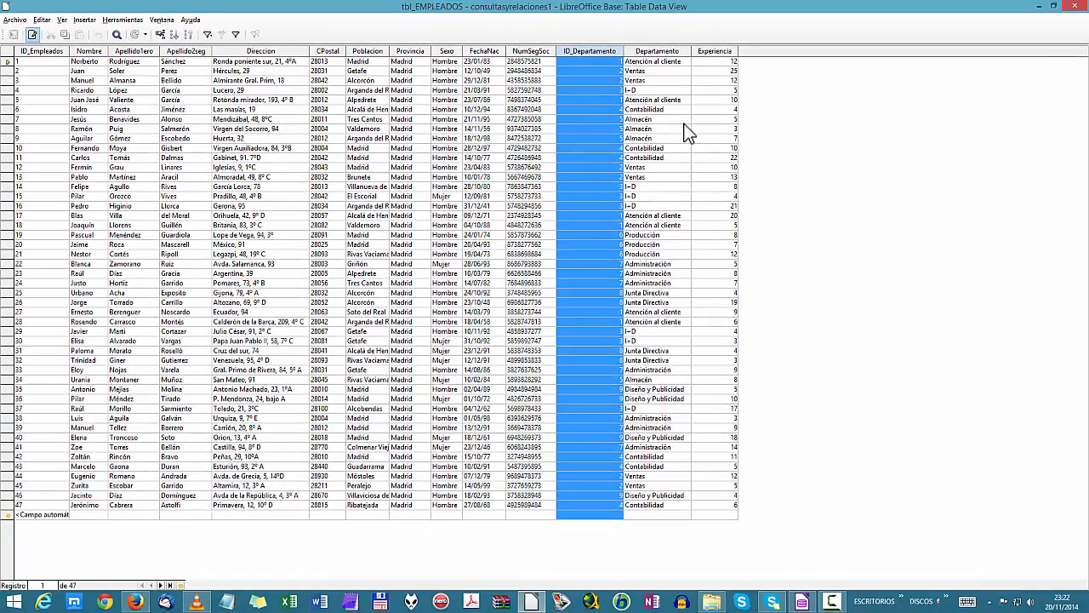
pyautogui.click(1075, 6)
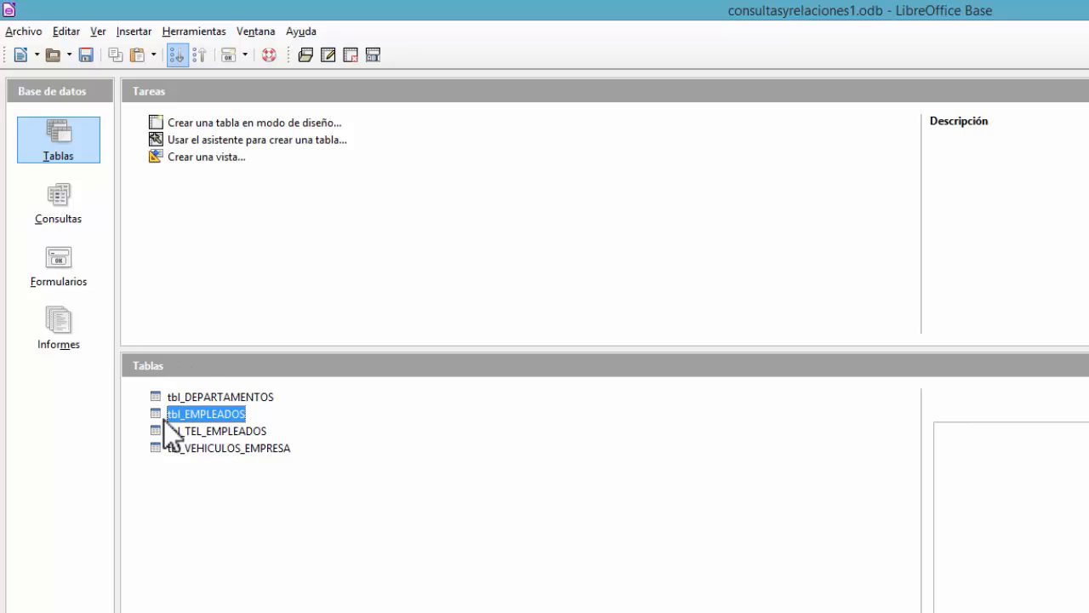
# Step: Open tbl_DEPARTAMENTOS and tbl_EMPLEADOS and arrange their windows side by side for comparison
pyautogui.doubleClick(232, 400)
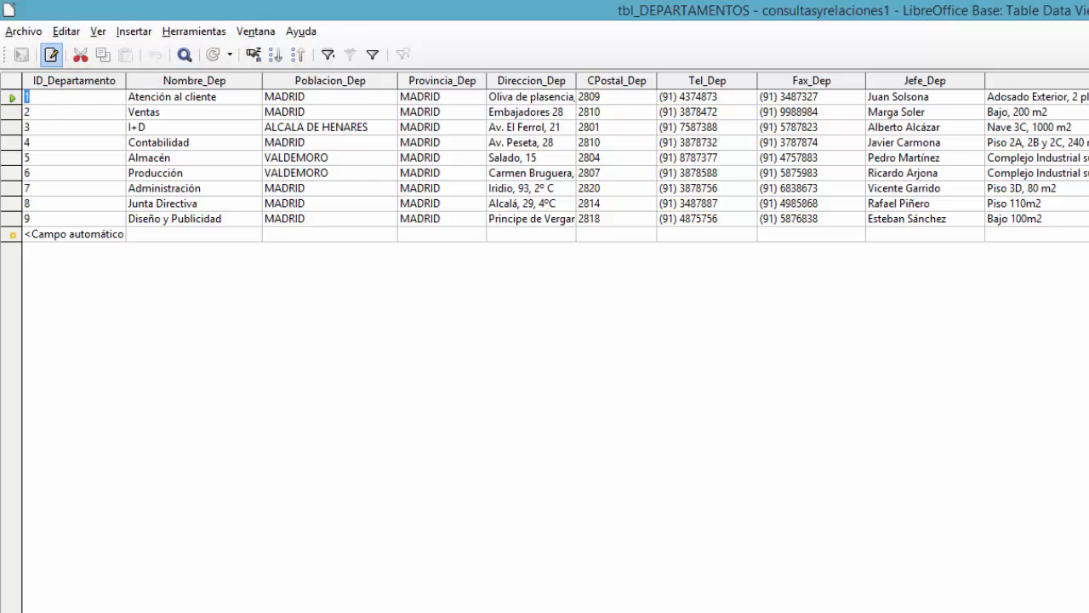
pyautogui.moveTo(992, 8); pyautogui.dragTo(1081, 155)
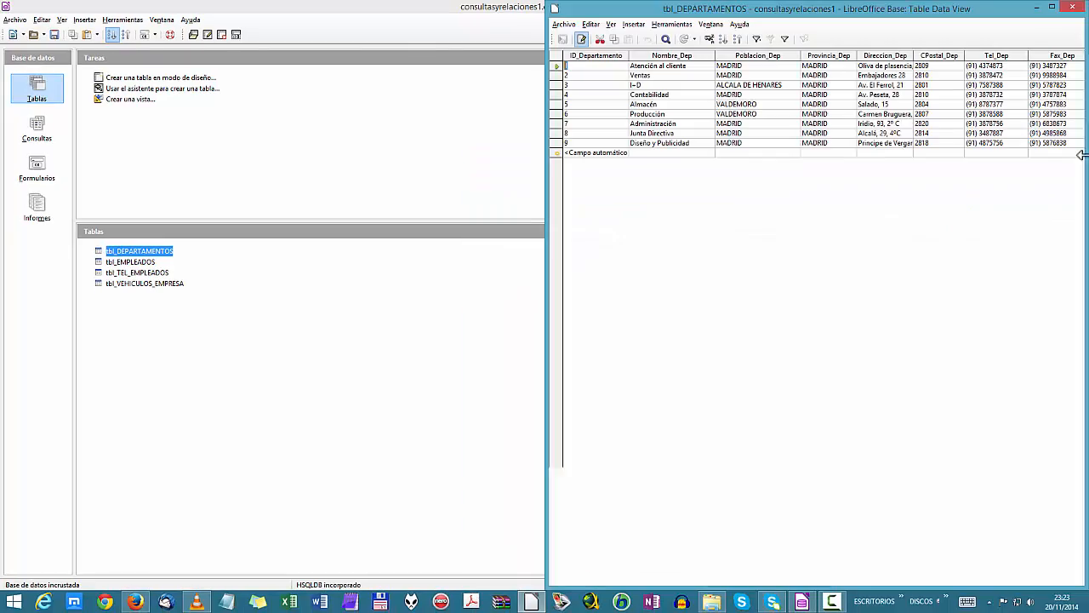
pyautogui.click(123, 267)
pyautogui.click(117, 261)
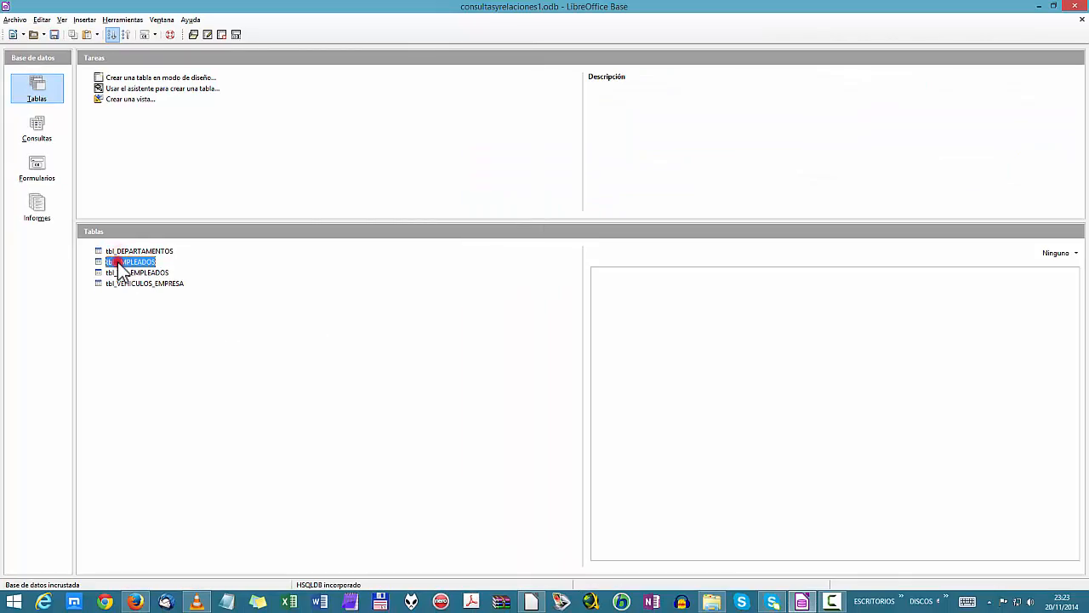
pyautogui.doubleClick(120, 263)
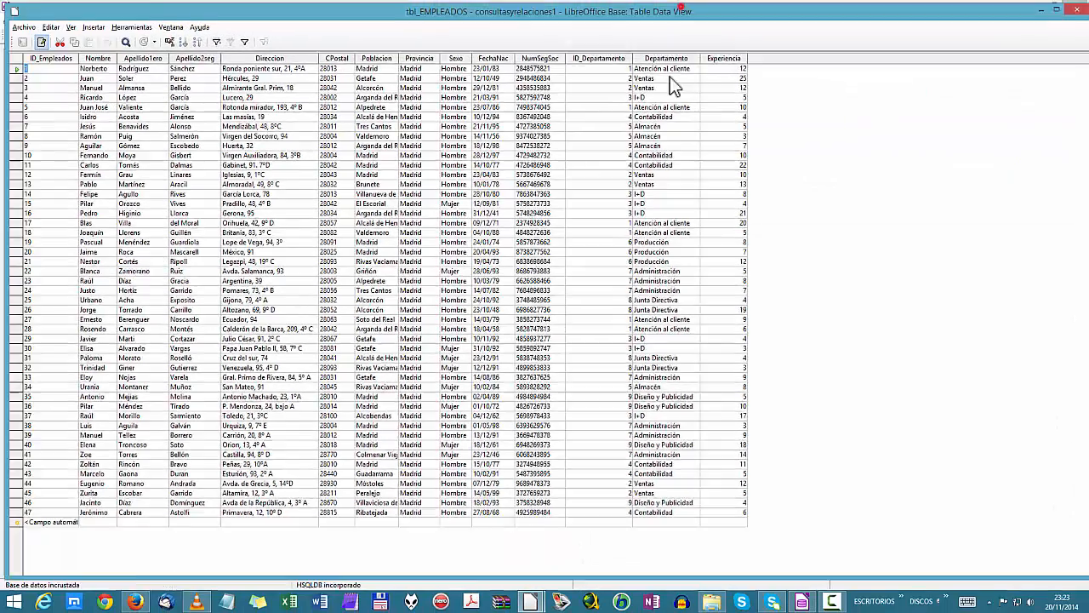
pyautogui.moveTo(685, 9); pyautogui.dragTo(10, 94)
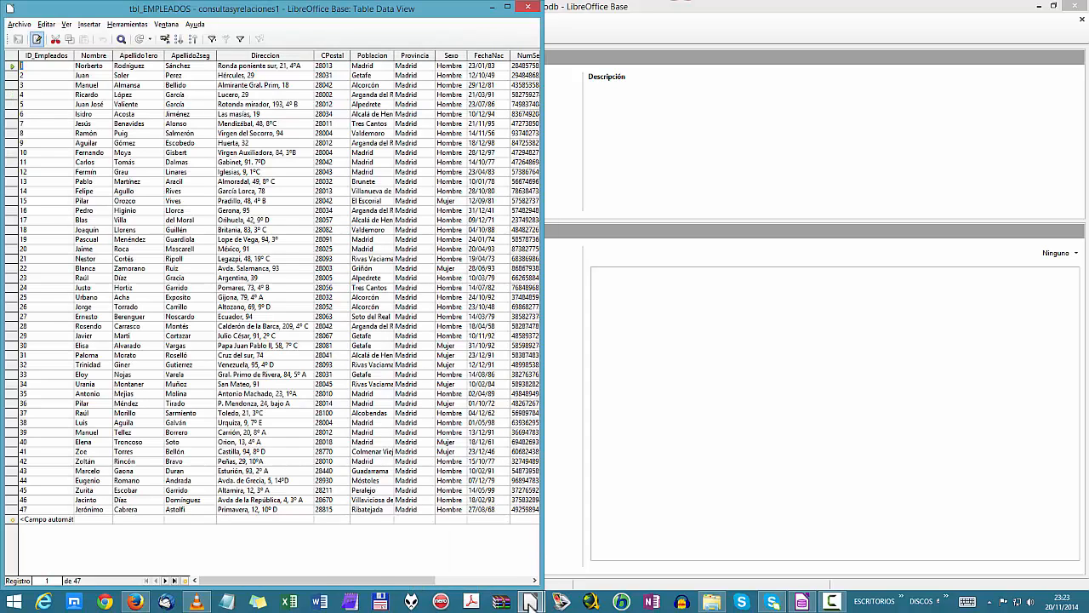
pyautogui.moveTo(525, 583)
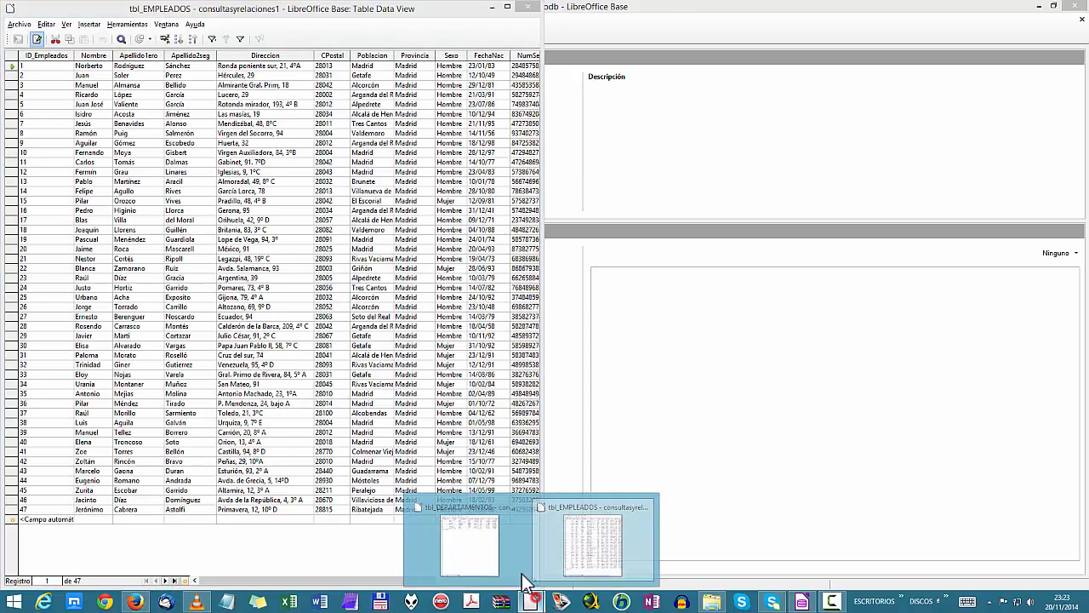
pyautogui.click(481, 558)
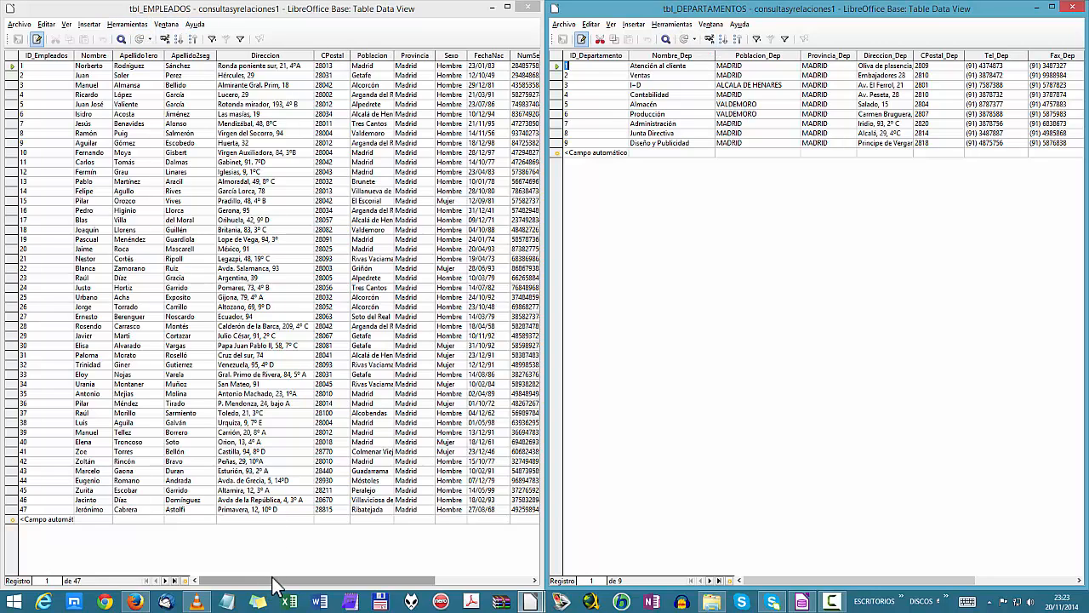
# Step: Compare the ID_Departamento columns of tbl_EMPLEADOS and tbl_DEPARTAMENTOS and highlight the Ventas record in the departments table
pyautogui.moveTo(274, 585); pyautogui.dragTo(353, 585)
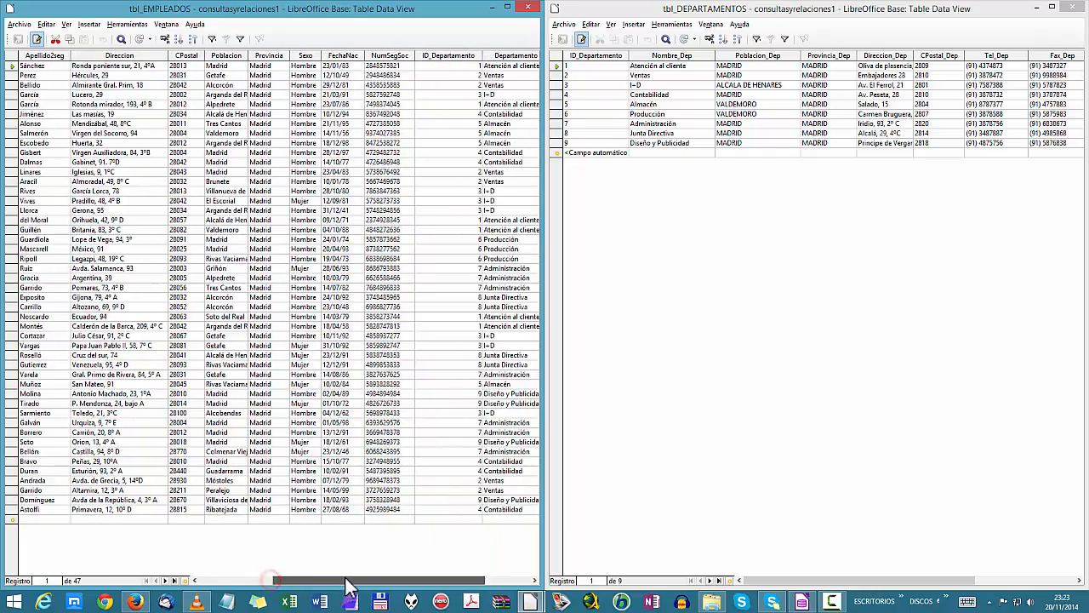
pyautogui.click(437, 58)
pyautogui.click(604, 56)
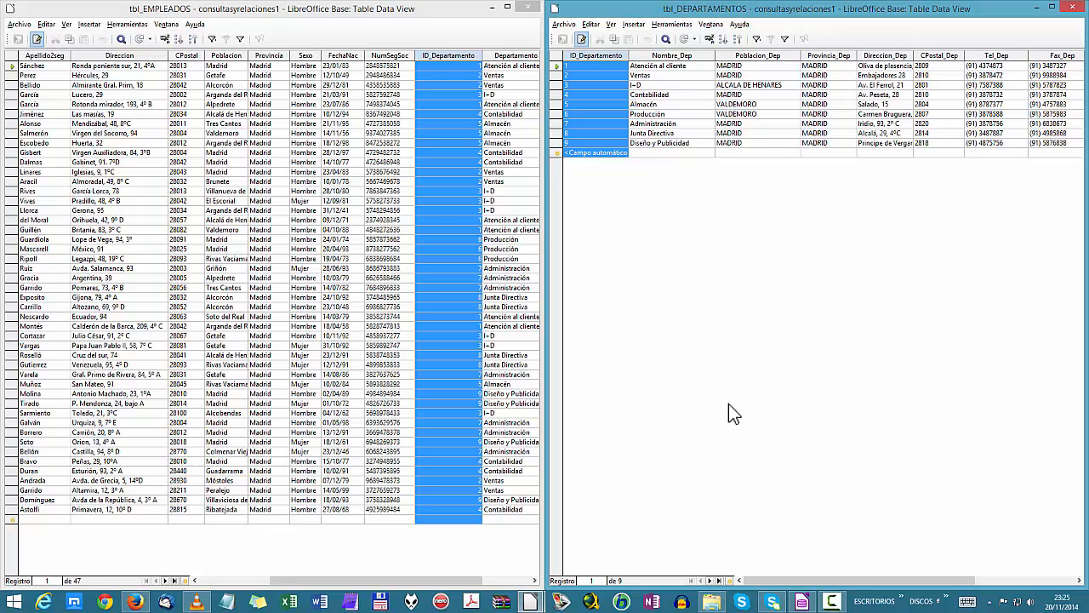
pyautogui.click(656, 75)
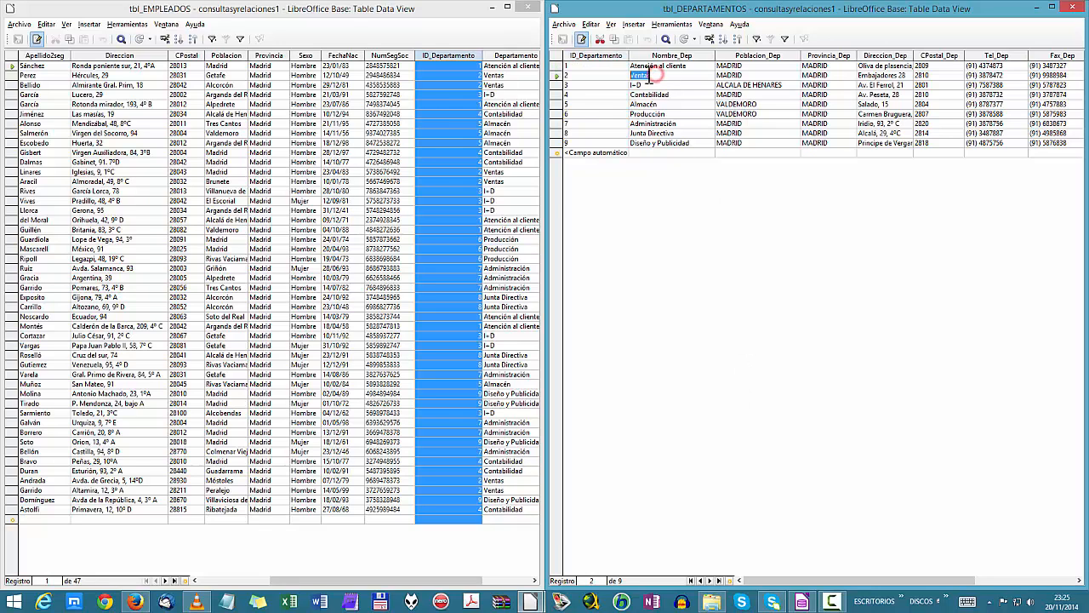
pyautogui.click(556, 75)
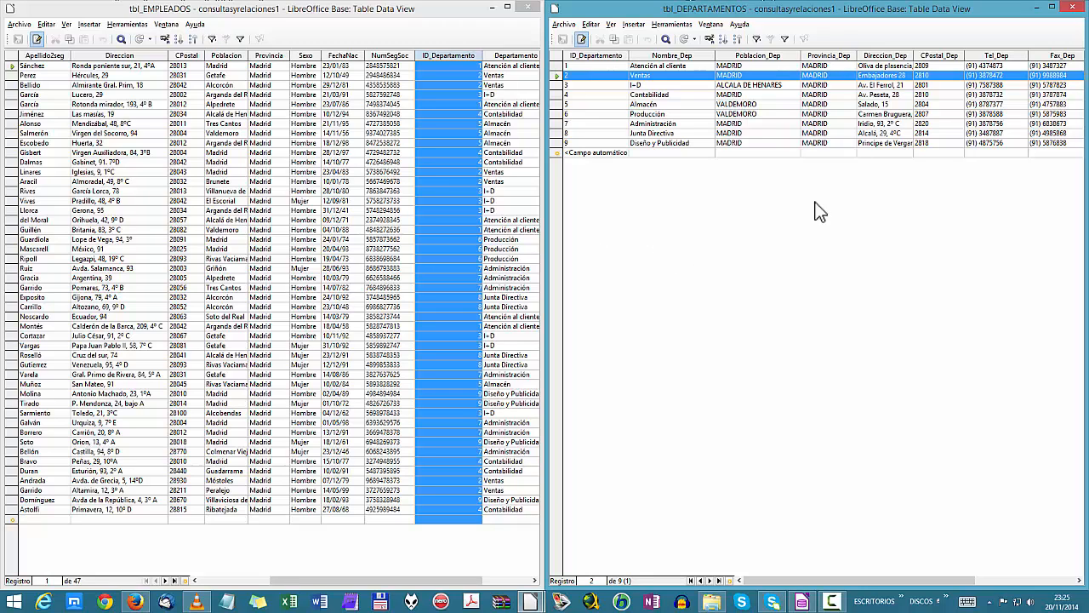
pyautogui.click(874, 218)
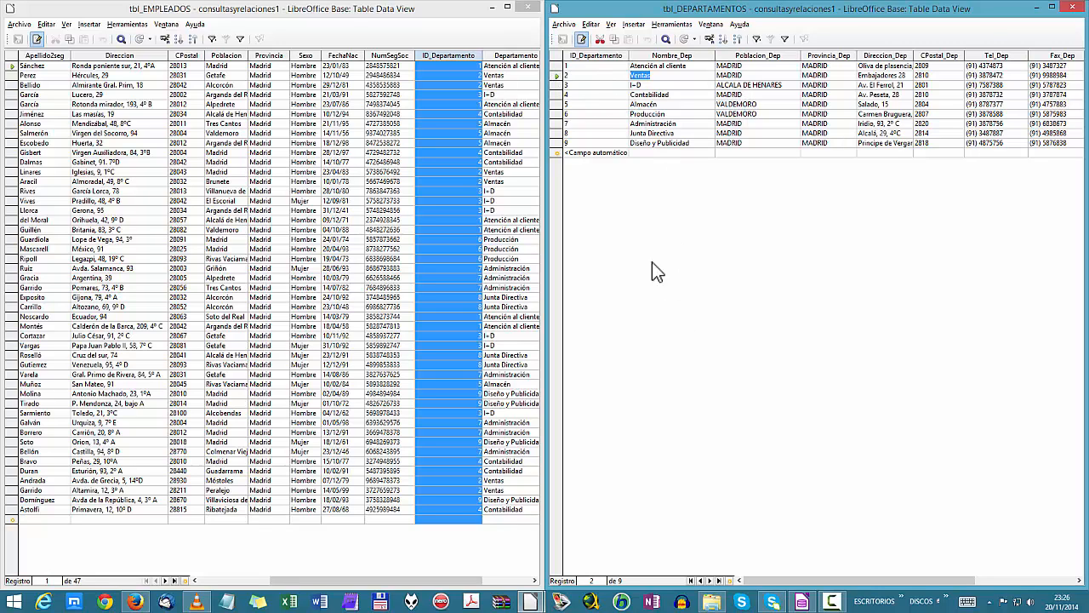
# Step: Check the column options for Departamento in tbl_EMPLEADOS, and close both table windows
pyautogui.moveTo(783, 582); pyautogui.dragTo(739, 588)
pyautogui.click(510, 56)
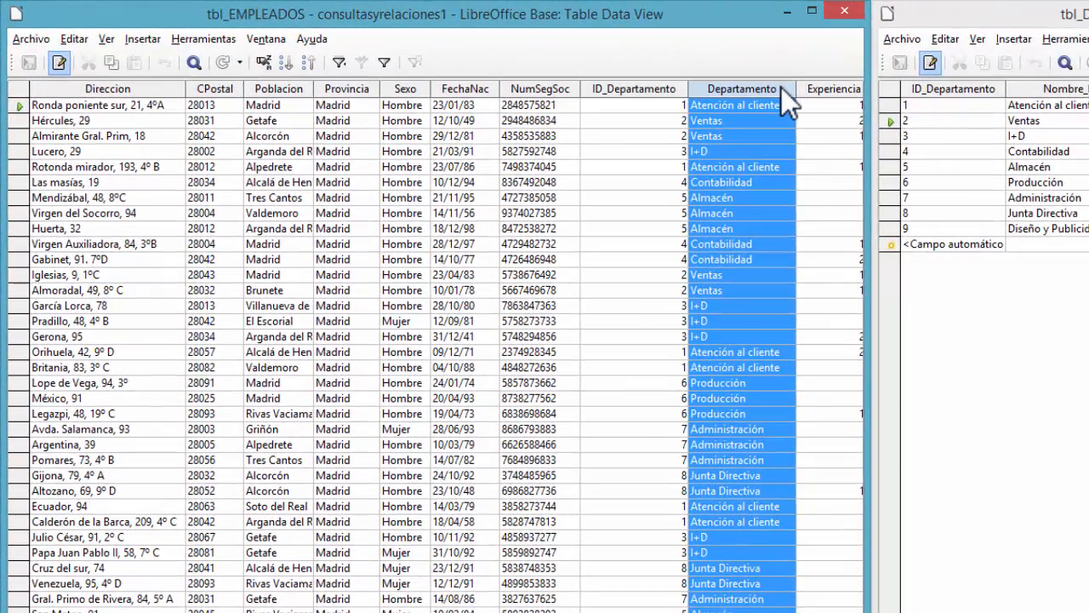
pyautogui.rightClick(781, 88)
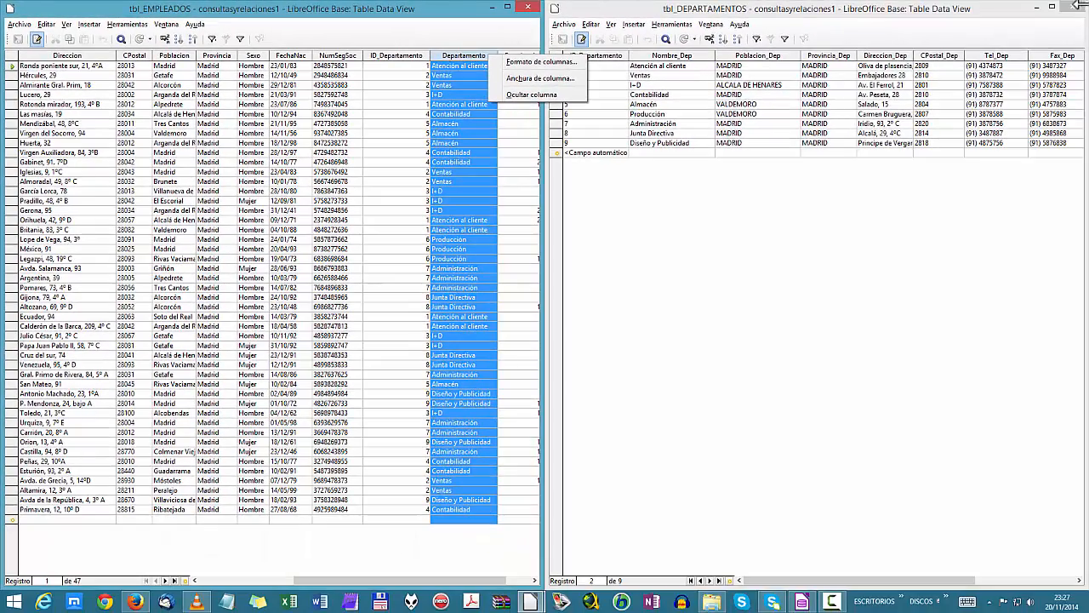
pyautogui.click(1075, 6)
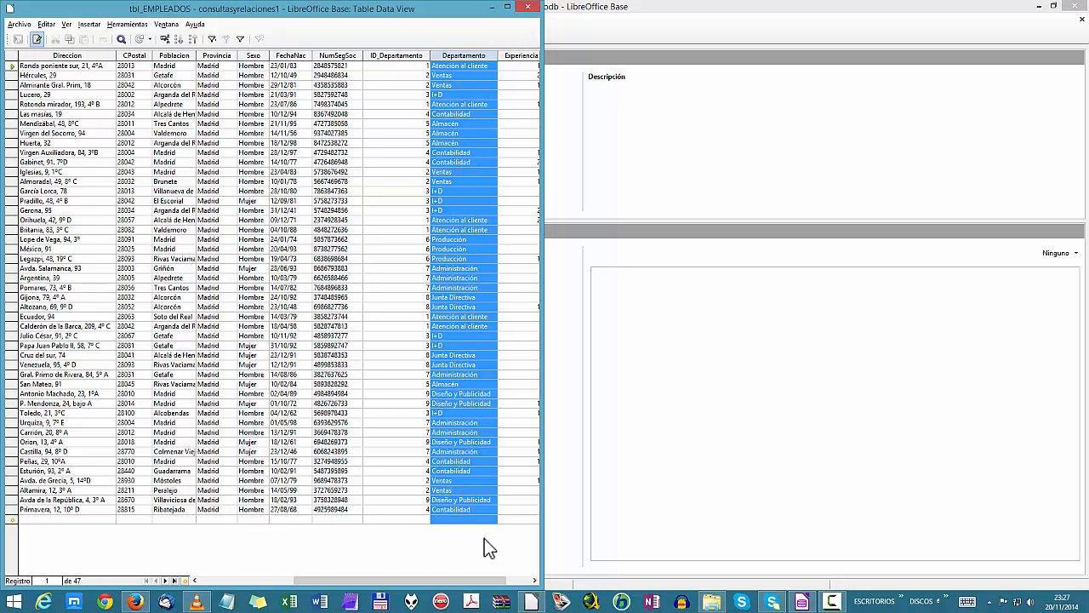
pyautogui.click(537, 10)
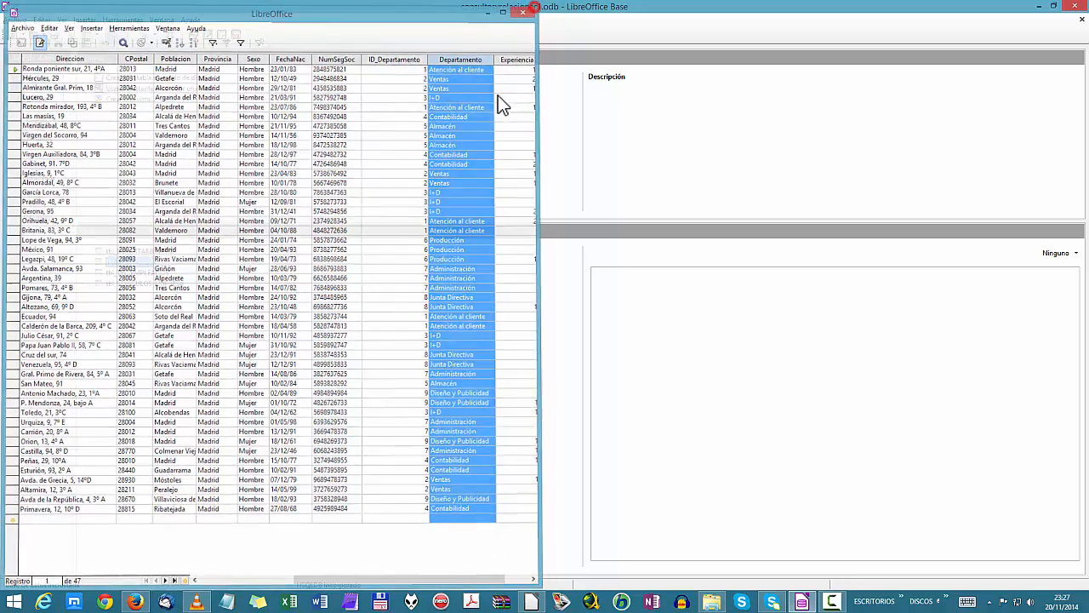
# Step: Reopen tbl_EMPLEADOS full screen and look through the options offered for its Departamento column
pyautogui.doubleClick(206, 370)
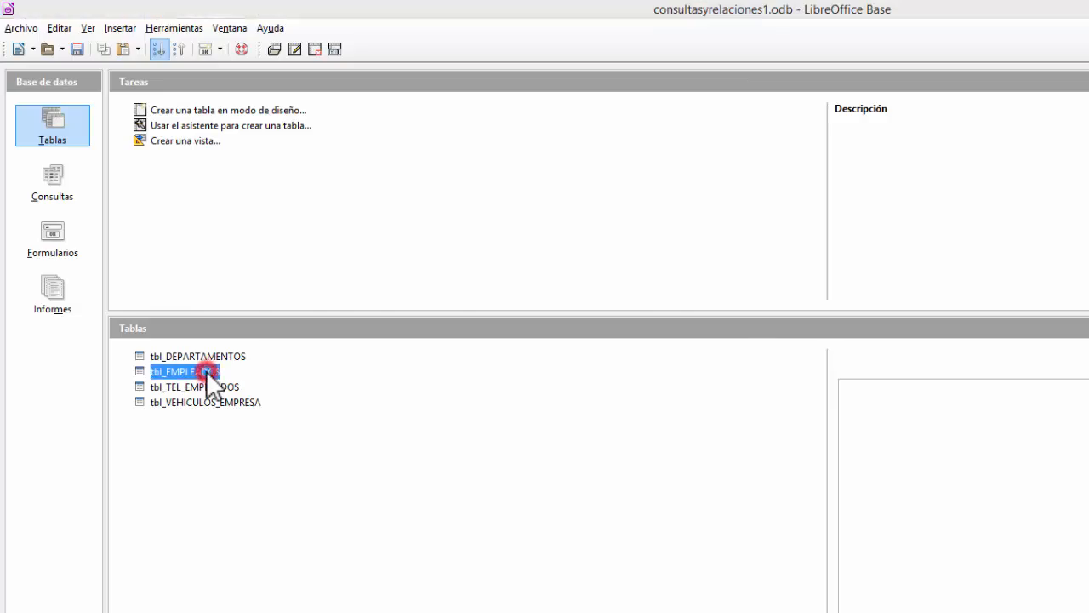
pyautogui.click(720, 10)
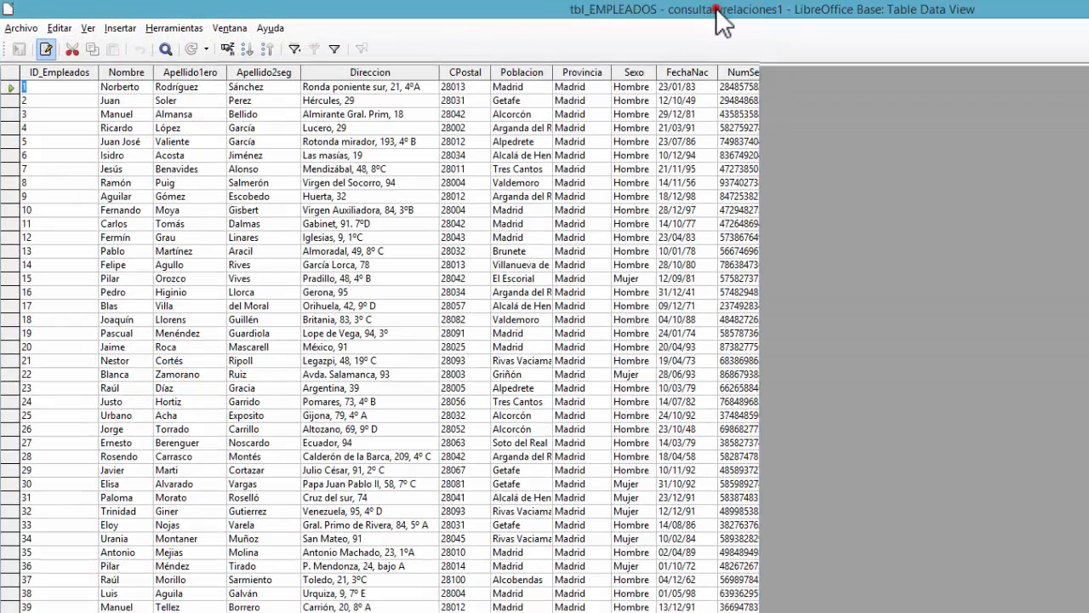
pyautogui.click(917, 76)
pyautogui.rightClick(916, 75)
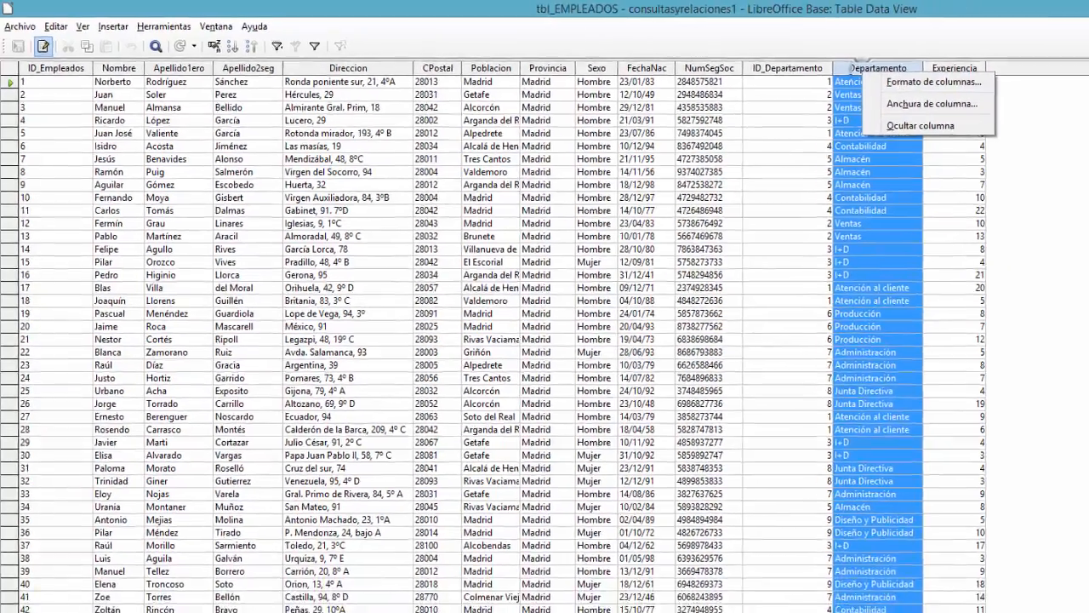
pyautogui.click(1088, 118)
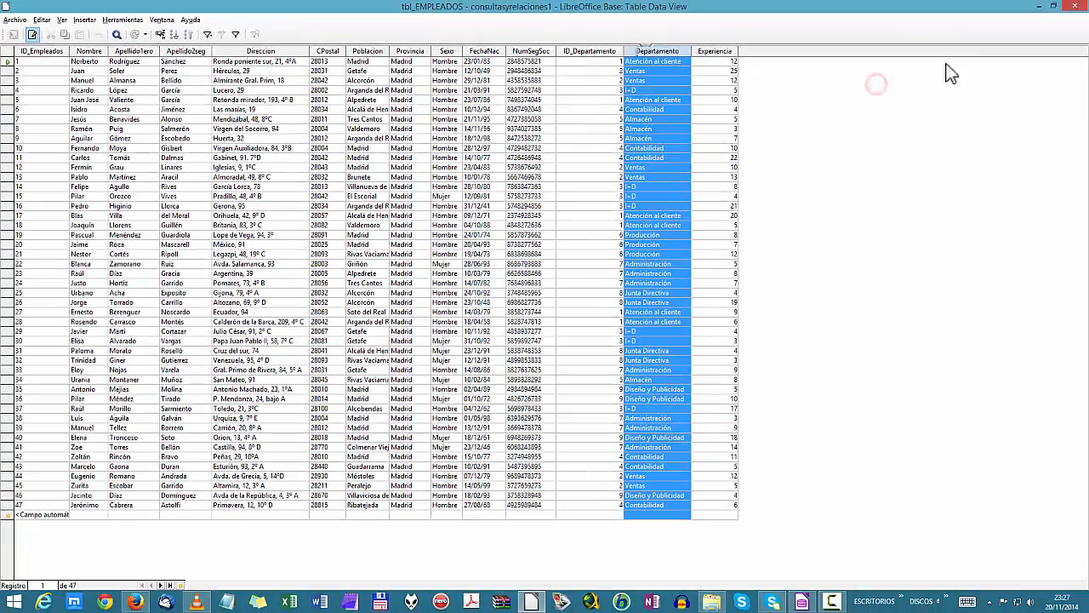
# Step: Close the data view of tbl_EMPLEADOS and open the table for editing in design view
pyautogui.click(1071, 6)
pyautogui.rightClick(137, 264)
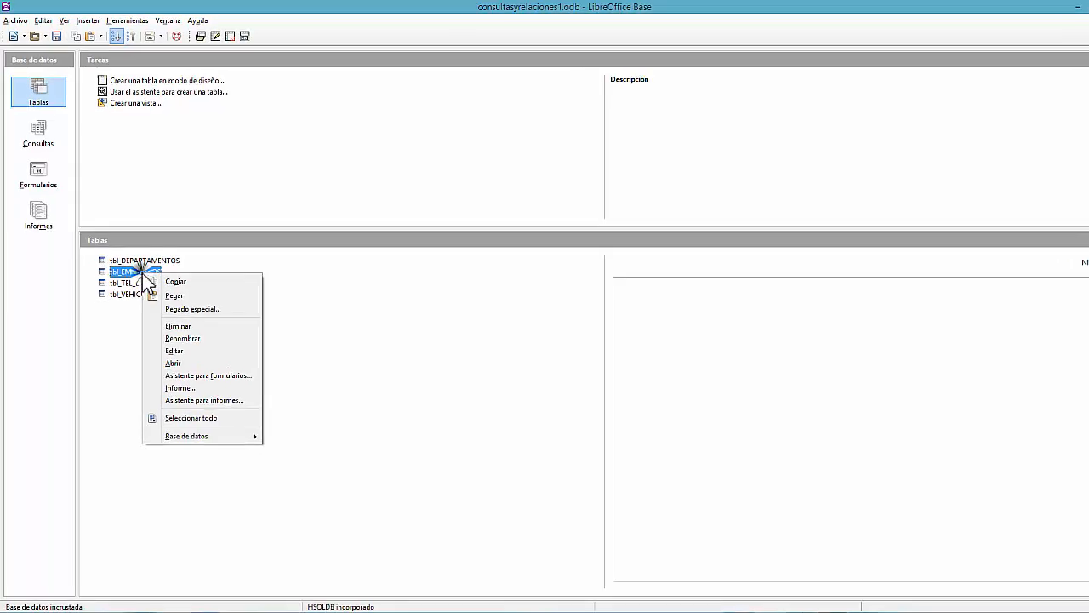
pyautogui.click(205, 335)
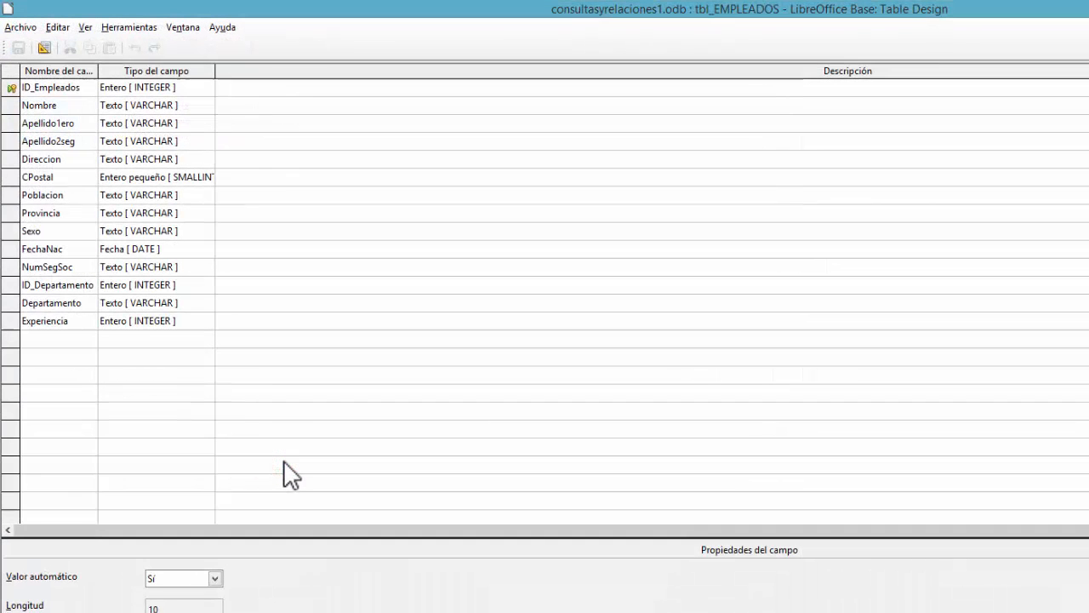
# Step: Delete the Departamento field from the design of tbl_EMPLEADOS and check the table's data view
pyautogui.click(10, 305)
pyautogui.rightClick(11, 304)
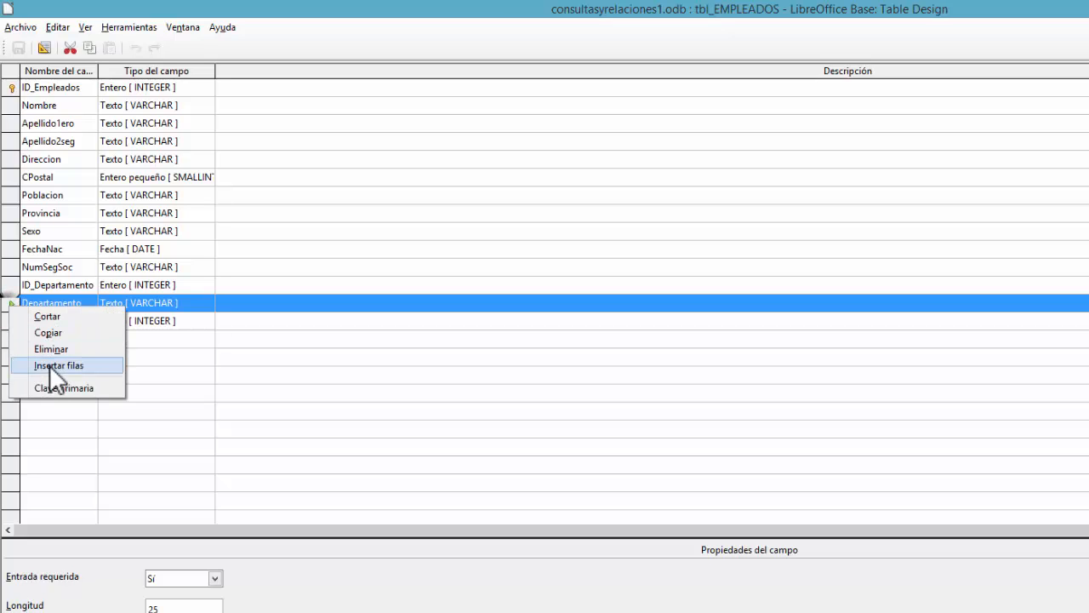
pyautogui.click(49, 348)
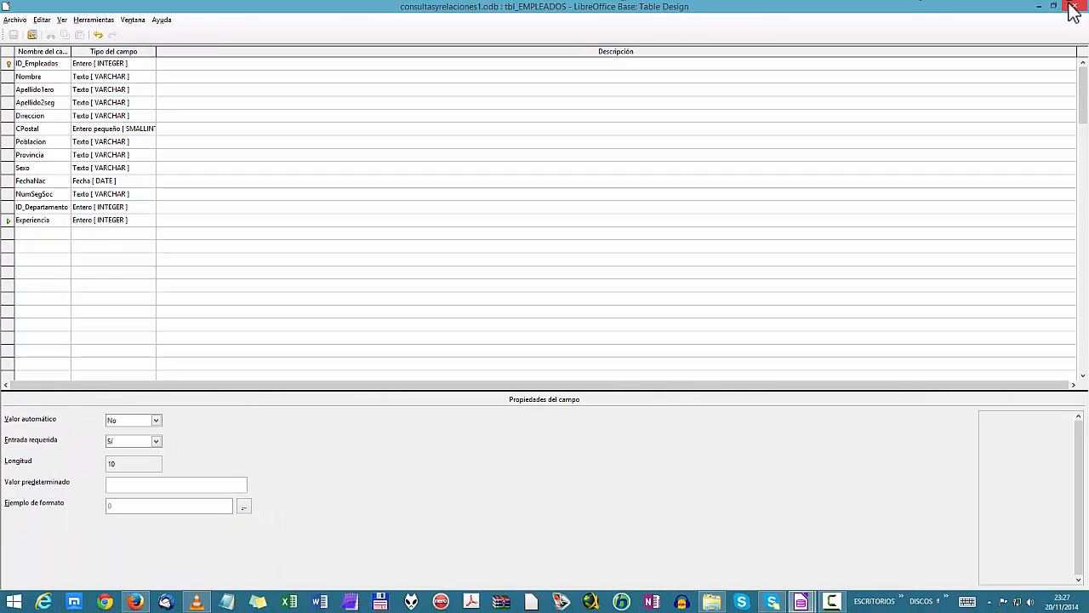
pyautogui.click(1072, 7)
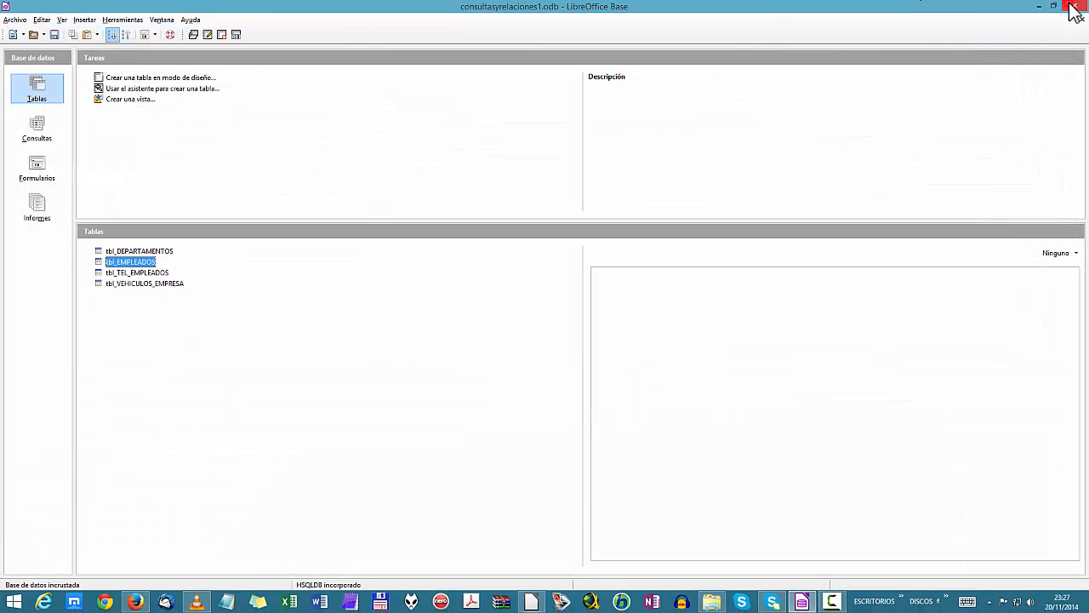
pyautogui.doubleClick(136, 261)
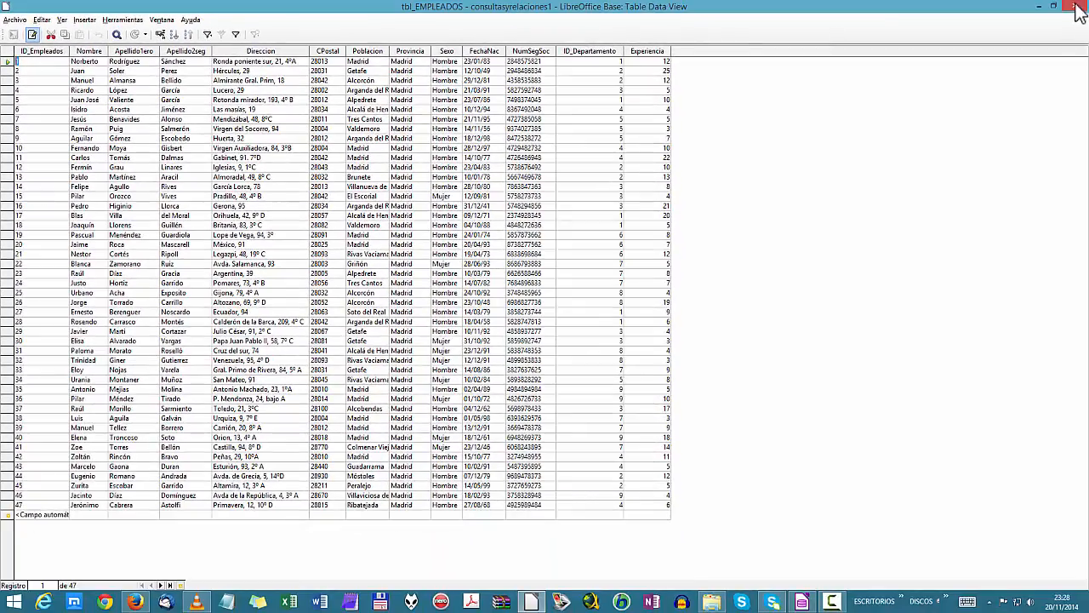
pyautogui.click(1078, 7)
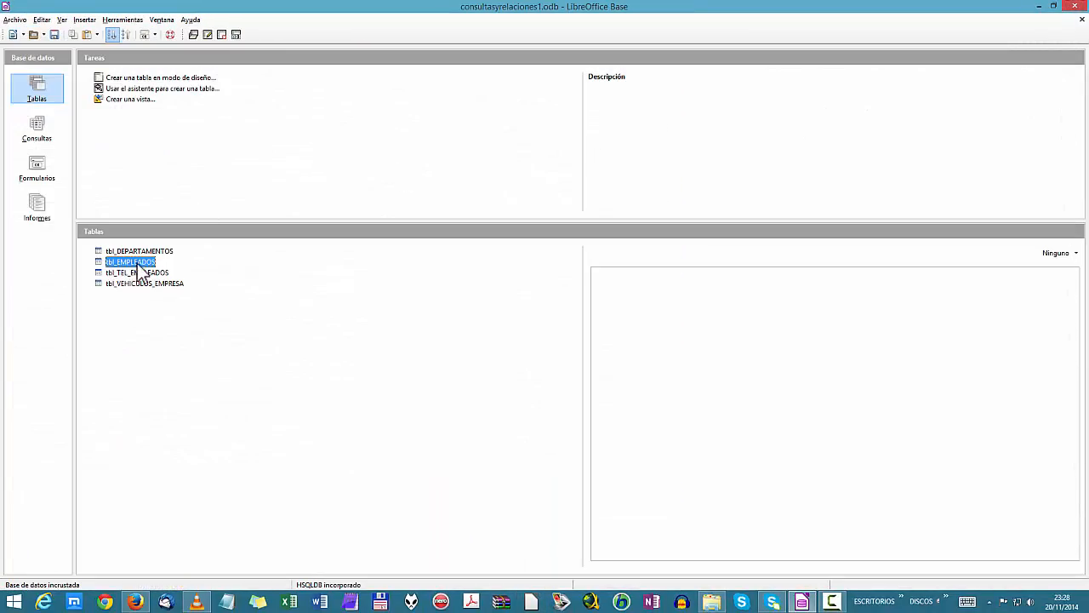
# Step: Open tbl_EMPLEADOS and tbl_DEPARTAMENTOS in data view and arrange them side by side, with the employees on the left half
pyautogui.doubleClick(137, 263)
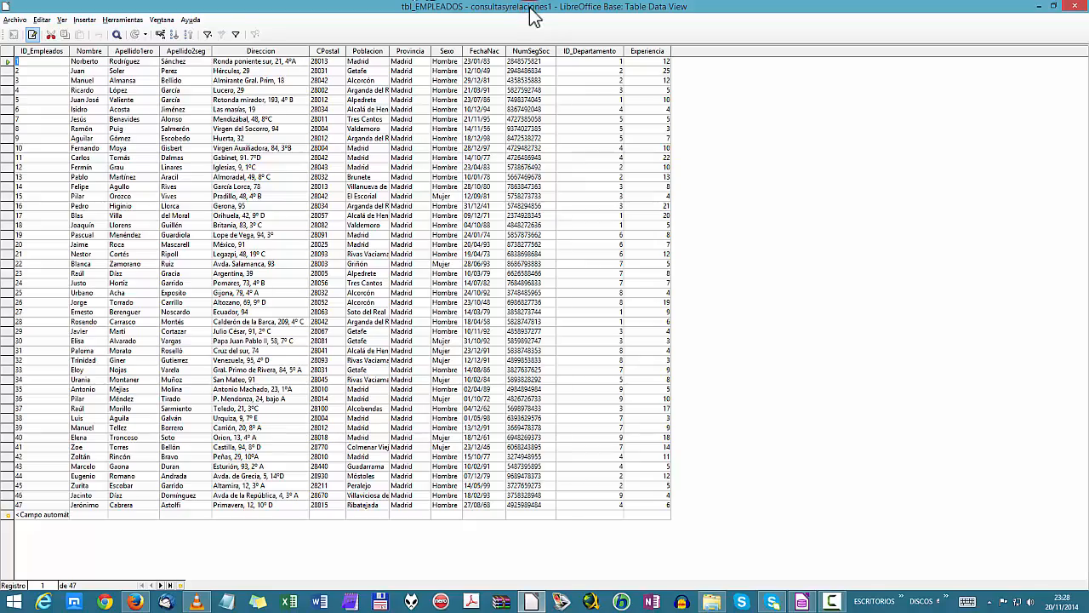
pyautogui.moveTo(535, 8); pyautogui.dragTo(2, 271)
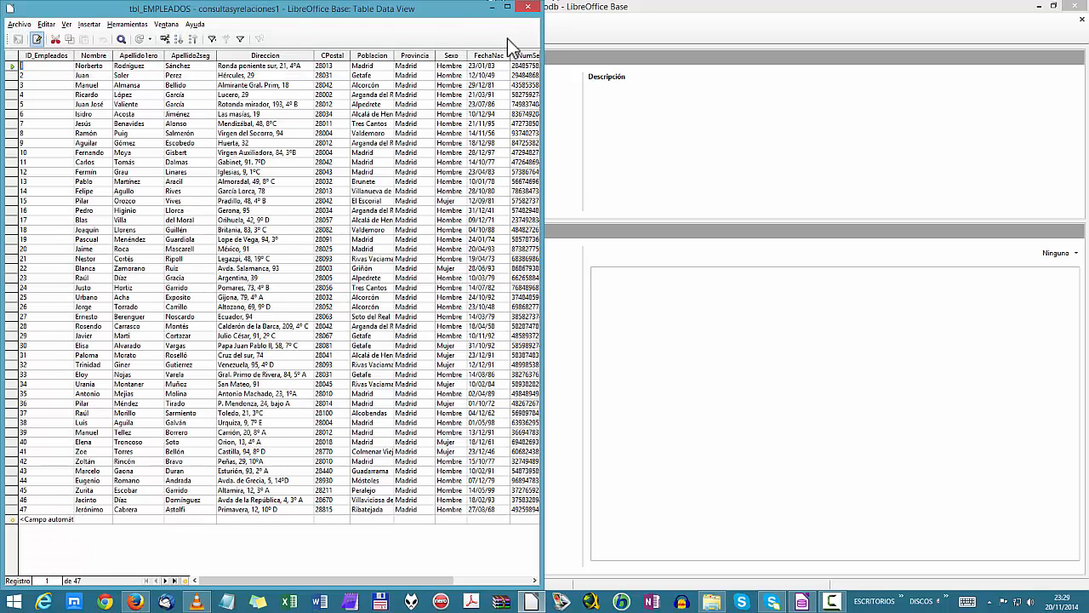
pyautogui.click(492, 5)
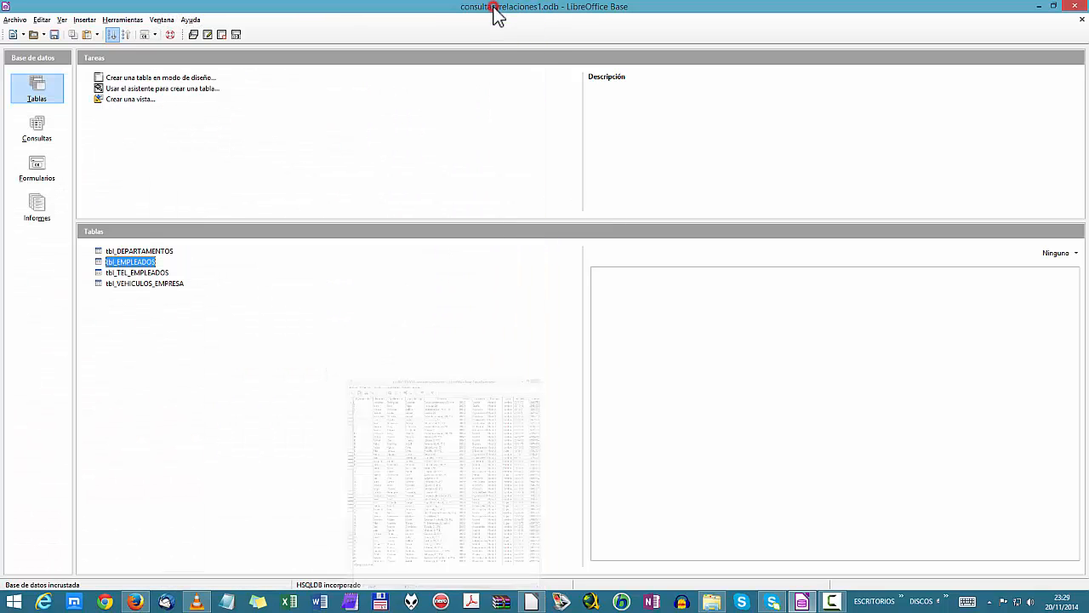
pyautogui.click(532, 601)
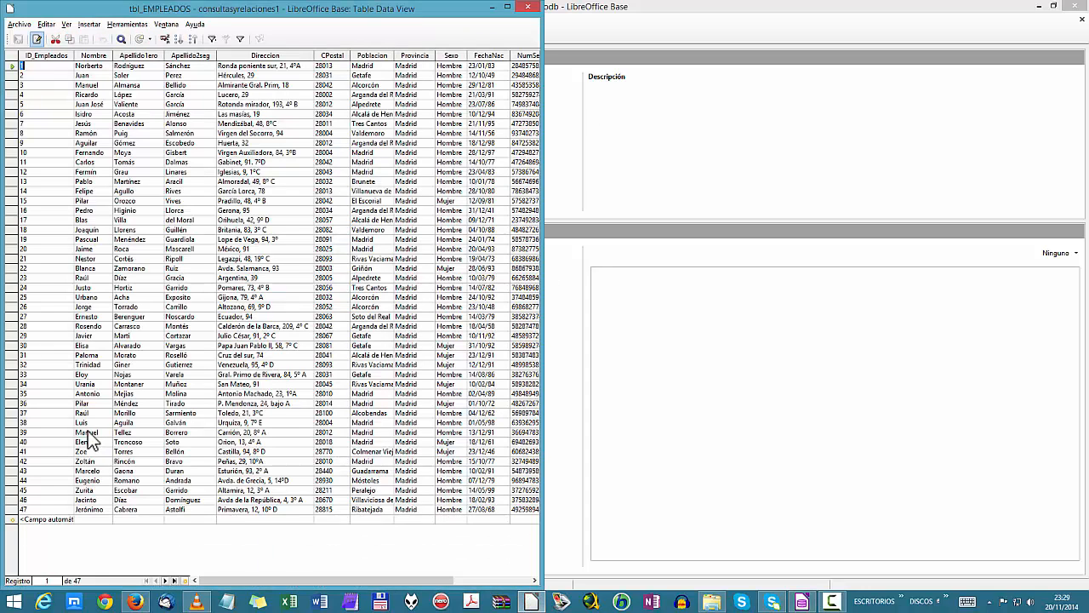
pyautogui.click(600, 18)
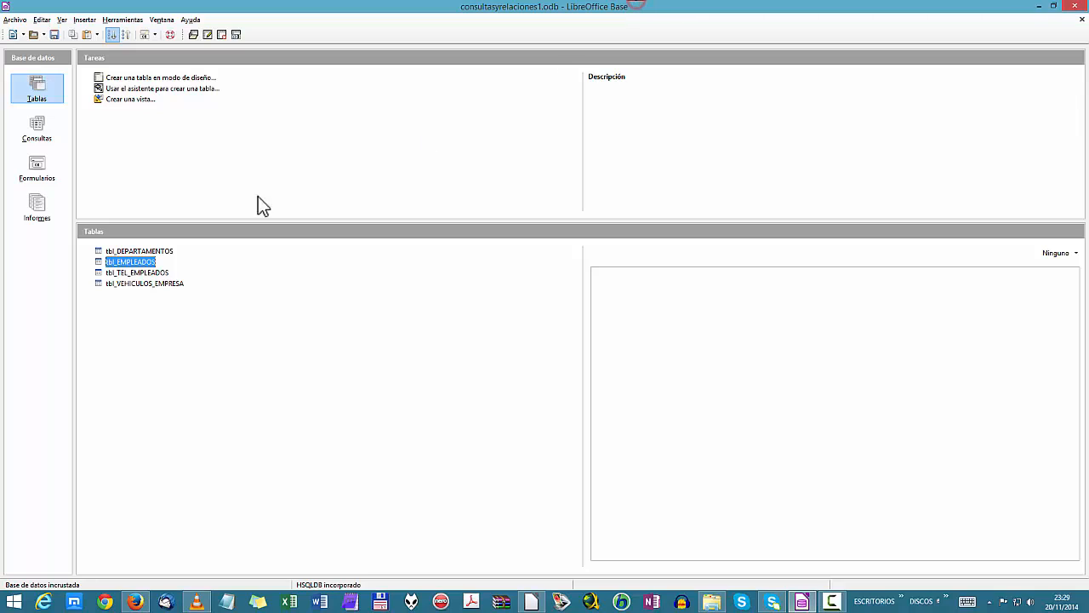
pyautogui.doubleClick(137, 251)
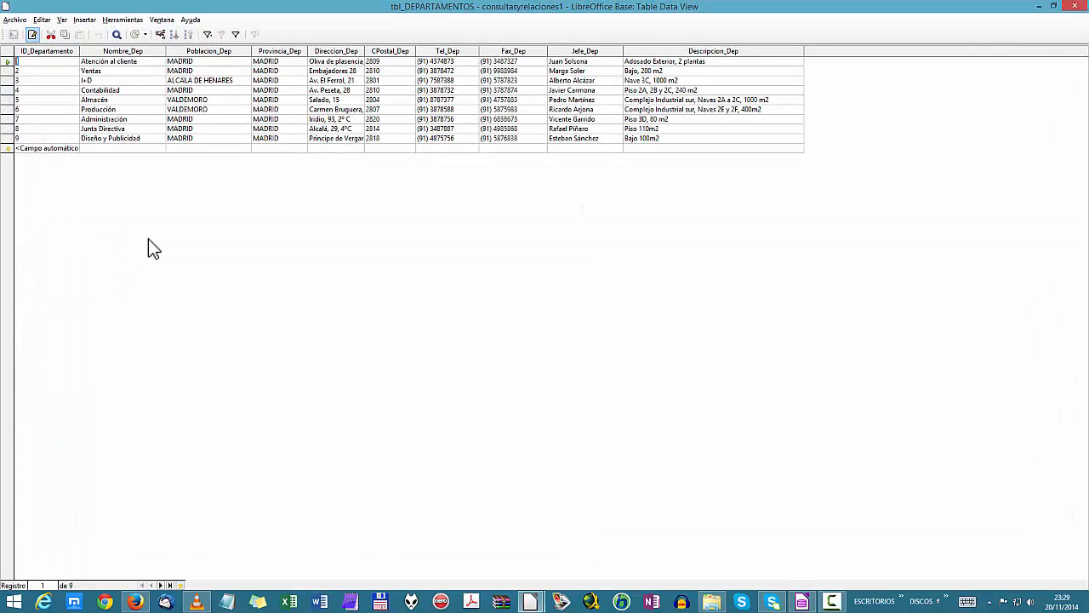
pyautogui.moveTo(469, 11); pyautogui.dragTo(1088, 256)
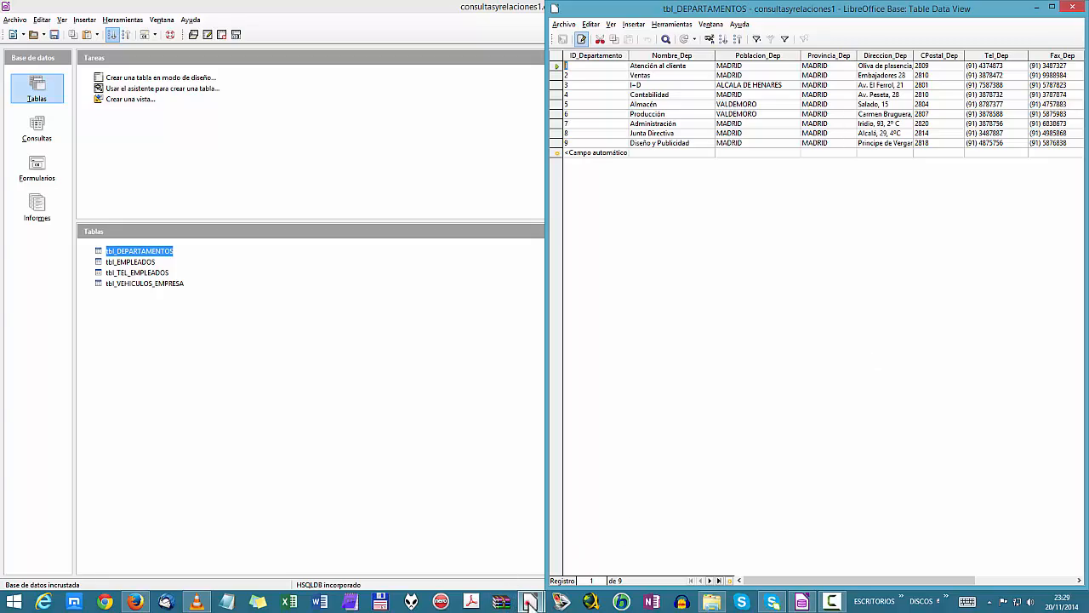
pyautogui.moveTo(523, 596)
pyautogui.click(509, 558)
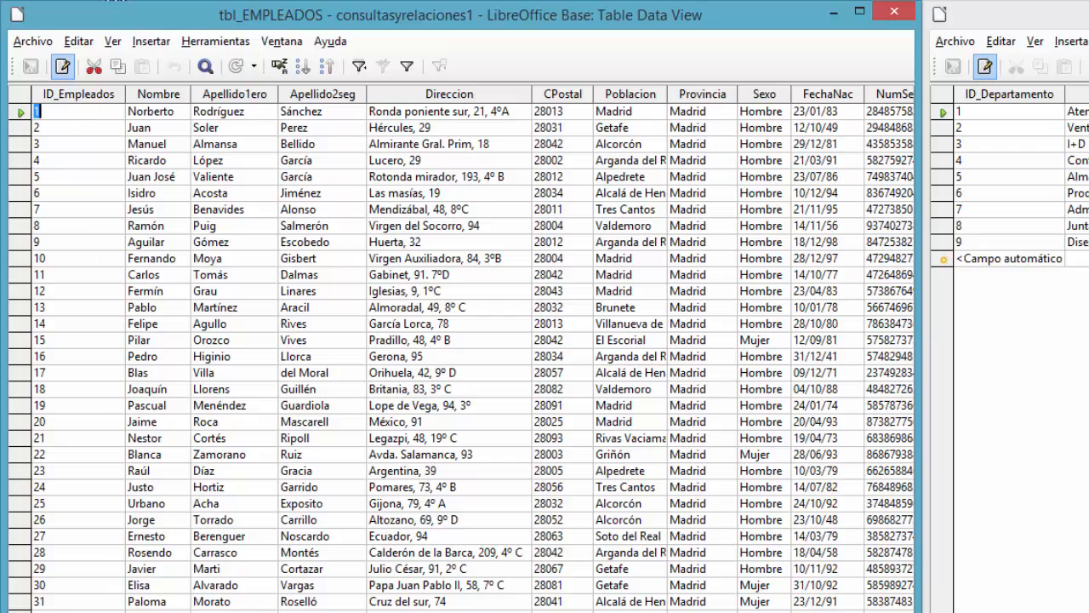
# Step: Highlight employee record 2 and the Ventas department record, and compare their ID_Departamento values
pyautogui.hscroll(3, 460, 349)
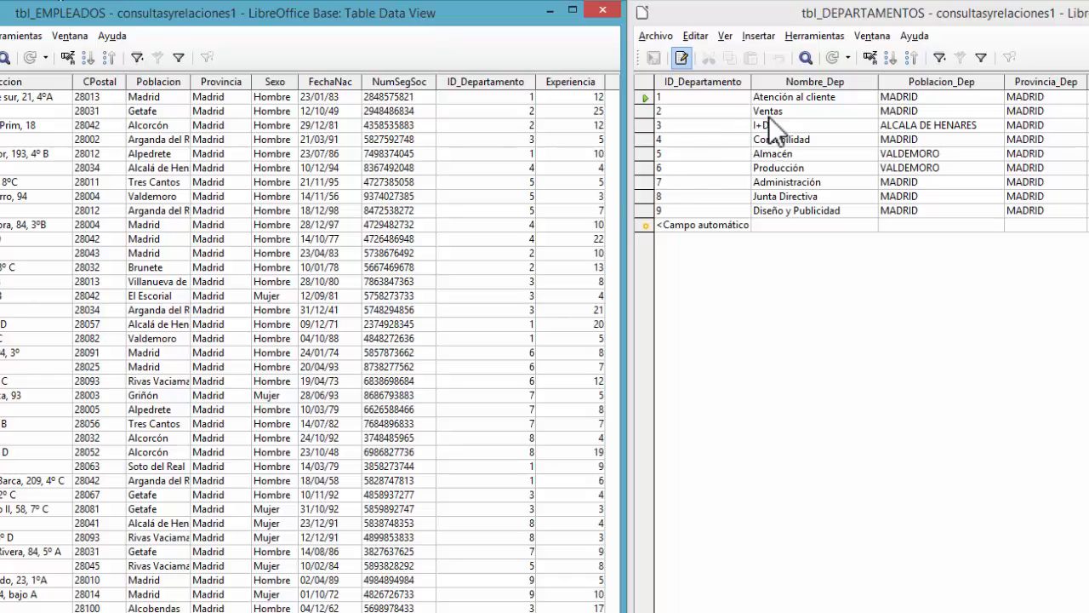
pyautogui.click(521, 110)
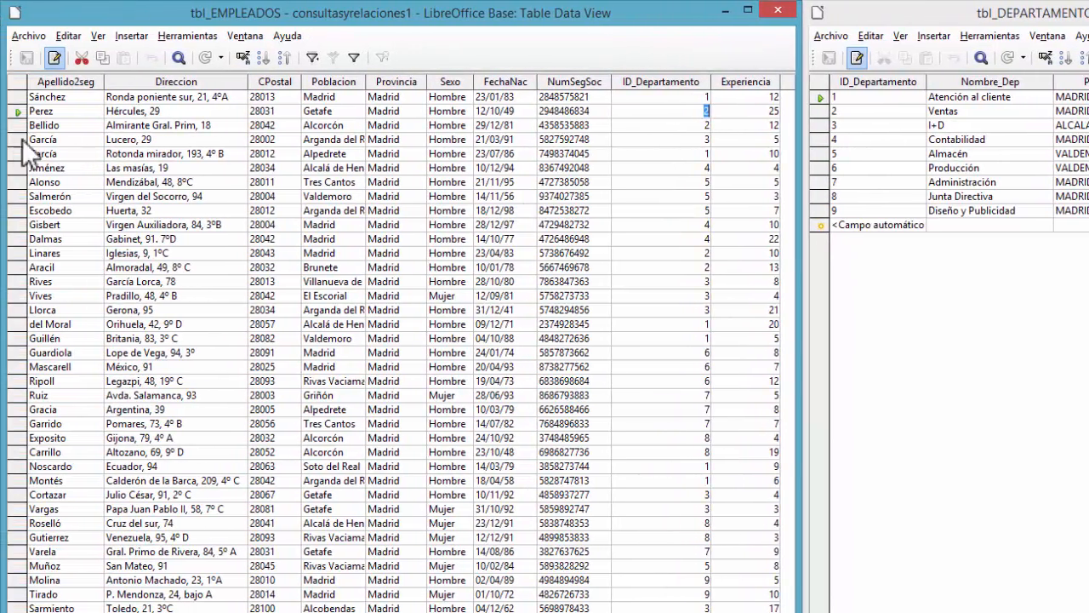
pyautogui.hscroll(-3, 400, 341)
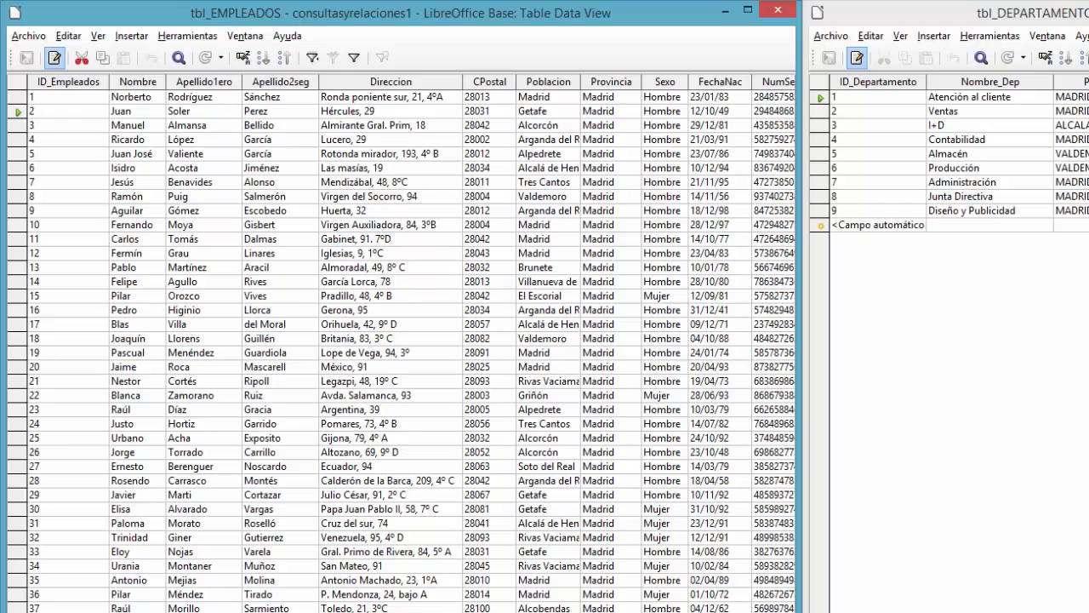
pyautogui.click(14, 111)
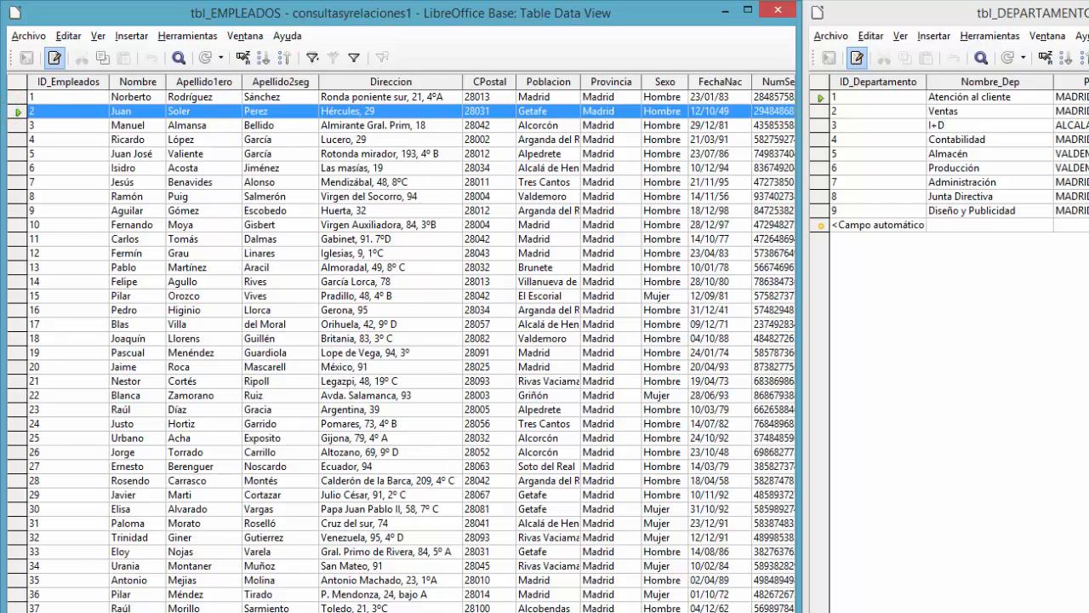
pyautogui.hscroll(3, 400, 341)
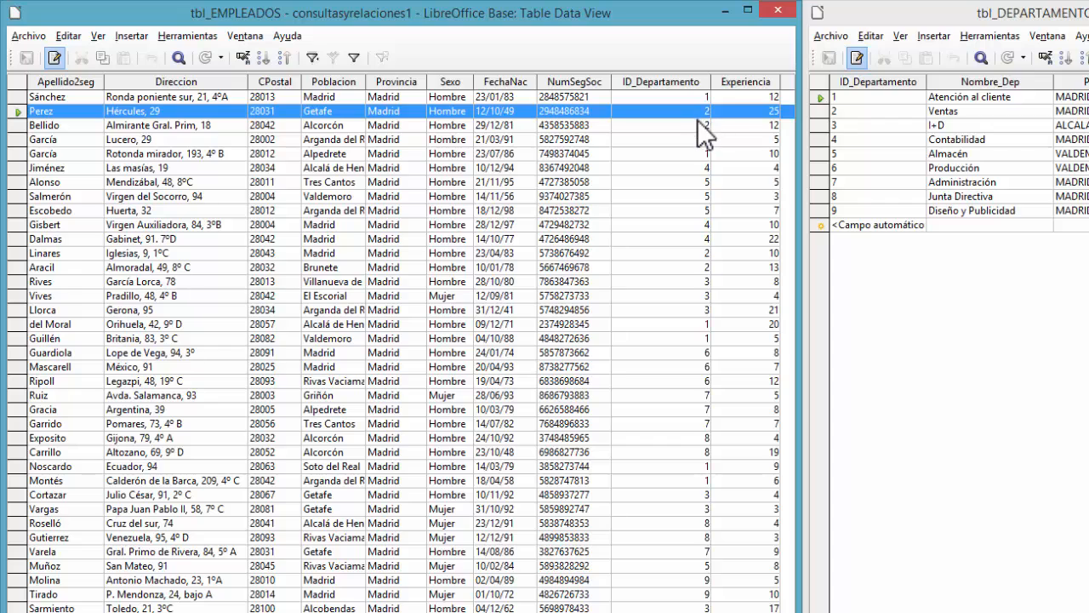
pyautogui.click(821, 113)
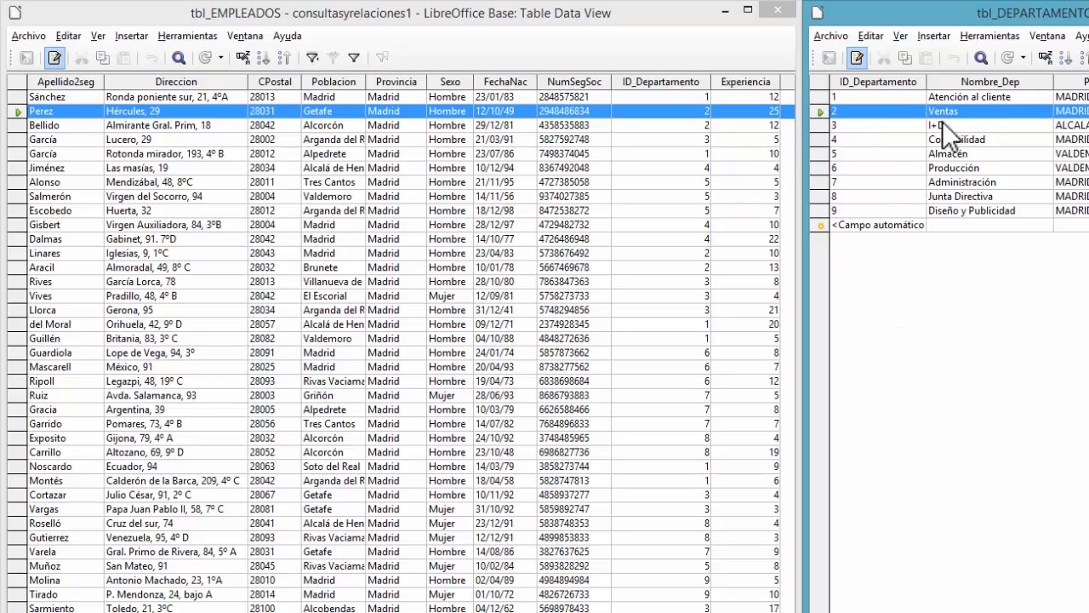
pyautogui.click(590, 140)
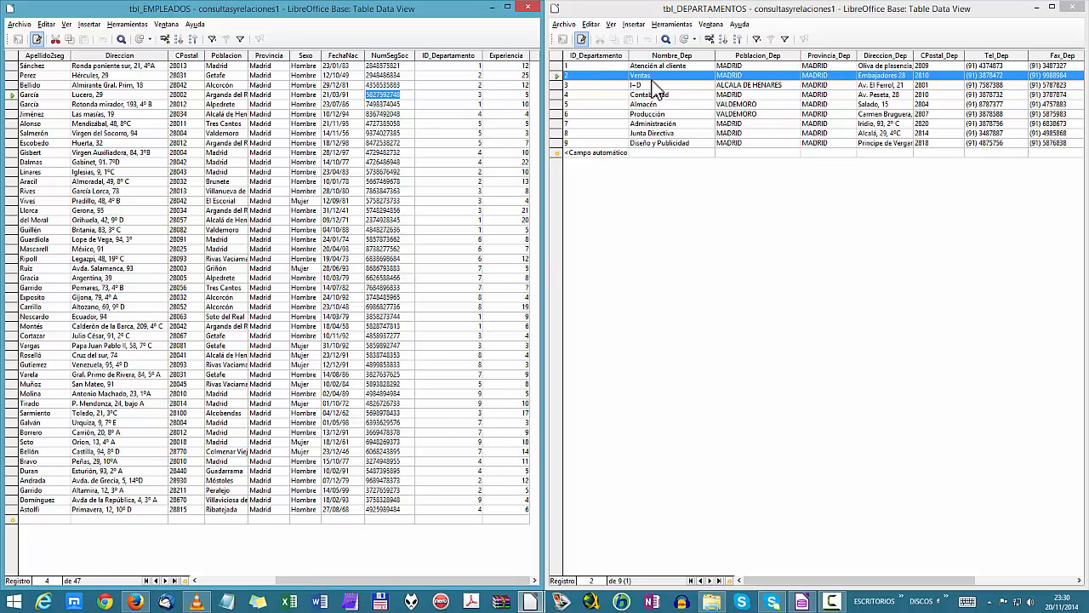
# Step: With the Ventas department highlighted, select employee records 2 and 3 together and examine their ID_Departamento values
pyautogui.click(558, 76)
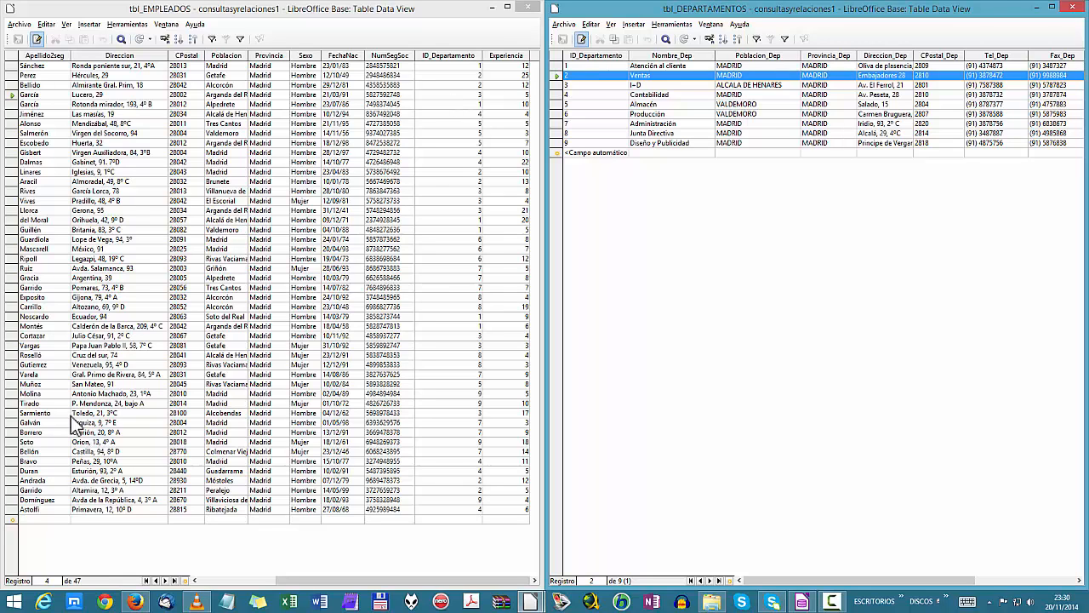
pyautogui.moveTo(280, 586); pyautogui.dragTo(207, 586)
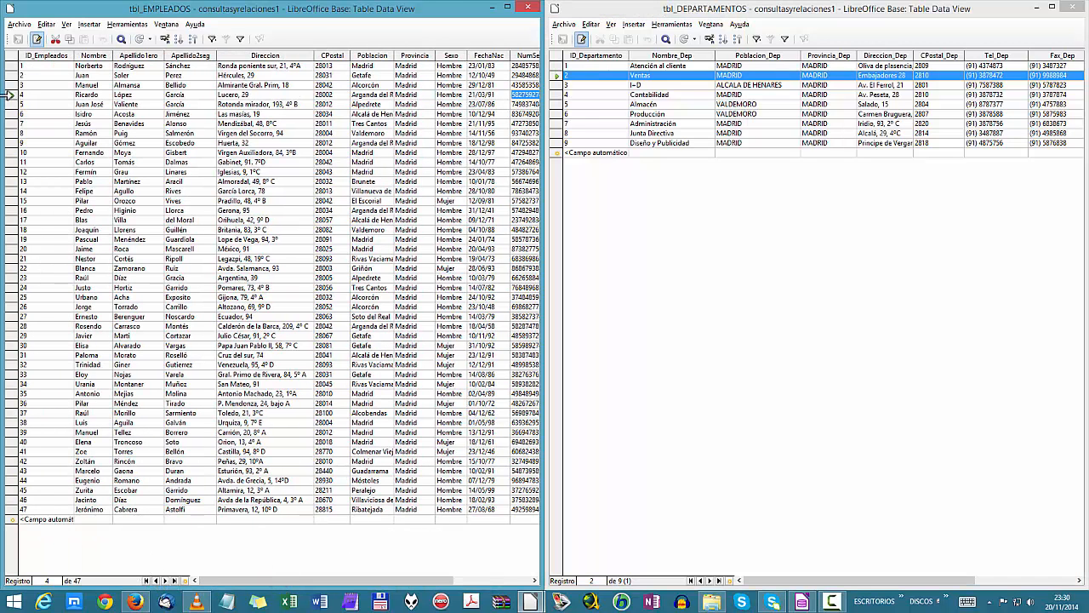
pyautogui.click(12, 75)
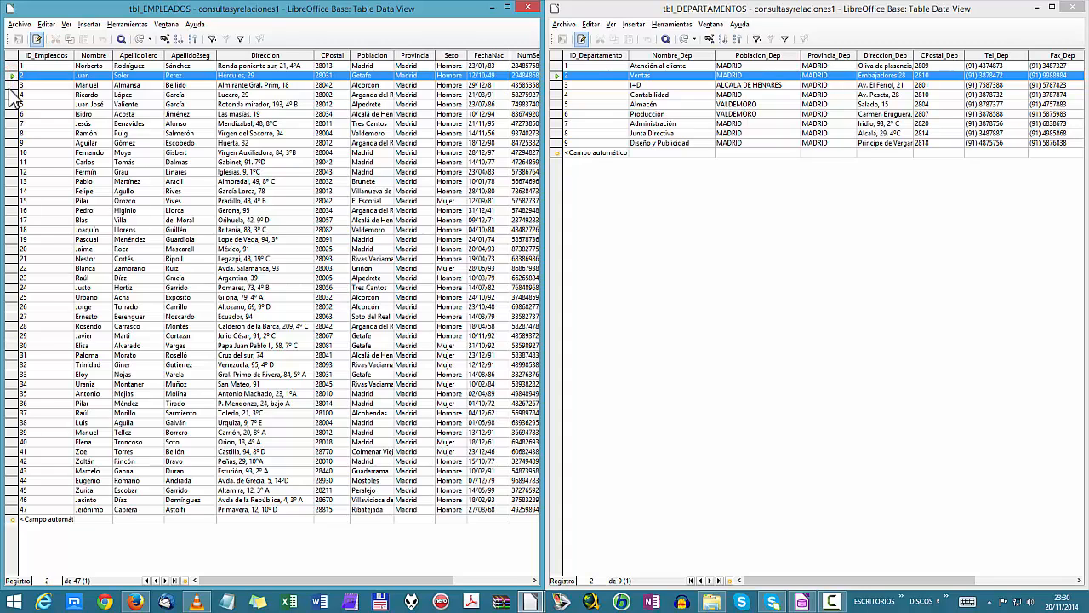
pyautogui.keyDown('shift'); pyautogui.click(10, 85); pyautogui.keyUp('shift')
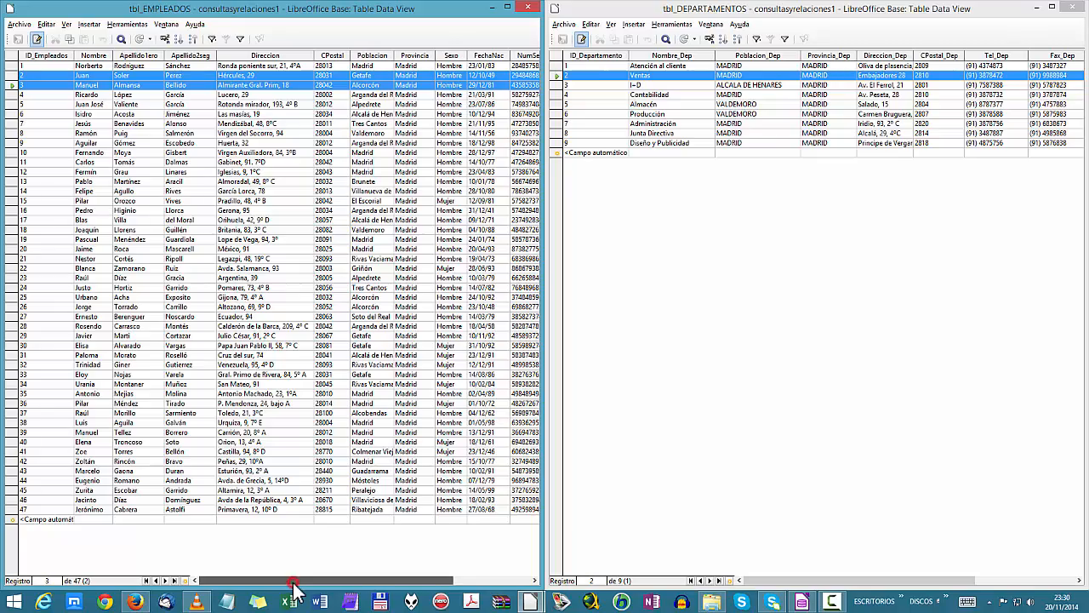
pyautogui.moveTo(293, 584); pyautogui.dragTo(402, 583)
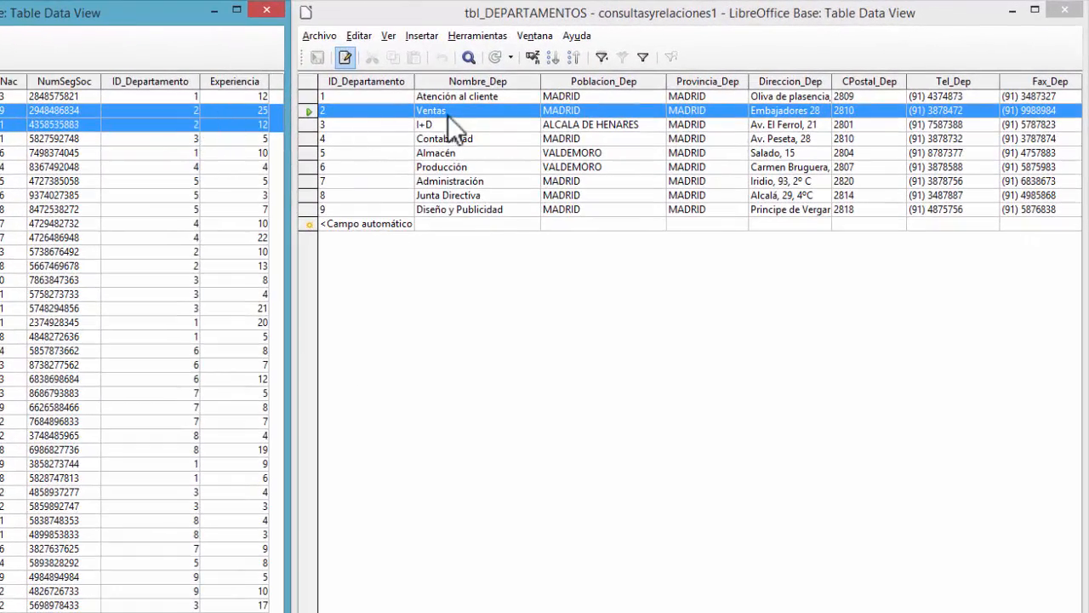
# Step: Select employee records 12 and 13 together and examine their ID_Departamento values against the Ventas department
pyautogui.click(6, 252)
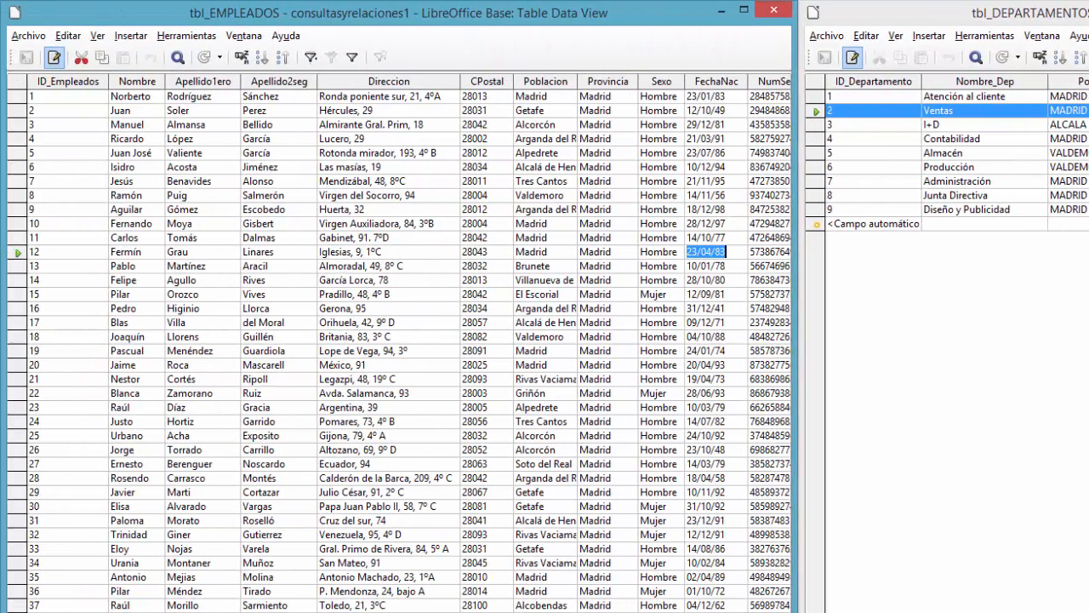
pyautogui.click(19, 252)
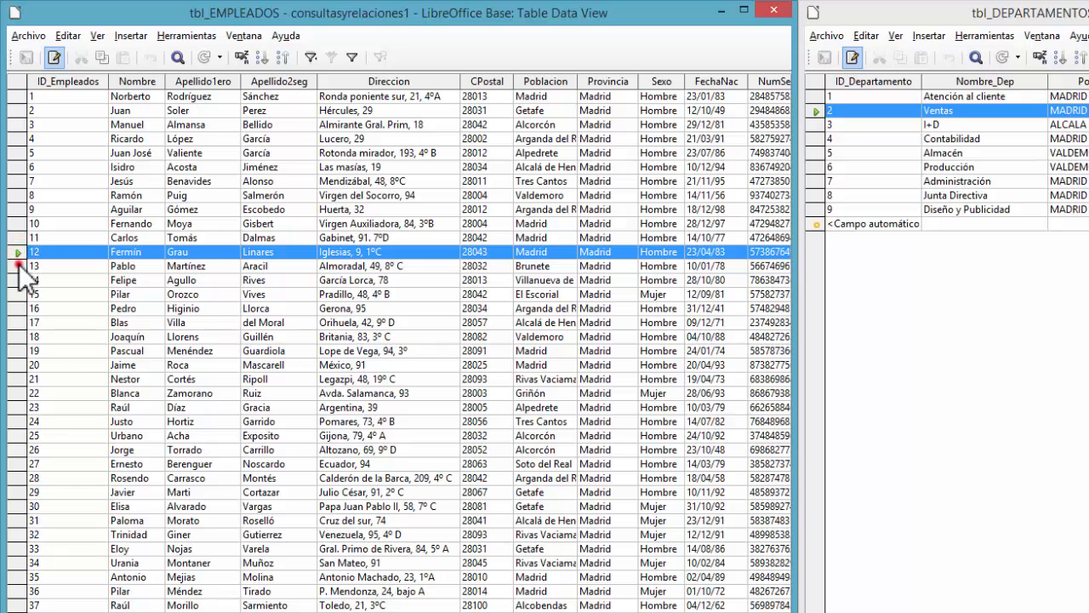
pyautogui.keyDown('shift'); pyautogui.click(18, 266); pyautogui.keyUp('shift')
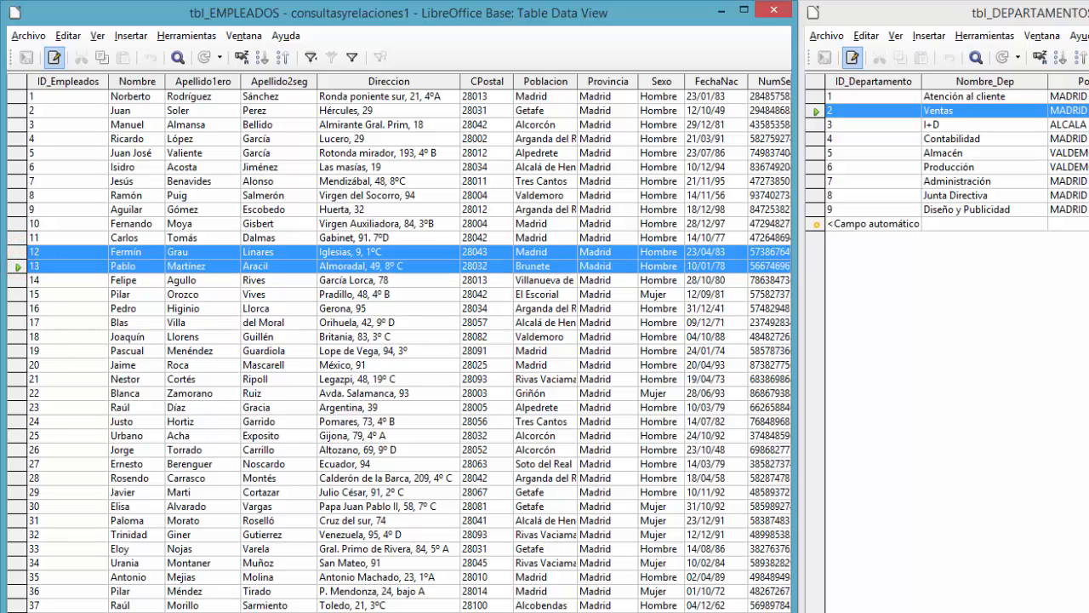
pyautogui.hscroll(3, 398, 340)
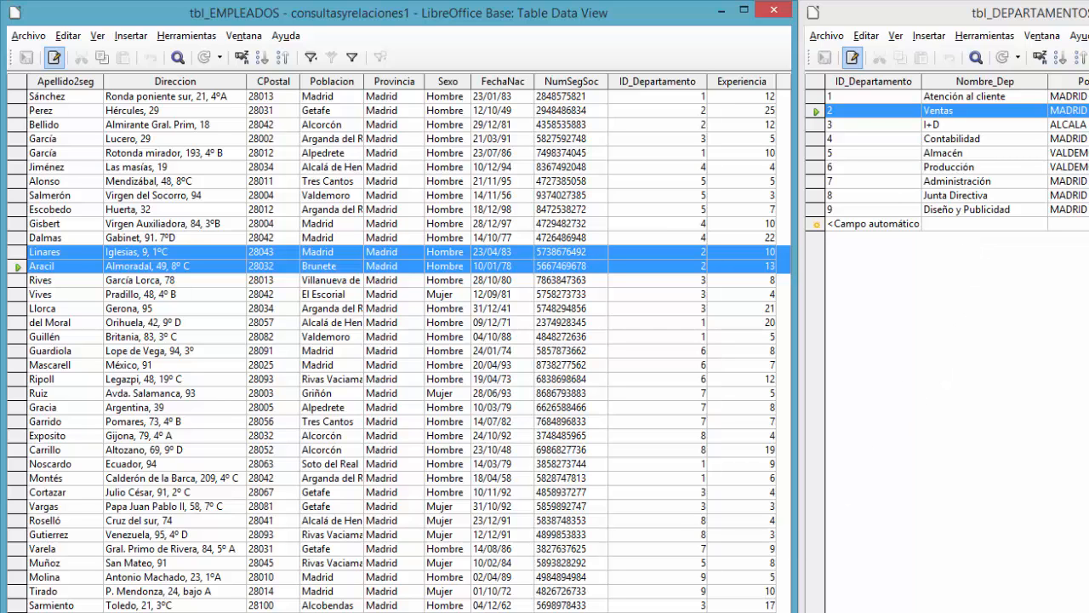
# Step: Select employee record 45 and examine its ID_Departamento value
pyautogui.click(332, 609)
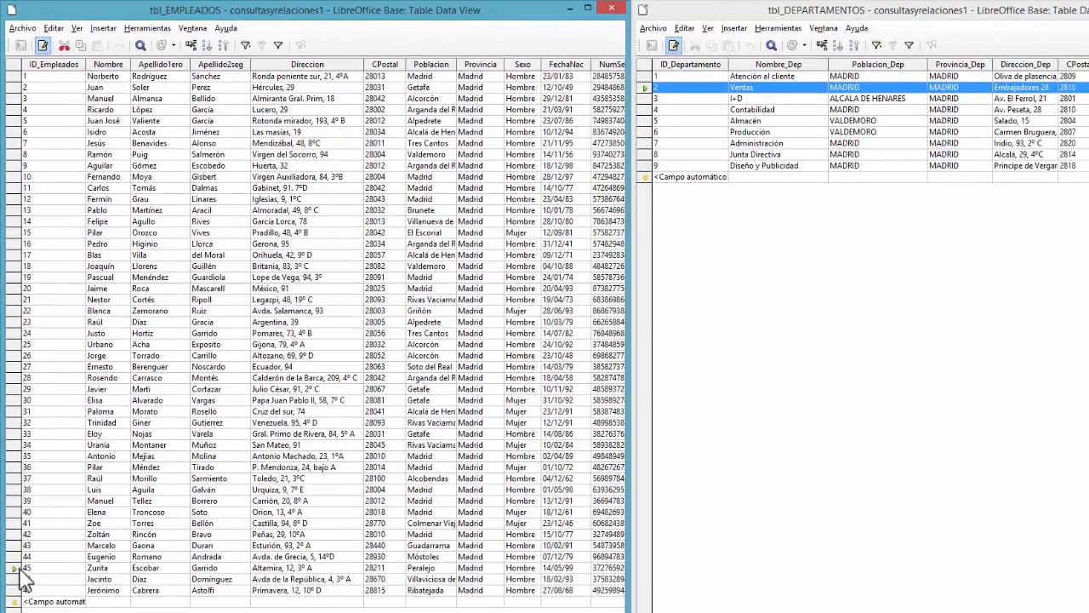
pyautogui.click(17, 568)
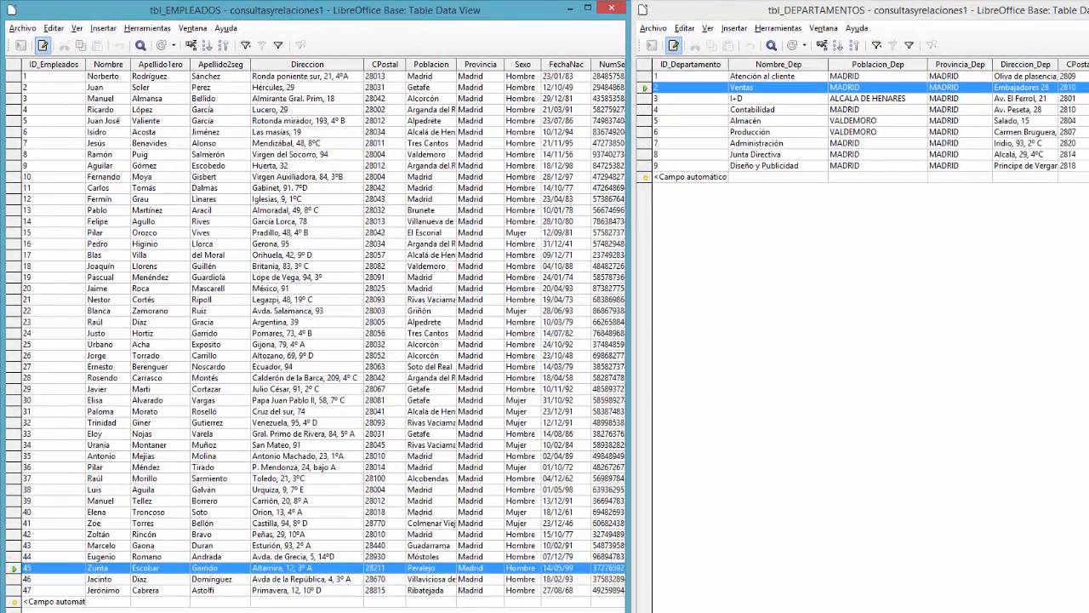
pyautogui.click(560, 611)
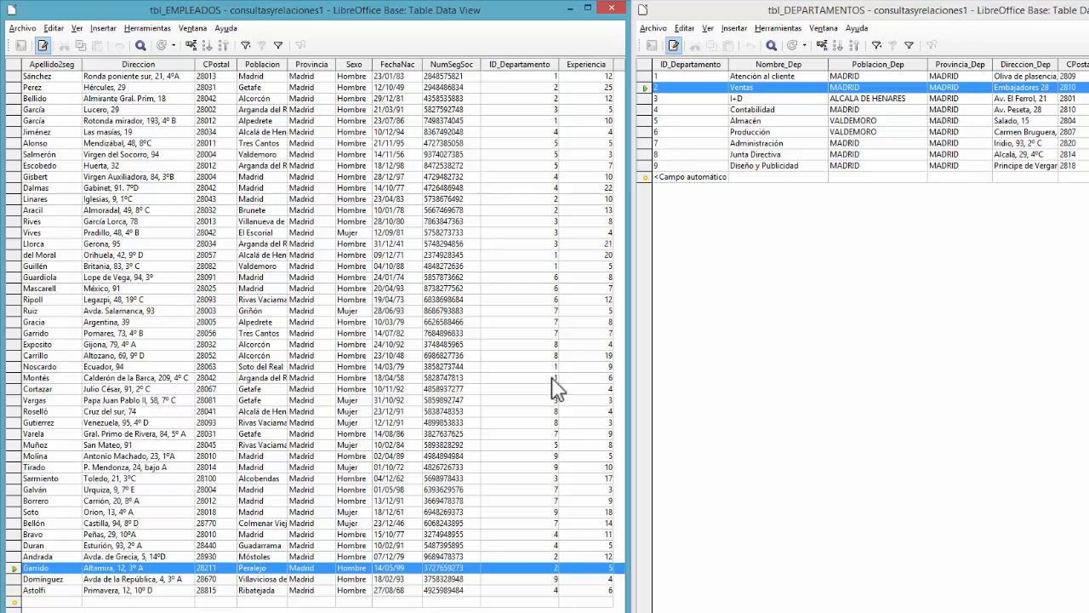
# Step: Select the ID_Departamento value of employee record 3 and close the tbl_DEPARTAMENTOS data view
pyautogui.click(570, 176)
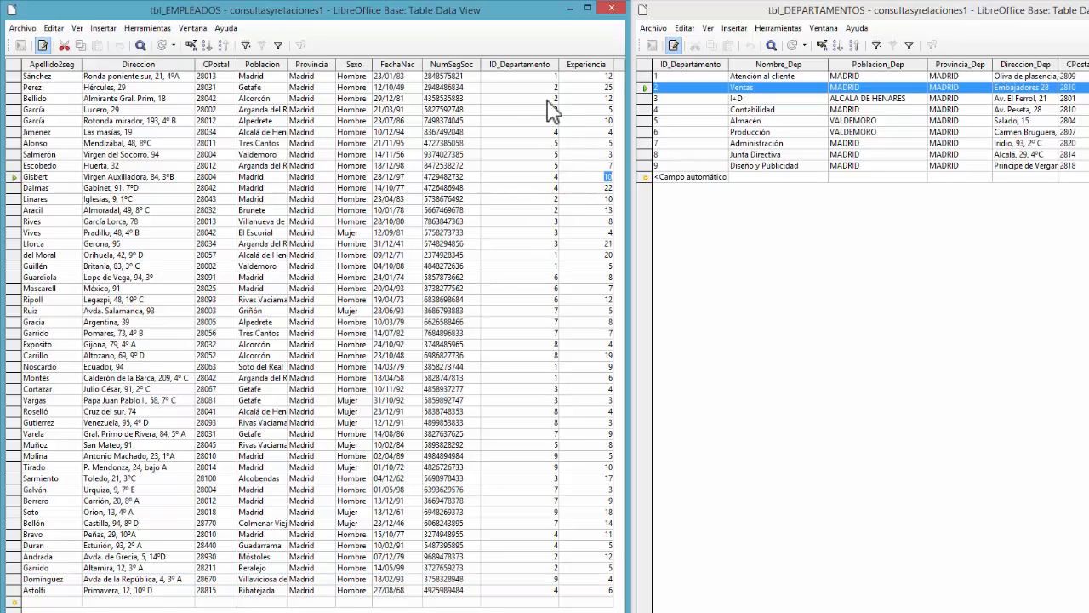
pyautogui.click(515, 99)
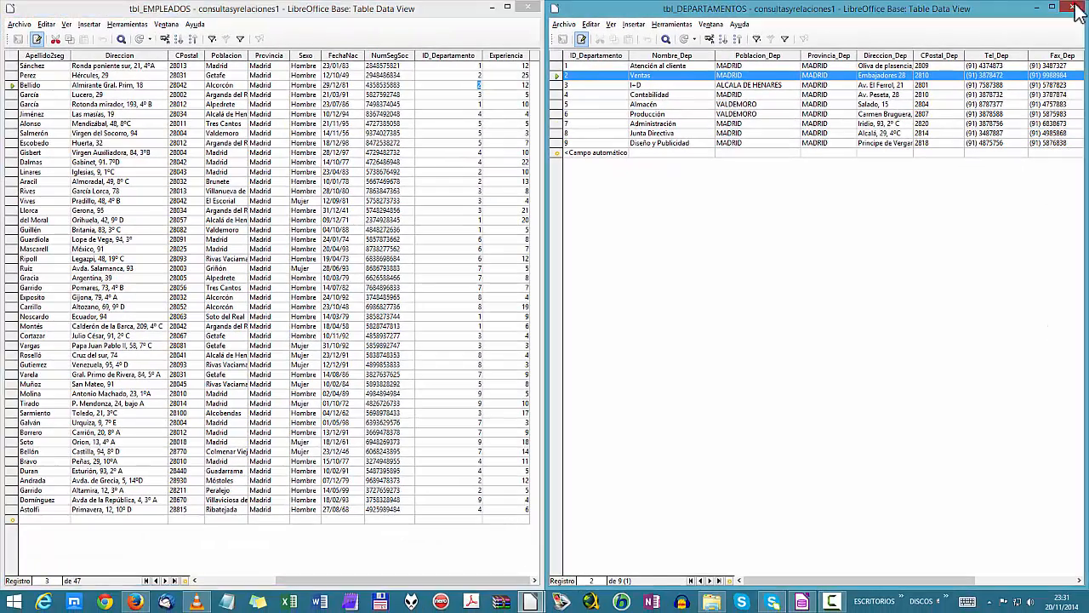
pyautogui.click(1075, 7)
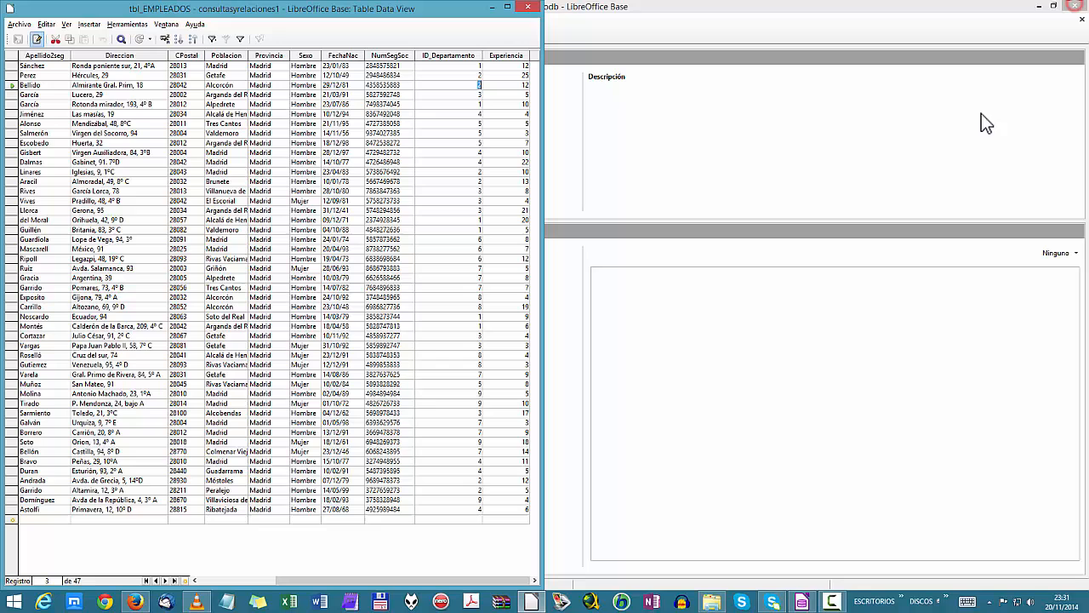
# Step: Close the tbl_EMPLEADOS data view and open the database's relationship design
pyautogui.click(529, 8)
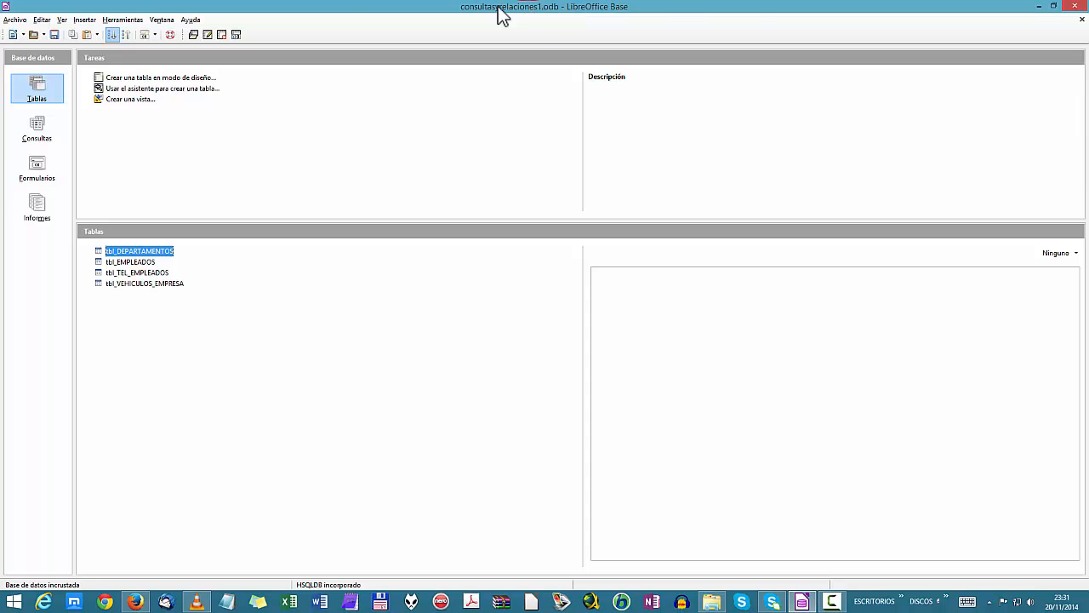
pyautogui.click(121, 18)
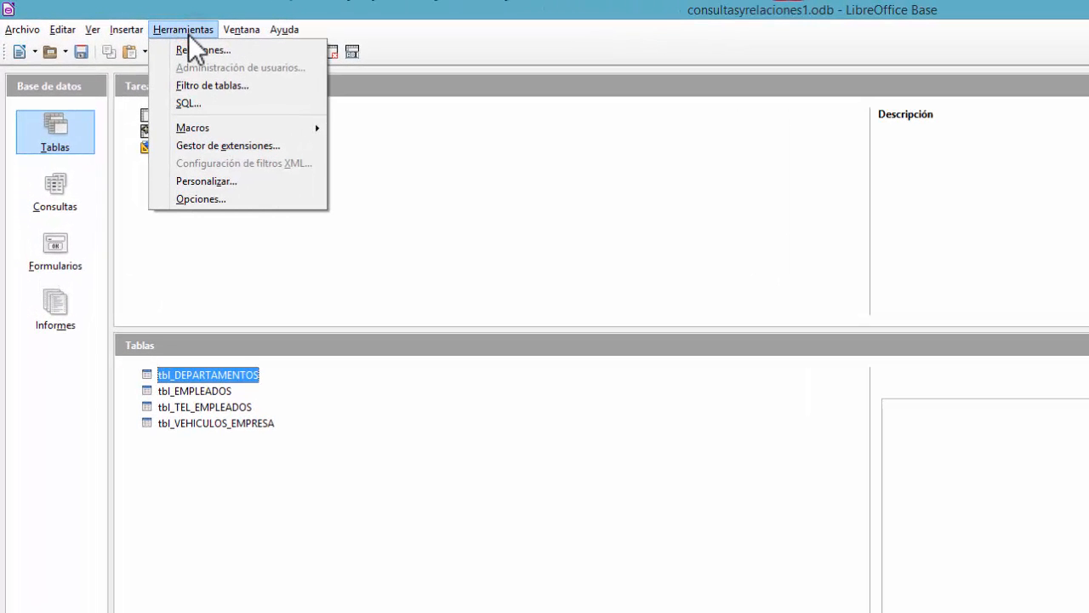
pyautogui.click(193, 50)
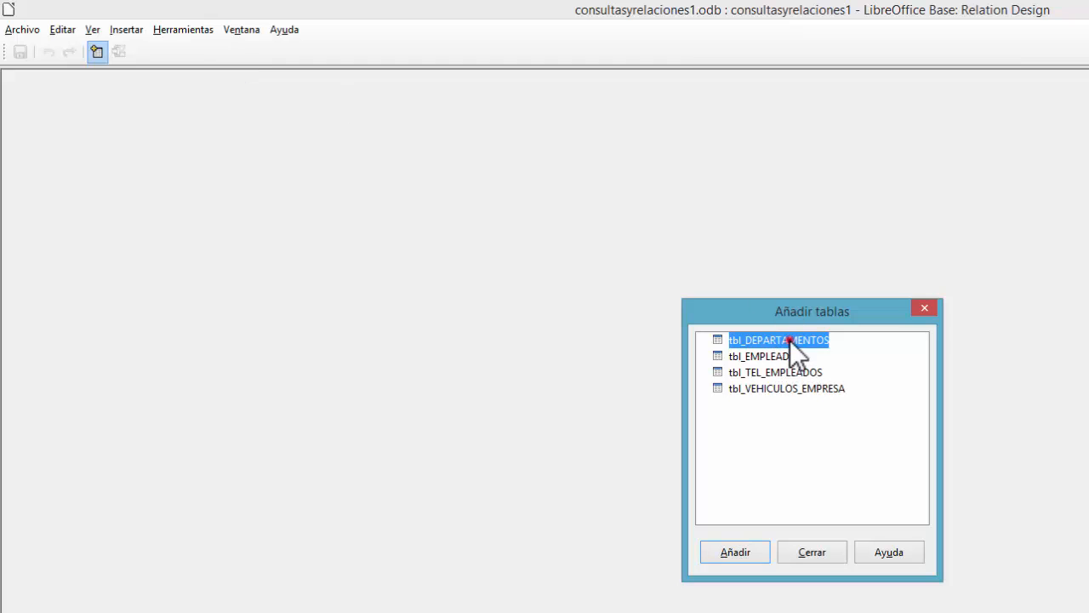
# Step: Add tbl_DEPARTAMENTOS and tbl_EMPLEADOS to the relationship design and finish adding tables
pyautogui.doubleClick(790, 340)
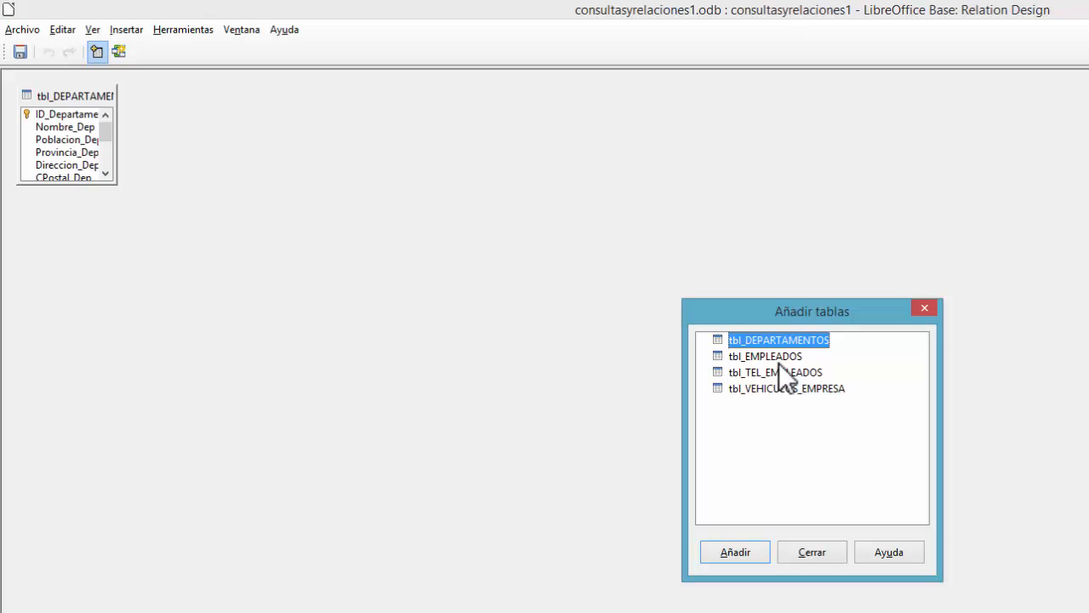
pyautogui.doubleClick(779, 358)
pyautogui.click(924, 308)
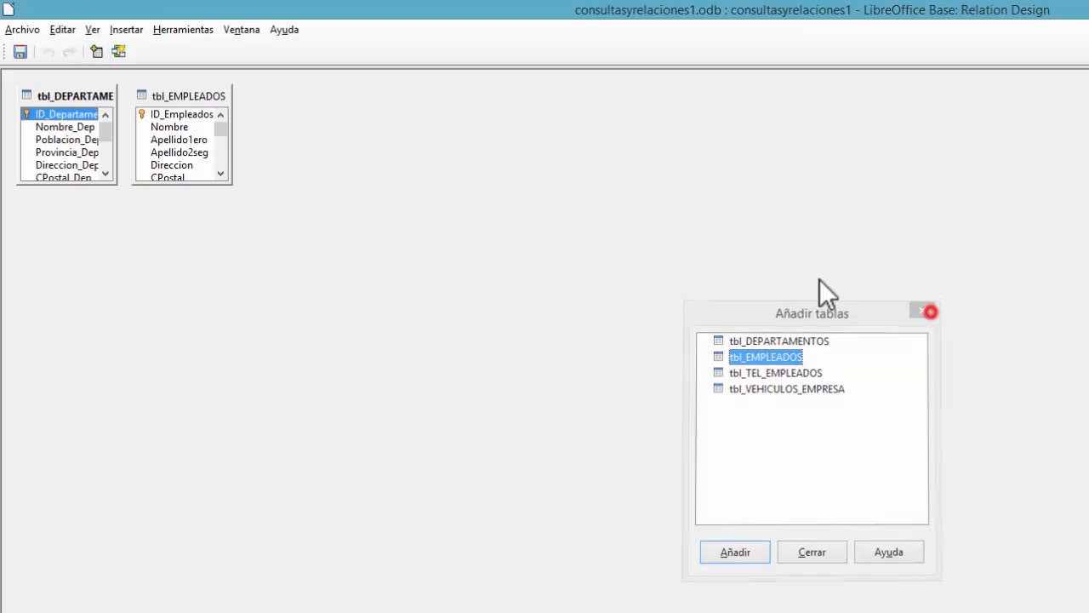
pyautogui.click(105, 55)
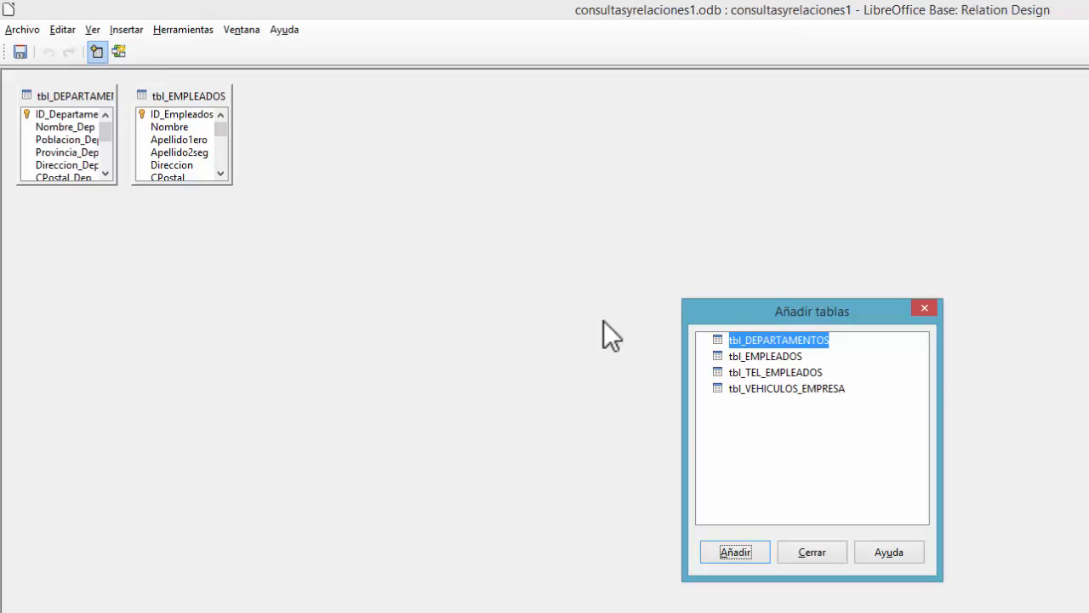
pyautogui.click(924, 308)
# Step: Separate the two table boxes, enlarge tbl_DEPARTAMENTOS to show all its fields, and place it to the right of tbl_EMPLEADOS
pyautogui.moveTo(204, 96); pyautogui.dragTo(250, 359)
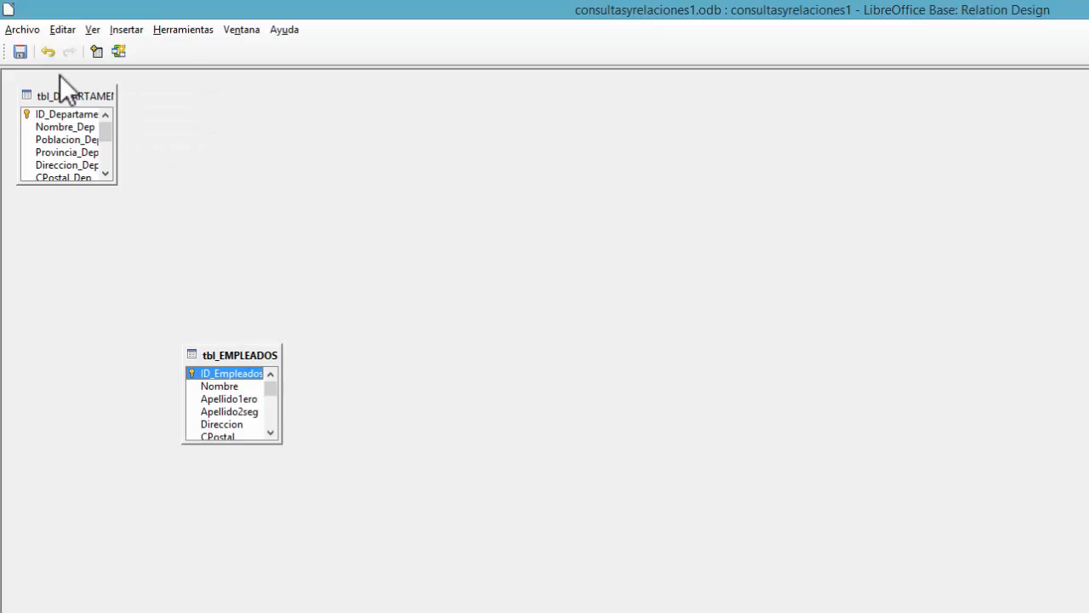
pyautogui.moveTo(66, 108); pyautogui.dragTo(80, 133)
pyautogui.moveTo(255, 362); pyautogui.dragTo(456, 360)
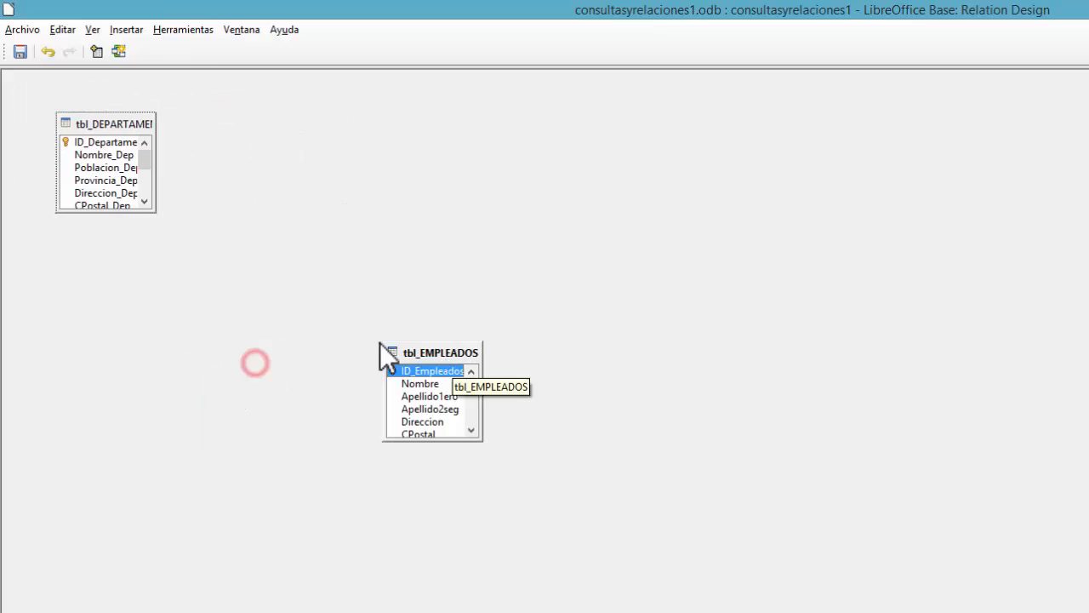
pyautogui.moveTo(155, 211); pyautogui.dragTo(219, 377)
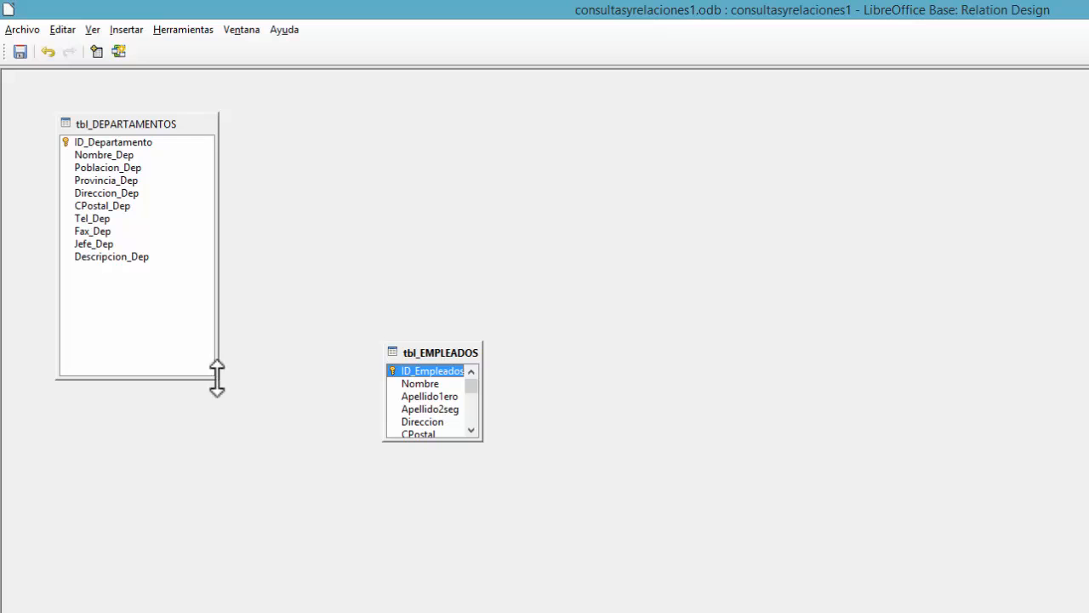
pyautogui.moveTo(216, 377); pyautogui.dragTo(194, 297)
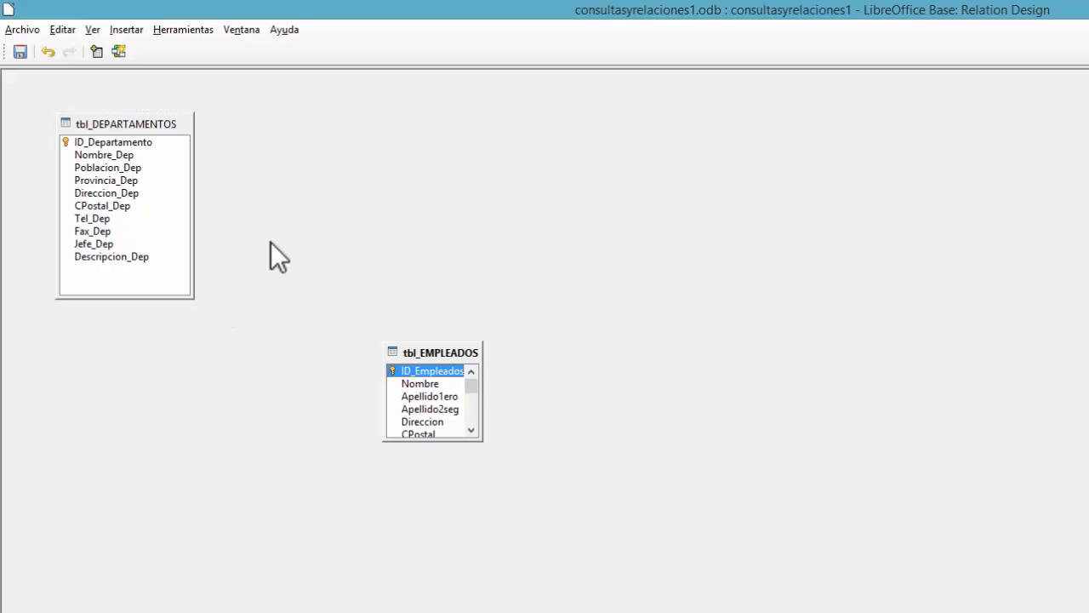
pyautogui.moveTo(139, 121); pyautogui.dragTo(603, 156)
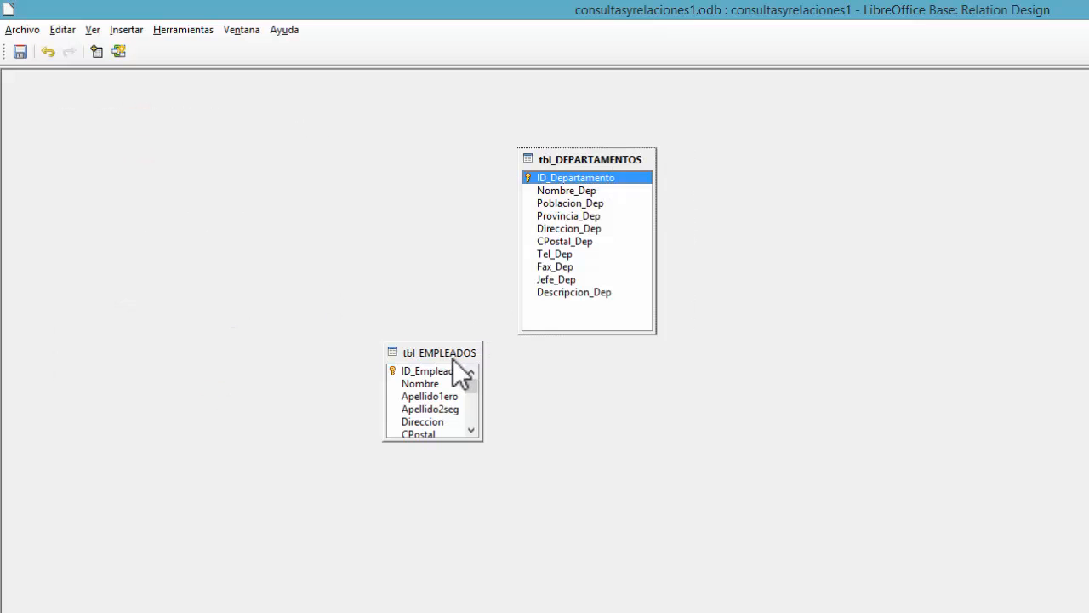
# Step: Move tbl_EMPLEADOS to the upper-left area of the diagram and enlarge it to show all its fields
pyautogui.click(446, 358)
pyautogui.moveTo(207, 204); pyautogui.dragTo(142, 130)
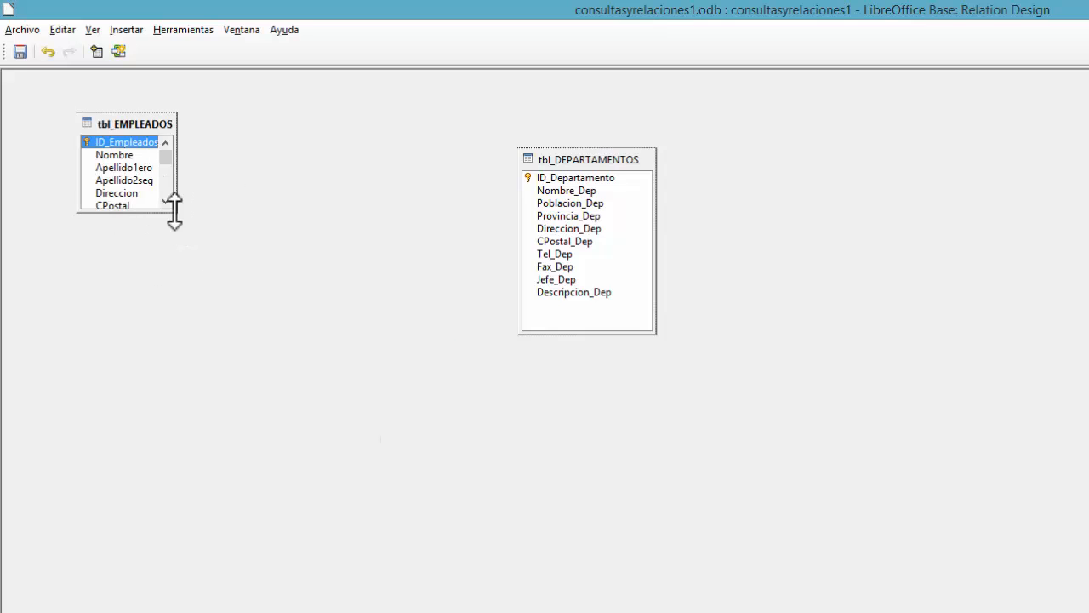
pyautogui.moveTo(174, 211); pyautogui.dragTo(194, 234)
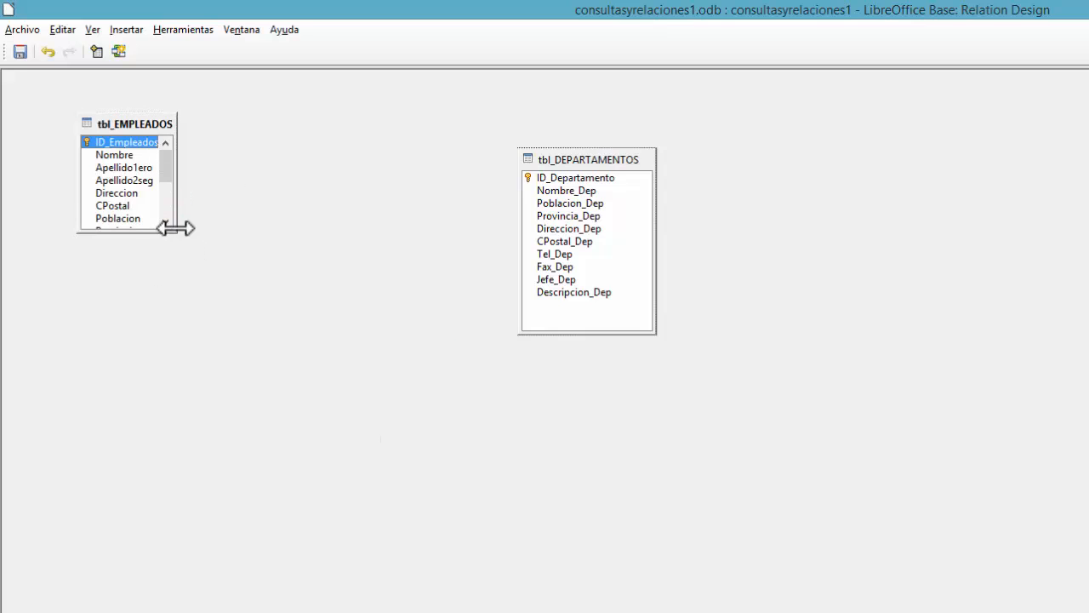
pyautogui.moveTo(175, 232); pyautogui.dragTo(230, 328)
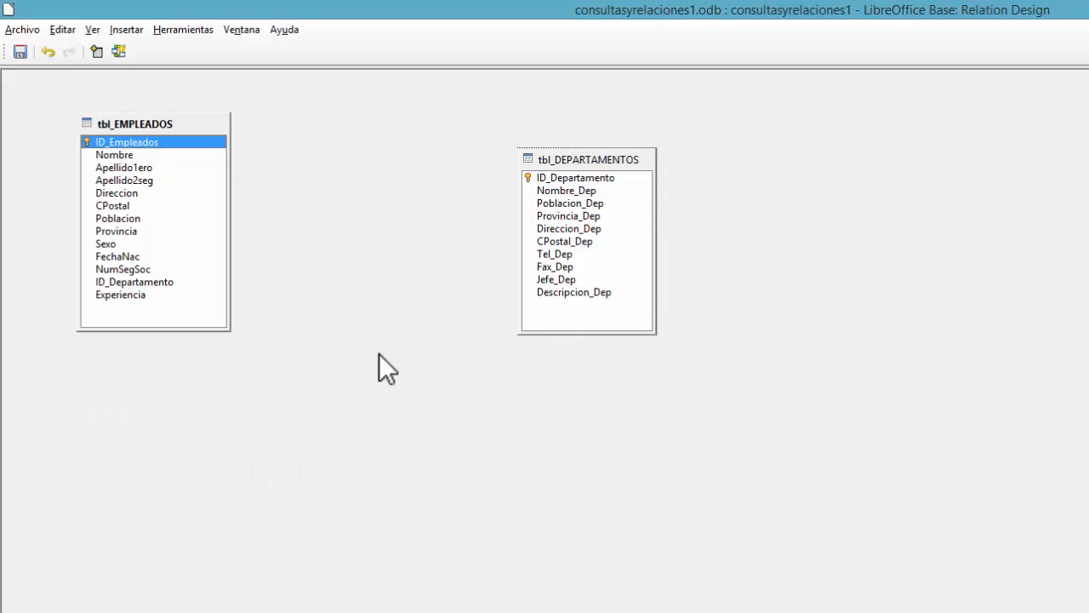
# Step: Move tbl_DEPARTAMENTOS closer to tbl_EMPLEADOS and align the tops of both table boxes
pyautogui.moveTo(570, 162); pyautogui.dragTo(387, 121)
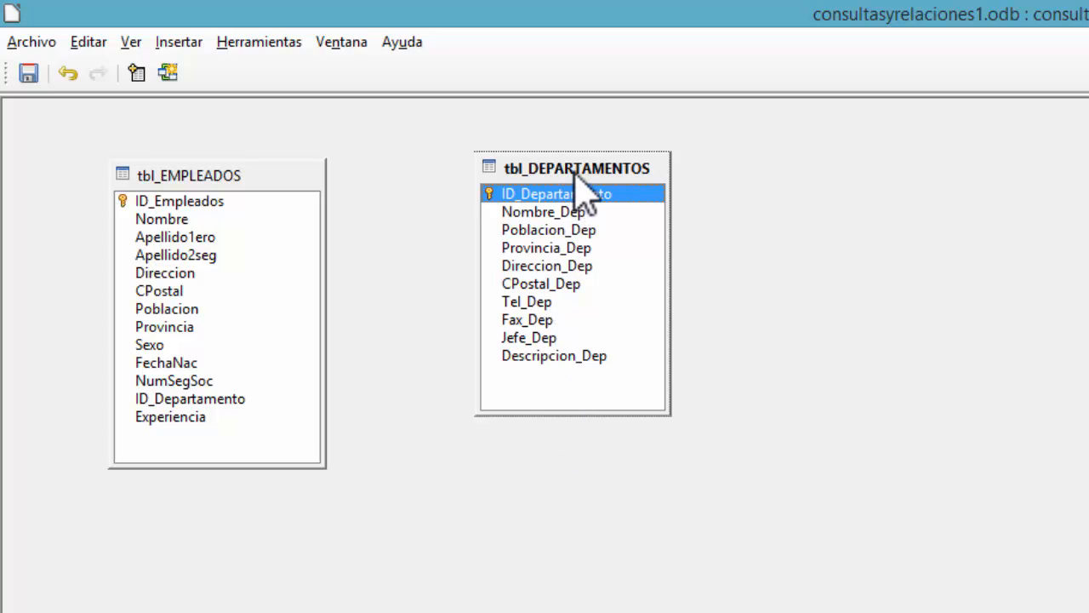
pyautogui.click(575, 171)
pyautogui.moveTo(576, 171); pyautogui.dragTo(577, 178)
# Step: Create a relationship from ID_Empleados in tbl_EMPLEADOS to ID_Departamento in tbl_DEPARTAMENTOS
pyautogui.click(147, 175)
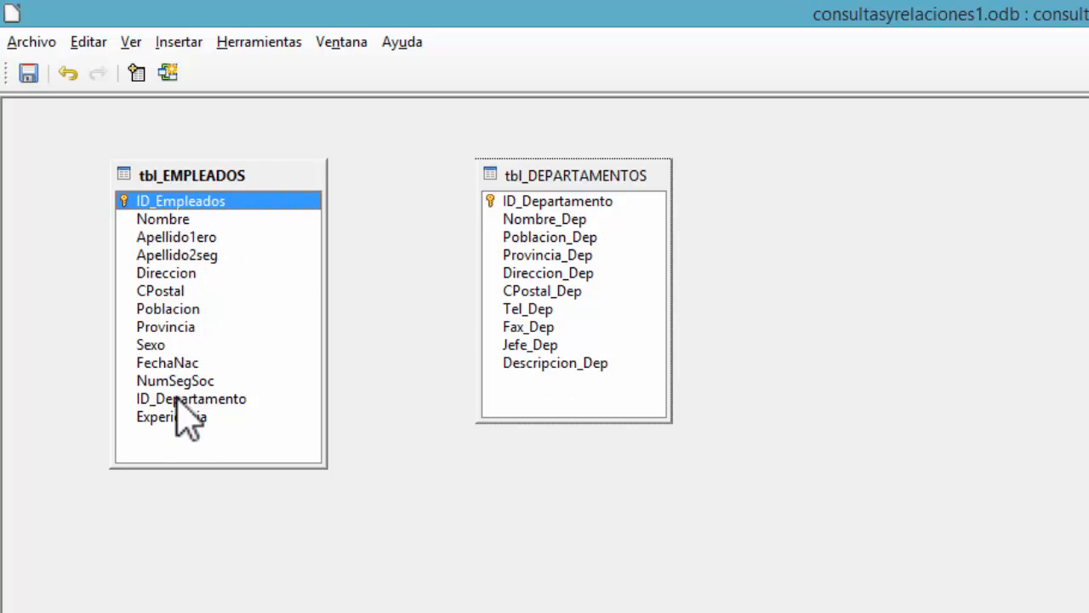
pyautogui.click(563, 172)
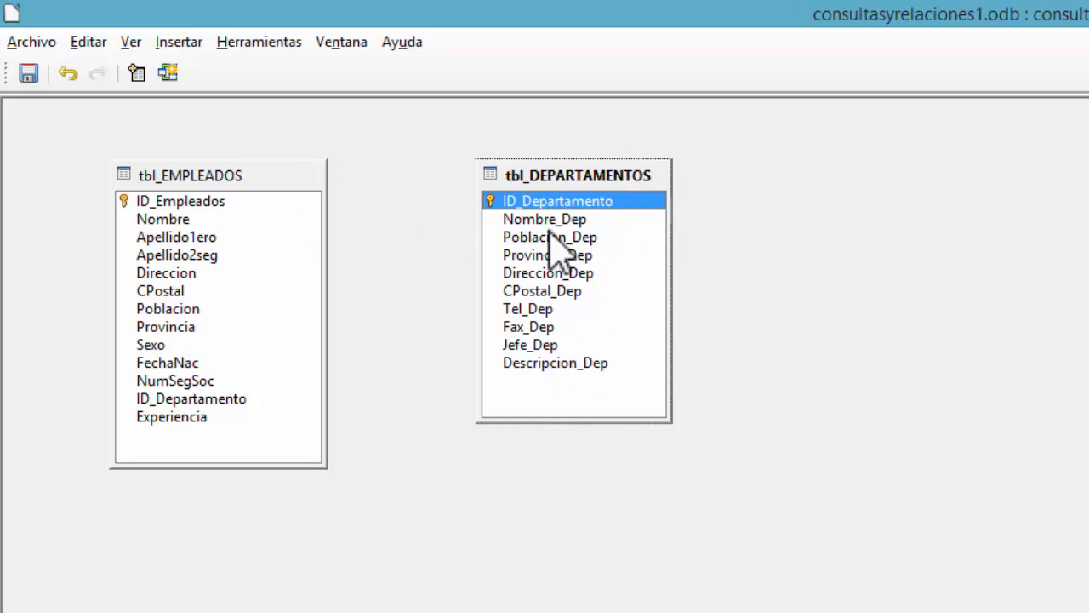
pyautogui.click(171, 200)
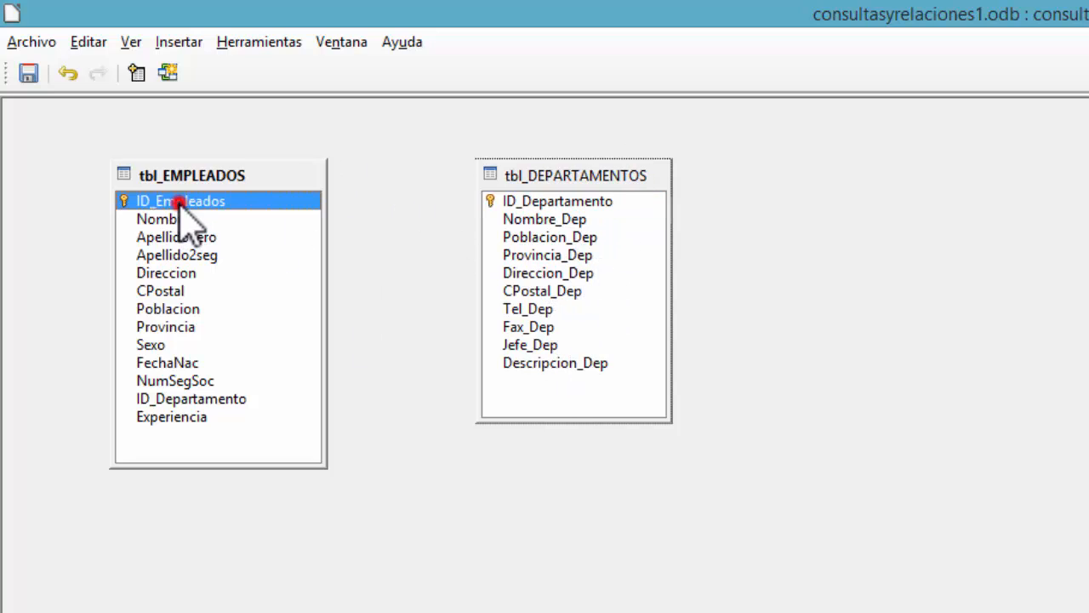
pyautogui.moveTo(173, 201); pyautogui.dragTo(504, 203)
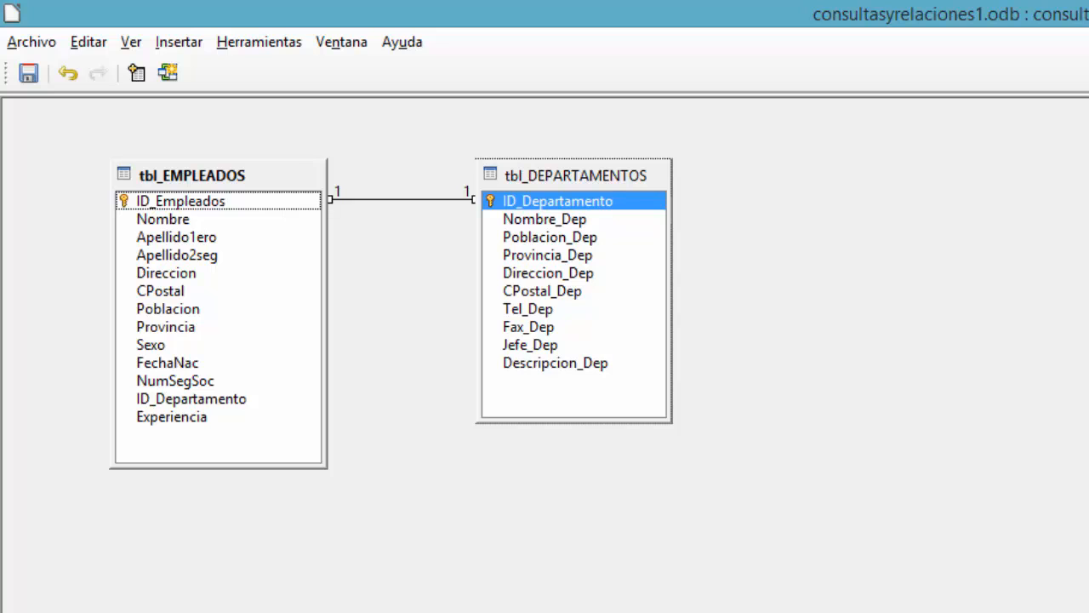
pyautogui.click(801, 601)
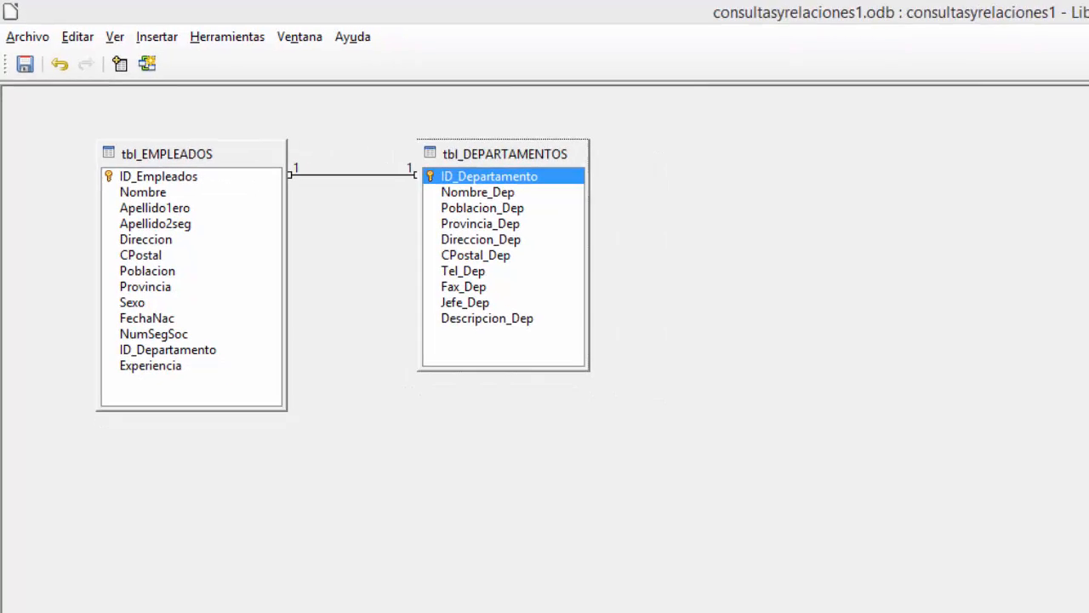
pyautogui.click(738, 545)
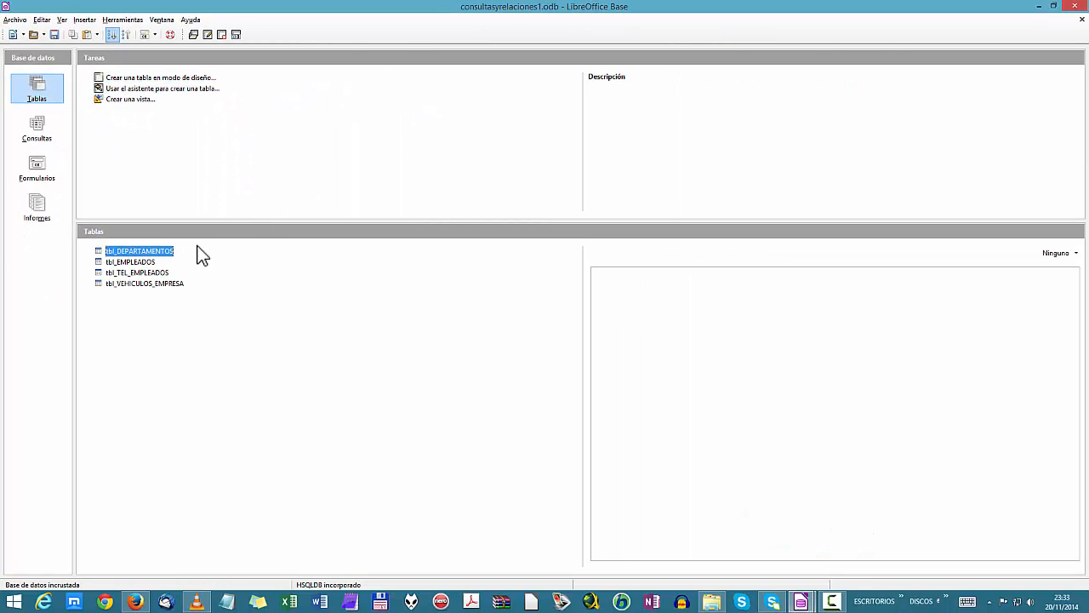
pyautogui.click(804, 603)
pyautogui.click(864, 536)
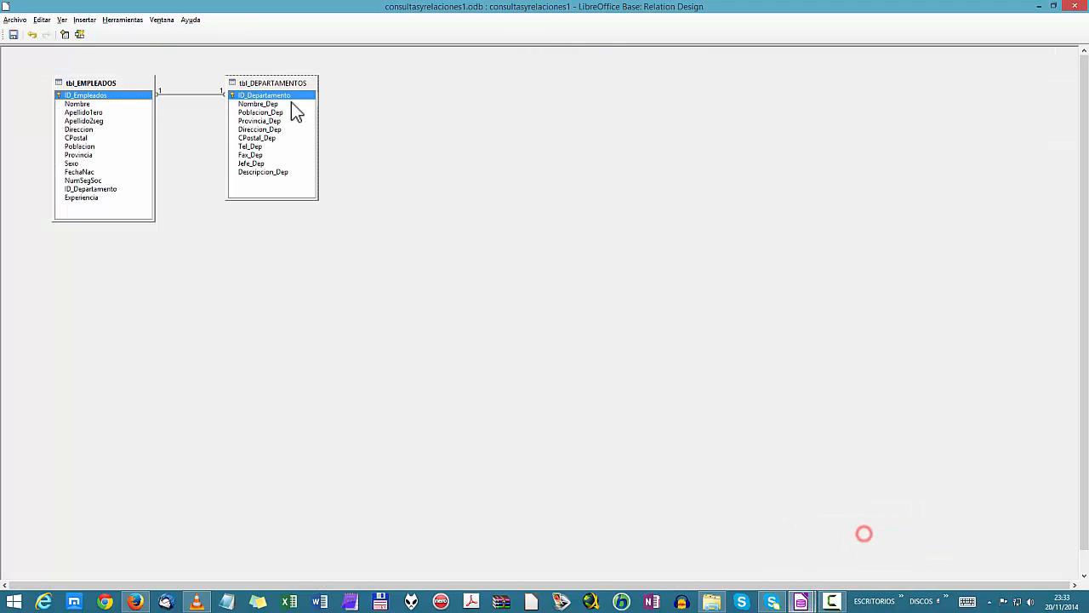
# Step: Examine the relationship between the ID_Empleados and ID_Departamento primary keys, selecting each field in turn
pyautogui.click(265, 83)
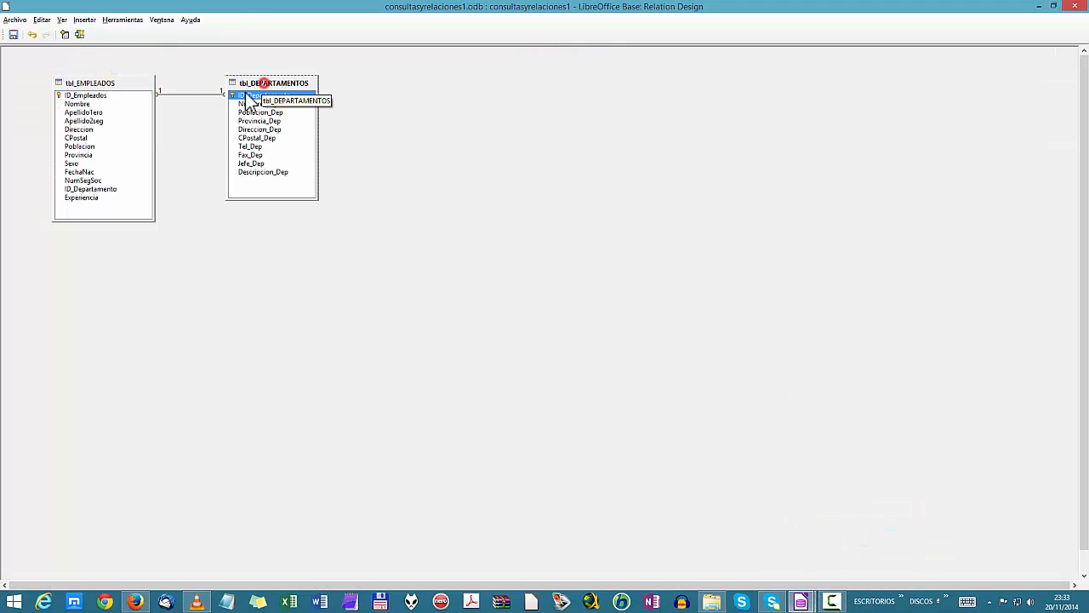
pyautogui.click(101, 95)
pyautogui.click(267, 82)
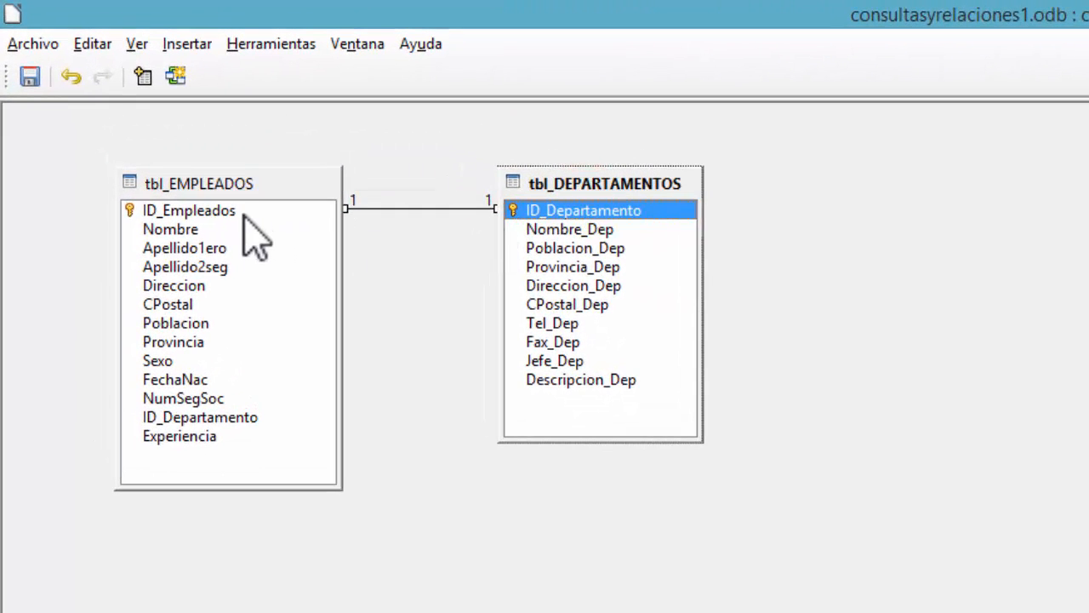
pyautogui.click(204, 214)
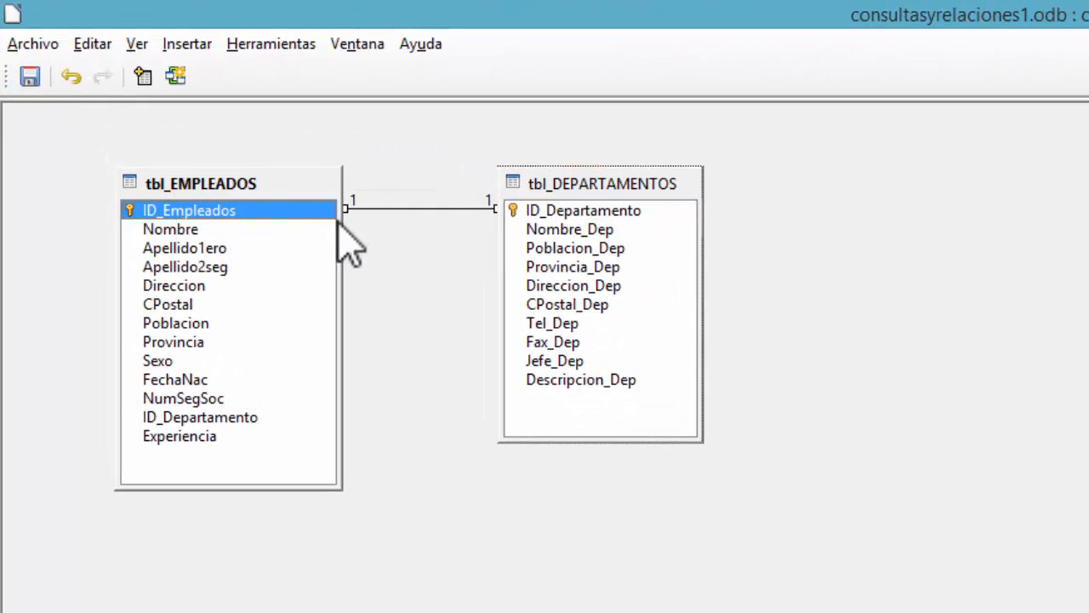
pyautogui.click(610, 211)
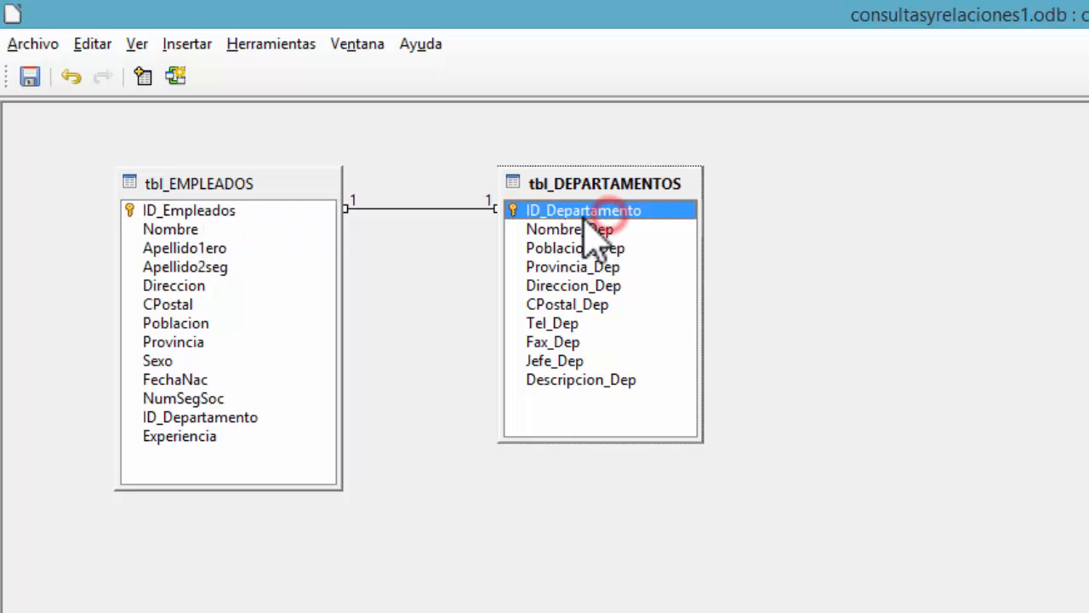
pyautogui.click(215, 210)
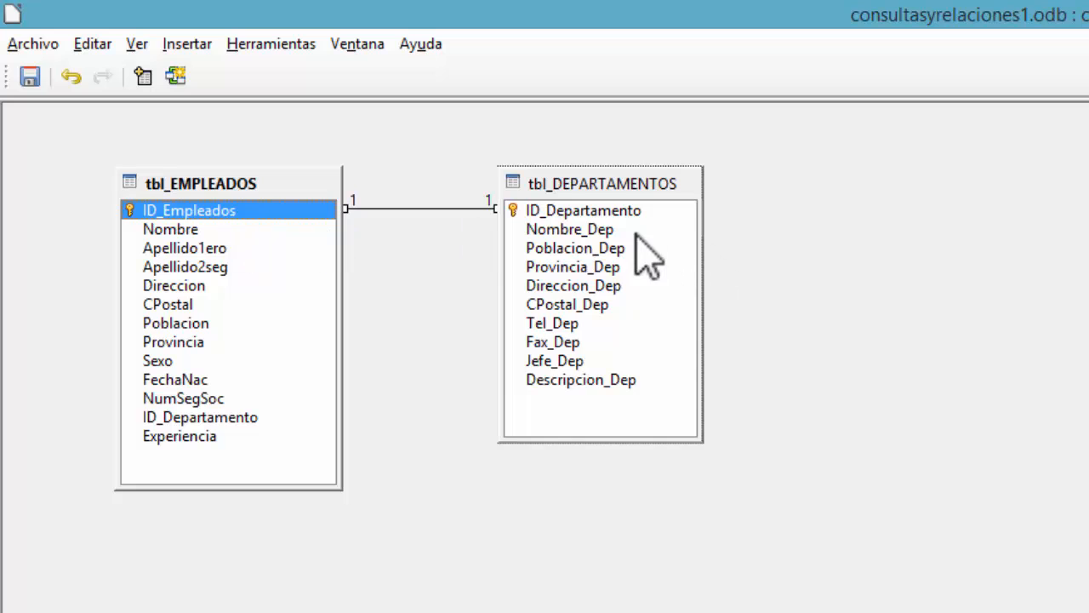
pyautogui.click(610, 211)
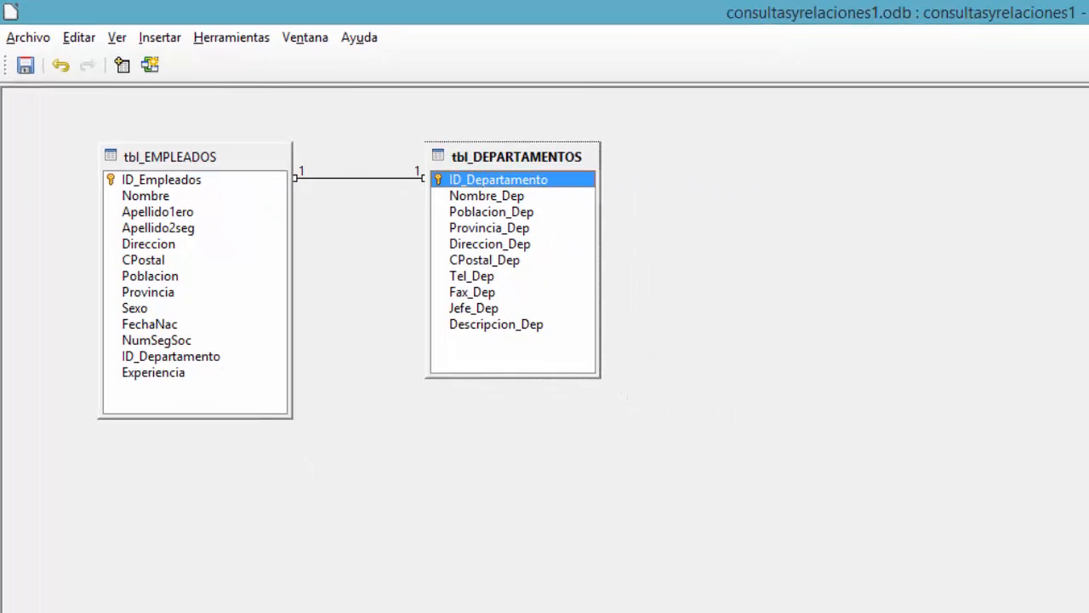
# Step: Return to the main database window, open the tbl_DEPARTAMENTOS data, and dock its window in the right half of the screen
pyautogui.moveTo(806, 603)
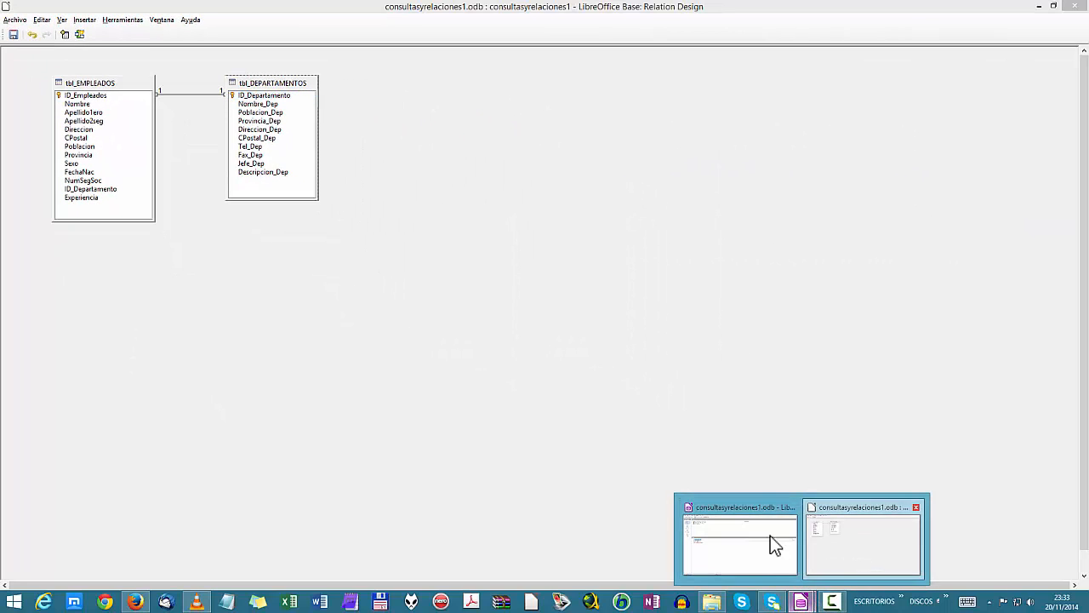
pyautogui.click(746, 537)
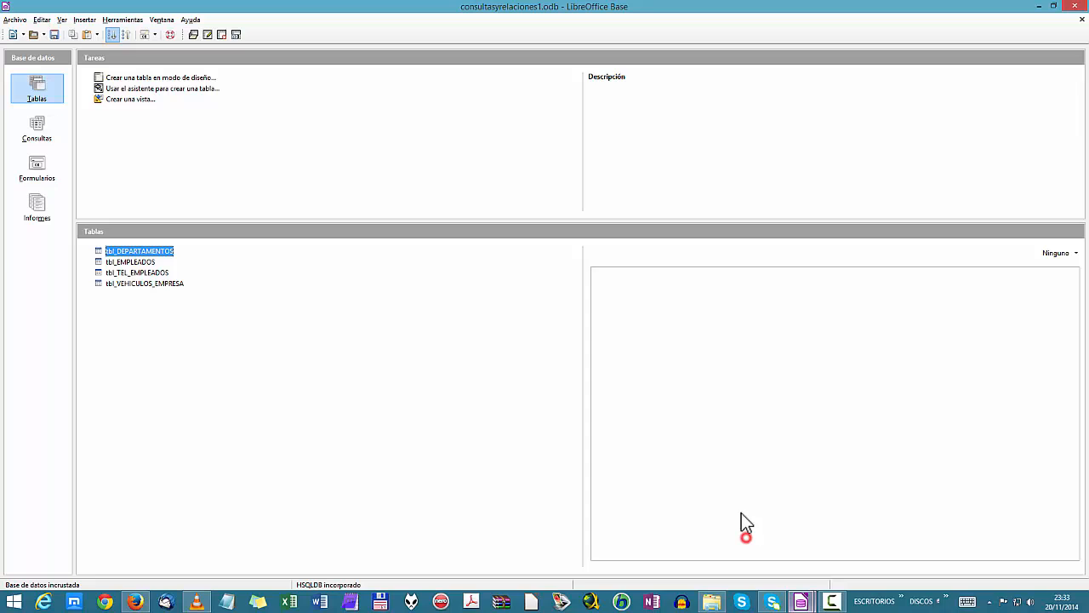
pyautogui.doubleClick(155, 251)
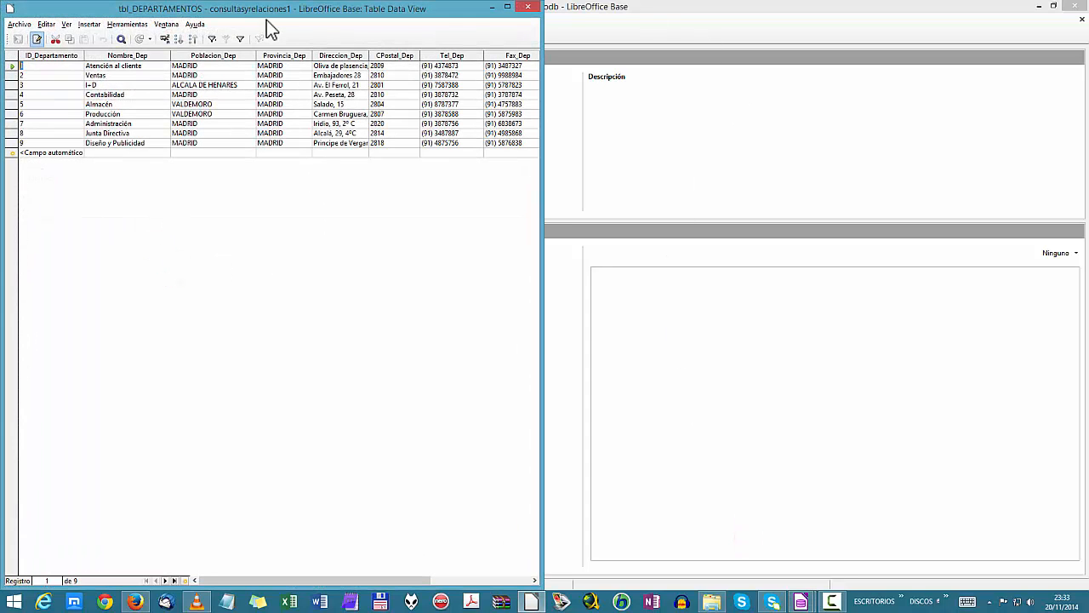
pyautogui.moveTo(275, 12); pyautogui.dragTo(1088, 117)
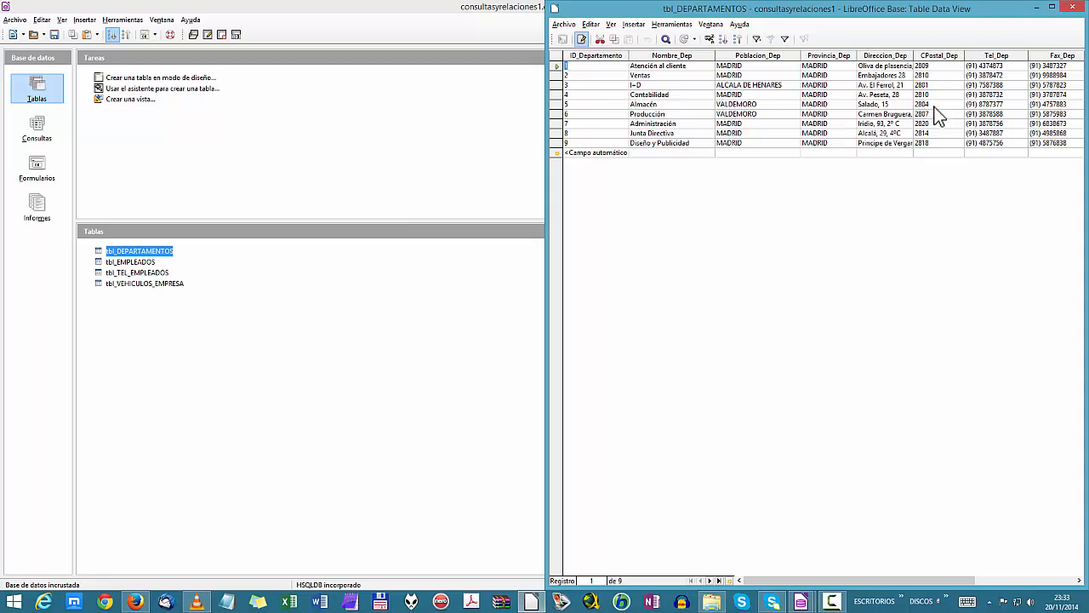
# Step: Open the tbl_EMPLEADOS data beside tbl_DEPARTAMENTOS and compare the ID_Empleados column with the ID_Departamento column
pyautogui.doubleClick(146, 263)
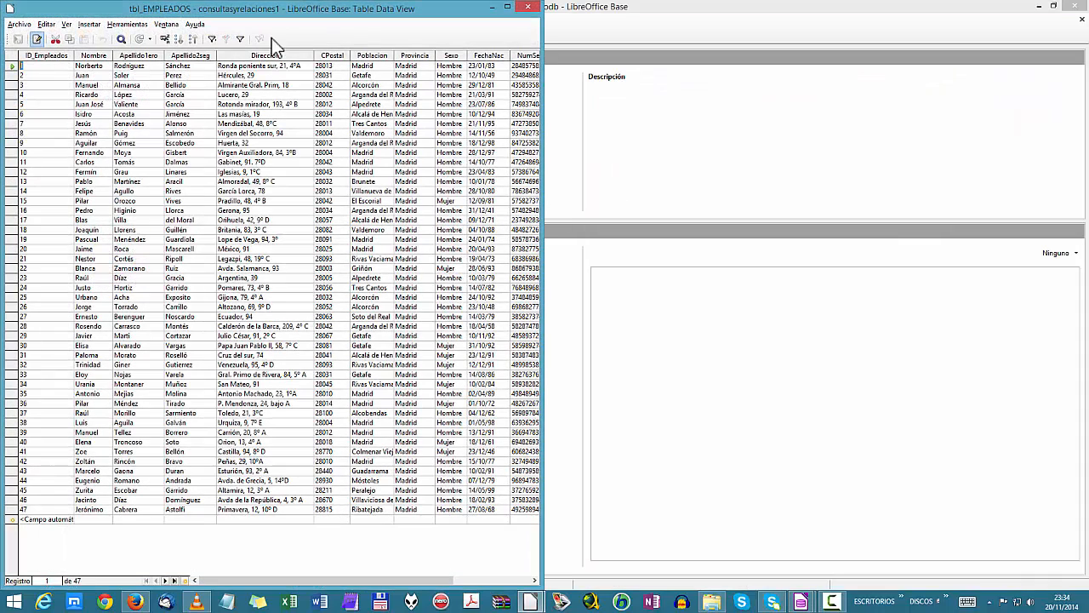
pyautogui.moveTo(529, 602)
pyautogui.click(590, 534)
pyautogui.rightClick(529, 603)
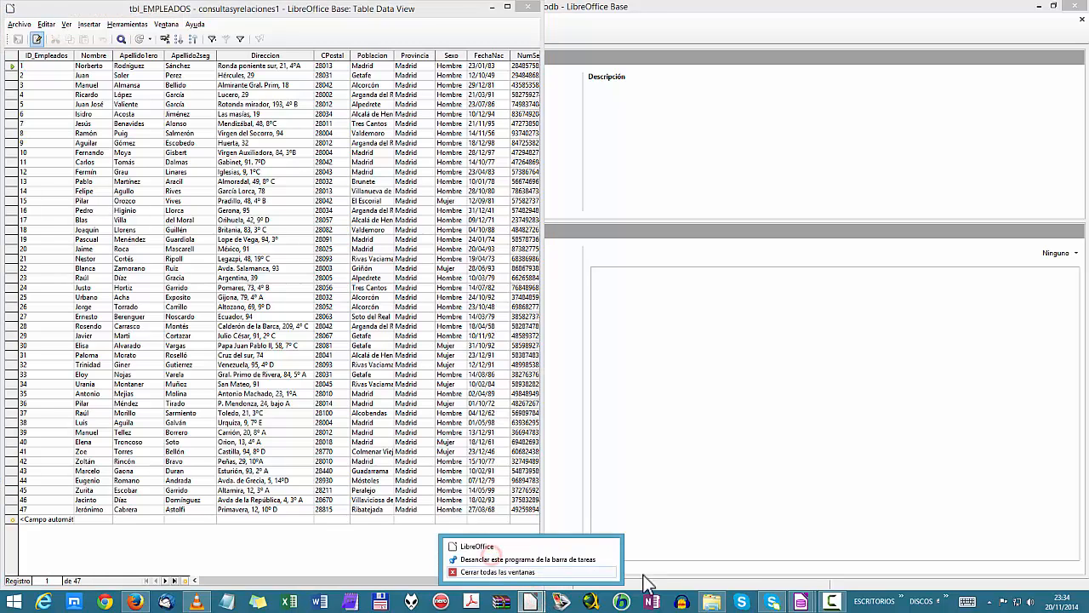
pyautogui.click(529, 602)
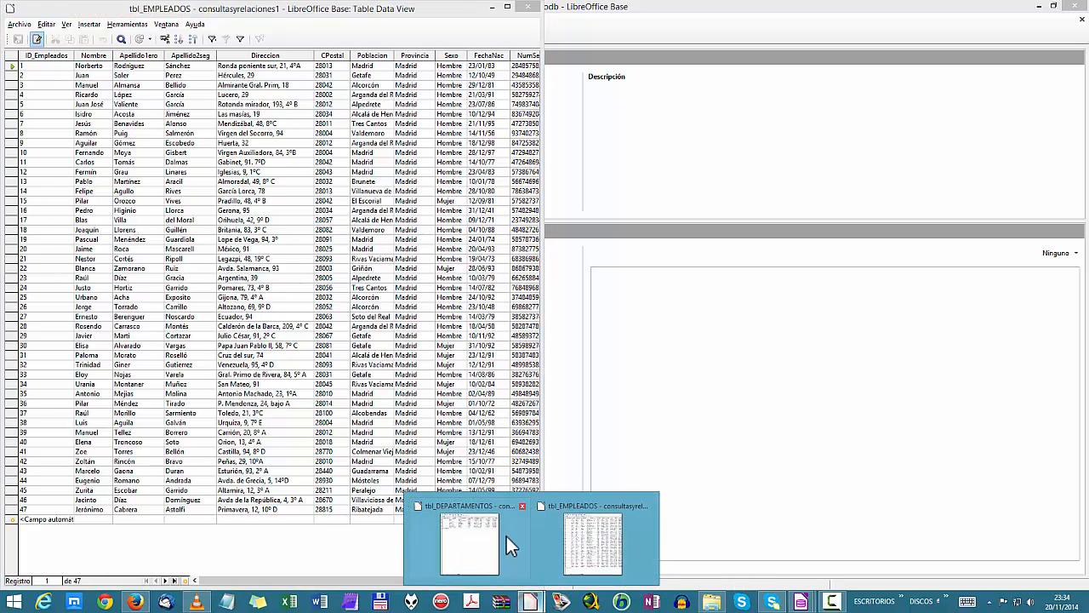
pyautogui.click(596, 540)
pyautogui.click(529, 602)
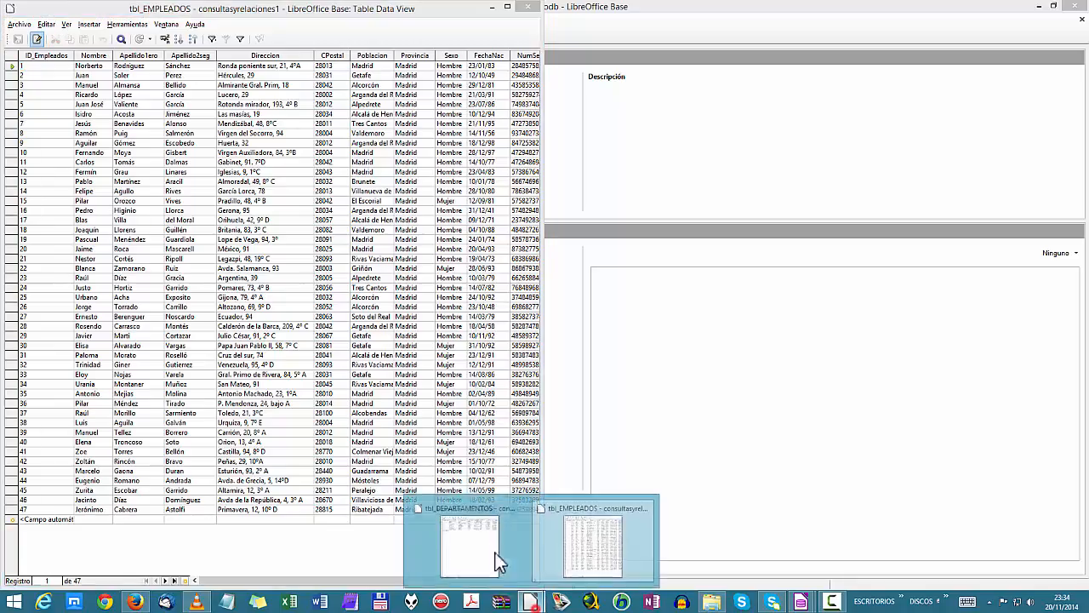
pyautogui.click(477, 544)
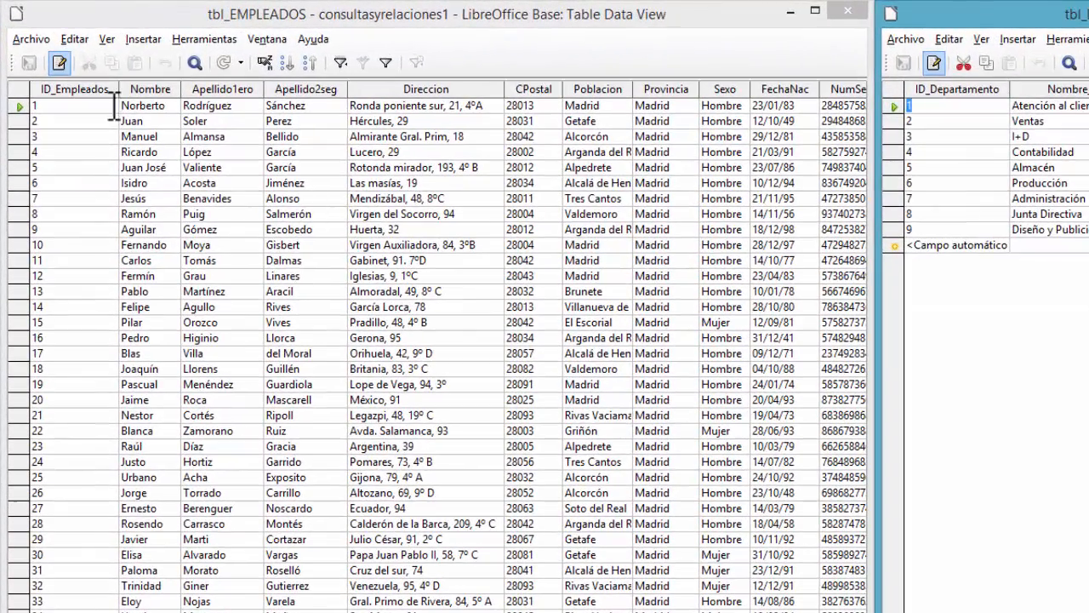
pyautogui.click(77, 90)
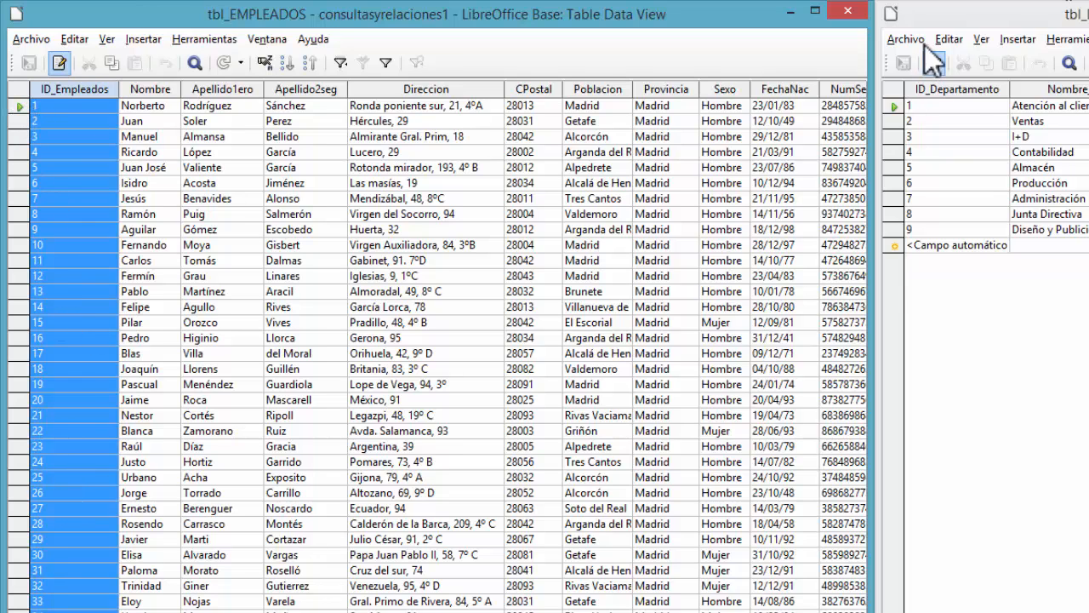
pyautogui.click(956, 89)
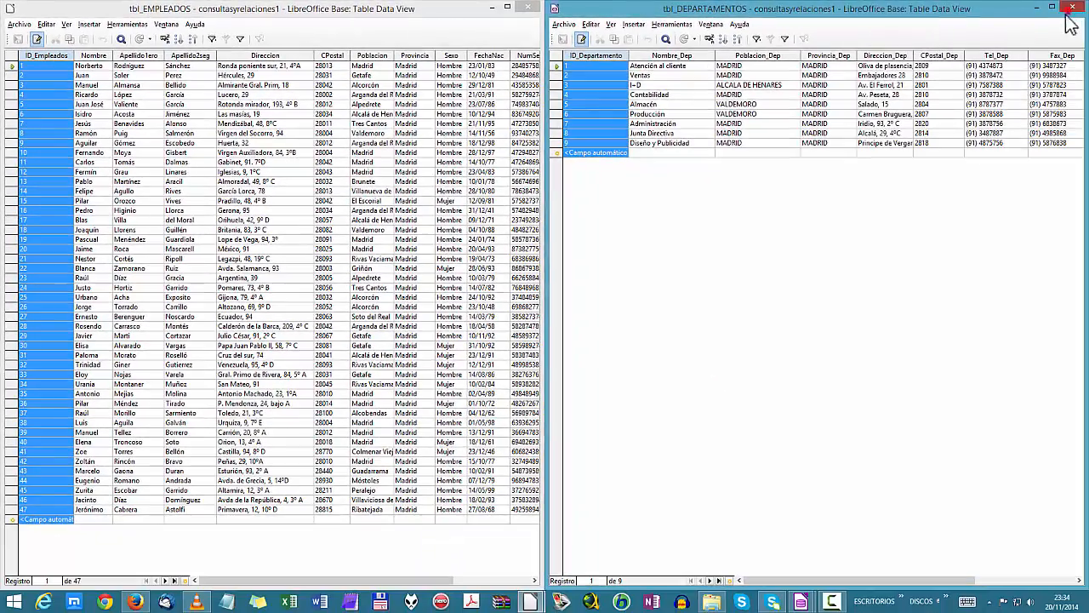
# Step: Close the tbl_DEPARTAMENTOS data and open tbl_TEL_EMPLEADOS beside tbl_EMPLEADOS to compare their ID_Empleados columns
pyautogui.click(1065, 11)
pyautogui.click(768, 418)
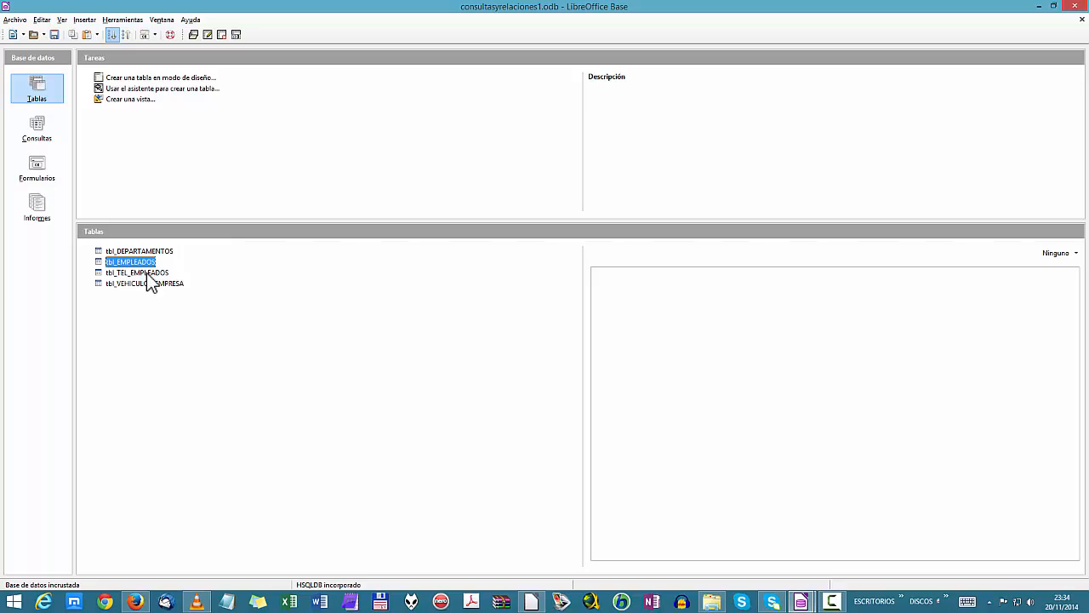
pyautogui.doubleClick(146, 274)
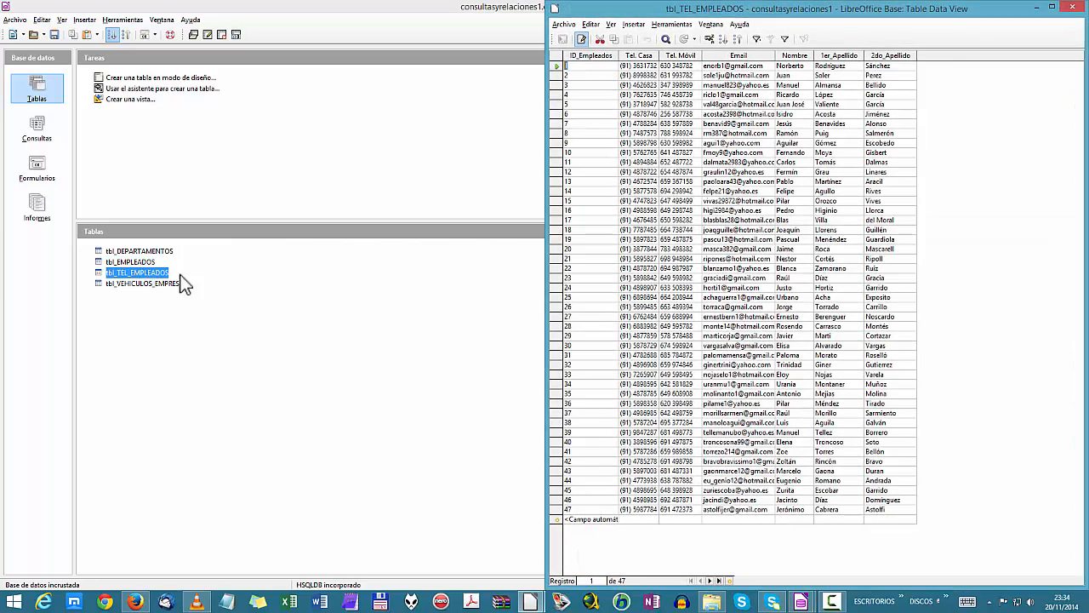
pyautogui.moveTo(531, 601)
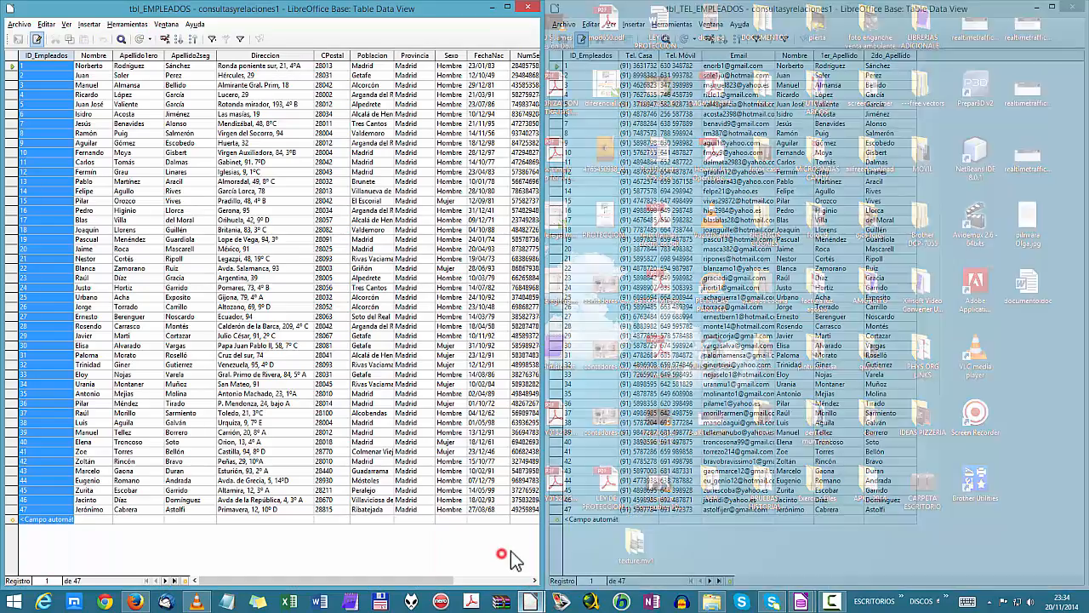
pyautogui.click(510, 553)
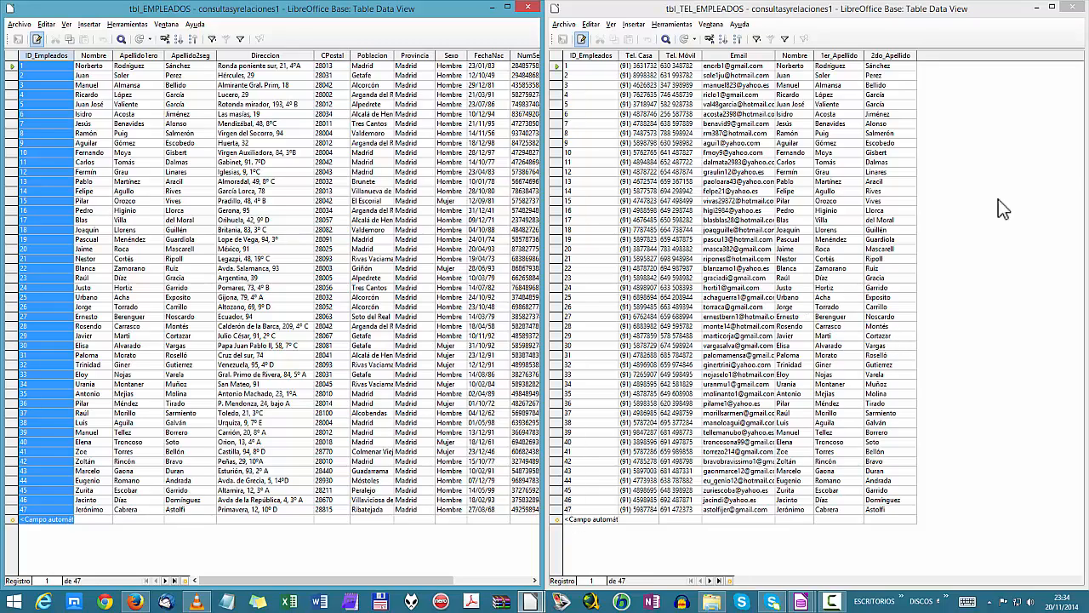
# Step: Close the tbl_TEL_EMPLEADOS and tbl_EMPLEADOS data windows and return to the relation design
pyautogui.click(1074, 8)
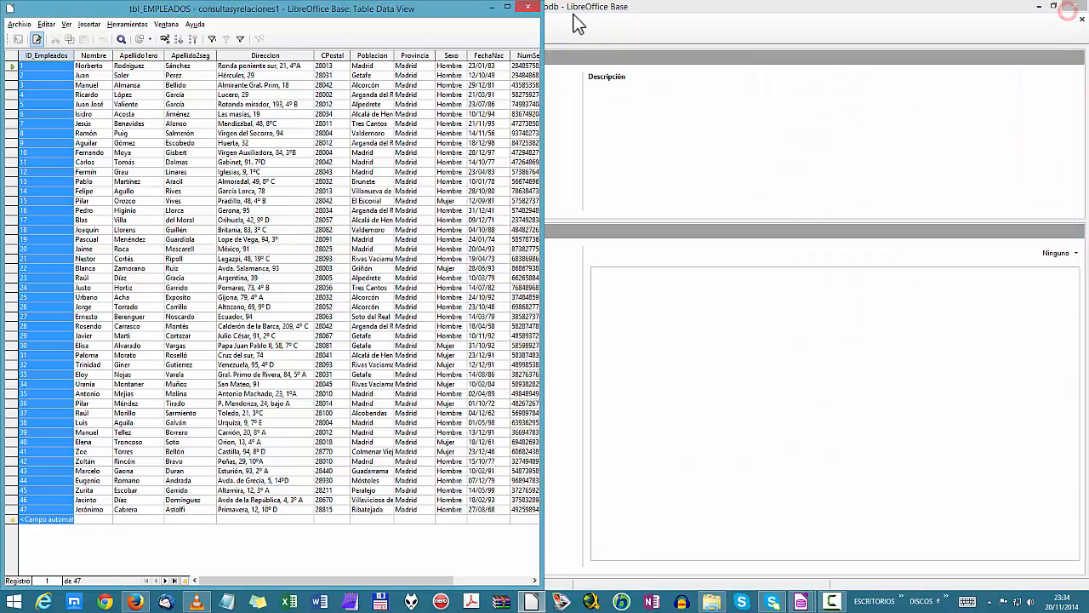
pyautogui.click(529, 7)
pyautogui.moveTo(802, 602)
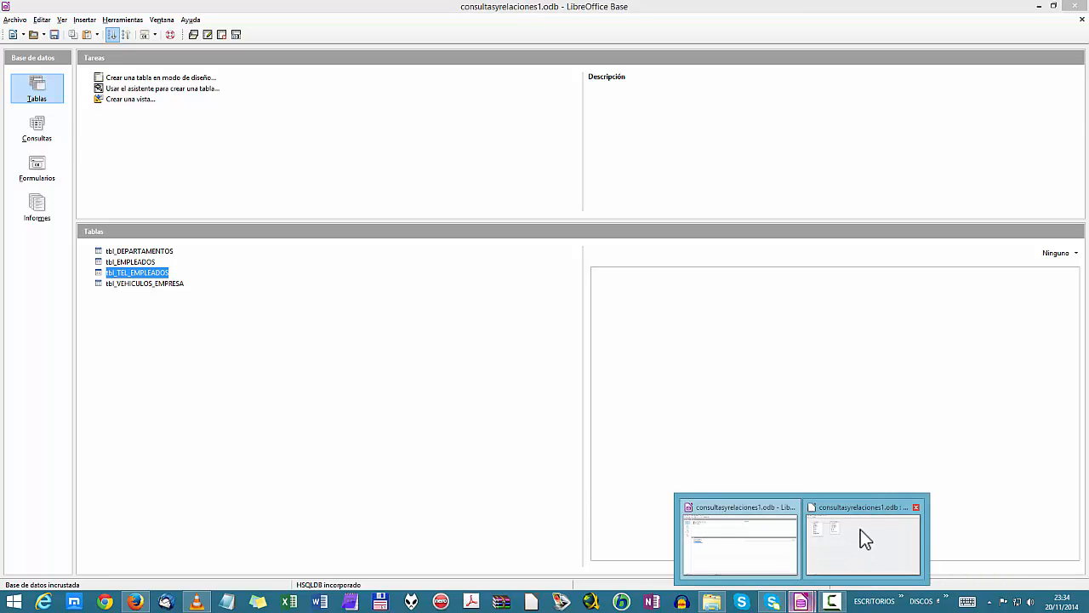
pyautogui.click(860, 530)
# Step: Review the linked key fields and delete the relationship between ID_Empleados in tbl_EMPLEADOS and ID_Departamento in tbl_DEPARTAMENTOS
pyautogui.click(106, 95)
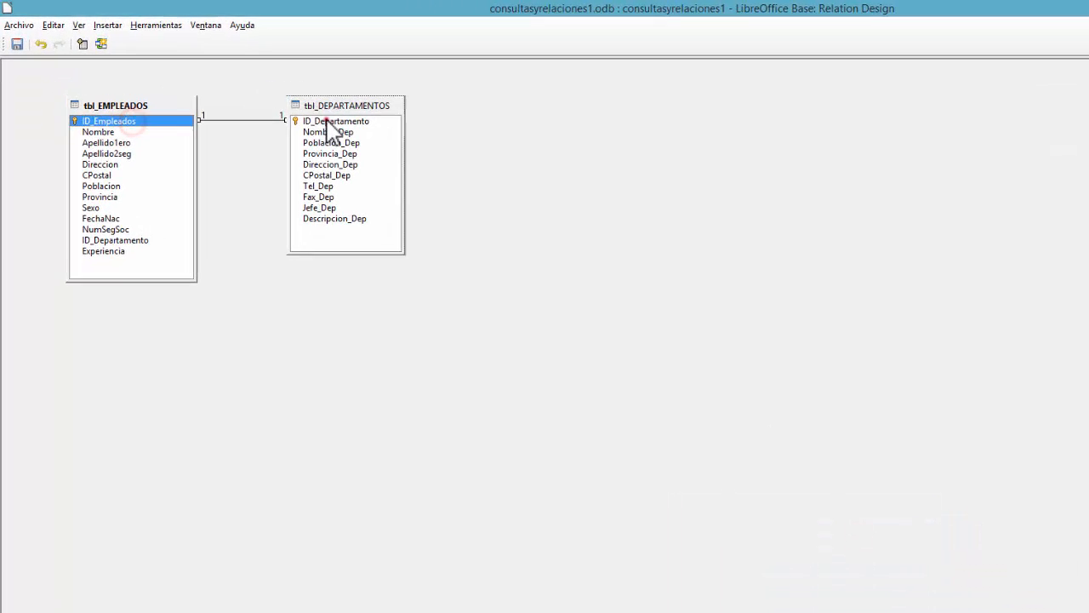
pyautogui.click(268, 96)
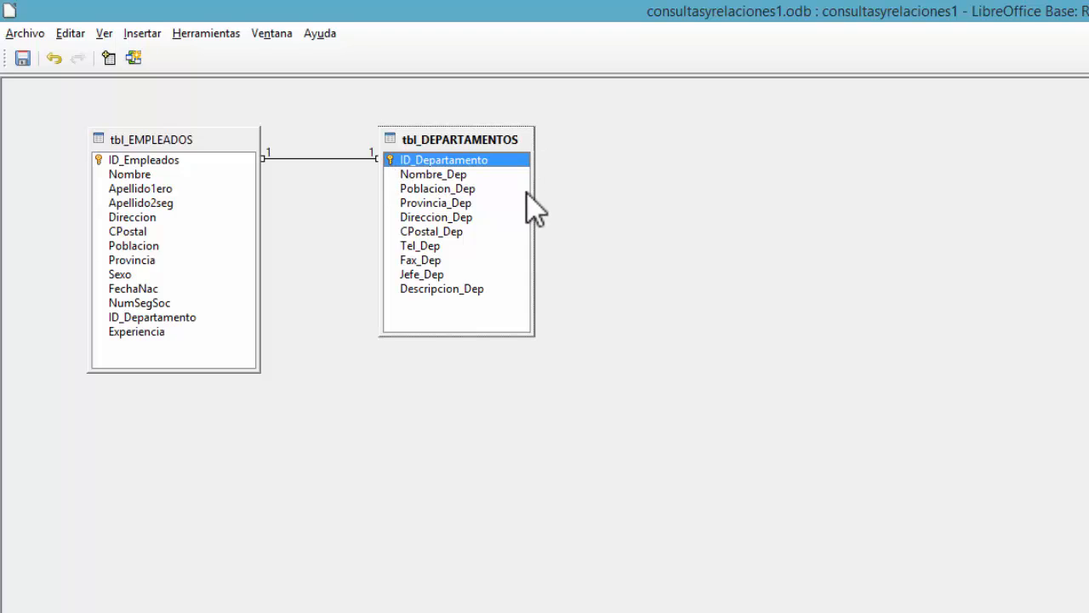
pyautogui.click(164, 162)
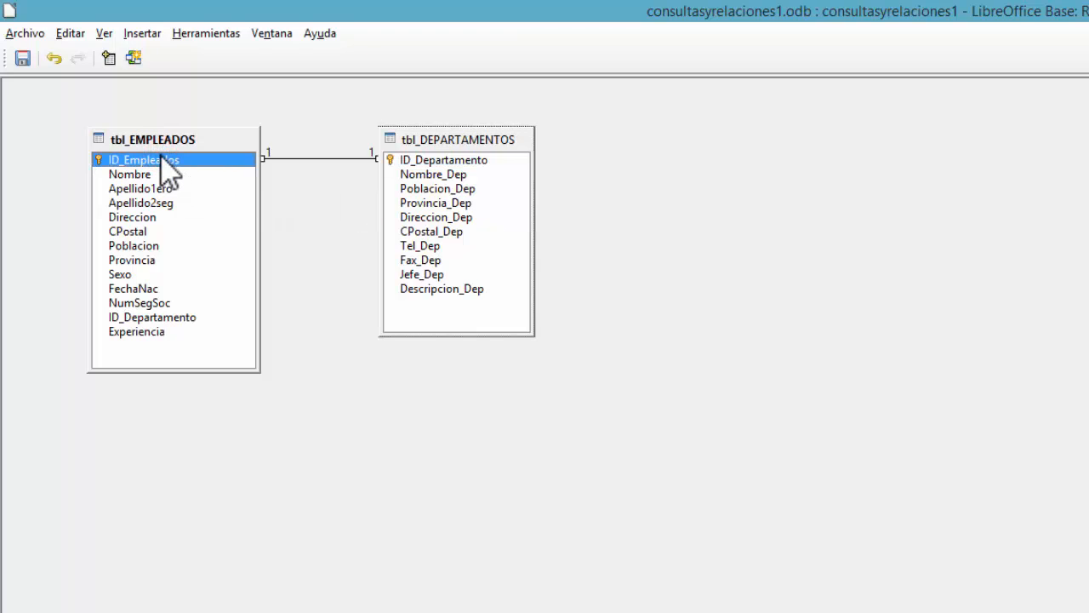
pyautogui.click(422, 162)
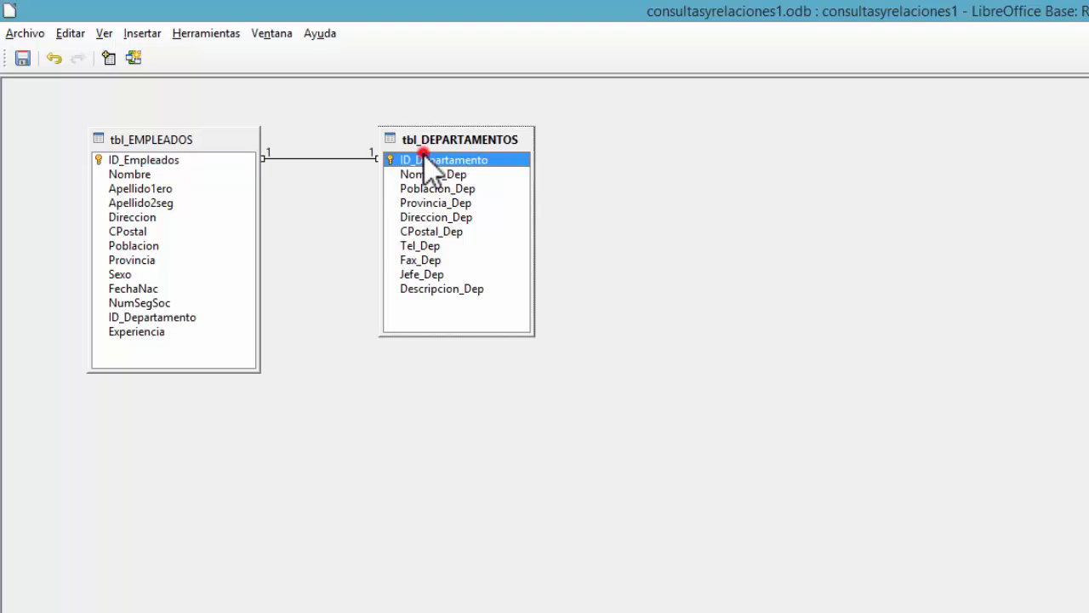
pyautogui.click(319, 158)
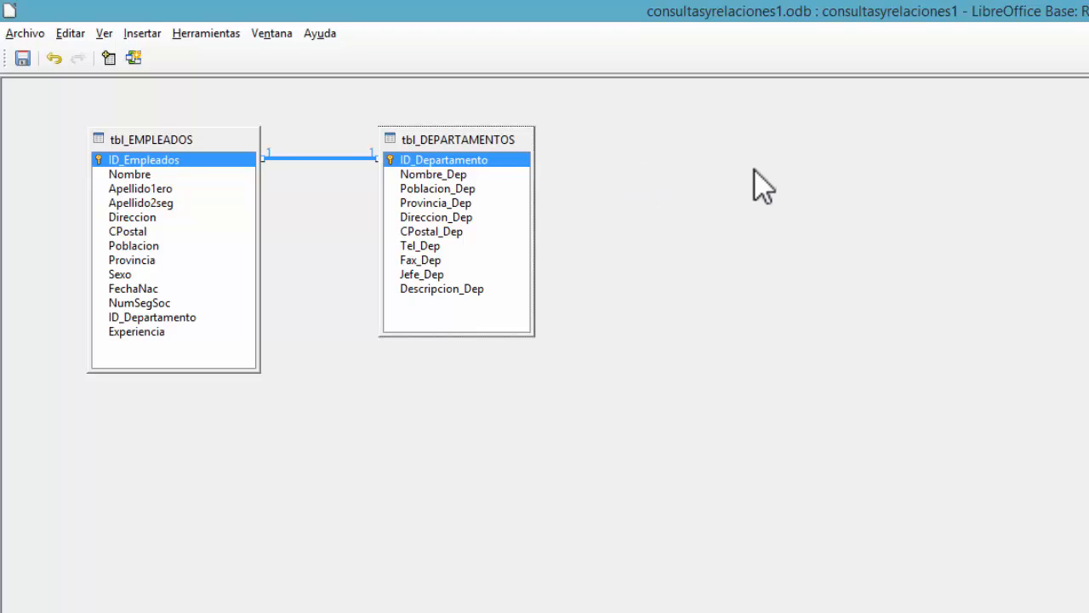
pyautogui.press('Delete')
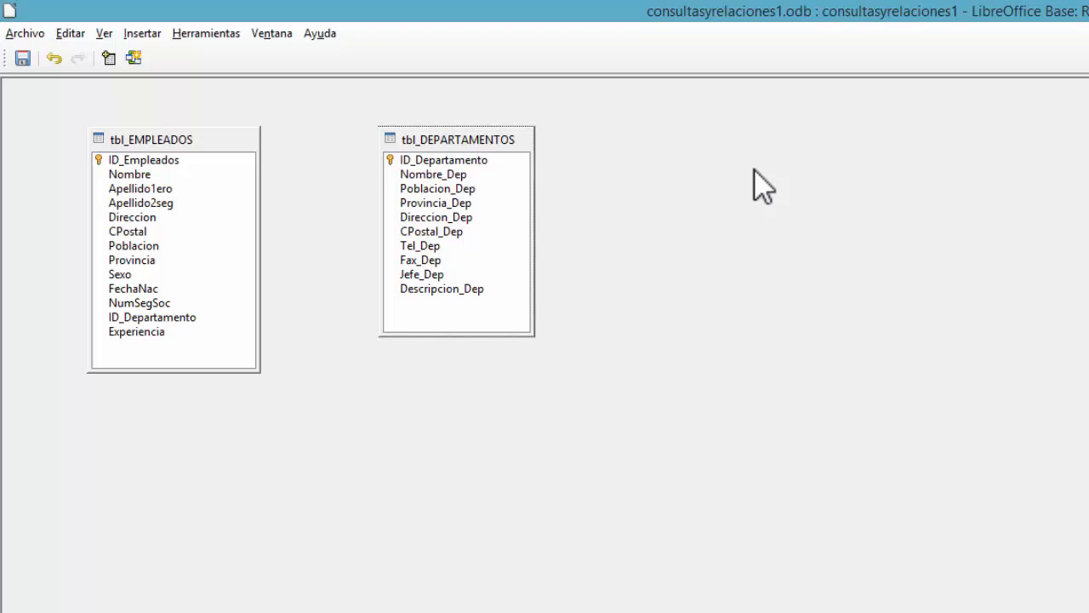
# Step: Examine ID_Departamento as the foreign key in tbl_EMPLEADOS and as the primary key in tbl_DEPARTAMENTOS, selecting each field in turn
pyautogui.click(176, 315)
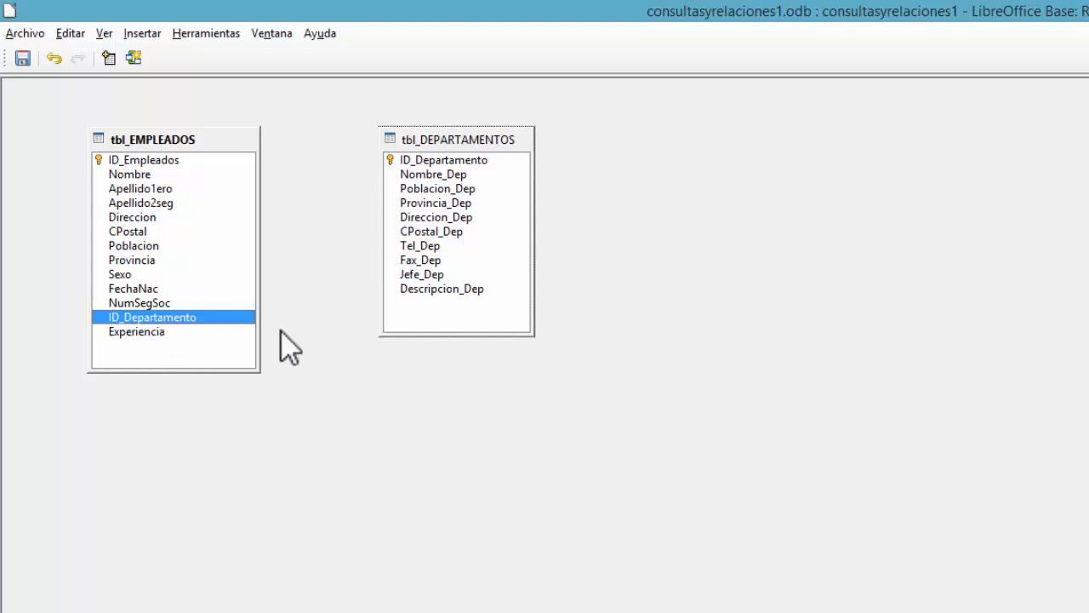
pyautogui.click(473, 160)
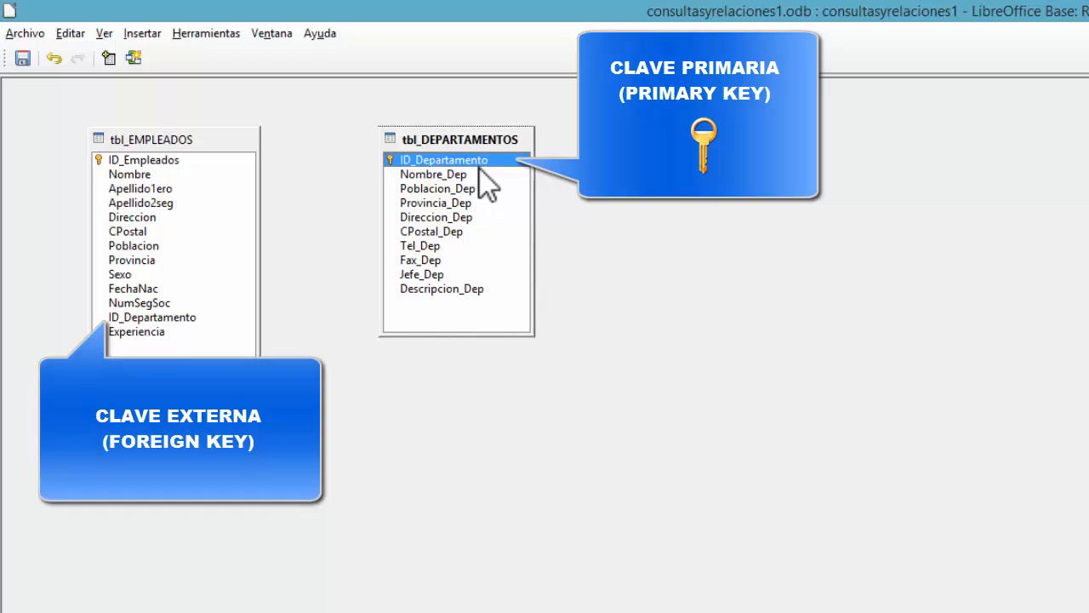
pyautogui.click(188, 317)
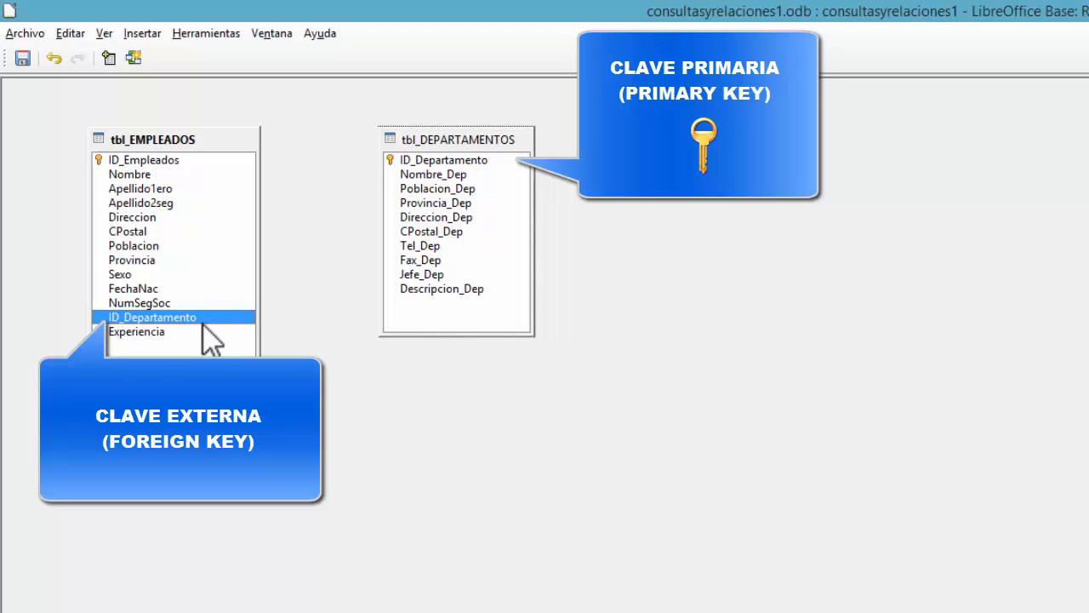
pyautogui.click(432, 161)
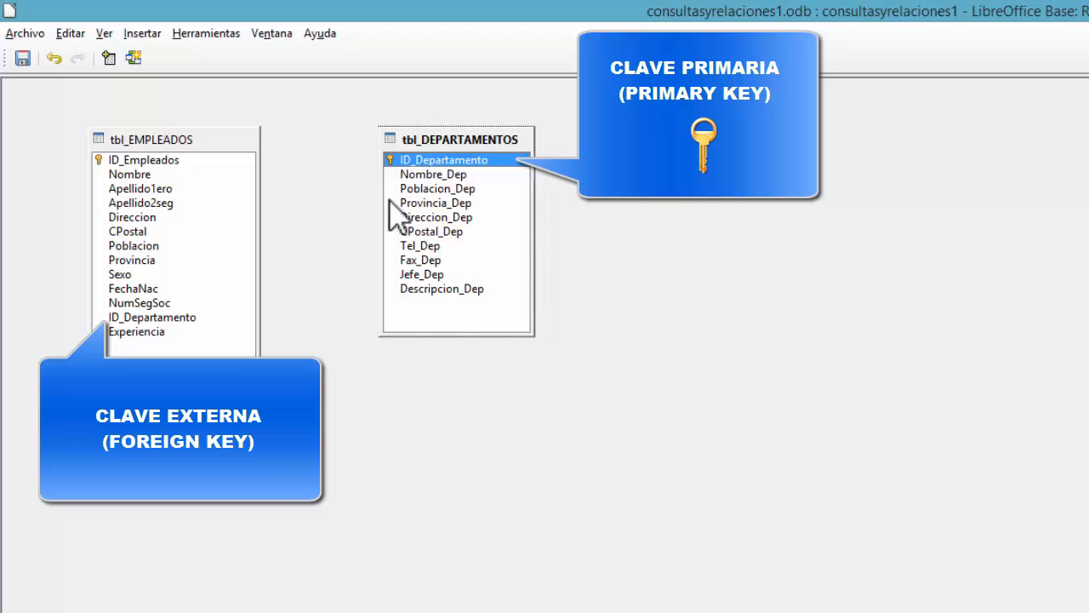
pyautogui.click(174, 318)
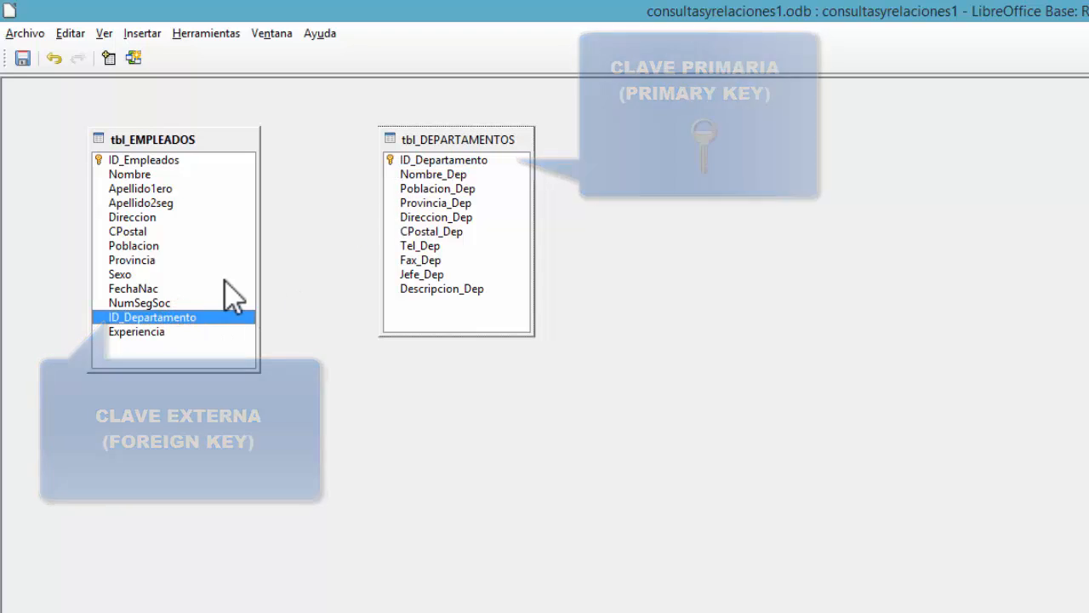
pyautogui.click(418, 143)
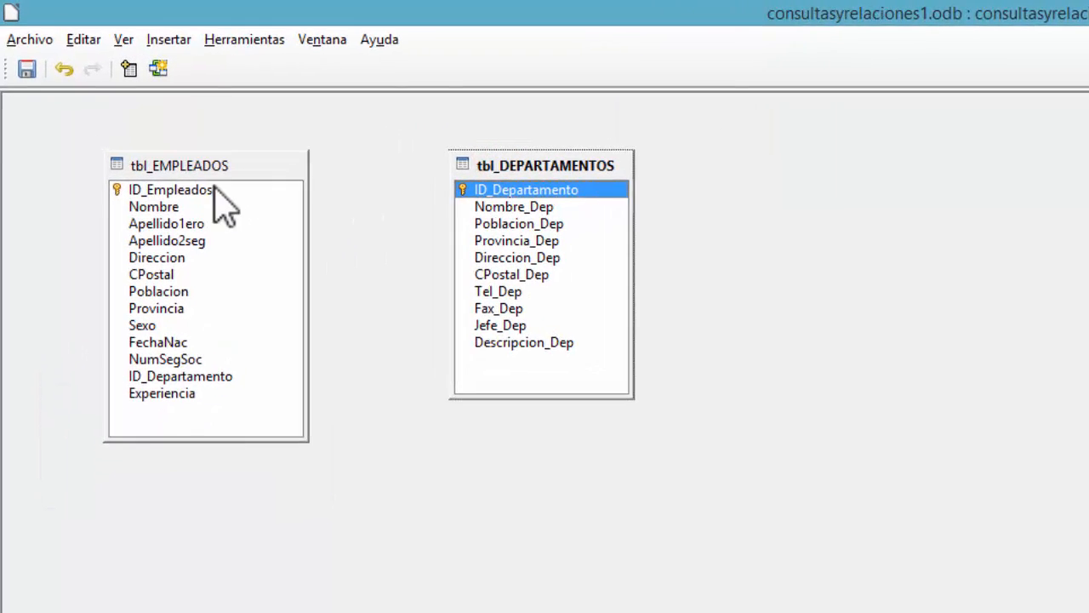
pyautogui.click(206, 165)
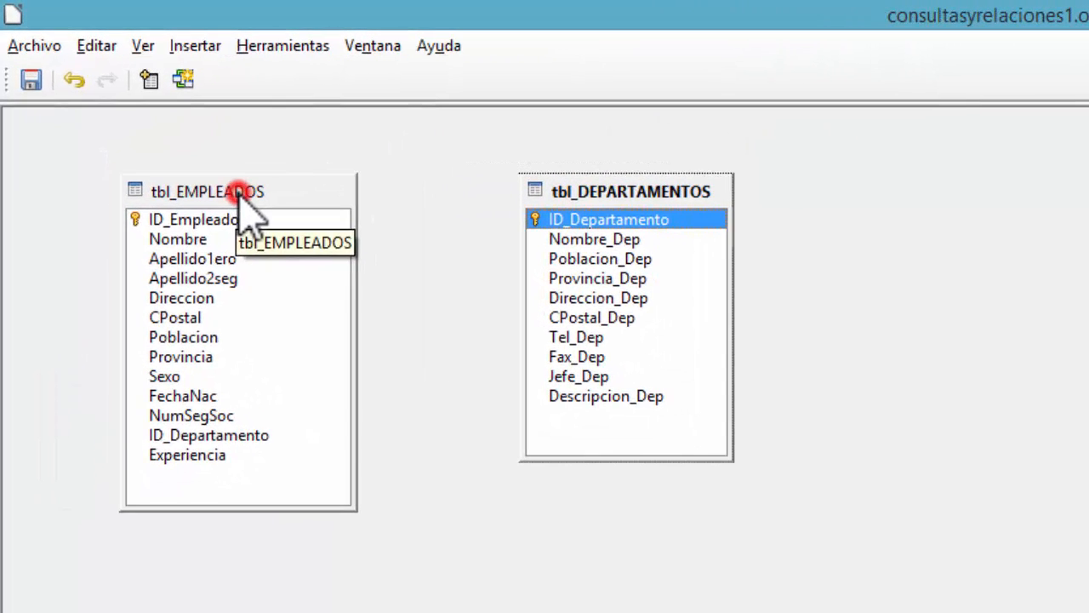
pyautogui.click(502, 156)
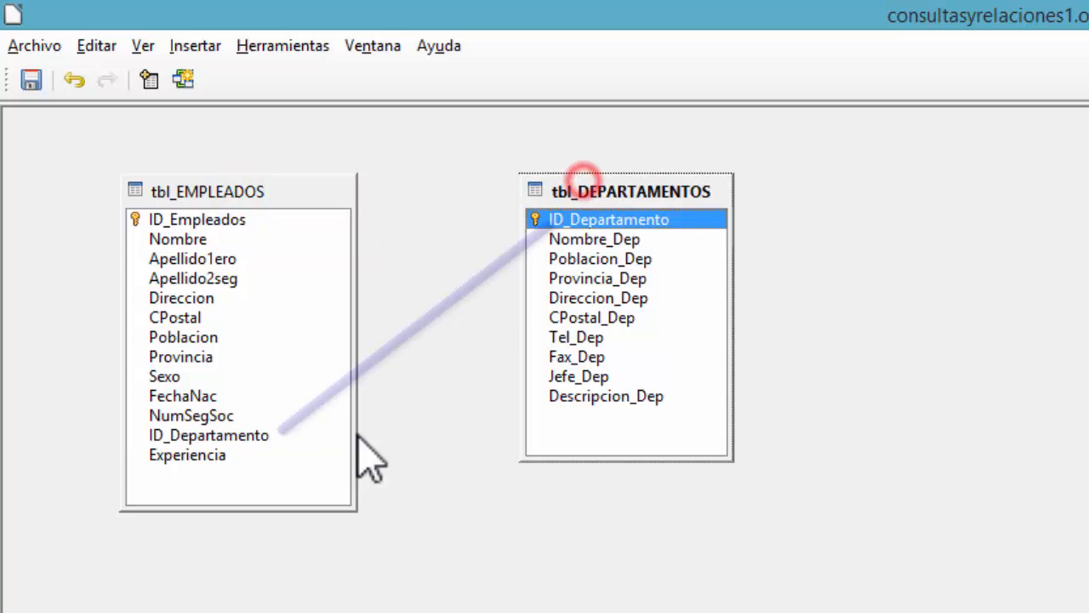
pyautogui.click(255, 436)
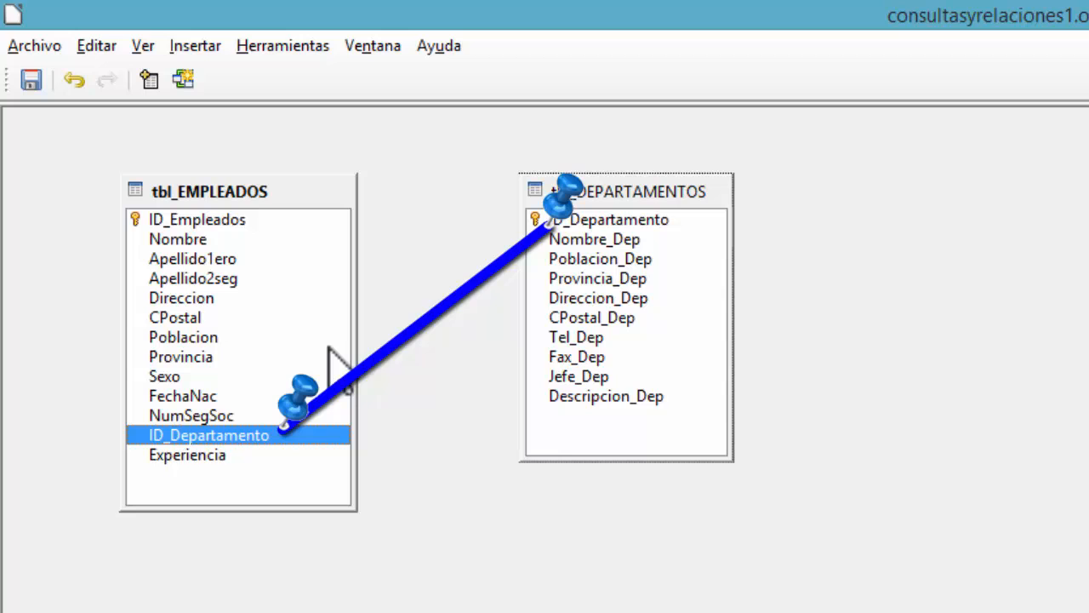
# Step: Move tbl_DEPARTAMENTOS slightly farther from tbl_EMPLEADOS and compare the ID_Departamento field in both tables
pyautogui.moveTo(609, 196); pyautogui.dragTo(636, 191)
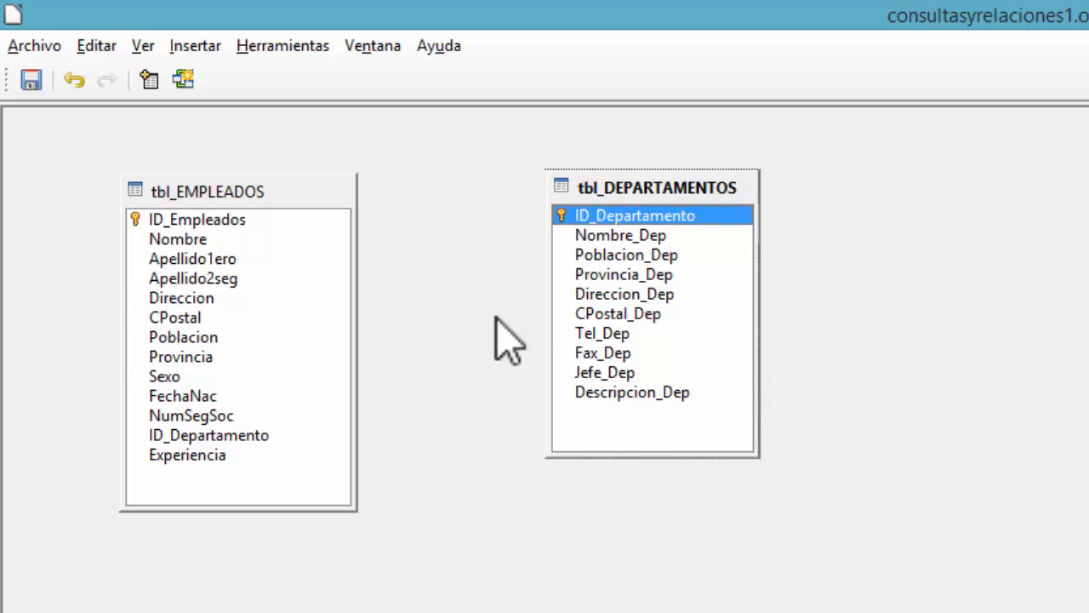
pyautogui.click(234, 436)
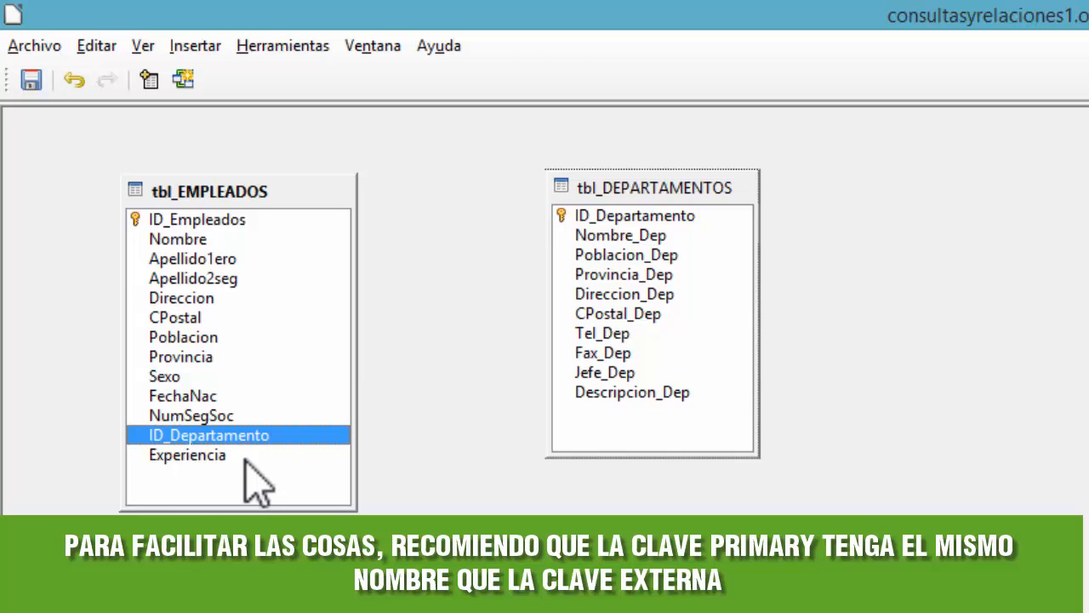
pyautogui.click(583, 218)
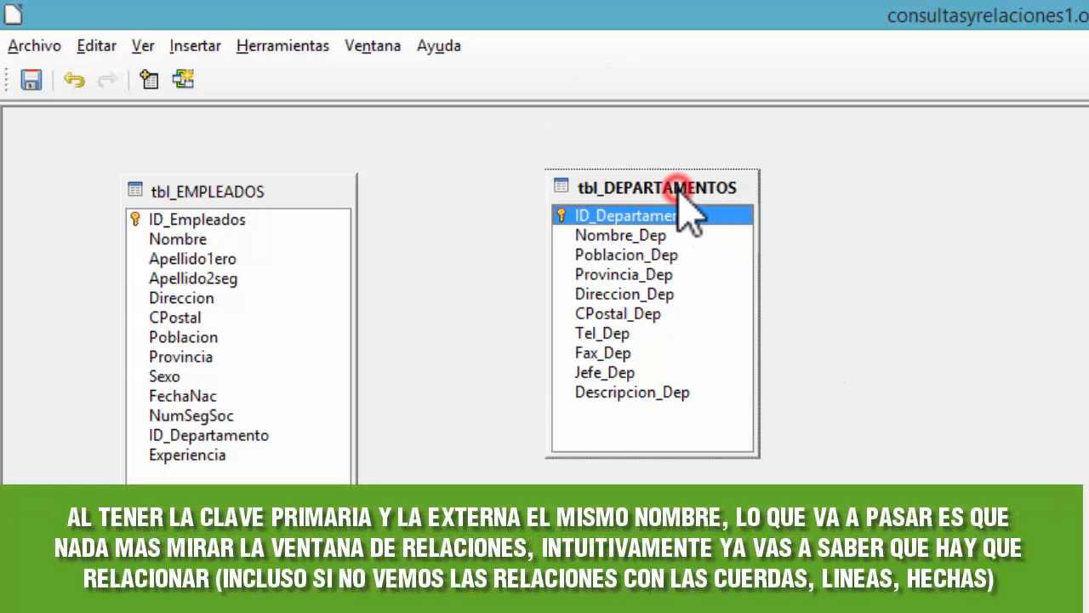
pyautogui.click(195, 199)
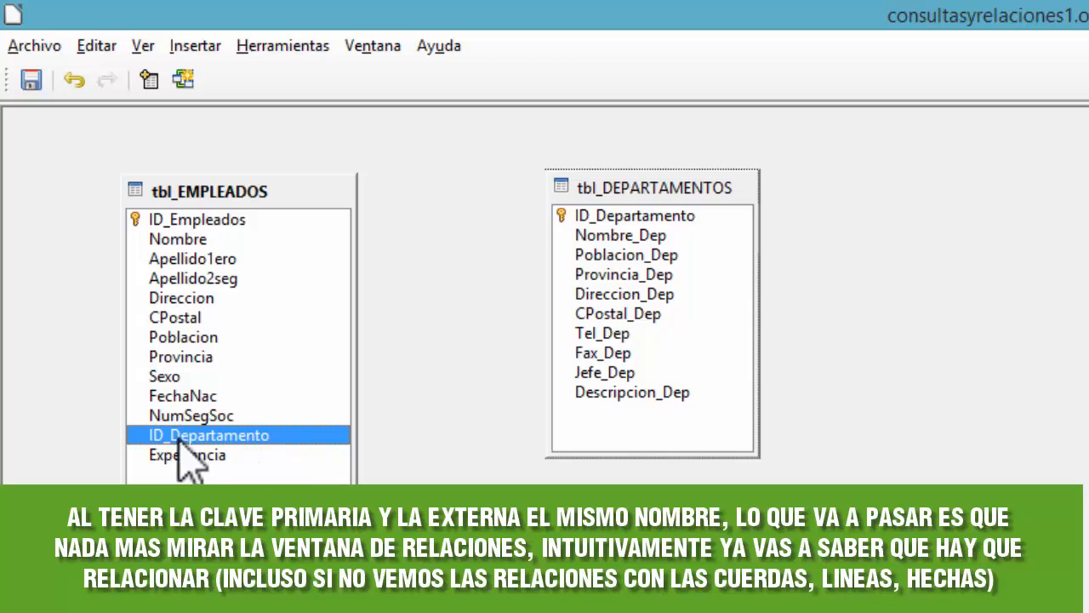
pyautogui.click(564, 213)
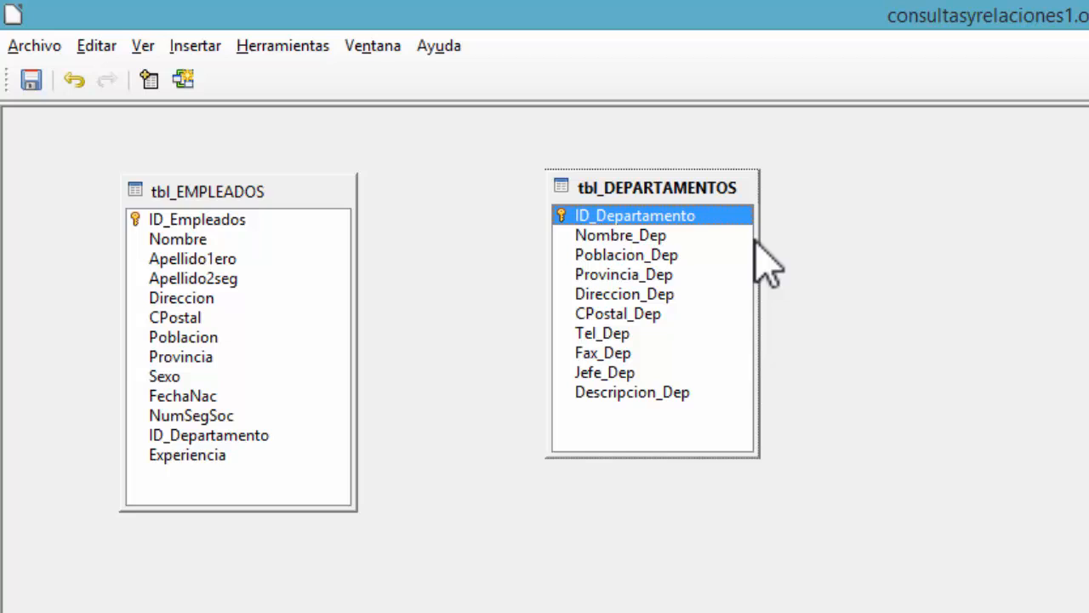
pyautogui.moveTo(214, 444); pyautogui.dragTo(209, 437)
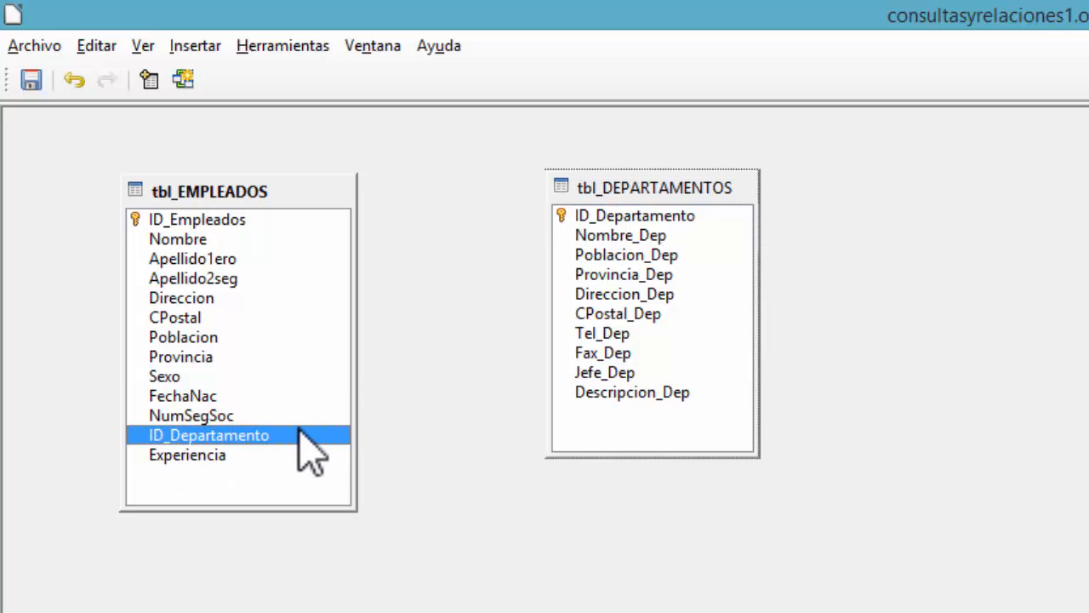
pyautogui.click(586, 217)
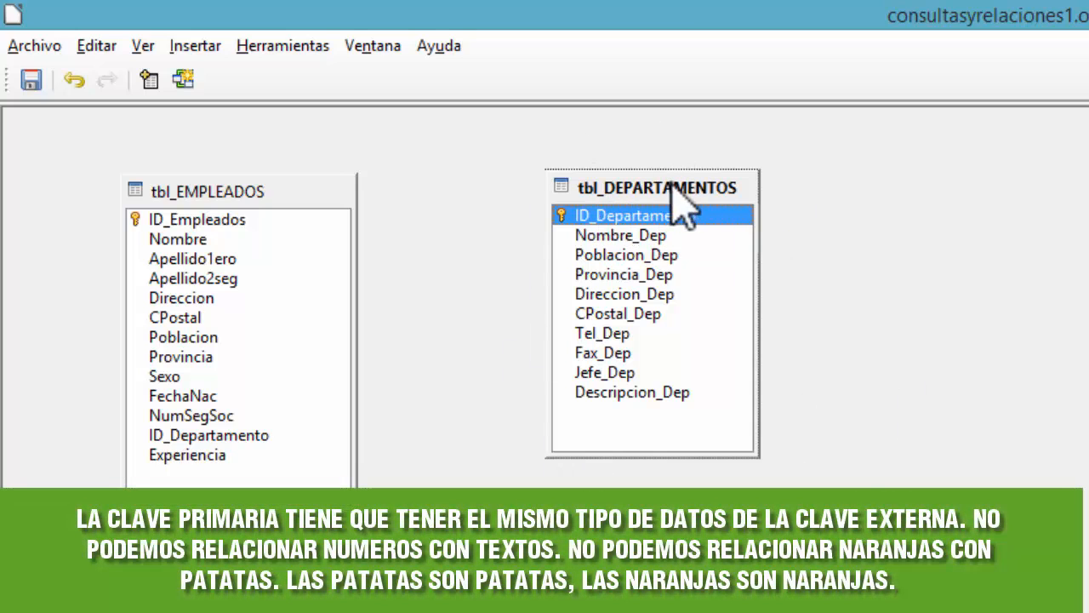
# Step: Compare the foreign key ID_Departamento in tbl_EMPLEADOS with the primary key ID_Departamento in tbl_DEPARTAMENTOS, selecting each field alternately
pyautogui.click(237, 436)
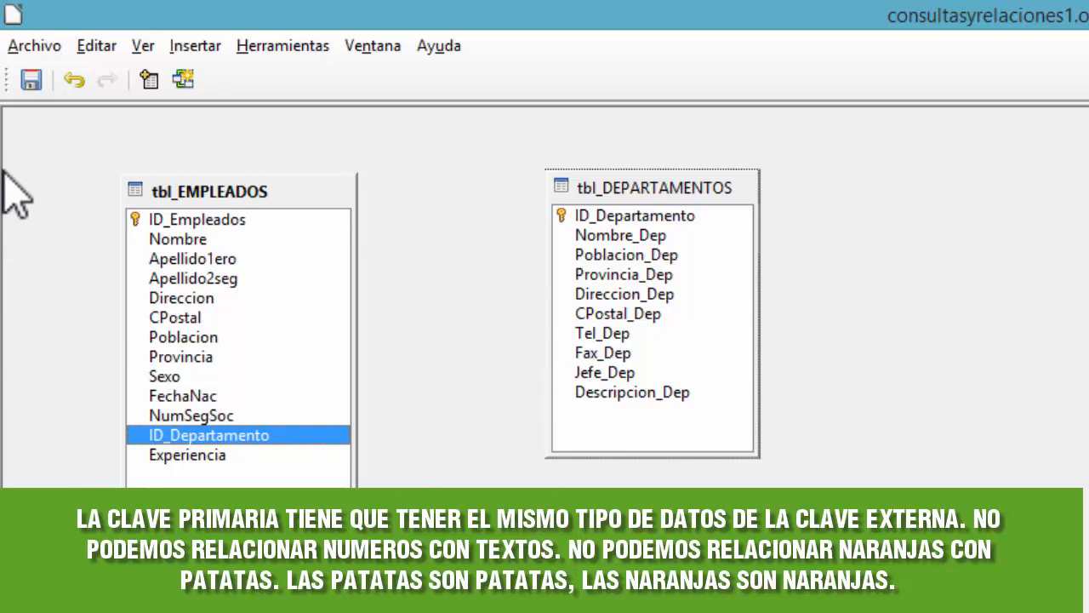
pyautogui.click(600, 218)
pyautogui.click(258, 435)
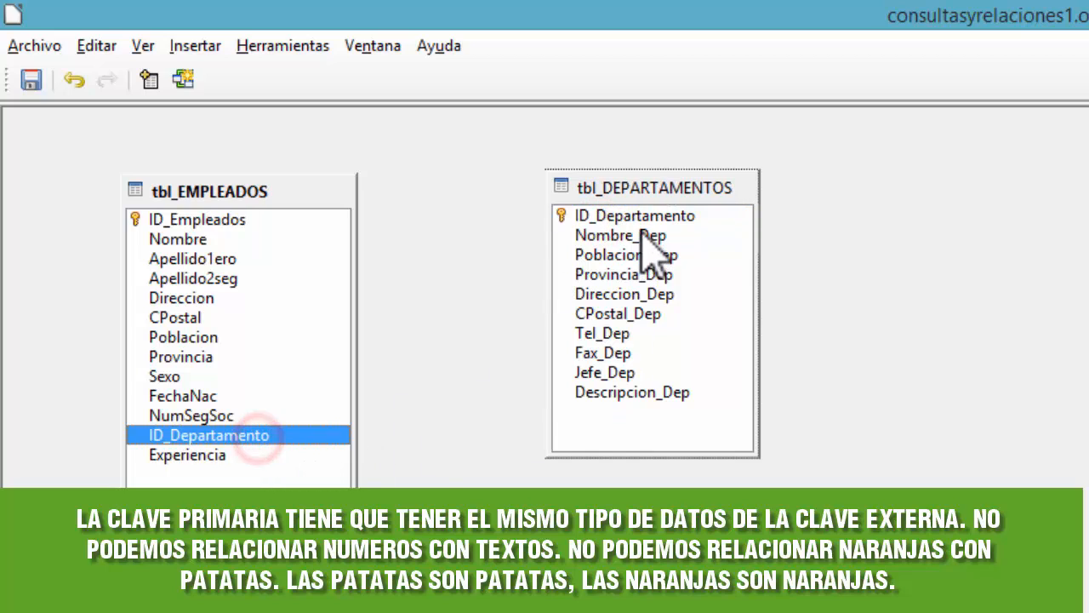
pyautogui.moveTo(637, 218); pyautogui.dragTo(264, 435)
pyautogui.click(260, 436)
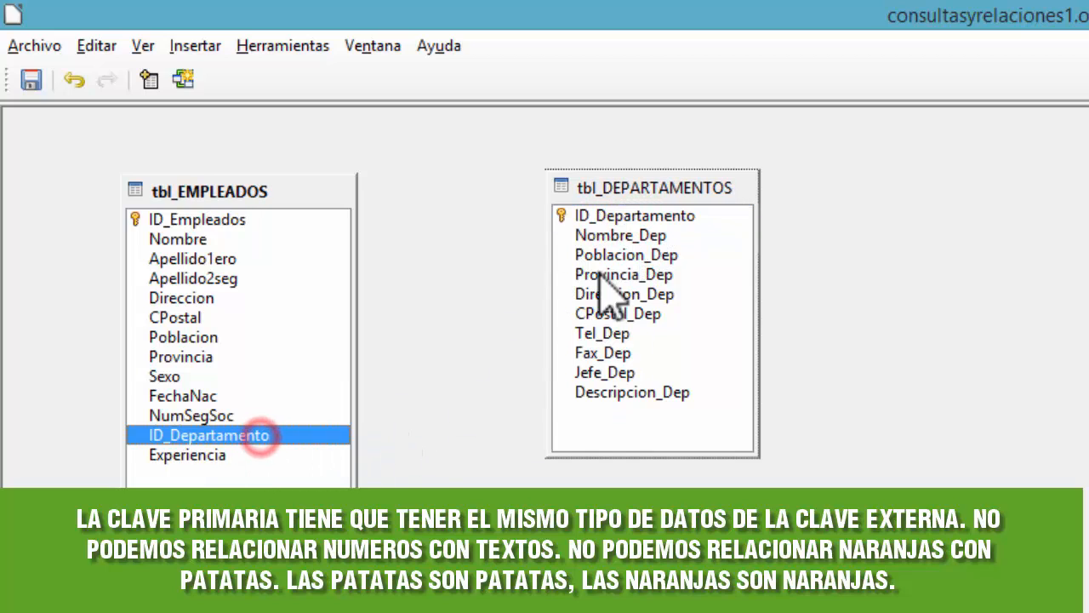
pyautogui.click(596, 216)
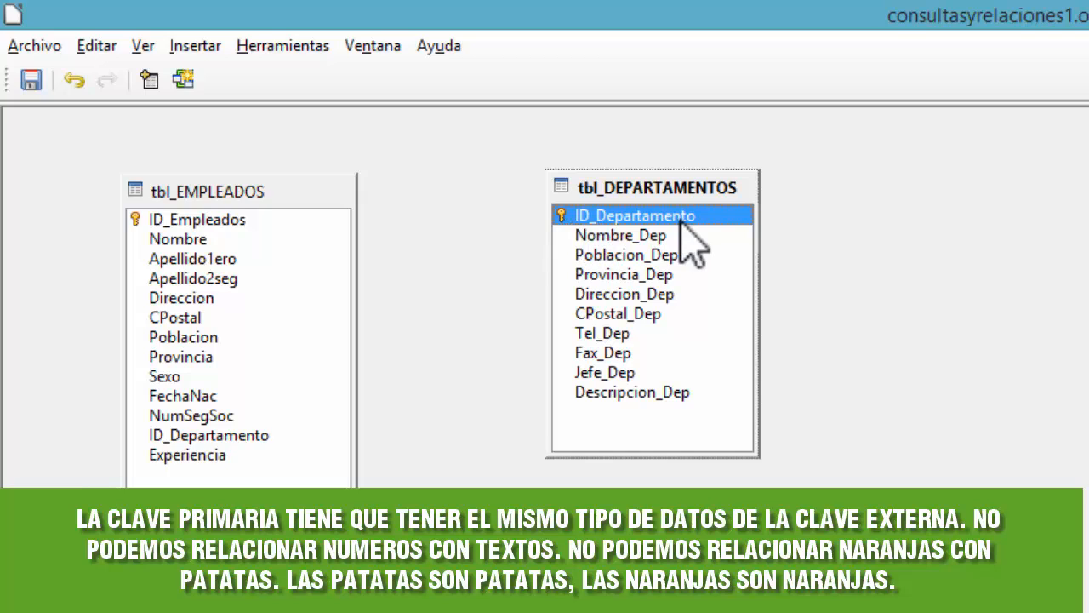
pyautogui.click(247, 436)
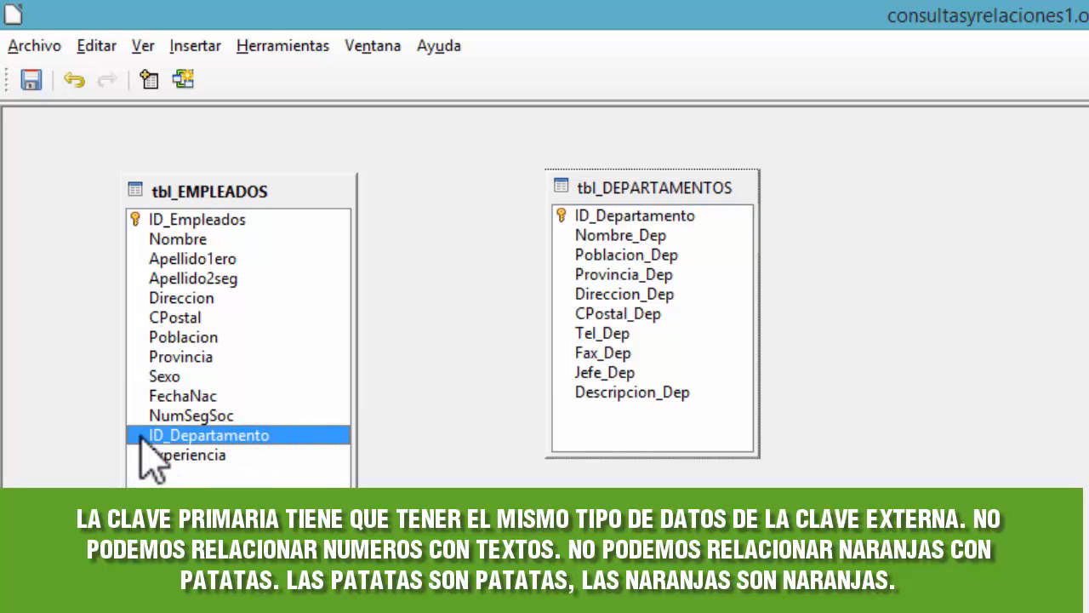
pyautogui.click(628, 214)
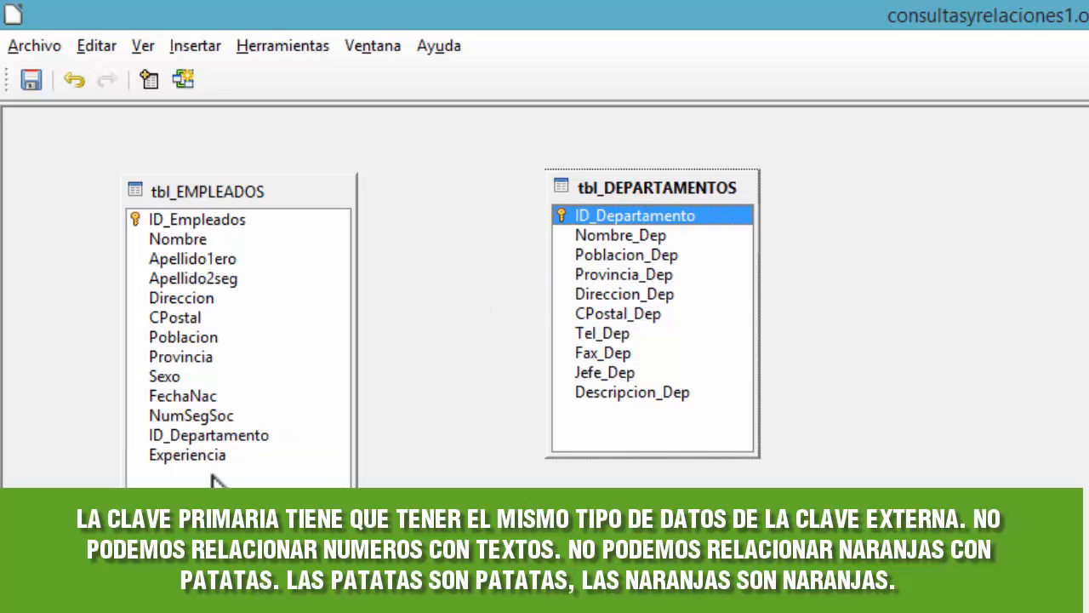
# Step: Create a one-to-many relationship from ID_Departamento in tbl_DEPARTAMENTOS to ID_Departamento in tbl_EMPLEADOS
pyautogui.click(192, 436)
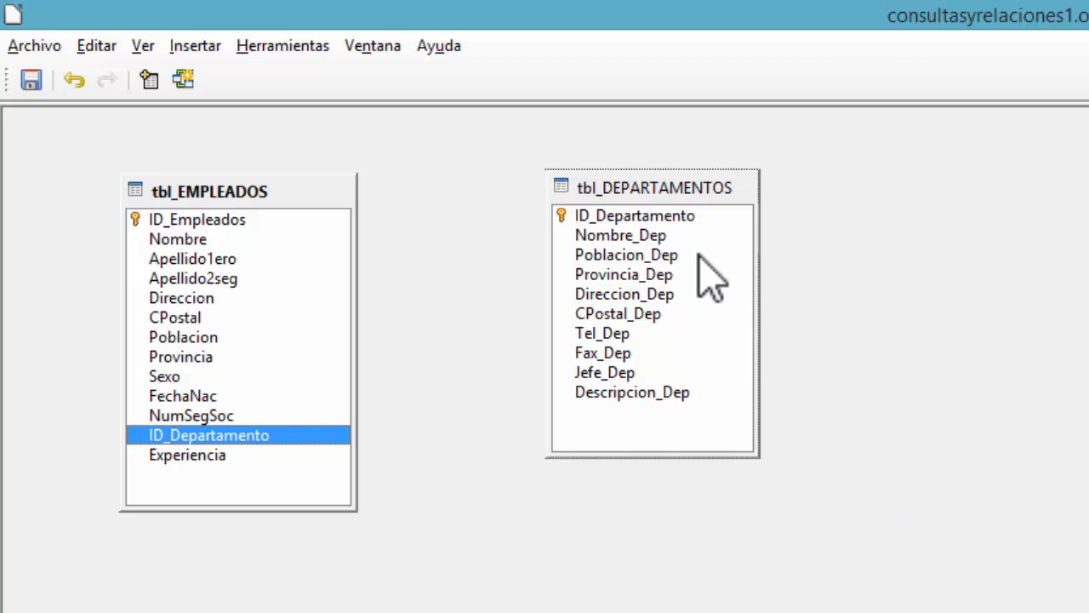
pyautogui.click(640, 216)
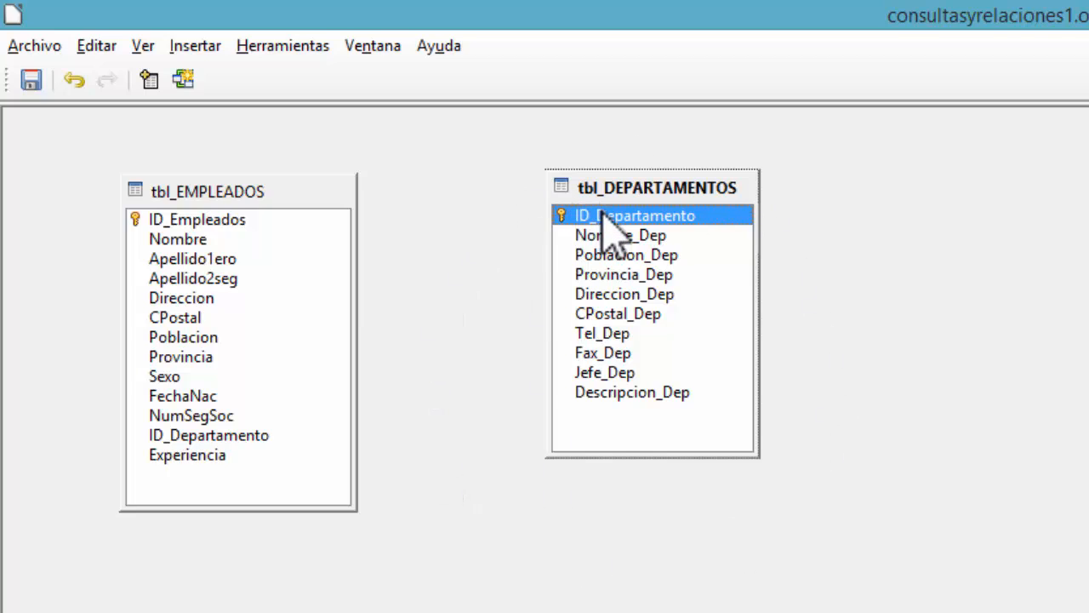
pyautogui.moveTo(603, 216); pyautogui.dragTo(238, 438)
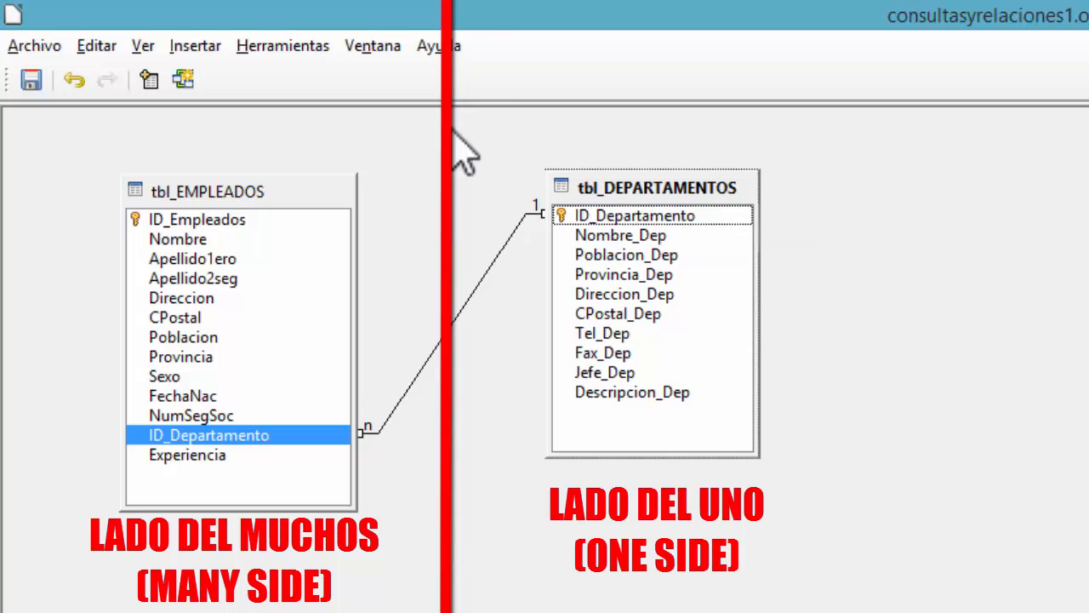
# Step: Move tbl_DEPARTAMENTOS lower in the diagram and set its relation with tbl_EMPLEADOS to update with Actualización en cascada
pyautogui.moveTo(679, 197); pyautogui.dragTo(621, 612)
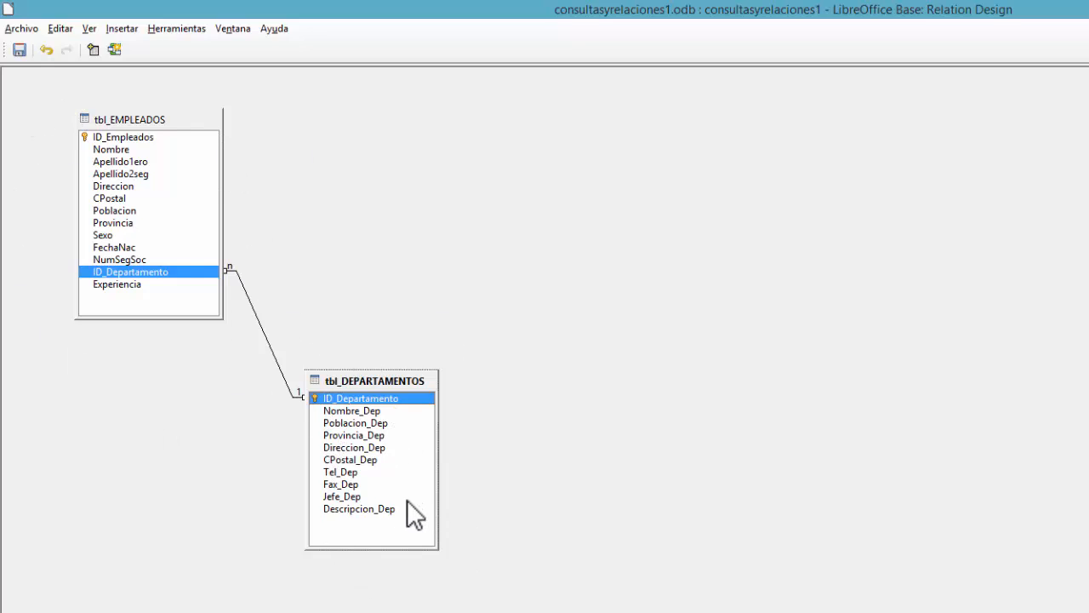
pyautogui.click(259, 321)
pyautogui.rightClick(257, 322)
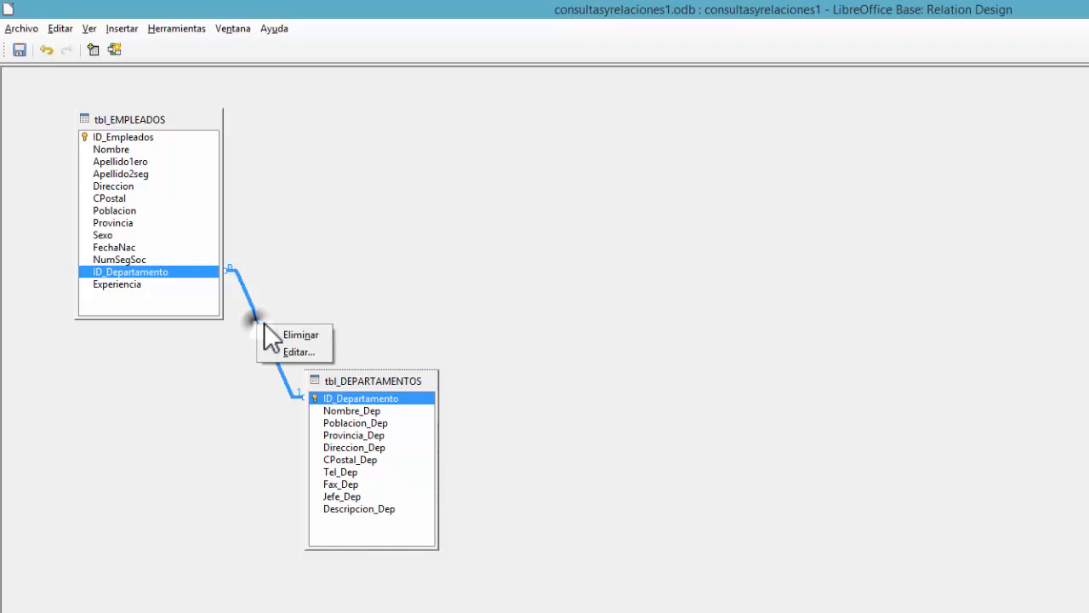
pyautogui.click(291, 352)
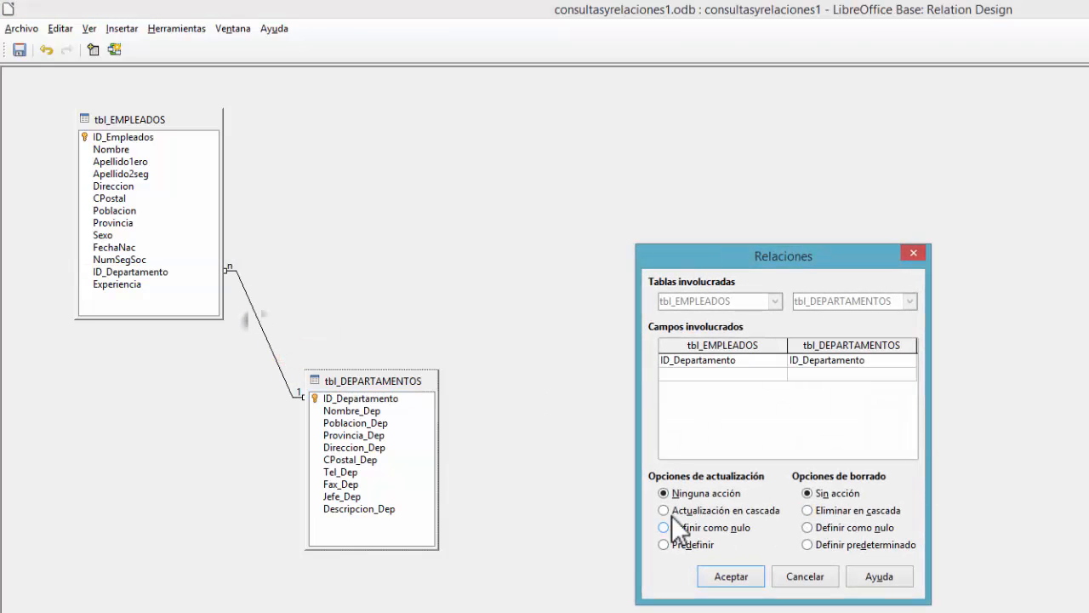
pyautogui.click(664, 510)
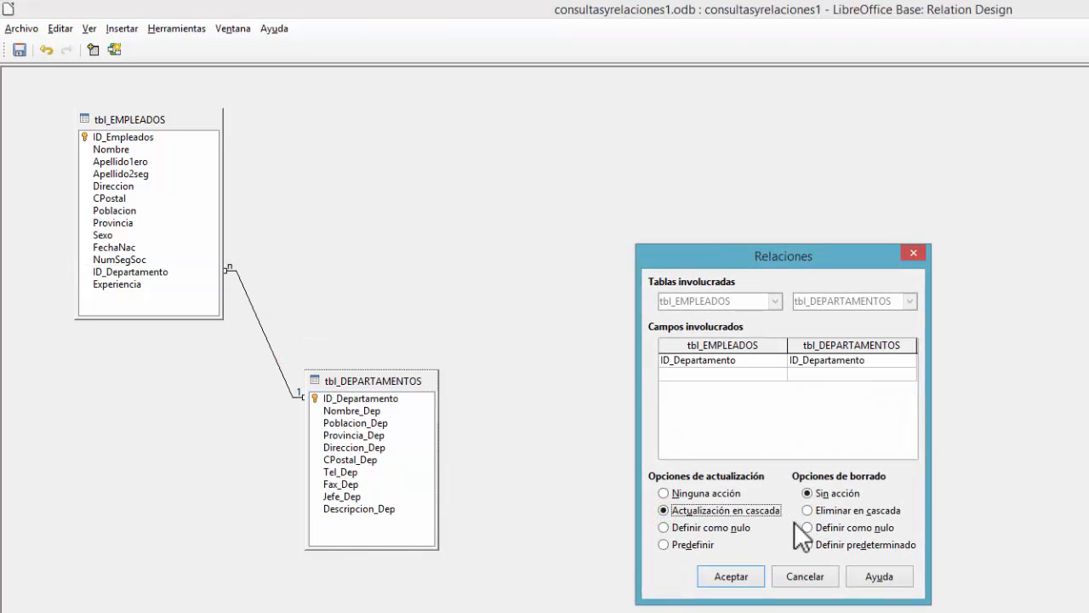
# Step: Set the relation's delete option to Eliminar en cascada, then save and close the relation design
pyautogui.click(806, 510)
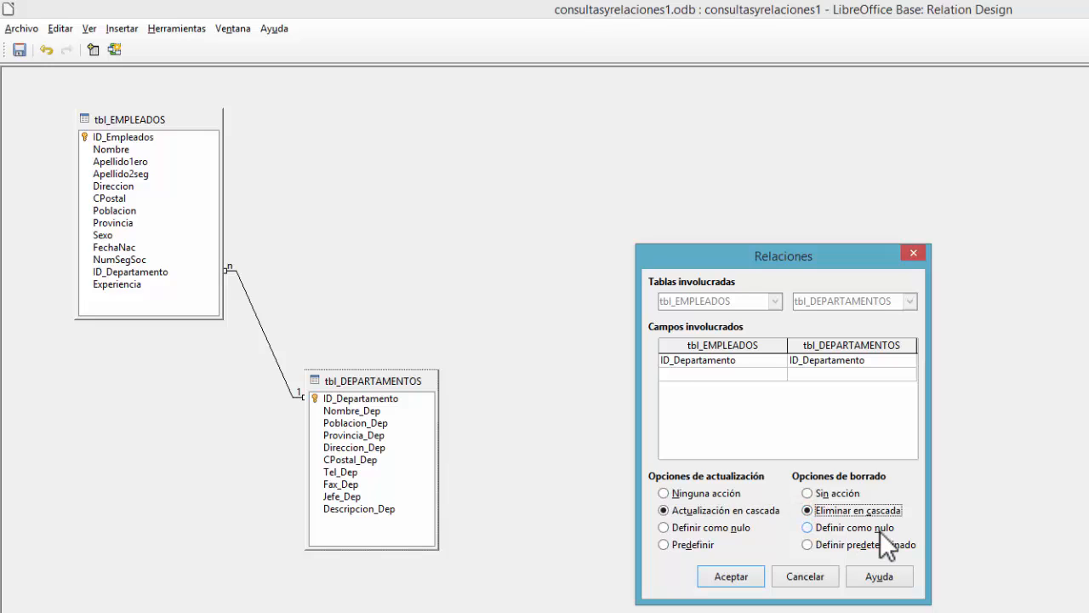
pyautogui.press('Up')
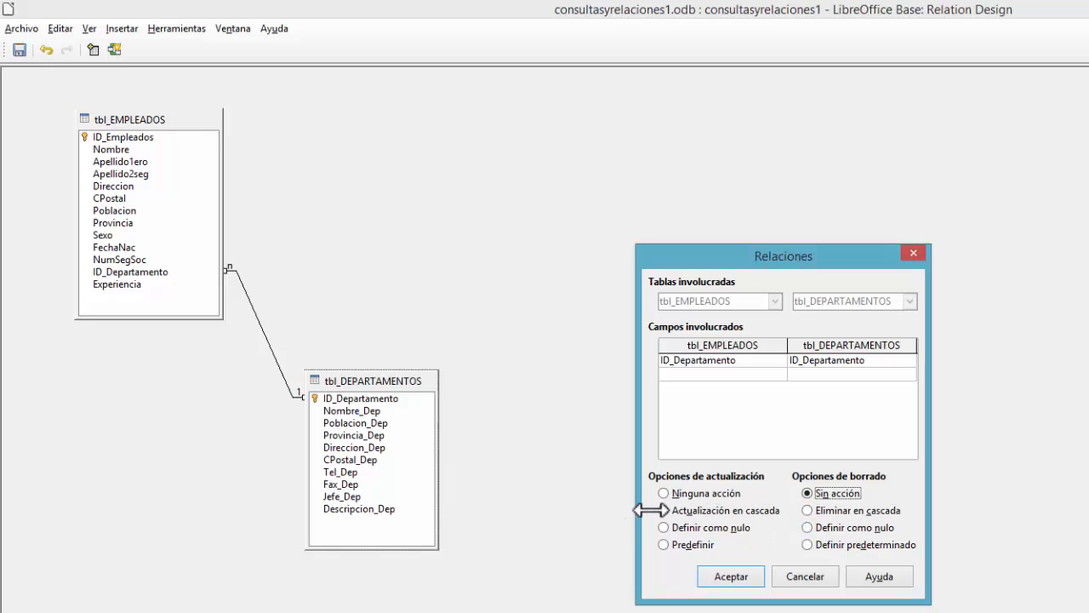
pyautogui.click(808, 510)
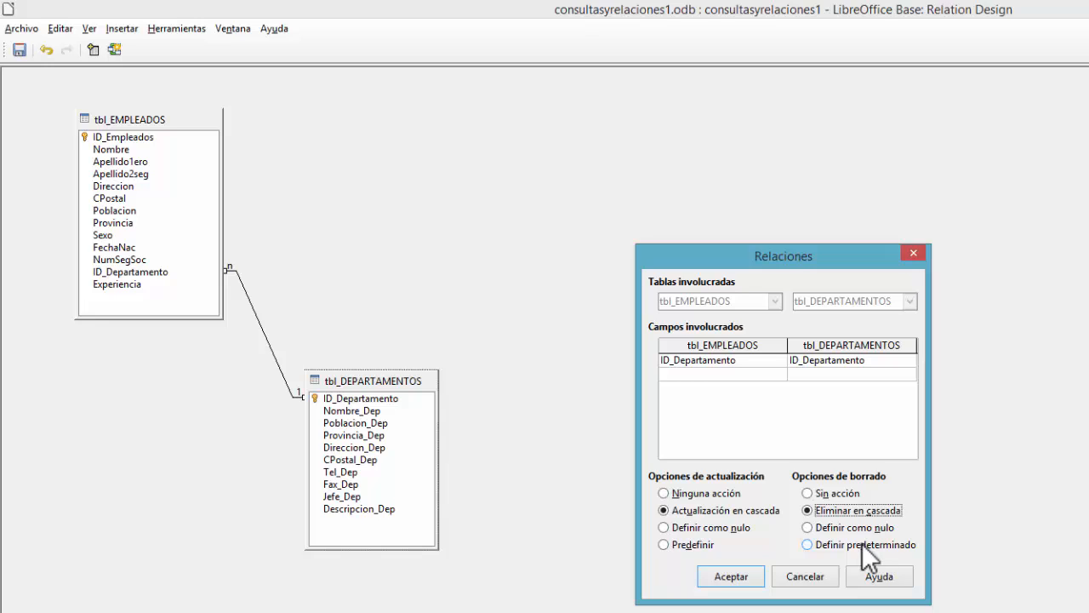
pyautogui.click(808, 493)
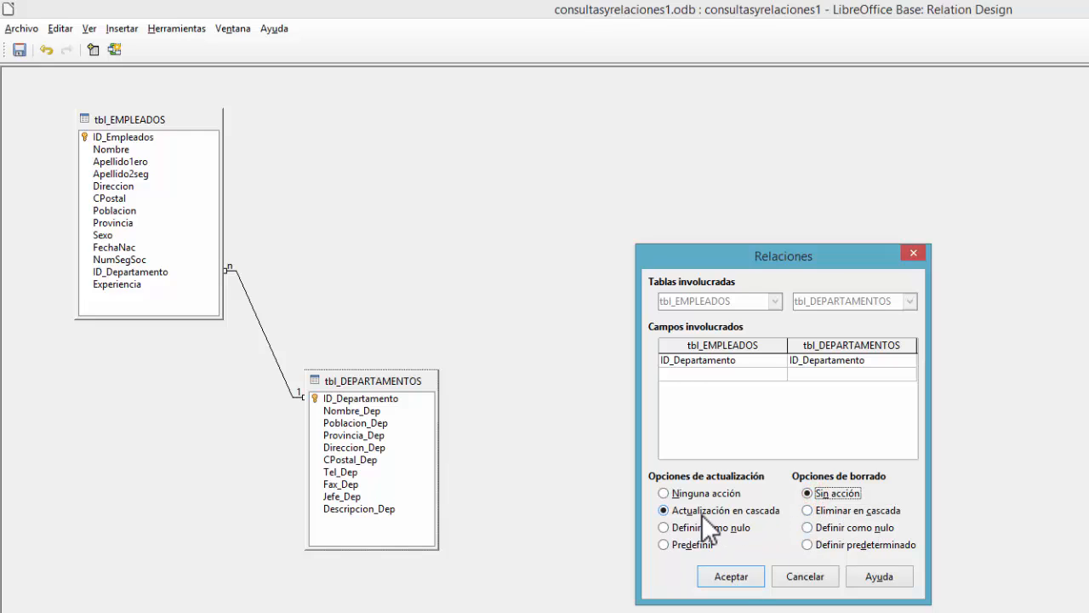
pyautogui.click(803, 512)
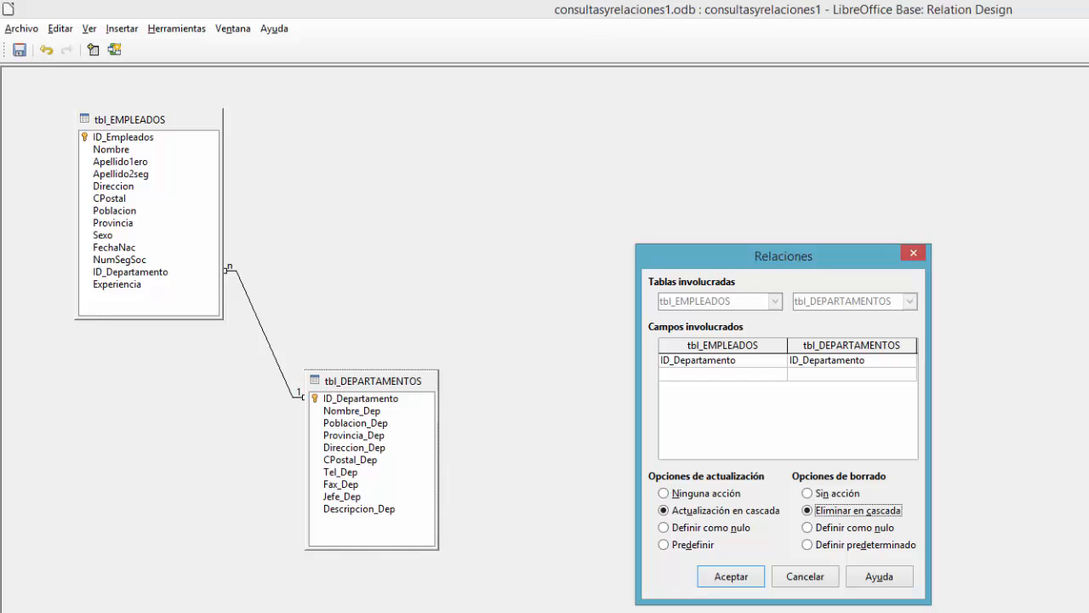
pyautogui.click(724, 578)
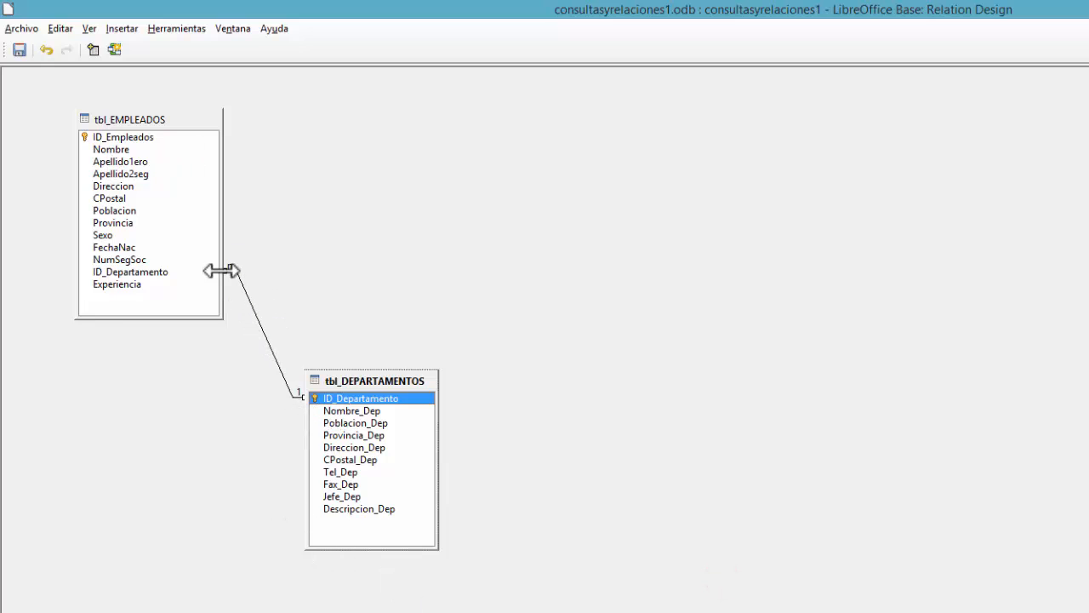
pyautogui.click(18, 49)
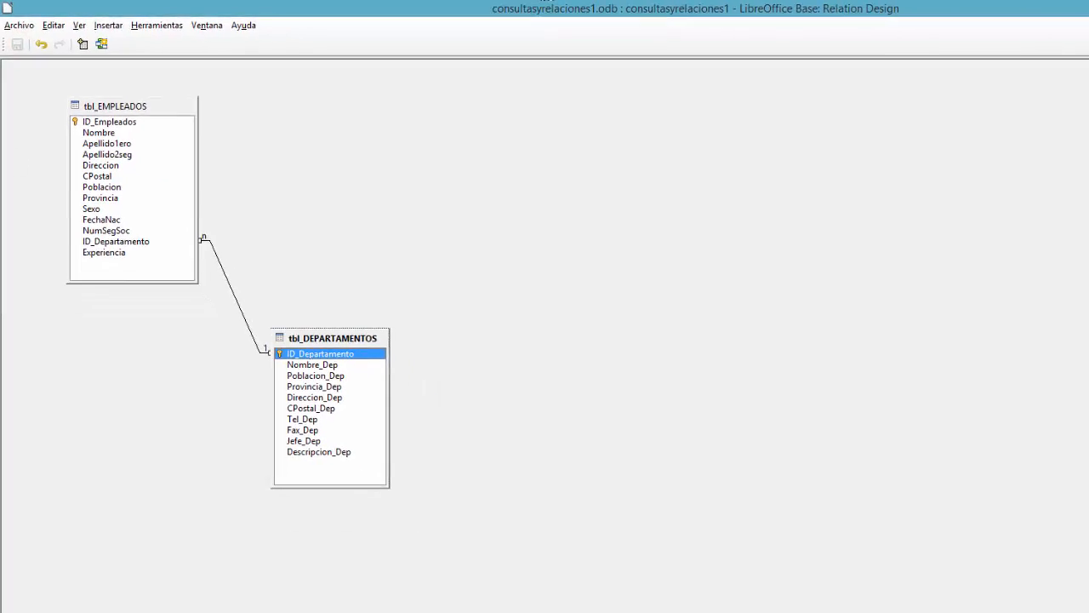
pyautogui.click(1082, 12)
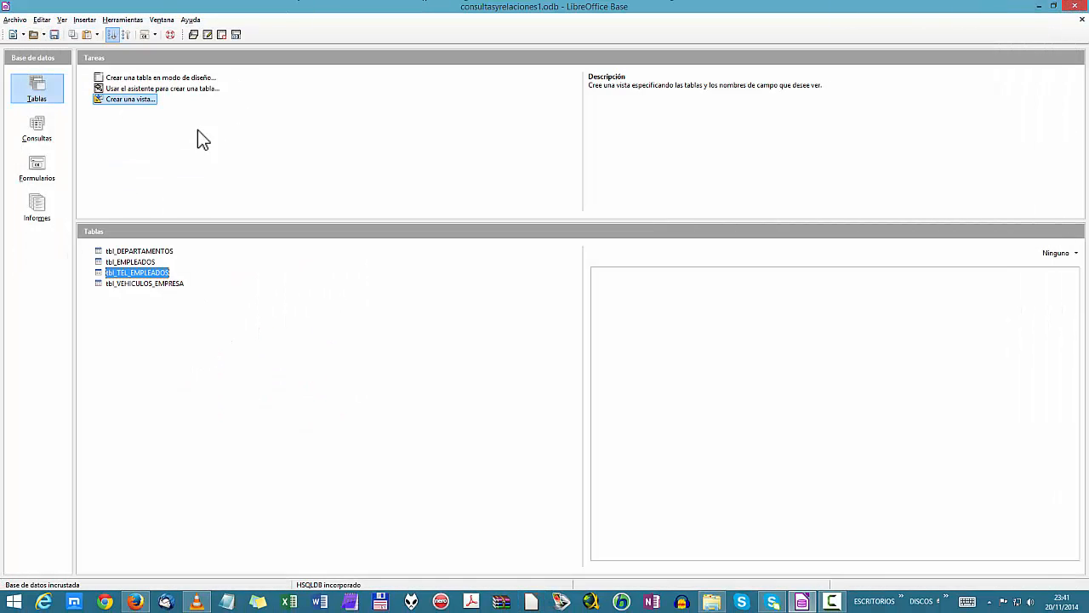
# Step: Create a new query in design mode with the tables tbl_EMPLEADOS and tbl_DEPARTAMENTOS
pyautogui.click(28, 134)
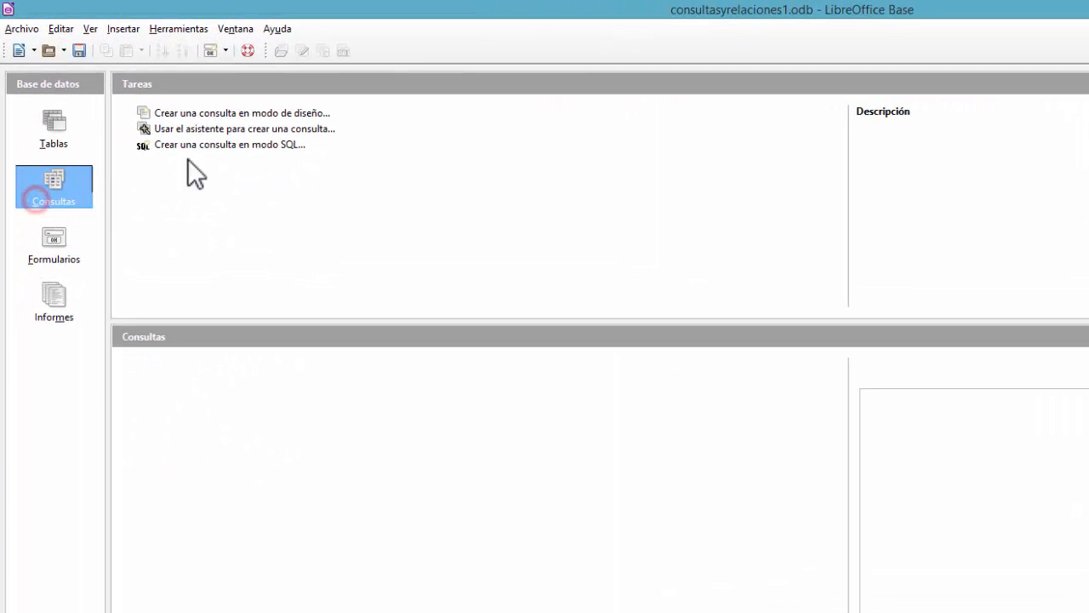
pyautogui.click(241, 114)
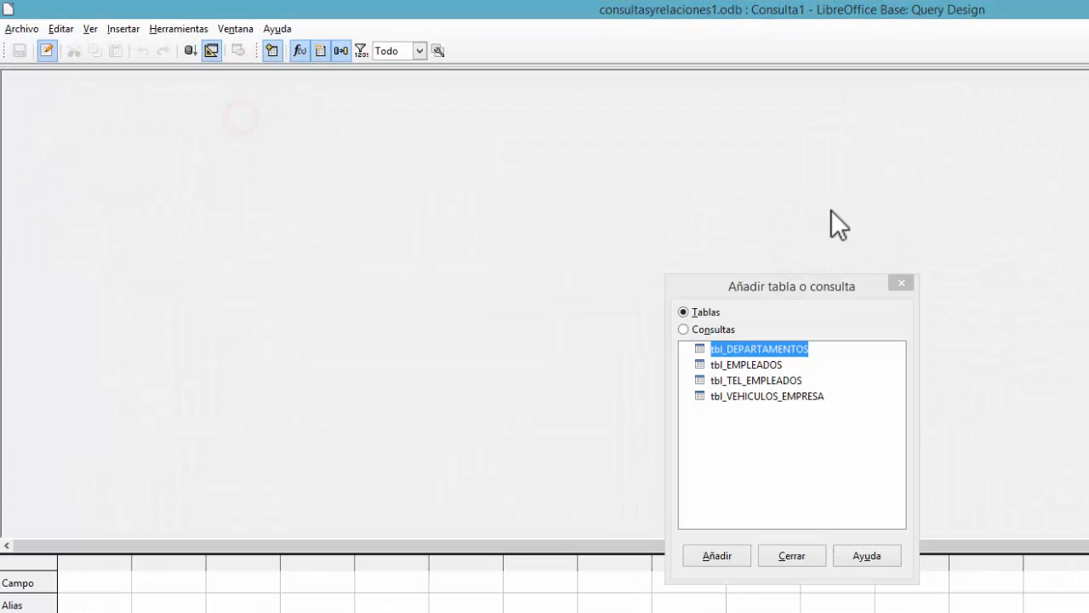
pyautogui.doubleClick(757, 364)
pyautogui.doubleClick(760, 343)
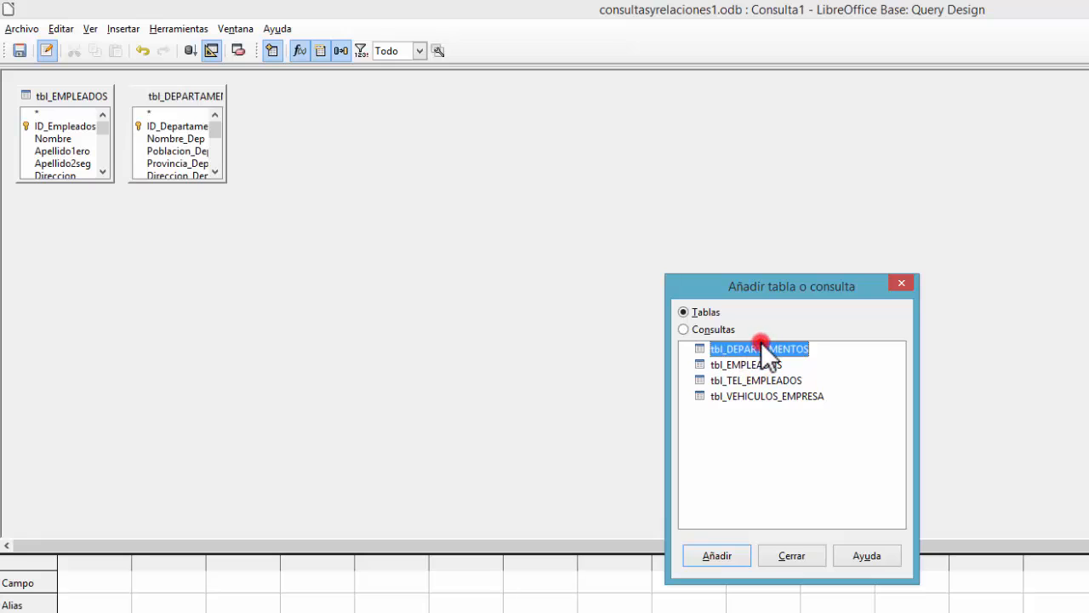
pyautogui.click(896, 287)
# Step: Move tbl_DEPARTAMENTOS away from tbl_EMPLEADOS and enlarge both table boxes to show all their fields
pyautogui.moveTo(222, 97); pyautogui.dragTo(274, 129)
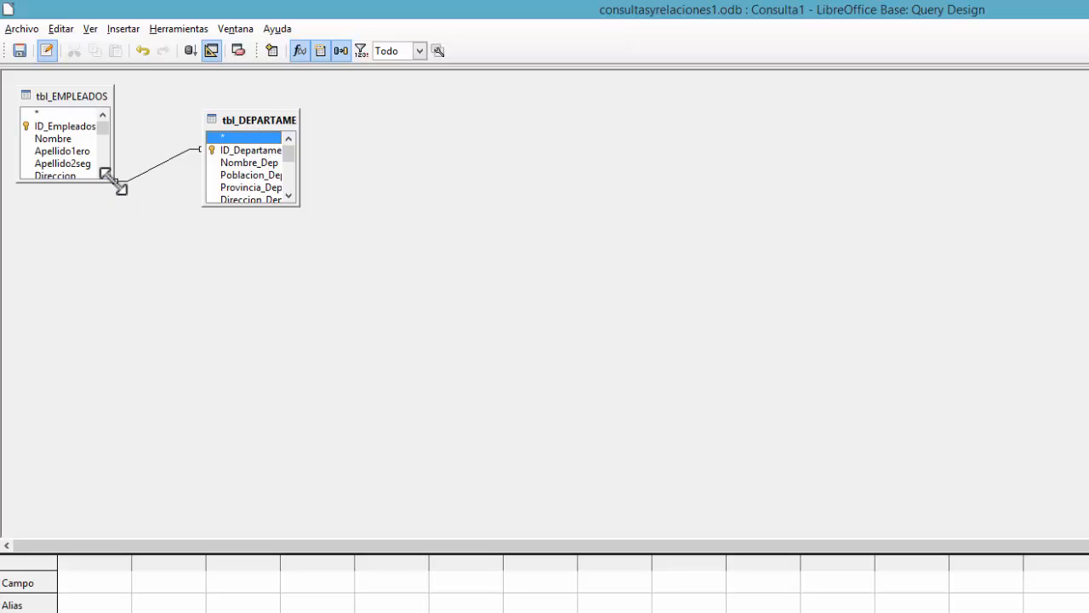
pyautogui.moveTo(112, 182); pyautogui.dragTo(149, 304)
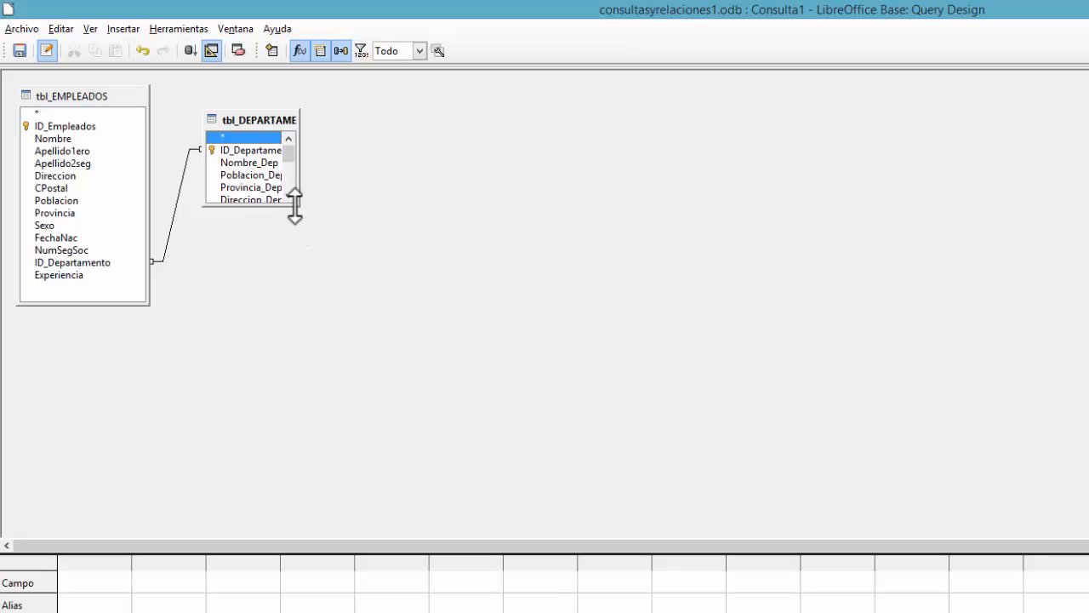
pyautogui.moveTo(299, 206); pyautogui.dragTo(335, 279)
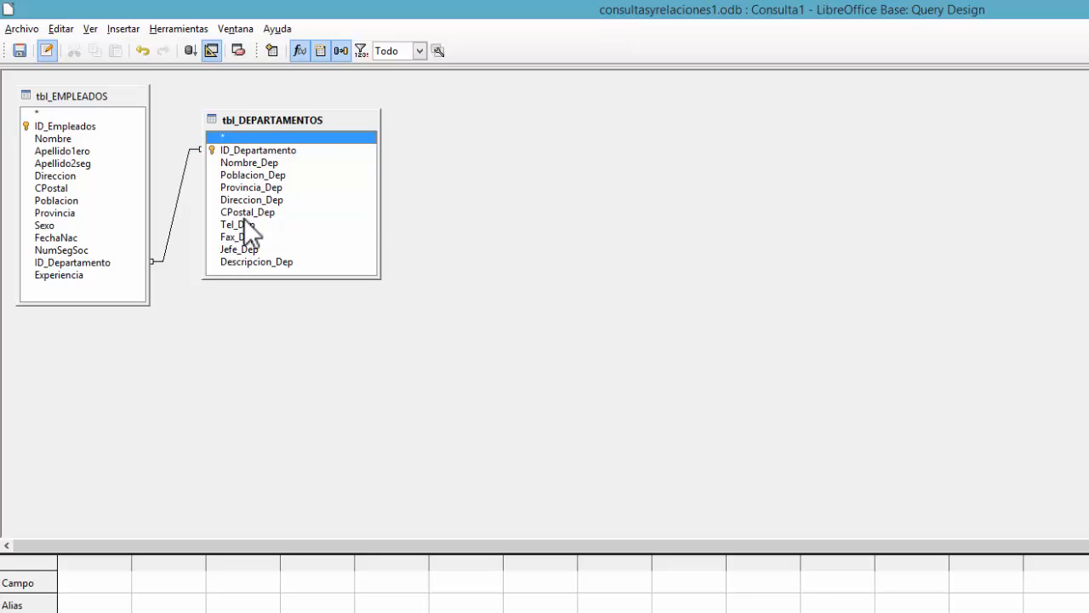
# Step: Add Nombre, Apellido1ero and Experiencia from tbl_EMPLEADOS to the query, then run it and review the records
pyautogui.doubleClick(53, 139)
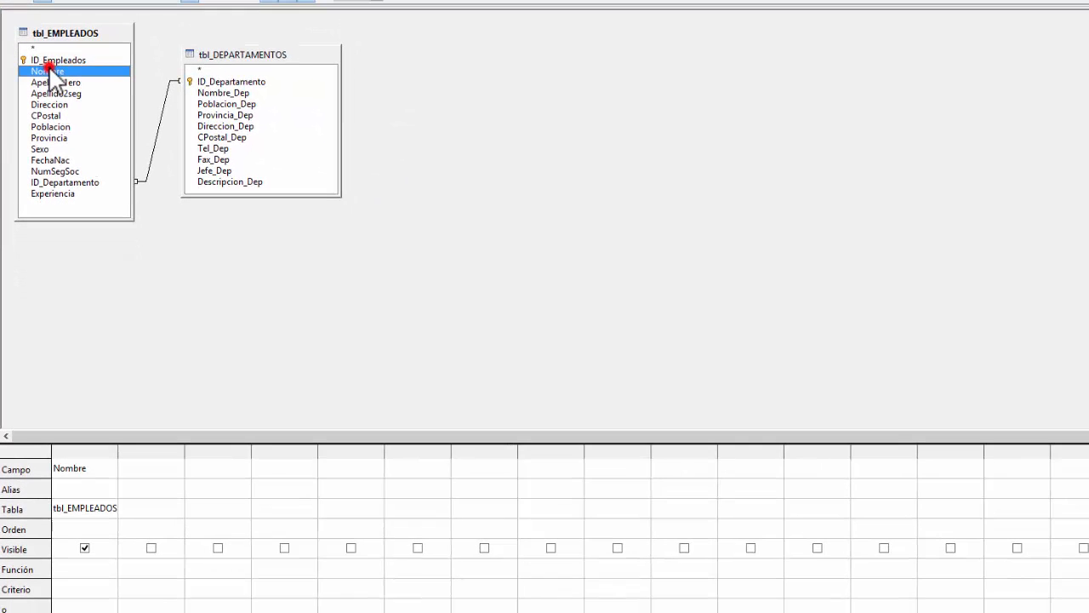
pyautogui.doubleClick(63, 84)
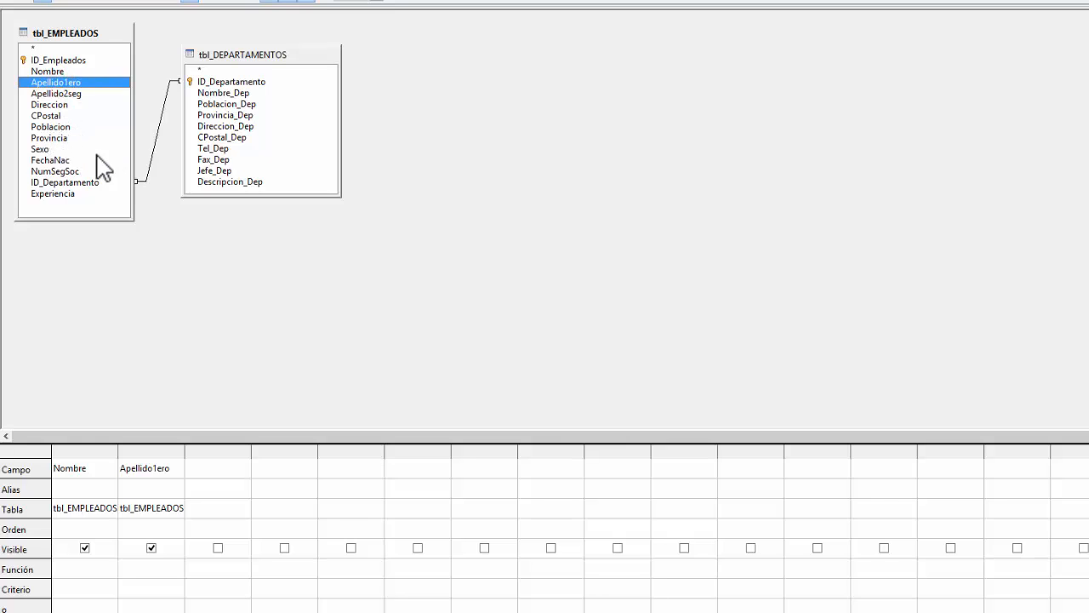
pyautogui.doubleClick(57, 195)
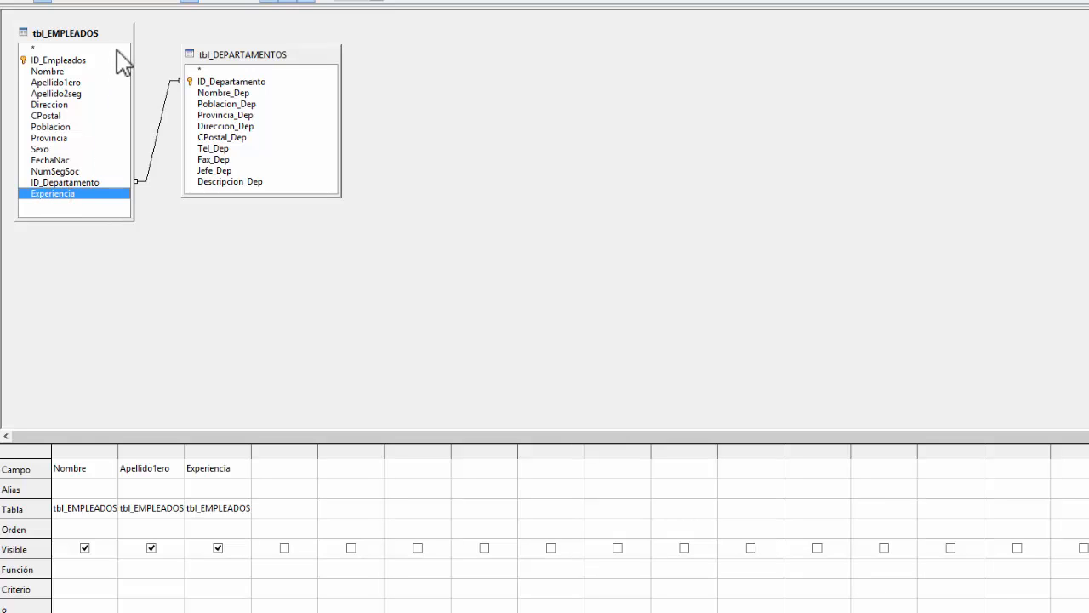
pyautogui.click(163, 16)
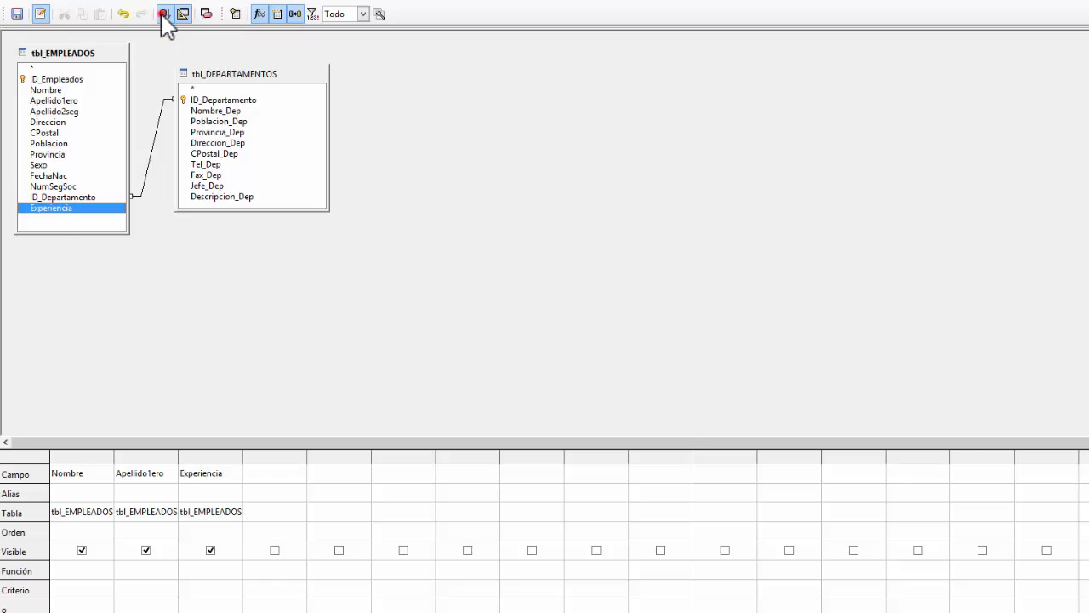
pyautogui.scroll(-7, 199, 136)
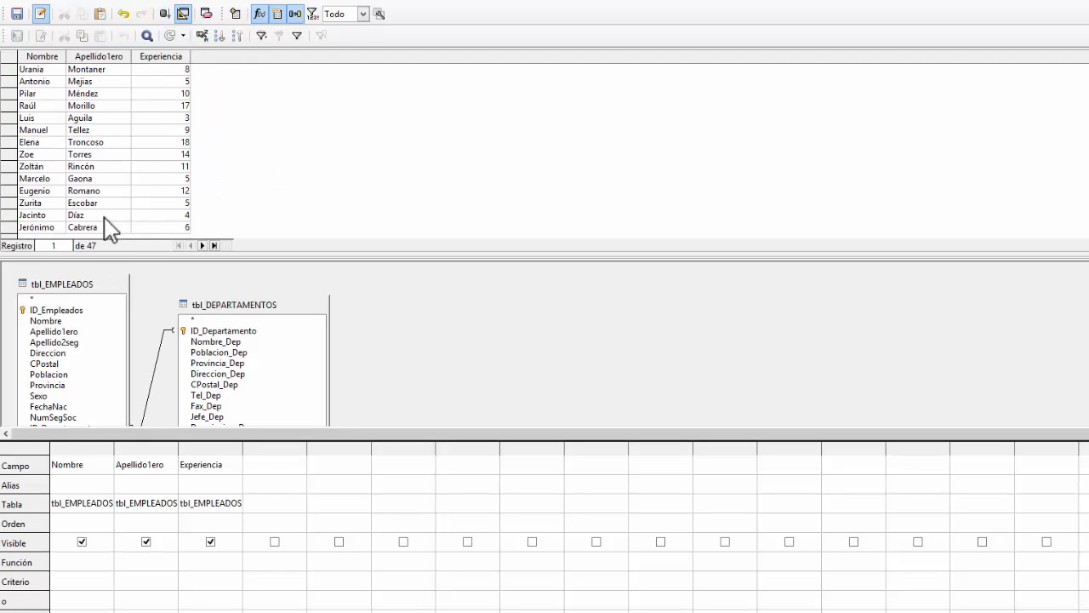
pyautogui.scroll(7, 109, 223)
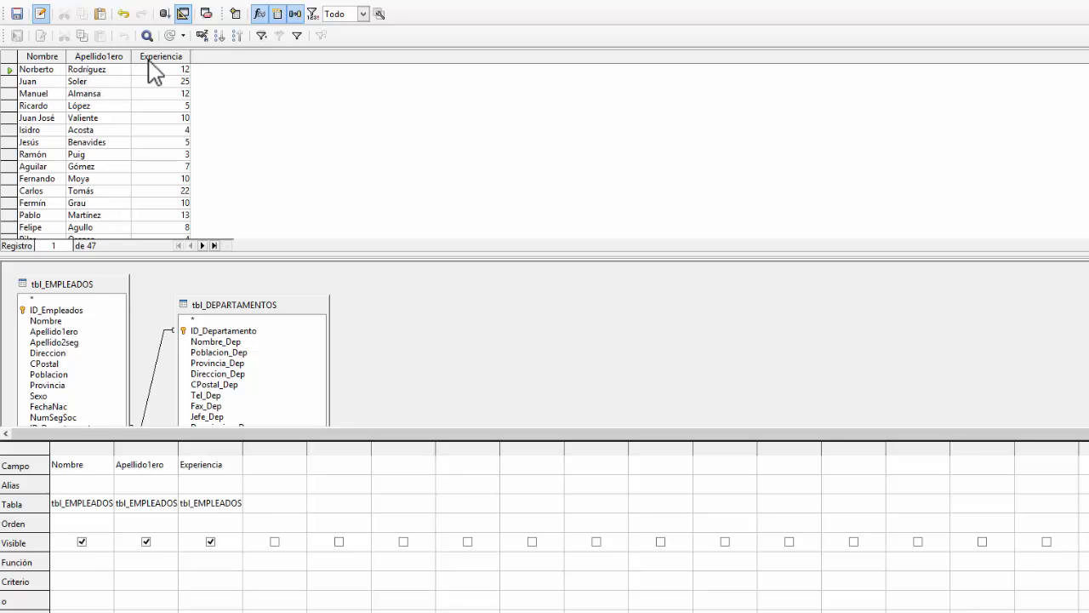
pyautogui.scroll(-6, 346, 146)
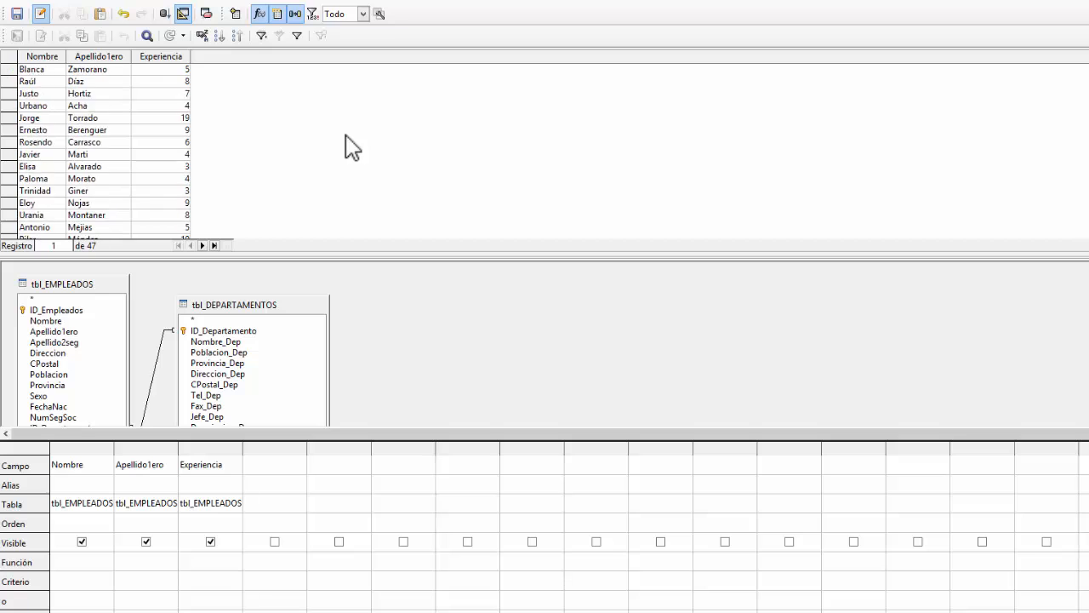
pyautogui.scroll(3, 272, 174)
pyautogui.scroll(3, 272, 179)
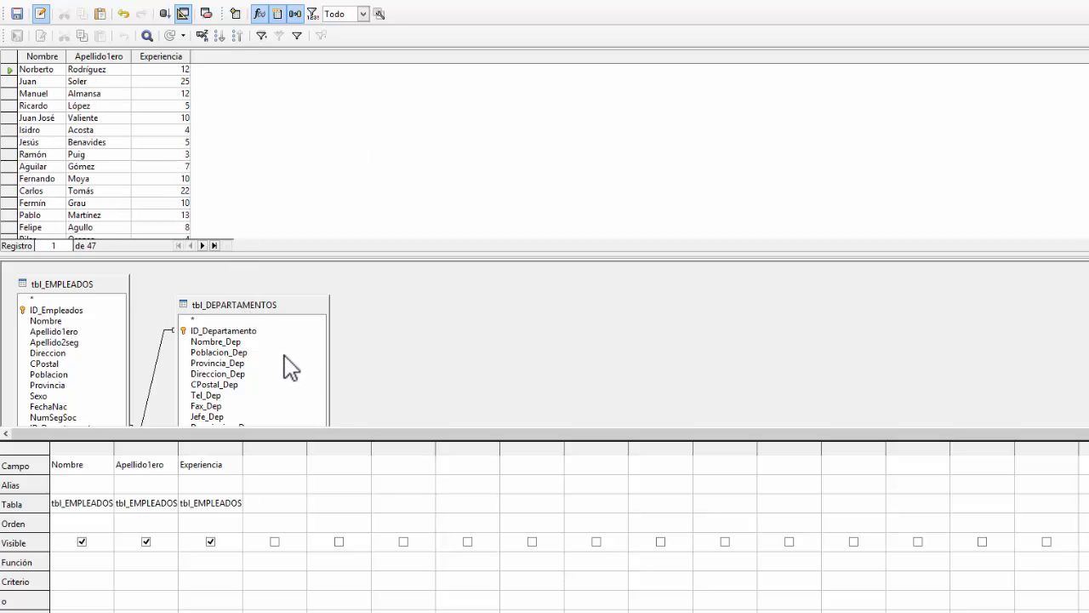
# Step: Add Nombre_Dep, Tel_Dep and Jefe_Dep from tbl_DEPARTAMENTOS to the query and run it again
pyautogui.doubleClick(237, 340)
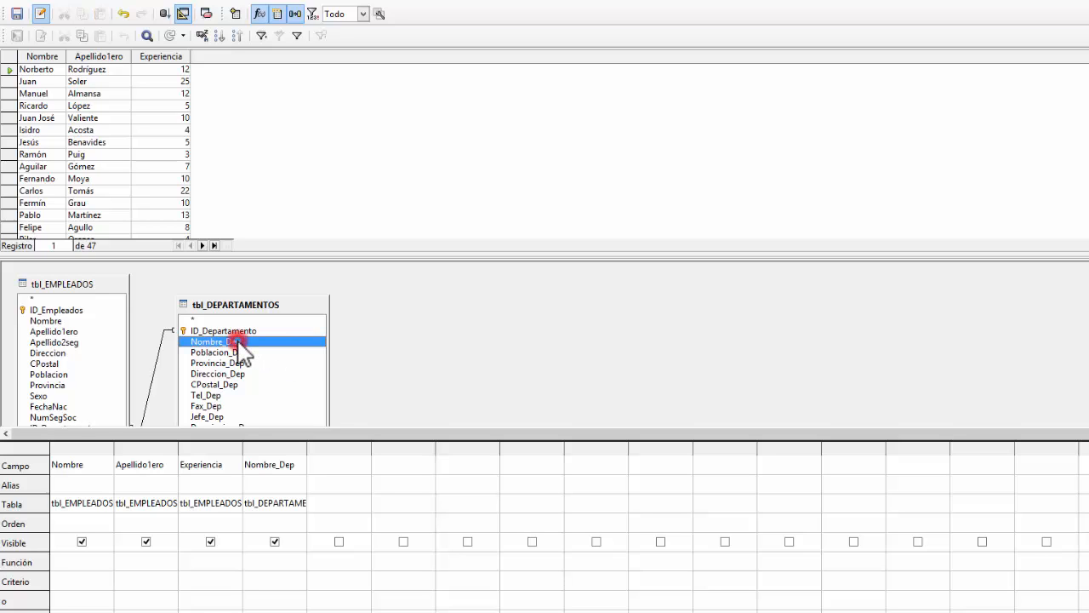
pyautogui.doubleClick(225, 395)
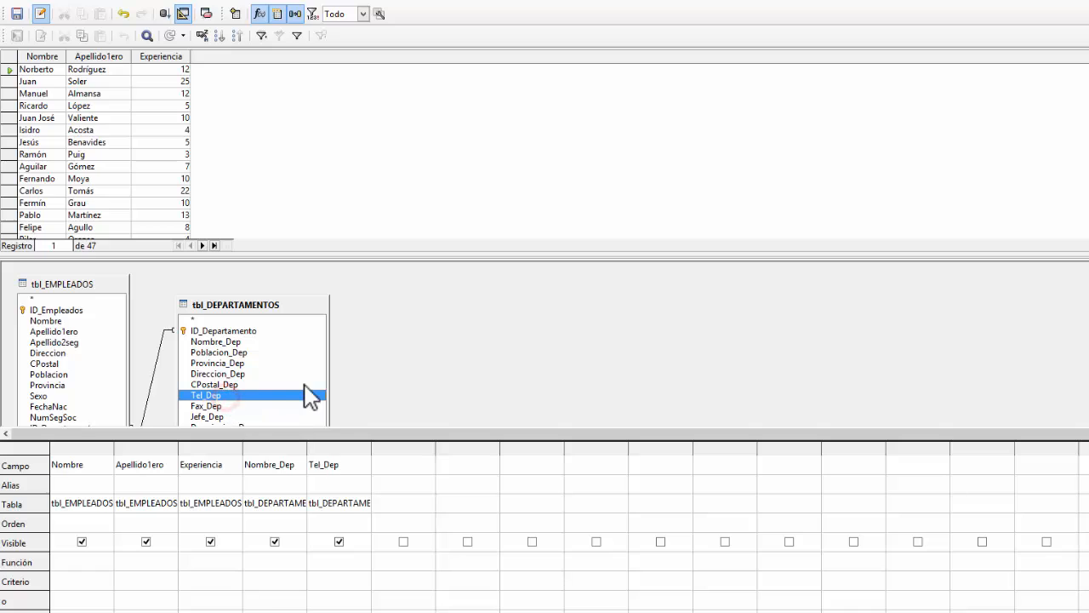
pyautogui.scroll(-1, 300, 395)
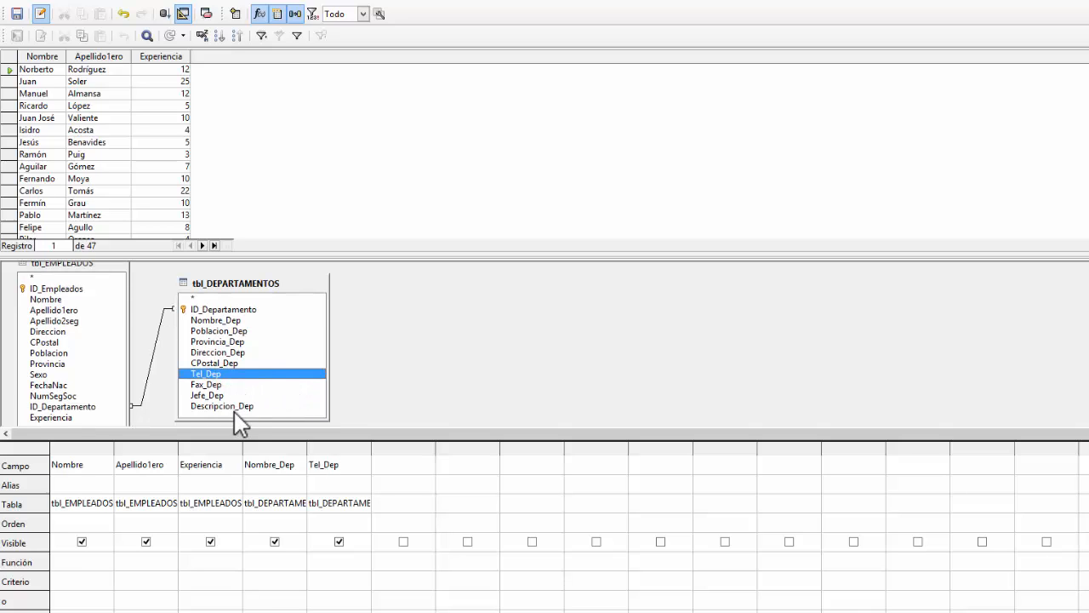
pyautogui.click(218, 395)
pyautogui.doubleClick(218, 396)
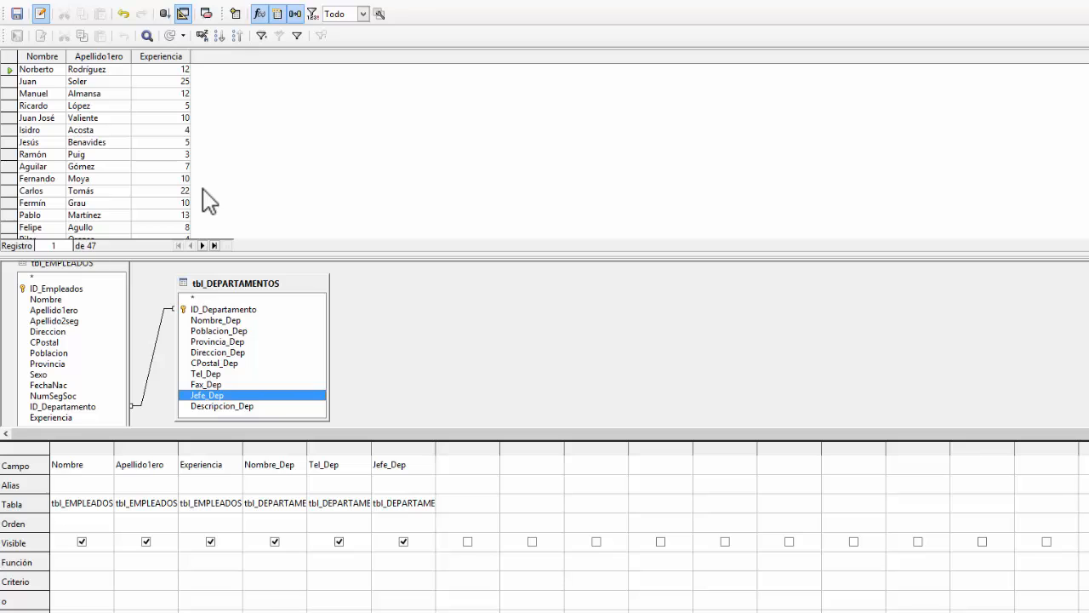
pyautogui.click(164, 14)
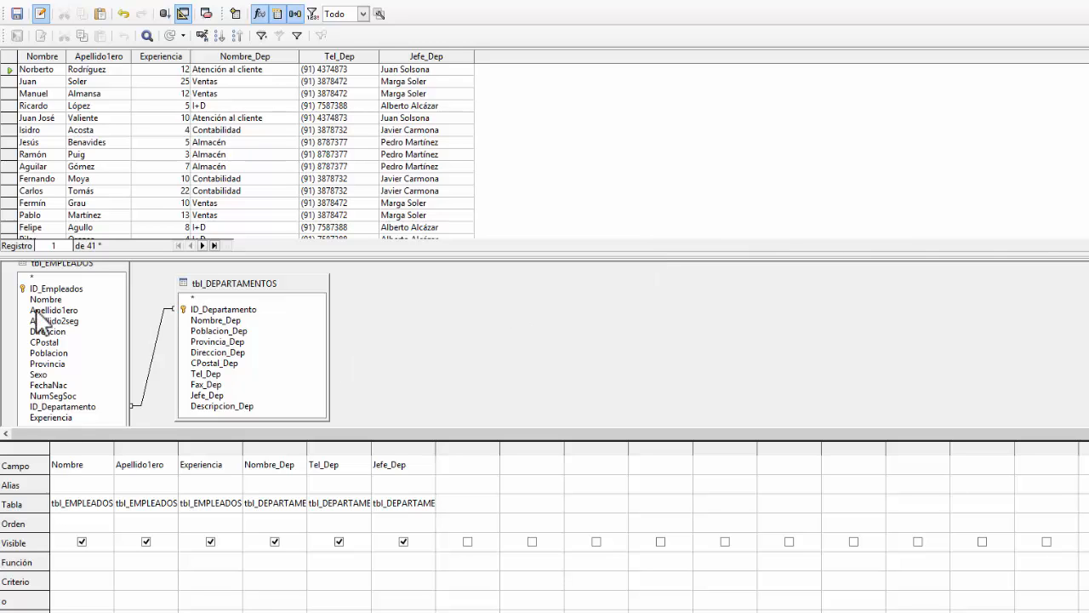
# Step: Enlarge the table area and set the query criteria to > 5 for Experiencia and 'Ventas' for Nombre_Dep
pyautogui.moveTo(270, 443); pyautogui.dragTo(282, 514)
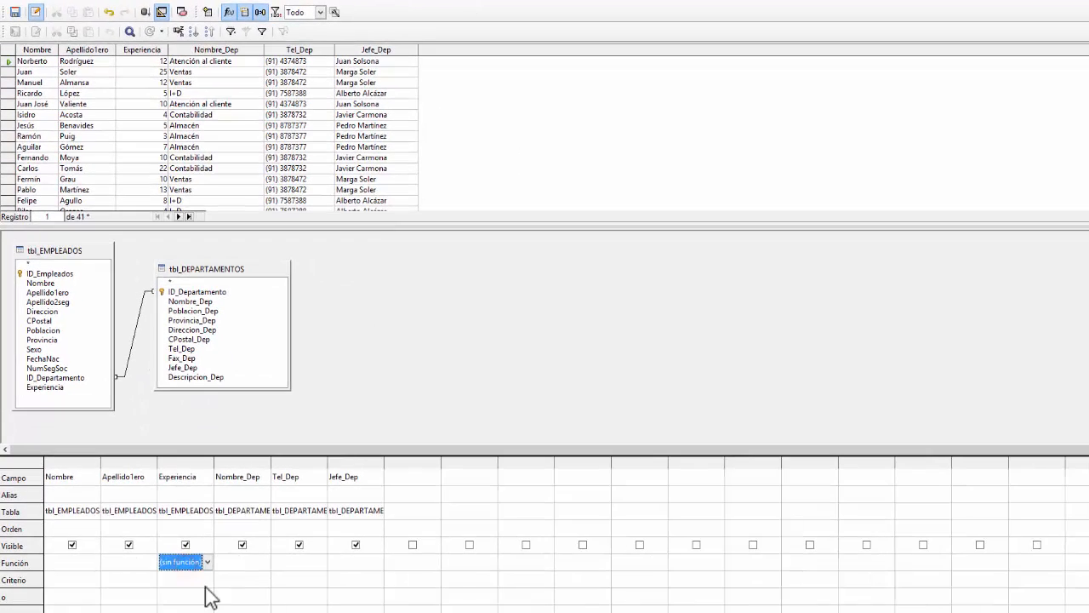
pyautogui.click(202, 577)
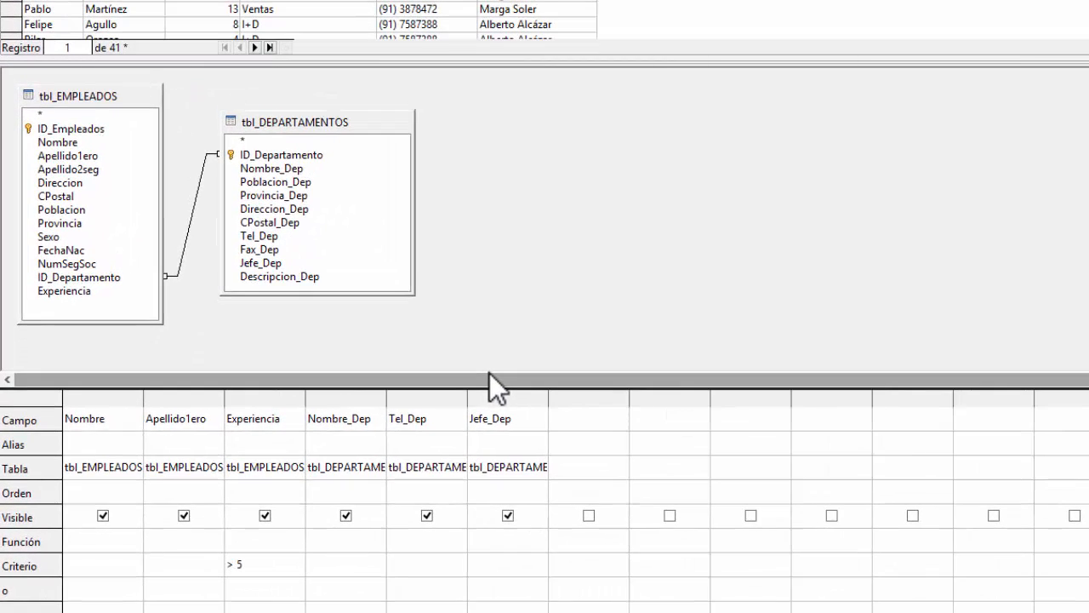
pyautogui.write("'V")
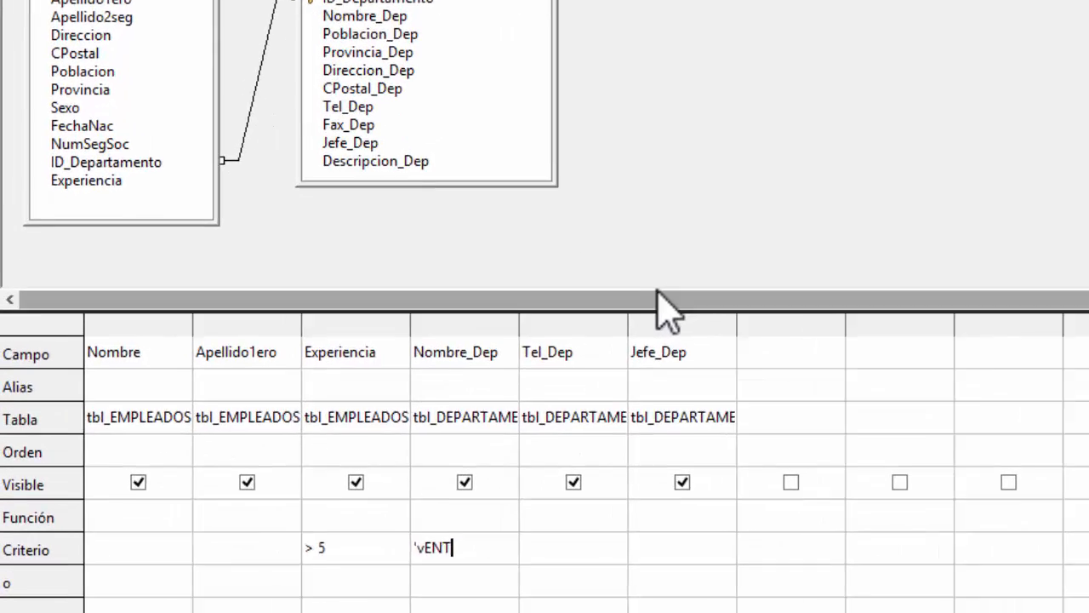
pyautogui.write('entas')
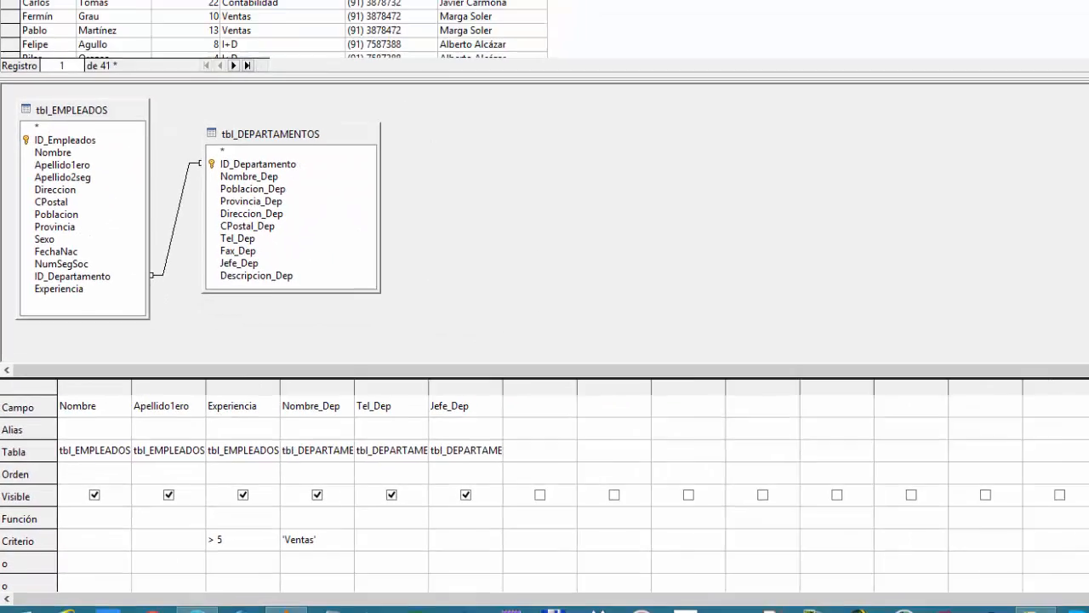
# Step: Run the filtered query, add Direccion_Dep, CPostal_Dep, Poblacion_Dep and Provincia_Dep from tbl_DEPARTAMENTOS, then rerun it and review the department columns
pyautogui.click(145, 35)
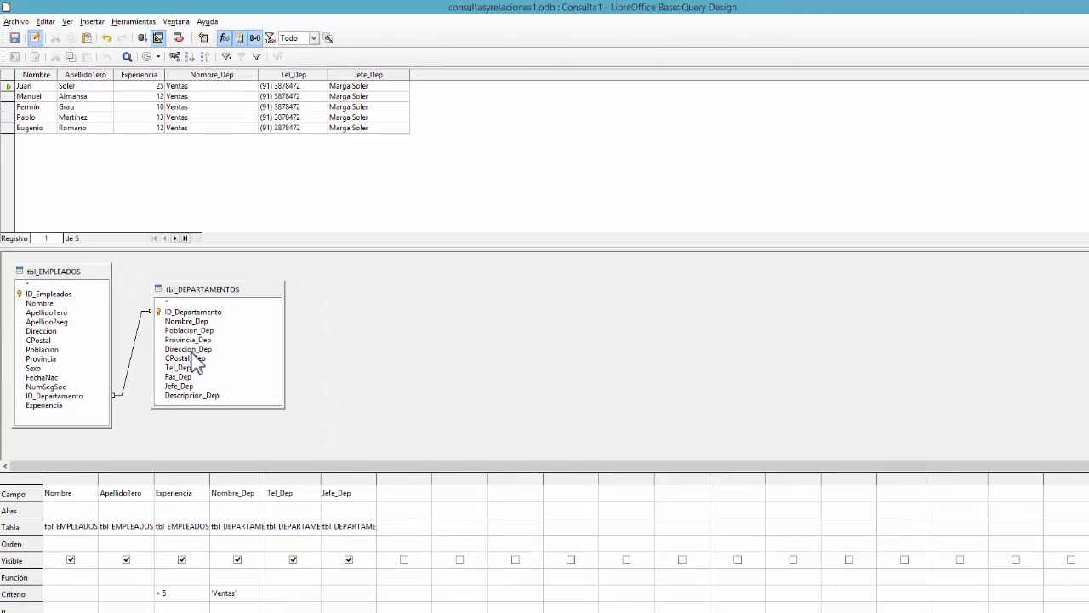
pyautogui.doubleClick(191, 350)
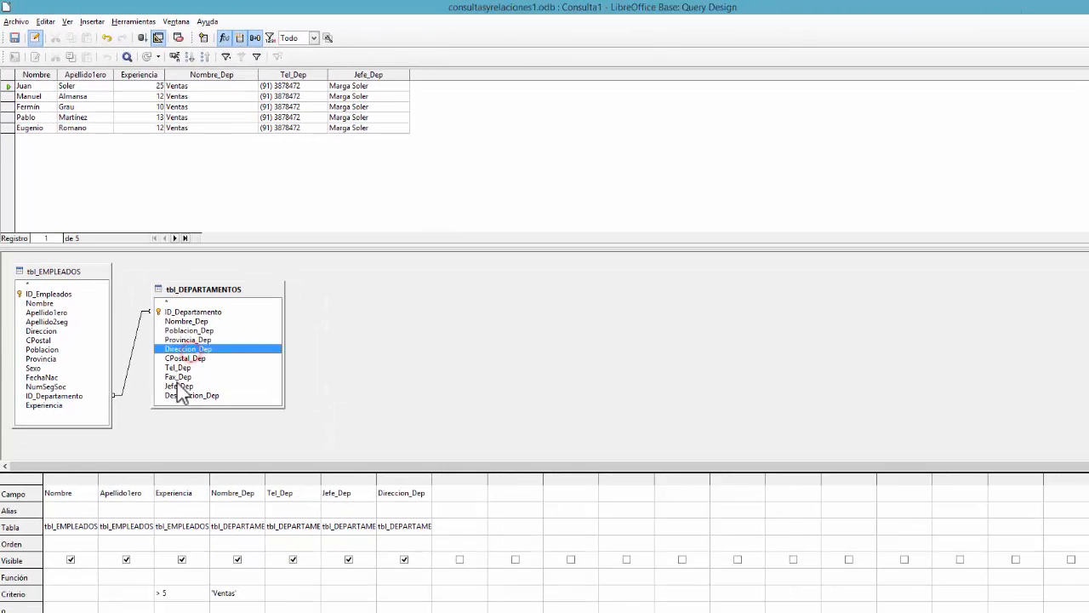
pyautogui.doubleClick(195, 359)
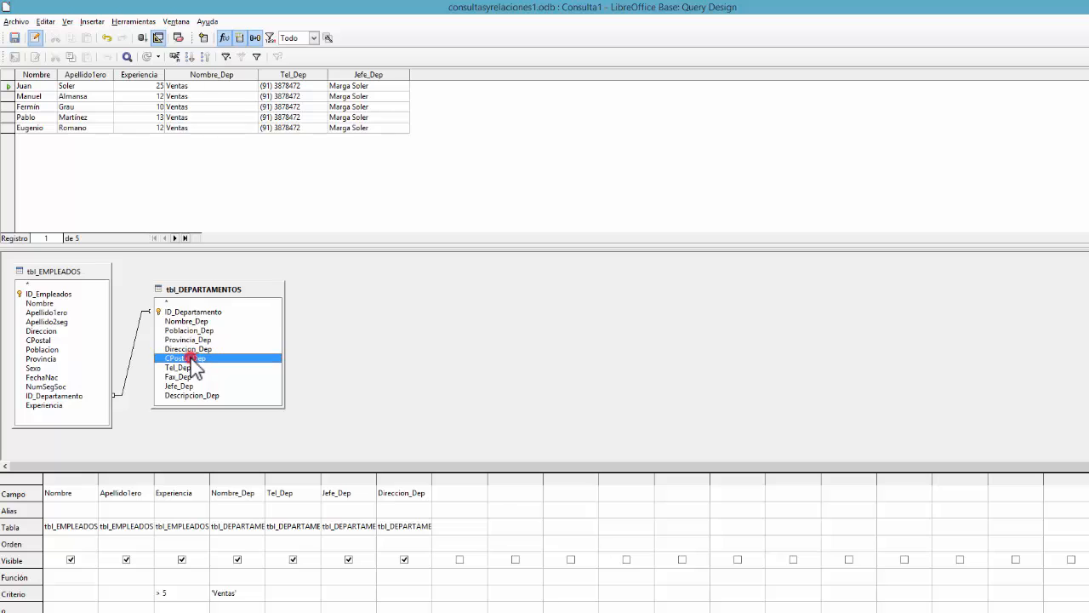
pyautogui.click(204, 330)
pyautogui.doubleClick(204, 331)
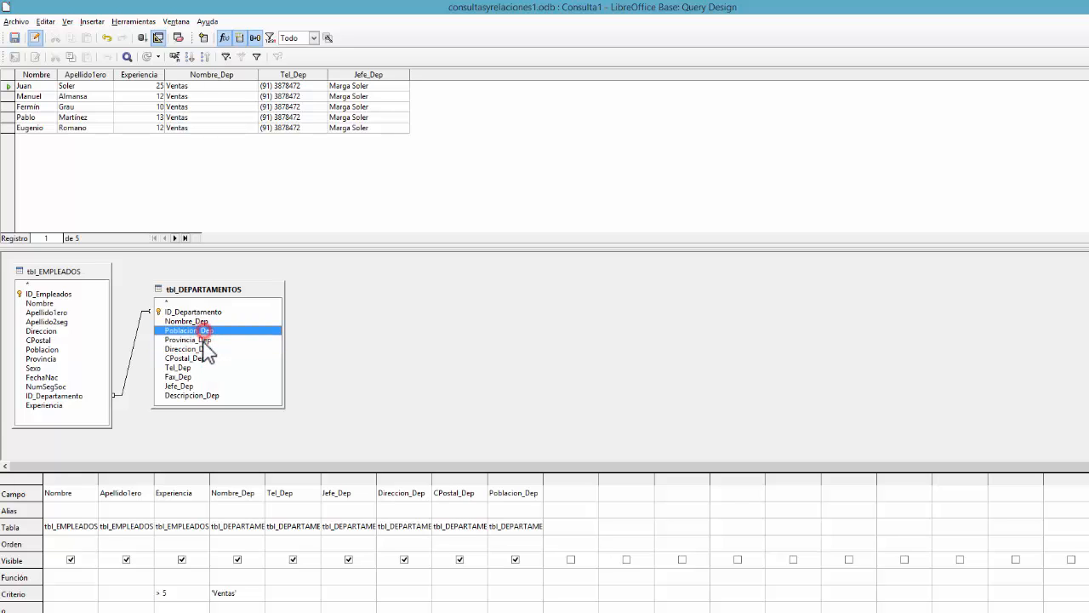
pyautogui.doubleClick(203, 339)
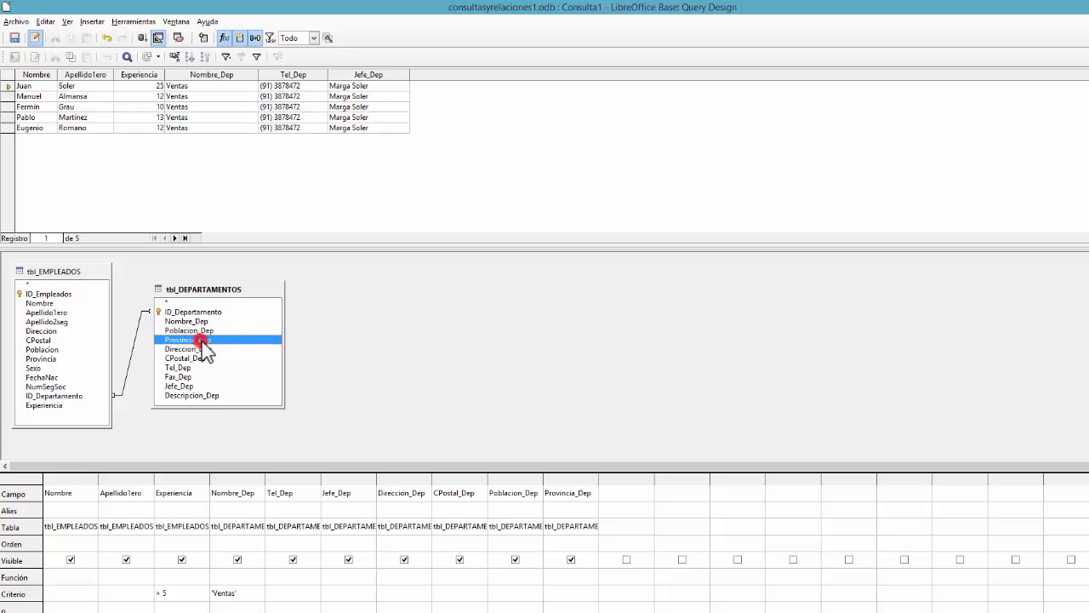
pyautogui.click(139, 39)
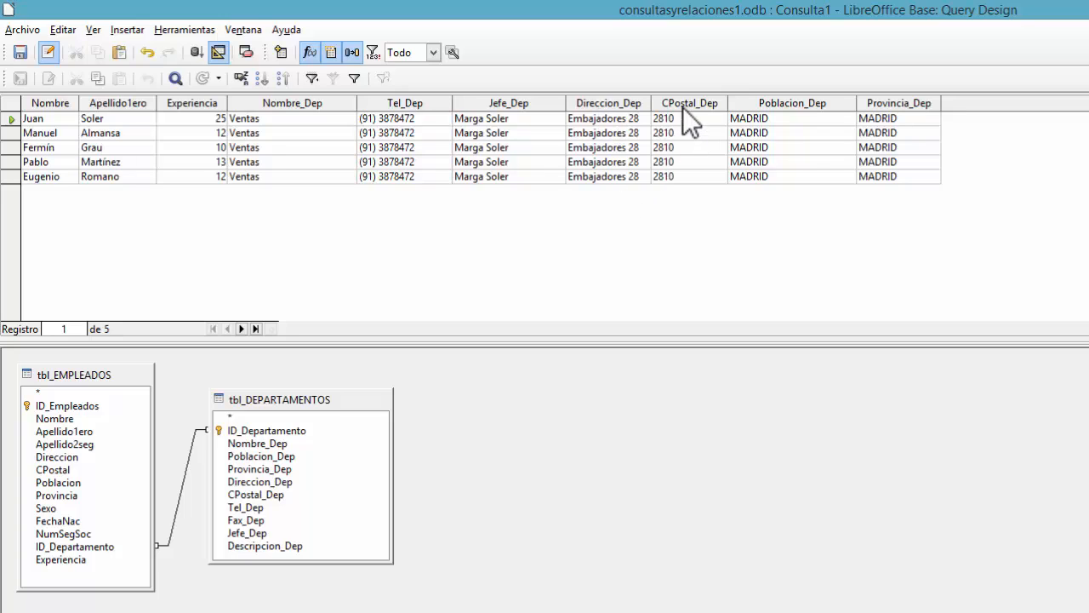
pyautogui.click(790, 109)
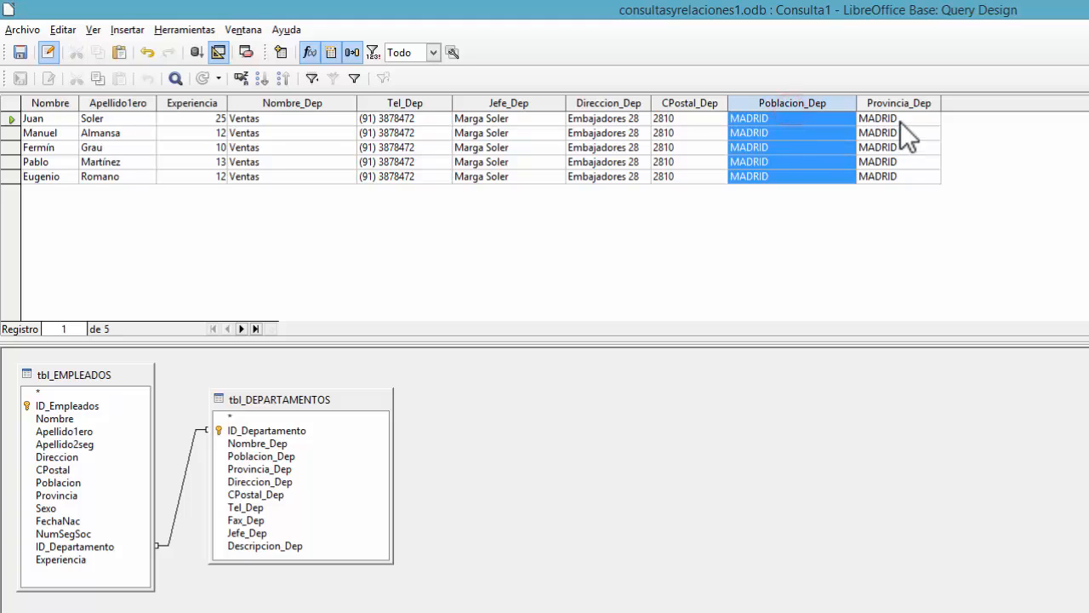
pyautogui.click(909, 99)
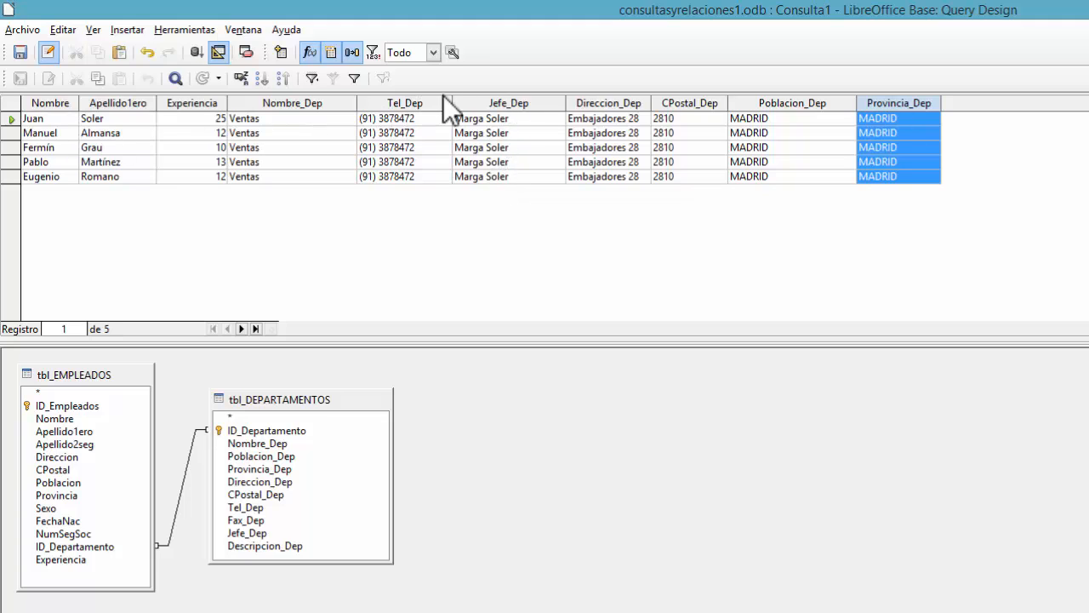
pyautogui.click(487, 106)
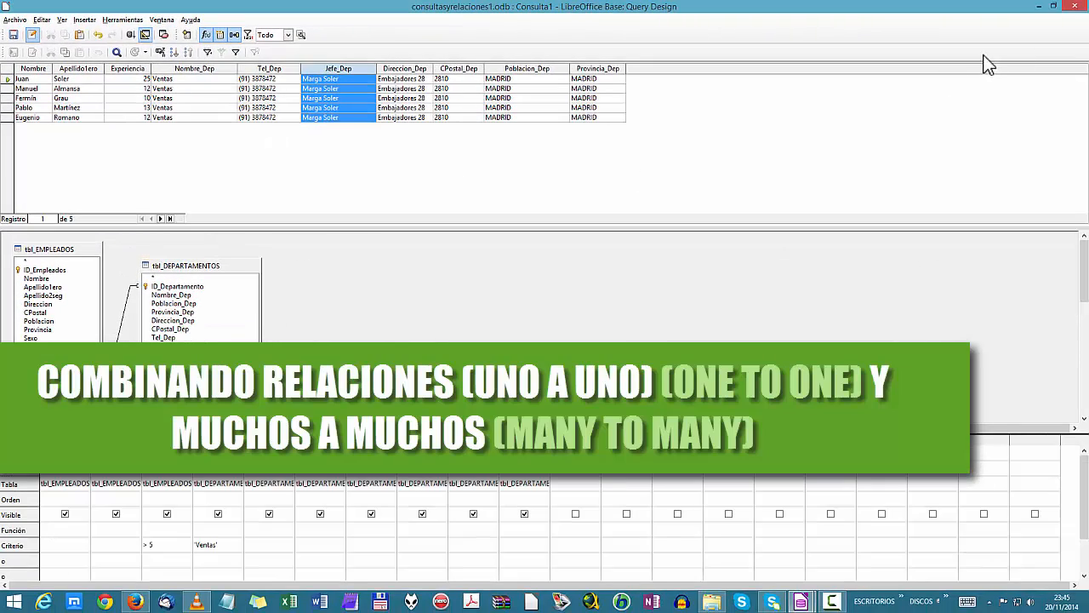
# Step: Close the query design without saving its changes and open the database's relation design
pyautogui.click(1074, 6)
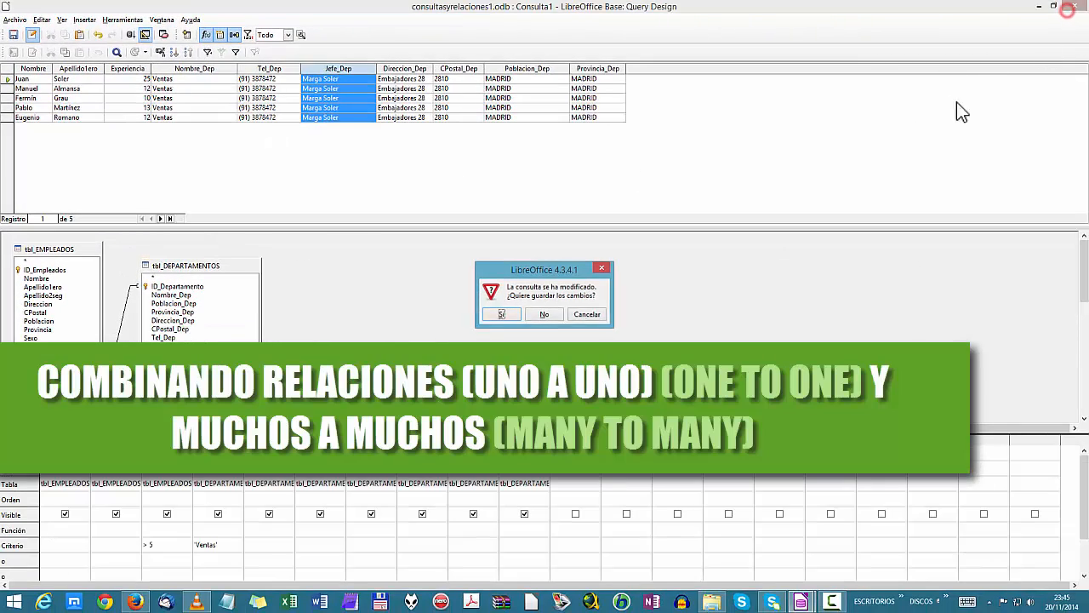
pyautogui.click(538, 313)
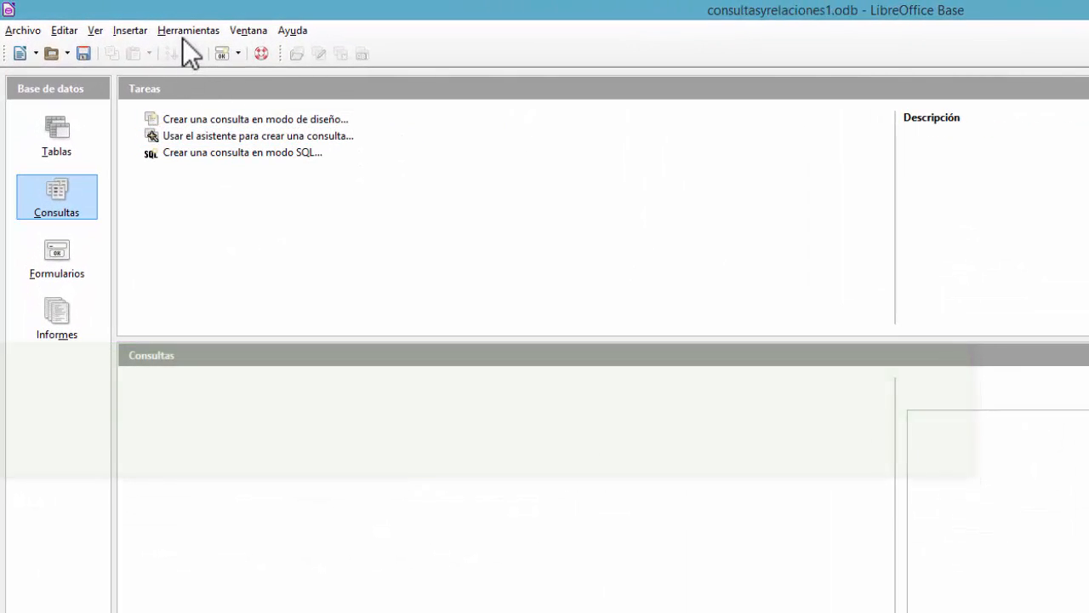
pyautogui.click(150, 25)
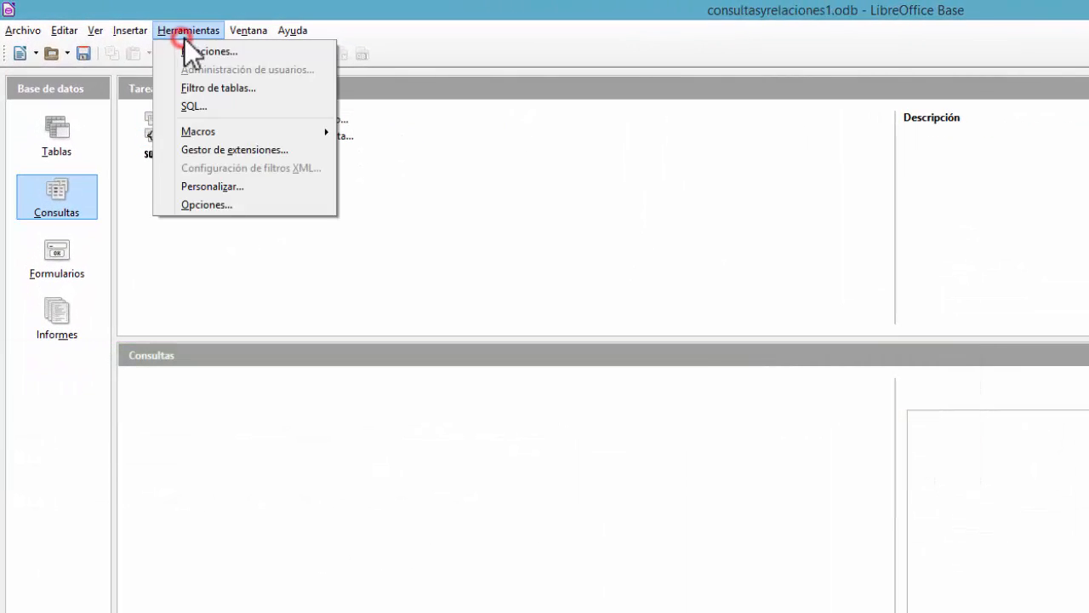
pyautogui.click(233, 54)
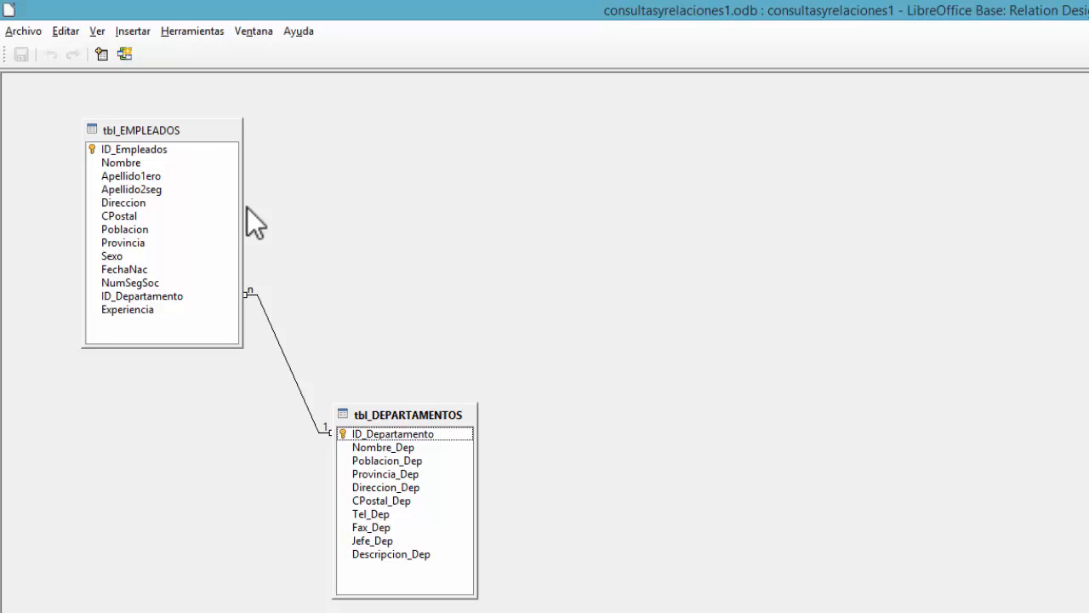
# Step: Add tbl_TEL_EMPLEADOS to the relation design, place it beside tbl_EMPLEADOS and size its box to show all fields
pyautogui.click(103, 53)
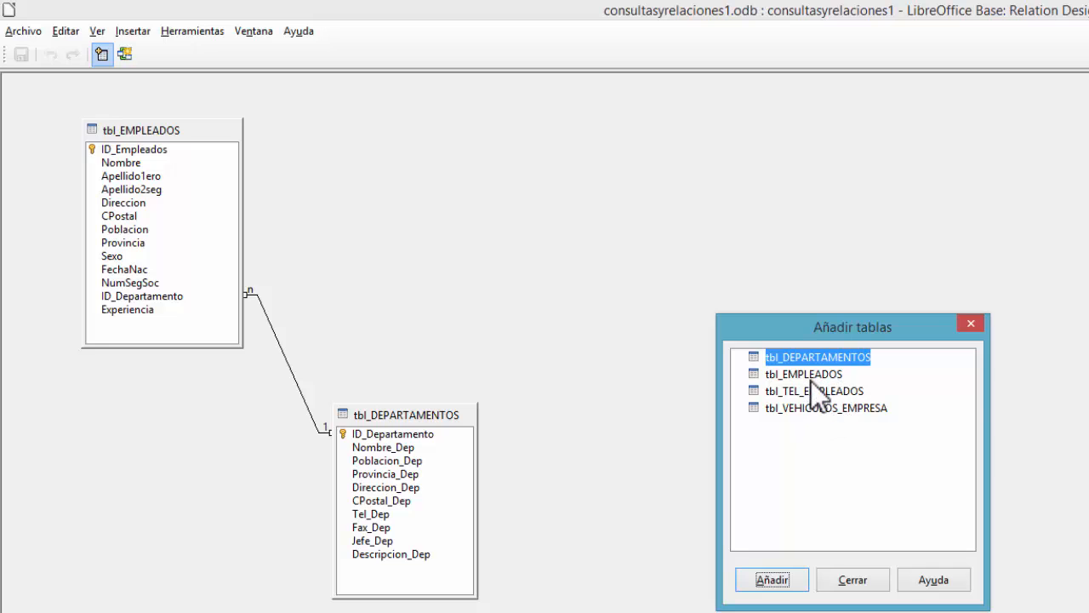
pyautogui.doubleClick(786, 394)
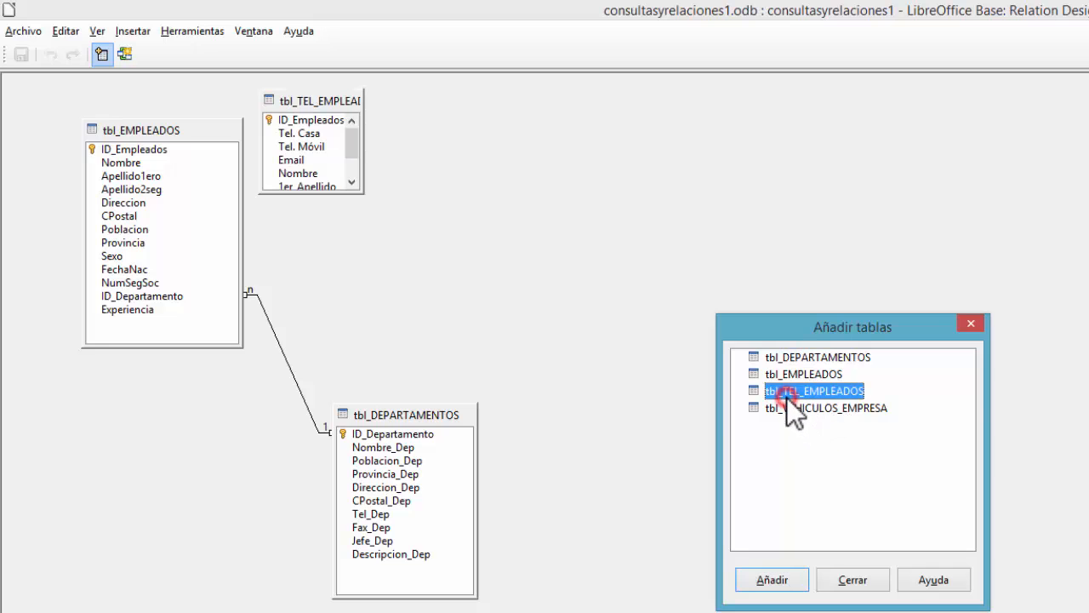
pyautogui.click(860, 581)
pyautogui.moveTo(312, 97); pyautogui.dragTo(641, 112)
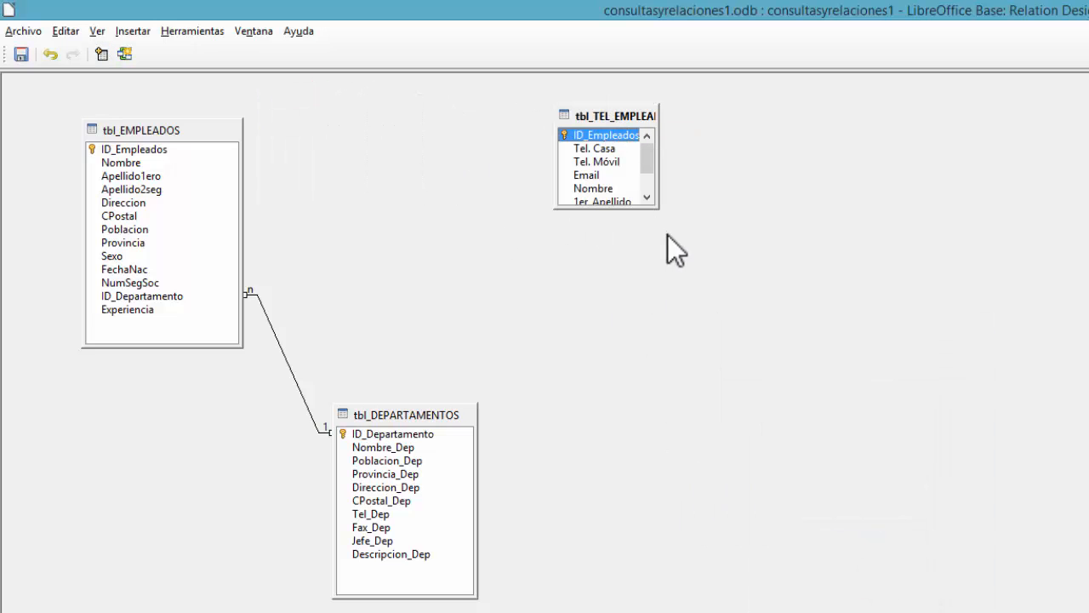
pyautogui.moveTo(657, 208); pyautogui.dragTo(693, 297)
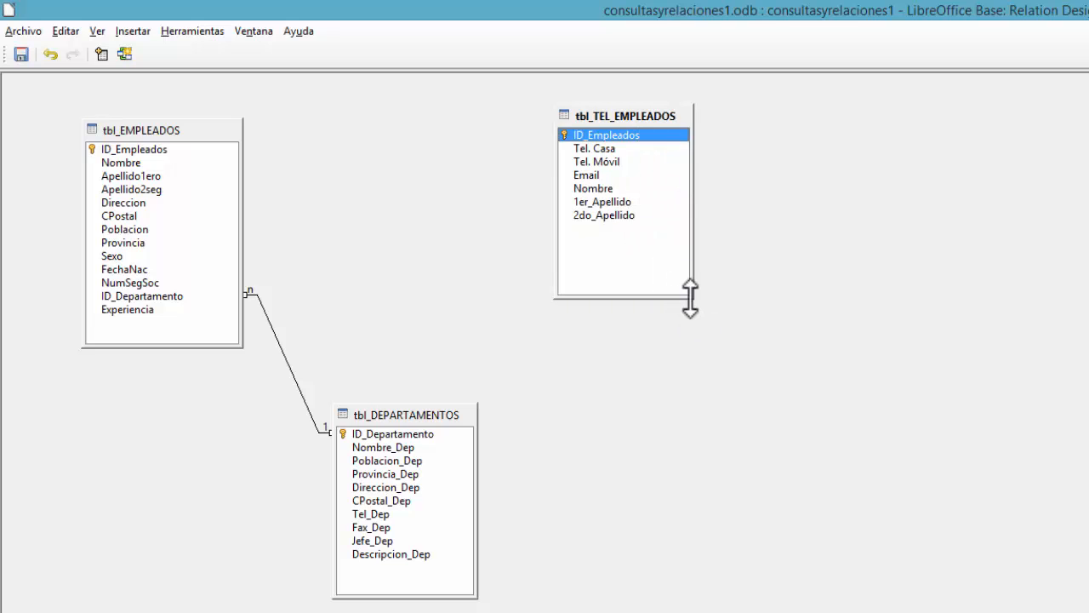
pyautogui.moveTo(692, 298); pyautogui.dragTo(688, 230)
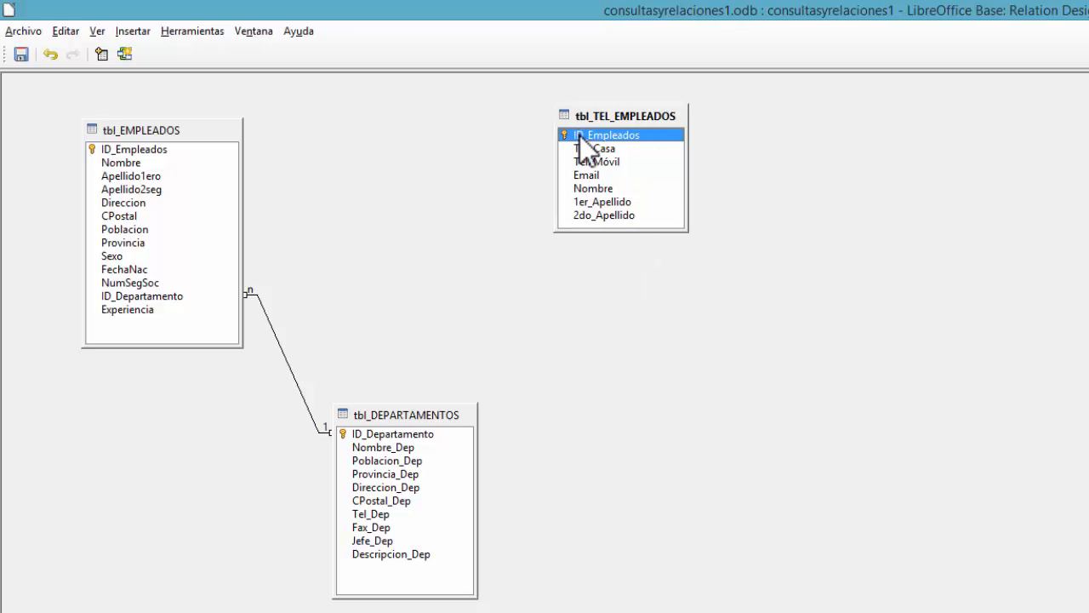
pyautogui.click(124, 149)
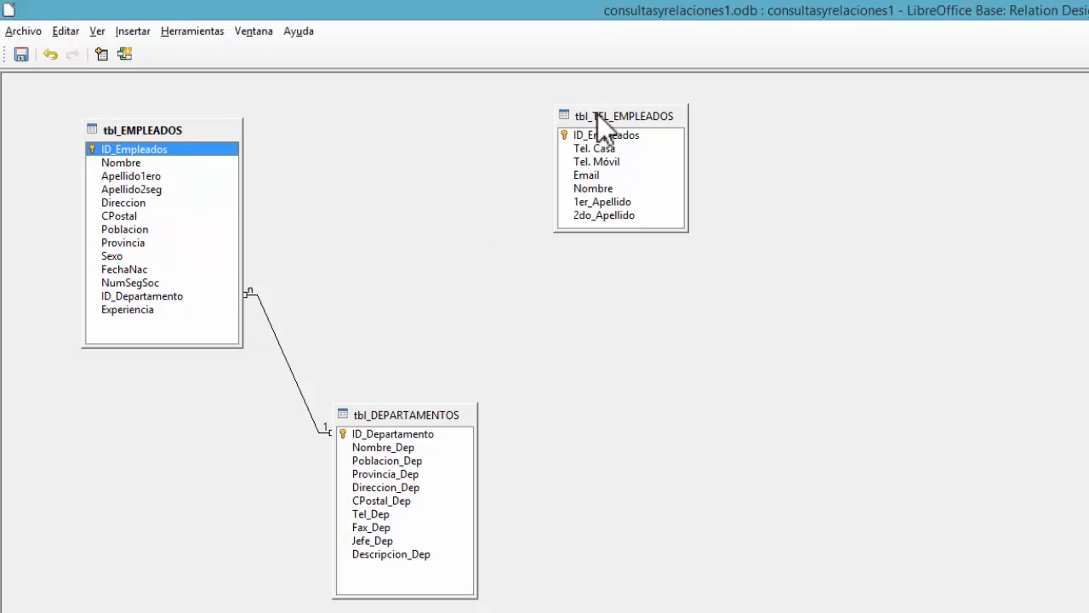
pyautogui.moveTo(596, 119); pyautogui.dragTo(456, 110)
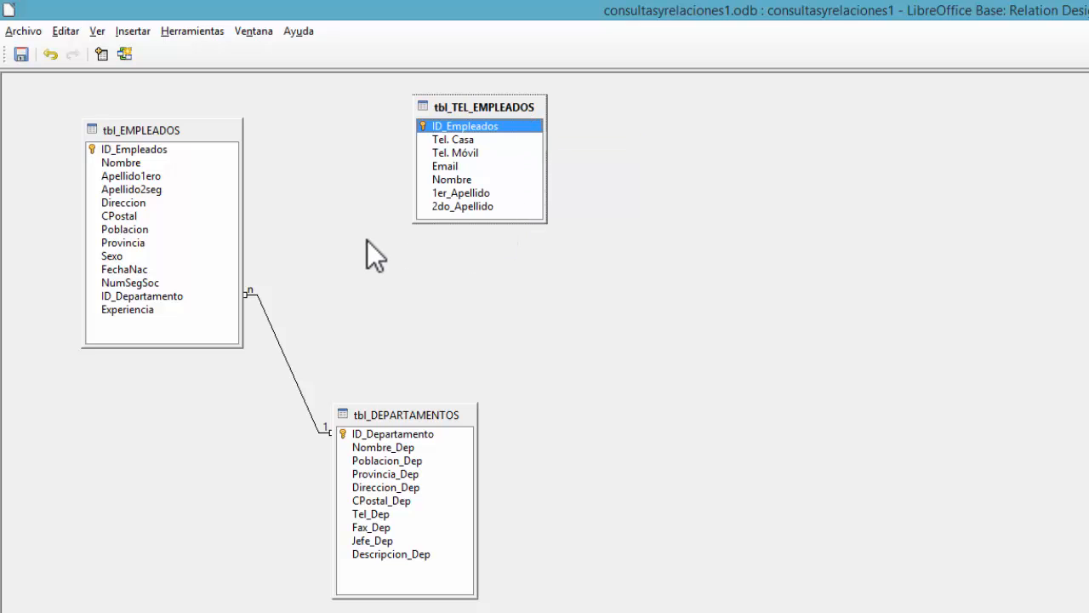
# Step: Create a relation between ID_Empleados in tbl_TEL_EMPLEADOS and ID_Empleados in tbl_EMPLEADOS
pyautogui.click(126, 150)
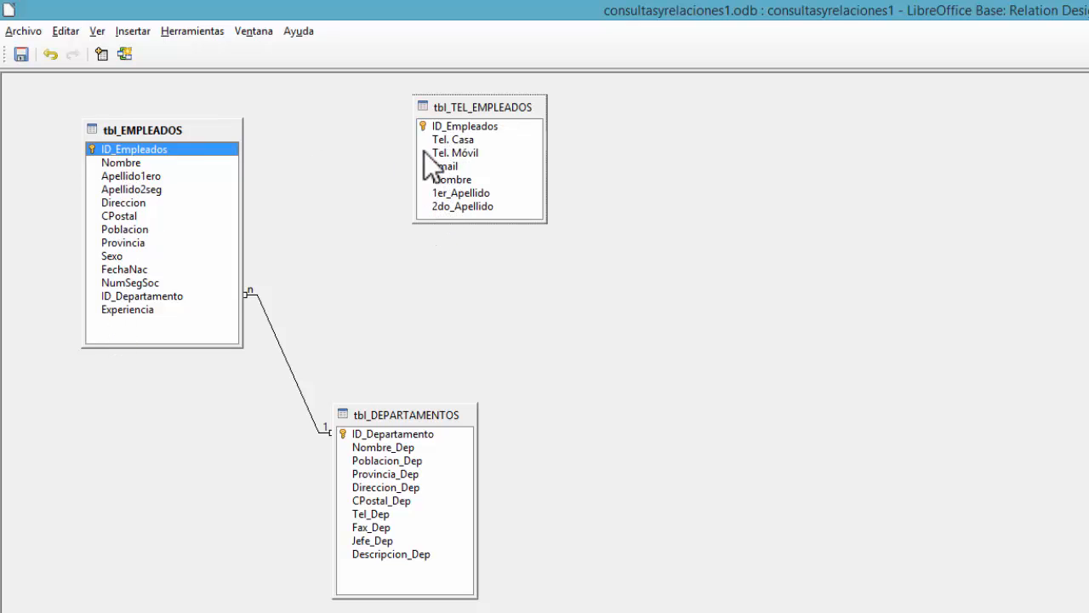
pyautogui.moveTo(444, 126); pyautogui.dragTo(237, 153)
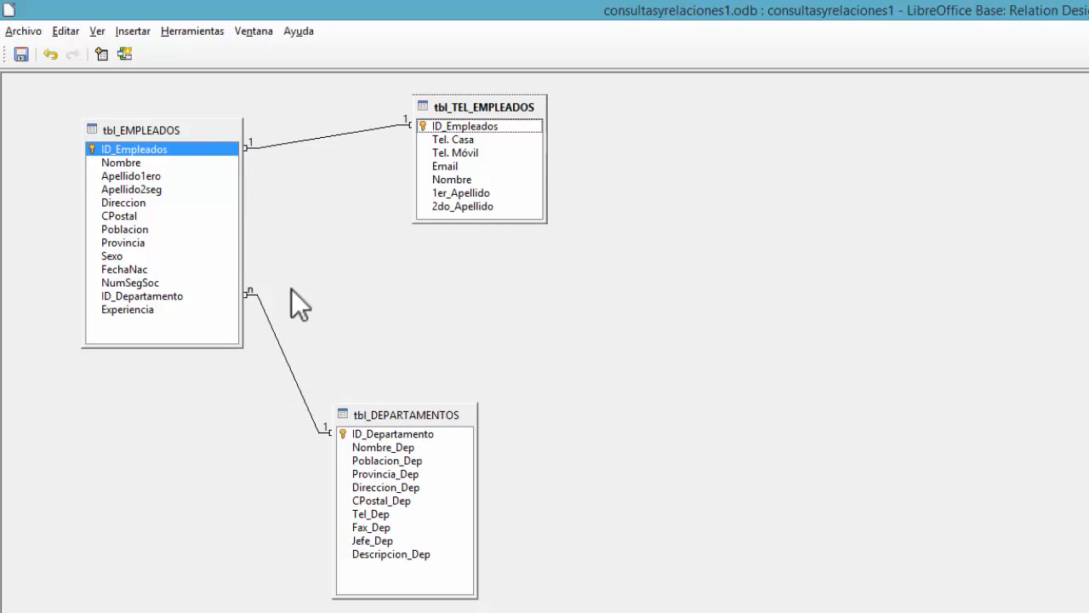
pyautogui.click(397, 418)
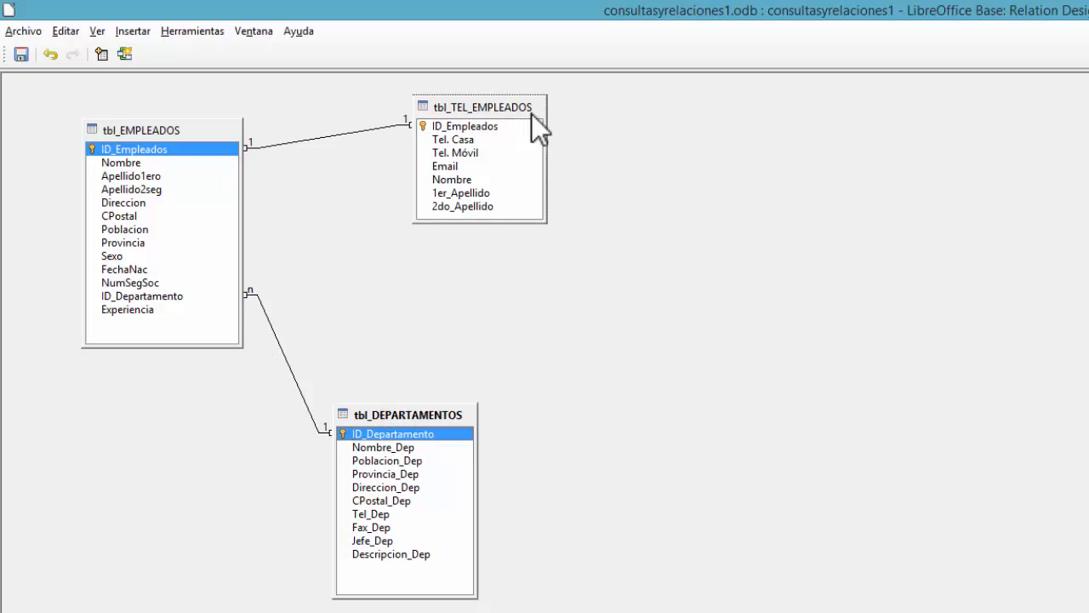
pyautogui.click(508, 104)
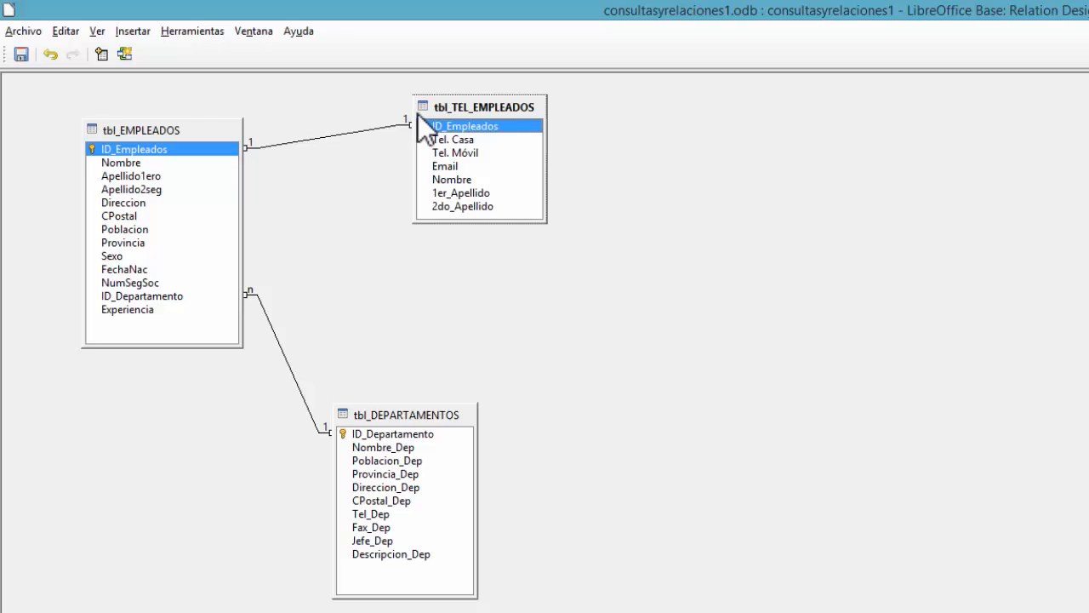
pyautogui.click(161, 127)
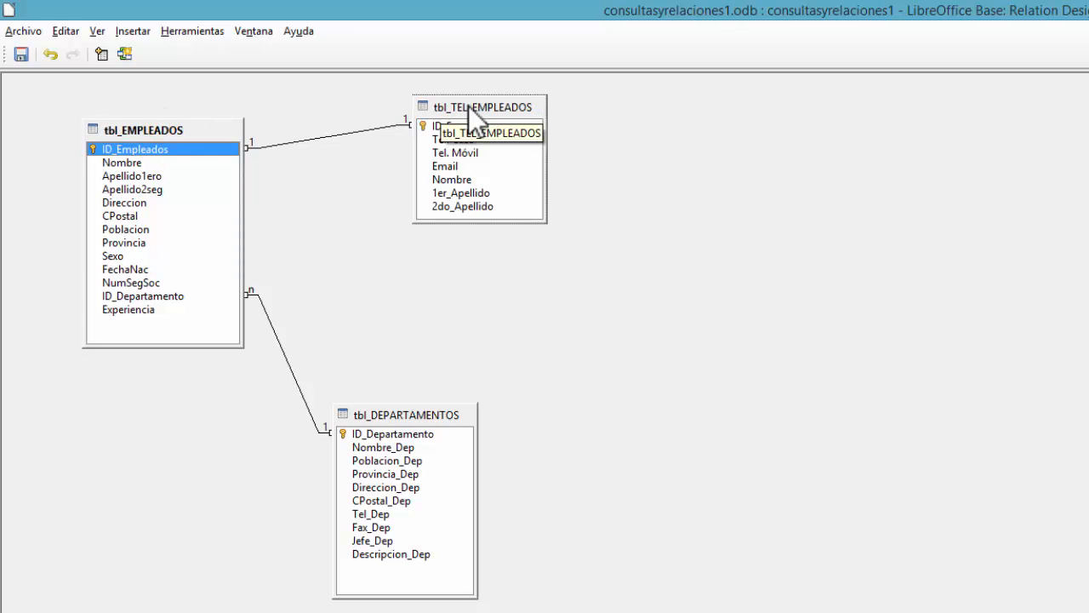
# Step: Set the tbl_EMPLEADOS–tbl_TEL_EMPLEADOS relation to Actualización en cascada and Eliminar en cascada, then save the relation design
pyautogui.click(326, 136)
pyautogui.rightClick(326, 136)
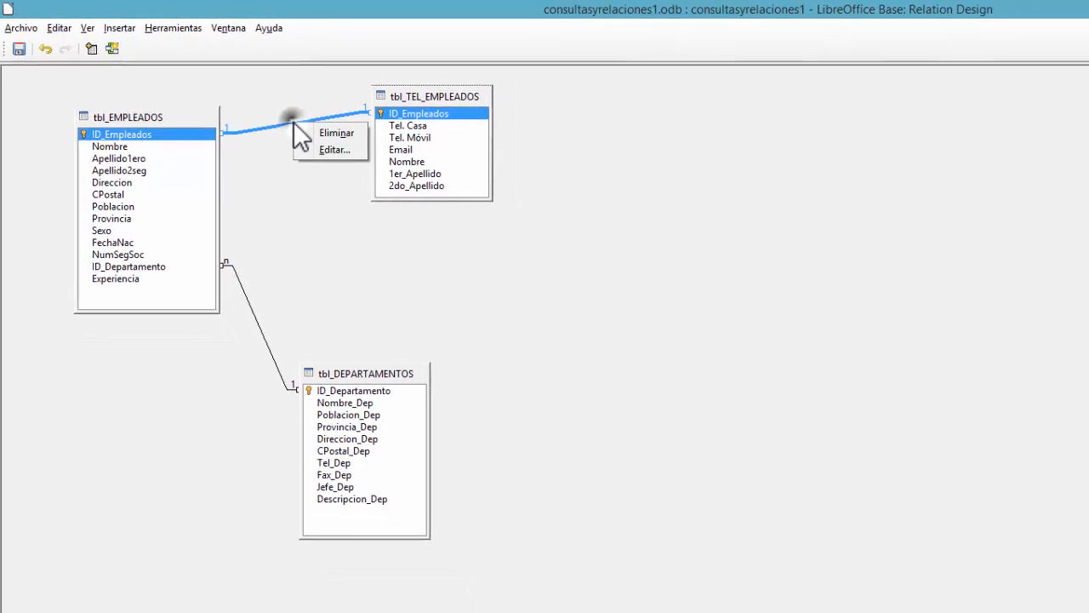
pyautogui.click(327, 150)
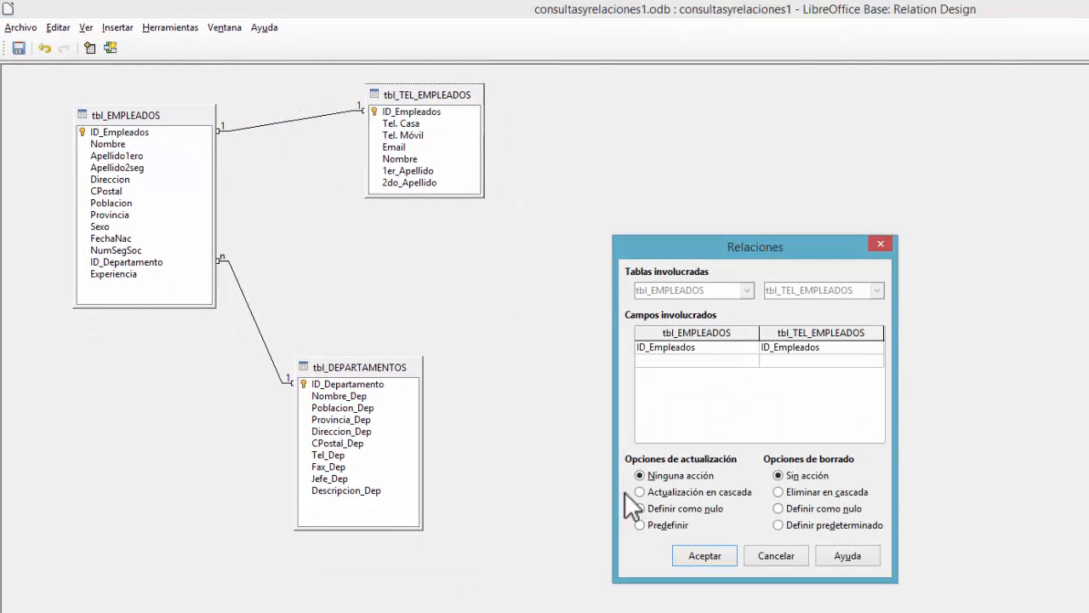
pyautogui.click(639, 492)
pyautogui.click(778, 492)
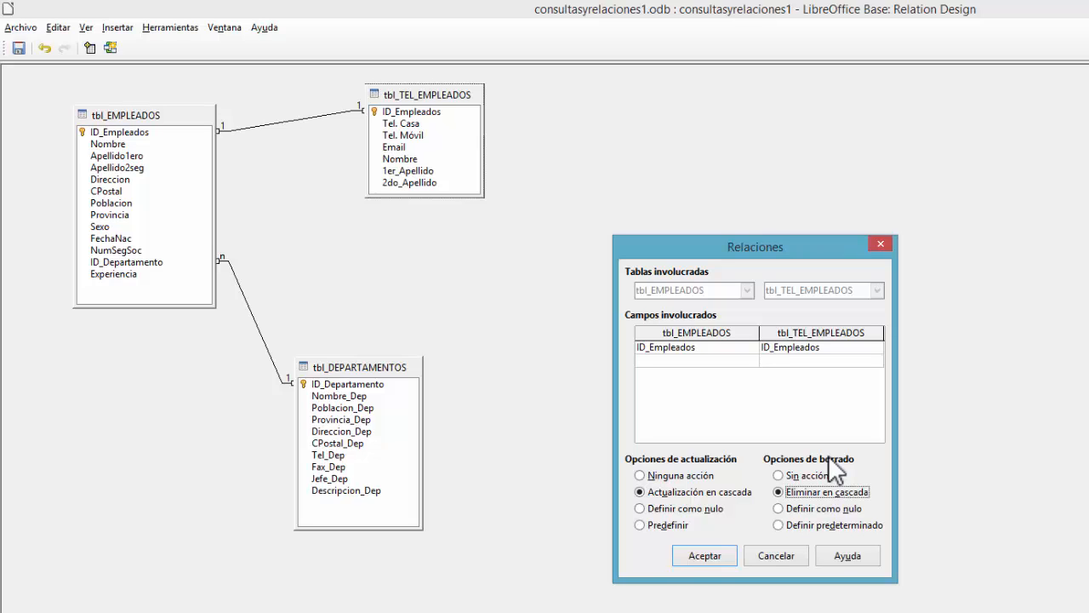
pyautogui.click(730, 554)
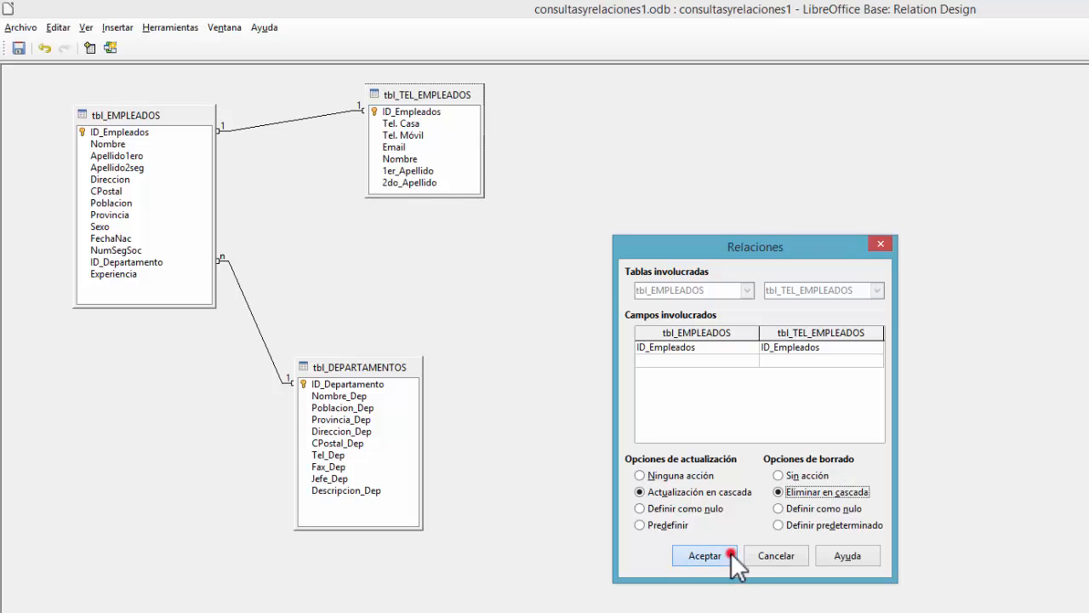
pyautogui.click(18, 48)
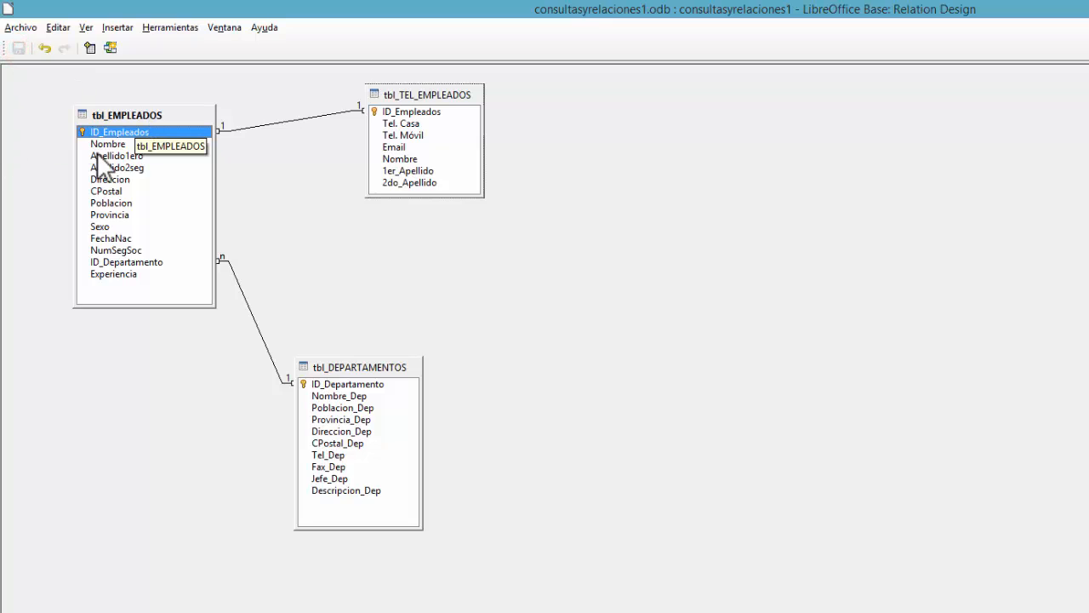
pyautogui.click(328, 366)
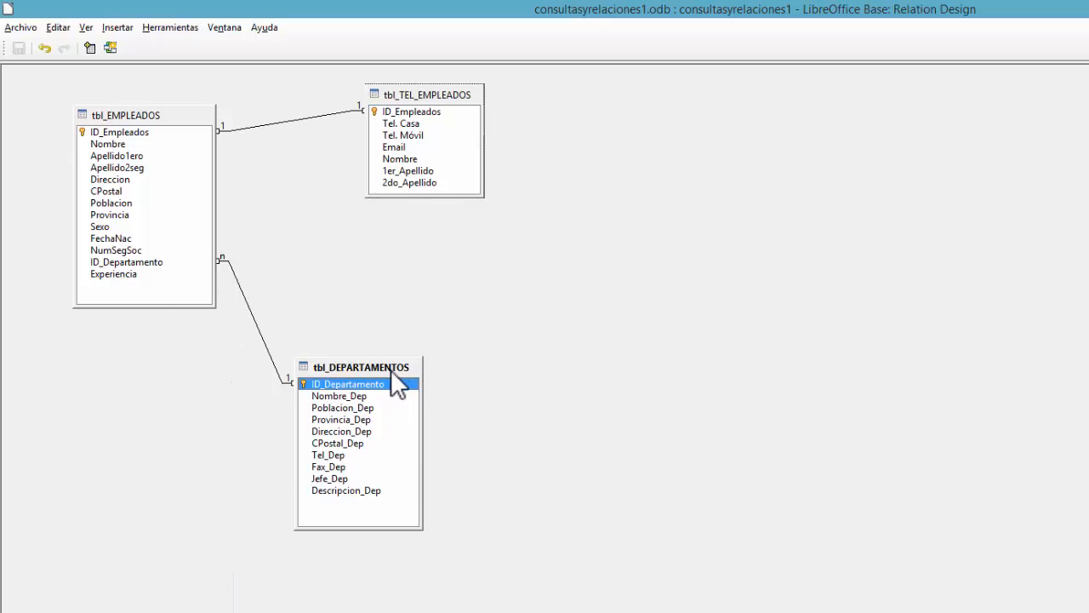
pyautogui.click(142, 115)
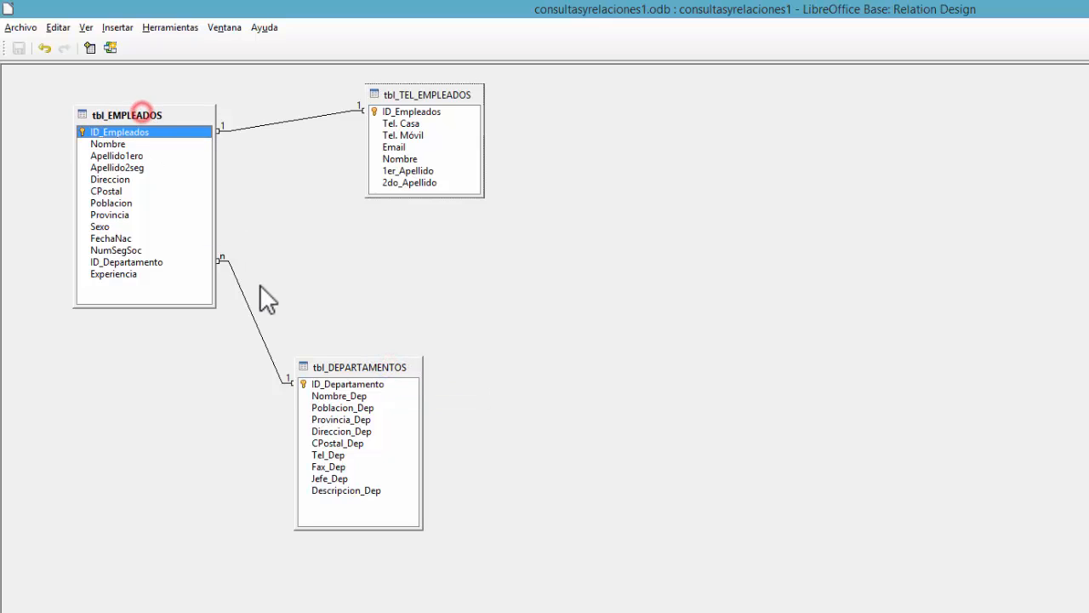
pyautogui.click(328, 367)
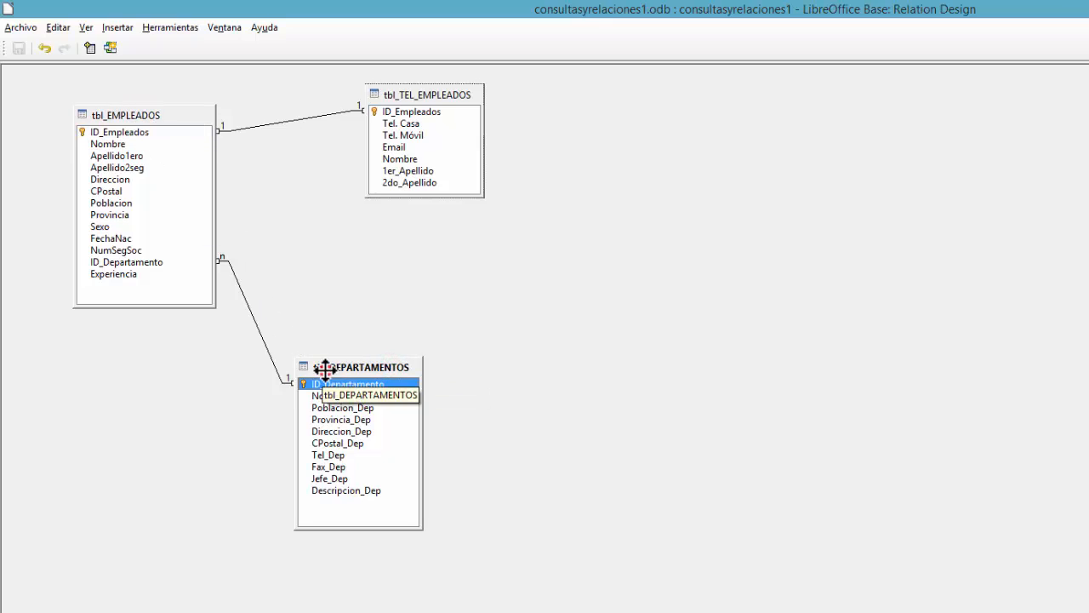
pyautogui.click(119, 117)
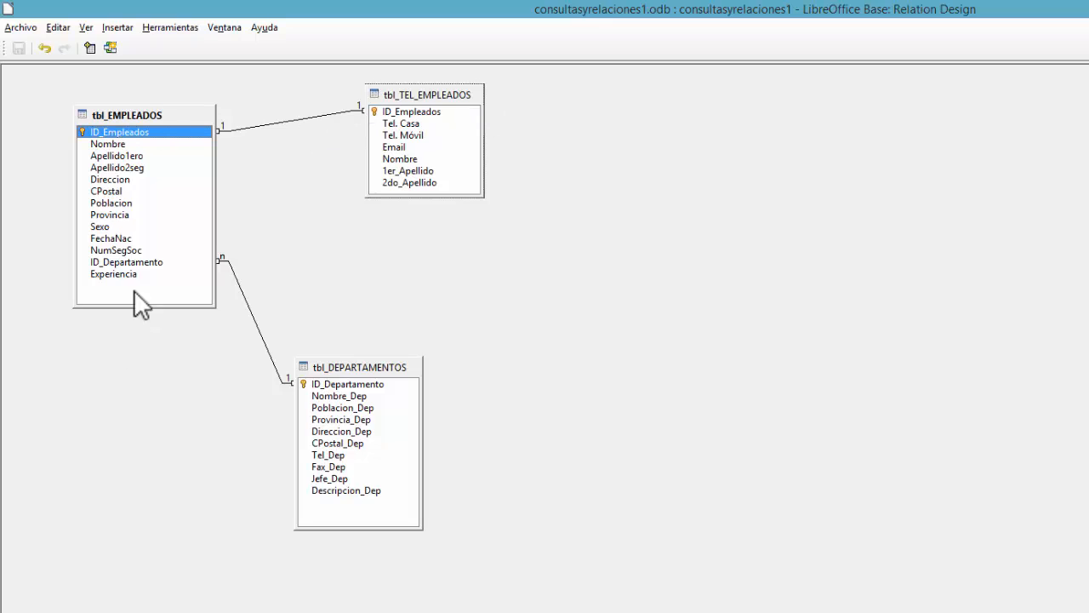
pyautogui.click(450, 95)
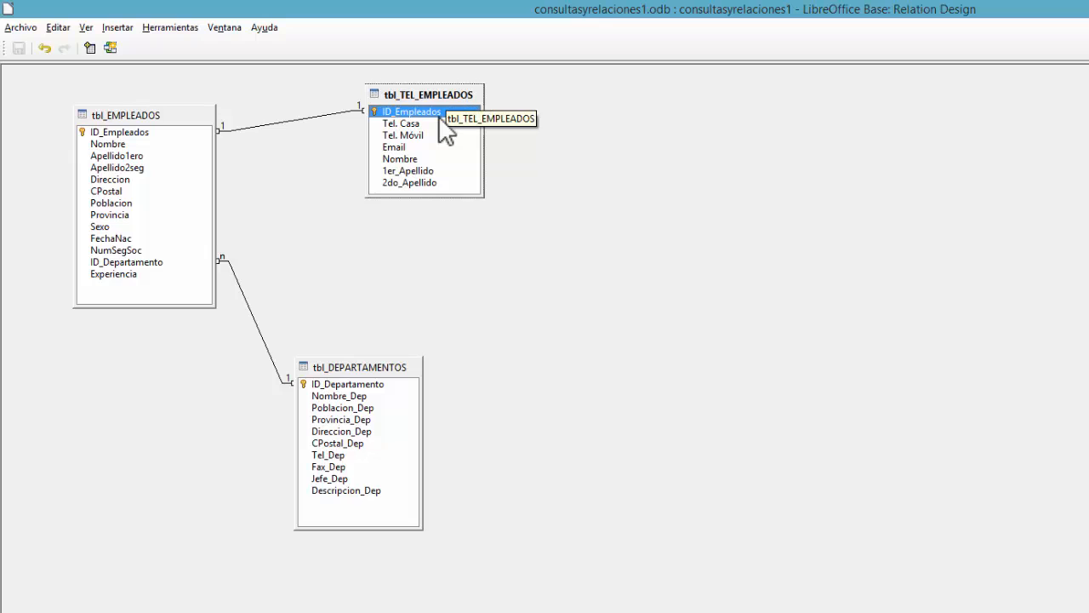
# Step: Examine the key fields that link tbl_EMPLEADOS with tbl_TEL_EMPLEADOS and with tbl_DEPARTAMENTOS in the relation design
pyautogui.moveTo(138, 130); pyautogui.dragTo(430, 115)
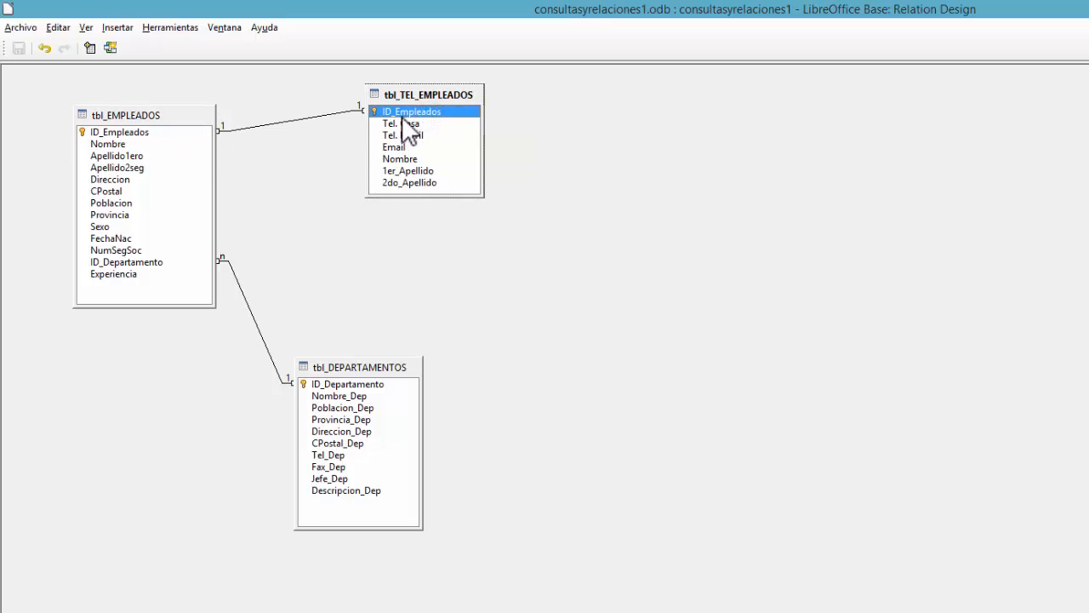
pyautogui.moveTo(111, 133)
pyautogui.mouseDown()
pyautogui.moveTo(165, 199)
pyautogui.moveTo(445, 154)
pyautogui.moveTo(428, 115)
pyautogui.mouseUp()
pyautogui.click(116, 132)
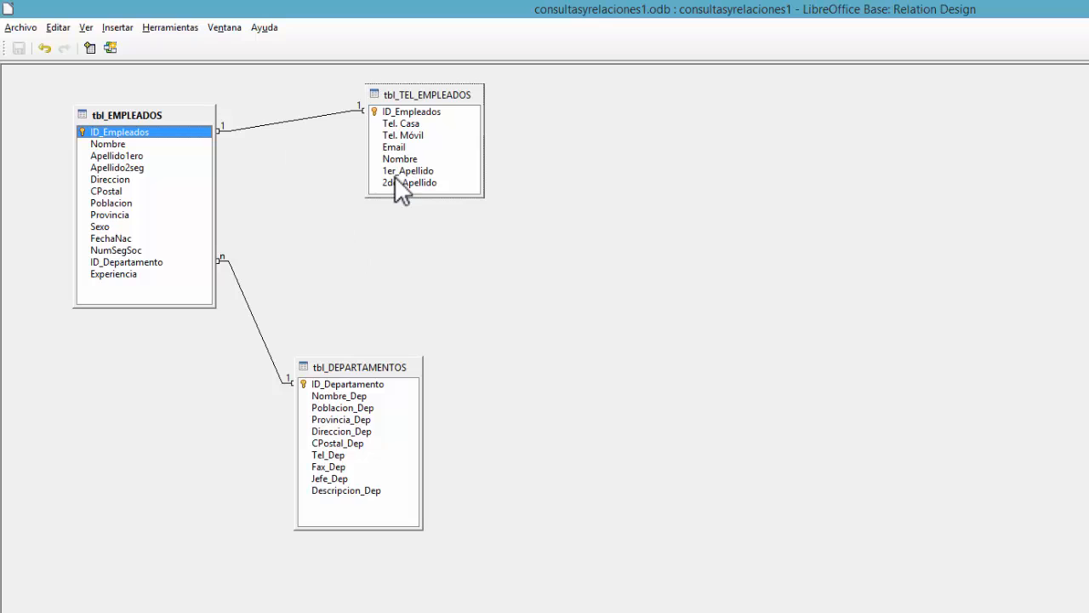
pyautogui.click(400, 111)
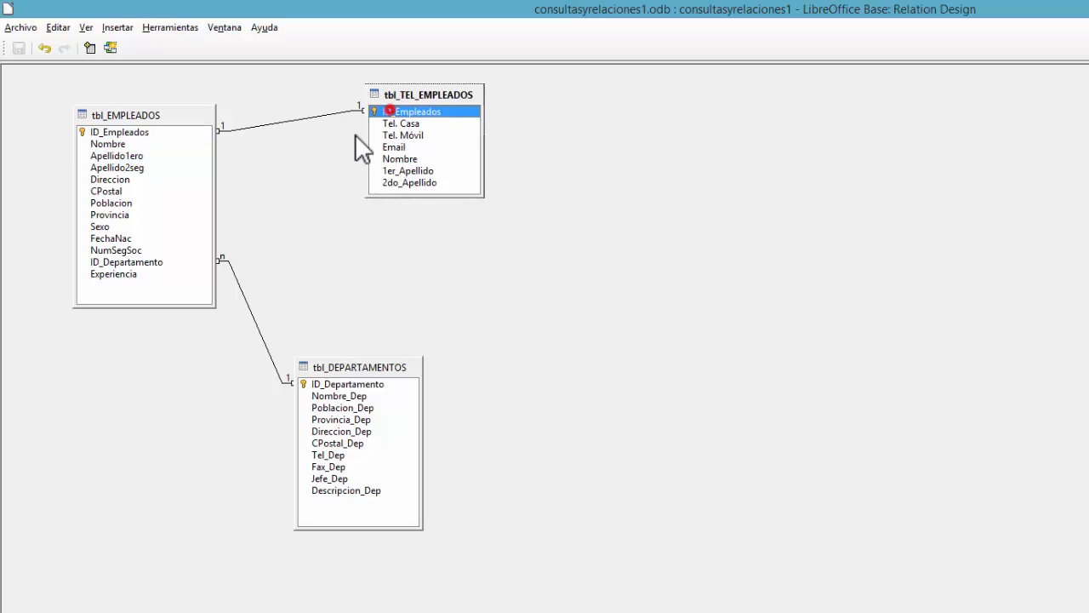
pyautogui.click(115, 132)
pyautogui.click(387, 111)
pyautogui.click(127, 133)
pyautogui.click(389, 113)
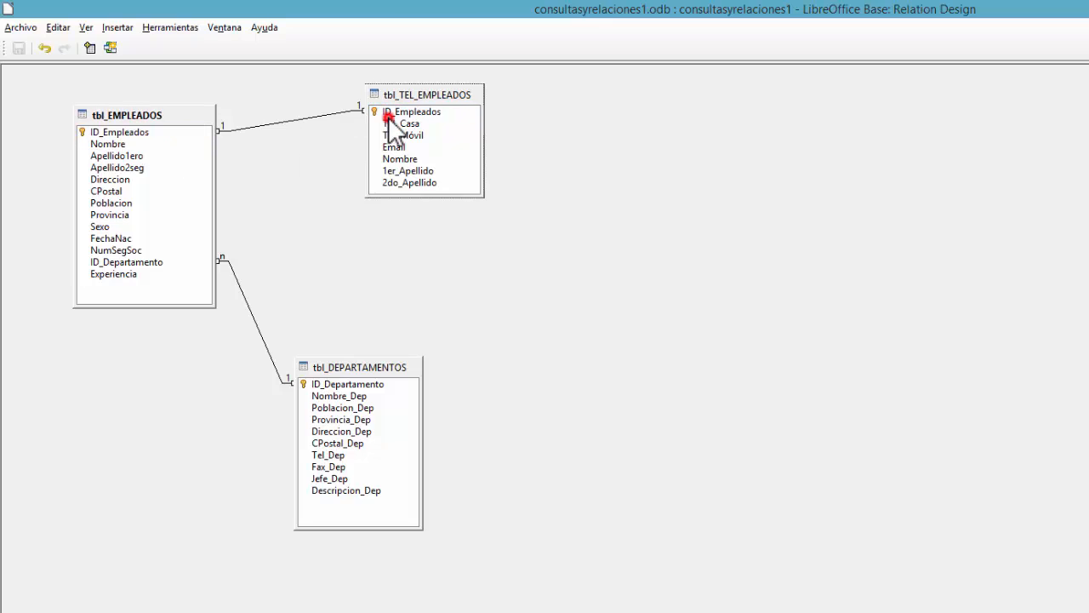
pyautogui.click(137, 143)
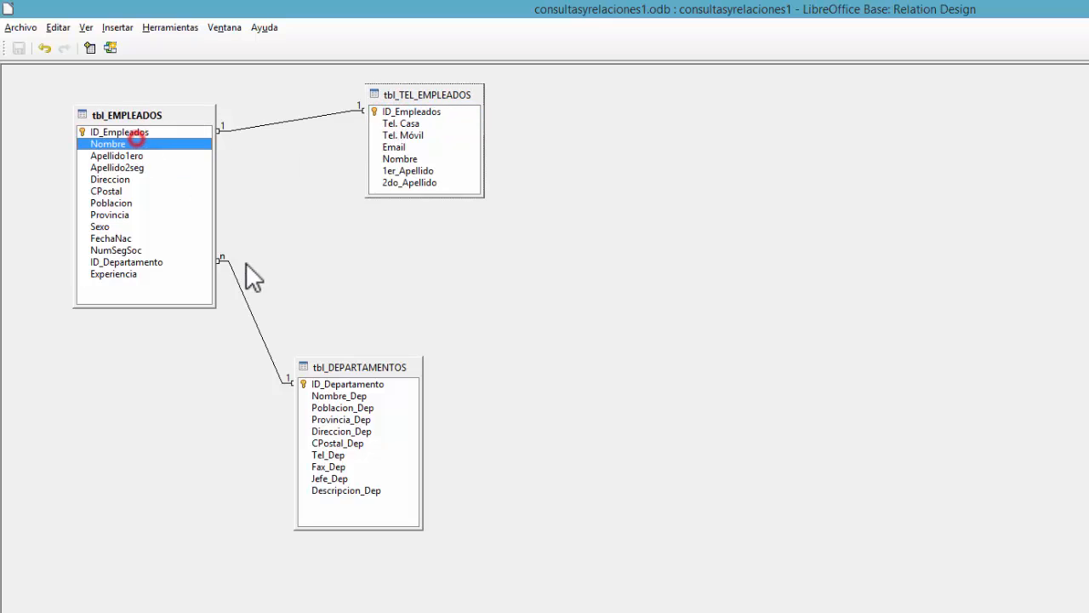
pyautogui.click(149, 132)
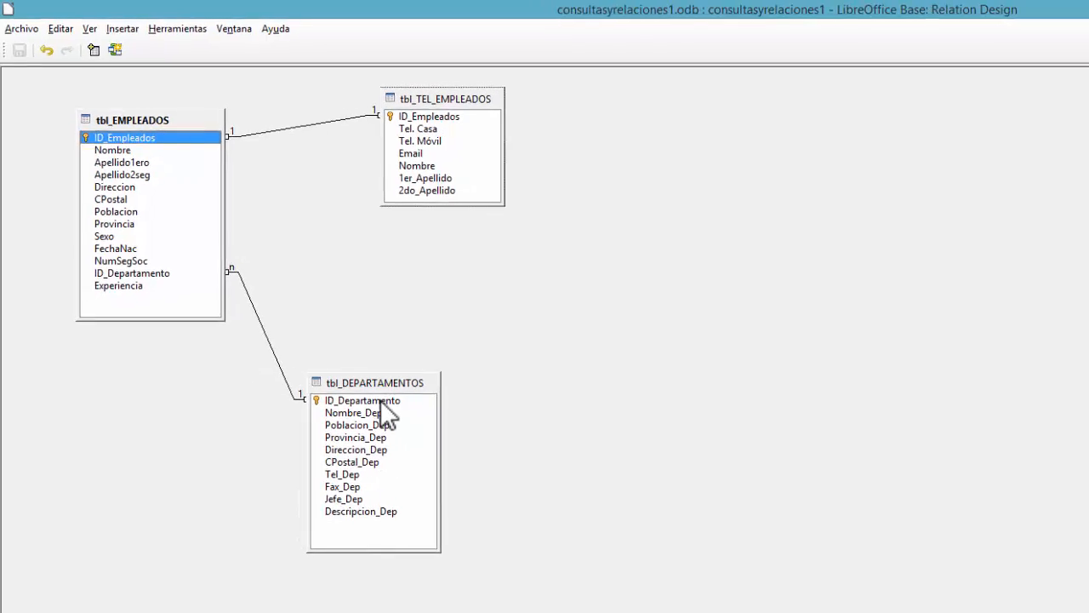
pyautogui.click(364, 384)
pyautogui.click(172, 295)
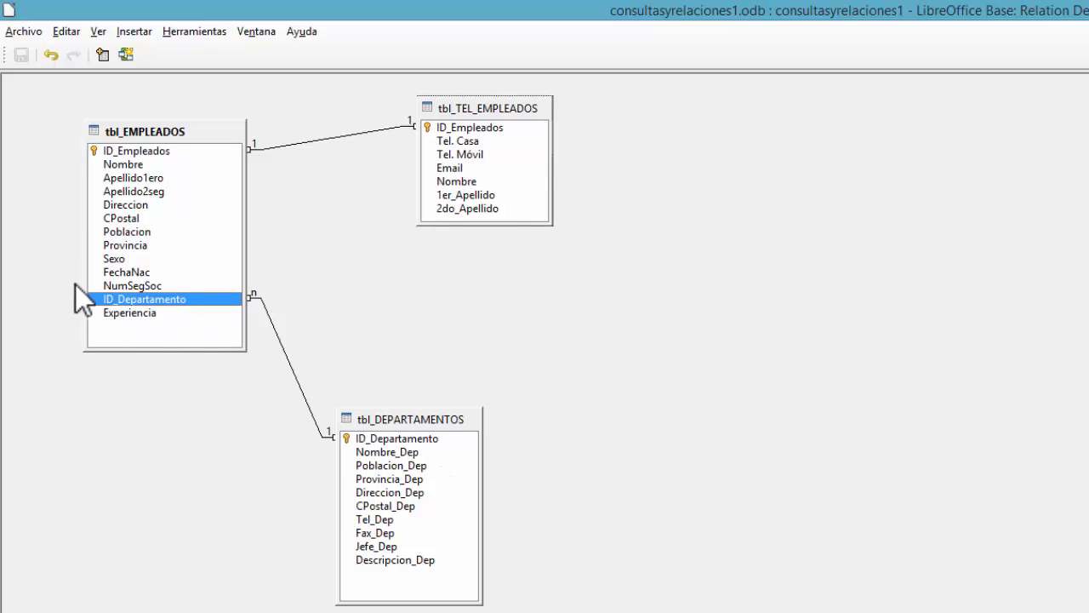
pyautogui.moveTo(101, 150); pyautogui.dragTo(451, 127)
pyautogui.click(145, 151)
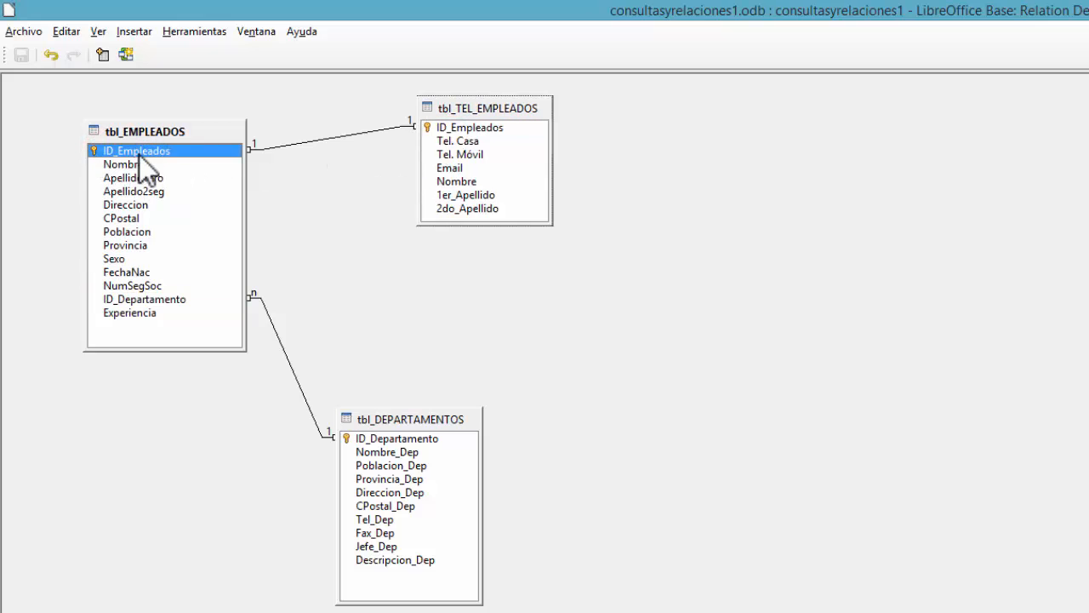
pyautogui.click(426, 127)
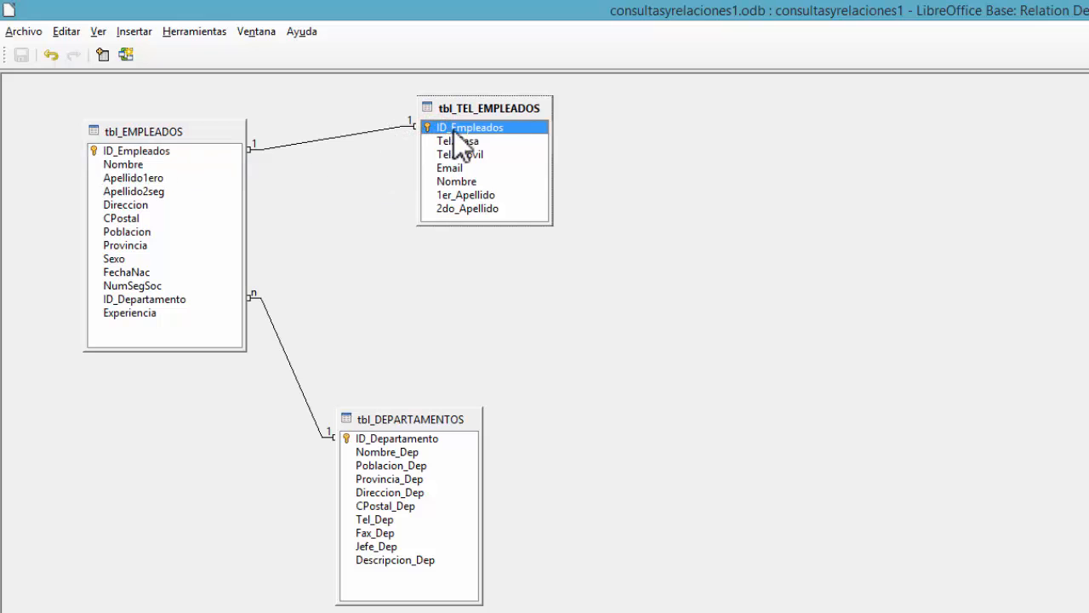
pyautogui.click(138, 151)
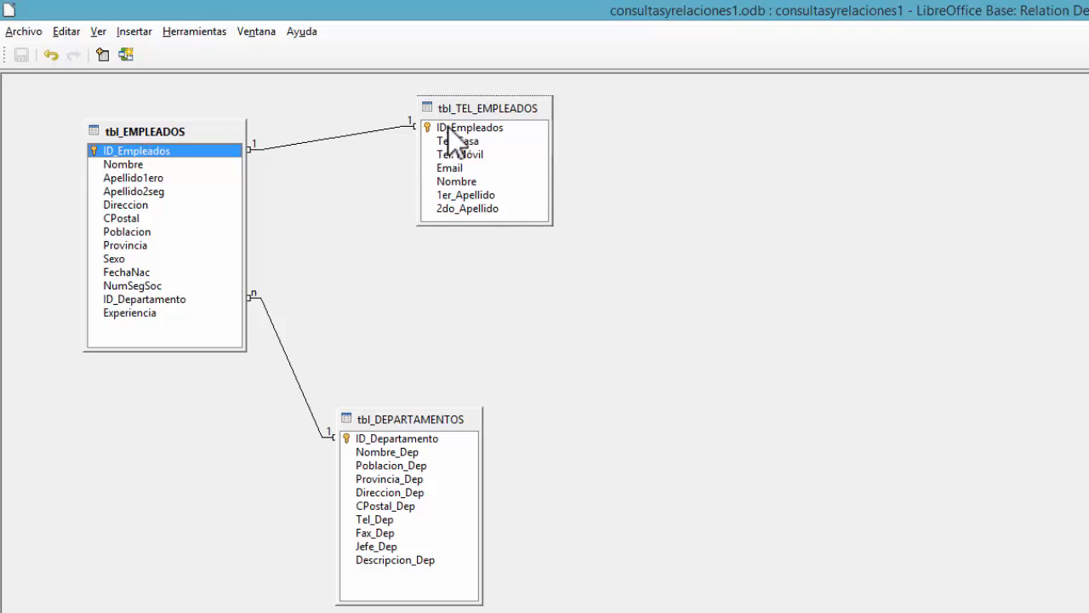
pyautogui.click(445, 126)
pyautogui.click(165, 151)
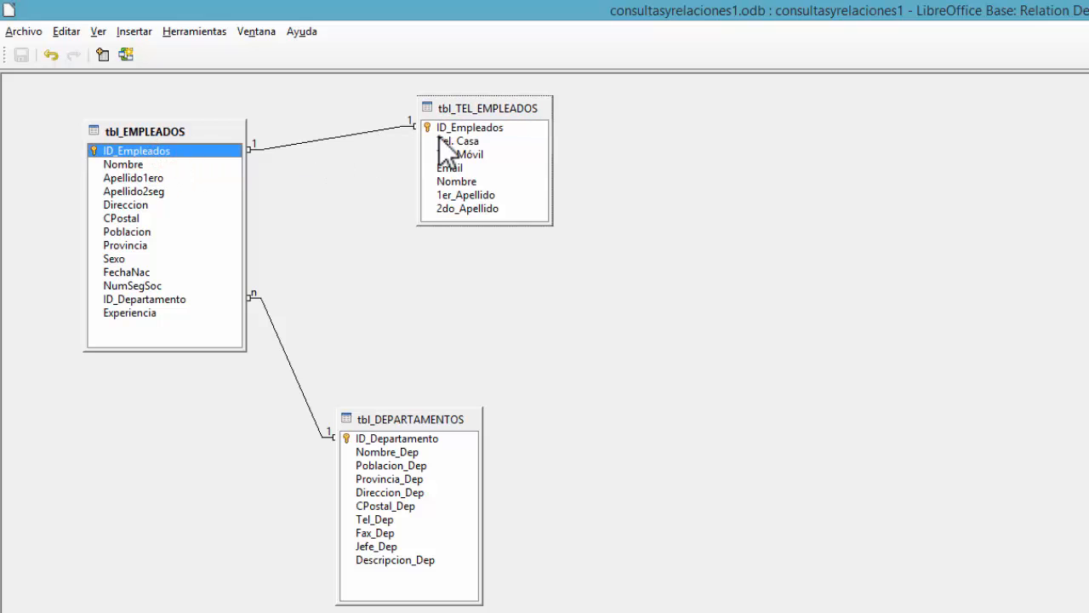
pyautogui.click(444, 128)
pyautogui.click(139, 150)
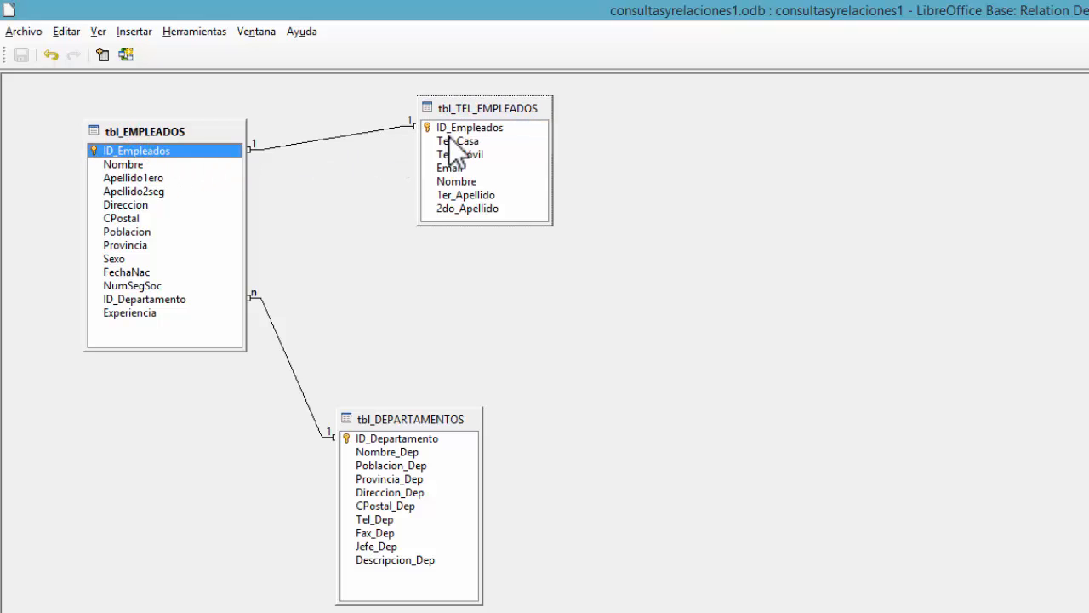
pyautogui.click(451, 127)
pyautogui.click(175, 151)
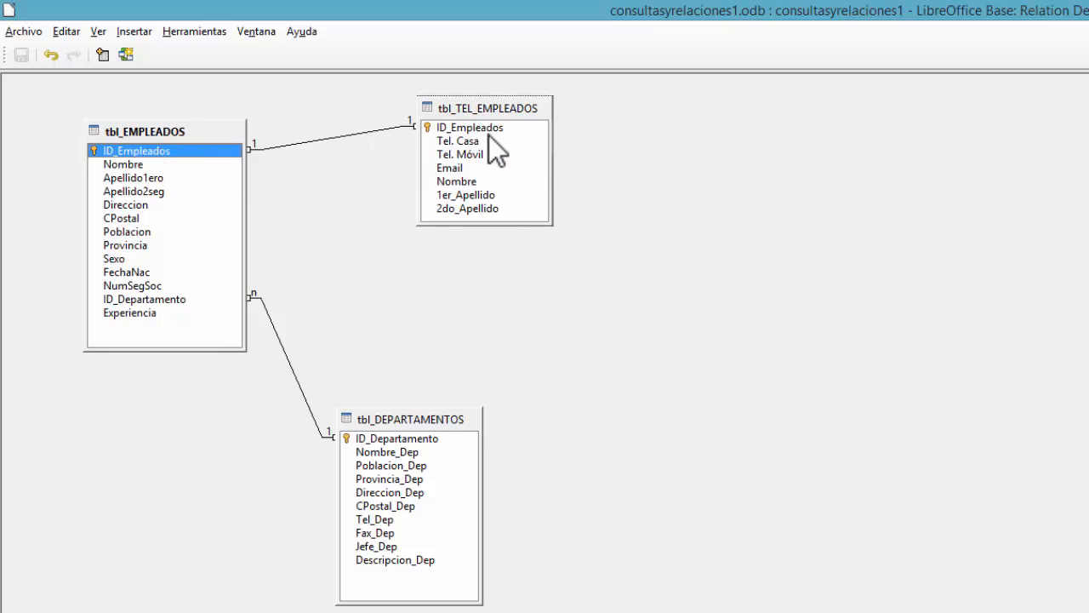
pyautogui.click(489, 128)
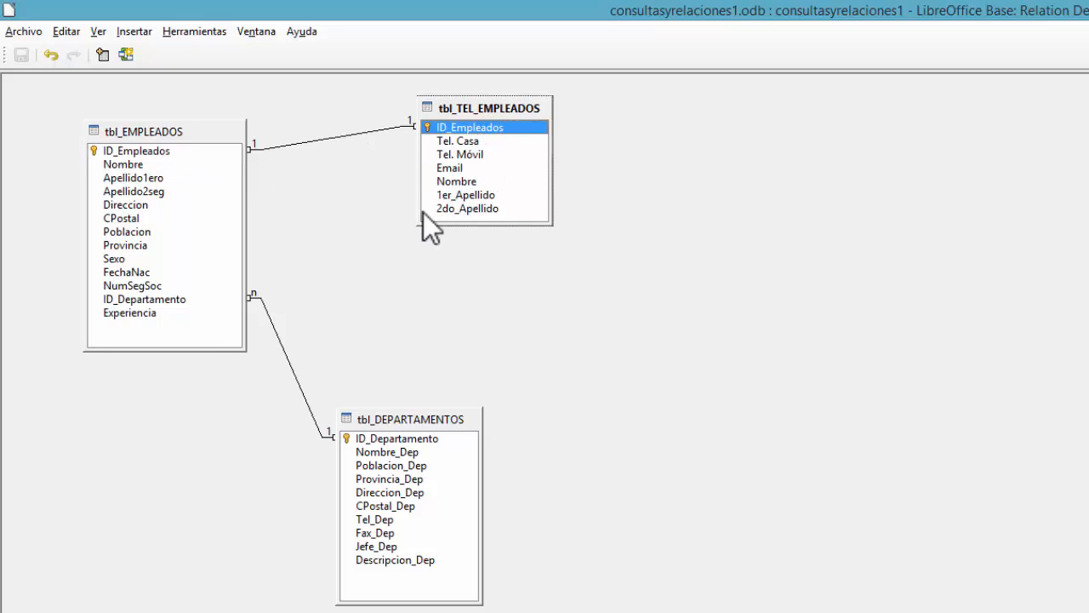
pyautogui.click(395, 439)
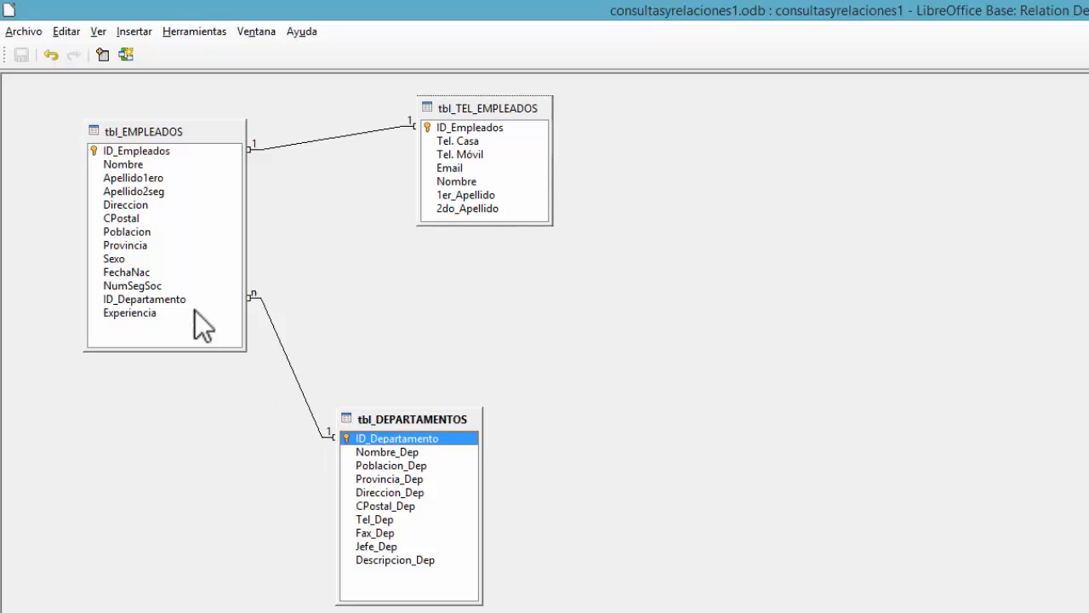
pyautogui.click(164, 301)
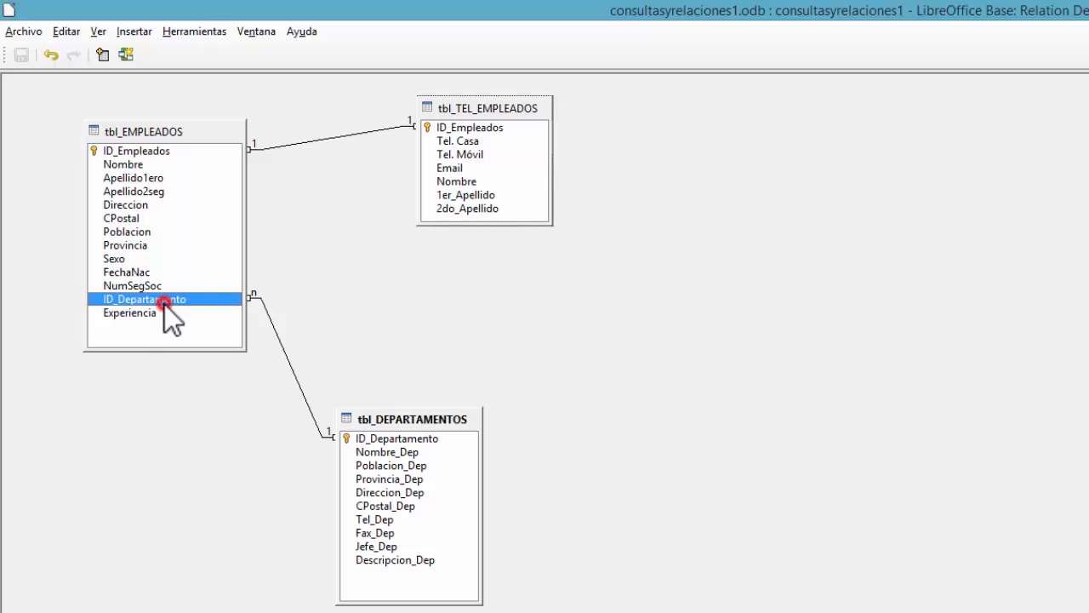
pyautogui.click(378, 440)
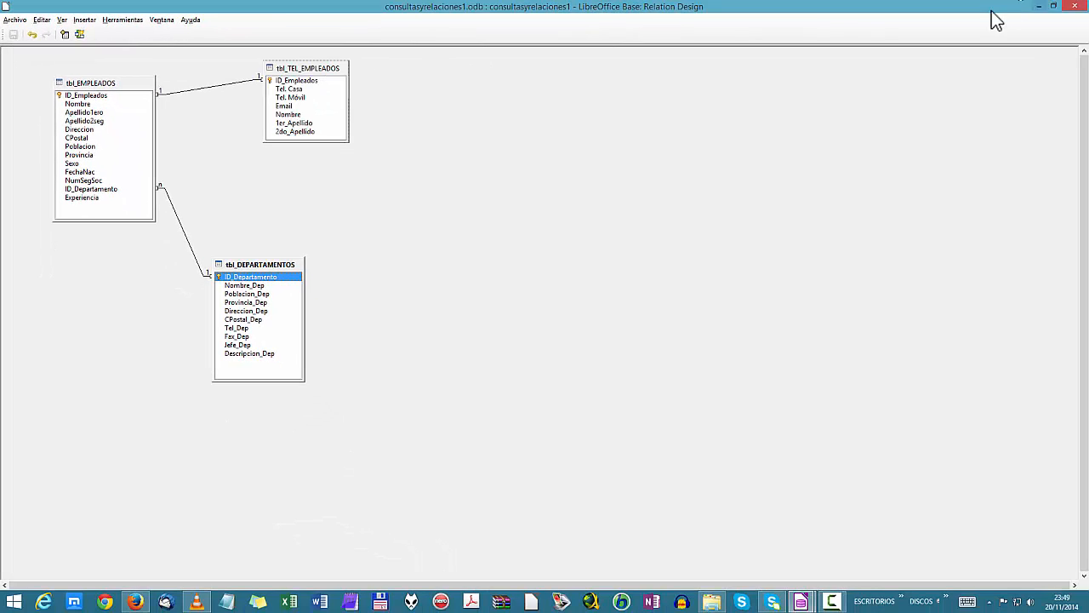
# Step: Close the relation design and create a design-mode query containing tbl_EMPLEADOS, tbl_DEPARTAMENTOS and tbl_TEL_EMPLEADOS, with their boxes spaced apart
pyautogui.click(1074, 7)
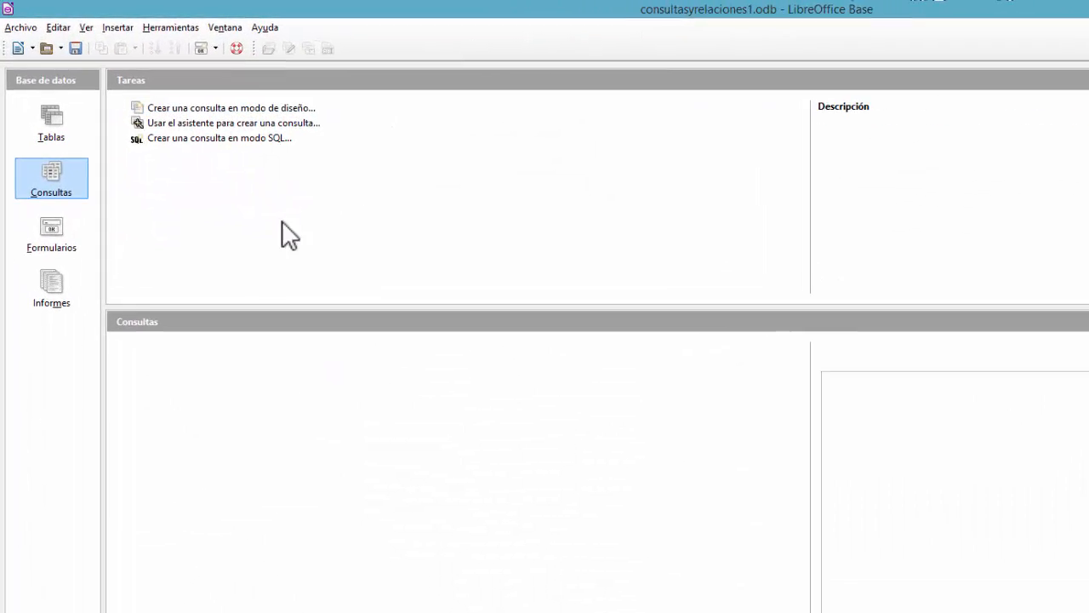
pyautogui.click(159, 107)
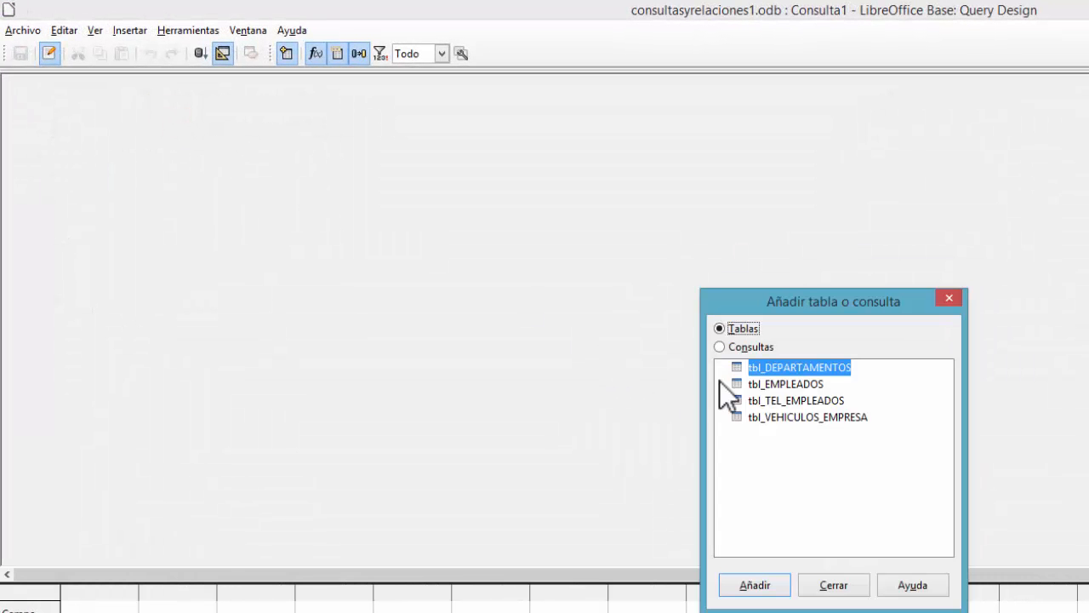
pyautogui.doubleClick(811, 384)
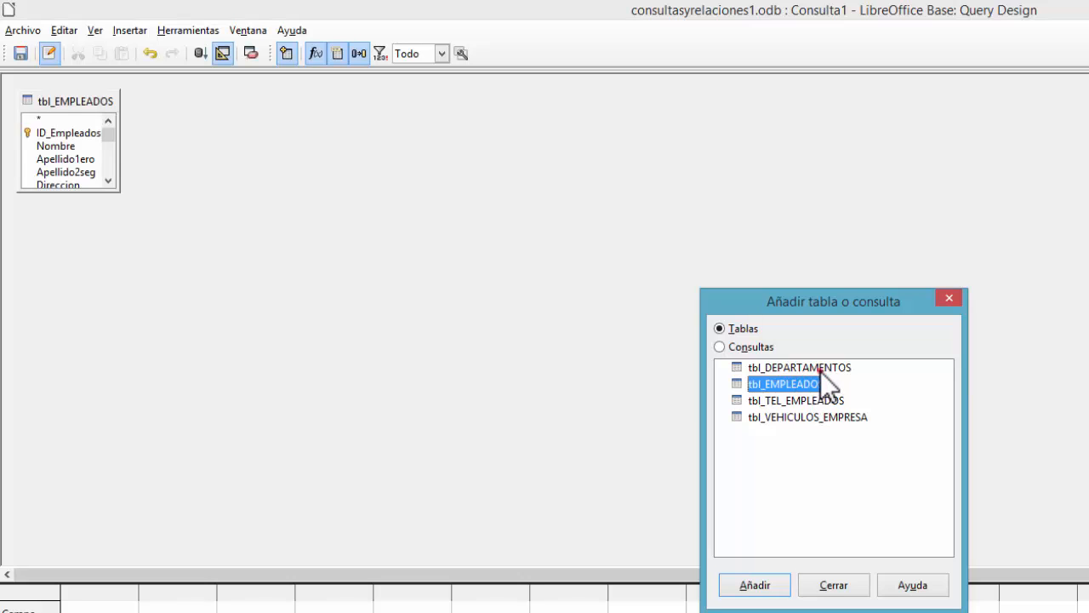
pyautogui.doubleClick(820, 371)
pyautogui.moveTo(203, 106); pyautogui.dragTo(244, 229)
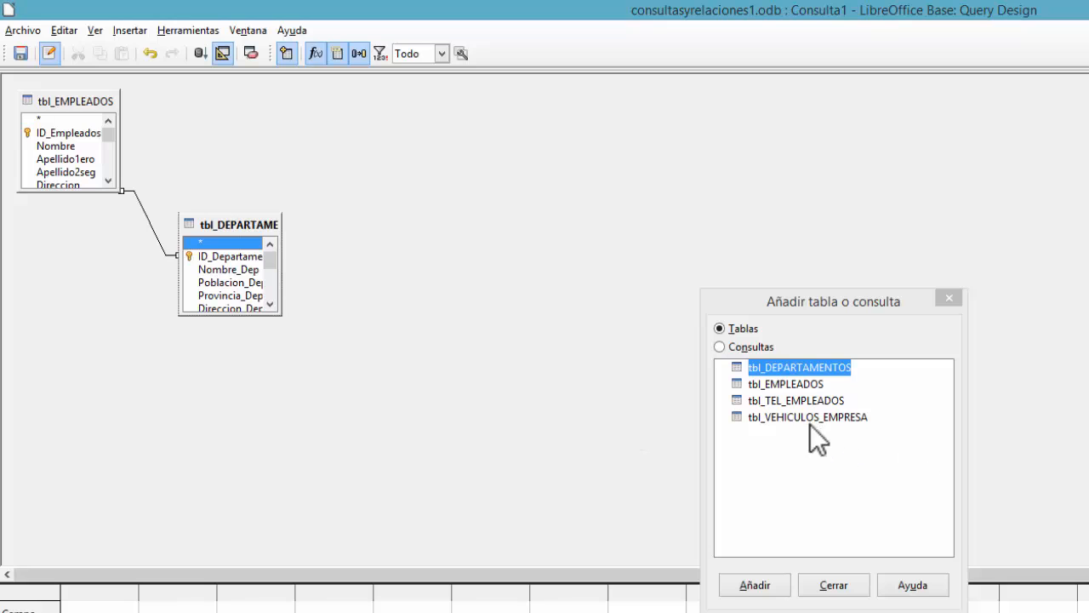
pyautogui.doubleClick(805, 400)
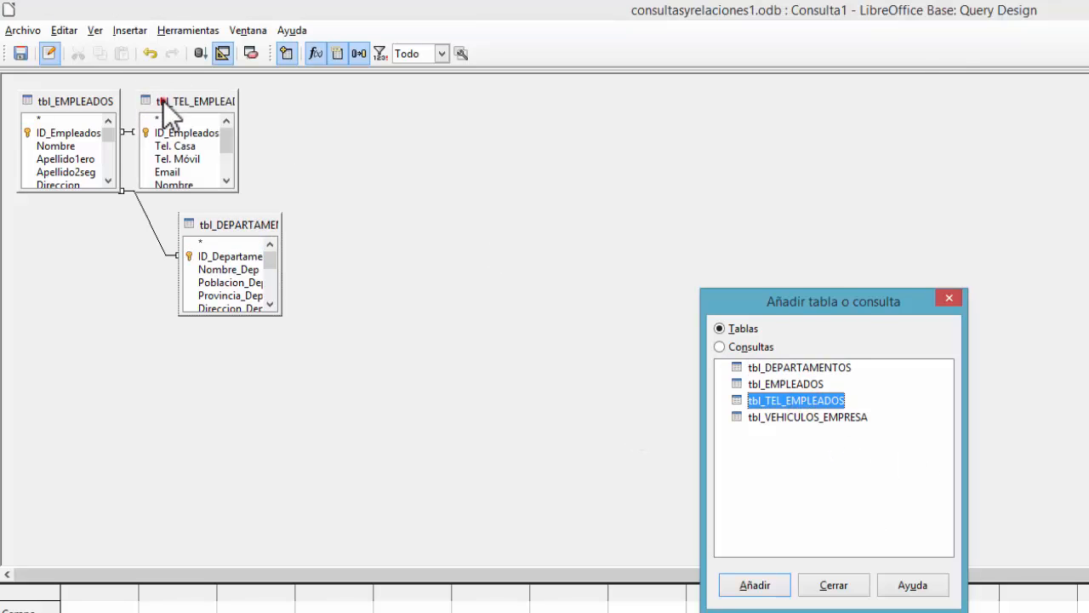
pyautogui.moveTo(163, 103); pyautogui.dragTo(274, 104)
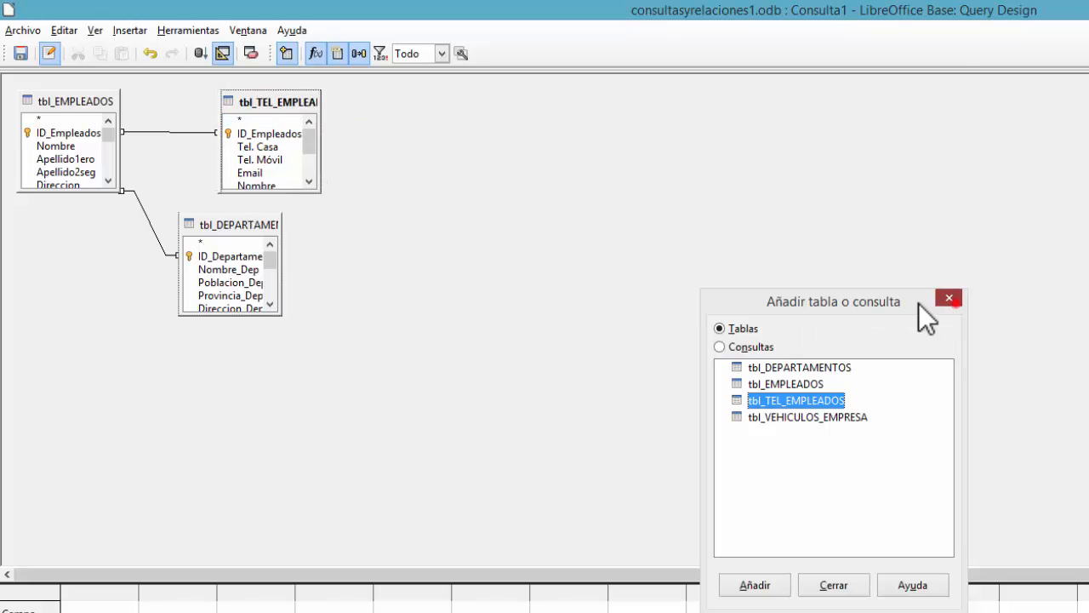
pyautogui.click(947, 299)
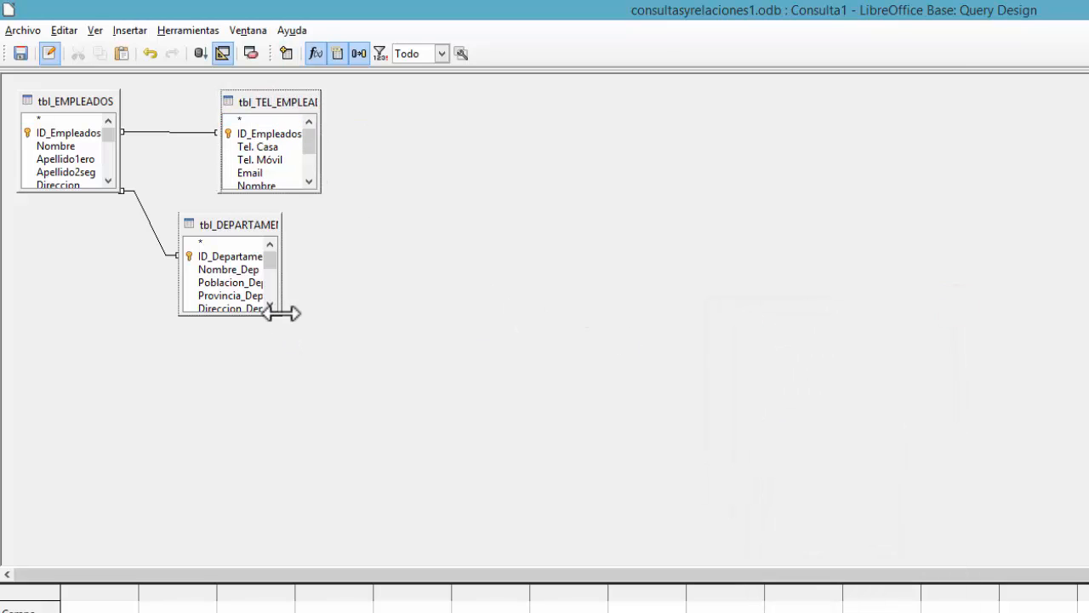
# Step: Enlarge the tbl_DEPARTAMENTOS and tbl_EMPLEADOS boxes to show all fields, placing tbl_DEPARTAMENTOS diagonally below tbl_EMPLEADOS without overlap
pyautogui.moveTo(278, 313); pyautogui.dragTo(322, 447)
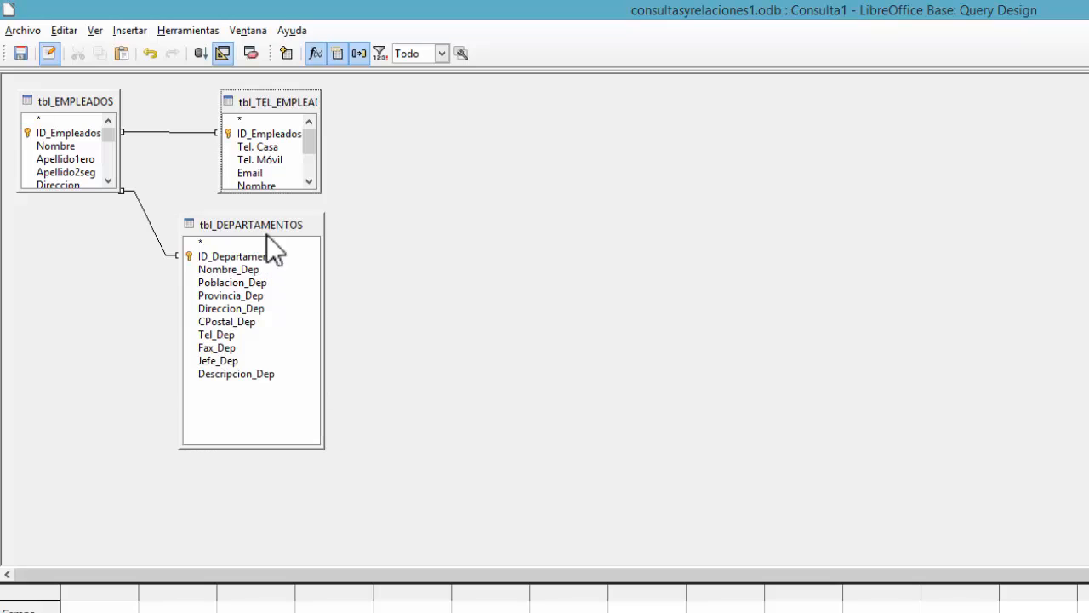
pyautogui.moveTo(267, 234); pyautogui.dragTo(226, 310)
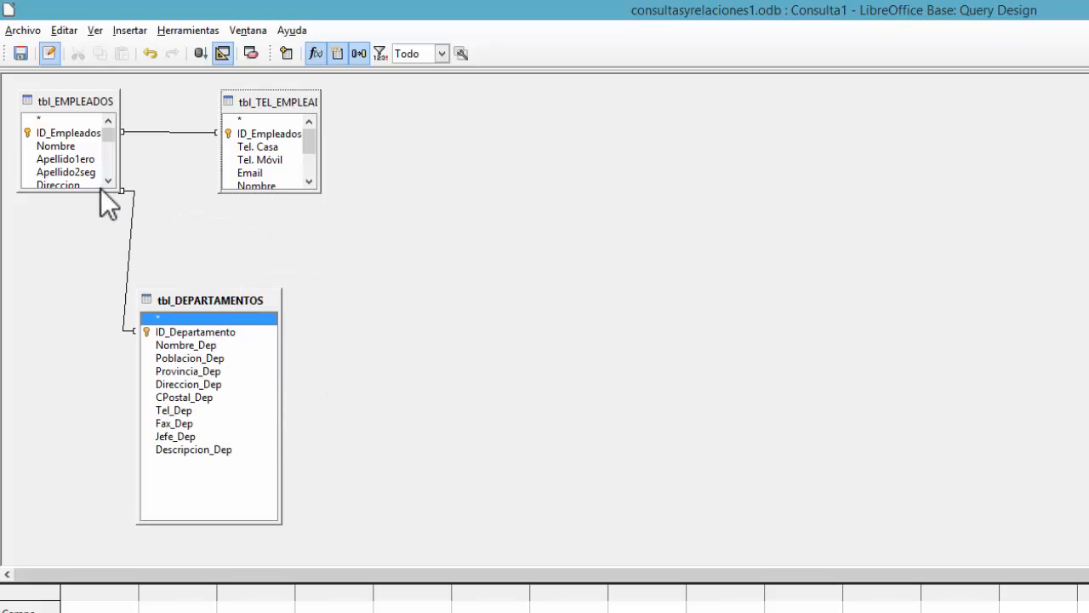
pyautogui.moveTo(99, 190); pyautogui.dragTo(68, 331)
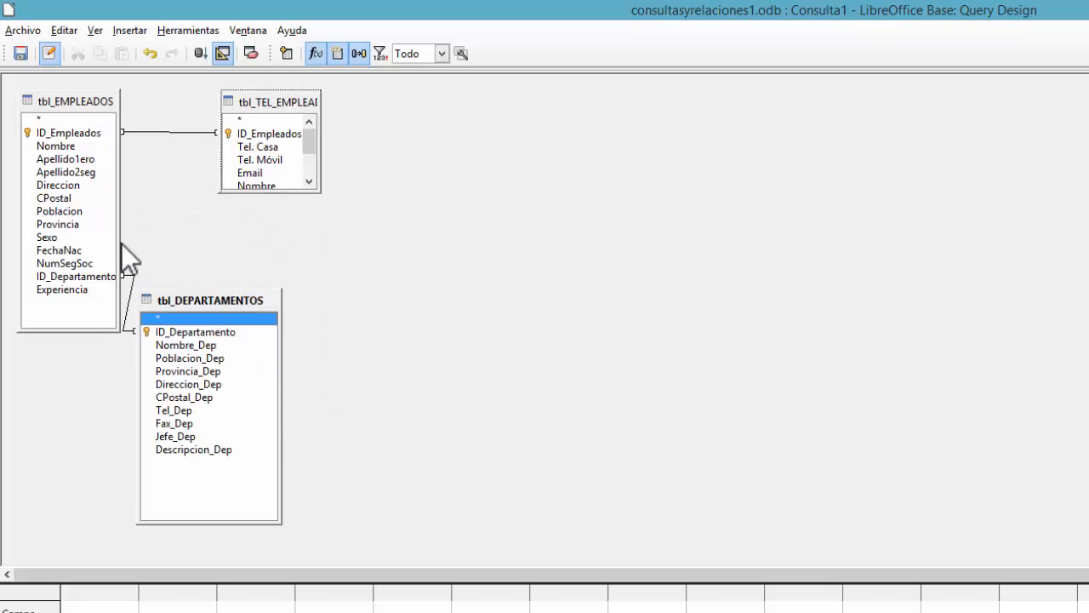
pyautogui.moveTo(119, 240); pyautogui.dragTo(167, 267)
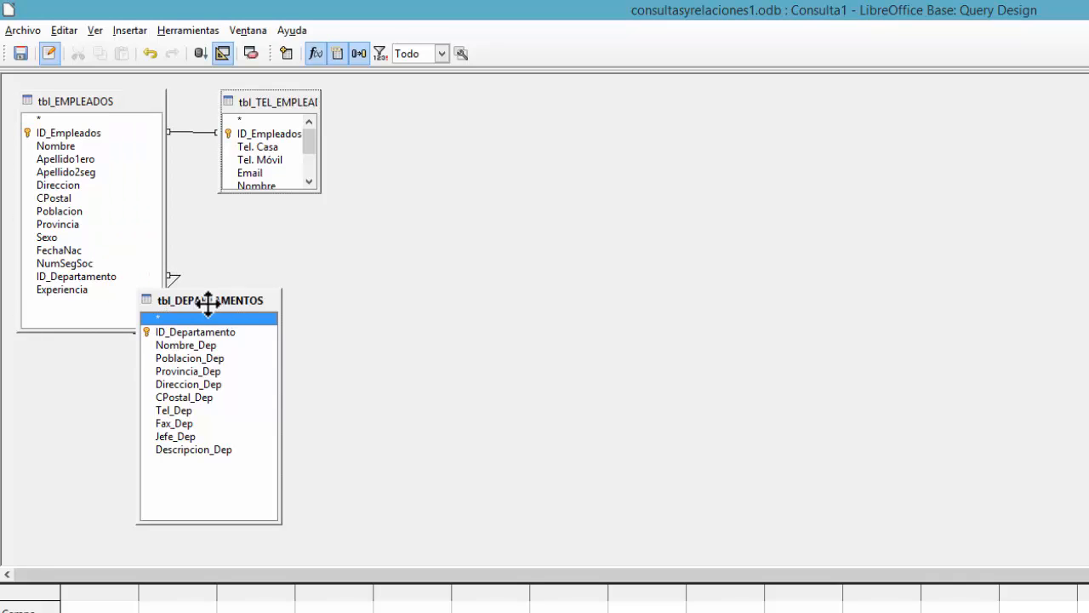
pyautogui.moveTo(208, 302); pyautogui.dragTo(314, 311)
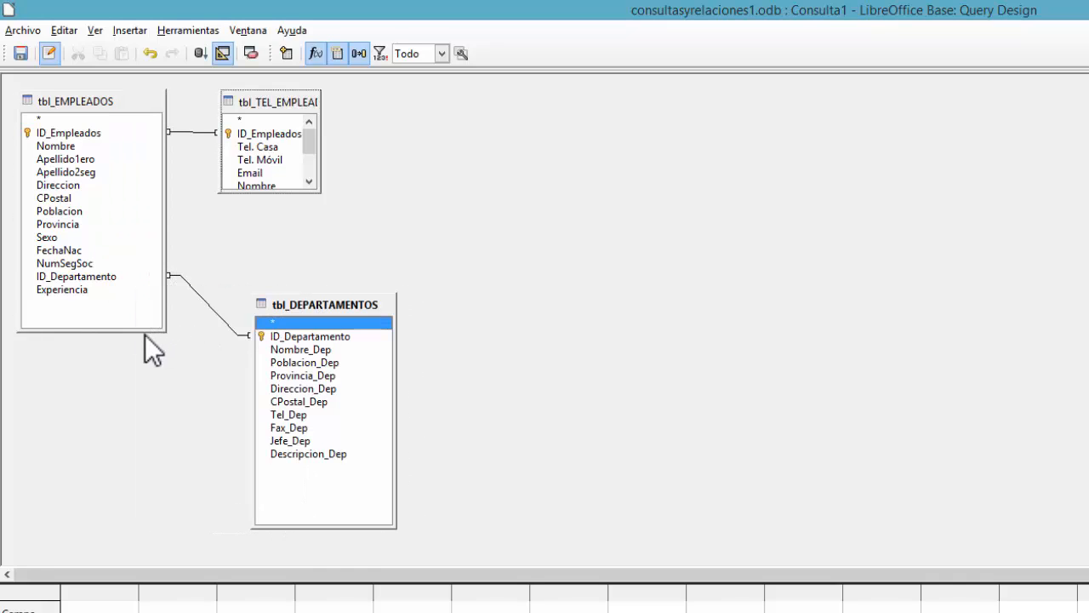
pyautogui.moveTo(144, 329); pyautogui.dragTo(150, 305)
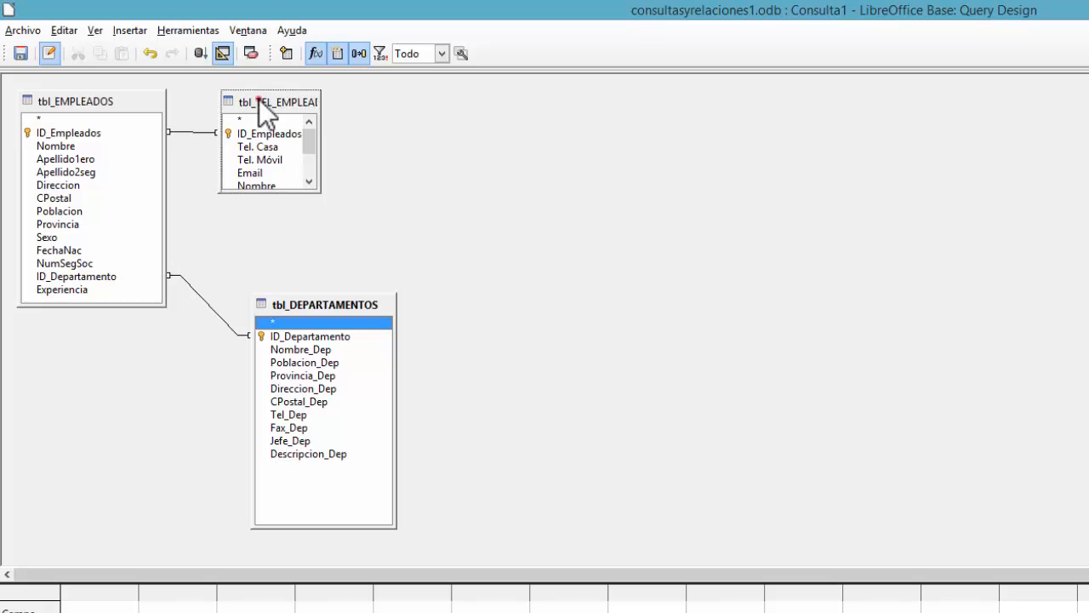
# Step: Move tbl_TEL_EMPLEADOS slightly away from tbl_EMPLEADOS, level with it, and size its box to show the full name and all fields
pyautogui.moveTo(259, 99); pyautogui.dragTo(282, 97)
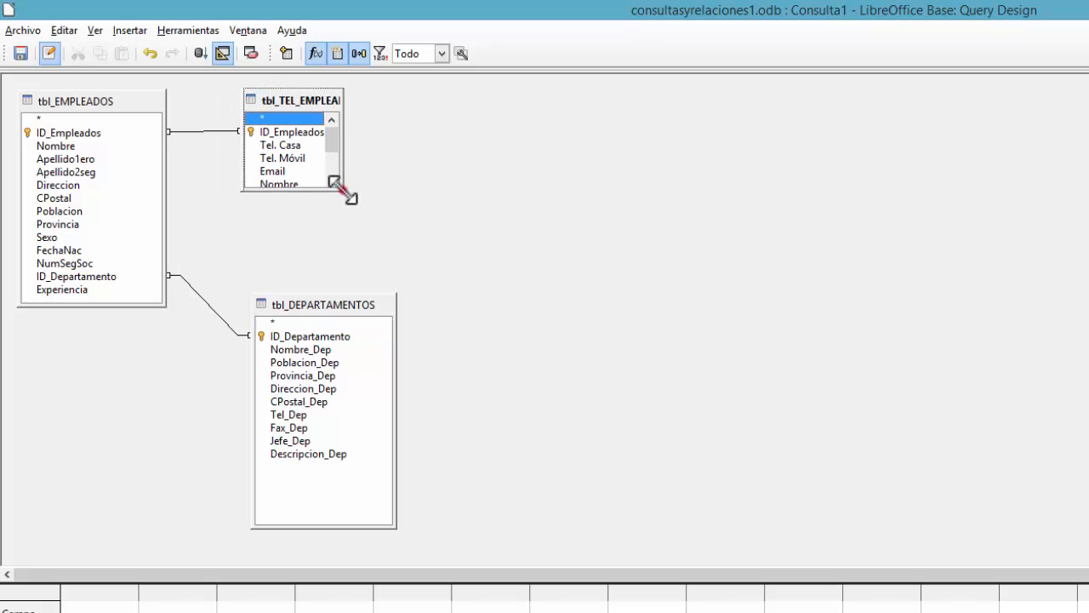
pyautogui.moveTo(342, 189); pyautogui.dragTo(370, 258)
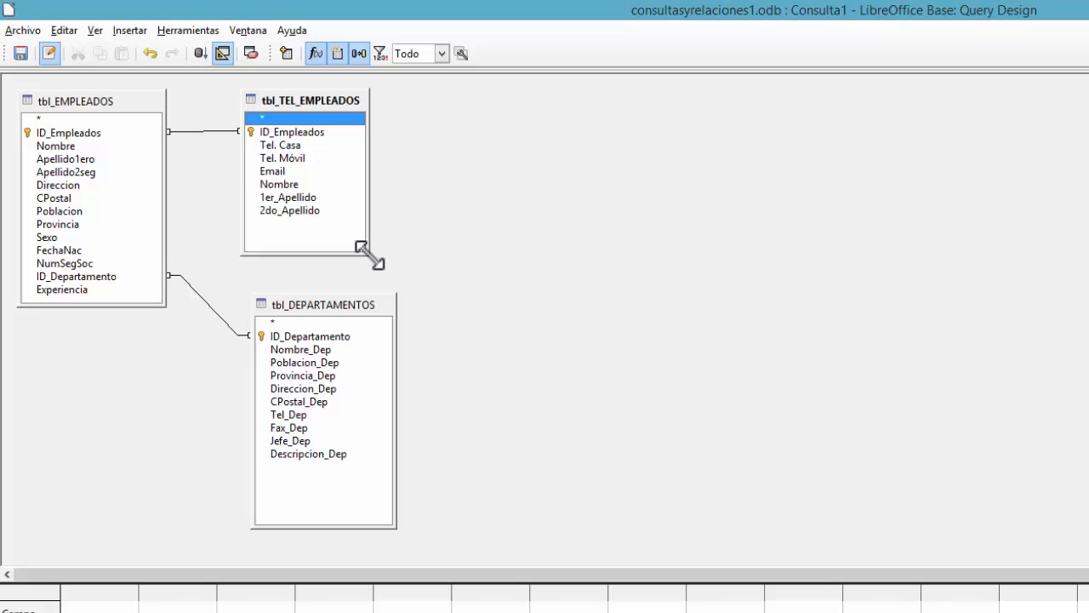
pyautogui.moveTo(371, 255); pyautogui.dragTo(374, 226)
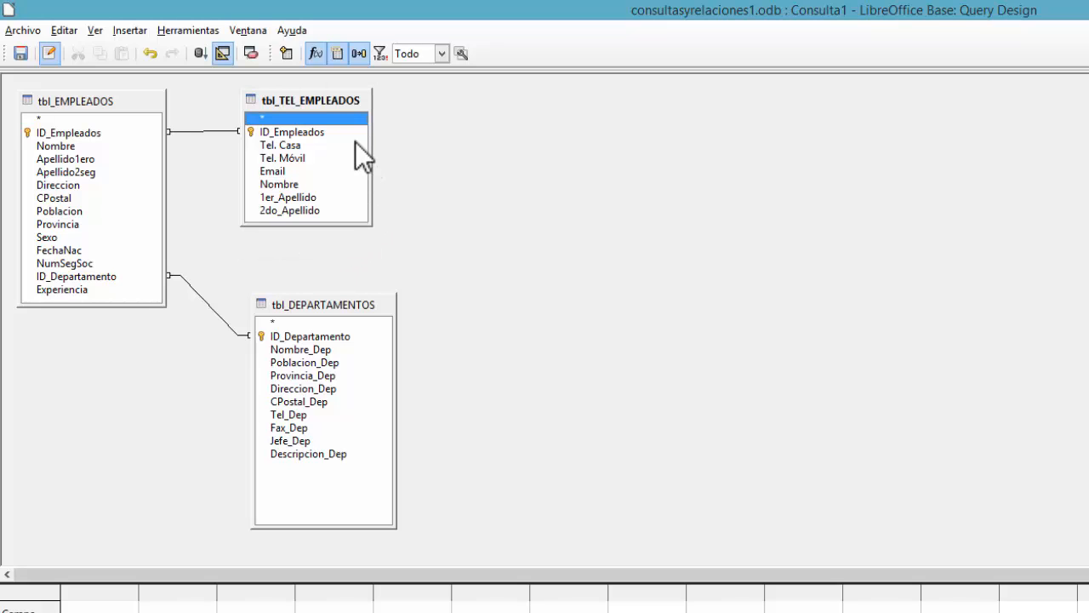
pyautogui.moveTo(335, 100); pyautogui.dragTo(335, 101)
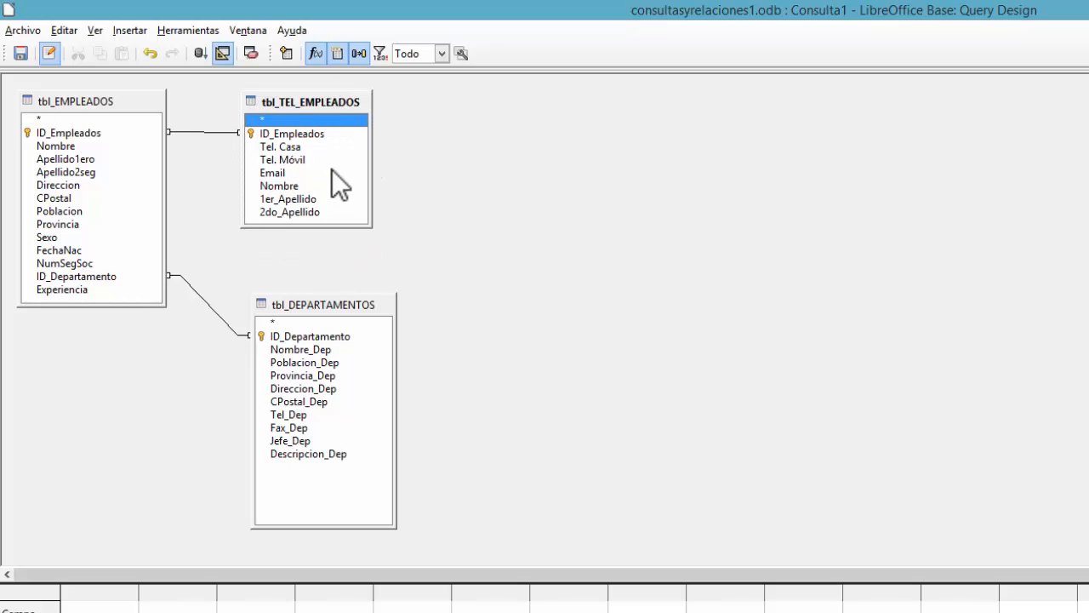
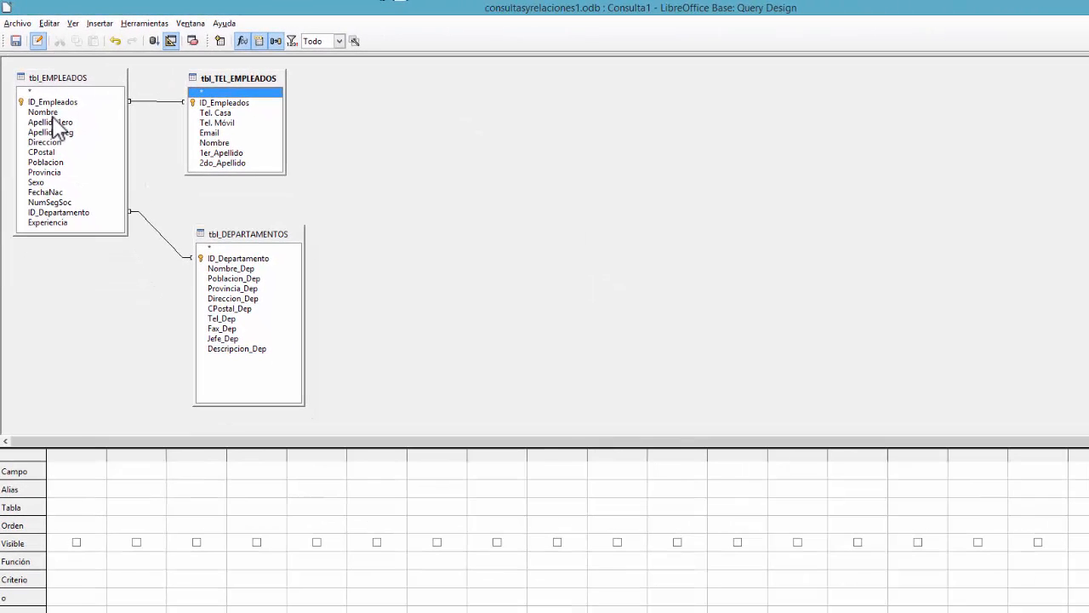
# Step: Add the fields Nombre, Apellido1ero, Apellido2seg, FechaNac and Experiencia from tbl_EMPLEADOS to the query
pyautogui.doubleClick(45, 112)
pyautogui.doubleClick(68, 123)
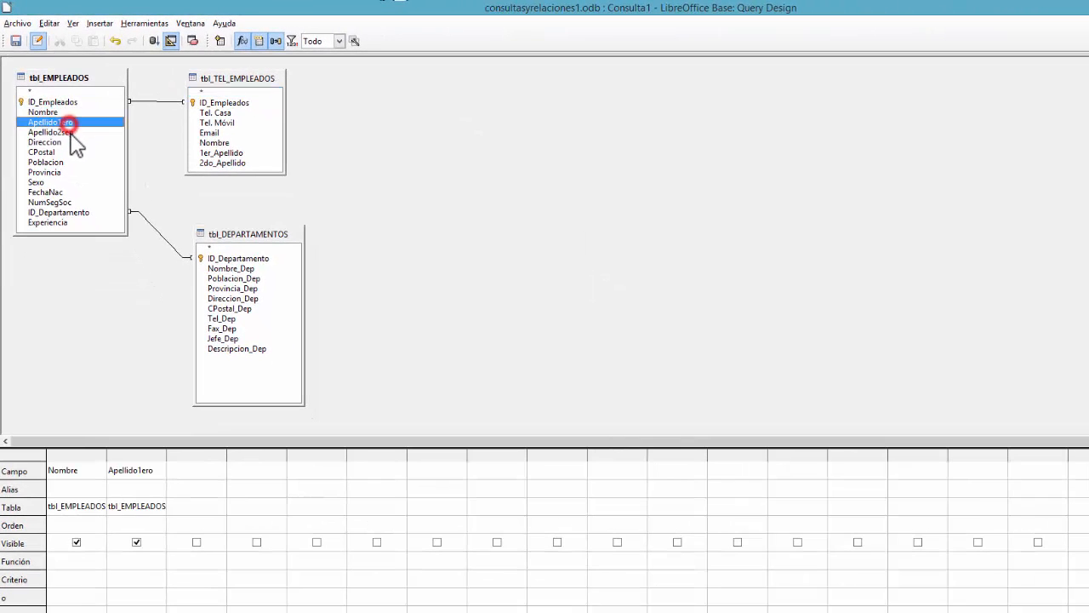
pyautogui.doubleClick(66, 132)
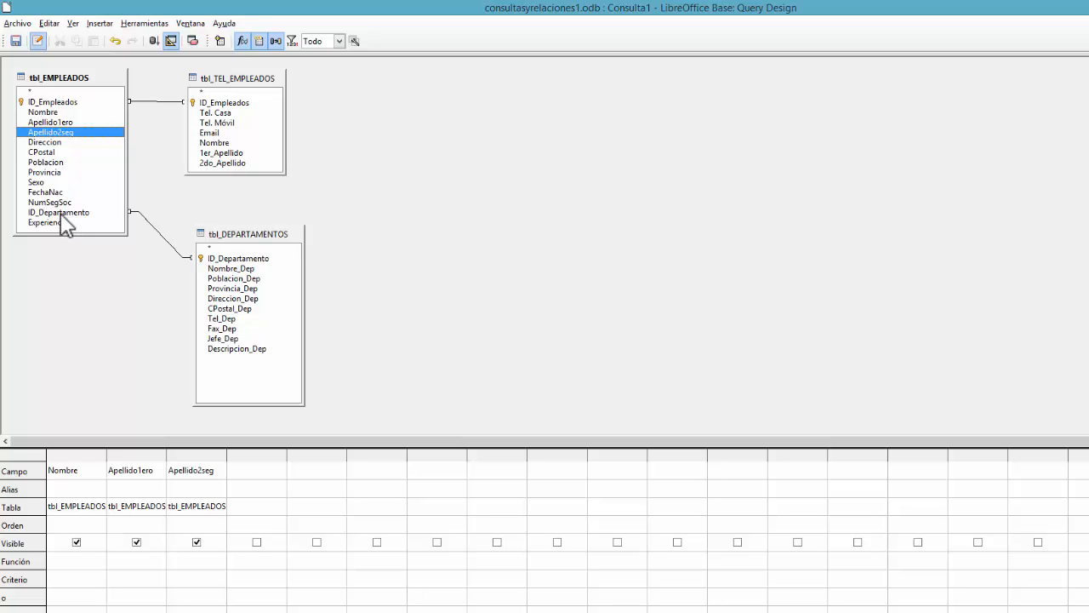
pyautogui.doubleClick(47, 192)
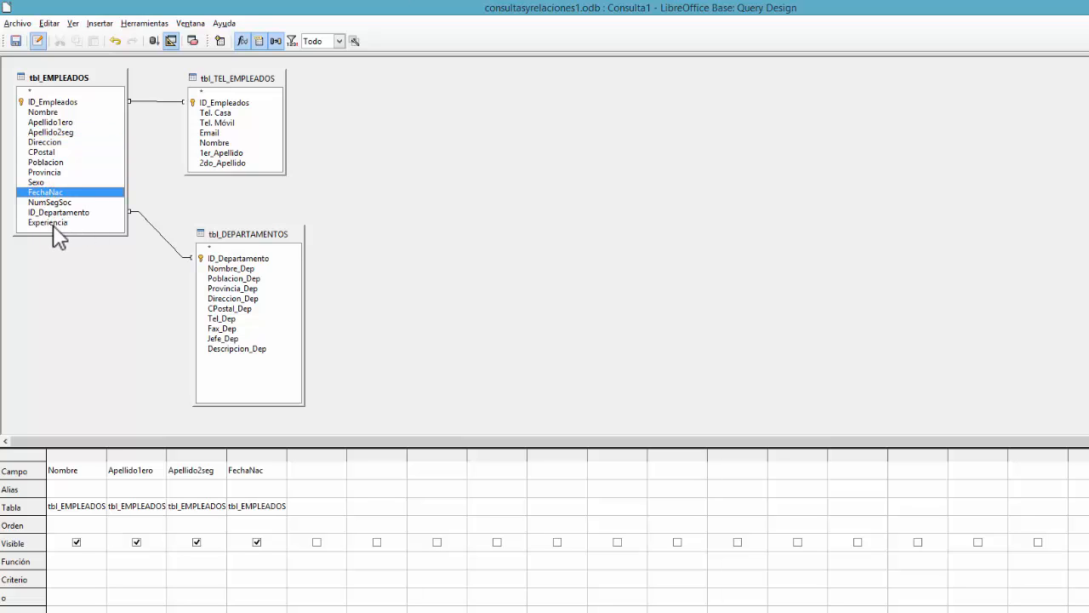
pyautogui.doubleClick(53, 223)
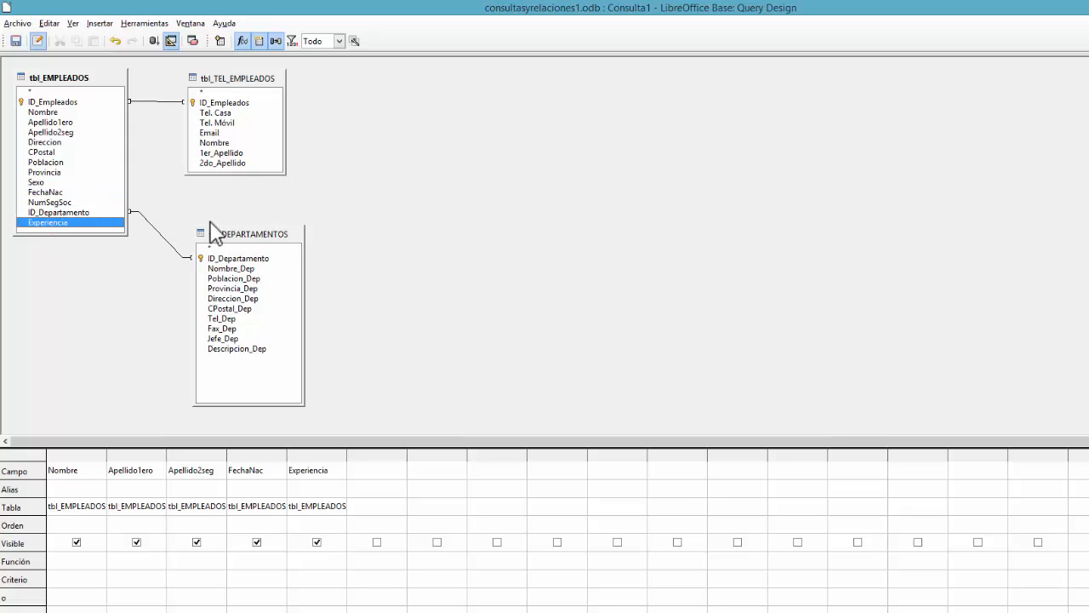
pyautogui.doubleClick(260, 269)
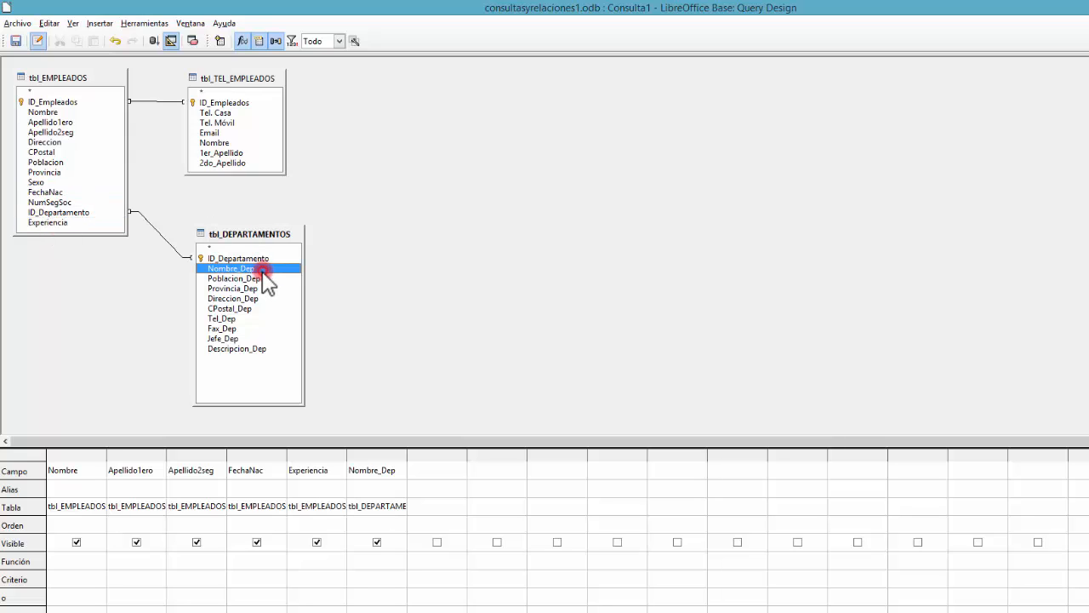
pyautogui.doubleClick(248, 317)
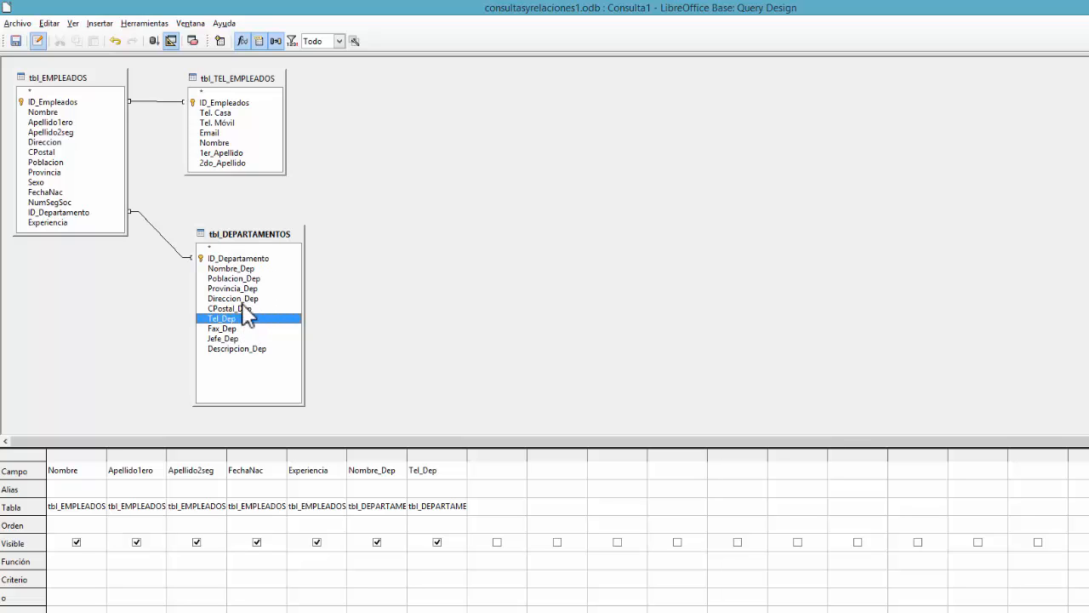
pyautogui.click(241, 339)
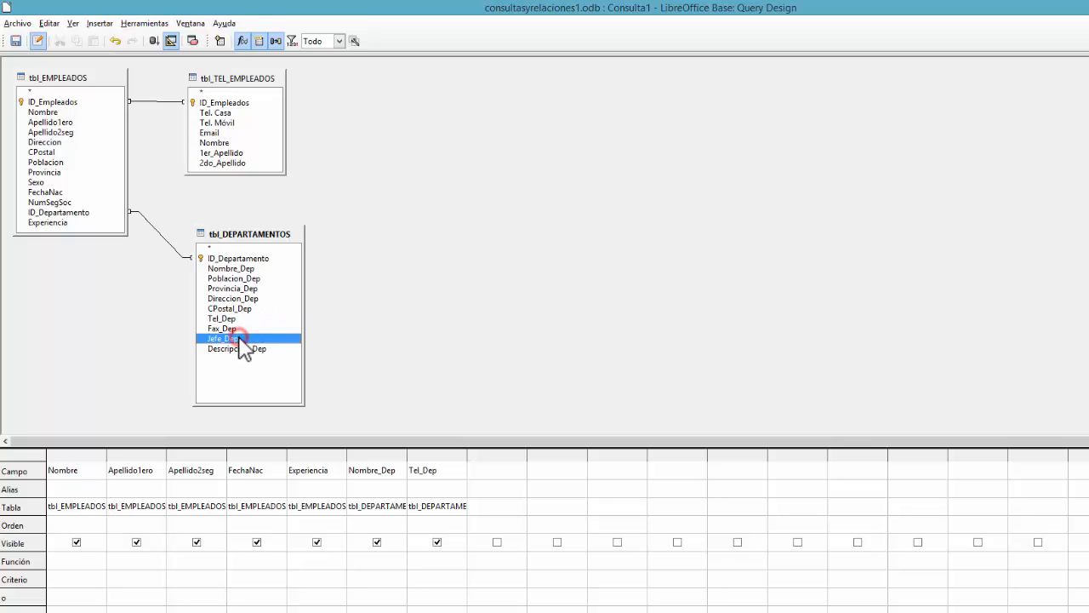
pyautogui.click(383, 452)
pyautogui.rightClick(399, 453)
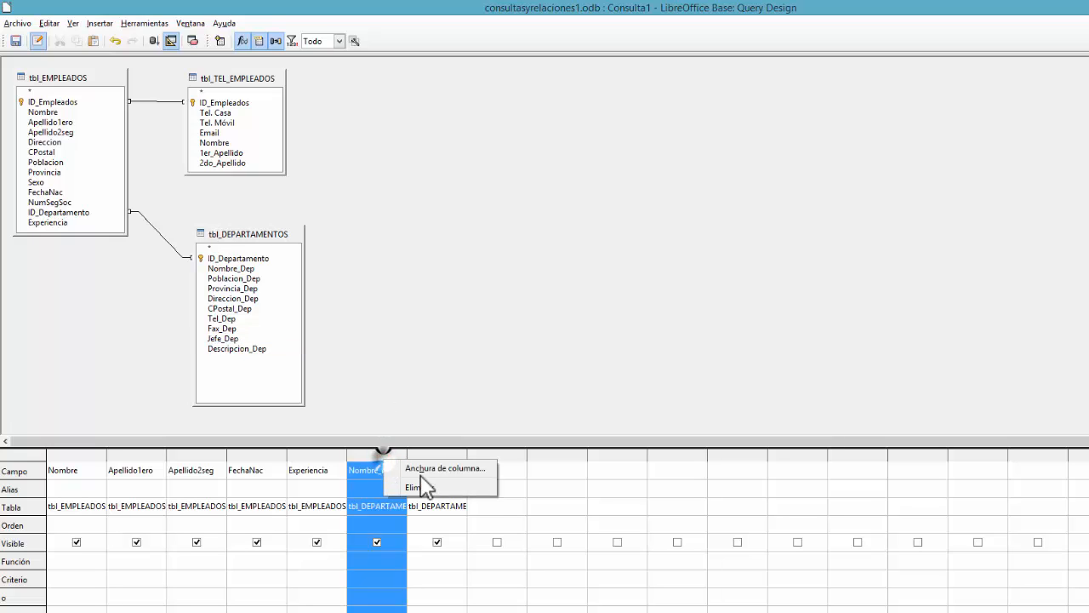
pyautogui.click(438, 483)
pyautogui.click(366, 452)
pyautogui.rightClick(383, 453)
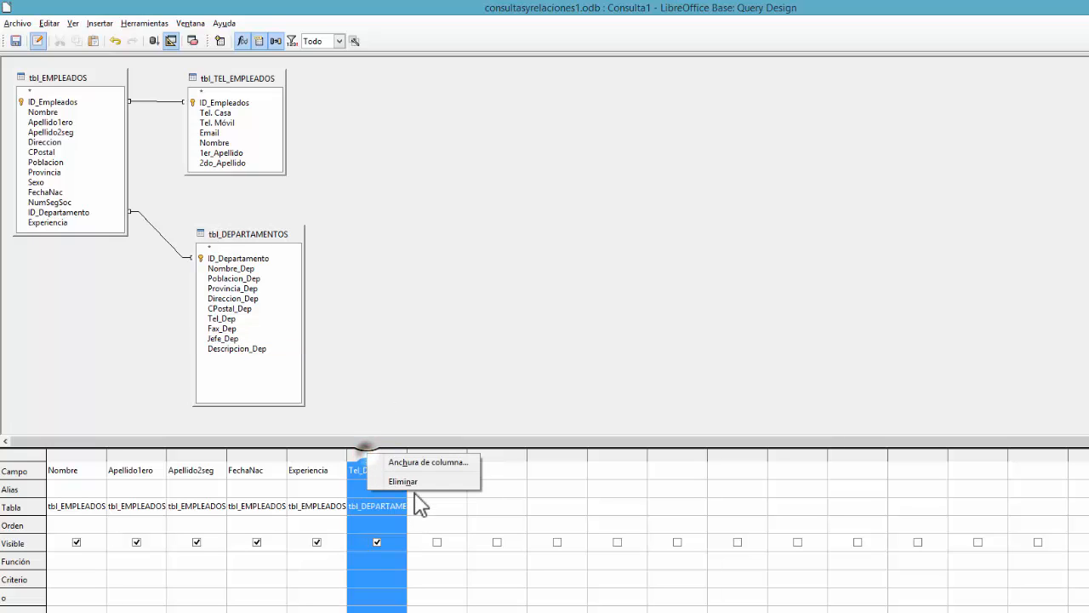
pyautogui.click(398, 482)
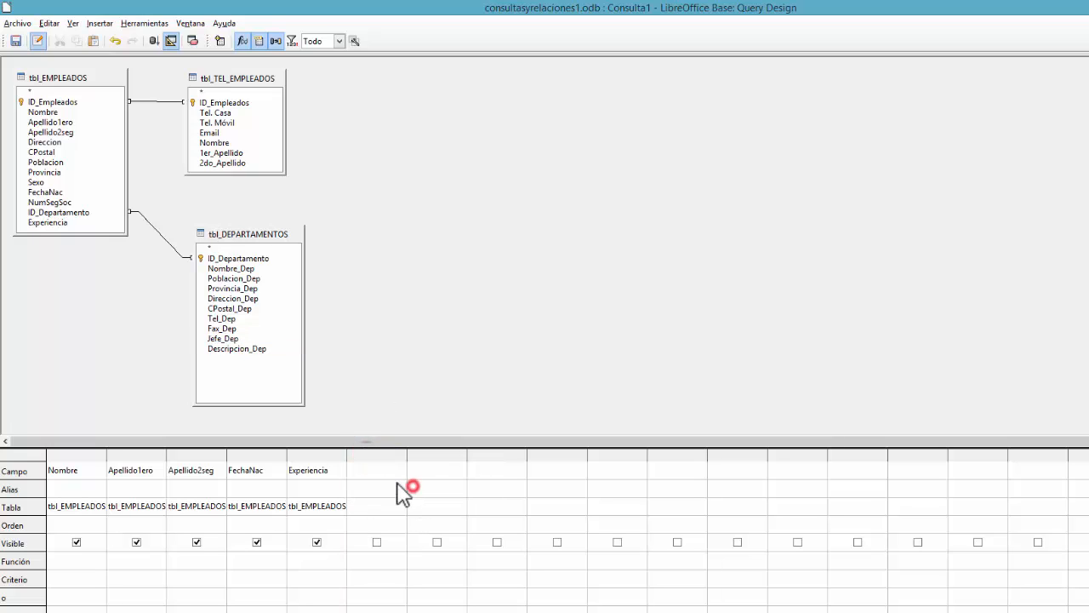
# Step: Add the Tel. Casa, Tel. Móvil and Email fields from tbl_TEL_EMPLEADOS to the query
pyautogui.doubleClick(228, 113)
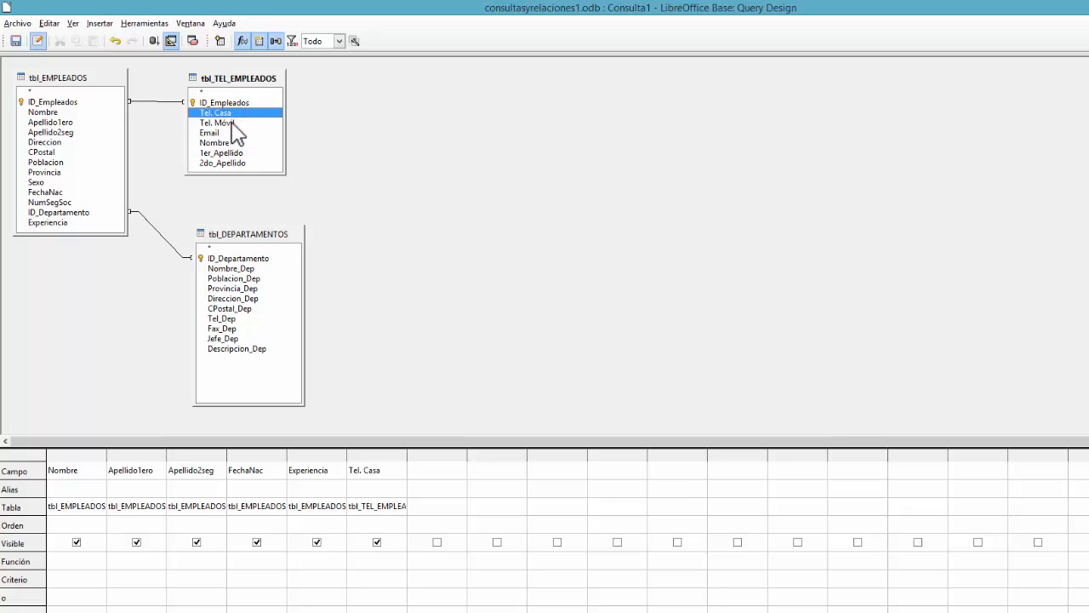
pyautogui.click(231, 123)
pyautogui.doubleClick(232, 123)
pyautogui.doubleClick(217, 133)
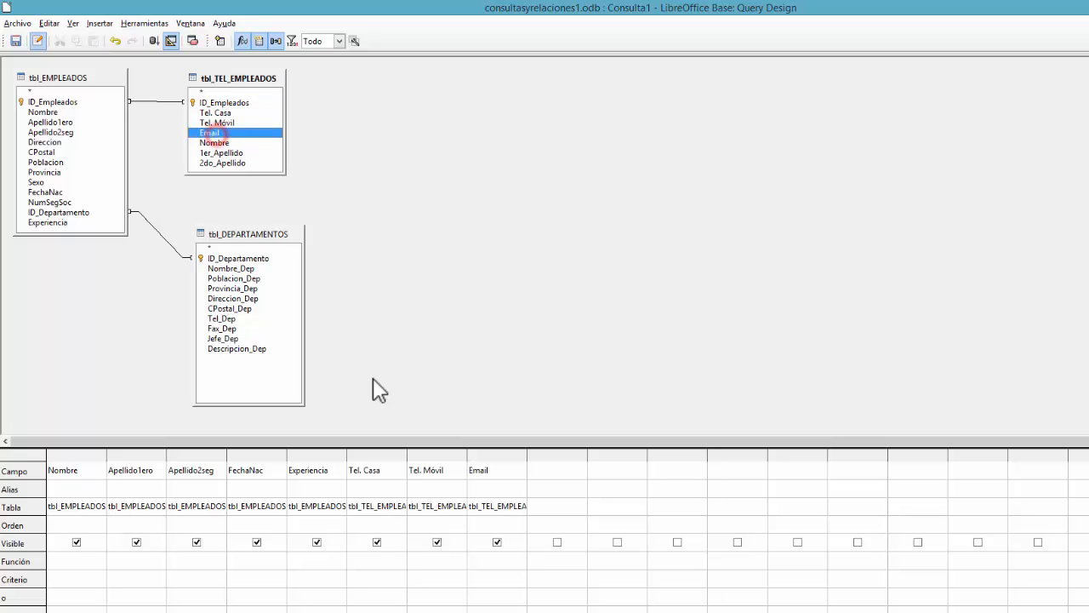
# Step: Reorder the query columns so Tel. Casa, Tel. Móvil and Email come between Apellido2seg and FechaNac
pyautogui.click(379, 455)
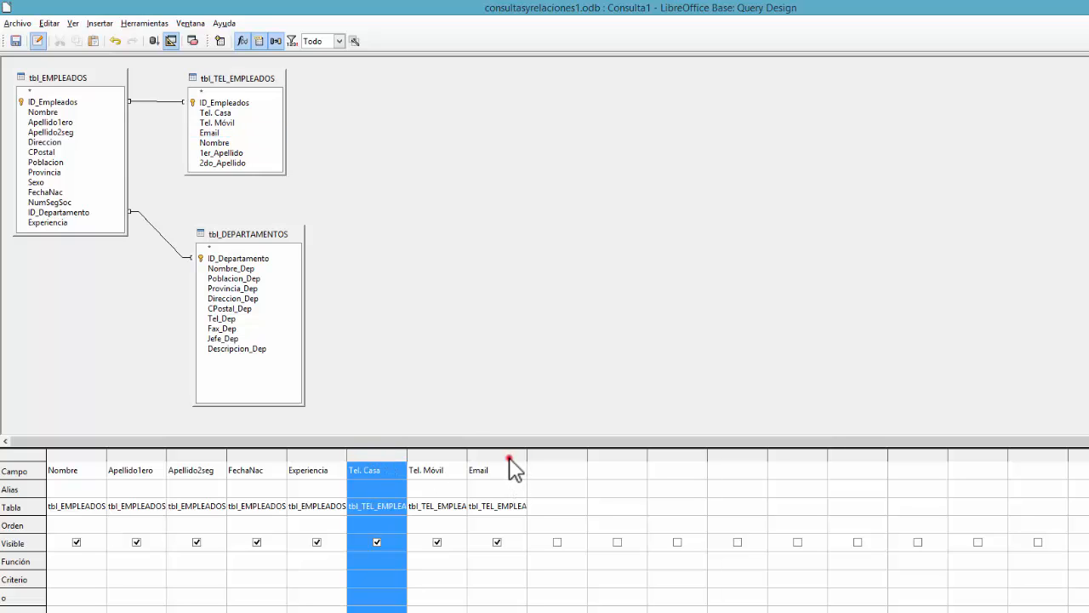
pyautogui.click(509, 457)
pyautogui.click(378, 453)
pyautogui.moveTo(380, 454); pyautogui.dragTo(271, 468)
pyautogui.moveTo(450, 462); pyautogui.dragTo(352, 454)
pyautogui.moveTo(499, 460); pyautogui.dragTo(280, 467)
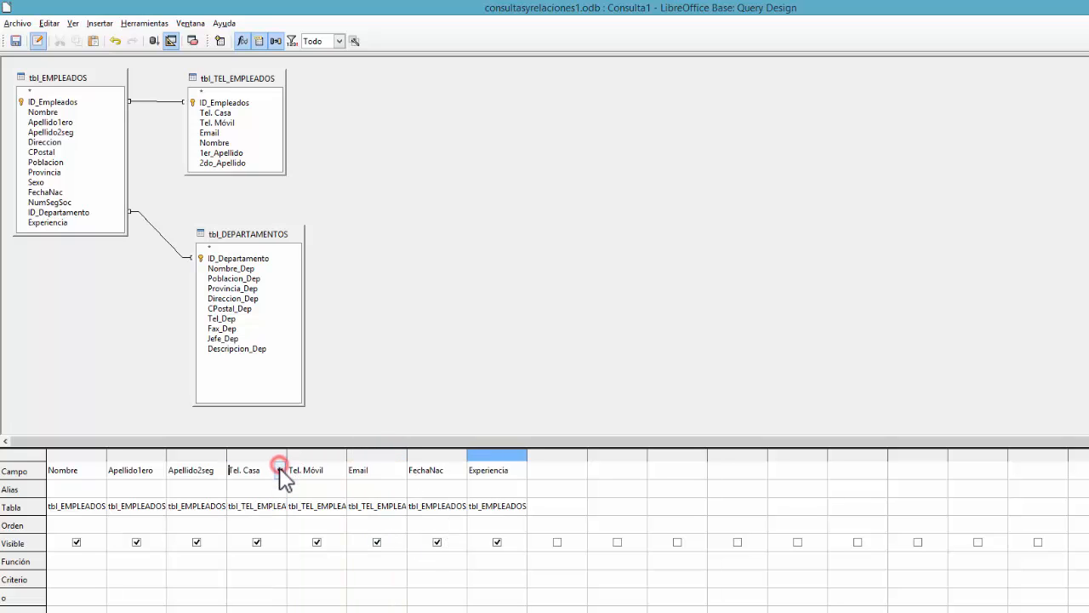
# Step: Examine which fields can be chosen in the Tel. Casa, Apellido2seg and Experiencia columns, leaving each choice as it is
pyautogui.click(280, 468)
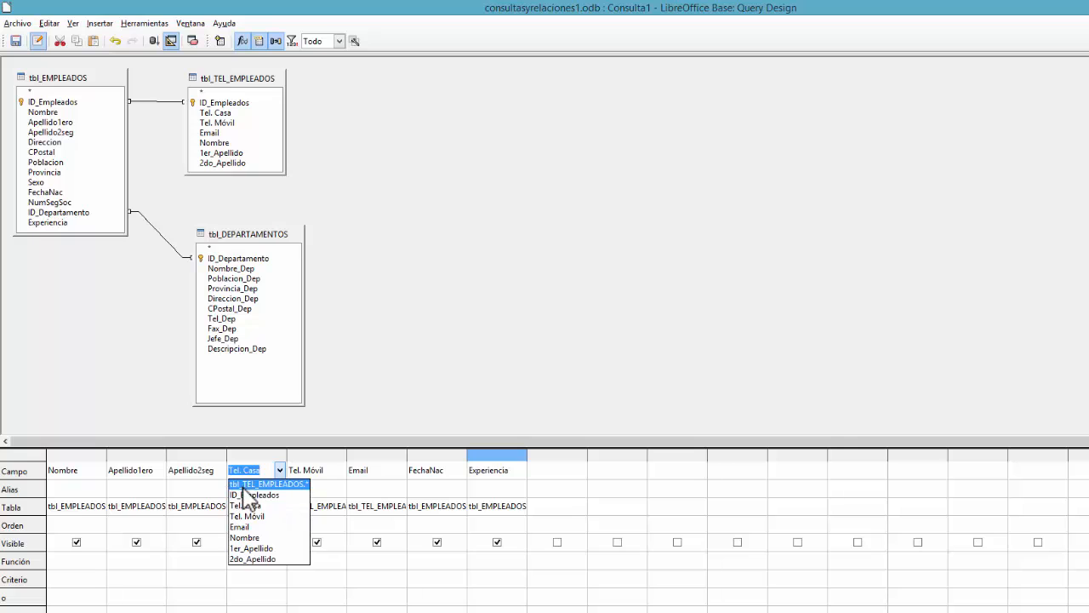
pyautogui.click(377, 394)
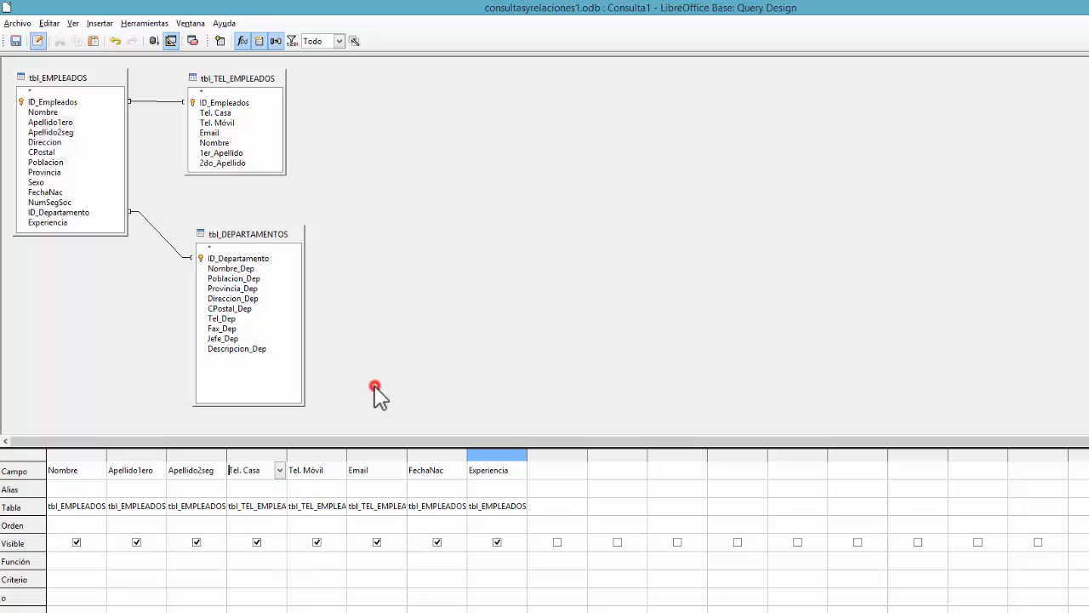
pyautogui.click(209, 471)
pyautogui.click(219, 470)
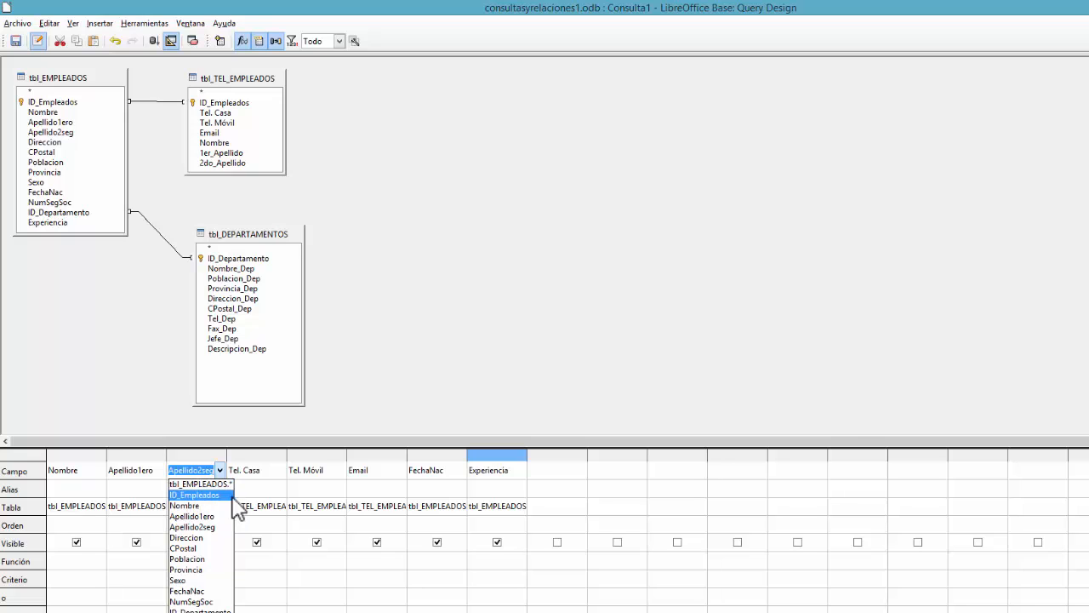
pyautogui.click(443, 358)
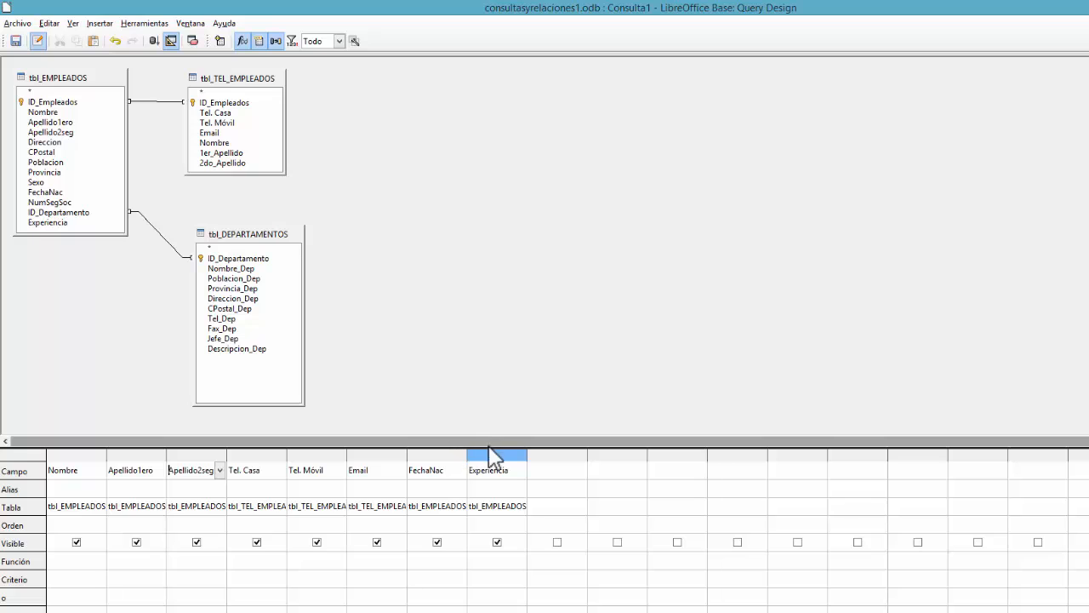
pyautogui.click(502, 472)
pyautogui.click(521, 478)
pyautogui.click(521, 474)
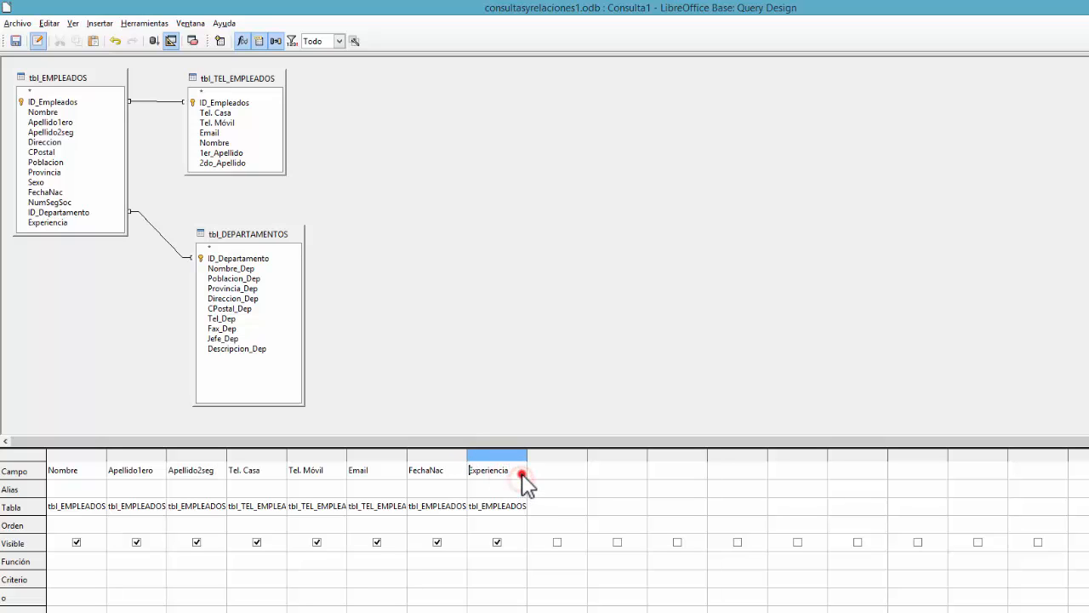
pyautogui.click(520, 471)
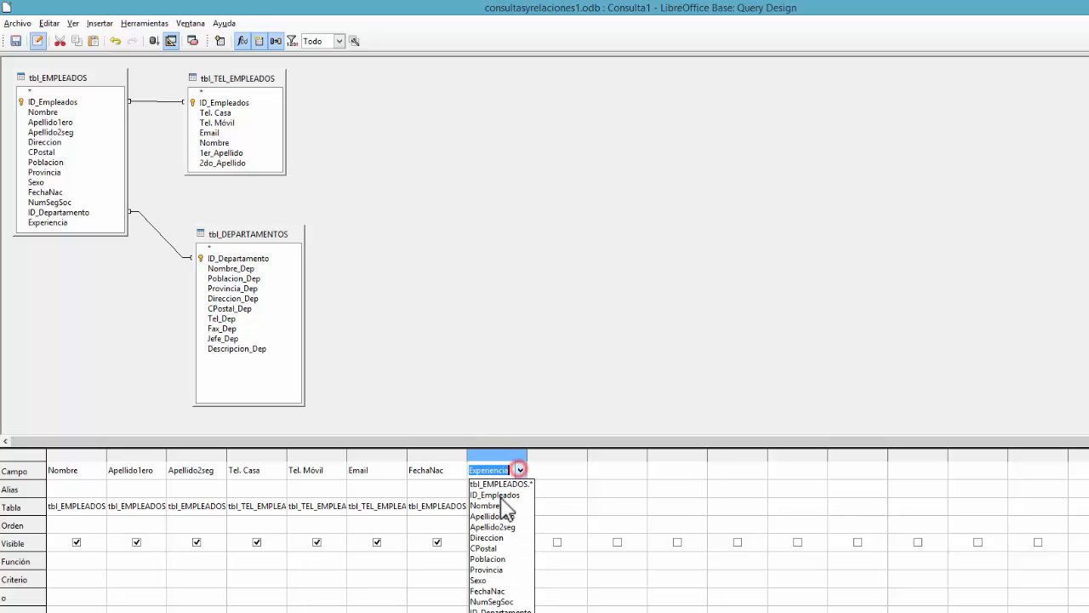
pyautogui.click(556, 353)
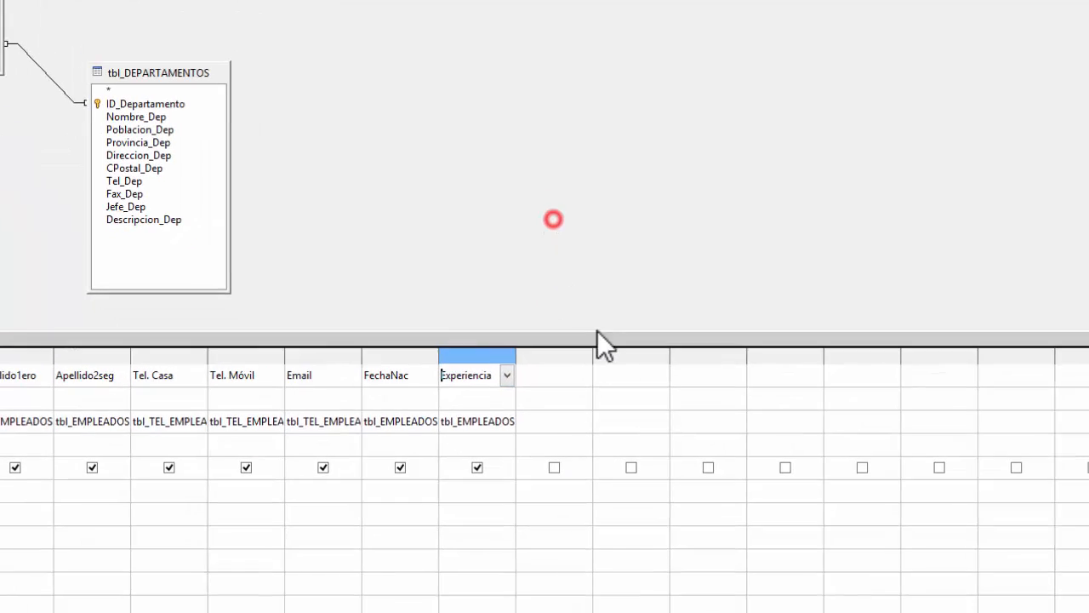
# Step: Look through the fields of all three tables offered for the empty column after Experiencia, without choosing one
pyautogui.click(578, 477)
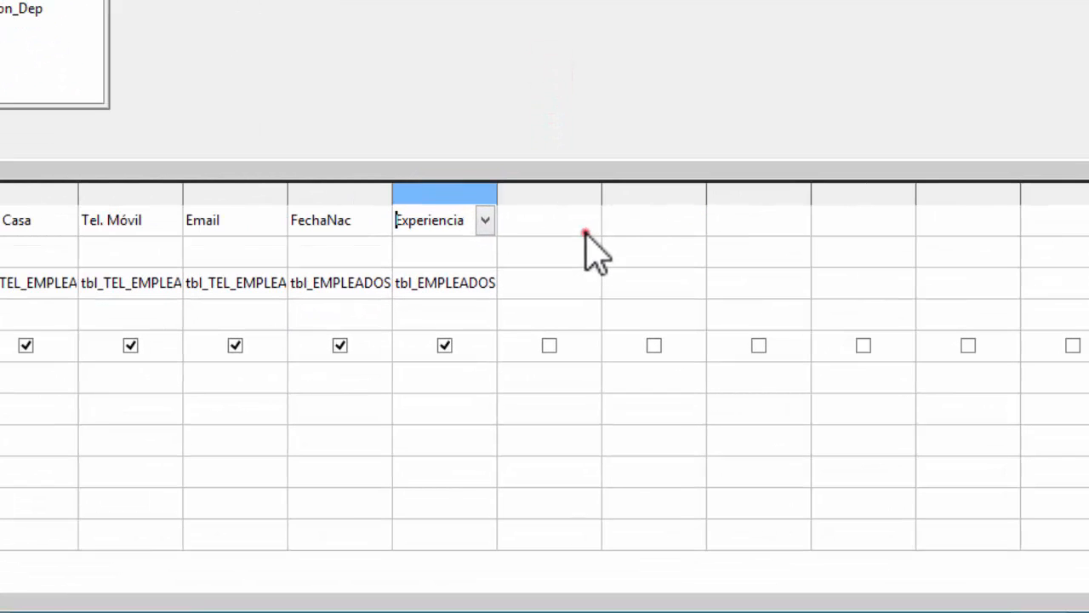
pyautogui.click(585, 232)
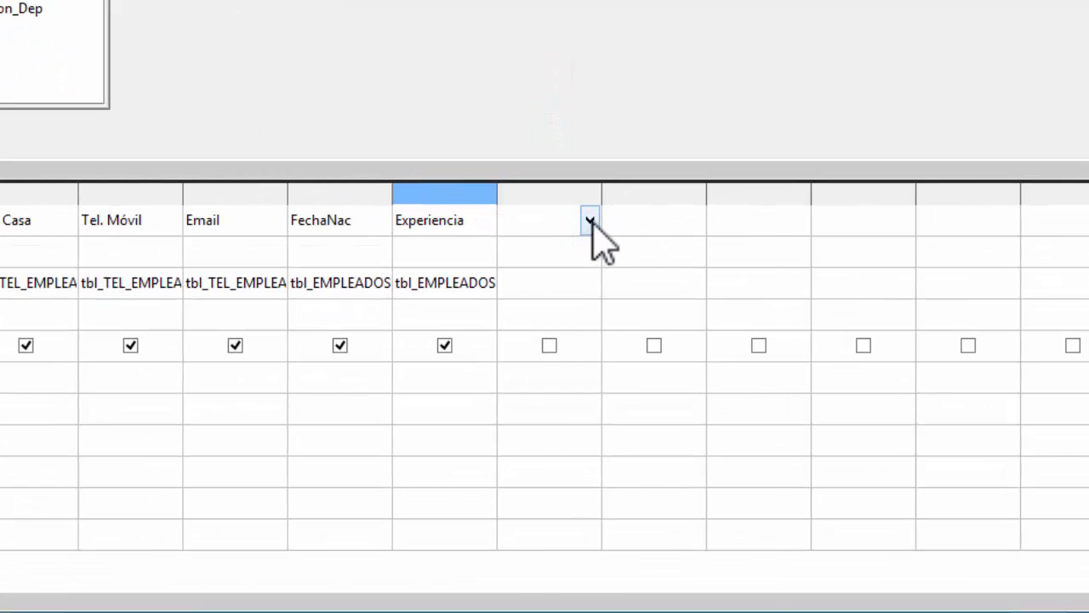
pyautogui.click(590, 219)
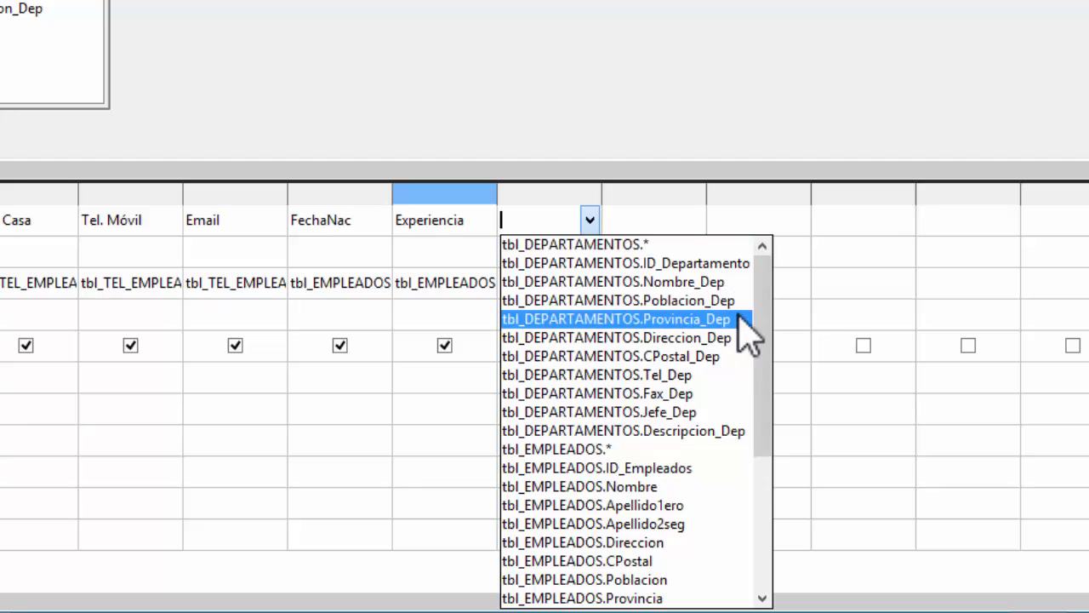
pyautogui.moveTo(759, 291)
pyautogui.mouseDown()
pyautogui.moveTo(774, 499)
pyautogui.moveTo(783, 499)
pyautogui.moveTo(813, 242)
pyautogui.mouseUp()
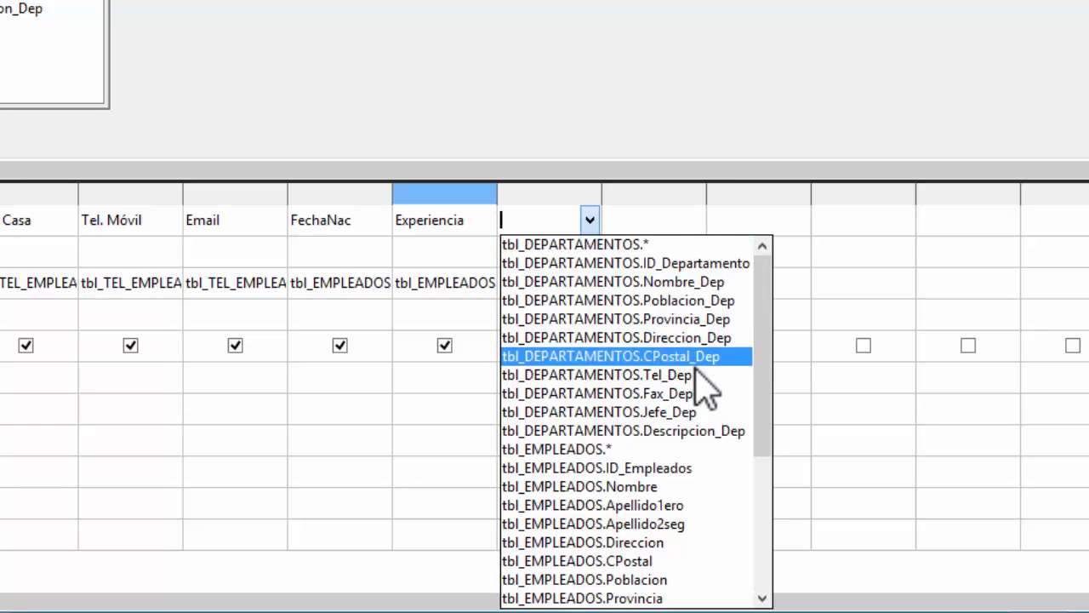
pyautogui.moveTo(766, 397); pyautogui.dragTo(728, 464)
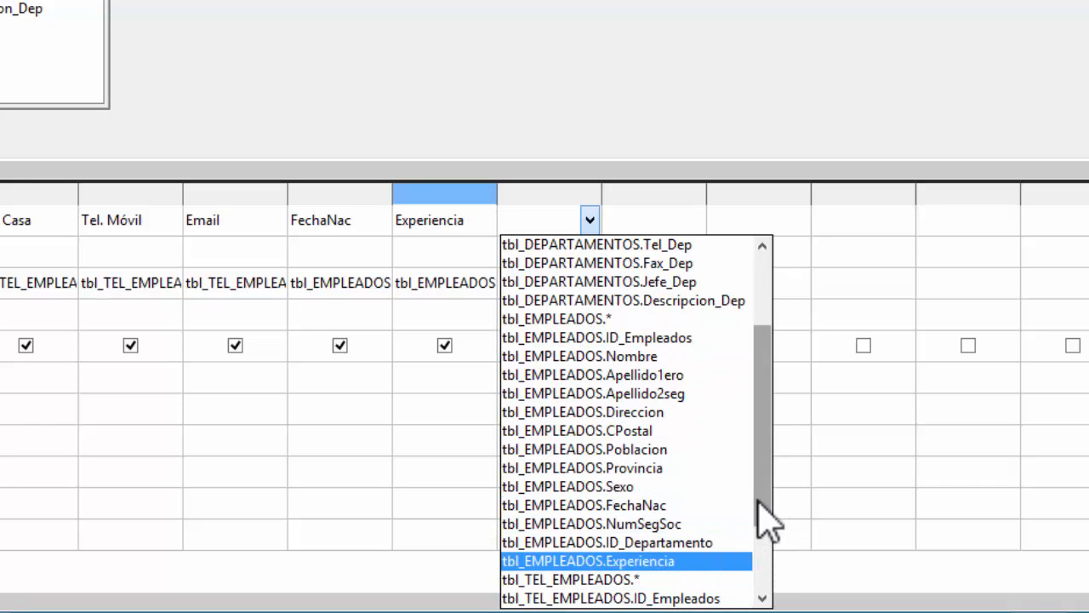
pyautogui.moveTo(769, 523); pyautogui.dragTo(680, 554)
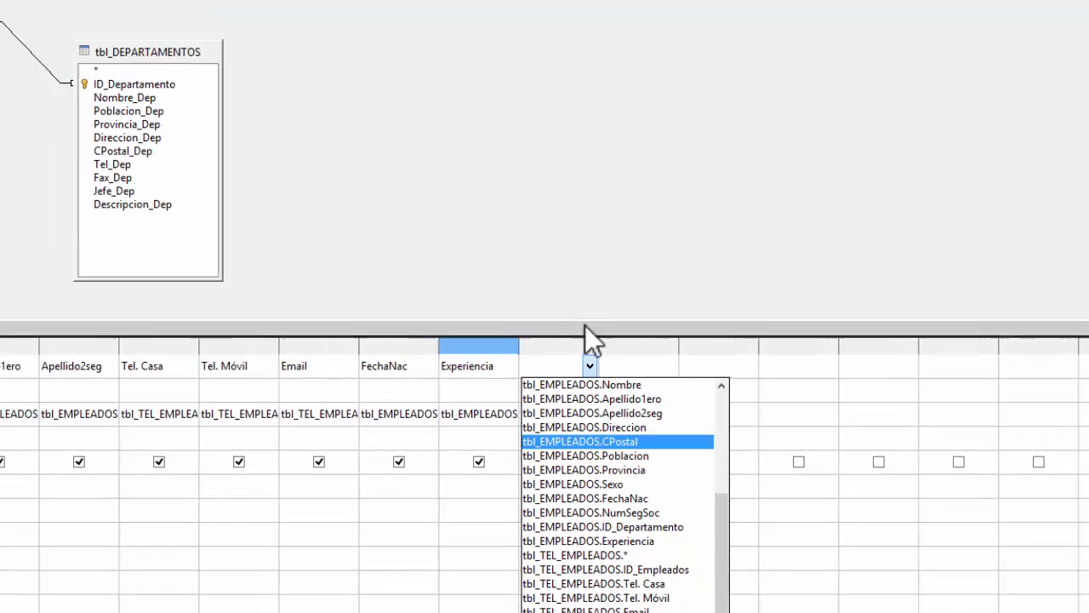
pyautogui.click(546, 318)
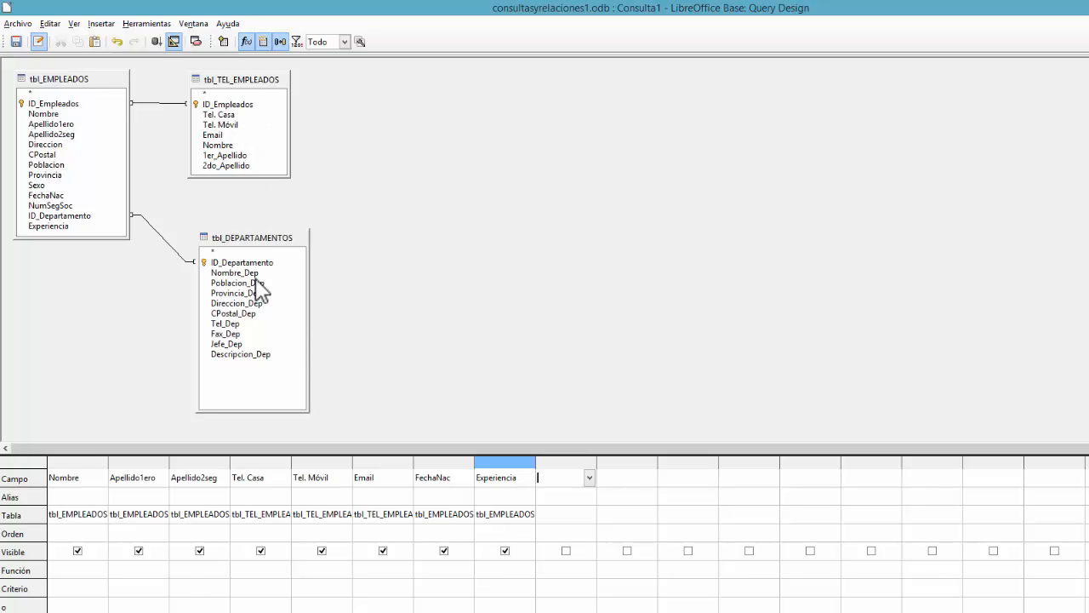
# Step: Add the Nombre_Dep, Tel_Dep and Jefe_Dep fields from tbl_DEPARTAMENTOS to the query after Experiencia
pyautogui.doubleClick(265, 273)
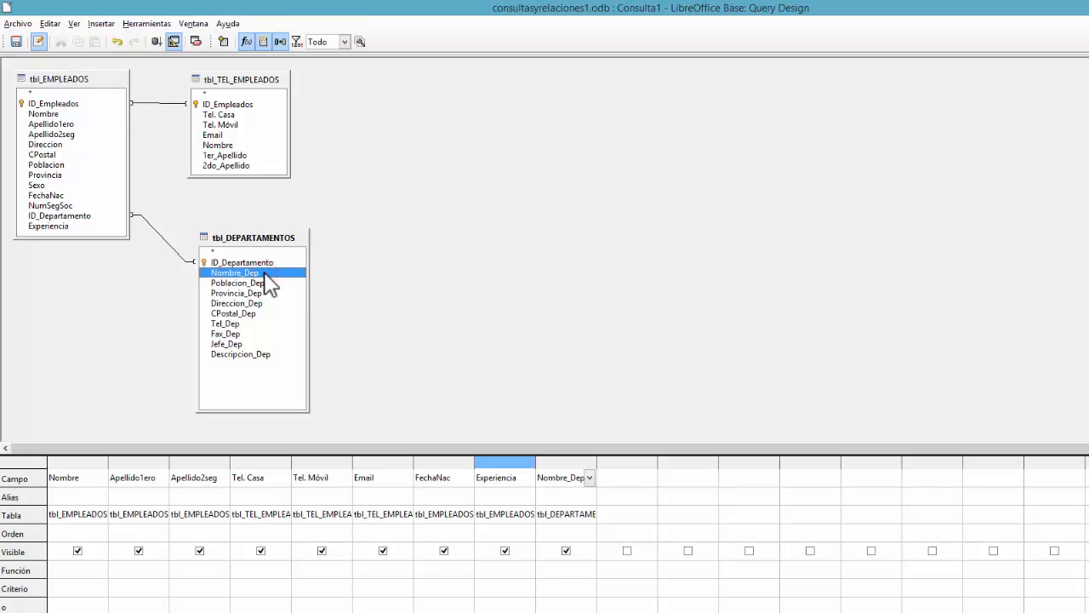
pyautogui.doubleClick(249, 325)
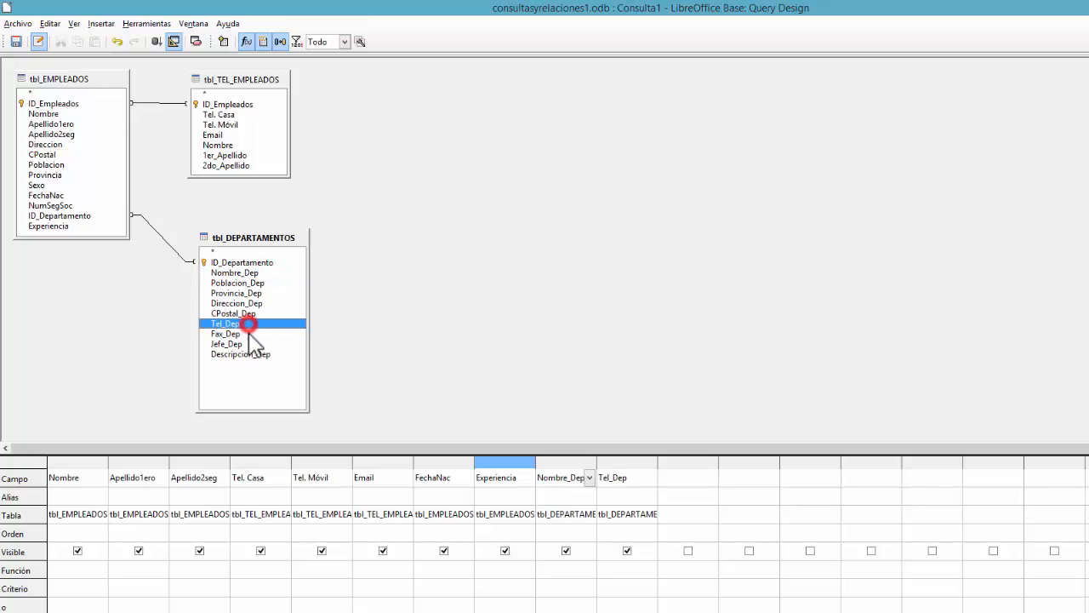
pyautogui.doubleClick(242, 345)
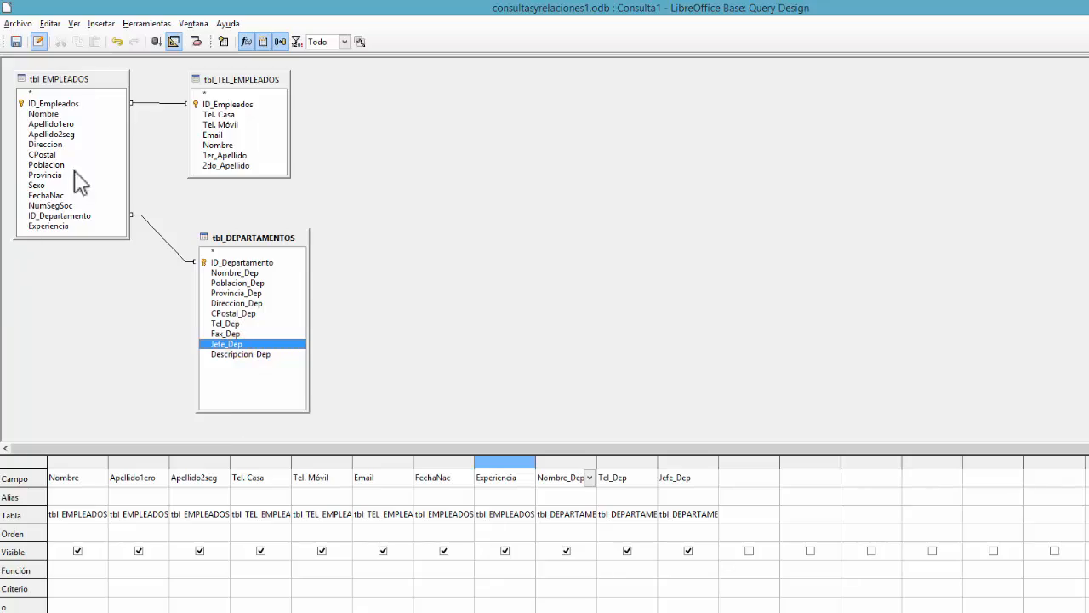
# Step: Run the query, review the combined employee, phone and department records, and select the first record
pyautogui.click(157, 42)
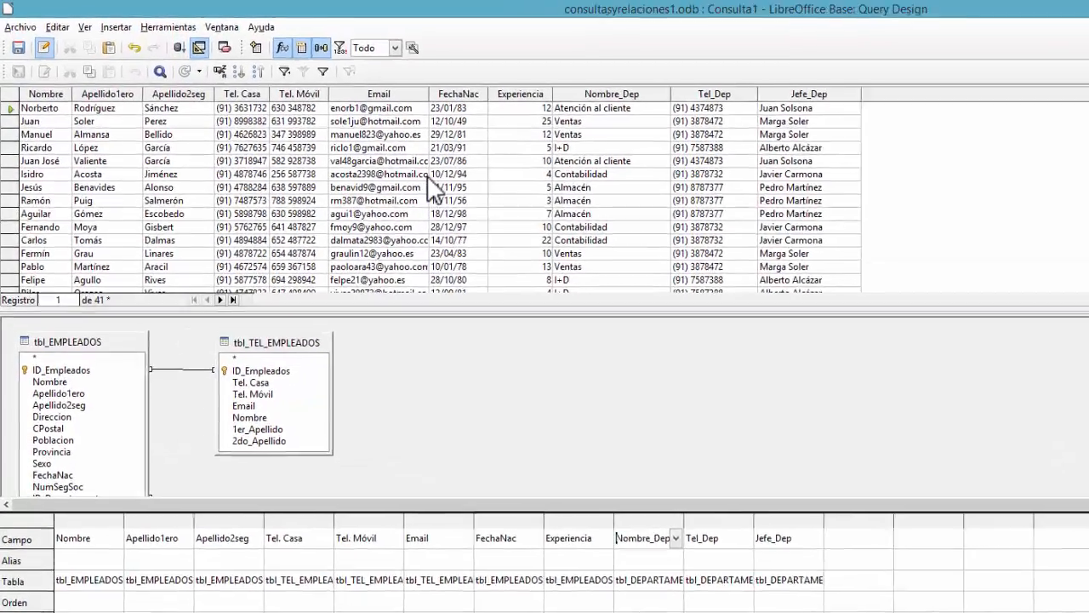
pyautogui.scroll(-10, 373, 154)
pyautogui.scroll(11, 498, 206)
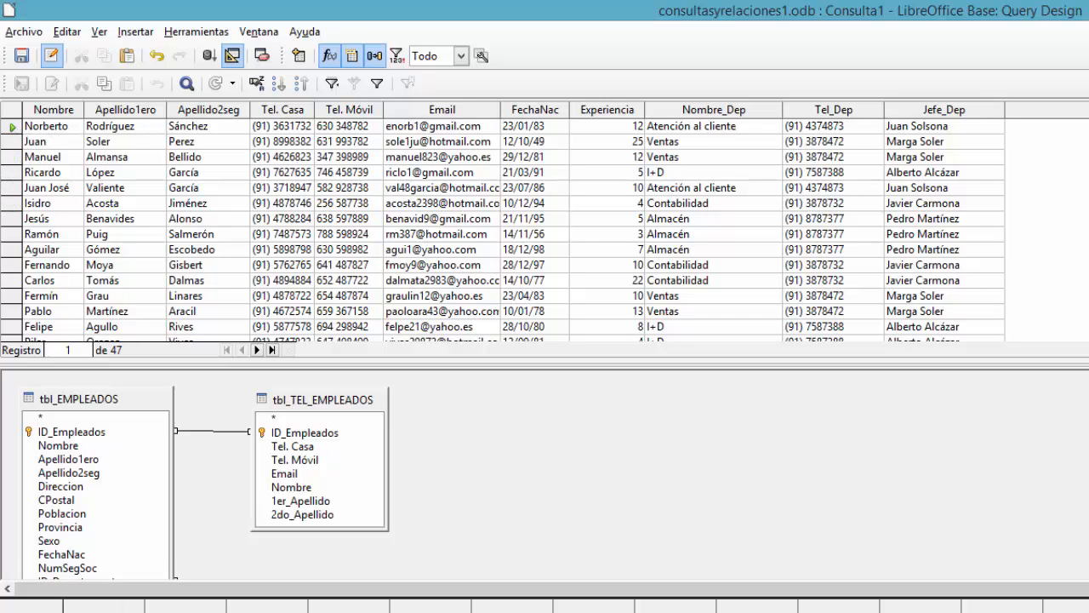
pyautogui.click(10, 126)
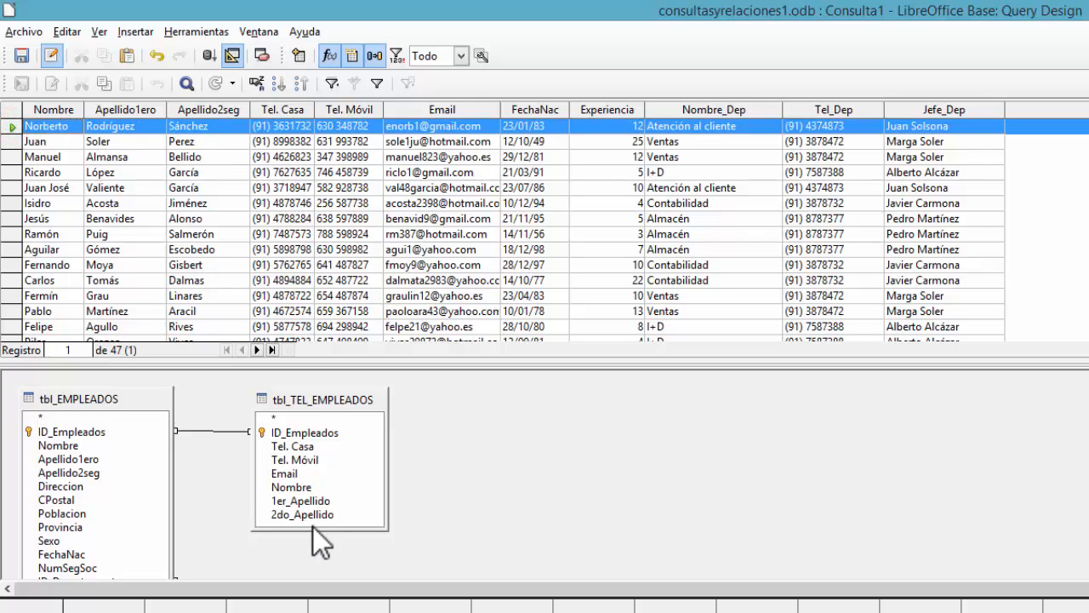
# Step: Move the tbl_TEL_EMPLEADOS and tbl_EMPLEADOS boxes slightly higher in the query's table diagram
pyautogui.moveTo(337, 397); pyautogui.dragTo(316, 386)
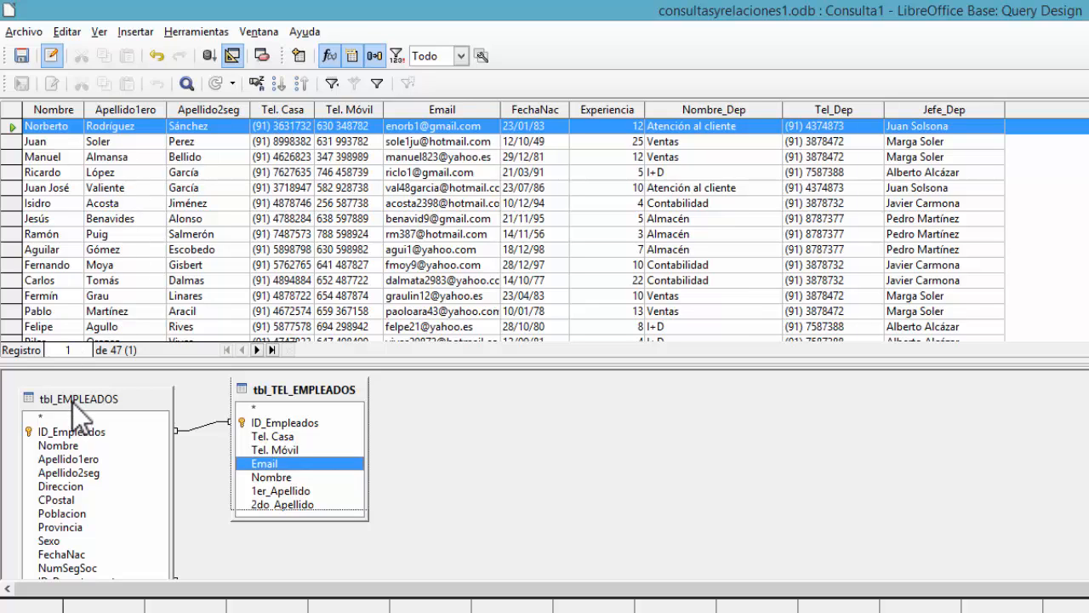
pyautogui.moveTo(73, 403); pyautogui.dragTo(72, 387)
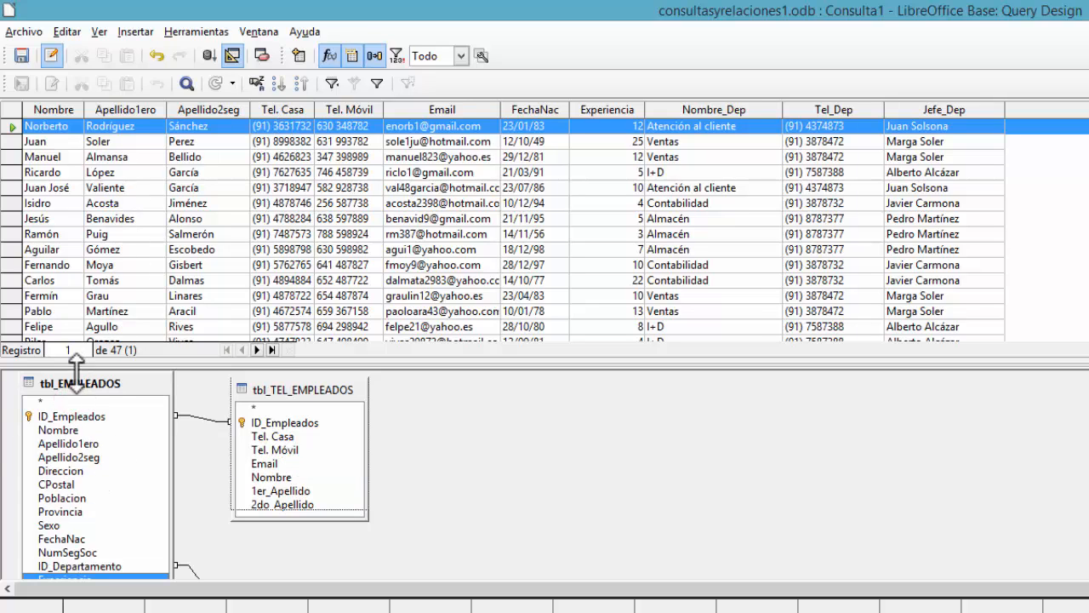
pyautogui.click(306, 391)
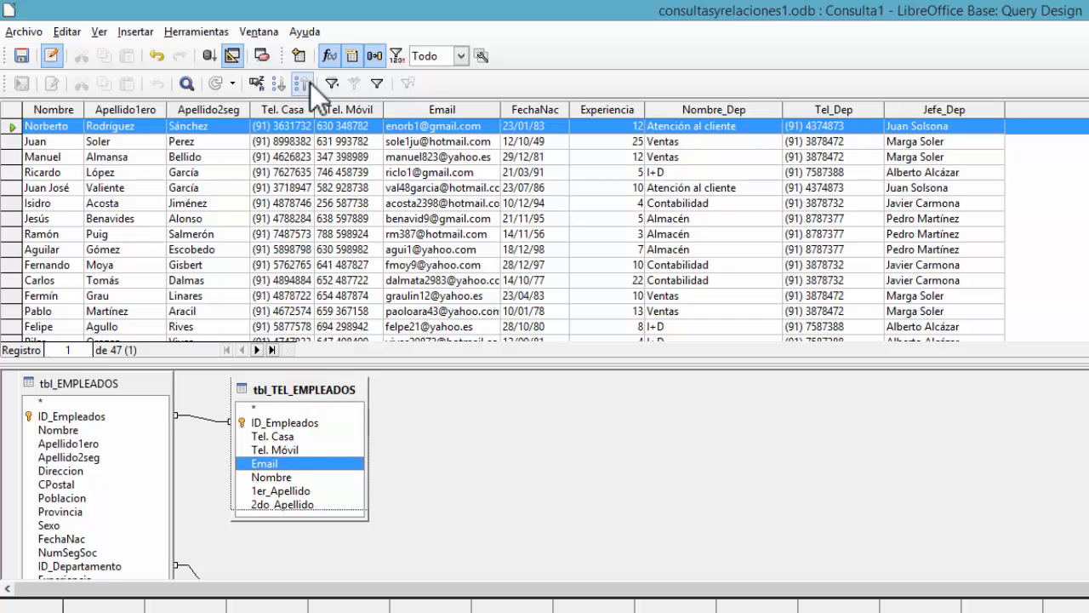
# Step: Review the Tel. Casa, Tel. Móvil and Email result columns against the fields of tbl_TEL_EMPLEADOS
pyautogui.click(280, 114)
pyautogui.click(367, 110)
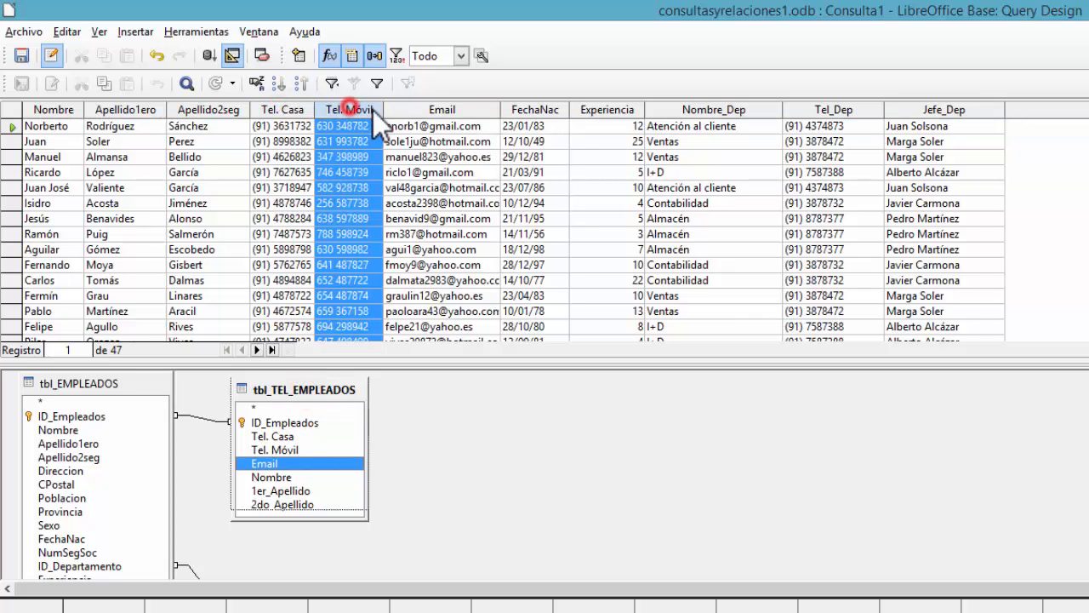
pyautogui.click(443, 110)
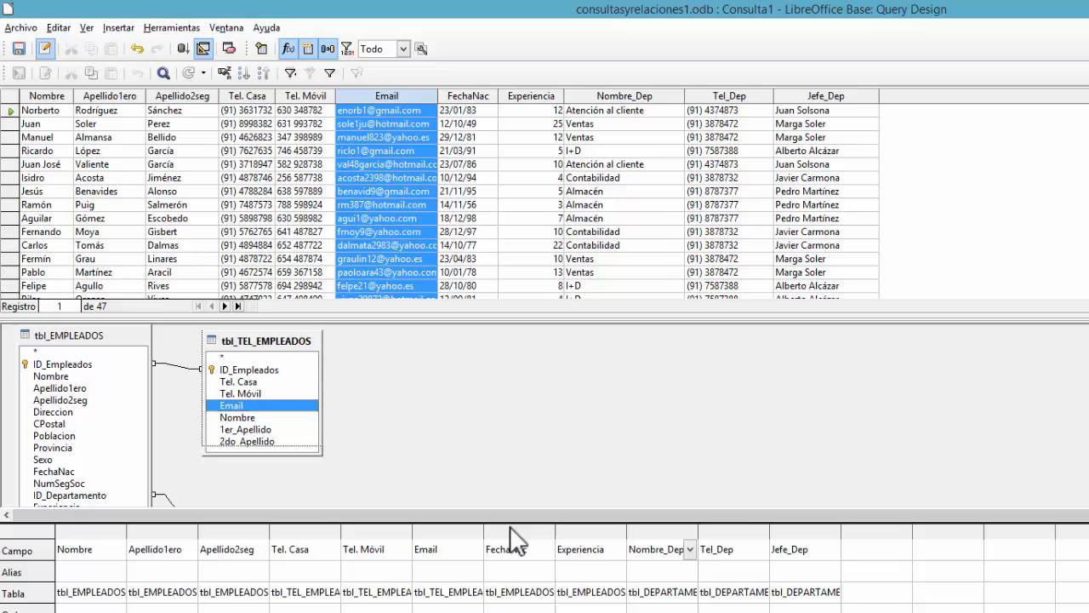
# Step: Compare the FechaNac and Experiencia result columns with their source fields in tbl_EMPLEADOS
pyautogui.click(506, 521)
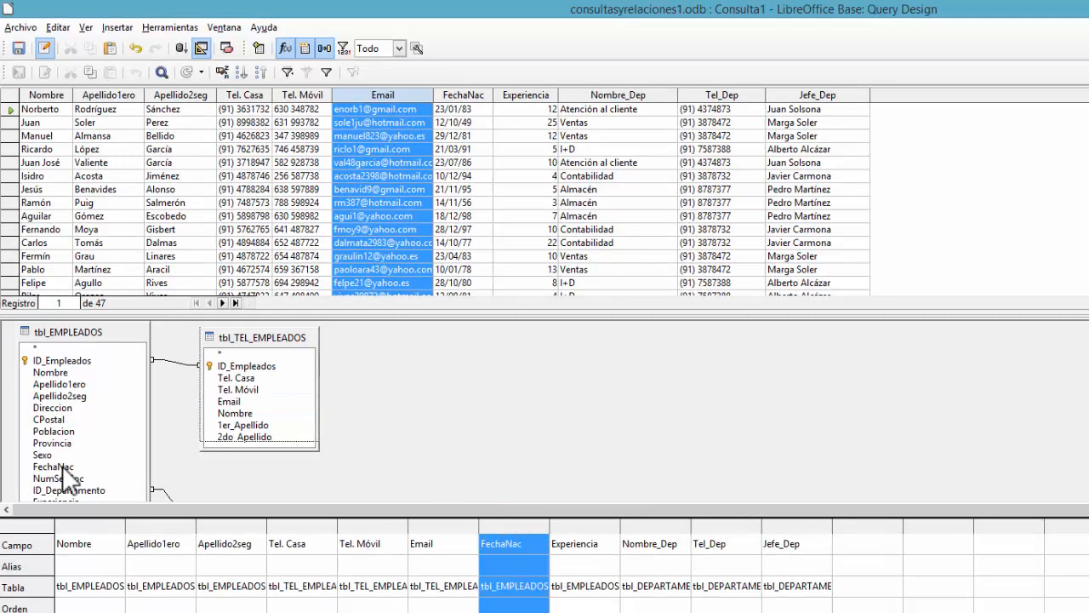
pyautogui.click(59, 335)
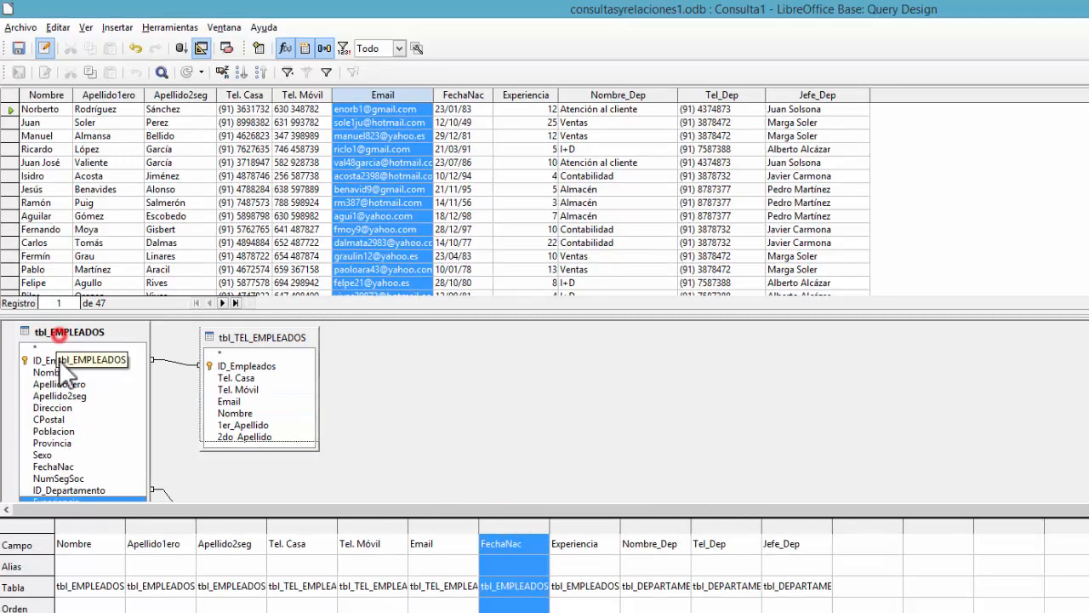
pyautogui.click(47, 468)
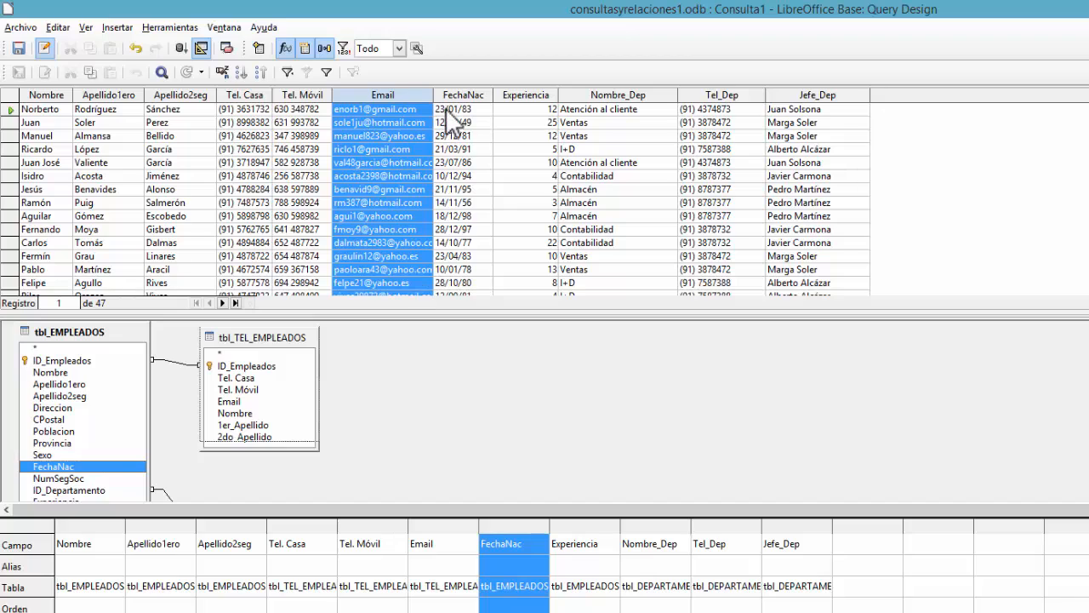
pyautogui.click(466, 94)
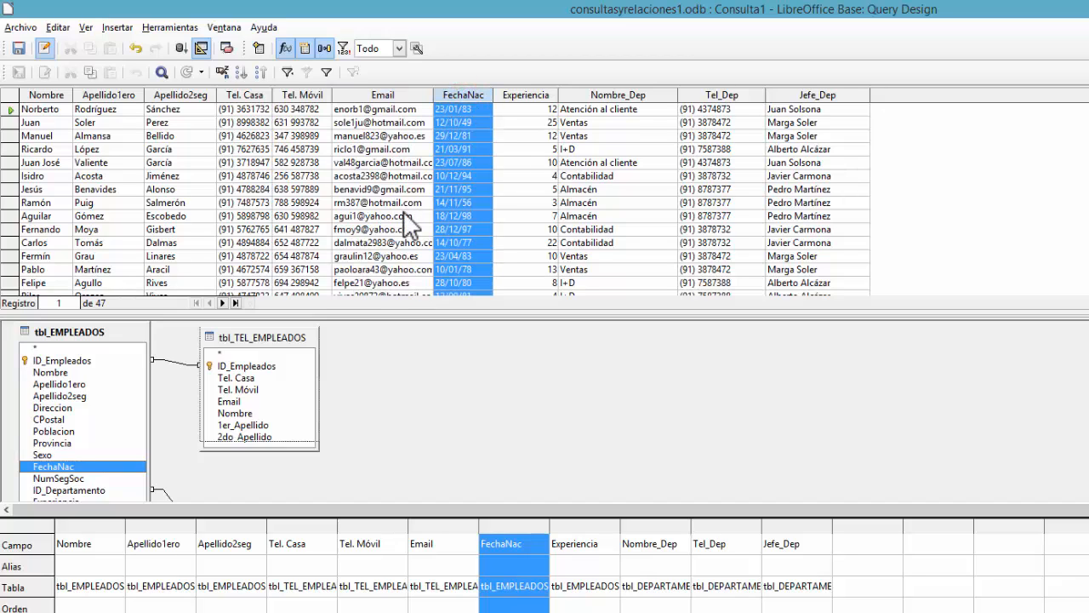
pyautogui.click(538, 93)
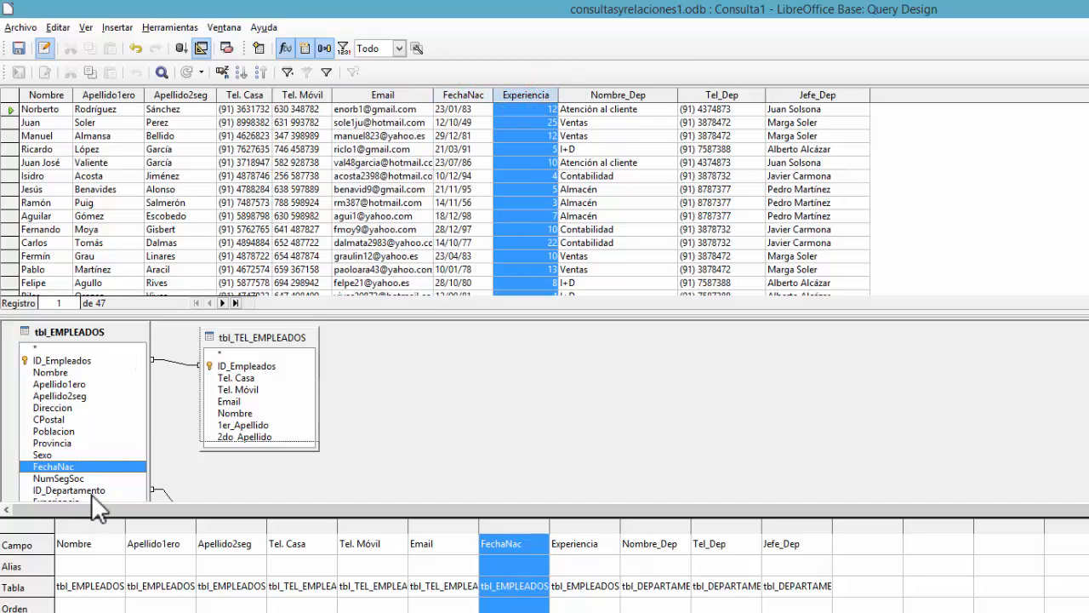
pyautogui.scroll(-3, 107, 464)
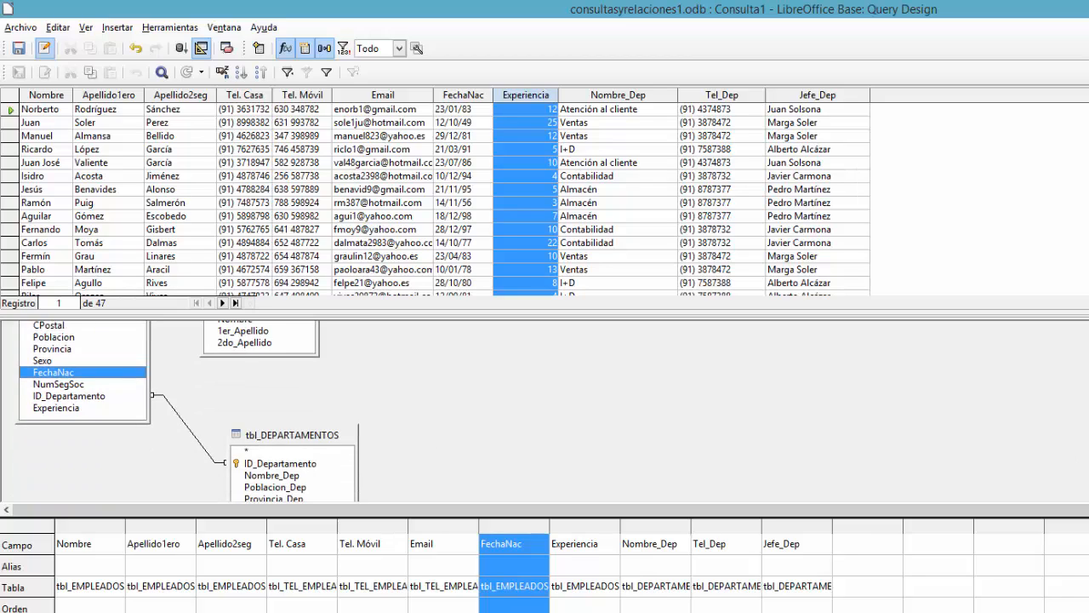
pyautogui.scroll(3, 187, 411)
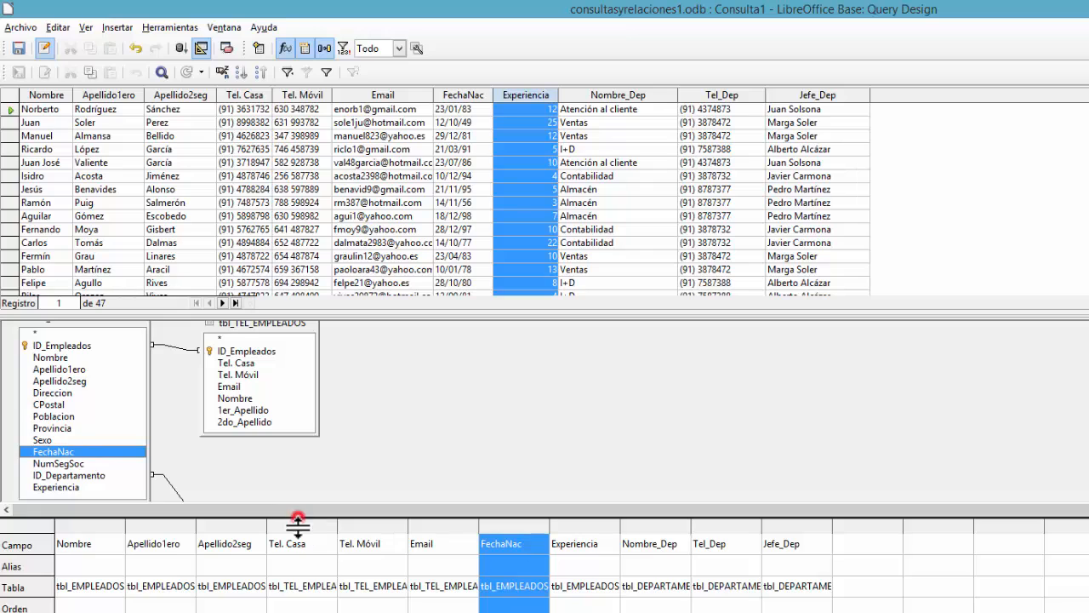
pyautogui.moveTo(295, 517); pyautogui.dragTo(292, 601)
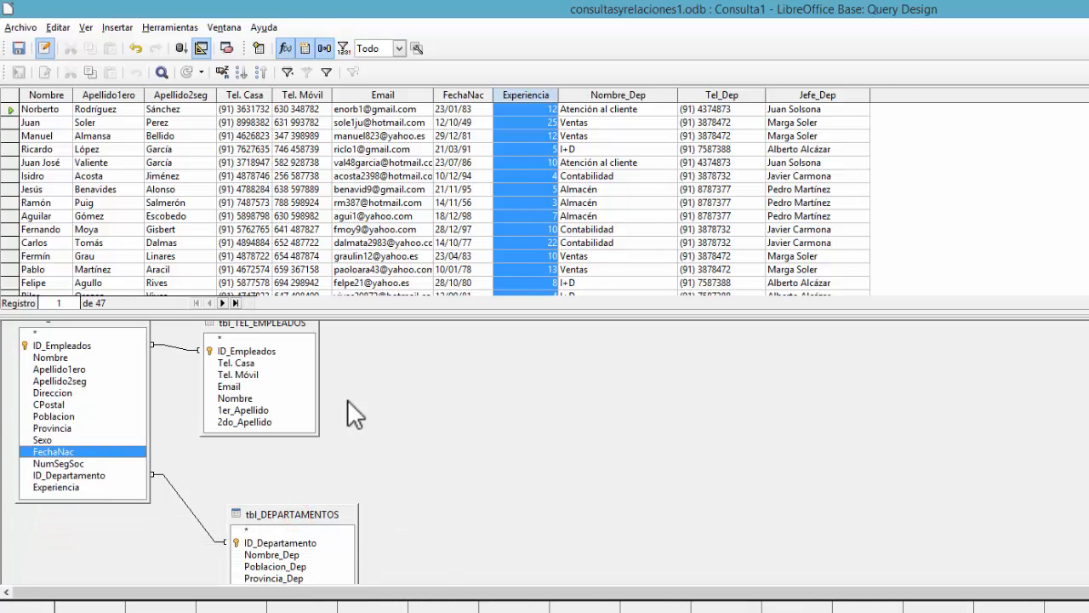
pyautogui.scroll(1, 974, 339)
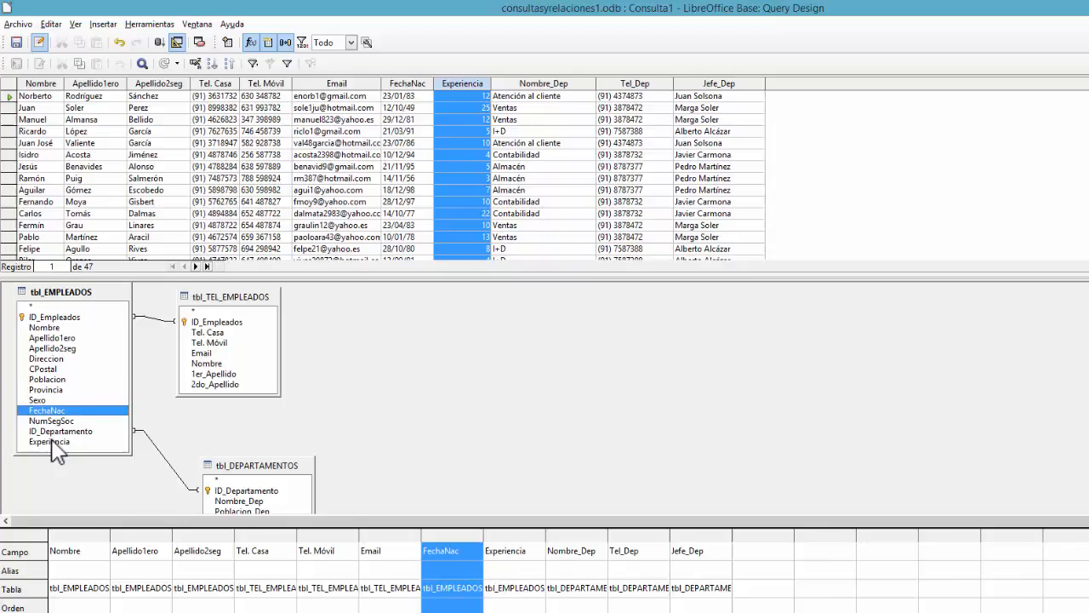
pyautogui.click(55, 502)
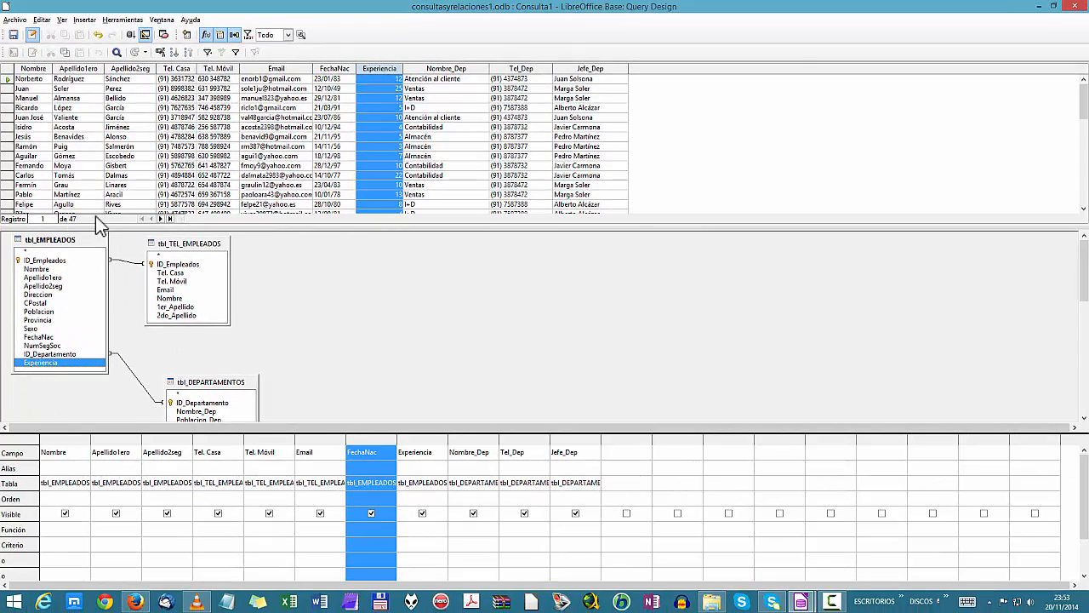
# Step: Match the Nombre_Dep, Tel_Dep and Jefe_Dep result columns to their source fields in tbl_DEPARTAMENTOS
pyautogui.click(447, 69)
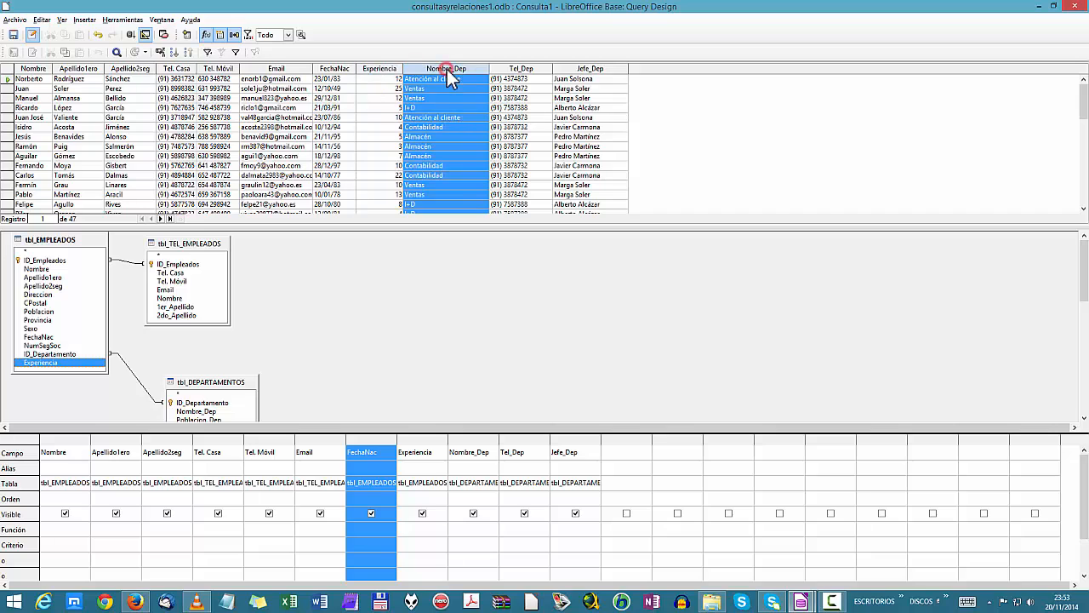
pyautogui.moveTo(1086, 281); pyautogui.dragTo(1086, 315)
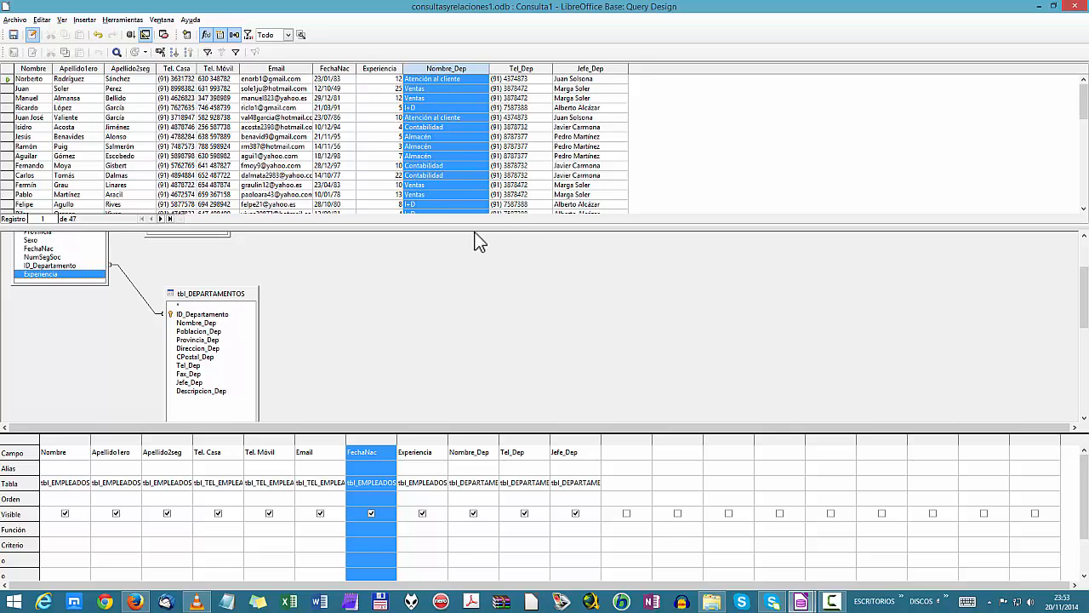
pyautogui.click(191, 365)
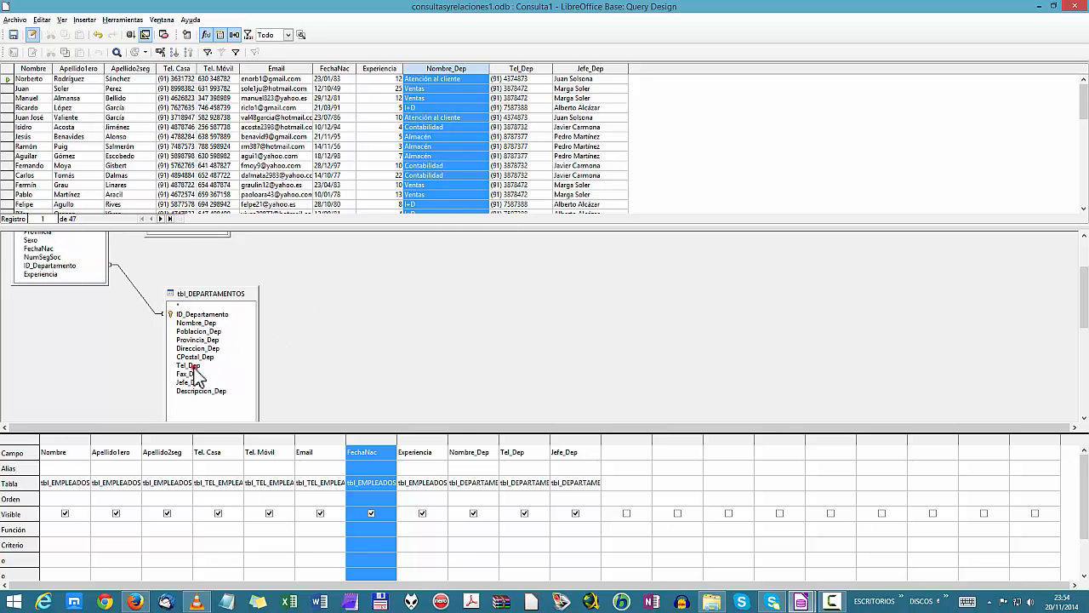
pyautogui.click(526, 70)
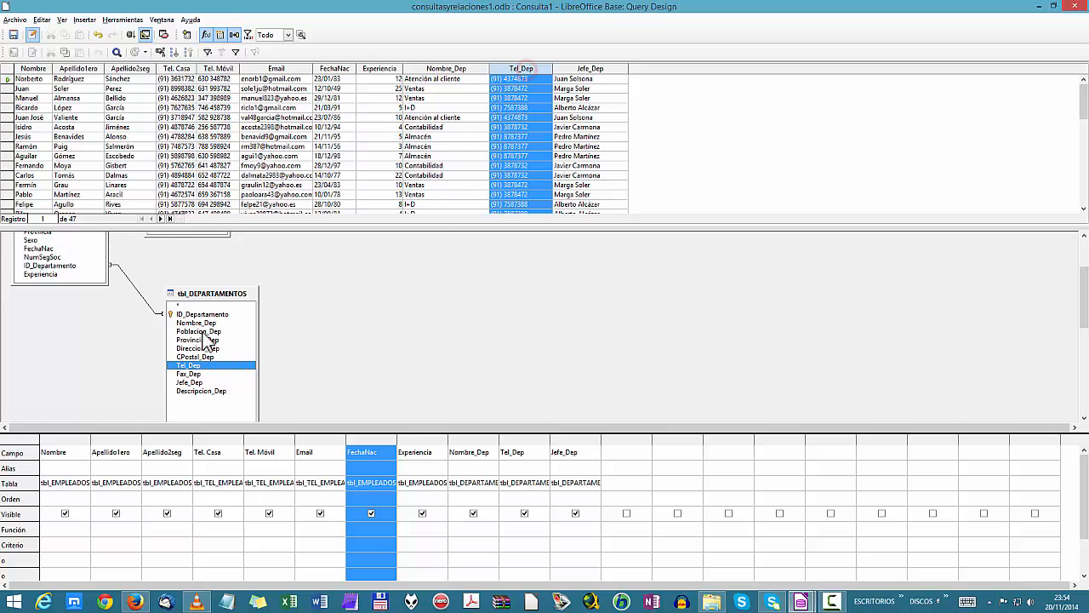
pyautogui.click(583, 68)
pyautogui.click(180, 383)
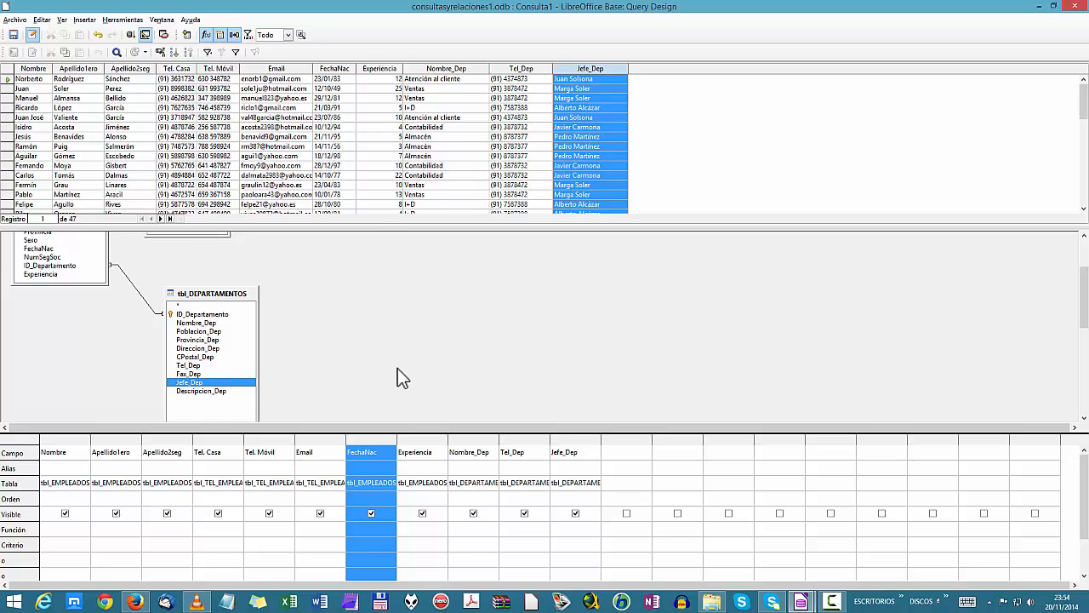
# Step: Try to move the tbl_DEPARTAMENTOS box so that it fits in view with the other two tables
pyautogui.scroll(3, 403, 378)
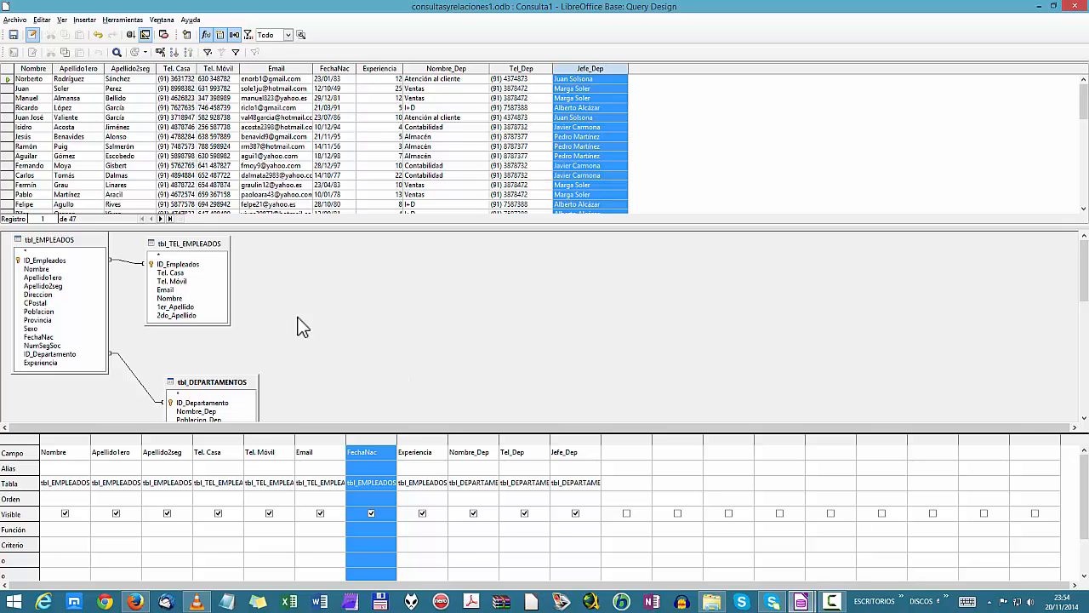
pyautogui.click(192, 246)
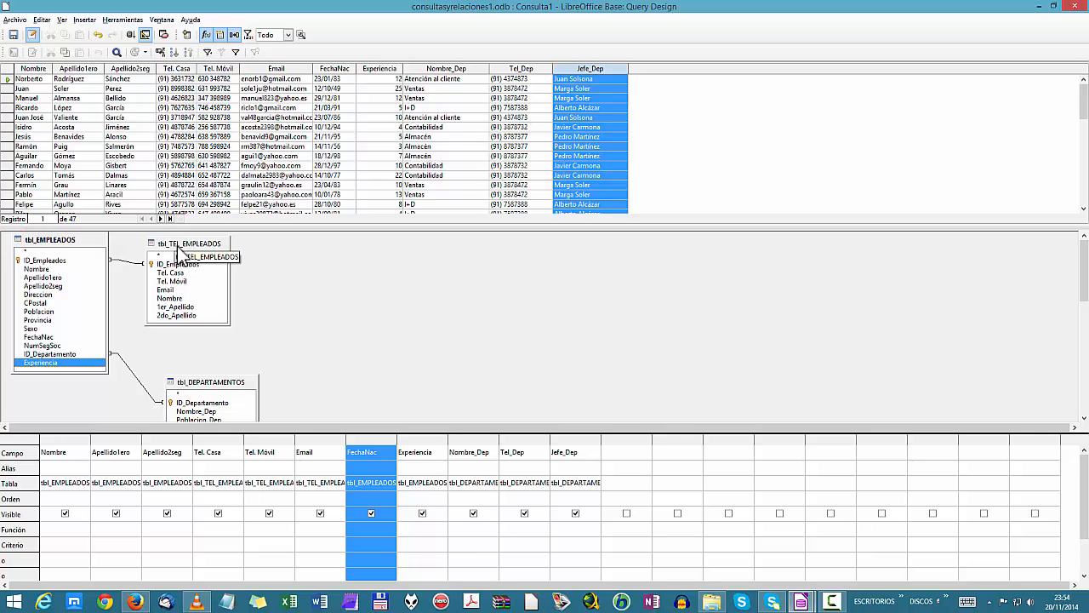
pyautogui.click(202, 382)
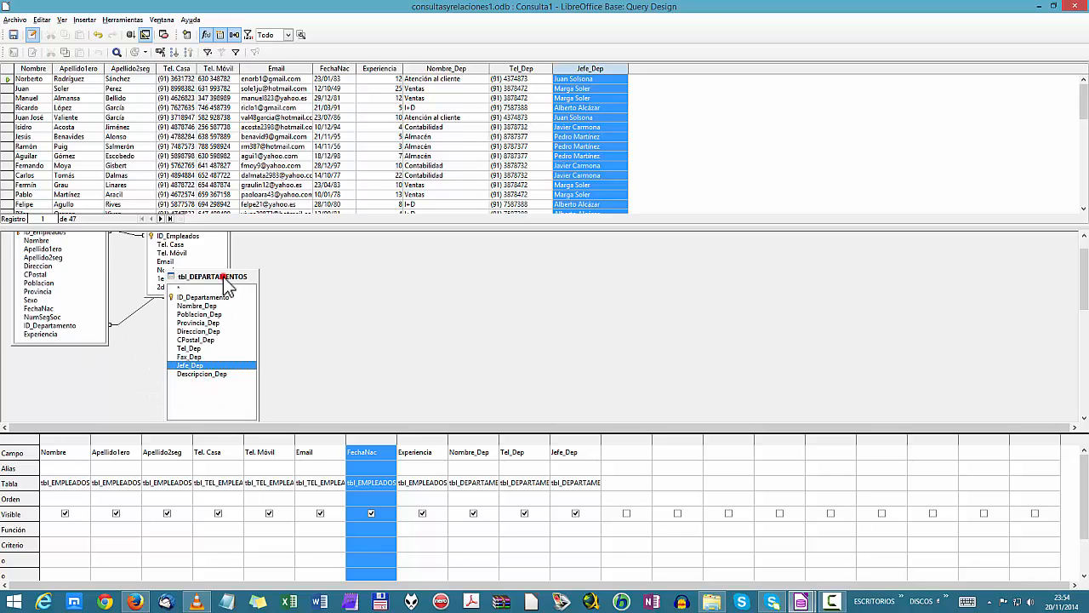
pyautogui.moveTo(222, 277); pyautogui.dragTo(213, 335)
pyautogui.moveTo(221, 277); pyautogui.dragTo(224, 286)
pyautogui.scroll(3, 261, 288)
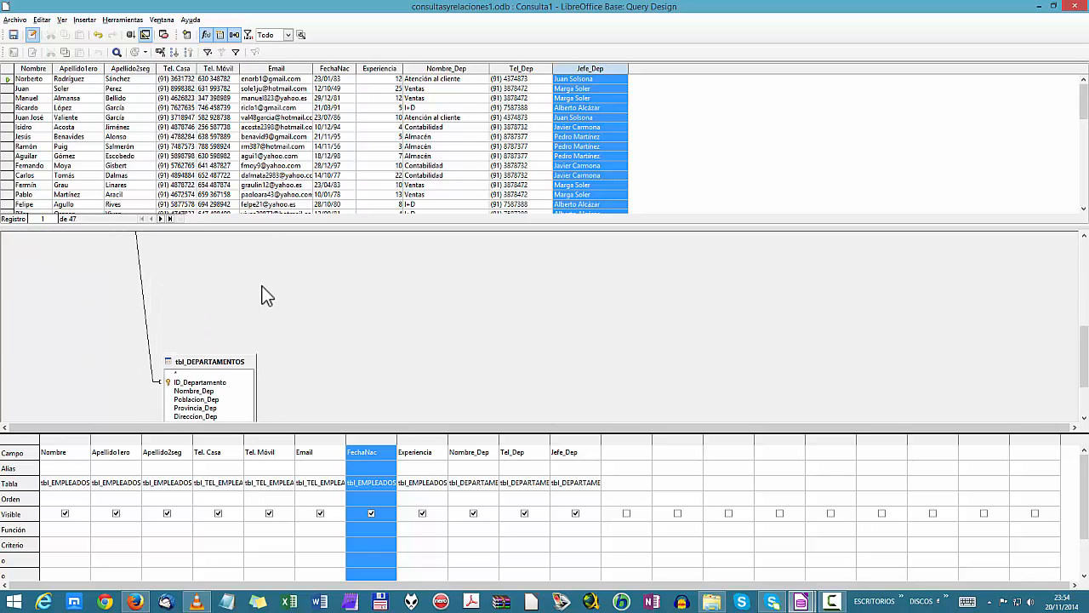
pyautogui.scroll(-5, 224, 353)
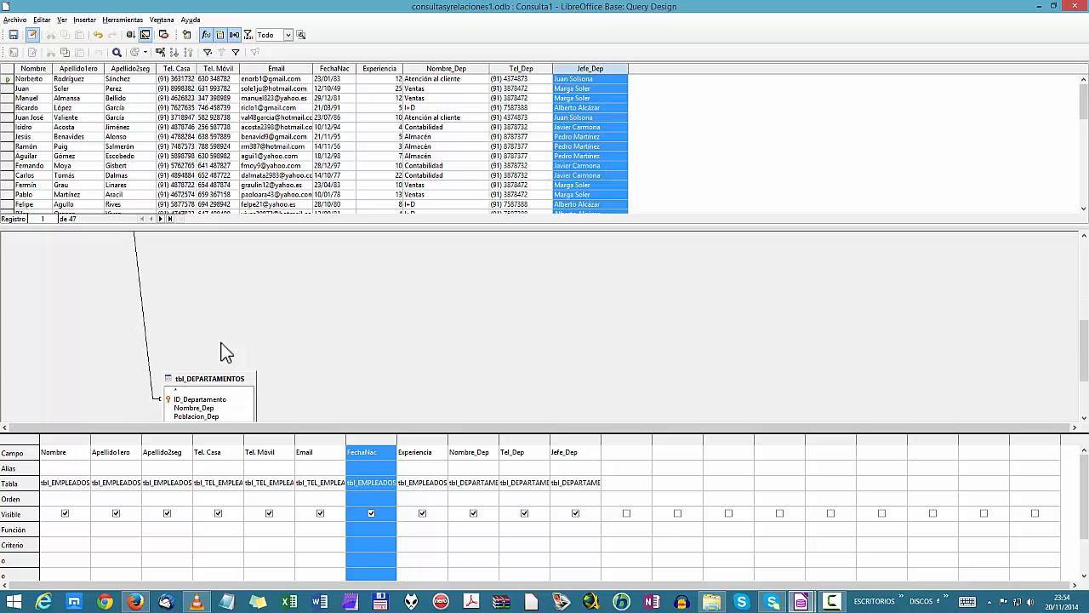
pyautogui.moveTo(199, 315); pyautogui.dragTo(194, 256)
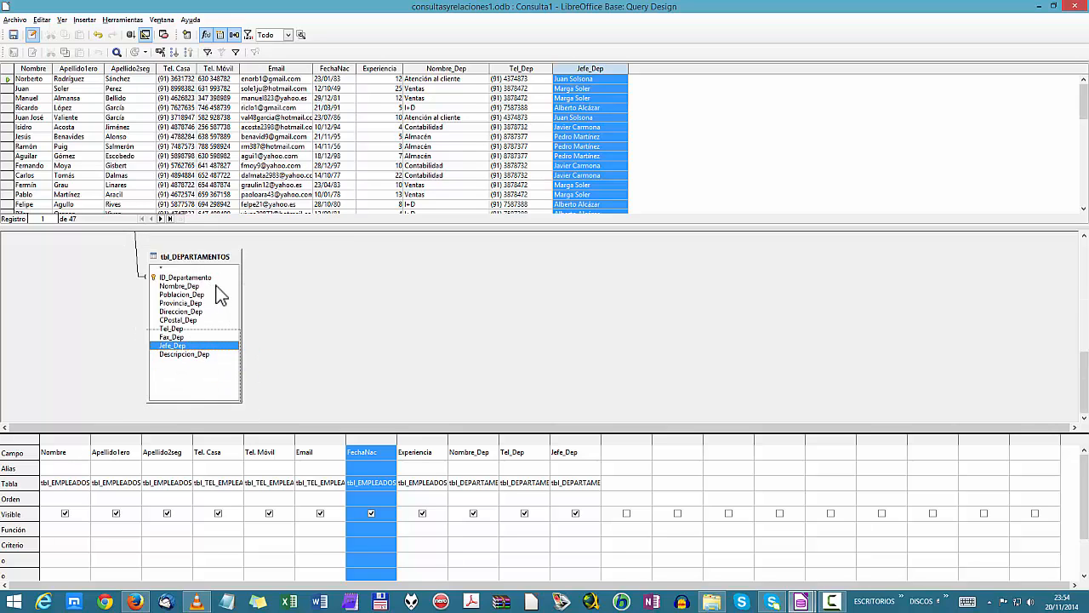
pyautogui.scroll(2, 220, 293)
pyautogui.scroll(3, 219, 287)
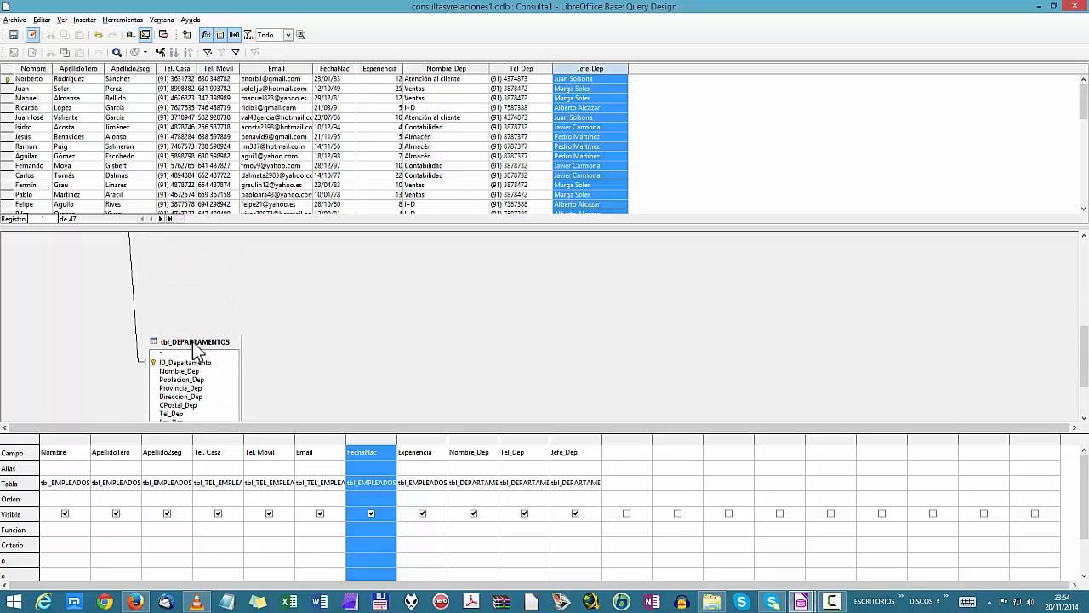
pyautogui.moveTo(194, 343); pyautogui.dragTo(192, 244)
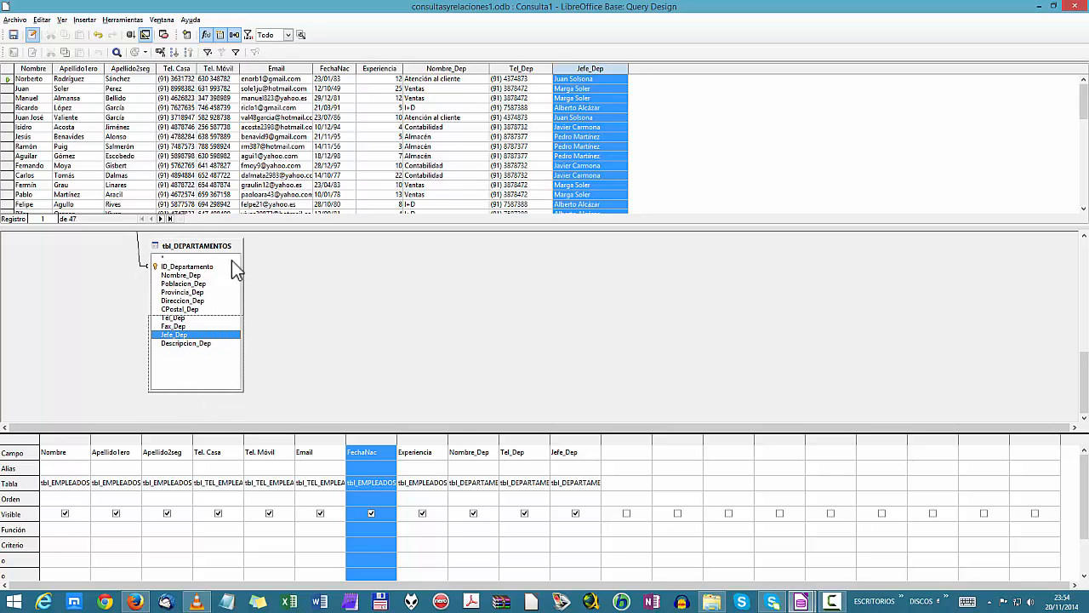
pyautogui.scroll(2, 350, 301)
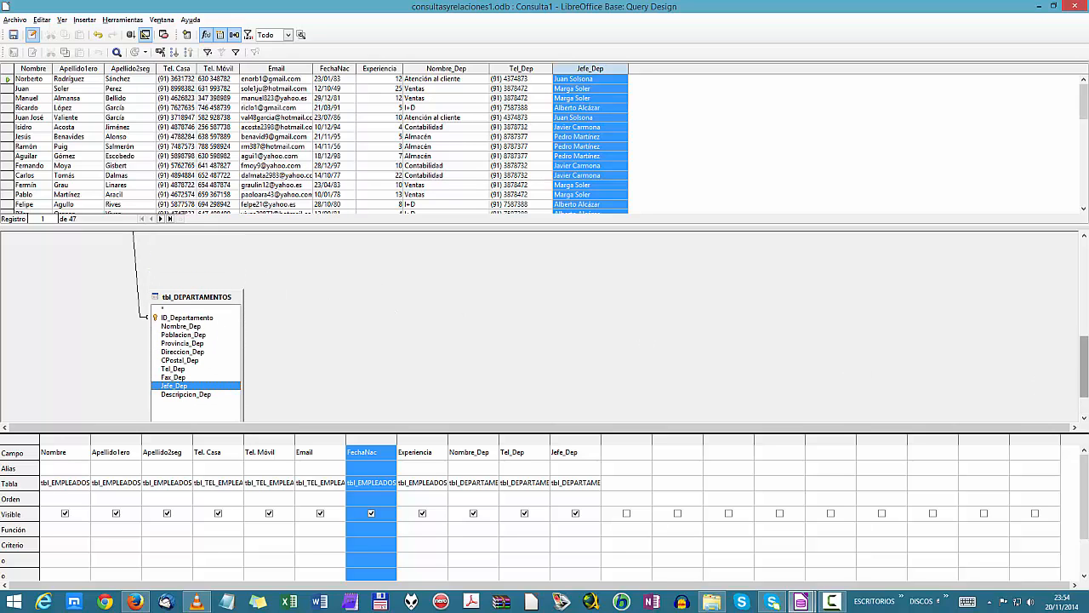
pyautogui.moveTo(1087, 380); pyautogui.dragTo(1085, 350)
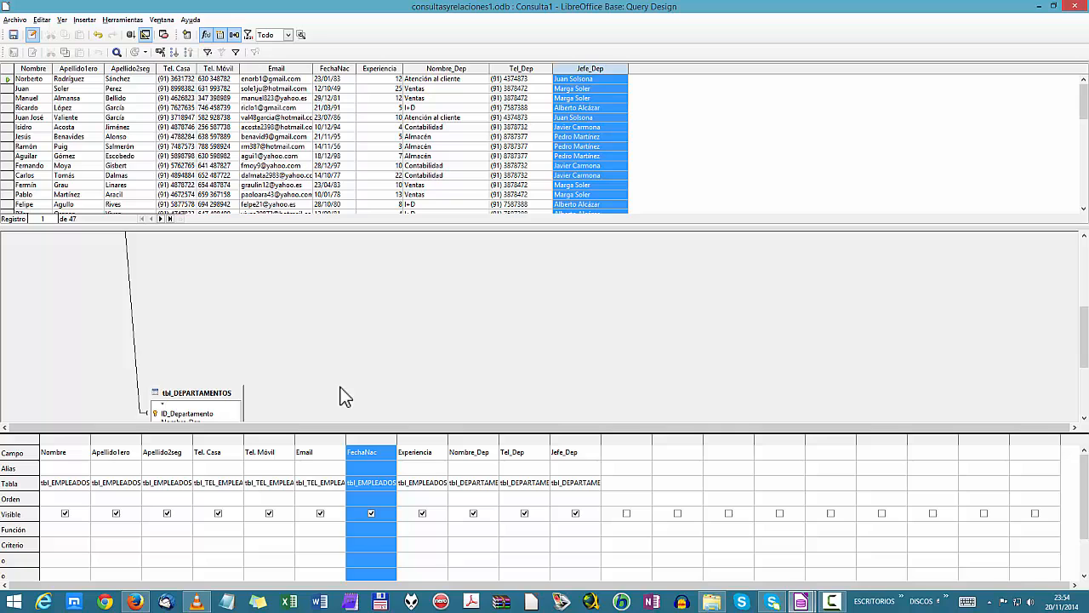
pyautogui.click(205, 397)
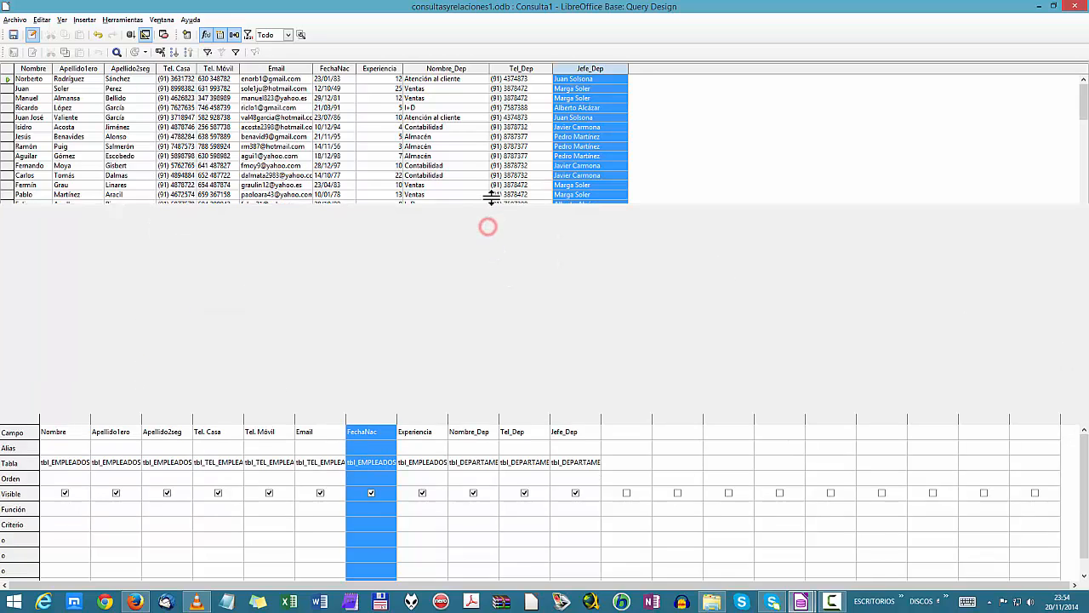
# Step: Enlarge the table diagram area and bring the tbl_DEPARTAMENTOS box up near tbl_TEL_EMPLEADOS
pyautogui.moveTo(486, 227); pyautogui.dragTo(491, 133)
pyautogui.moveTo(496, 338); pyautogui.dragTo(489, 576)
pyautogui.moveTo(224, 305); pyautogui.dragTo(229, 160)
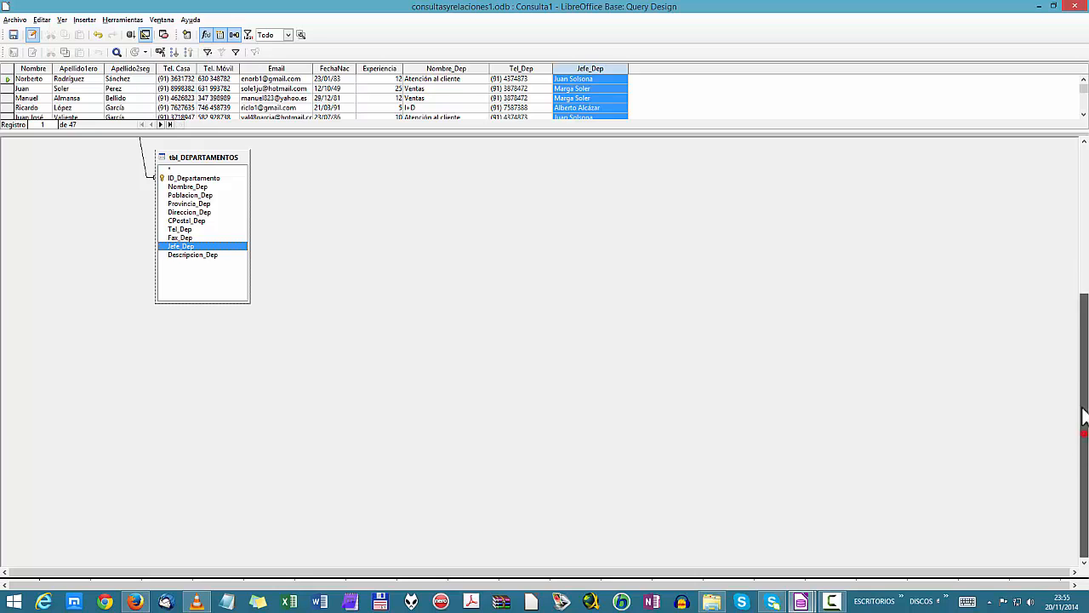
pyautogui.scroll(3, 1082, 438)
pyautogui.moveTo(189, 404); pyautogui.dragTo(314, 228)
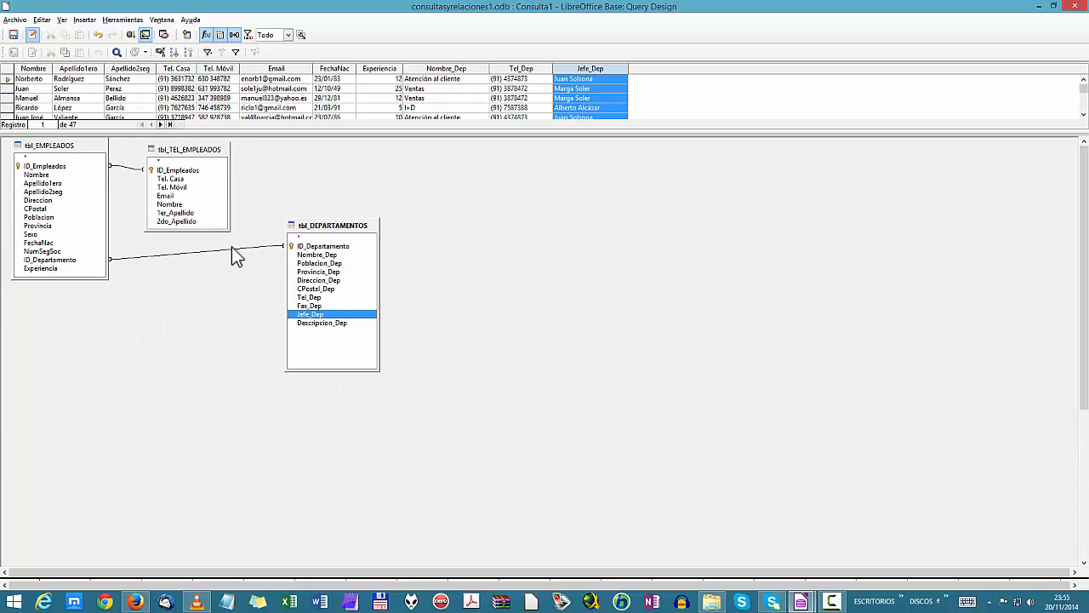
# Step: Fit the tbl_TEL_EMPLEADOS and tbl_DEPARTAMENTOS boxes to their field lists and place tbl_DEPARTAMENTOS directly below tbl_TEL_EMPLEADOS
pyautogui.click(228, 226)
pyautogui.moveTo(228, 225); pyautogui.dragTo(233, 228)
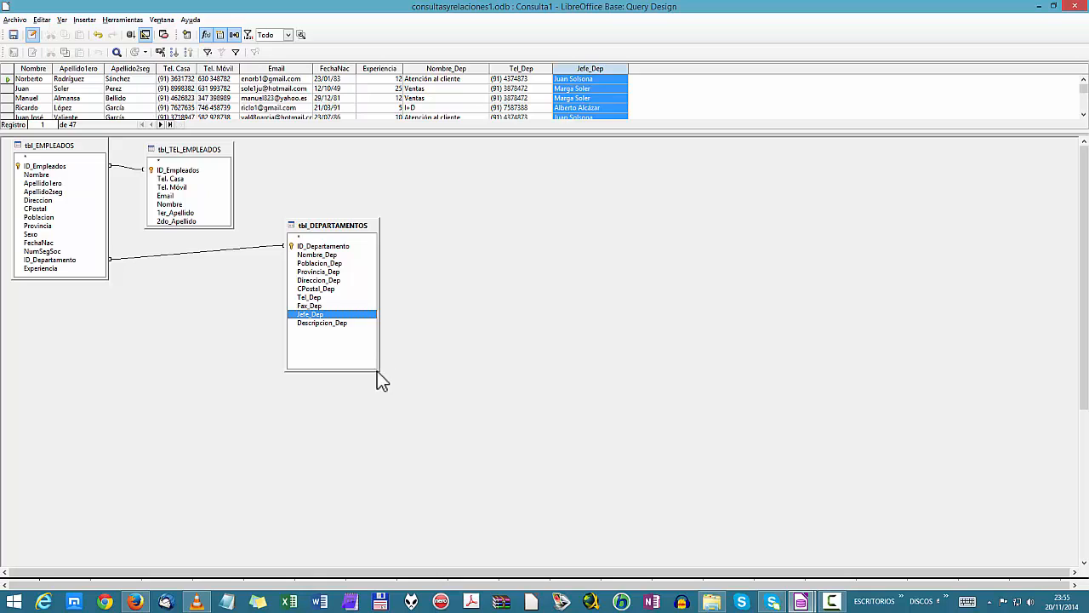
pyautogui.moveTo(377, 371); pyautogui.dragTo(369, 331)
pyautogui.moveTo(324, 227); pyautogui.dragTo(179, 244)
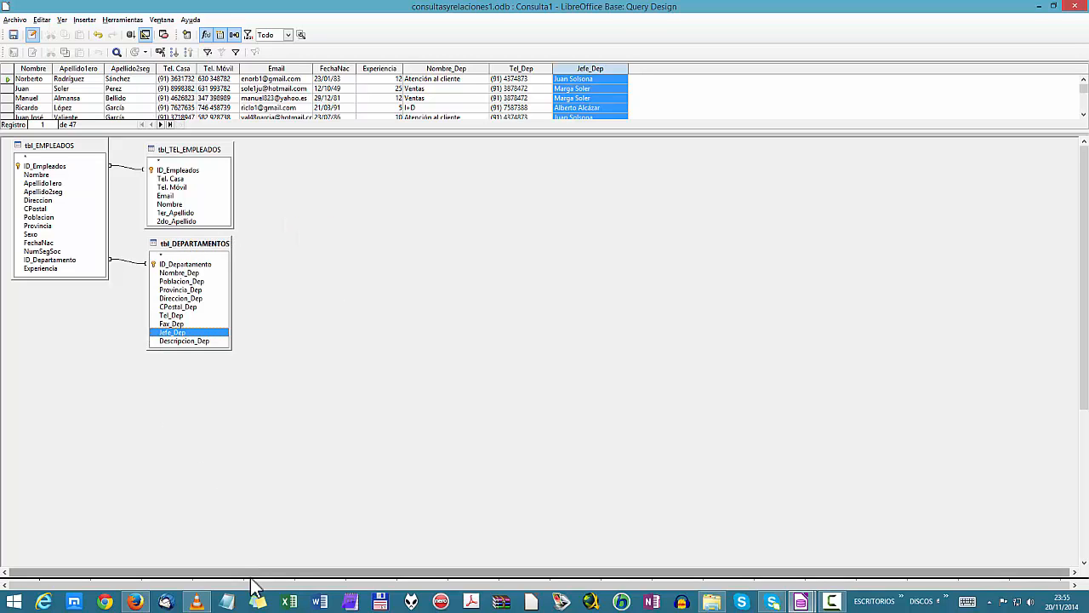
# Step: Resize the design view sections so that more result rows and the field grid show together with the three related tables
pyautogui.moveTo(251, 570); pyautogui.dragTo(250, 384)
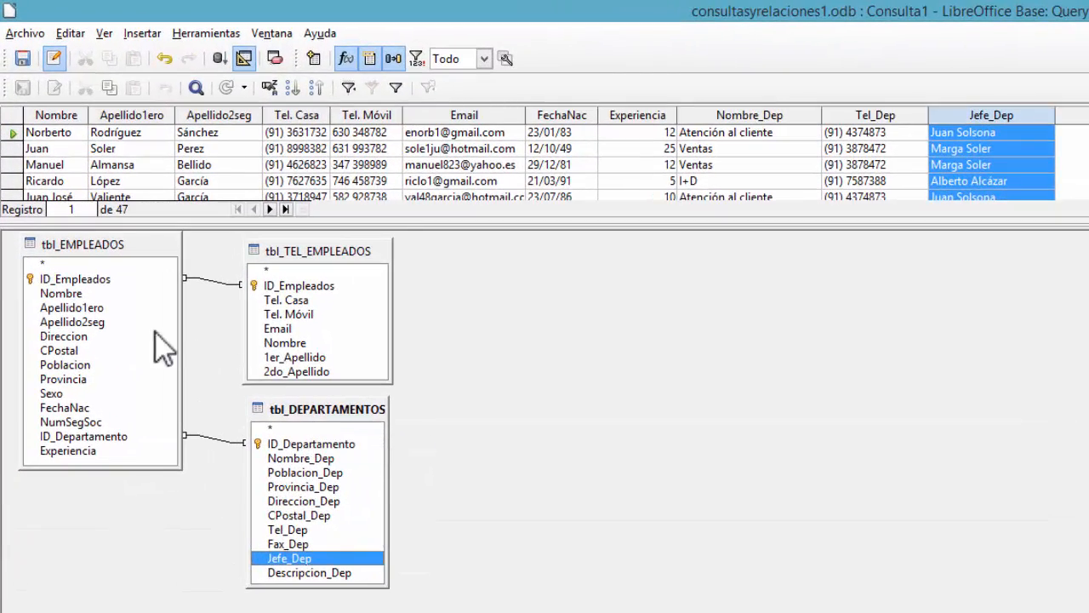
pyautogui.click(85, 244)
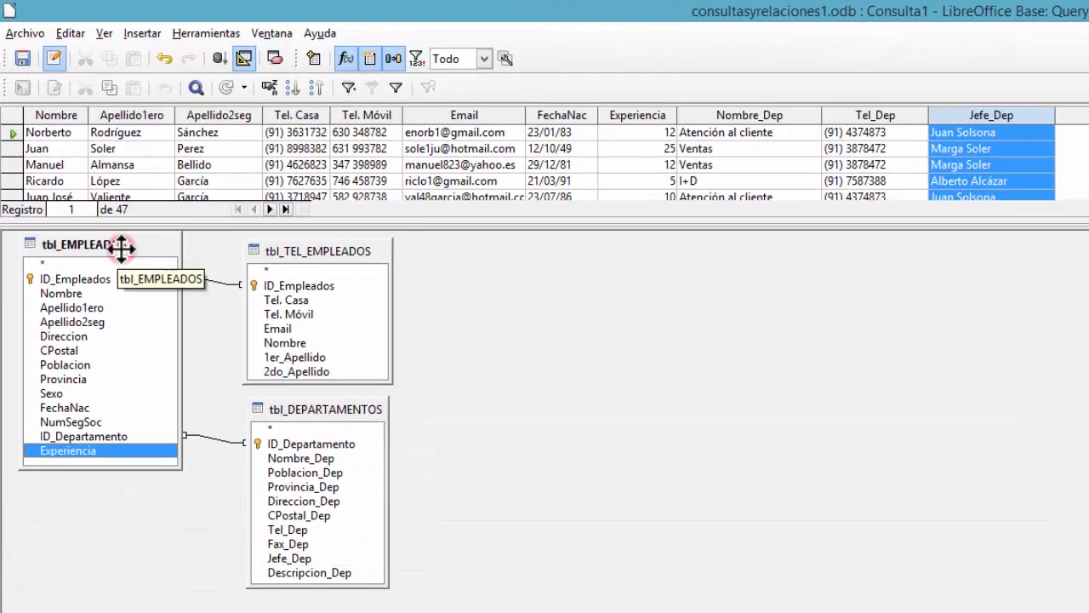
pyautogui.click(306, 413)
pyautogui.click(145, 247)
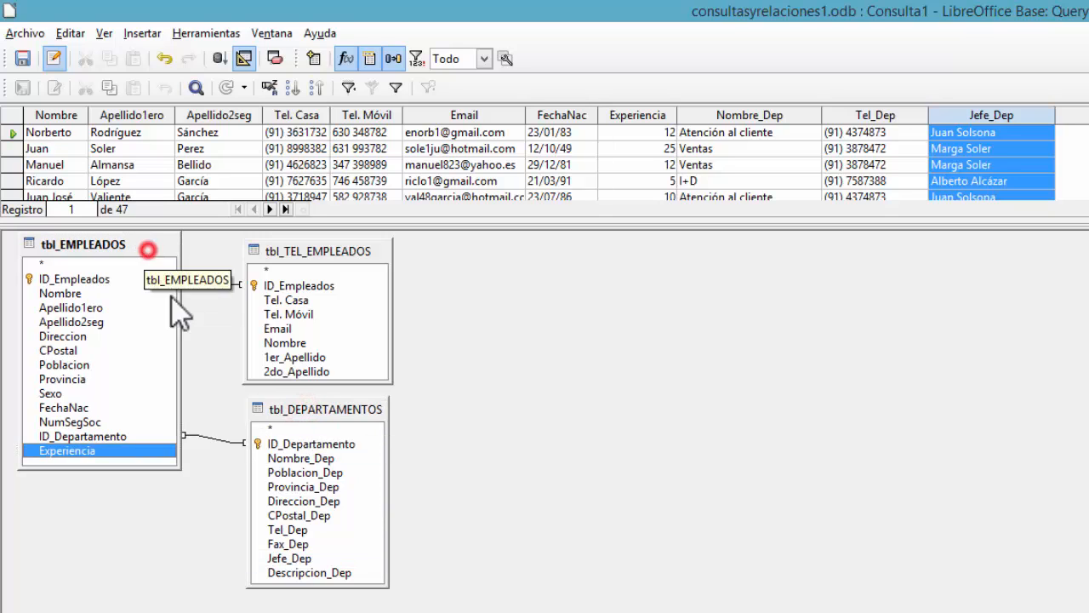
pyautogui.click(298, 409)
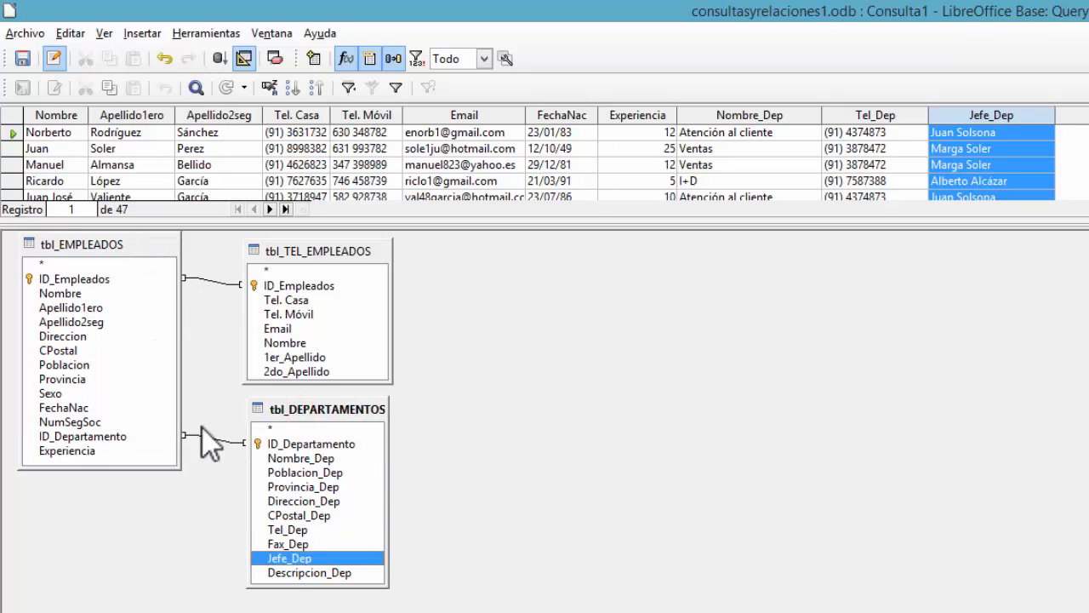
pyautogui.click(123, 250)
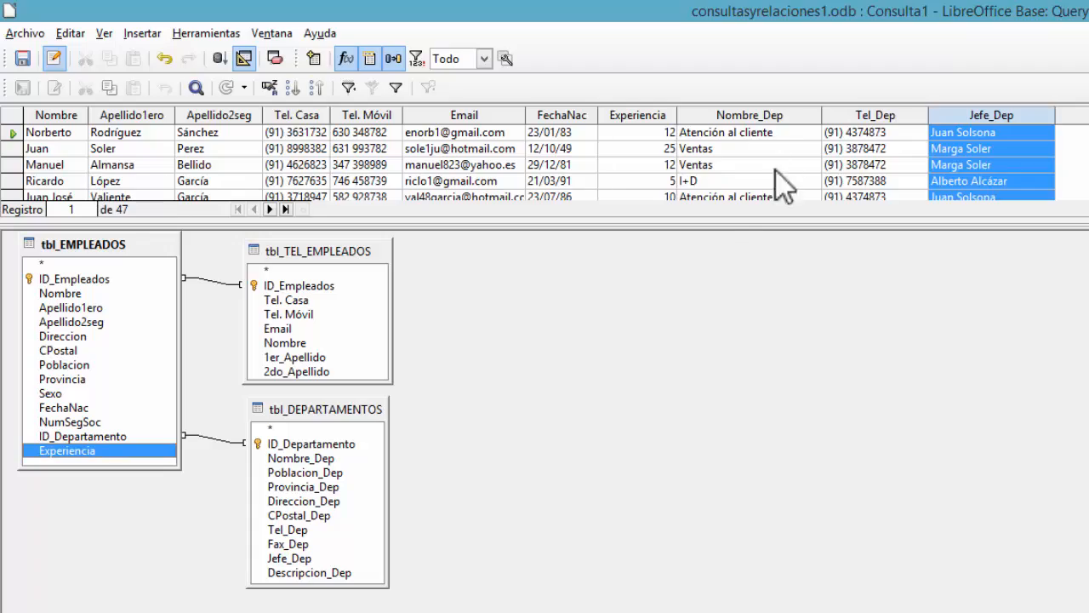
pyautogui.moveTo(706, 219); pyautogui.dragTo(699, 301)
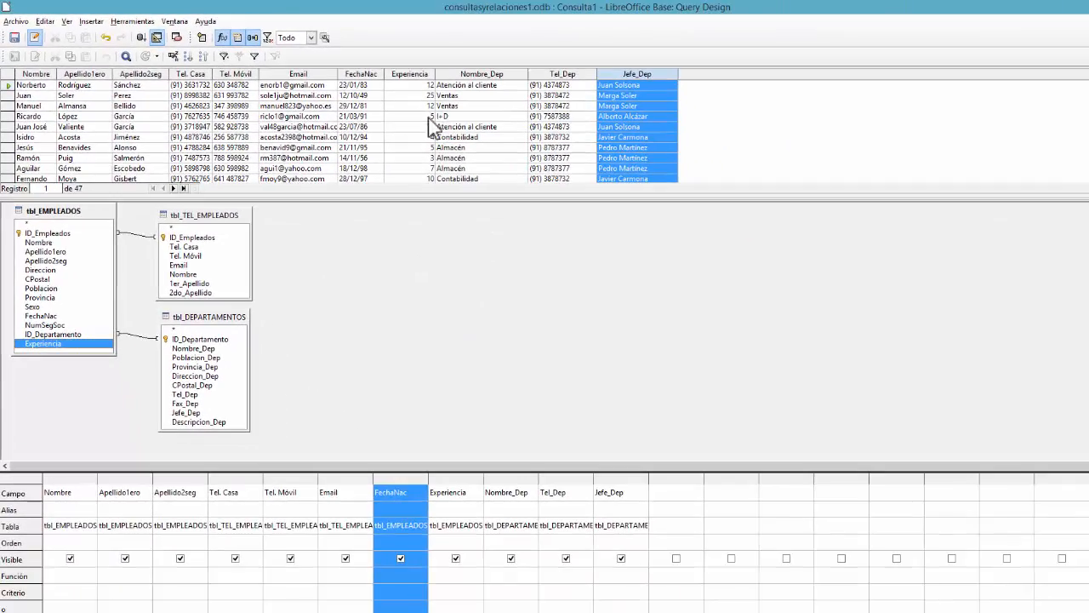
# Step: Set the FechaNac criterion to BETWEEN 01/01/1970 AND 31/12/1979 and widen its column to show the whole condition
pyautogui.click(317, 593)
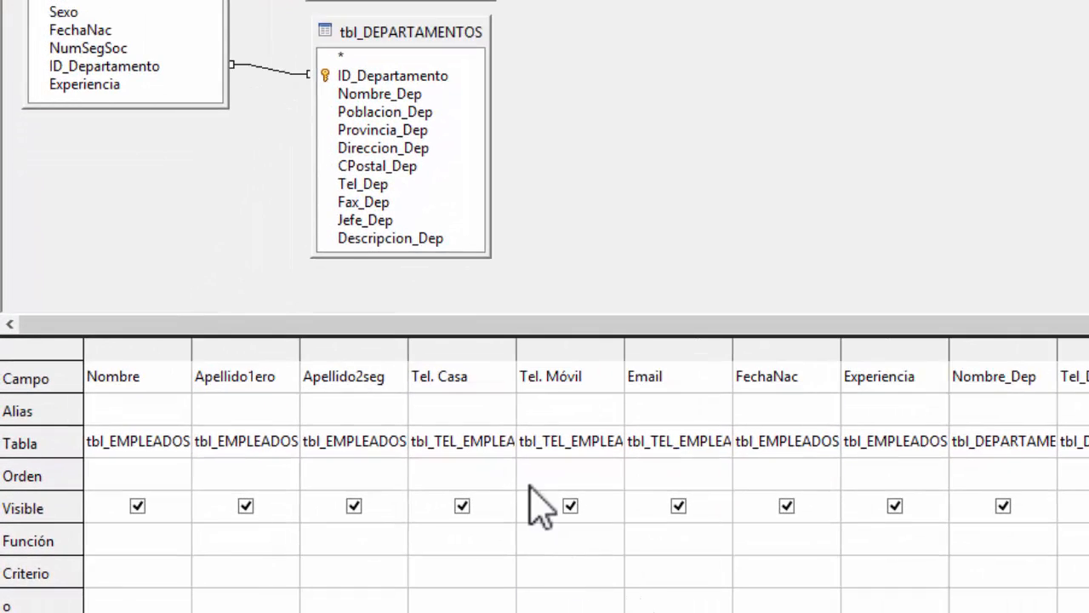
pyautogui.click(761, 579)
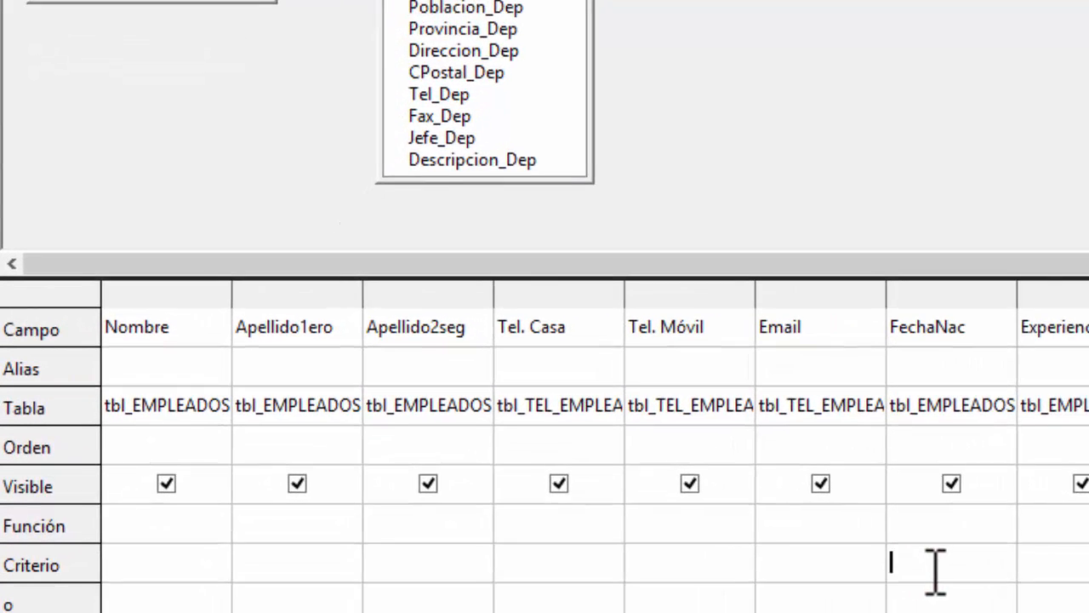
pyautogui.write('BETW')
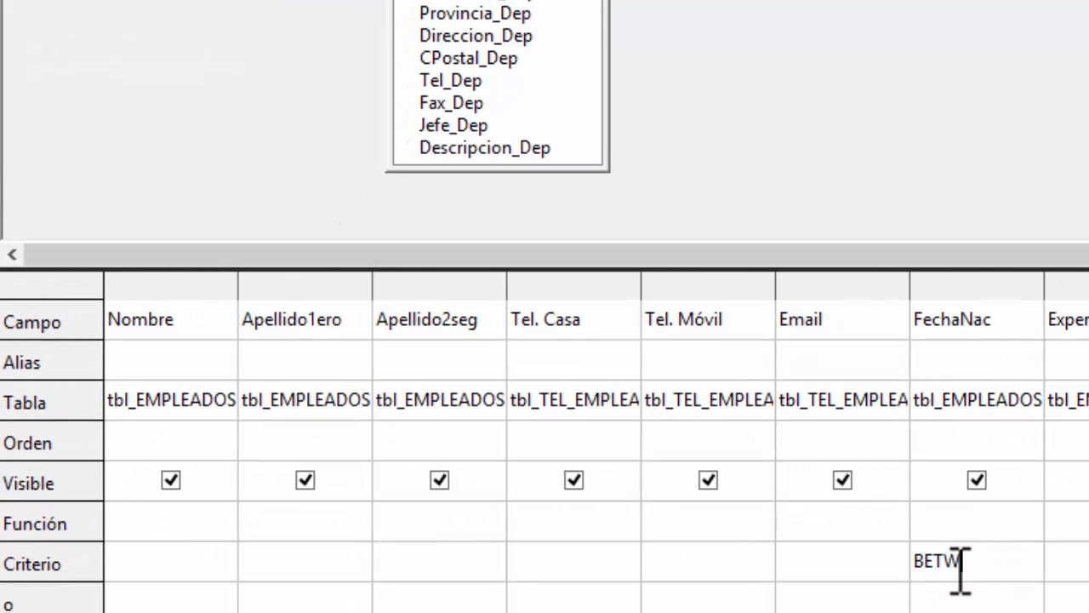
pyautogui.write('EEN01/01/')
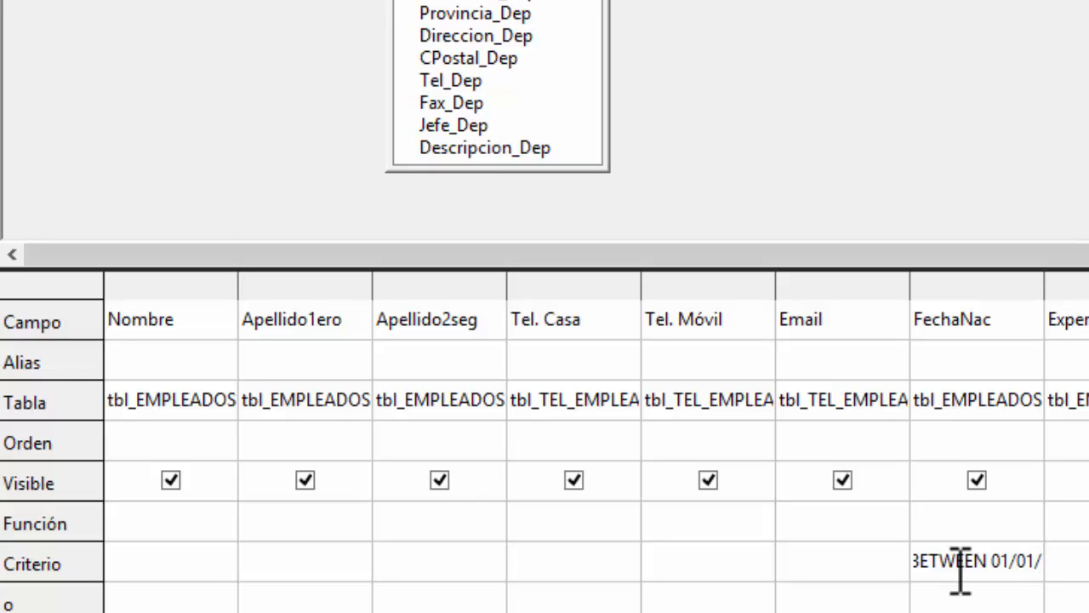
pyautogui.write('1970')
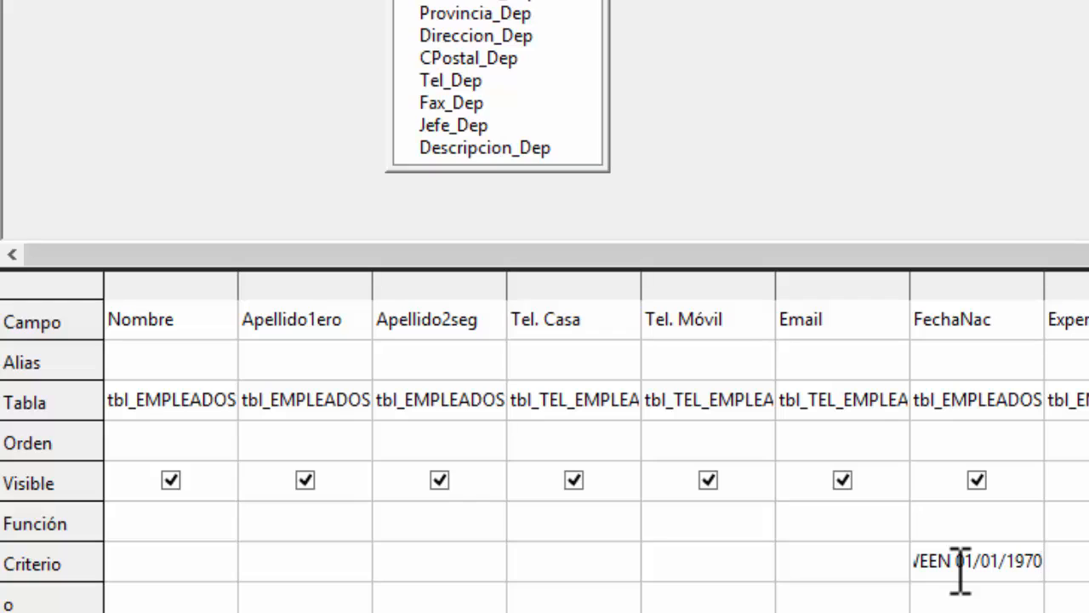
pyautogui.write(' AND')
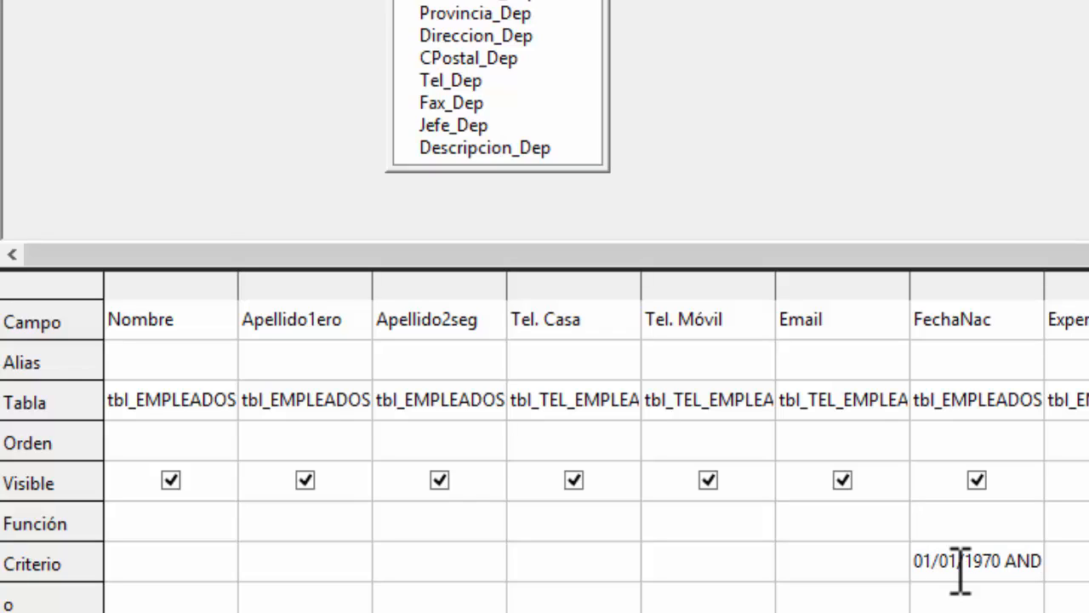
pyautogui.write(' 31/12')
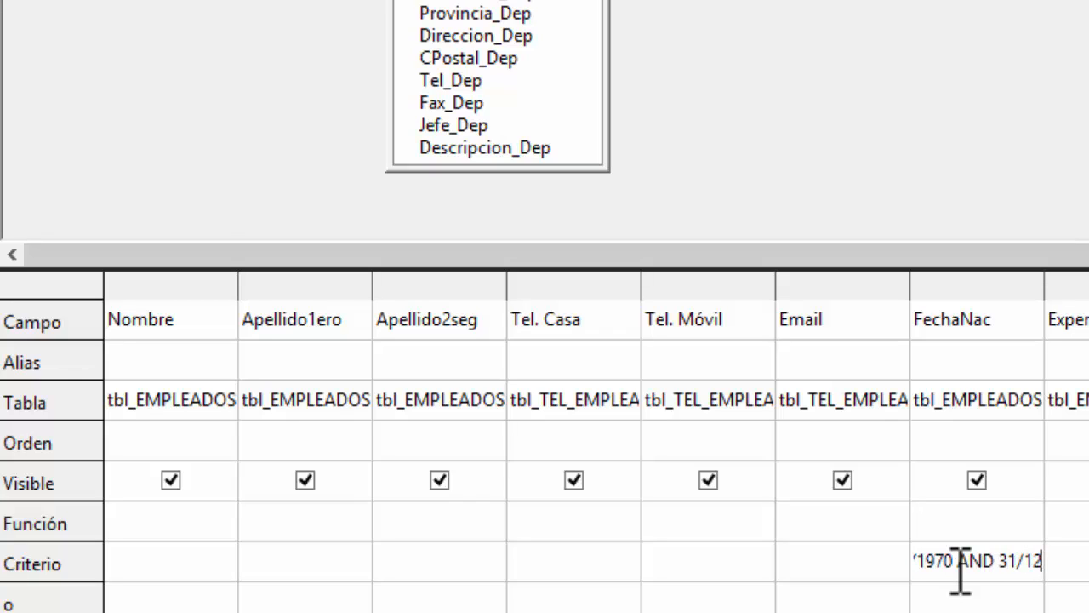
pyautogui.write('/1979')
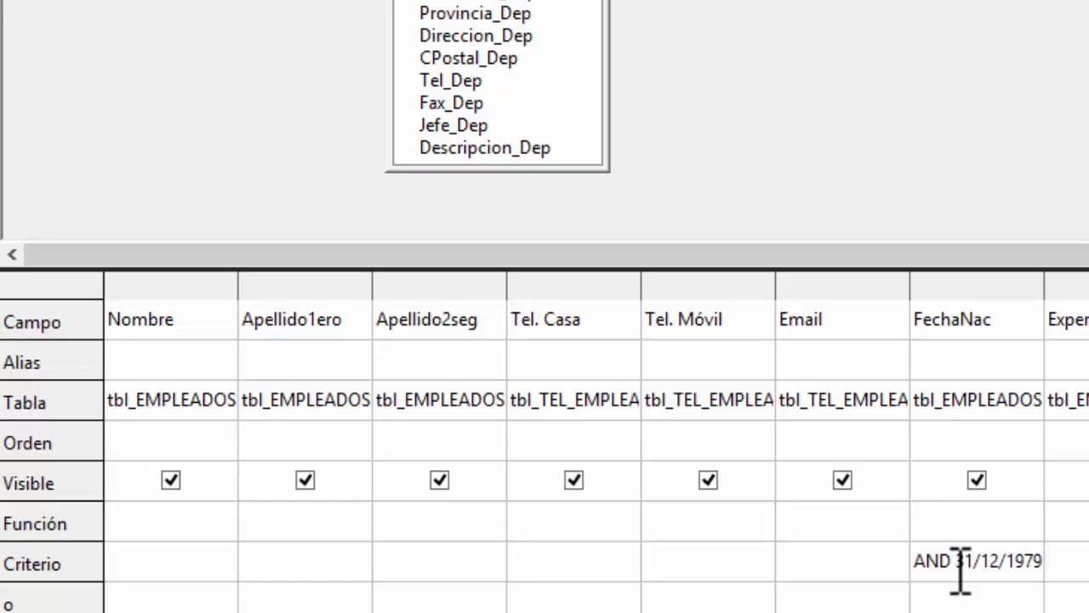
pyautogui.press('Tab')
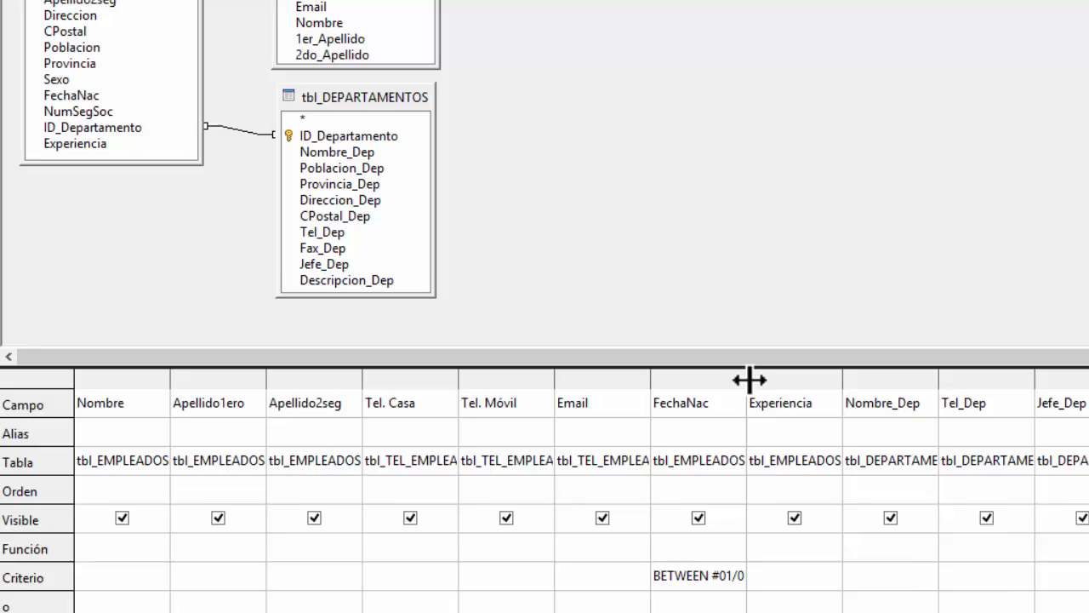
pyautogui.doubleClick(748, 379)
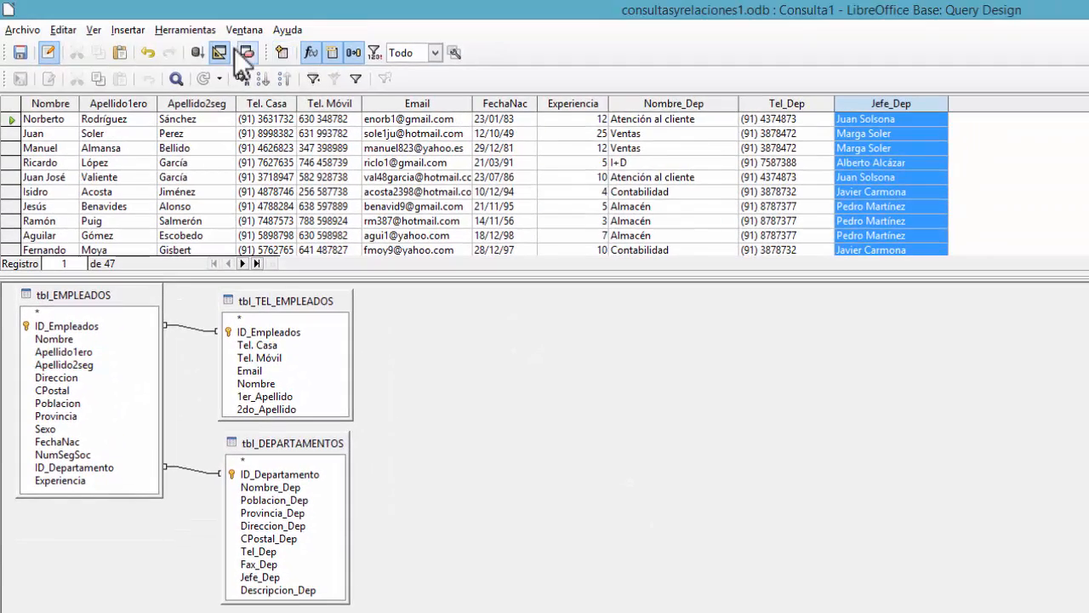
# Step: Rerun the query and check the FechaNac values of all returned employees against the 1970s date range
pyautogui.click(199, 57)
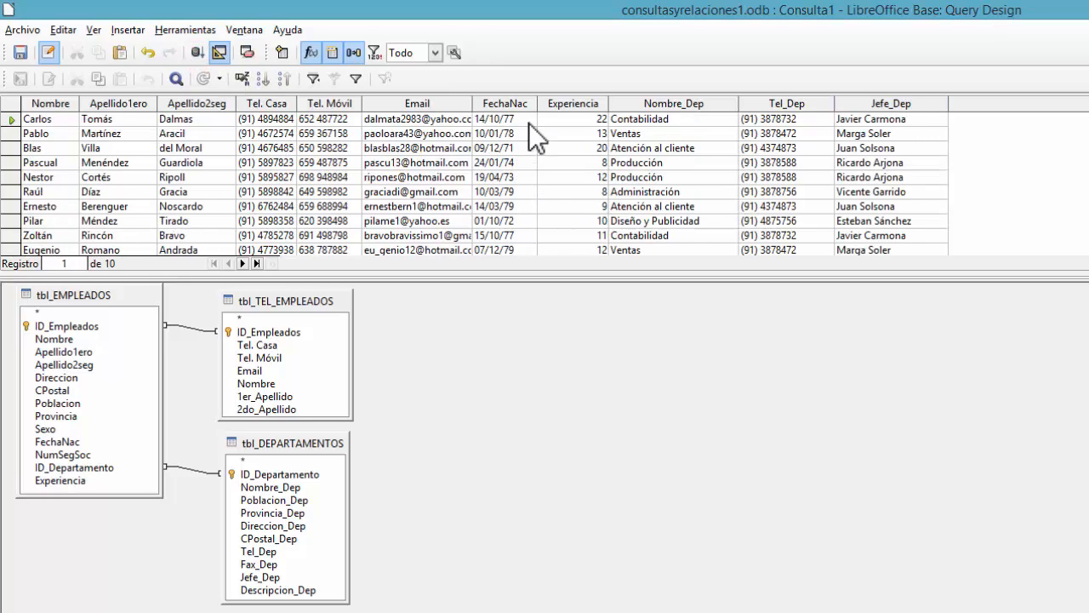
pyautogui.scroll(-1, 528, 127)
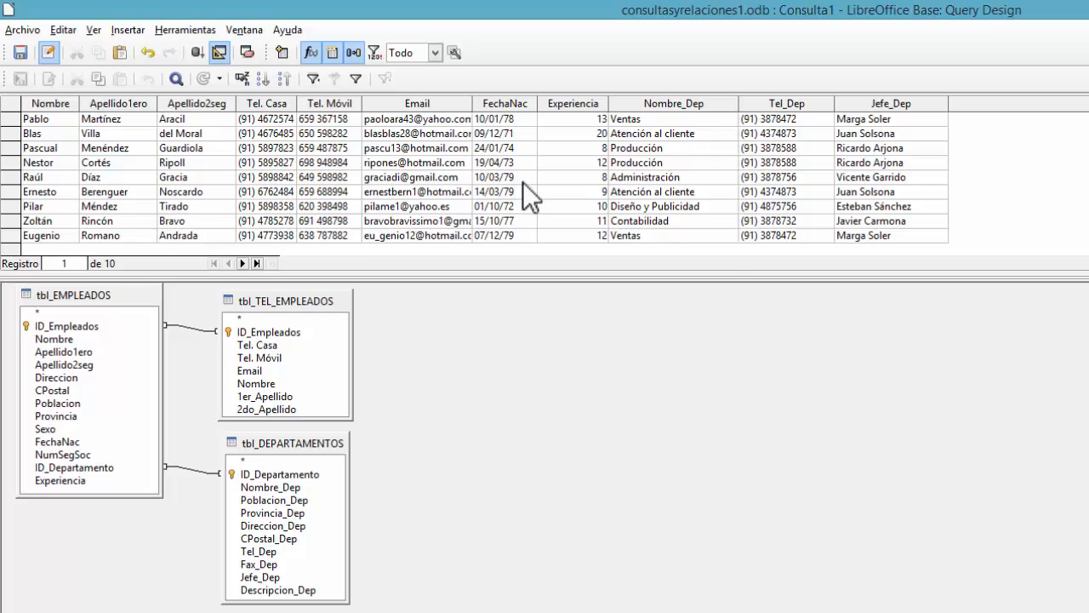
pyautogui.scroll(1, 523, 180)
pyautogui.scroll(-1, 524, 138)
pyautogui.scroll(1, 527, 158)
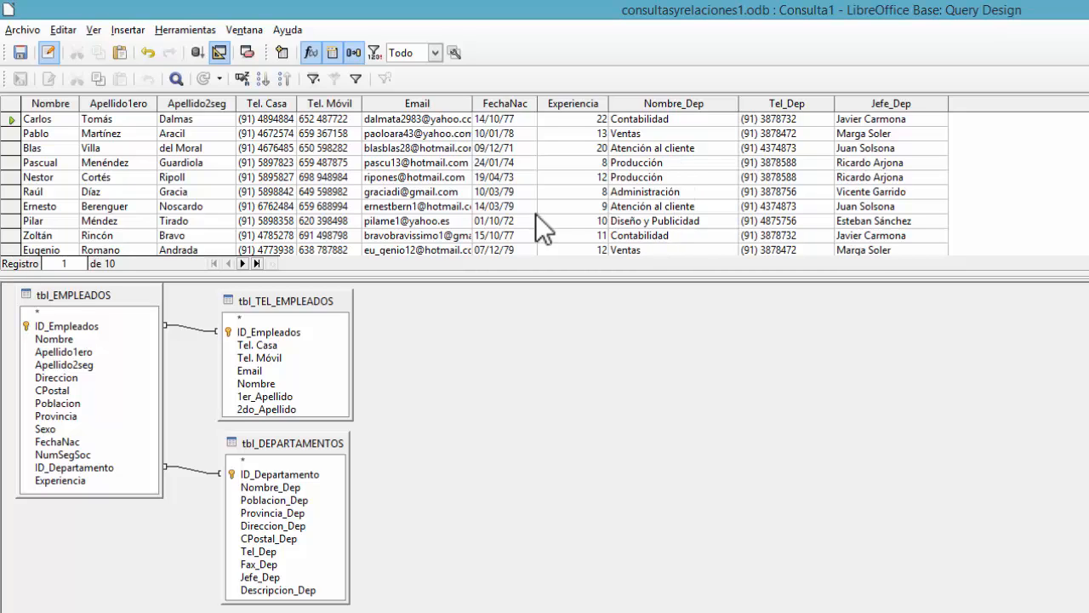
pyautogui.scroll(-1, 110, 184)
pyautogui.scroll(1, 123, 209)
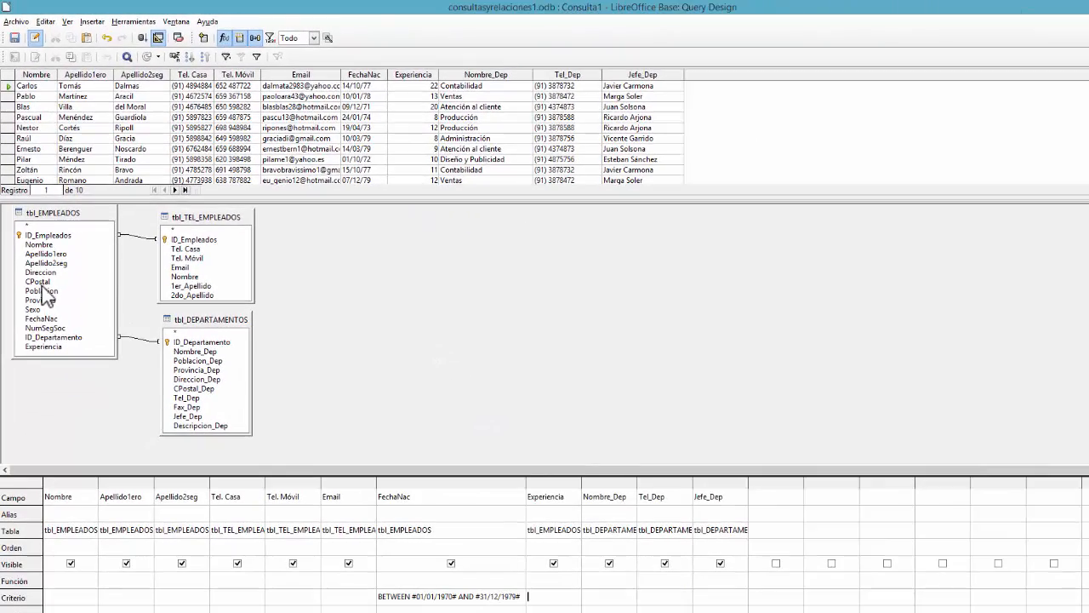
# Step: Add the CPostal field of tbl_EMPLEADOS to the query between Apellido2seg and Tel. Casa and rerun it
pyautogui.click(53, 389)
pyautogui.doubleClick(38, 282)
pyautogui.moveTo(776, 482); pyautogui.dragTo(268, 502)
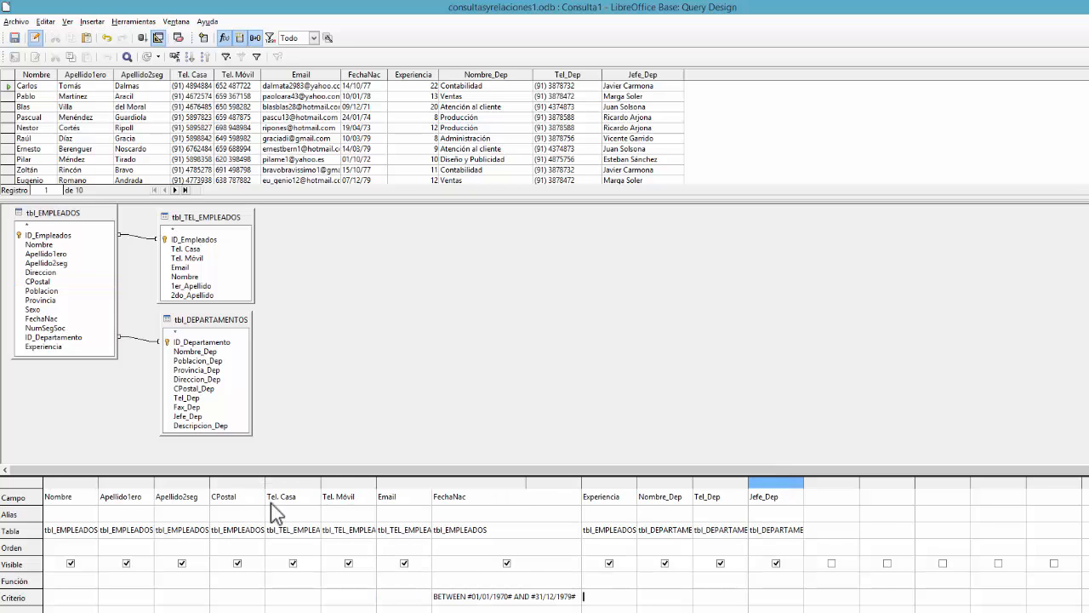
pyautogui.click(143, 38)
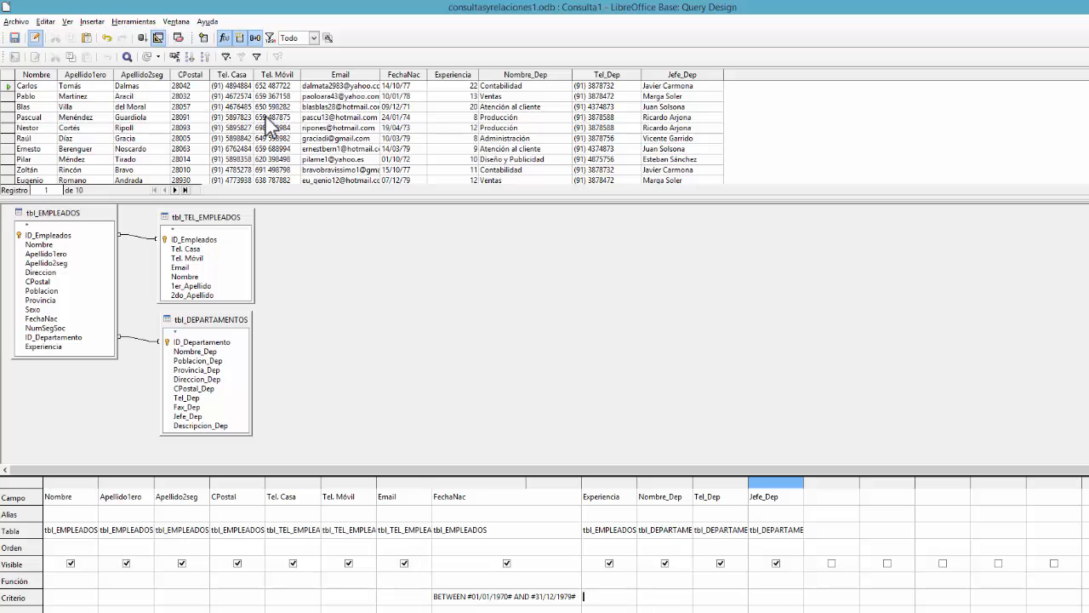
pyautogui.scroll(-1, 352, 147)
pyautogui.scroll(-1, 332, 341)
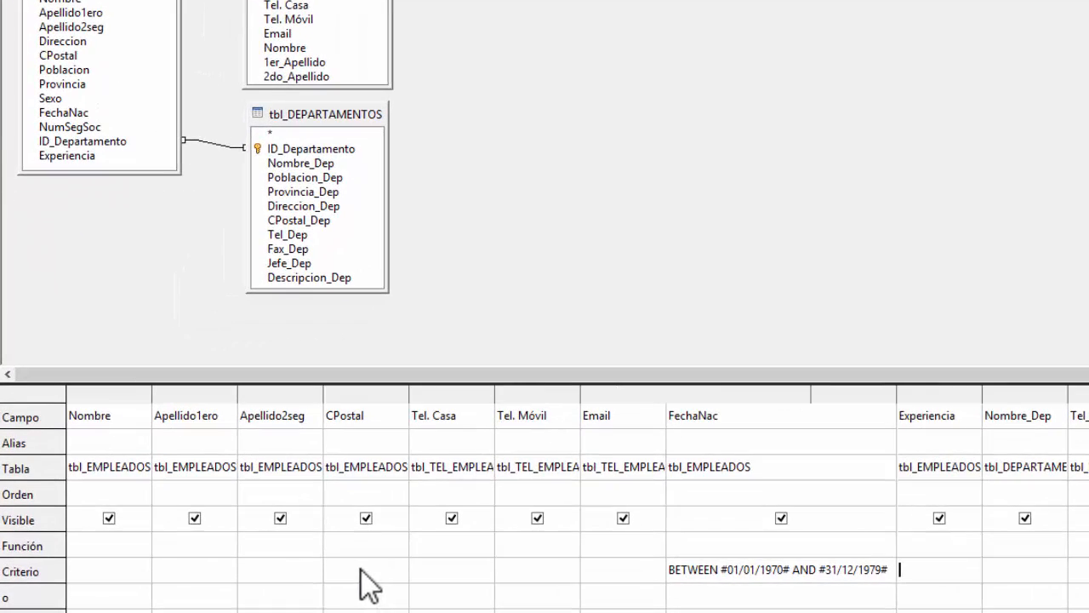
# Step: Restrict CPostal with the criterion BETWEEN 28010 AND 28020, widening its column to fit, and rerun the query
pyautogui.click(233, 597)
pyautogui.write('B')
pyautogui.write('ETWEEN 28010 AND 20')
pyautogui.write('020')
pyautogui.press('Return')
pyautogui.doubleClick(410, 390)
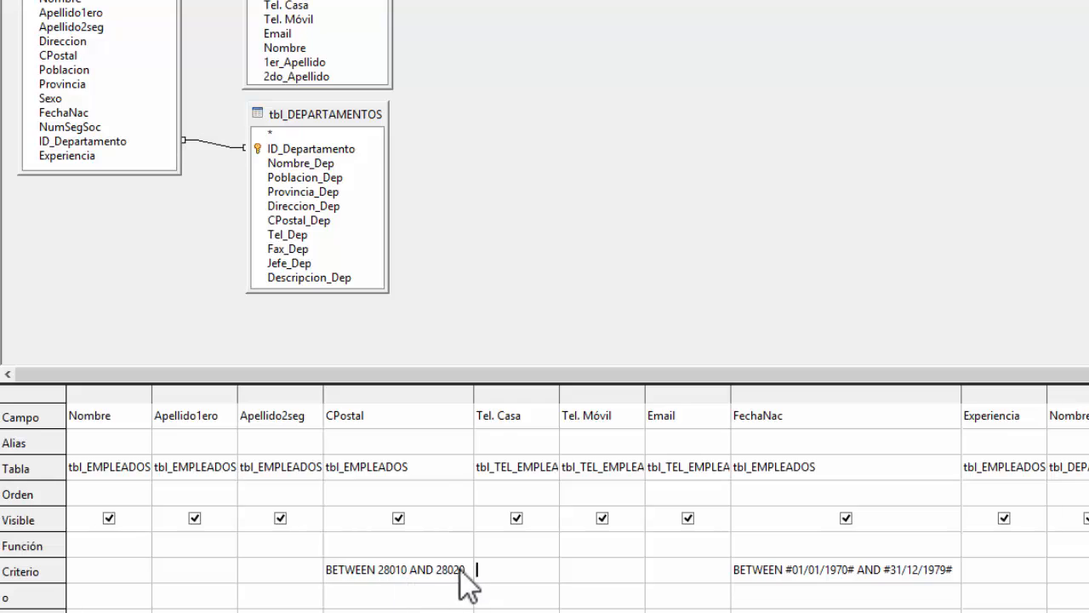
pyautogui.click(216, 0)
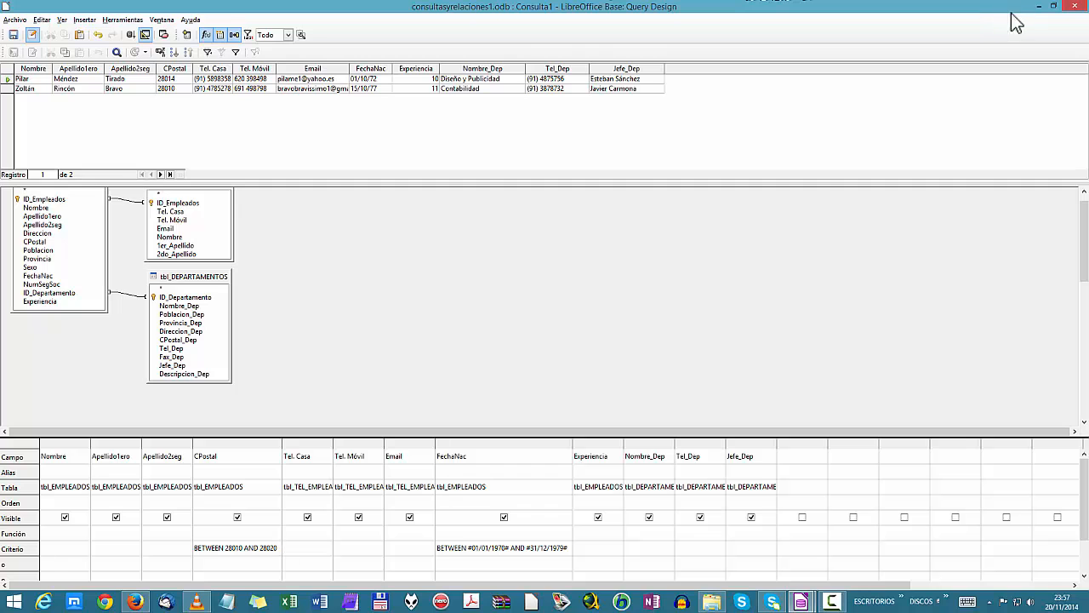
# Step: Close the query without saving its changes and open the database's table relationships
pyautogui.click(1076, 7)
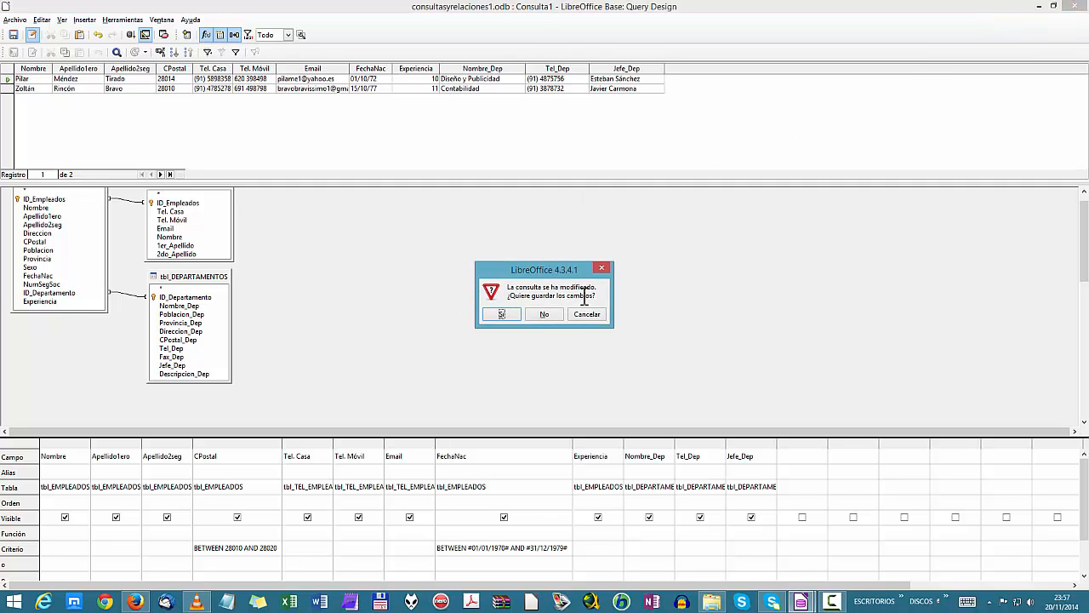
pyautogui.click(542, 314)
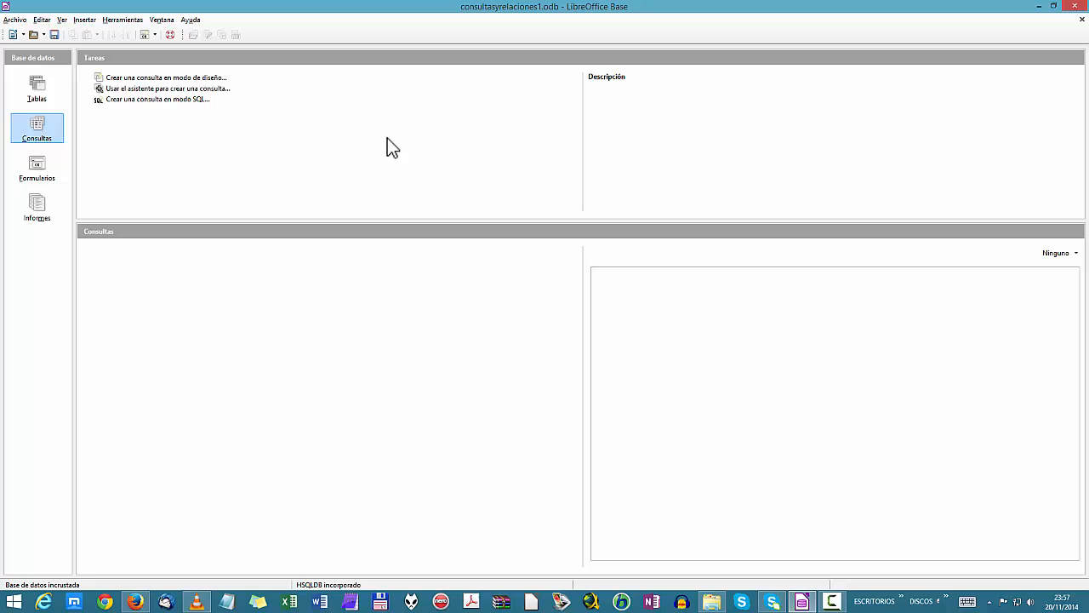
pyautogui.click(122, 19)
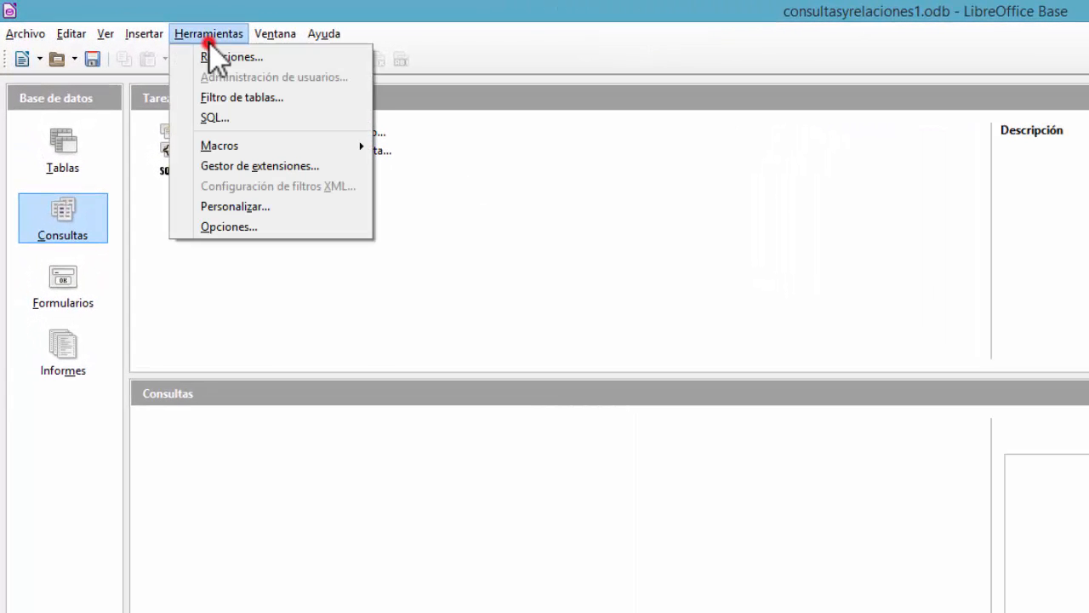
pyautogui.click(238, 56)
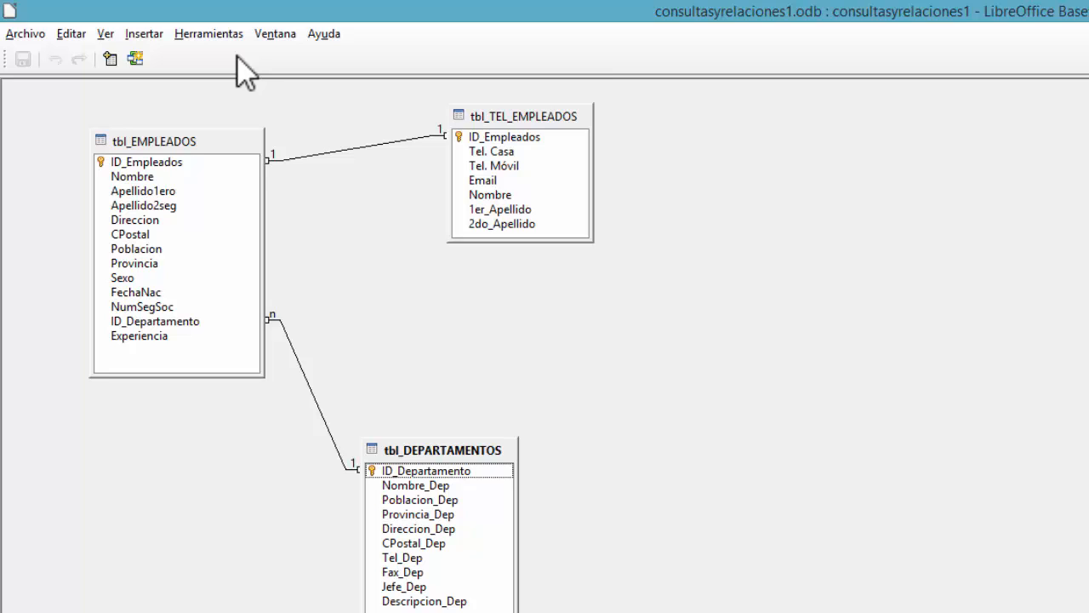
# Step: Add the tbl_VEHICULOS_EMPRESA table to the relationship diagram
pyautogui.click(110, 57)
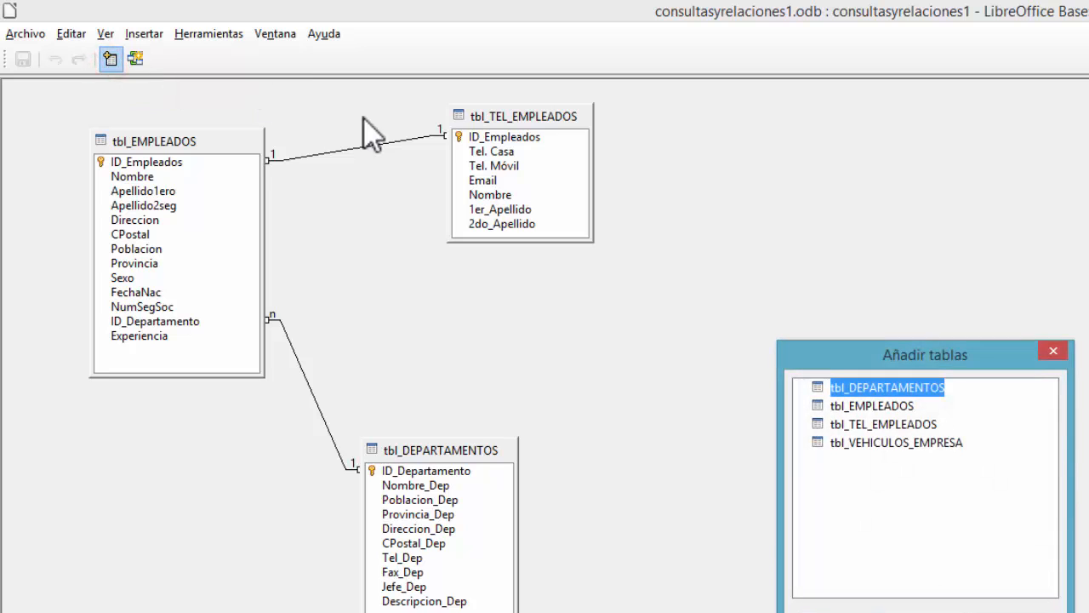
pyautogui.click(881, 442)
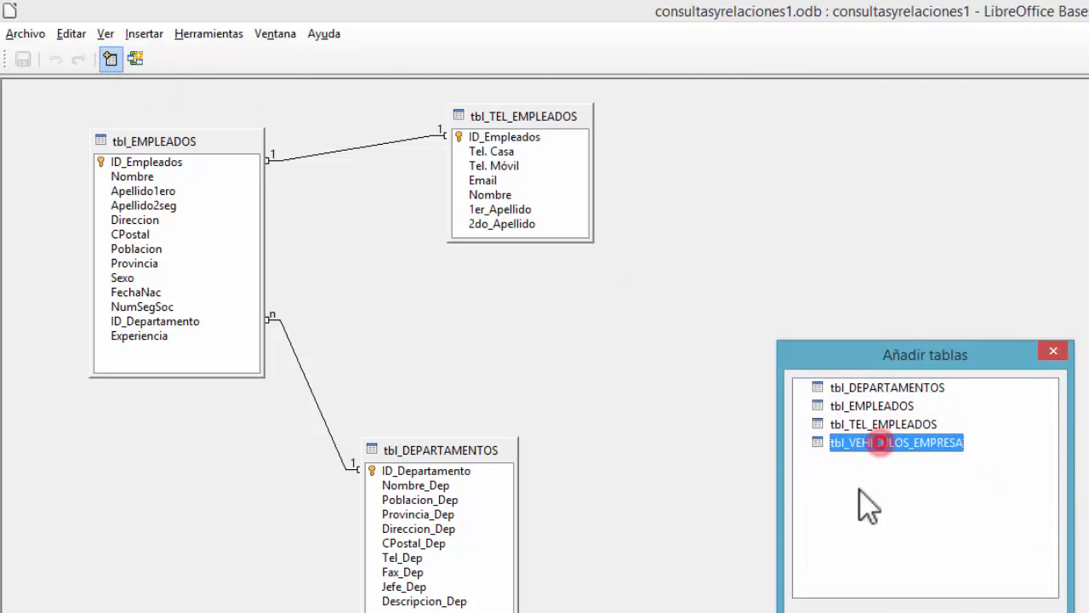
pyautogui.click(1053, 352)
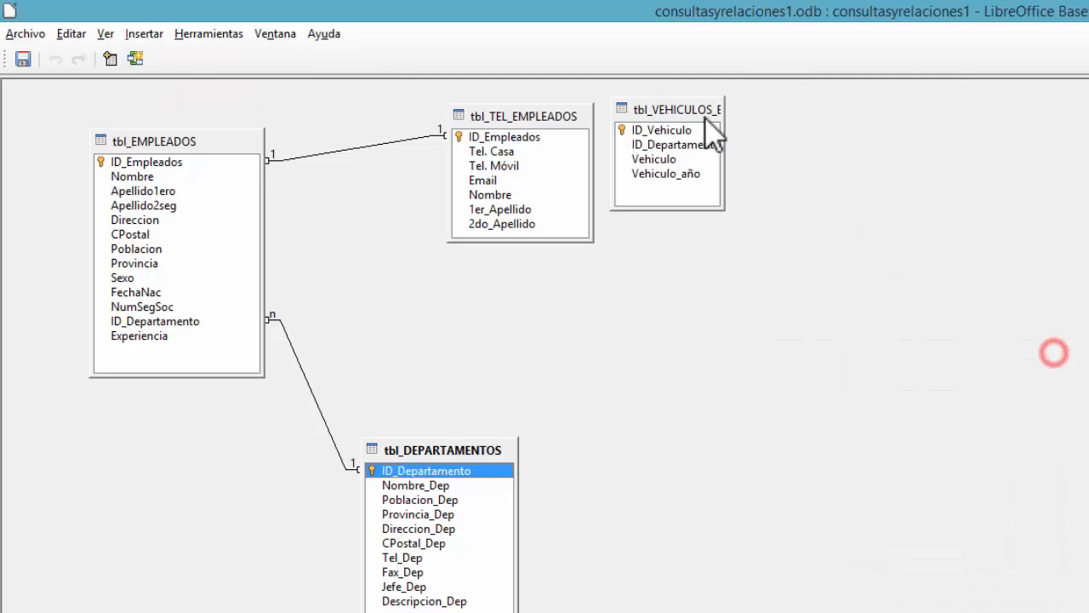
# Step: Place the tbl_VEHICULOS_EMPRESA box in the free space beyond the other tables and widen it to show its full name
pyautogui.moveTo(683, 111); pyautogui.dragTo(814, 323)
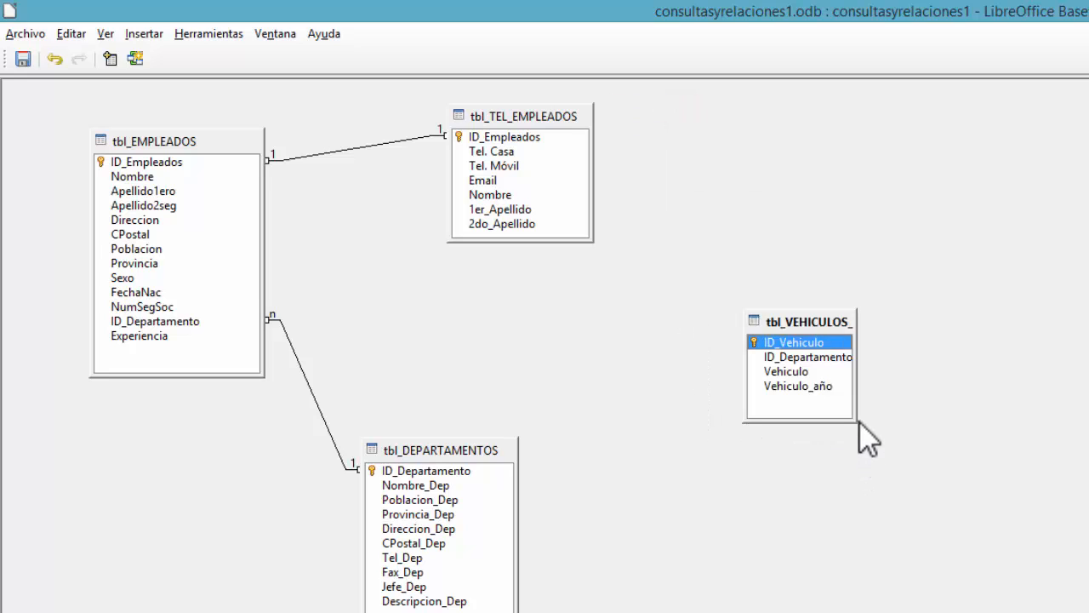
pyautogui.moveTo(856, 421); pyautogui.dragTo(902, 413)
pyautogui.click(890, 432)
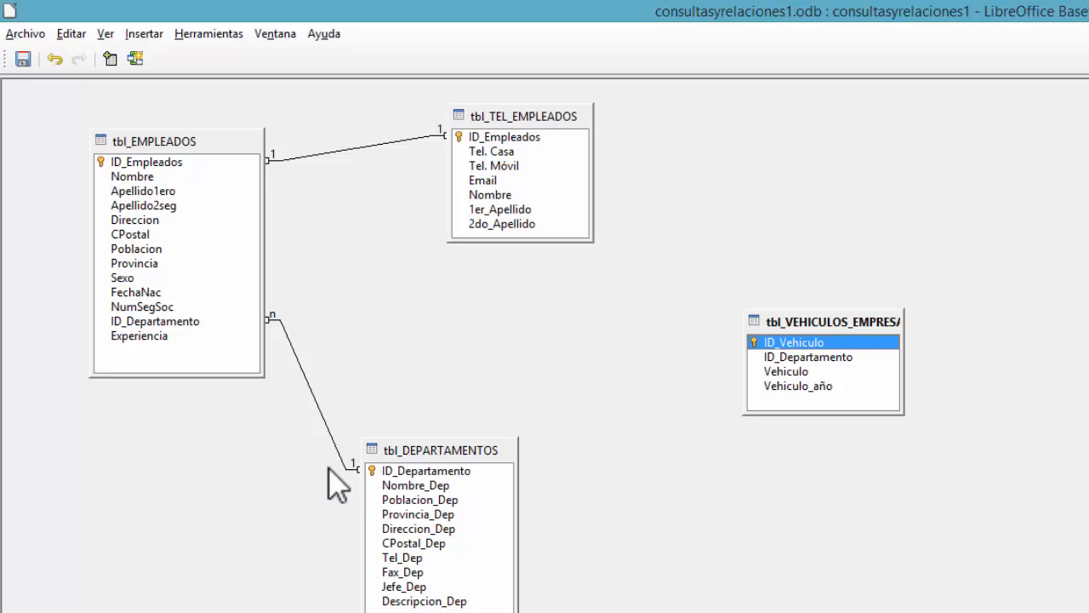
pyautogui.click(452, 449)
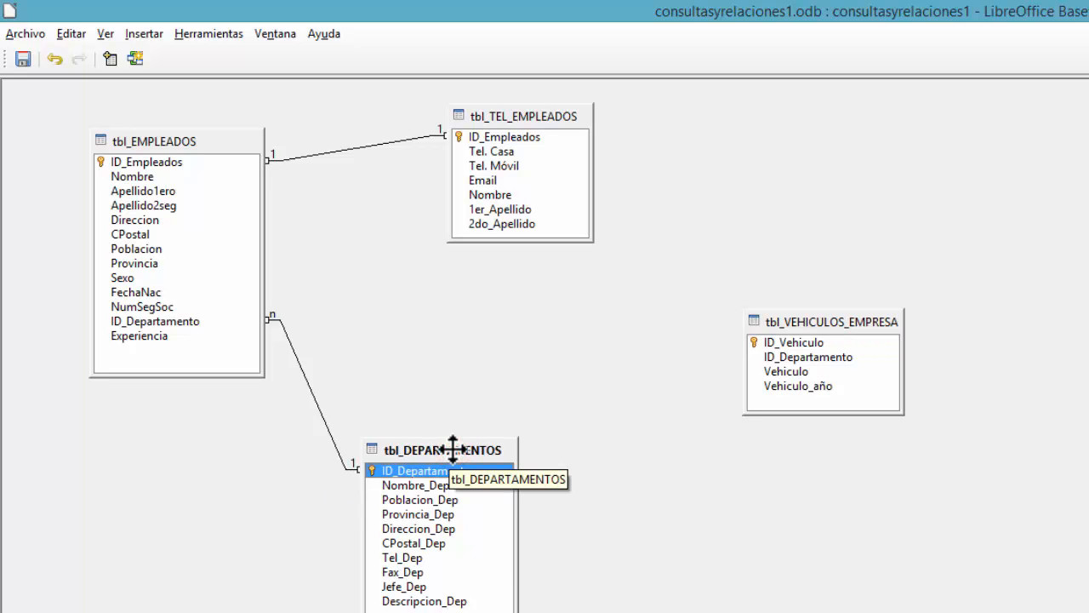
# Step: Enlarge the tbl_VEHICULOS_EMPRESA box slightly so that its full name fits
pyautogui.click(804, 322)
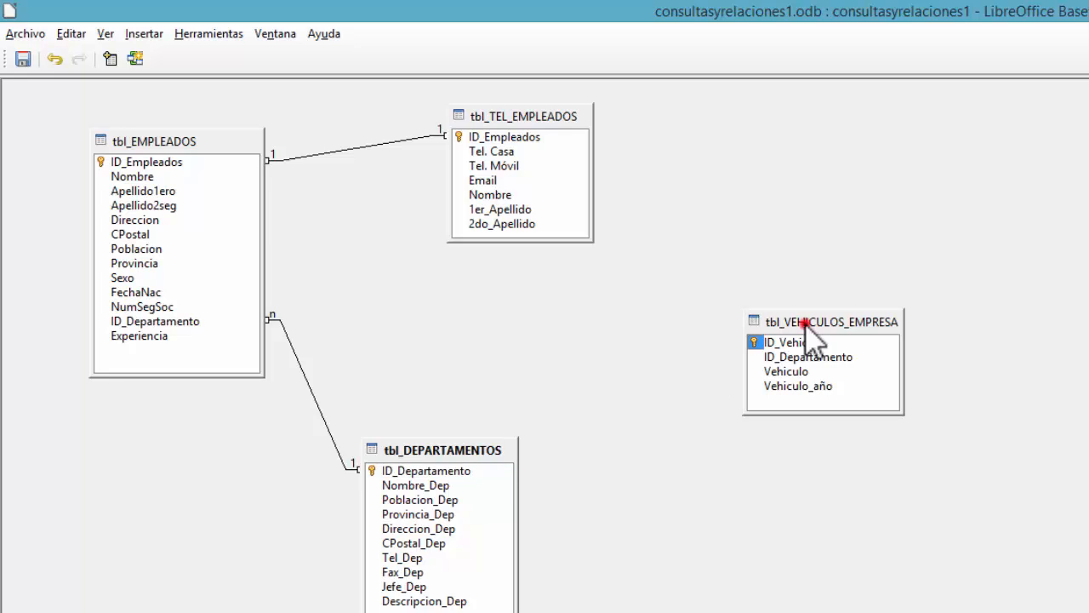
pyautogui.click(903, 415)
pyautogui.moveTo(902, 414); pyautogui.dragTo(914, 429)
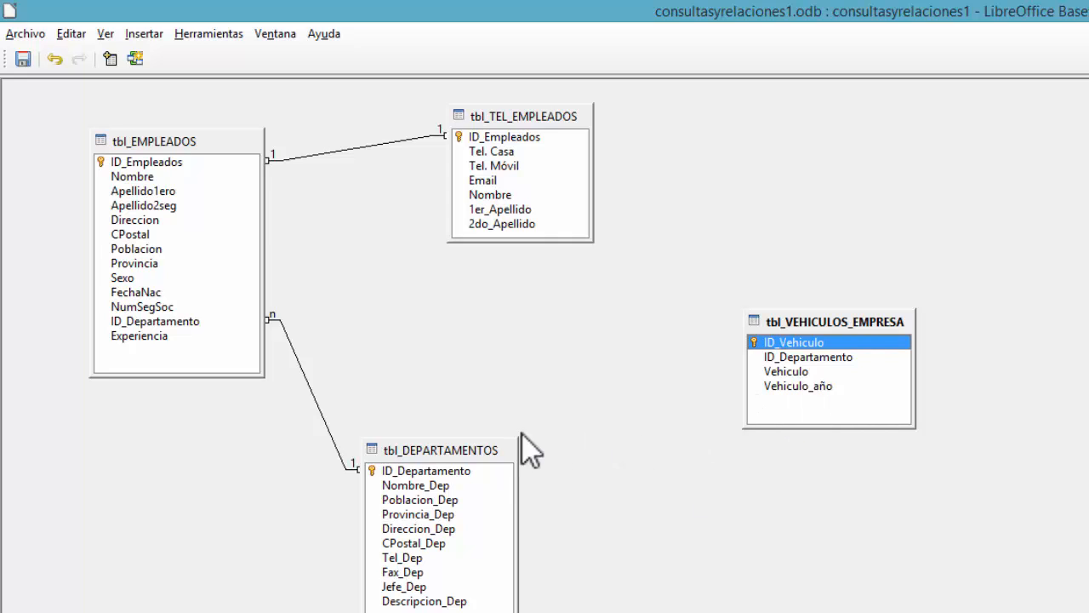
# Step: Examine the ID_Departamento fields of the employees, departments and company vehicles tables to identify which fields relate
pyautogui.click(474, 468)
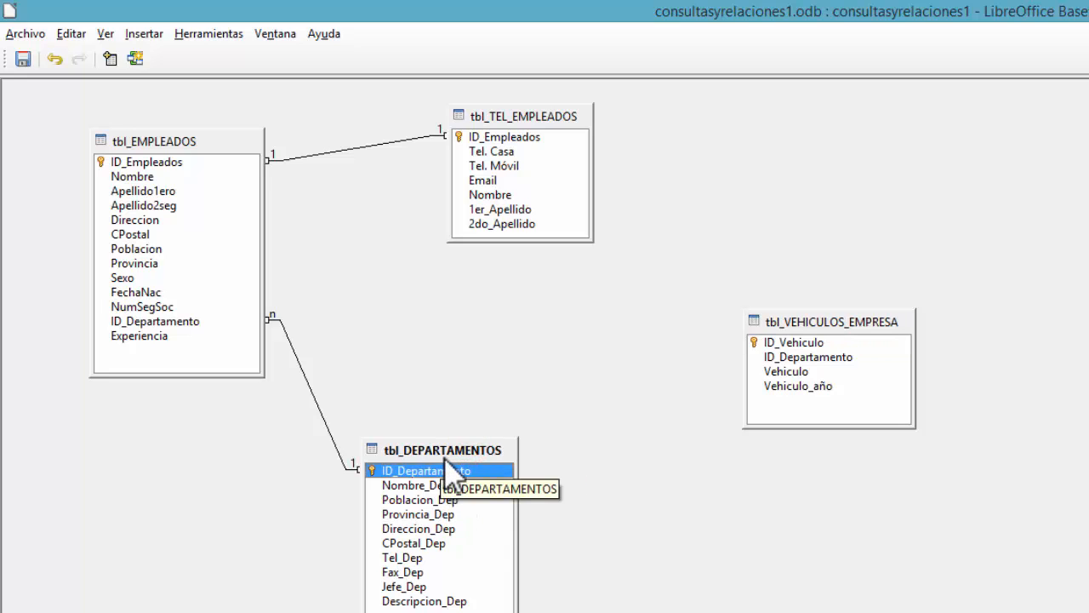
pyautogui.click(847, 323)
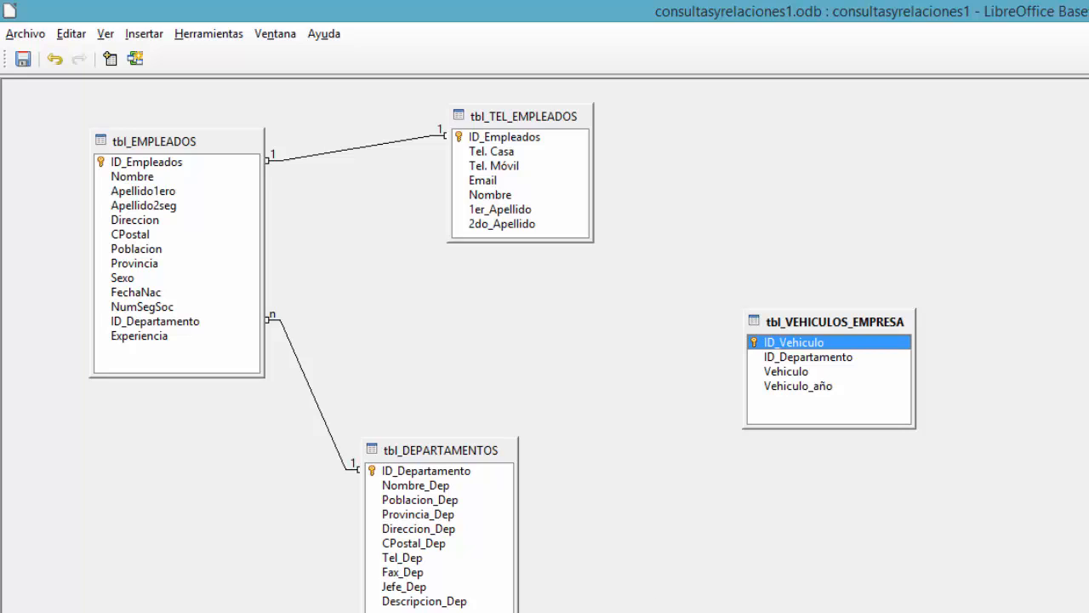
pyautogui.click(414, 484)
pyautogui.click(404, 471)
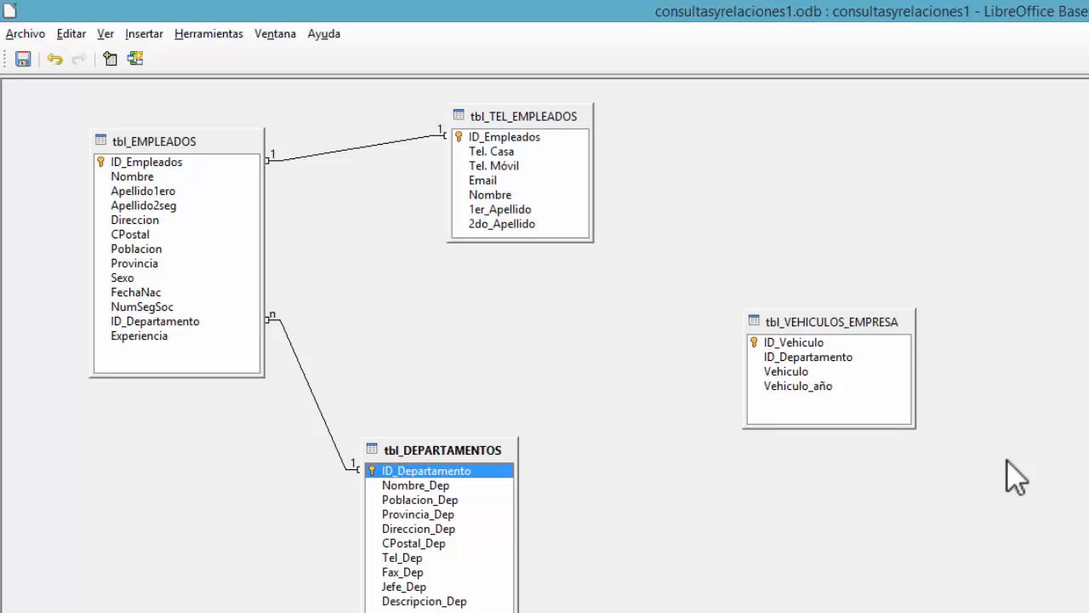
pyautogui.click(808, 361)
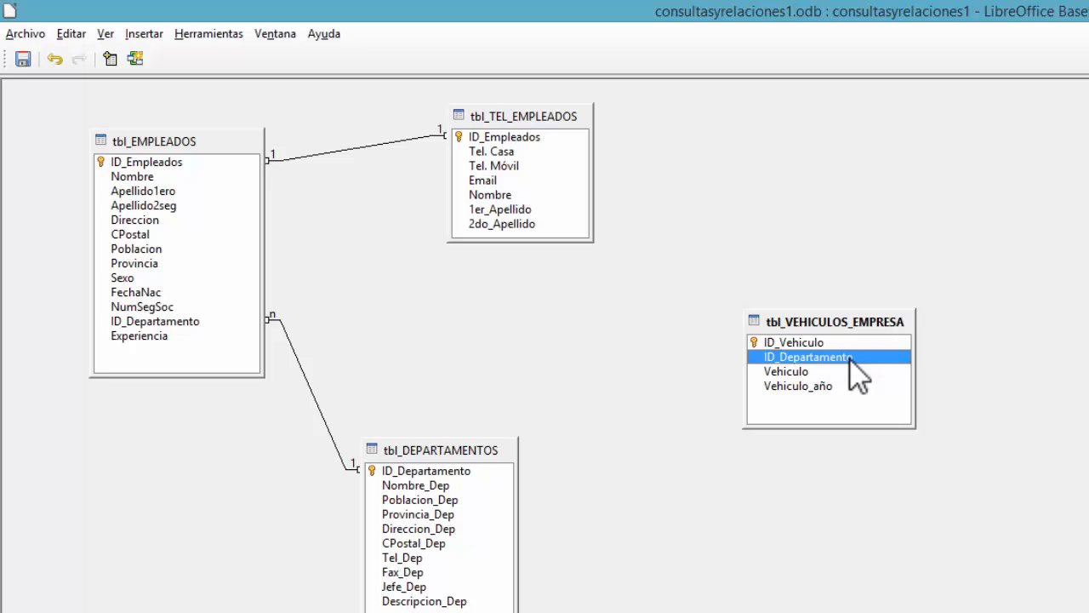
pyautogui.click(409, 473)
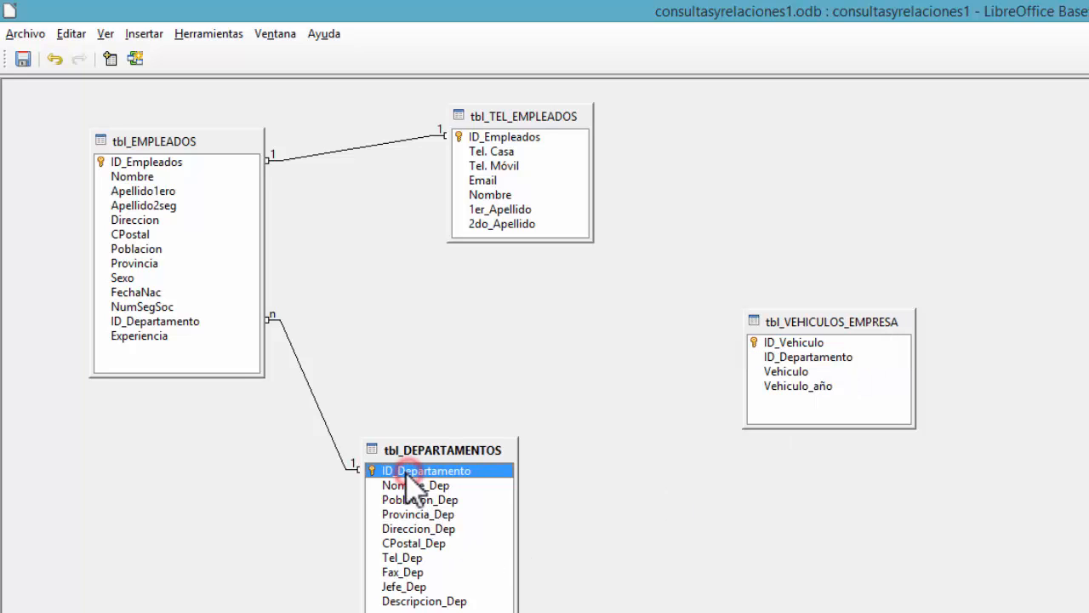
pyautogui.click(152, 321)
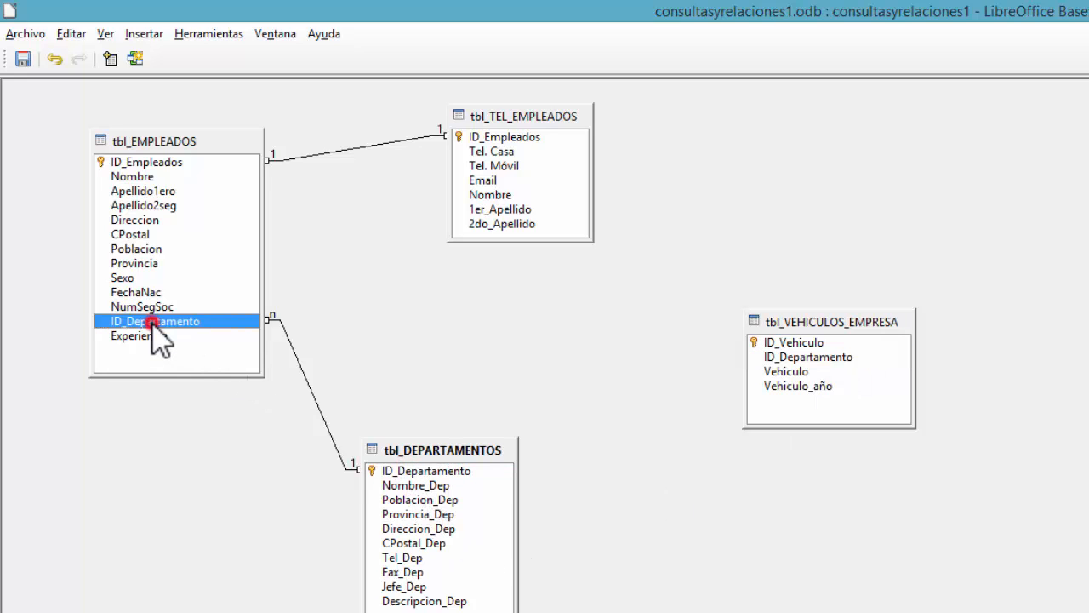
pyautogui.click(397, 469)
pyautogui.click(434, 450)
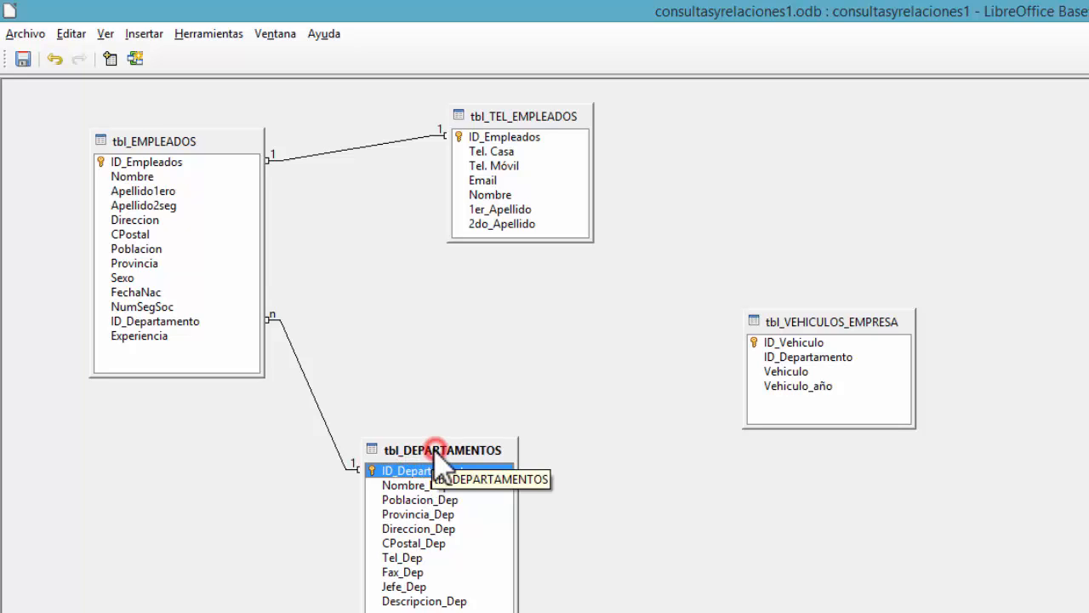
pyautogui.click(164, 139)
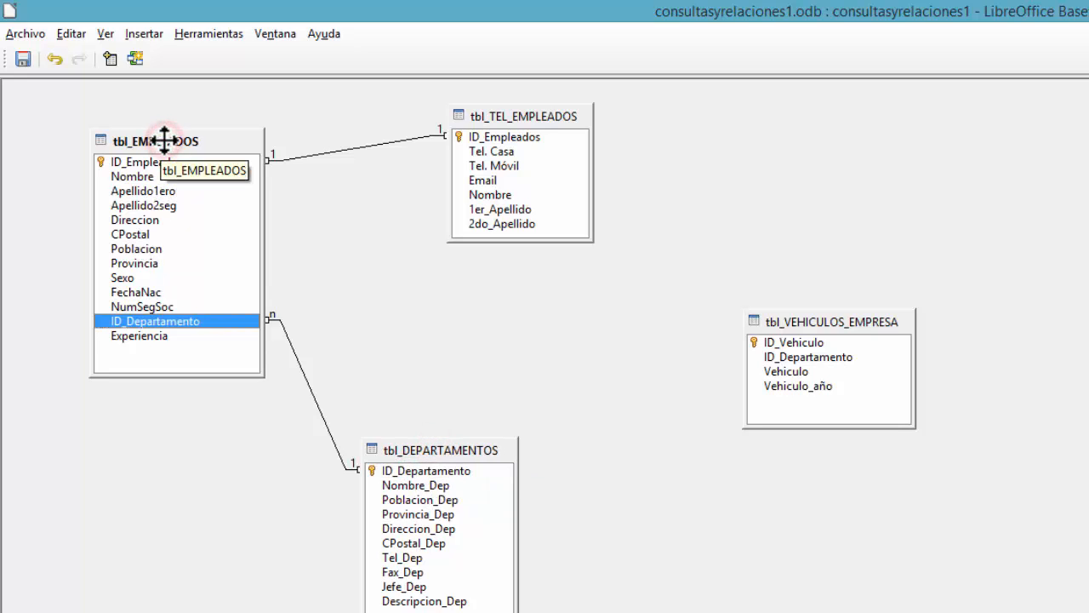
pyautogui.click(385, 449)
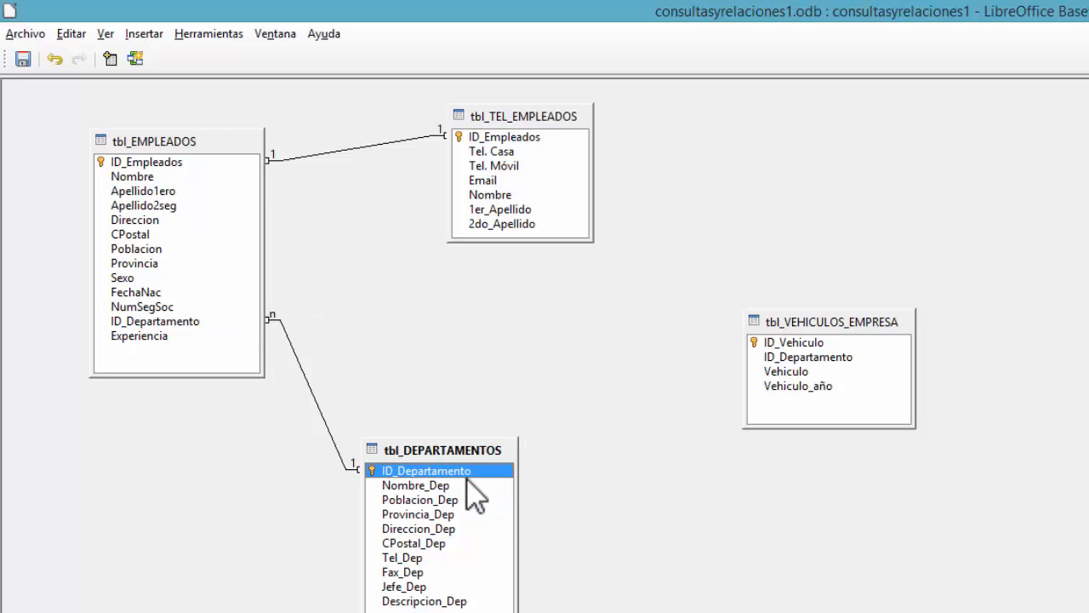
pyautogui.click(792, 357)
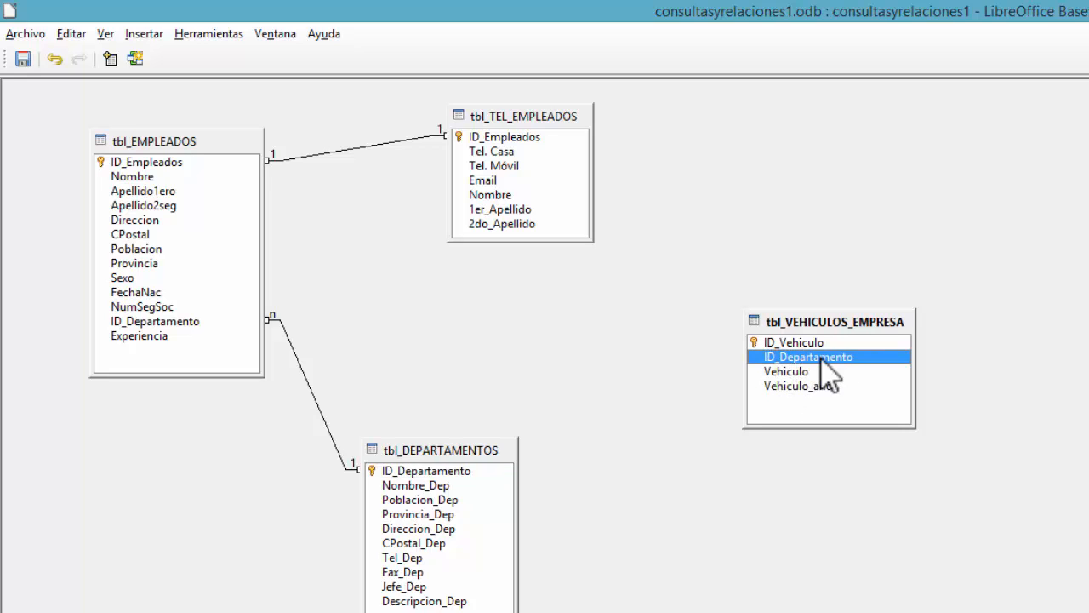
pyautogui.click(446, 449)
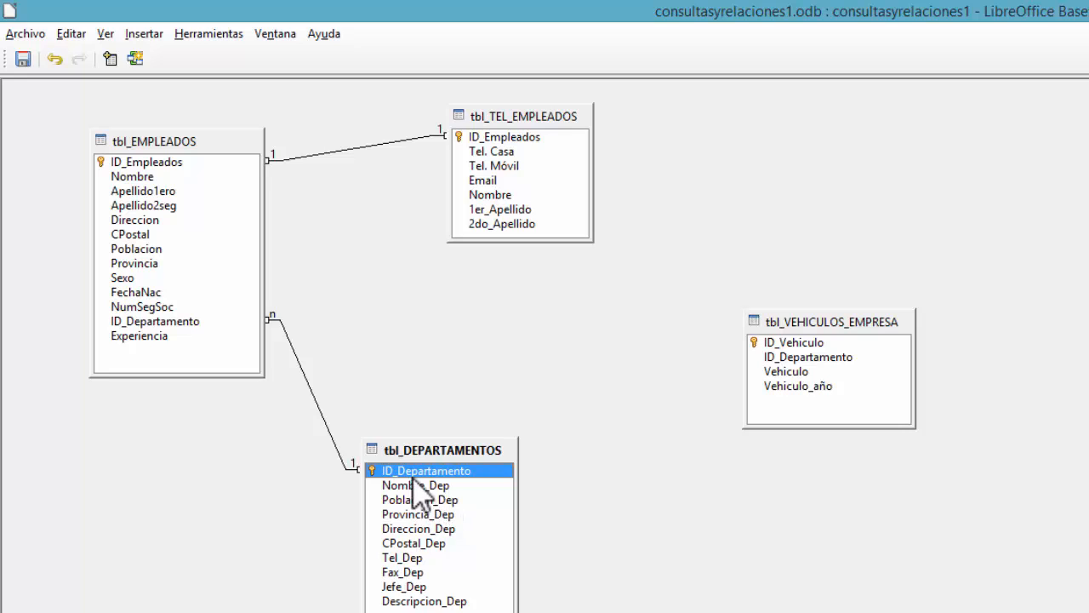
pyautogui.moveTo(426, 484); pyautogui.dragTo(466, 473)
pyautogui.moveTo(523, 479); pyautogui.dragTo(448, 476)
pyautogui.click(526, 465)
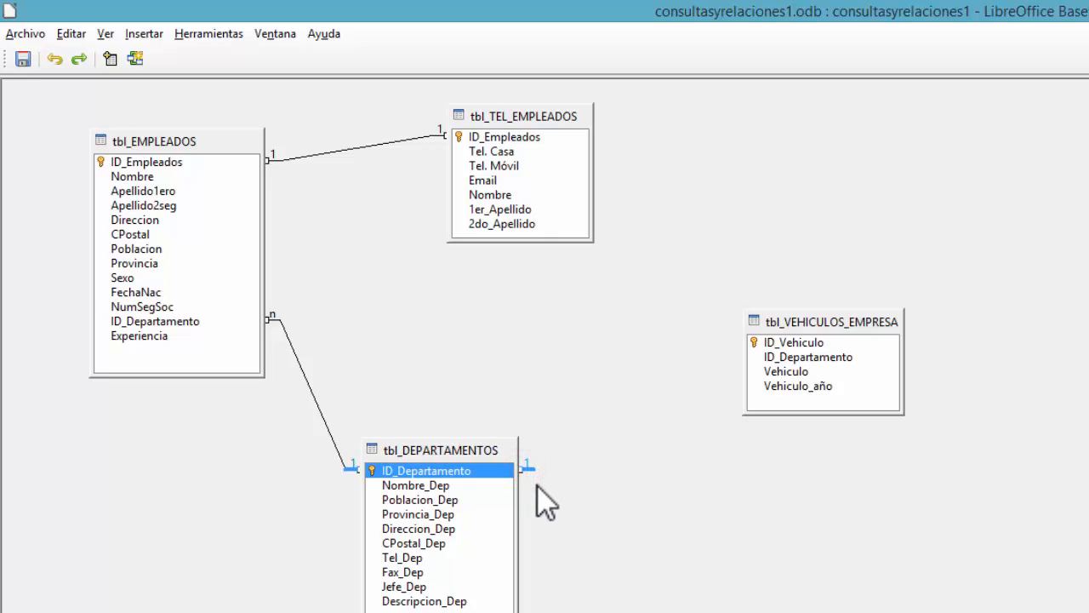
pyautogui.click(537, 484)
# Step: Relate ID_Departamento in tbl_DEPARTAMENTOS to ID_Departamento in tbl_VEHICULOS_EMPRESA
pyautogui.click(418, 472)
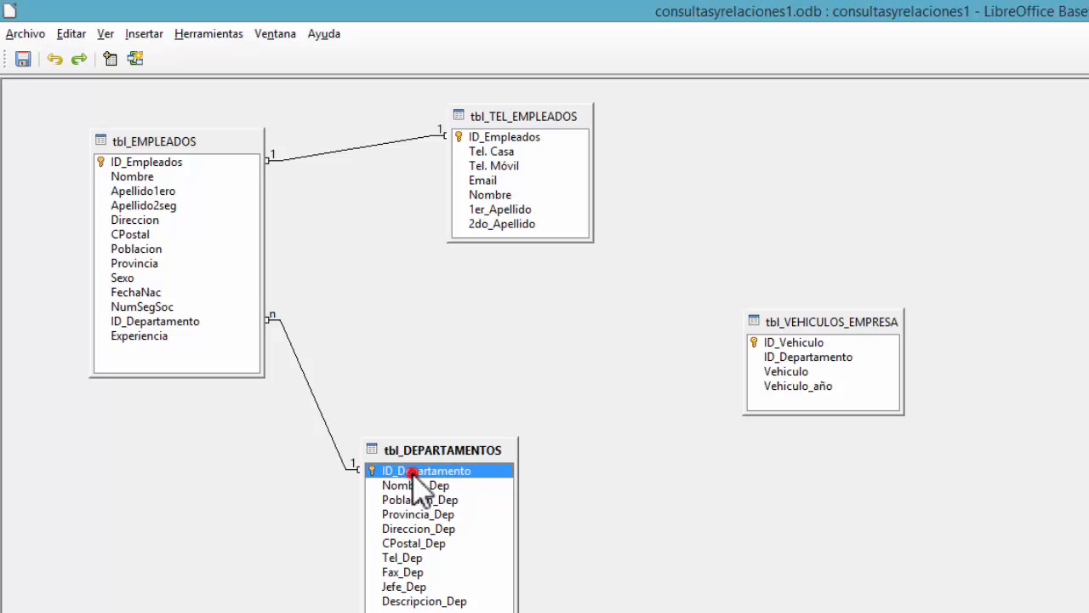
pyautogui.moveTo(412, 473); pyautogui.dragTo(804, 357)
pyautogui.click(415, 470)
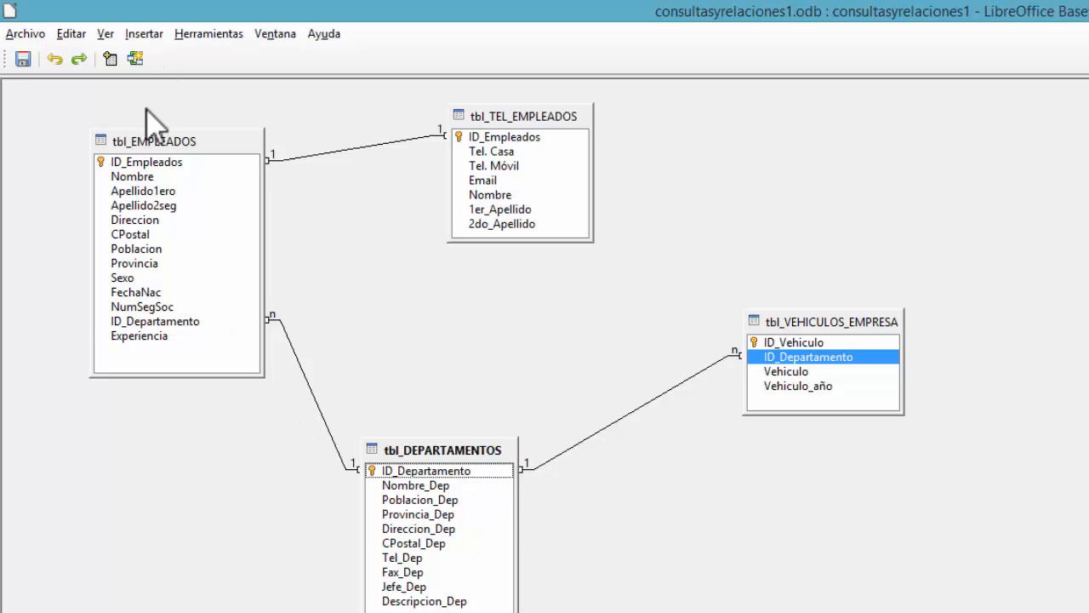
# Step: Move the tbl_EMPLEADOS box lower in the diagram and enlarge the tbl_VEHICULOS_EMPRESA box to fit its full name
pyautogui.moveTo(142, 140); pyautogui.dragTo(118, 242)
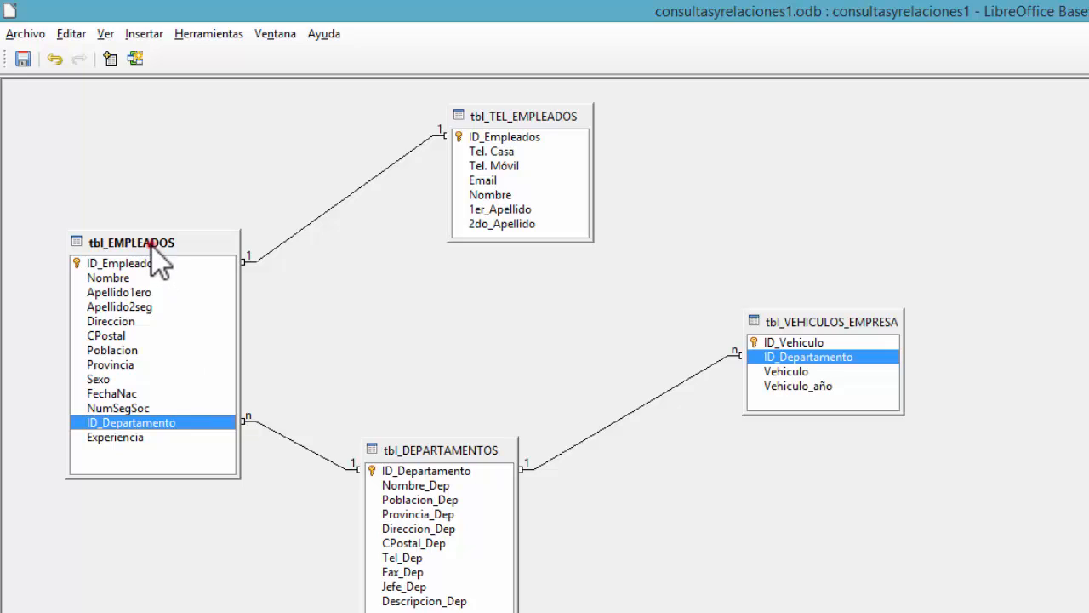
pyautogui.click(796, 326)
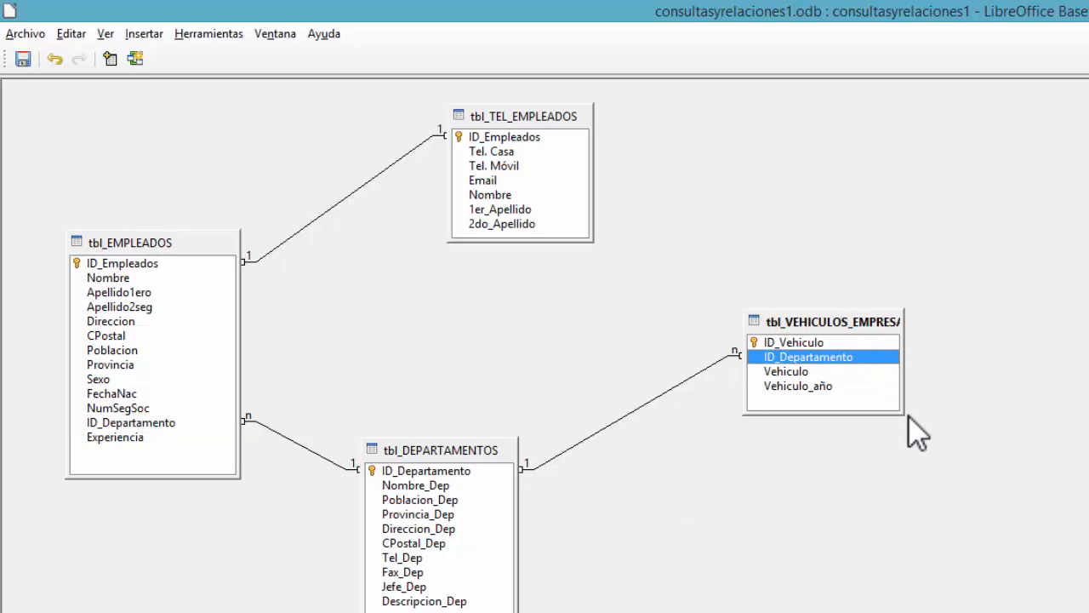
pyautogui.moveTo(902, 413); pyautogui.dragTo(920, 425)
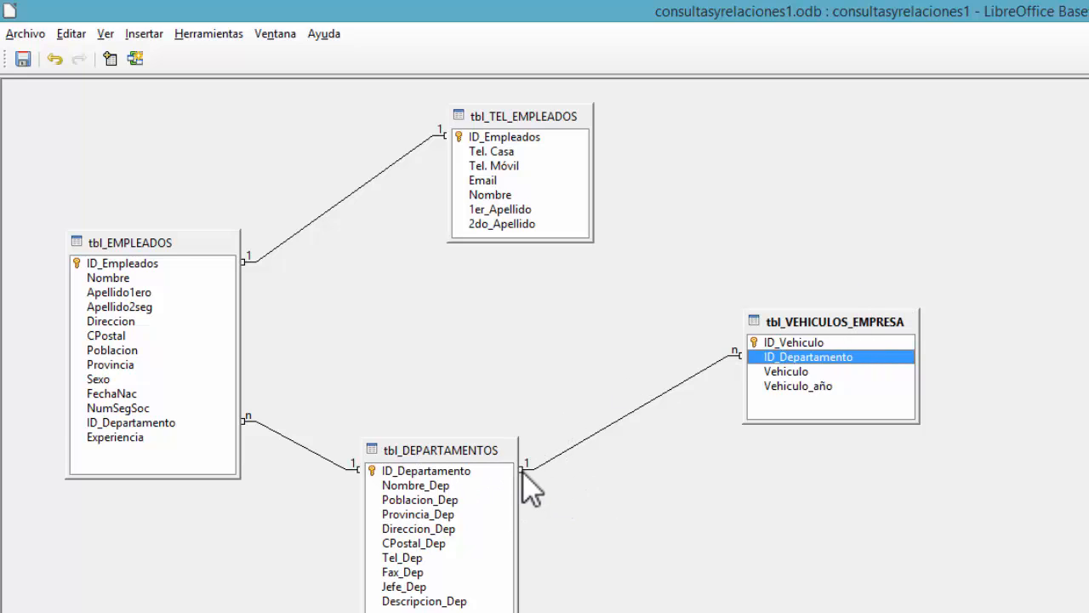
# Step: Edit the relation between tbl_DEPARTAMENTOS and tbl_VEHICULOS_EMPRESA to use Actualización en cascada and Eliminar en cascada
pyautogui.rightClick(637, 407)
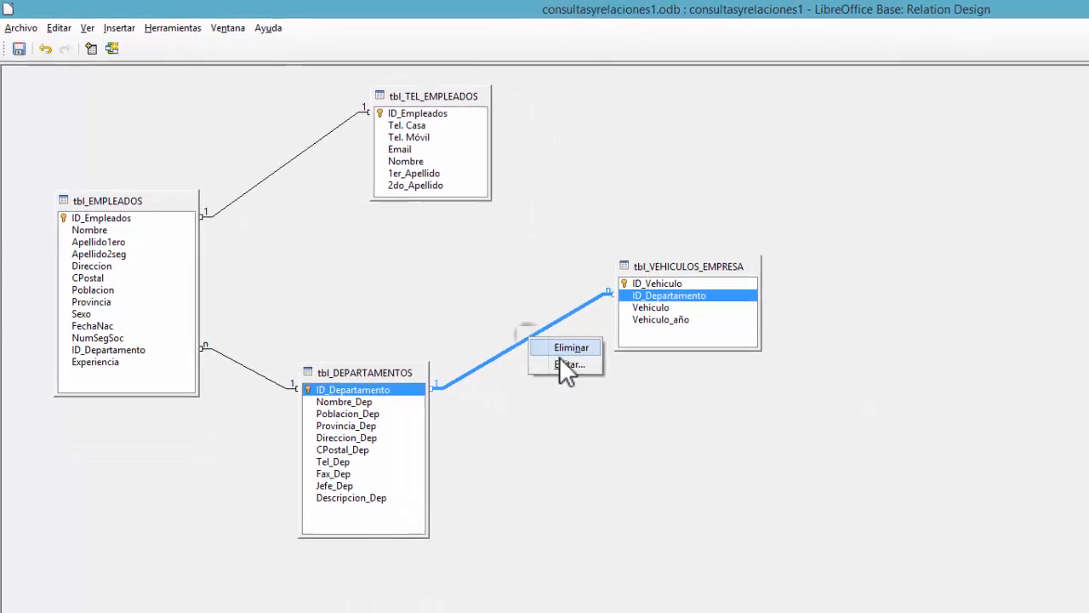
pyautogui.click(560, 364)
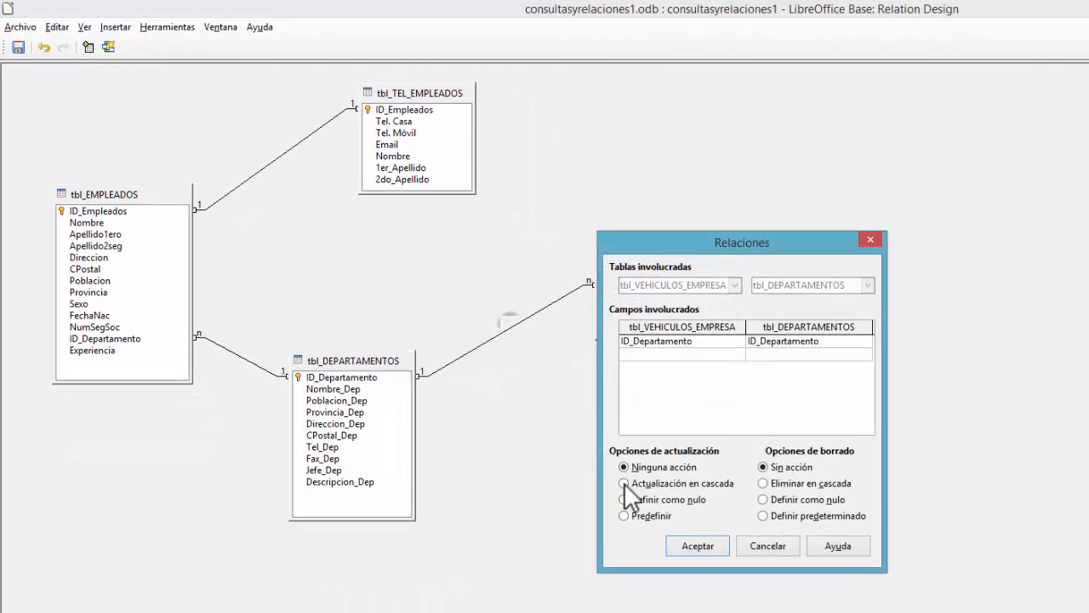
pyautogui.click(646, 499)
pyautogui.click(794, 481)
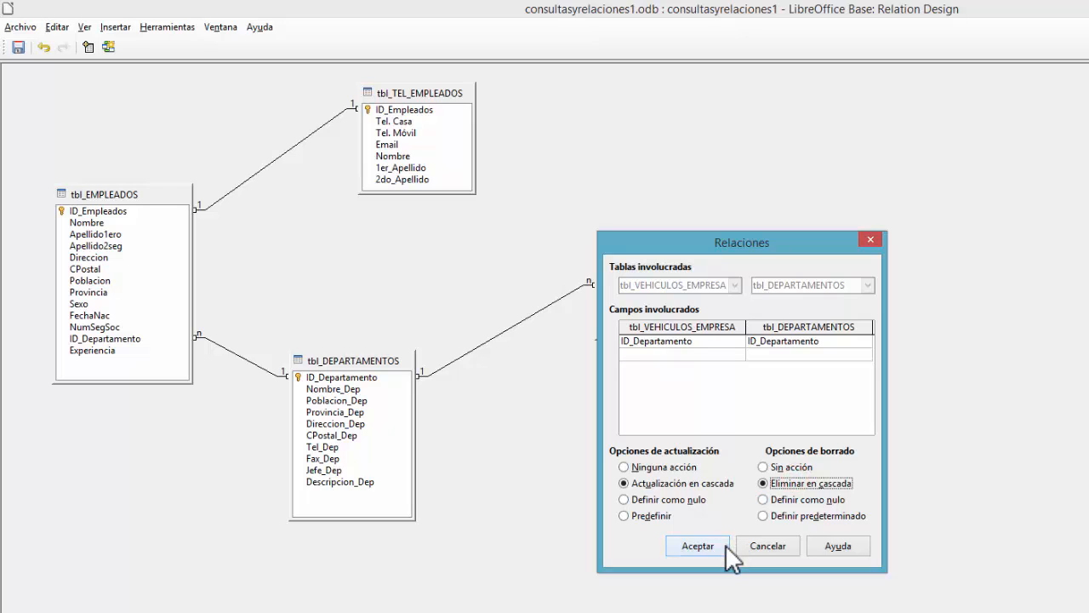
pyautogui.click(725, 544)
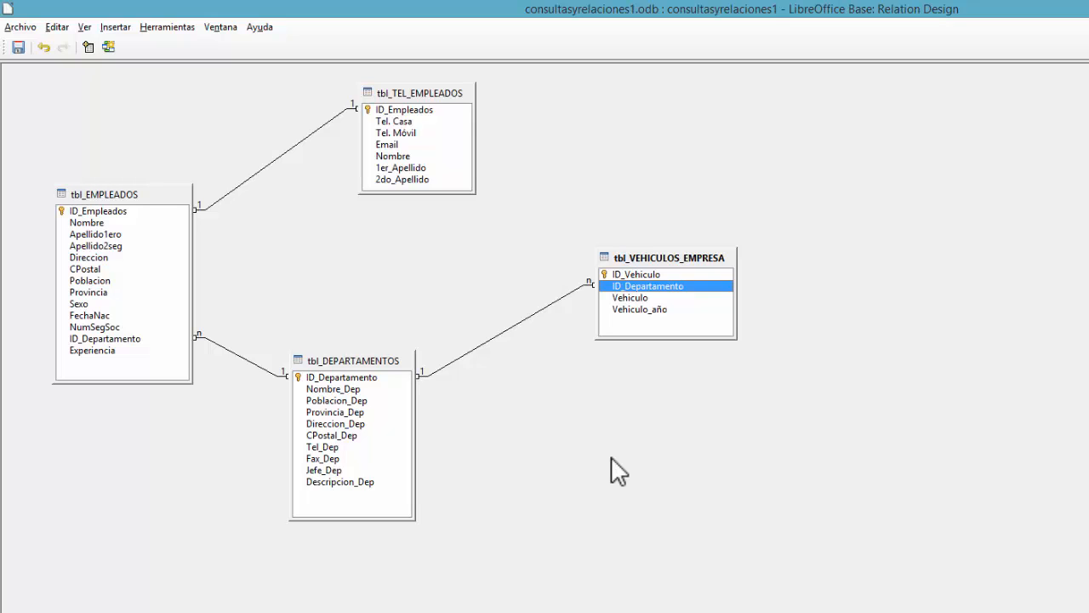
# Step: Examine the relation between tbl_EMPLEADOS and tbl_TEL_EMPLEADOS through their ID_Empleados key fields
pyautogui.click(102, 203)
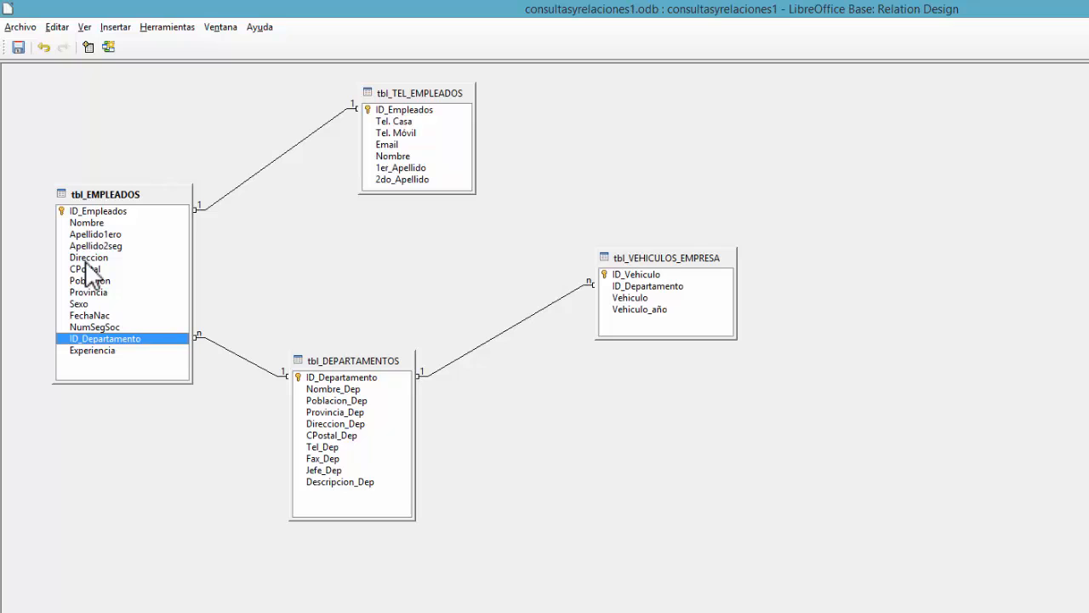
pyautogui.click(94, 211)
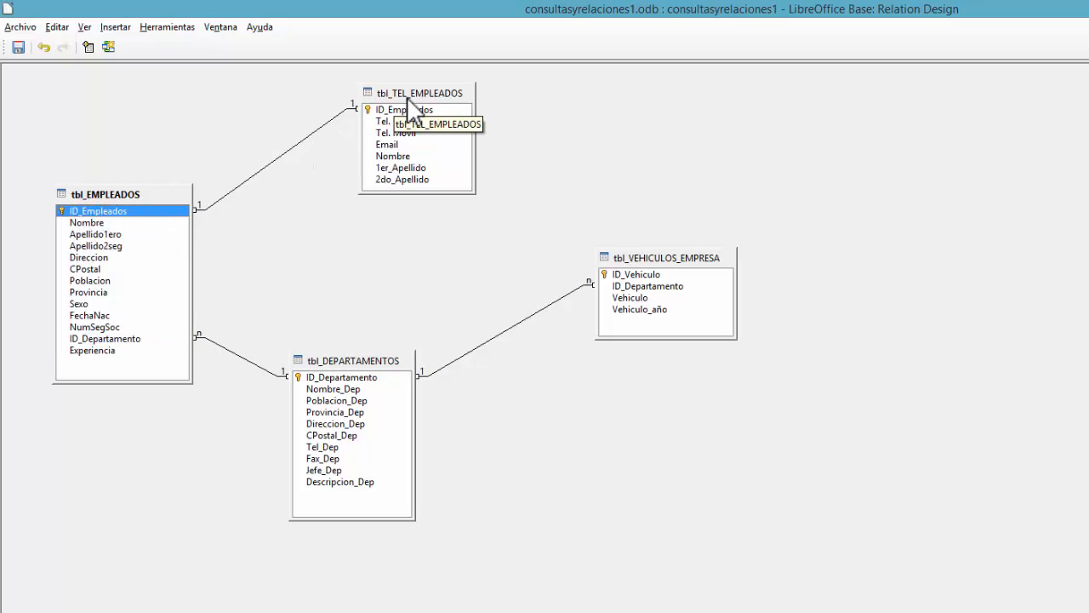
pyautogui.click(129, 192)
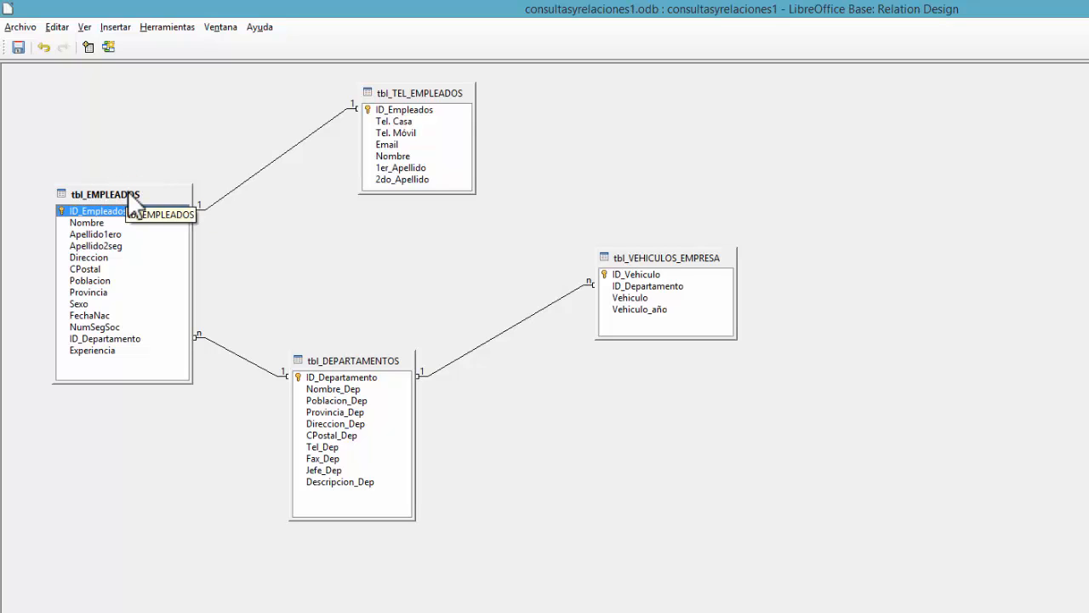
pyautogui.click(414, 92)
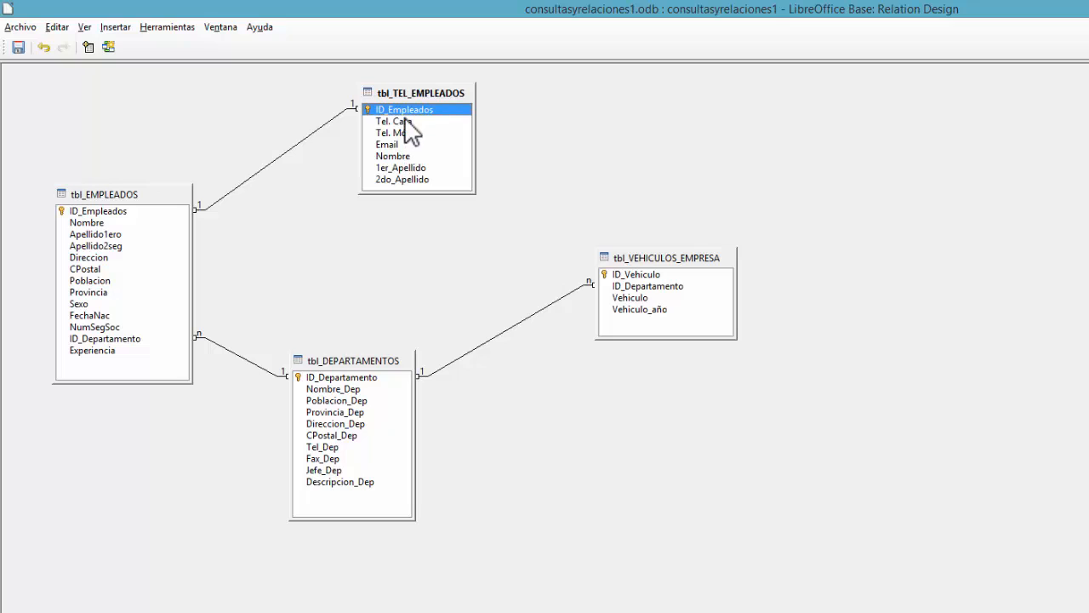
pyautogui.click(76, 212)
pyautogui.click(425, 111)
pyautogui.click(75, 213)
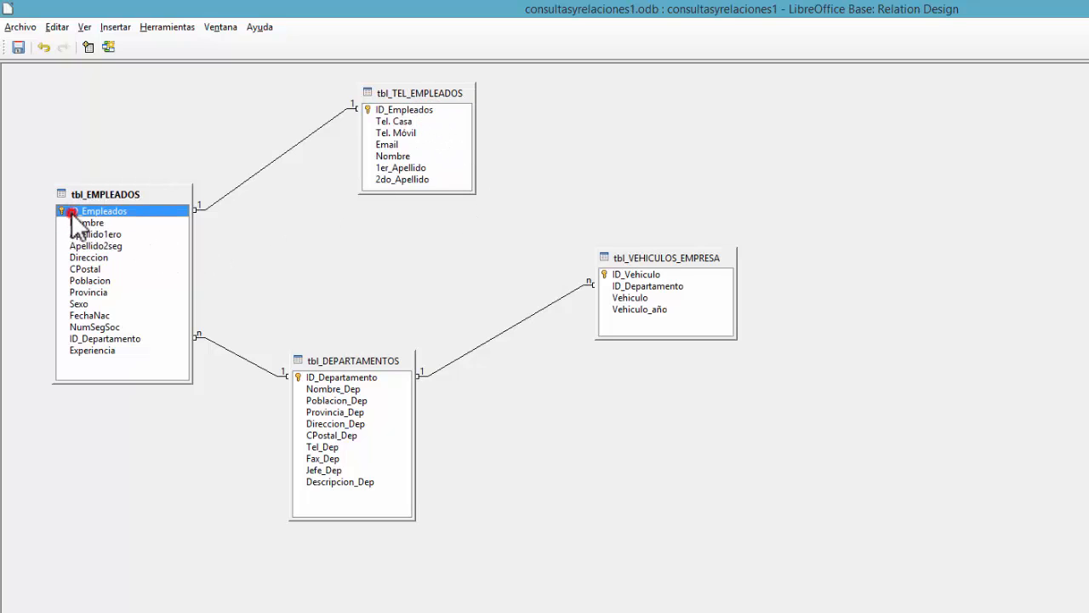
pyautogui.click(375, 112)
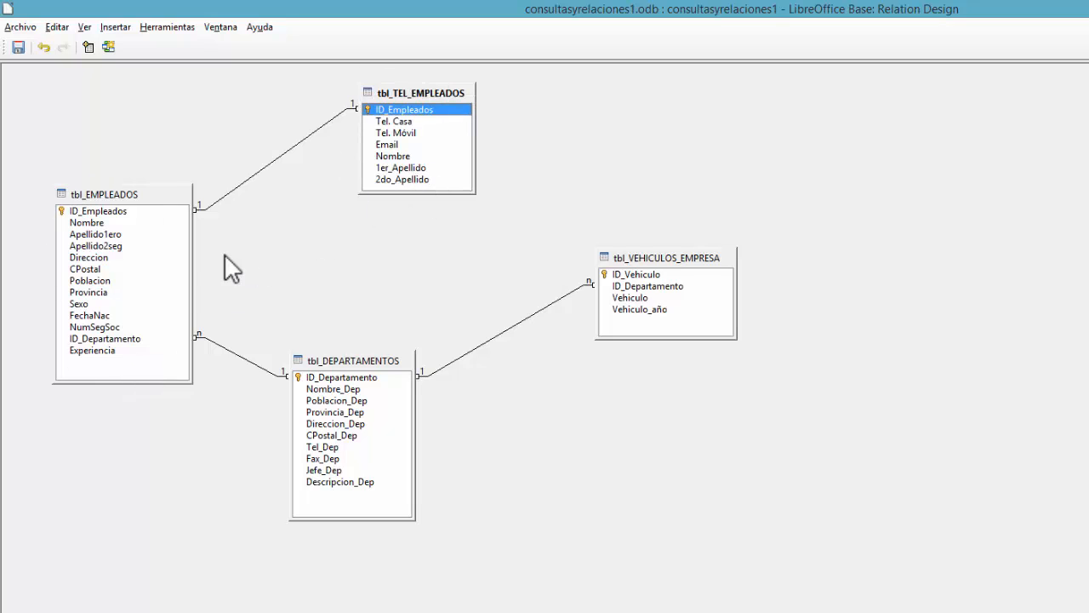
pyautogui.click(107, 215)
pyautogui.click(416, 110)
pyautogui.click(85, 213)
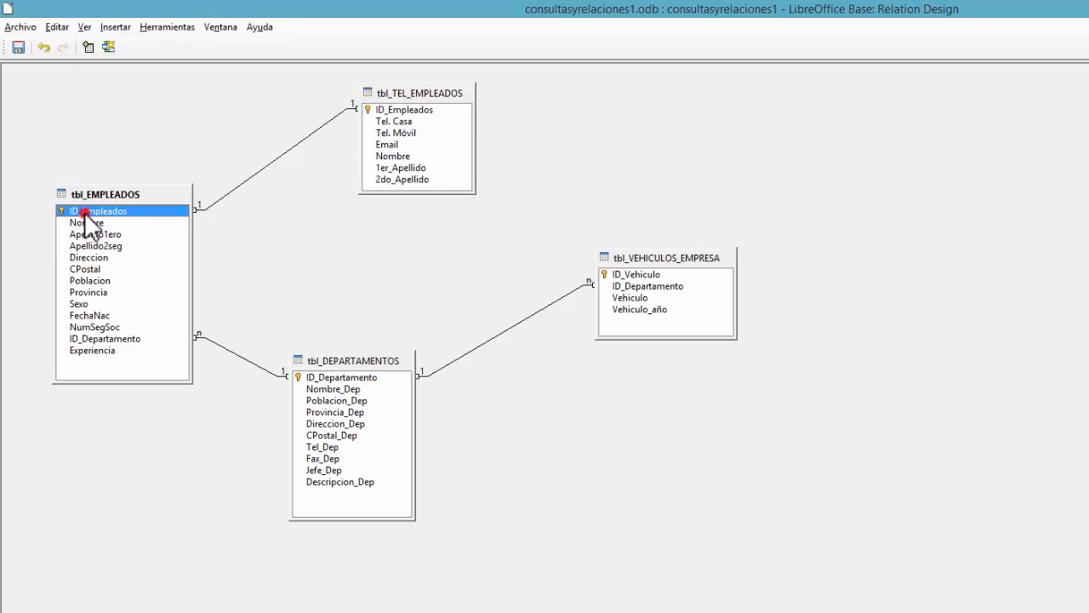
pyautogui.click(389, 108)
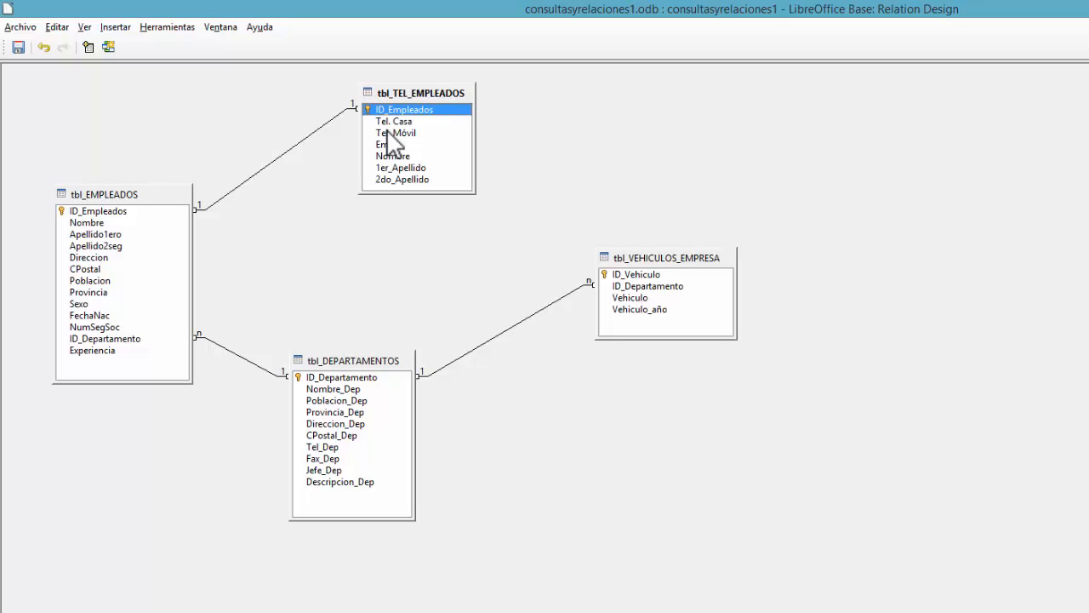
# Step: Review the ID_Departamento relations that connect tbl_DEPARTAMENTOS with tbl_VEHICULOS_EMPRESA and tbl_EMPLEADOS
pyautogui.moveTo(387, 379); pyautogui.dragTo(643, 255)
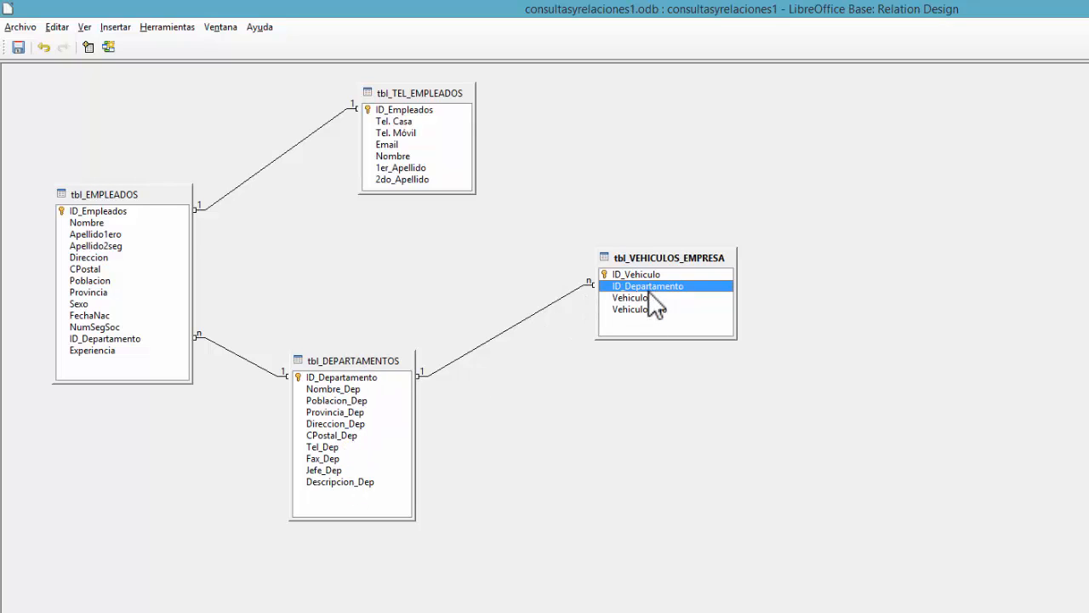
pyautogui.click(121, 195)
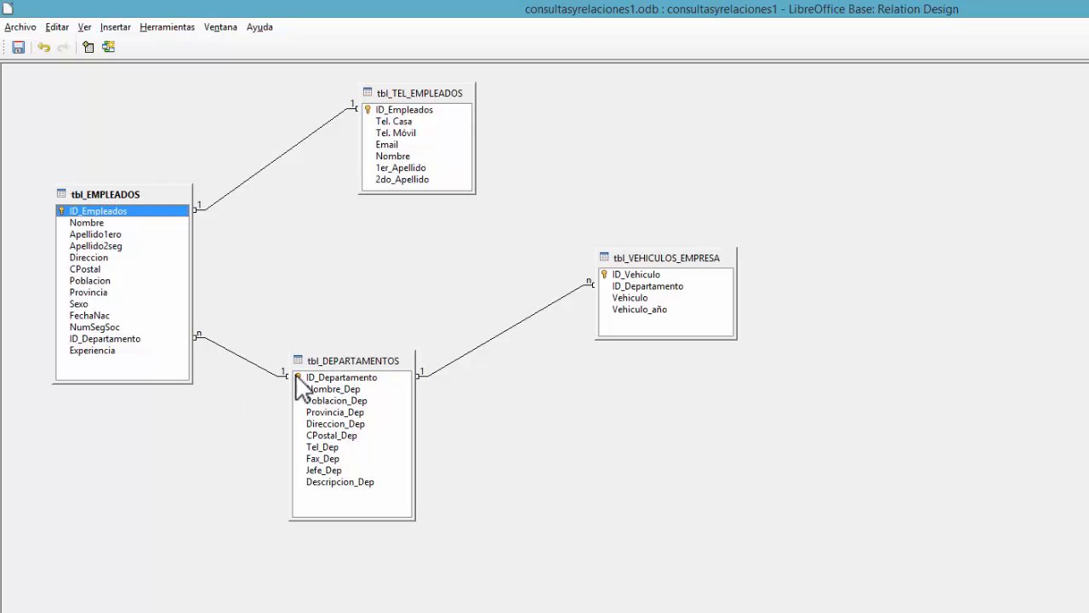
pyautogui.click(102, 339)
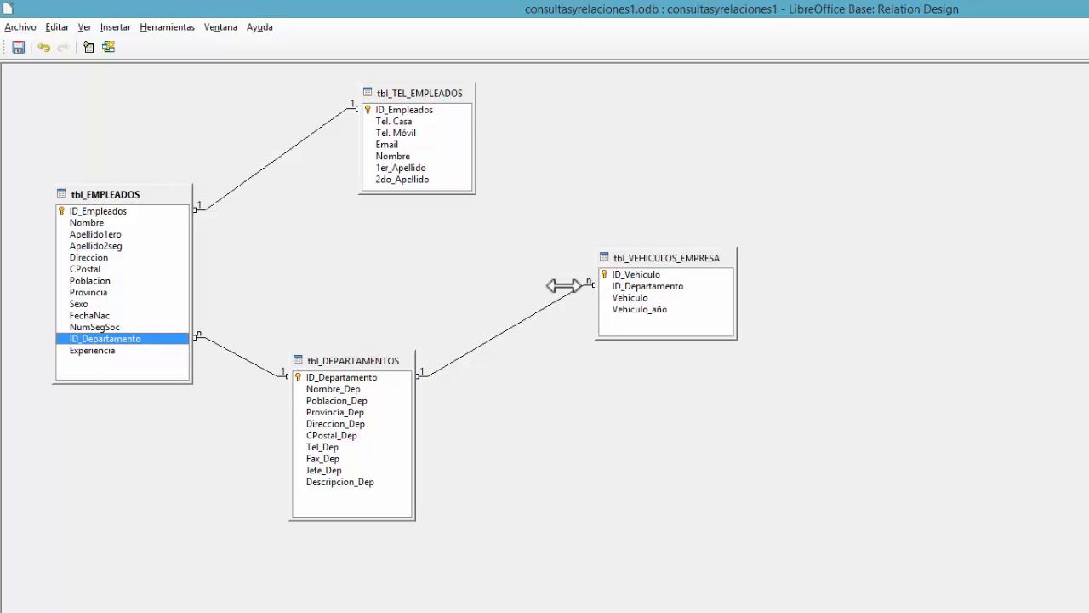
pyautogui.click(345, 379)
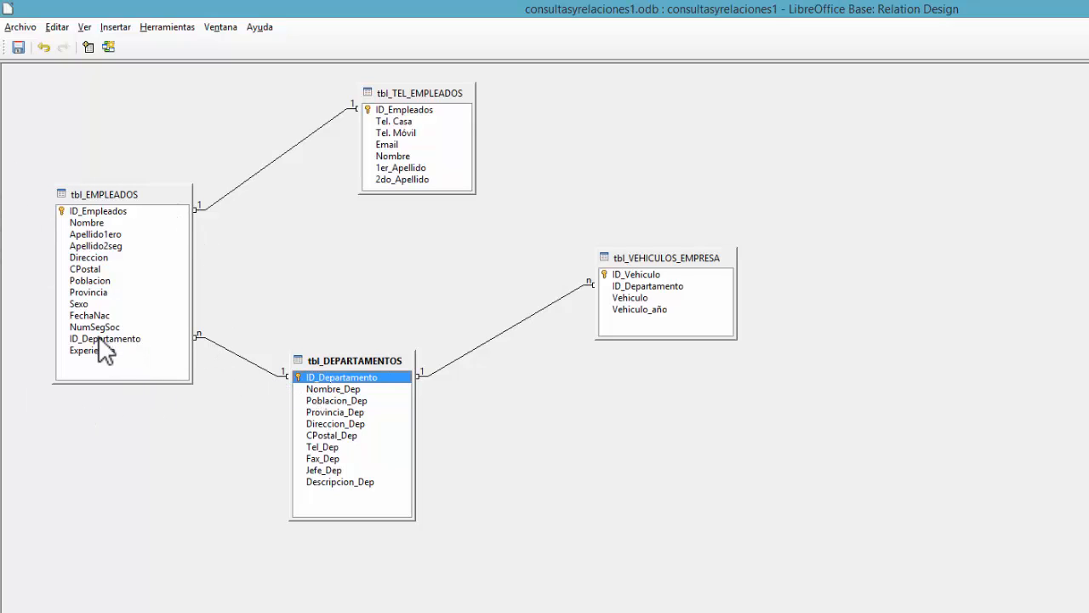
# Step: Compare the ID_Departamento field in tbl_EMPLEADOS, tbl_DEPARTAMENTOS and tbl_VEHICULOS_EMPRESA to check how the three tables are linked
pyautogui.moveTo(102, 342); pyautogui.dragTo(308, 380)
pyautogui.click(136, 338)
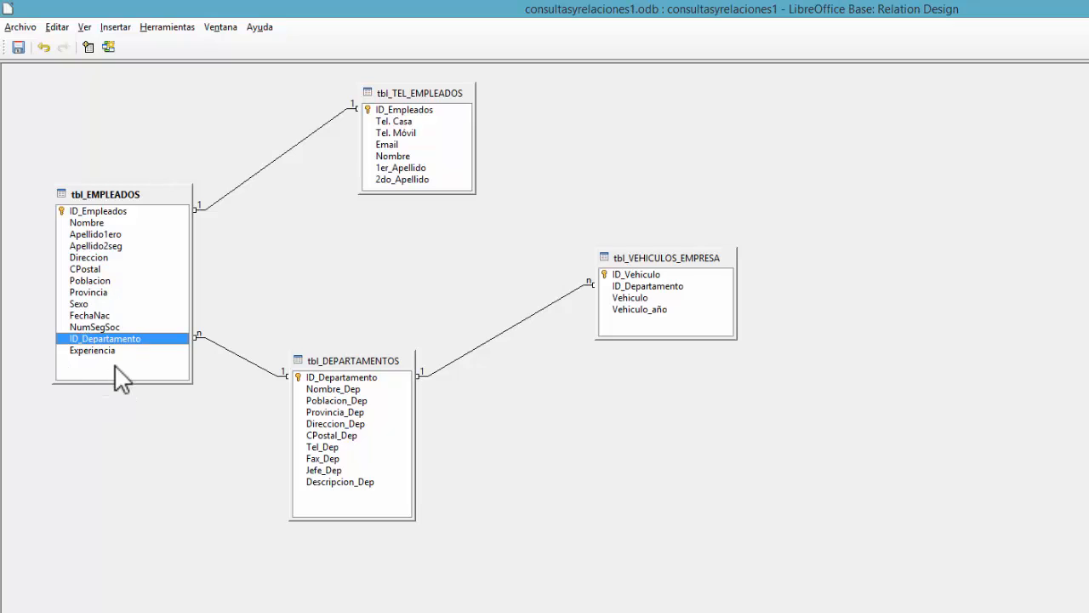
pyautogui.click(319, 377)
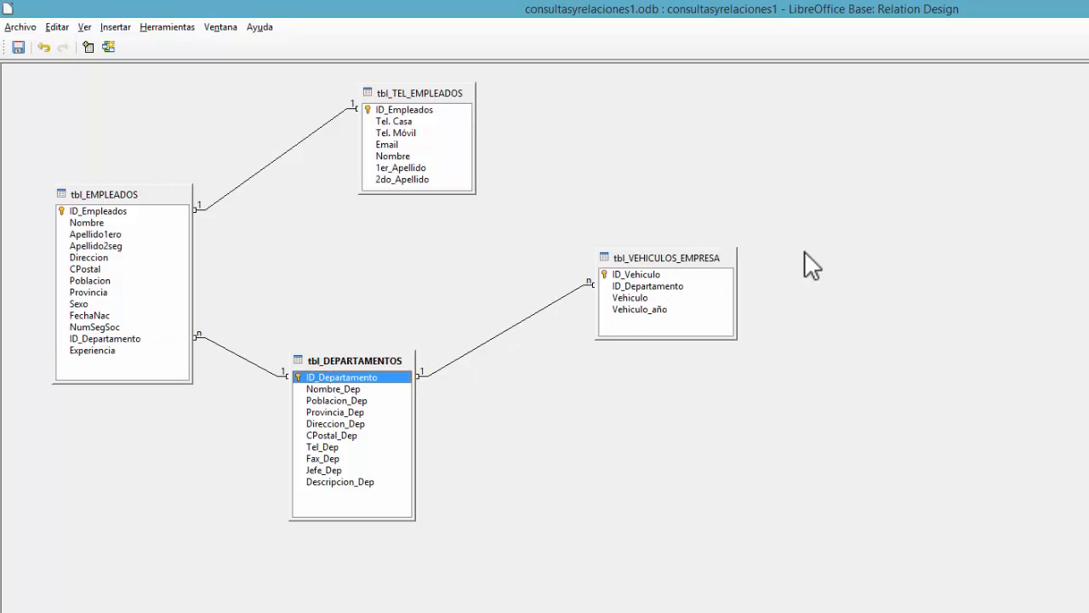
pyautogui.click(663, 287)
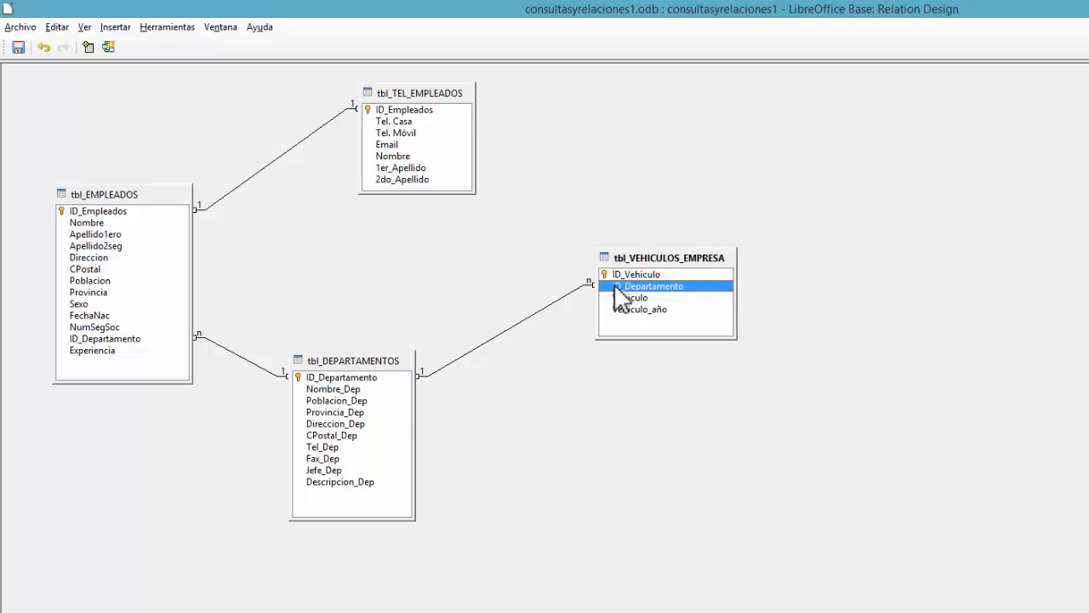
pyautogui.click(347, 361)
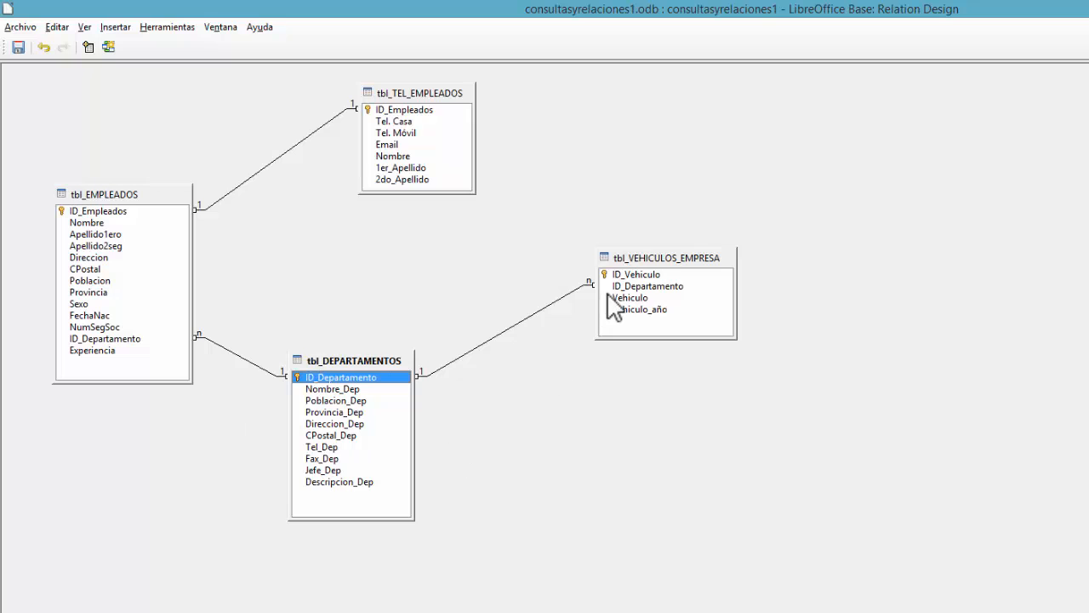
# Step: Save and close the relation design, and start a new query in design mode
pyautogui.click(18, 47)
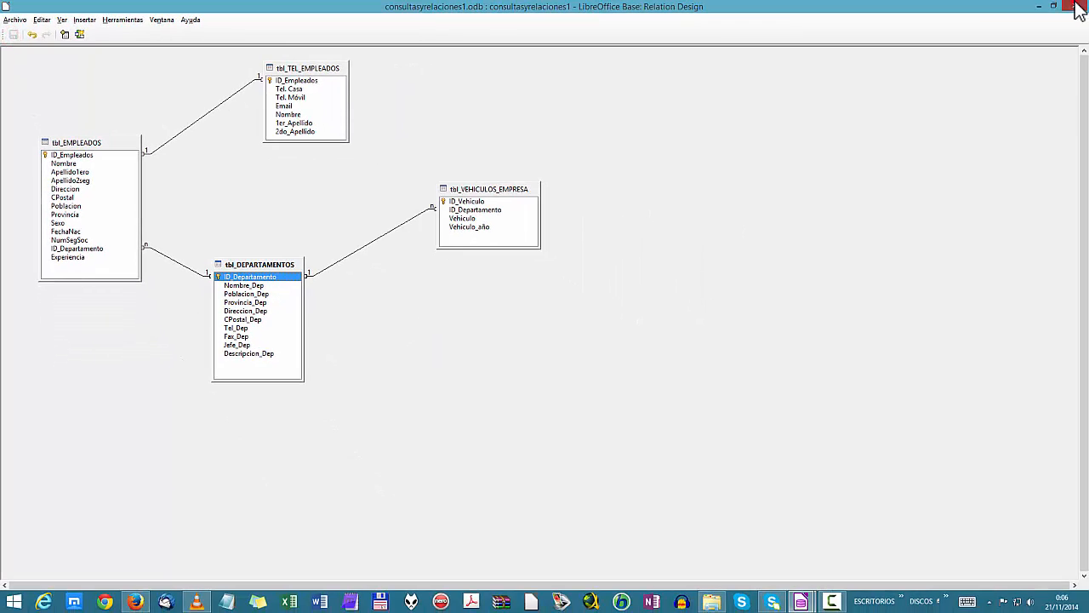
pyautogui.click(1077, 9)
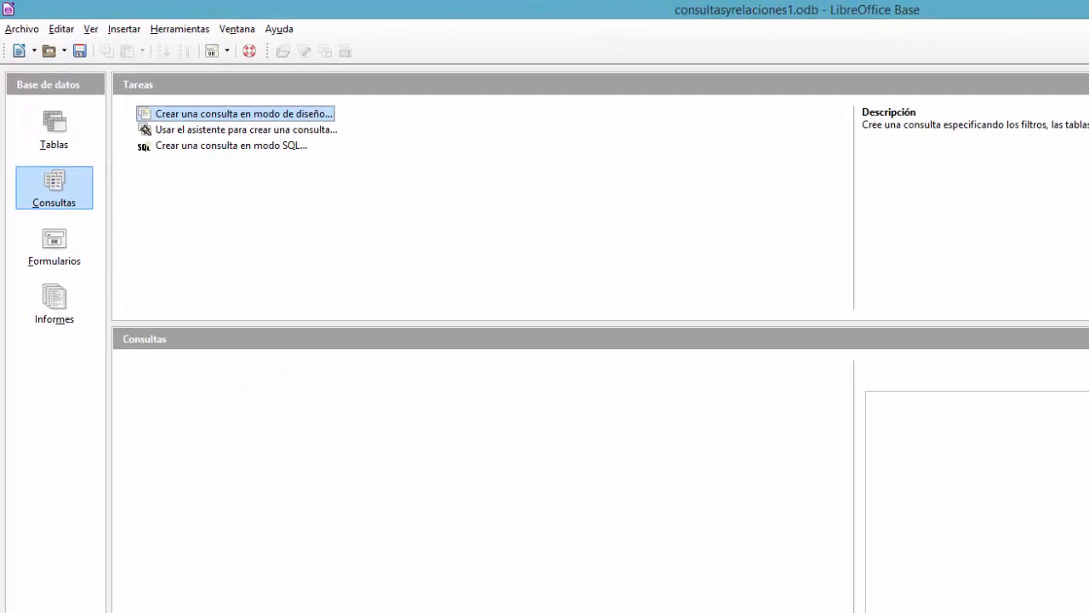
pyautogui.click(275, 114)
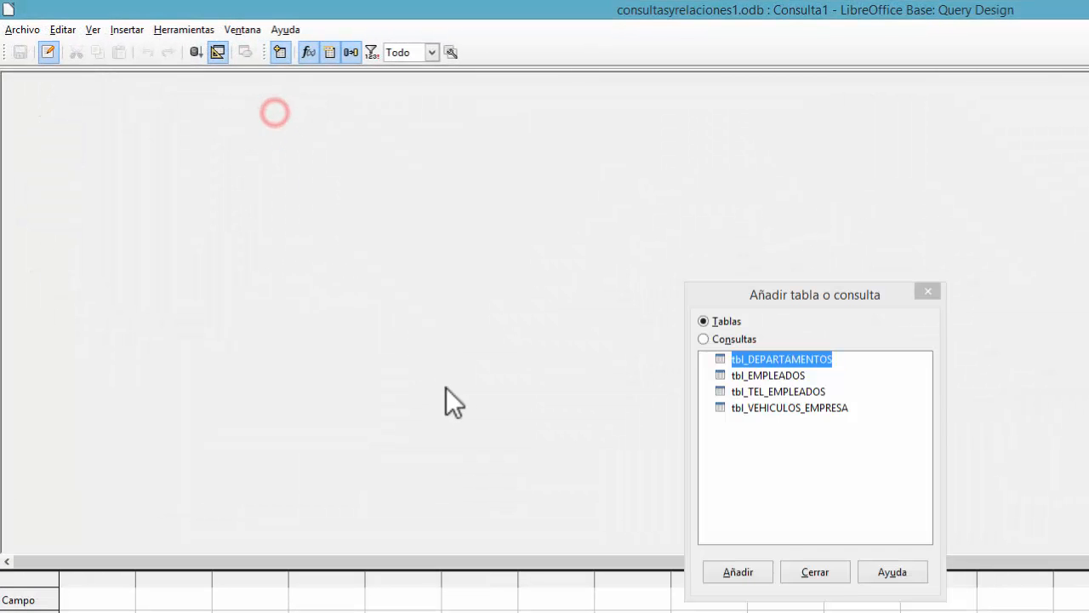
# Step: Add tbl_EMPLEADOS, tbl_TEL_EMPLEADOS, tbl_DEPARTAMENTOS and tbl_VEHICULOS_EMPRESA to the query and finish adding tables
pyautogui.doubleClick(793, 375)
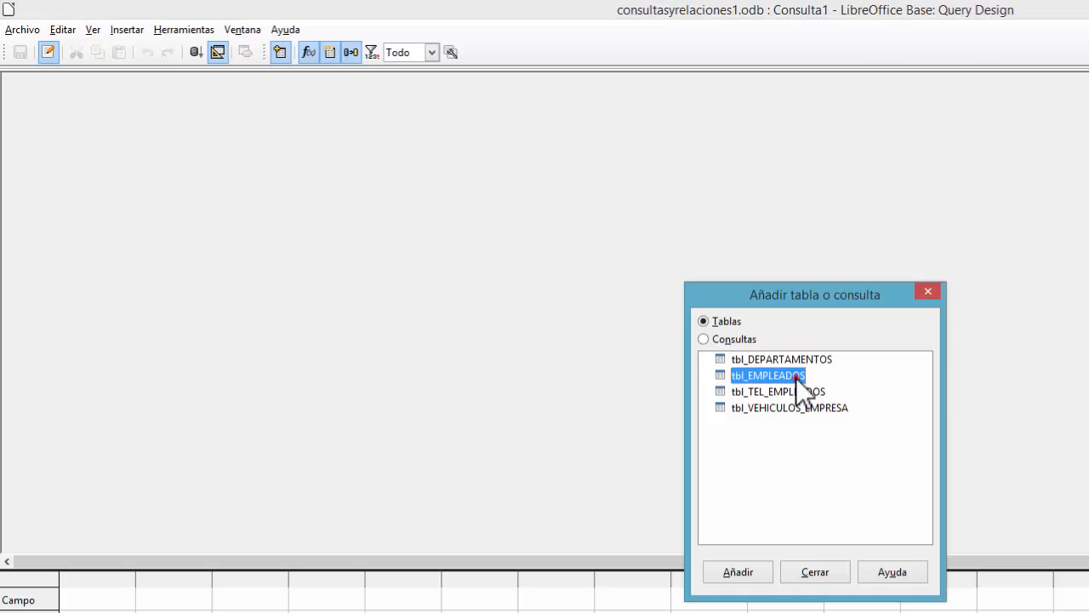
pyautogui.doubleClick(800, 395)
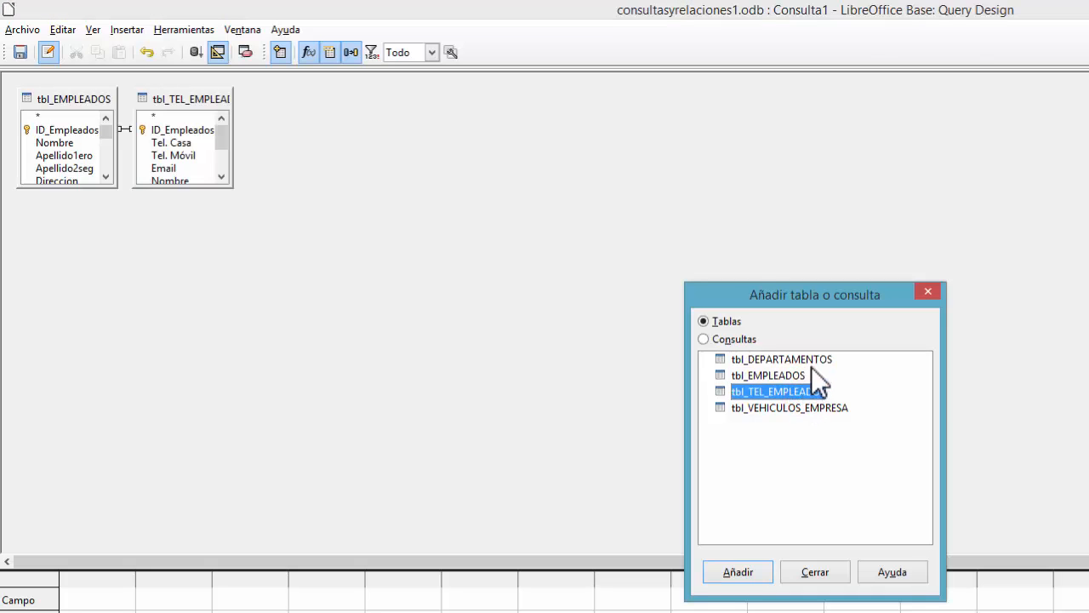
pyautogui.doubleClick(811, 360)
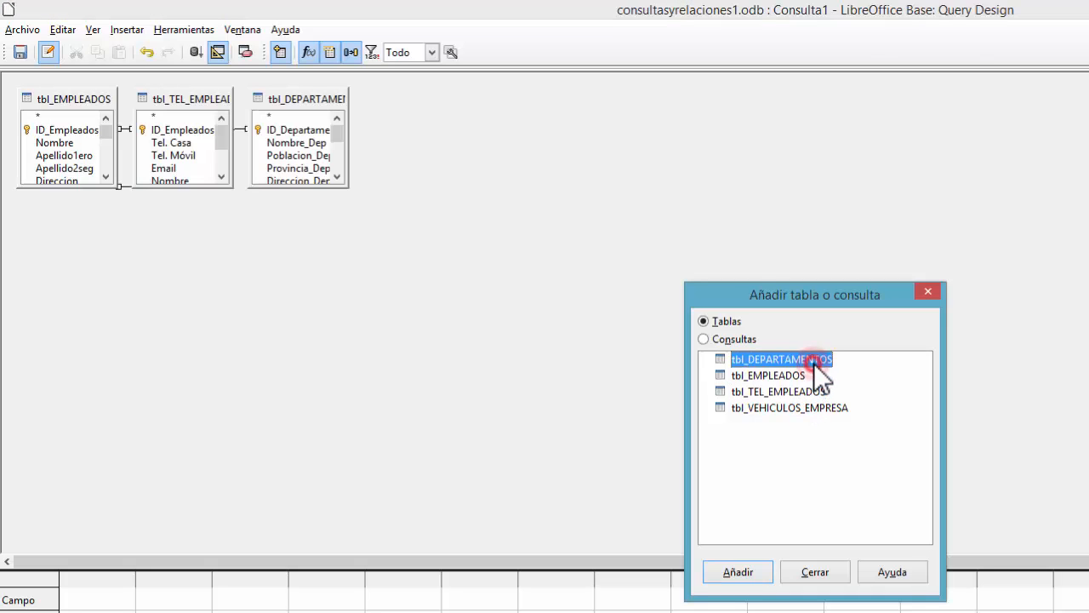
pyautogui.doubleClick(814, 407)
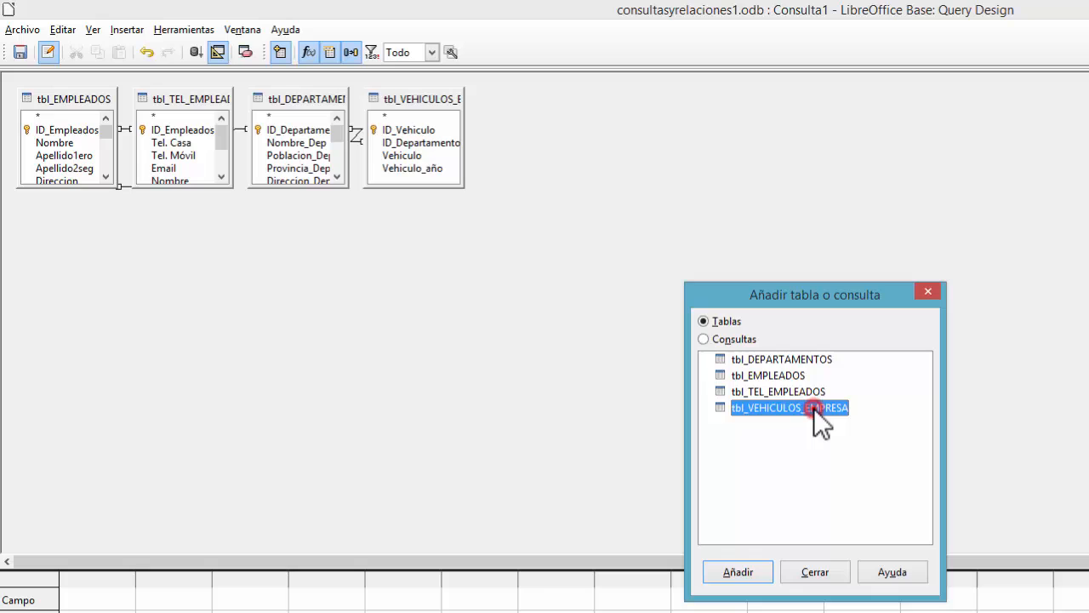
pyautogui.click(929, 293)
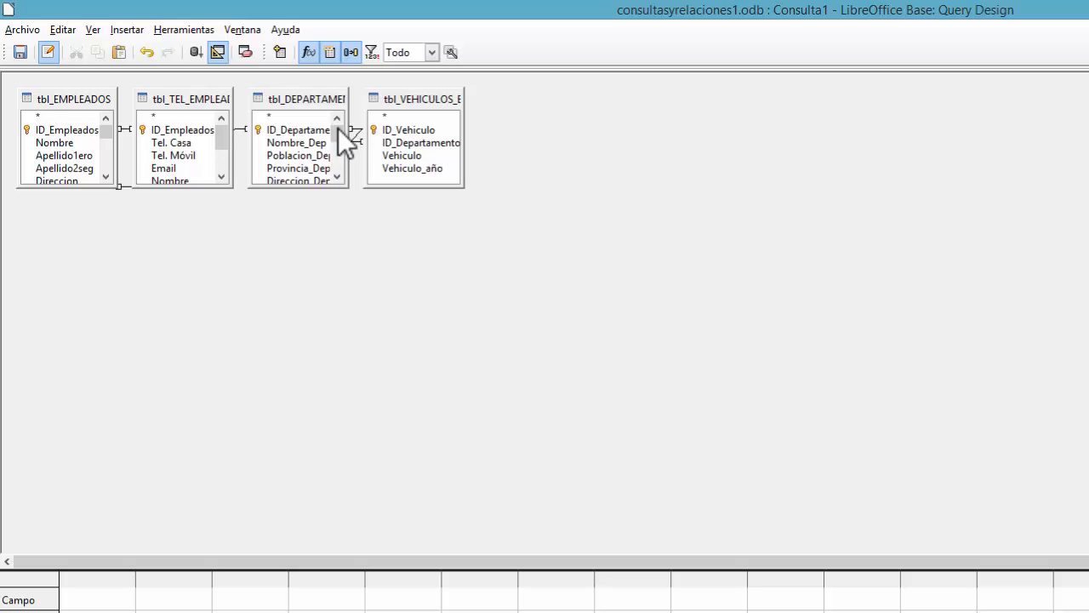
# Step: Spread out the query's table boxes, placing tbl_DEPARTAMENTOS between tbl_EMPLEADOS and tbl_VEHICULOS_EMPRESA, with tbl_TEL_EMPLEADOS apart, so the join lines do not overlap
pyautogui.moveTo(420, 114); pyautogui.dragTo(482, 283)
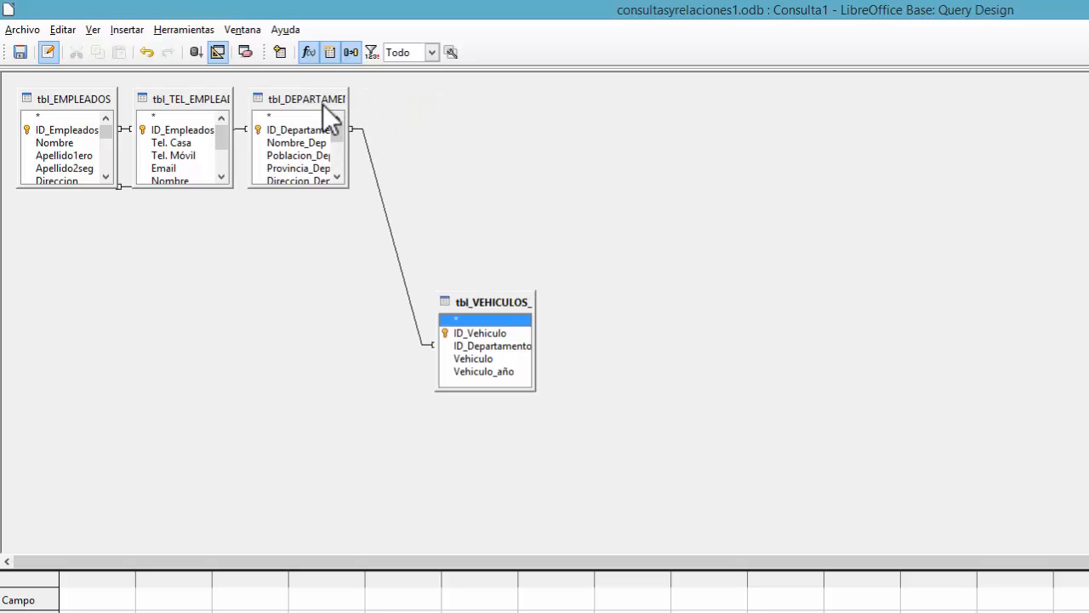
pyautogui.moveTo(311, 99); pyautogui.dragTo(616, 132)
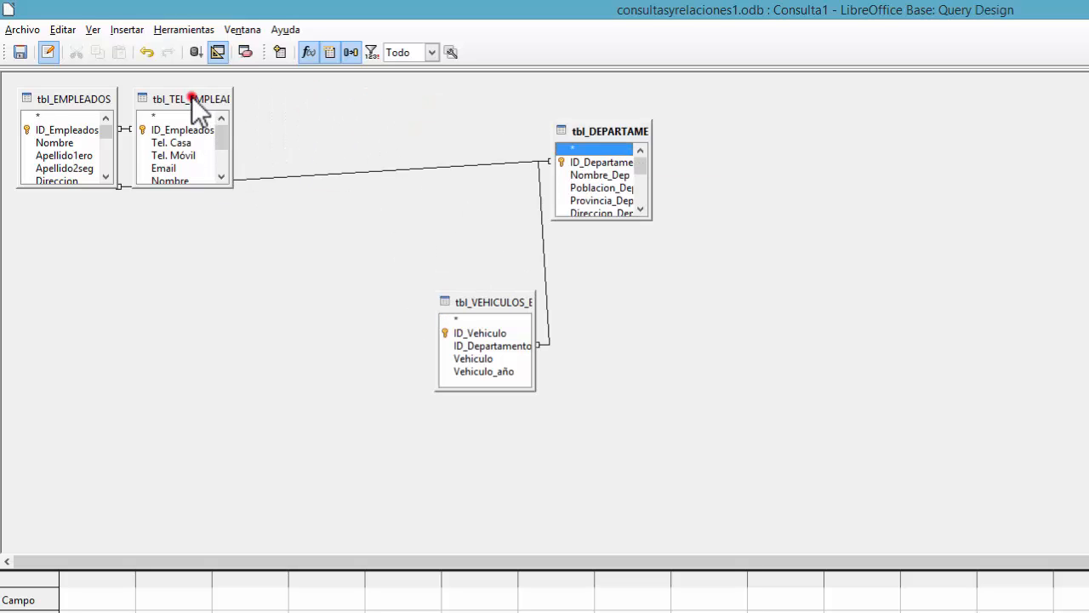
pyautogui.moveTo(192, 98); pyautogui.dragTo(222, 310)
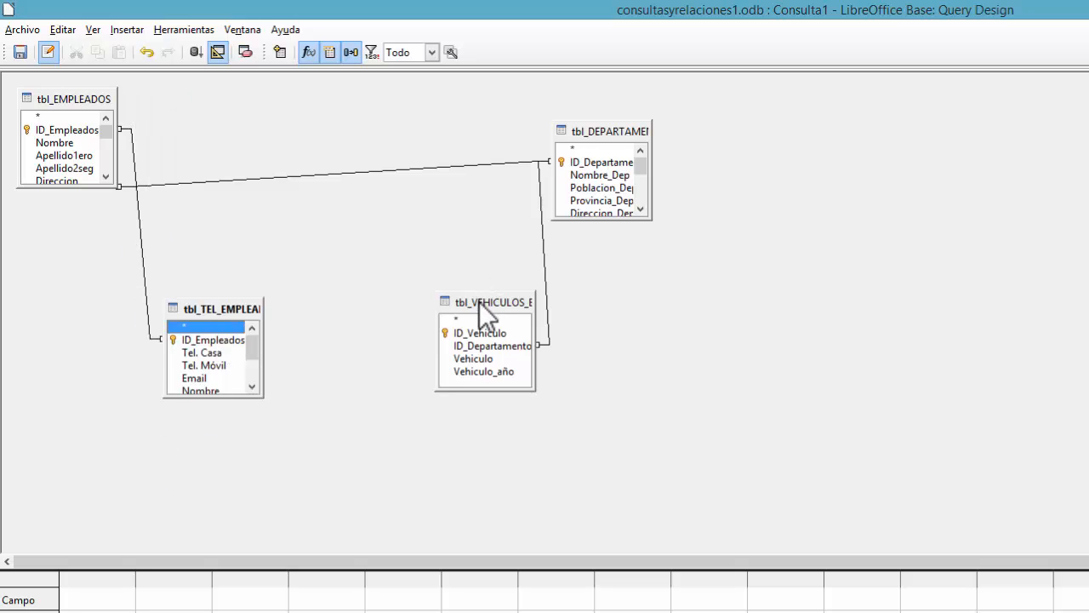
pyautogui.moveTo(479, 302); pyautogui.dragTo(409, 383)
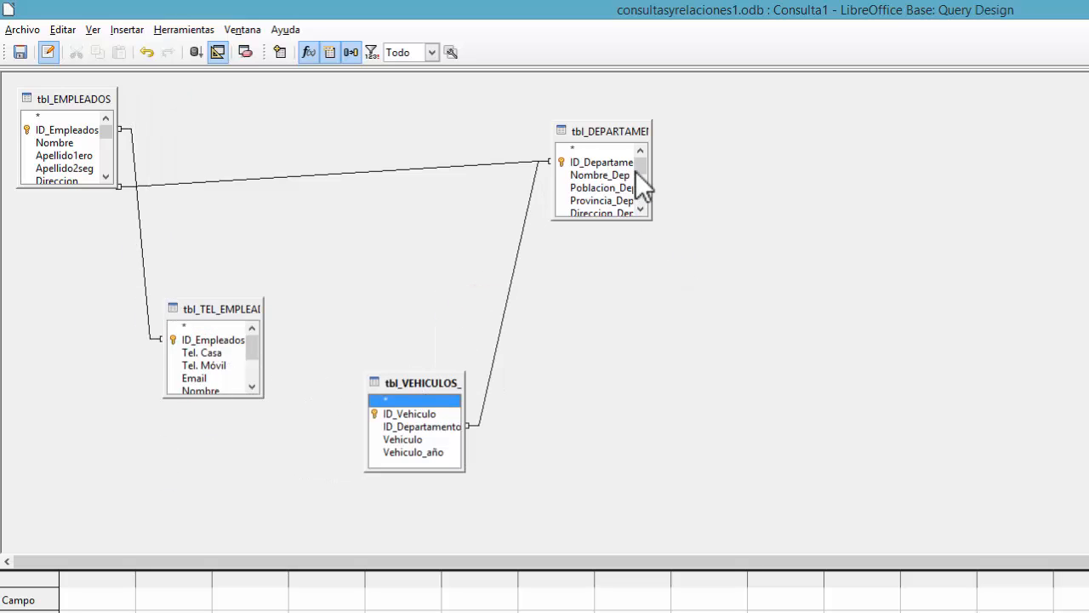
pyautogui.moveTo(187, 308); pyautogui.dragTo(784, 109)
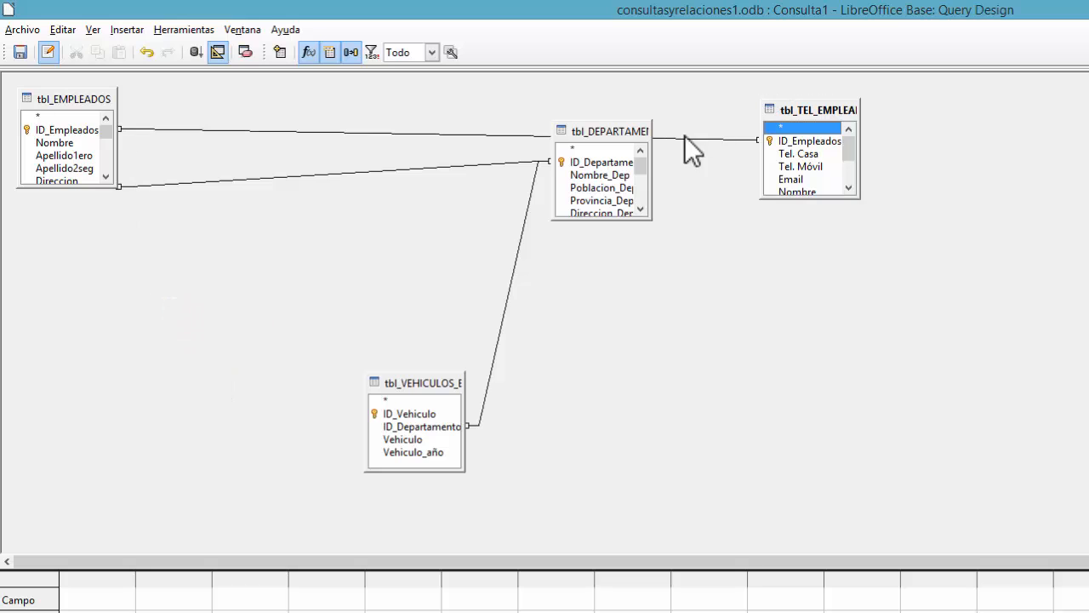
pyautogui.moveTo(584, 133); pyautogui.dragTo(394, 209)
pyautogui.click(425, 383)
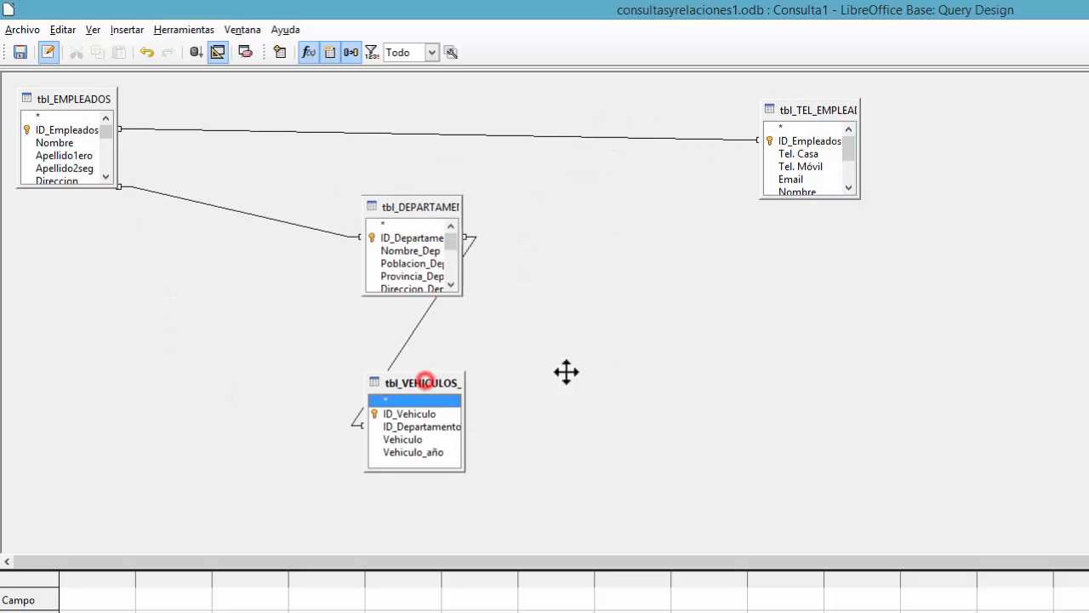
pyautogui.moveTo(565, 372); pyautogui.dragTo(604, 349)
pyautogui.moveTo(389, 209); pyautogui.dragTo(260, 255)
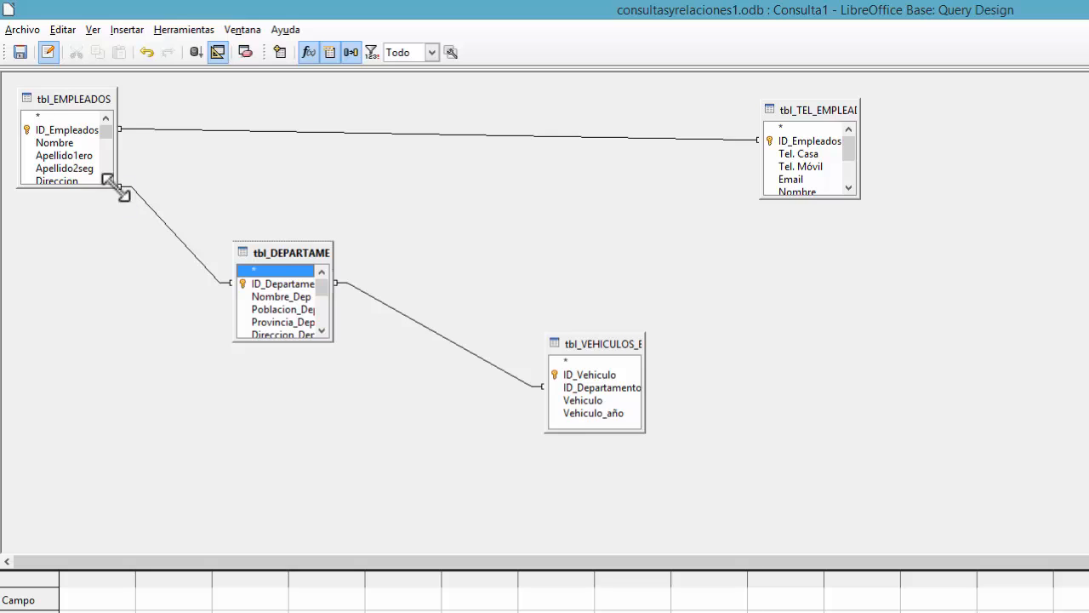
# Step: Resize the tbl_EMPLEADOS, tbl_DEPARTAMENTOS and tbl_VEHICULOS_EMPRESA boxes to fit all their fields, and bring the vehicles box closer to departments
pyautogui.moveTo(117, 186); pyautogui.dragTo(157, 294)
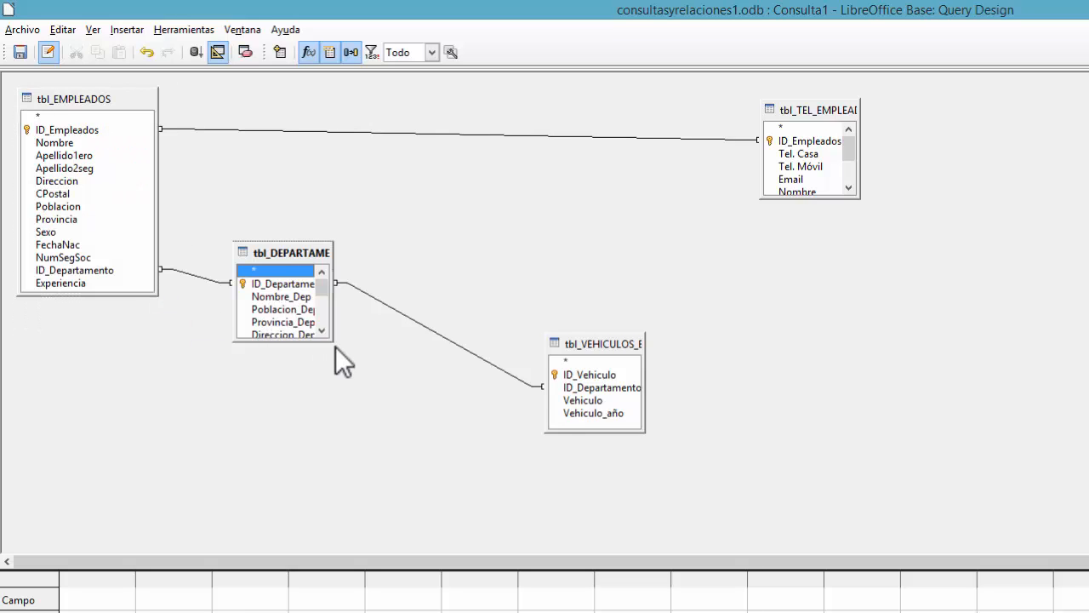
pyautogui.moveTo(335, 342); pyautogui.dragTo(383, 423)
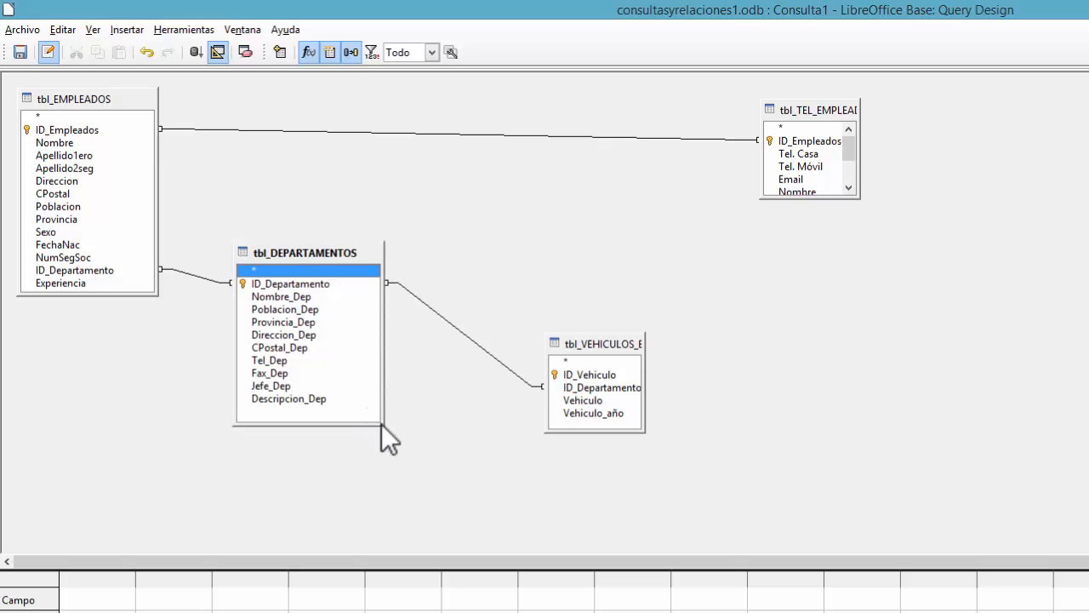
pyautogui.moveTo(380, 420); pyautogui.dragTo(377, 410)
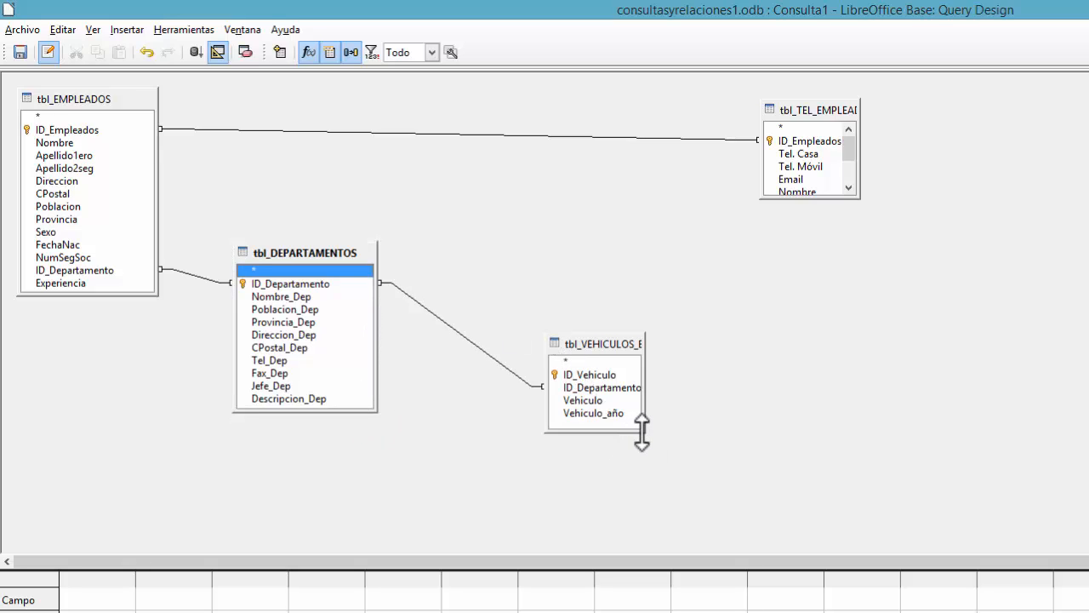
pyautogui.moveTo(642, 431); pyautogui.dragTo(664, 437)
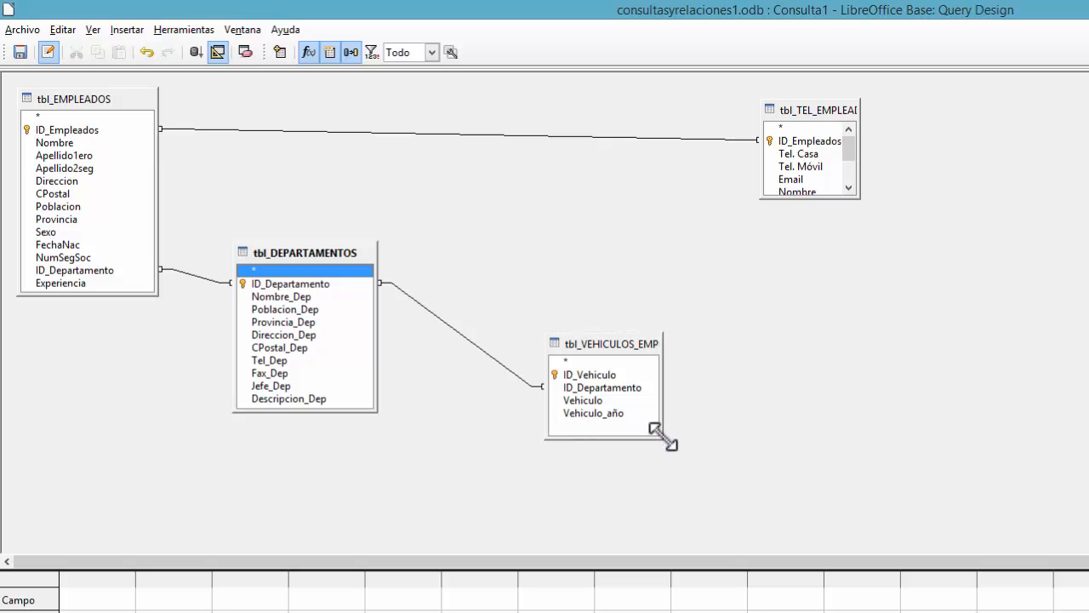
pyautogui.moveTo(607, 344); pyautogui.dragTo(518, 338)
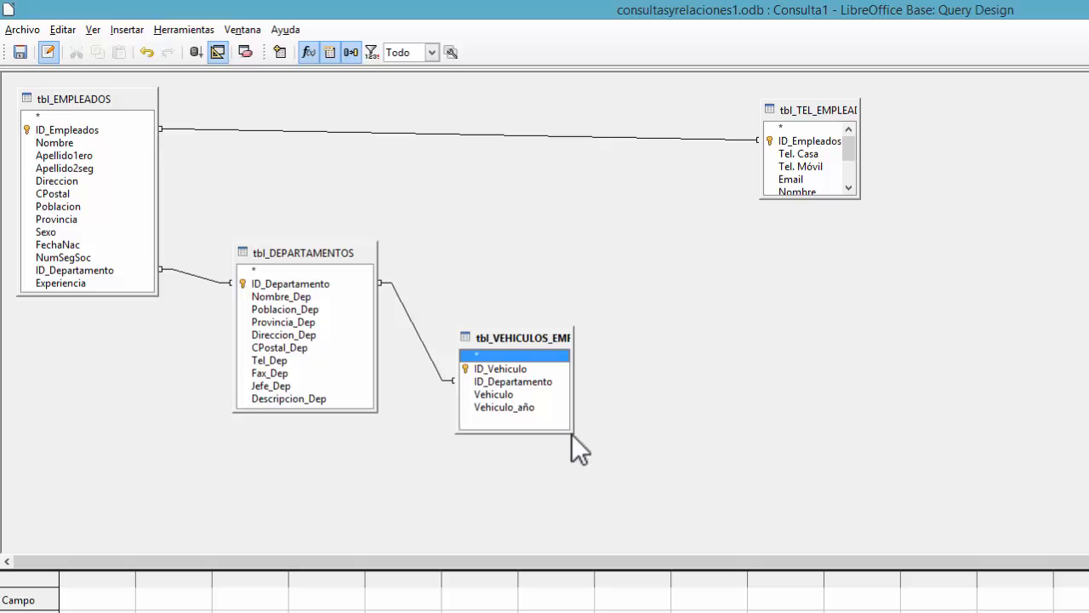
pyautogui.moveTo(574, 433); pyautogui.dragTo(571, 418)
# Step: Place tbl_TEL_EMPLEADOS beside tbl_EMPLEADOS, above tbl_DEPARTAMENTOS, and enlarge its box to fit its full name and all fields
pyautogui.moveTo(803, 109); pyautogui.dragTo(341, 96)
pyautogui.click(345, 100)
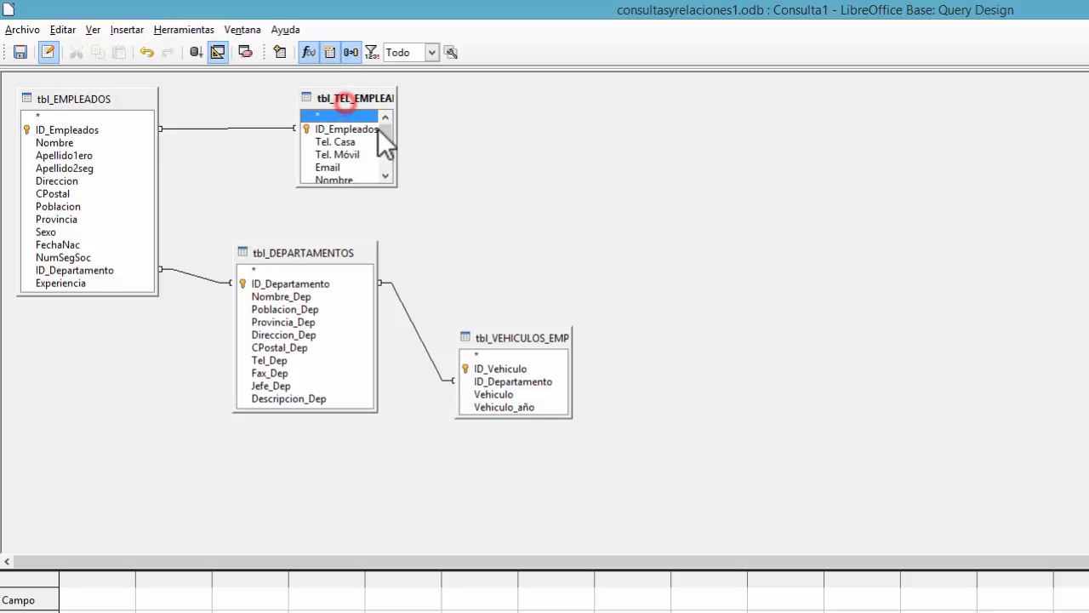
pyautogui.moveTo(396, 184); pyautogui.dragTo(421, 216)
pyautogui.moveTo(374, 96); pyautogui.dragTo(357, 97)
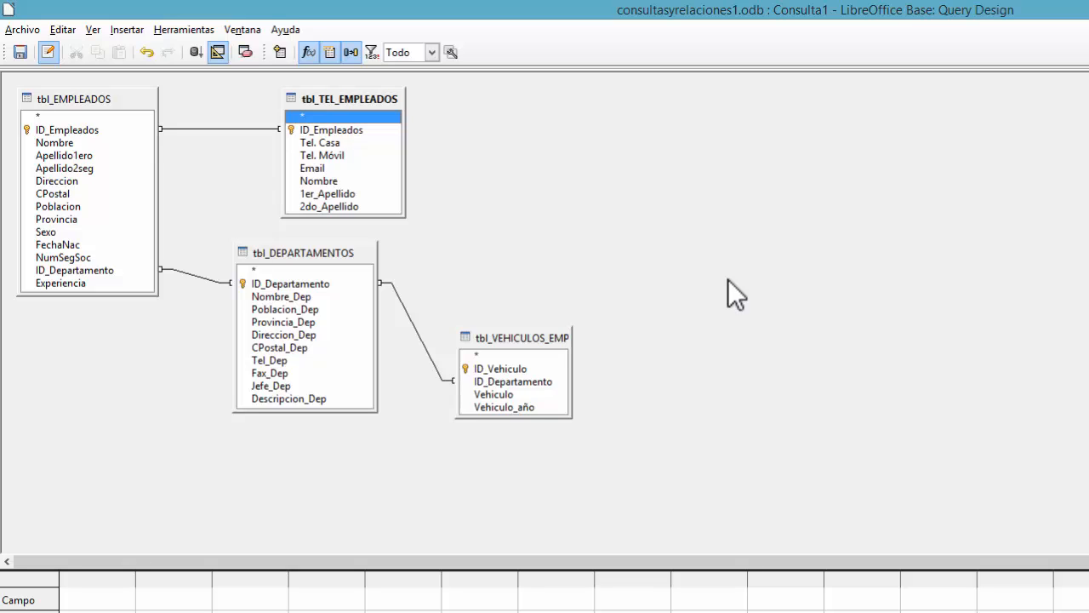
# Step: Examine how tbl_EMPLEADOS and tbl_TEL_EMPLEADOS are joined through ID_Empleados in the query design
pyautogui.click(86, 97)
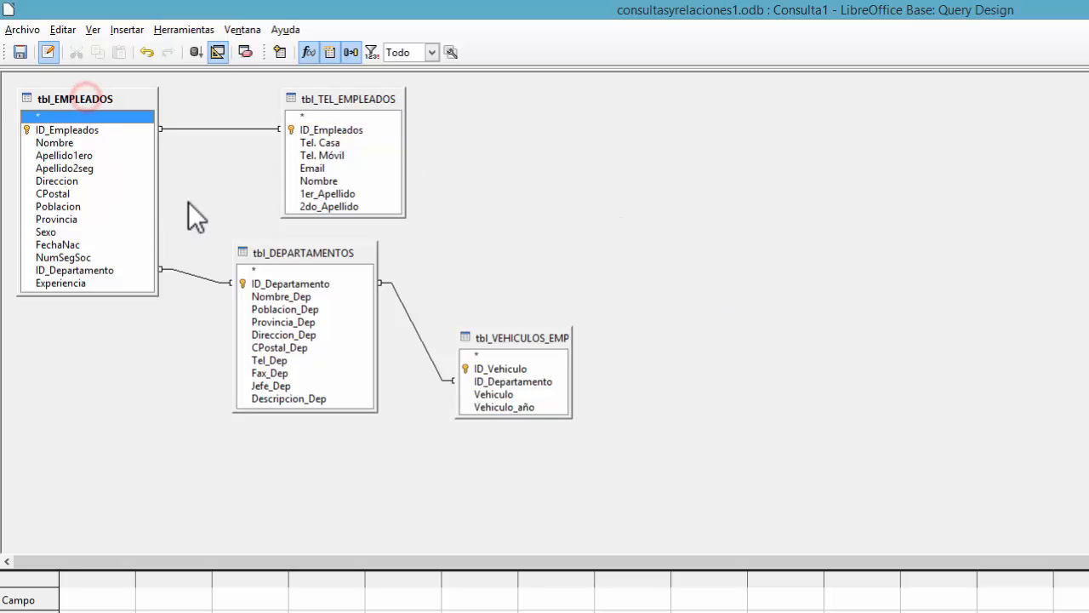
pyautogui.click(346, 100)
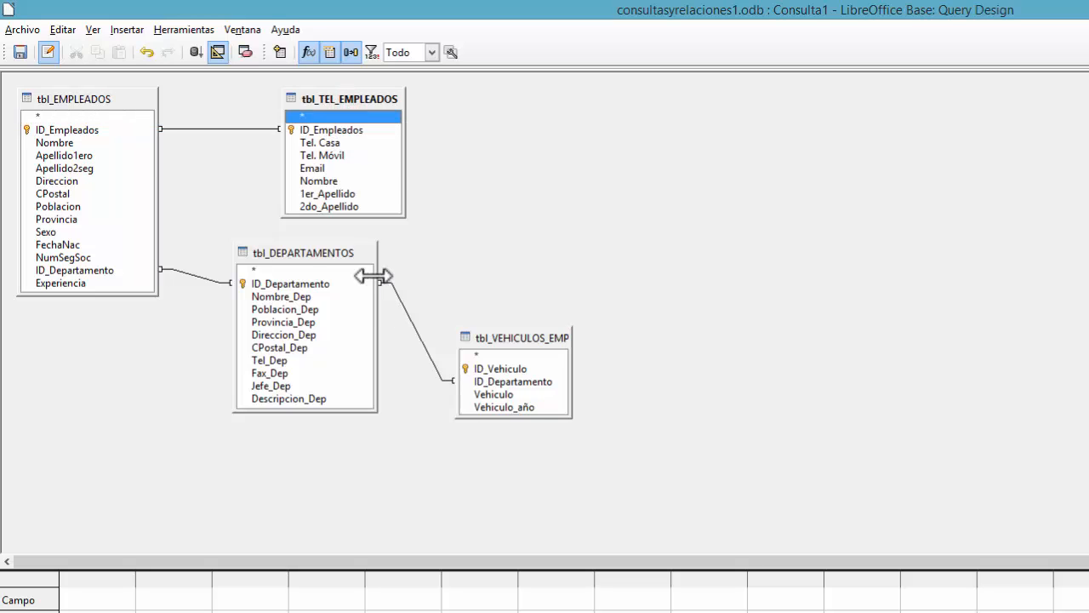
pyautogui.click(85, 129)
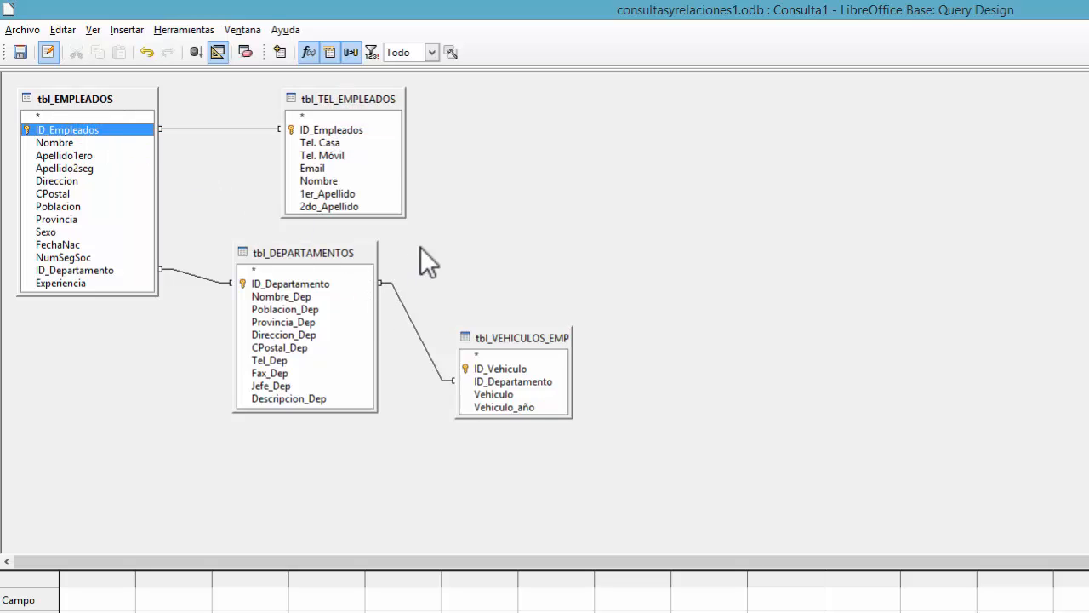
pyautogui.click(327, 132)
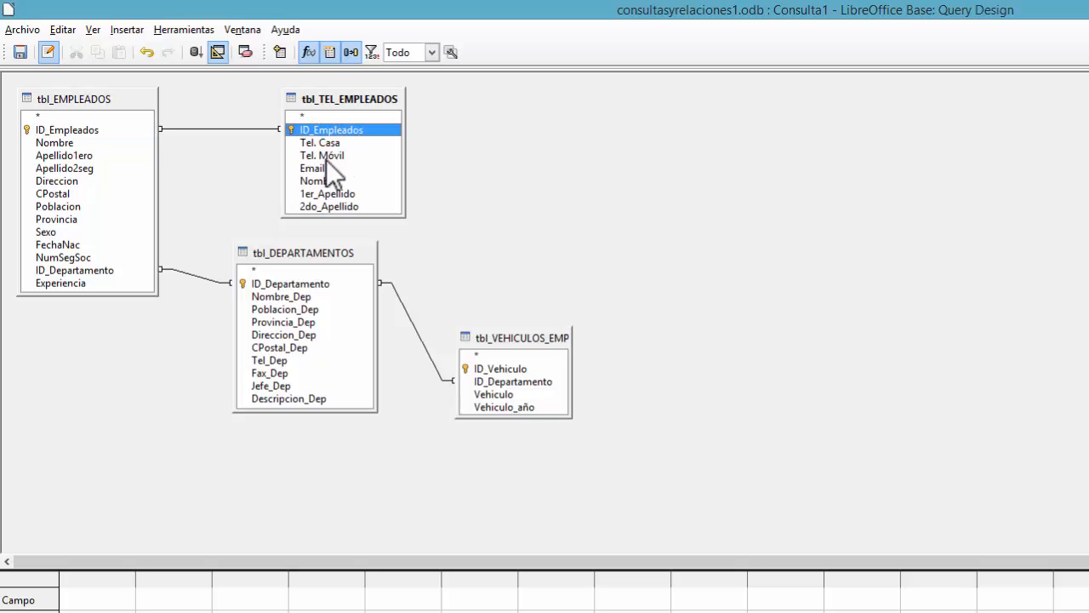
pyautogui.click(73, 100)
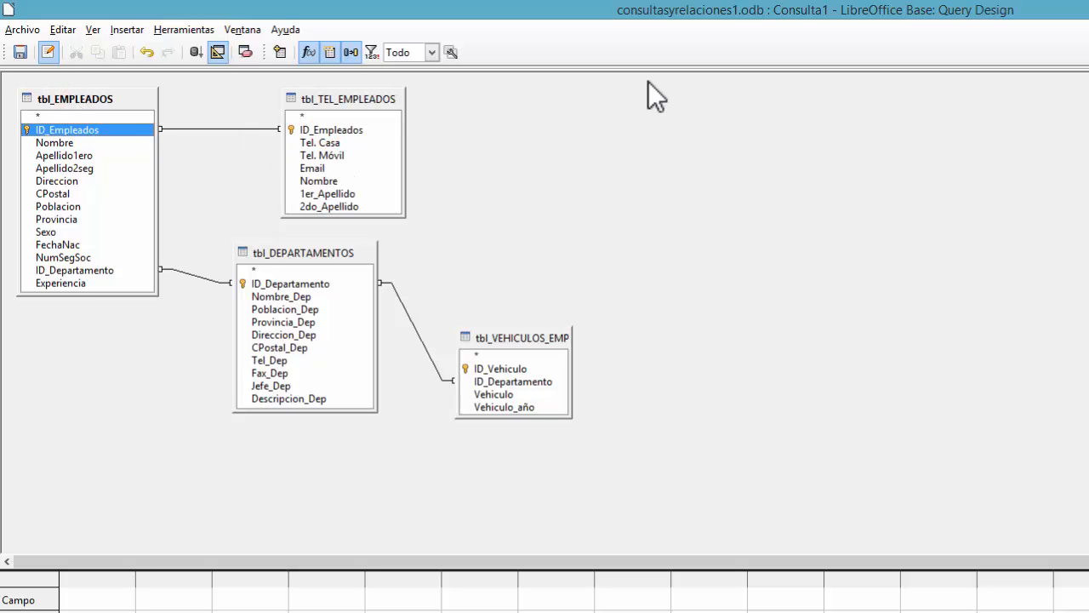
pyautogui.click(344, 131)
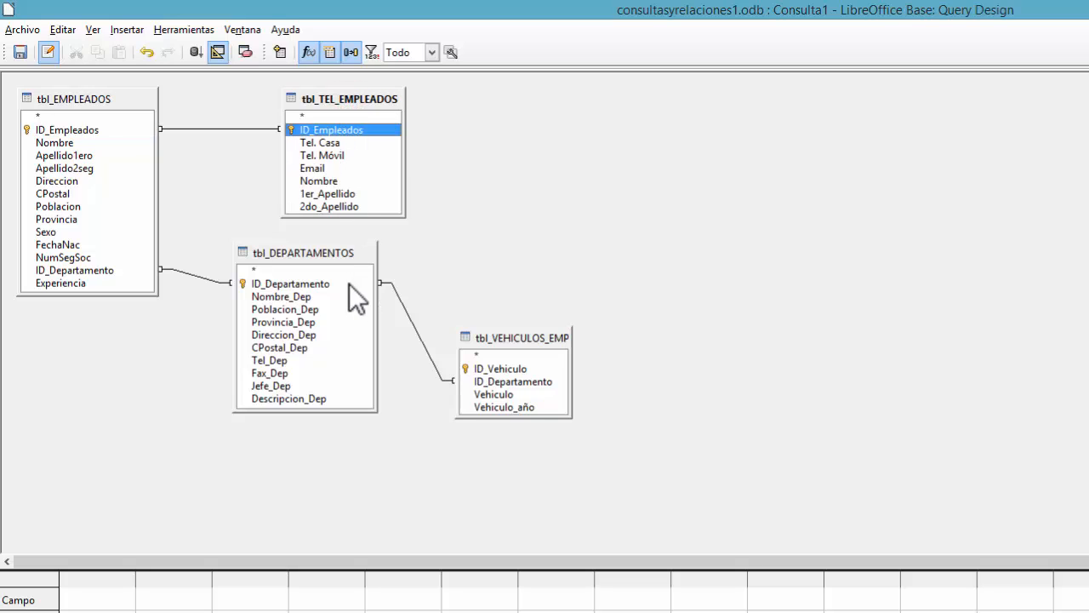
pyautogui.click(78, 129)
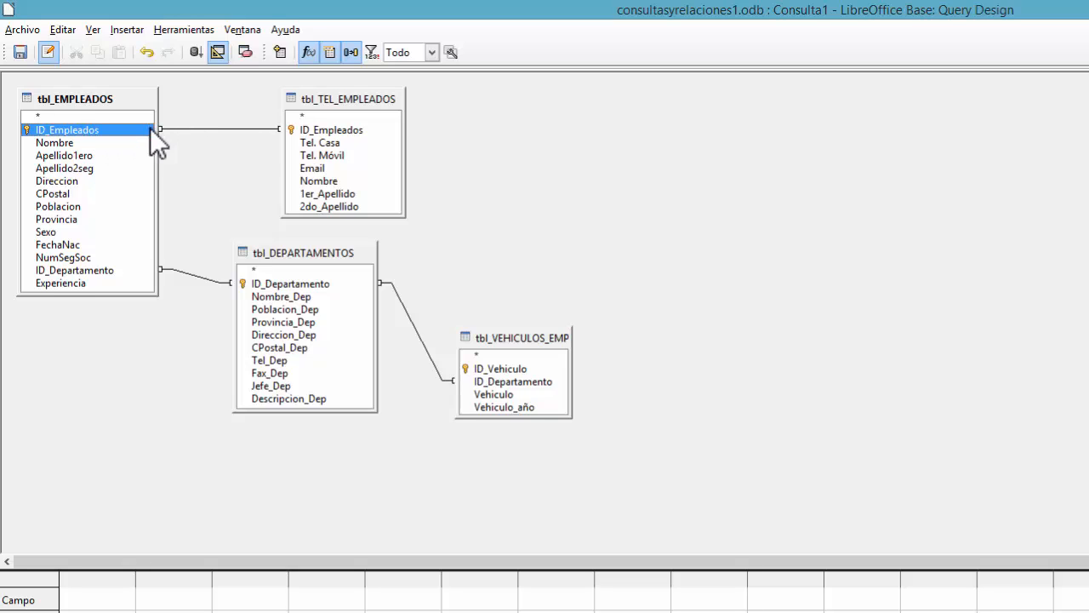
pyautogui.click(333, 129)
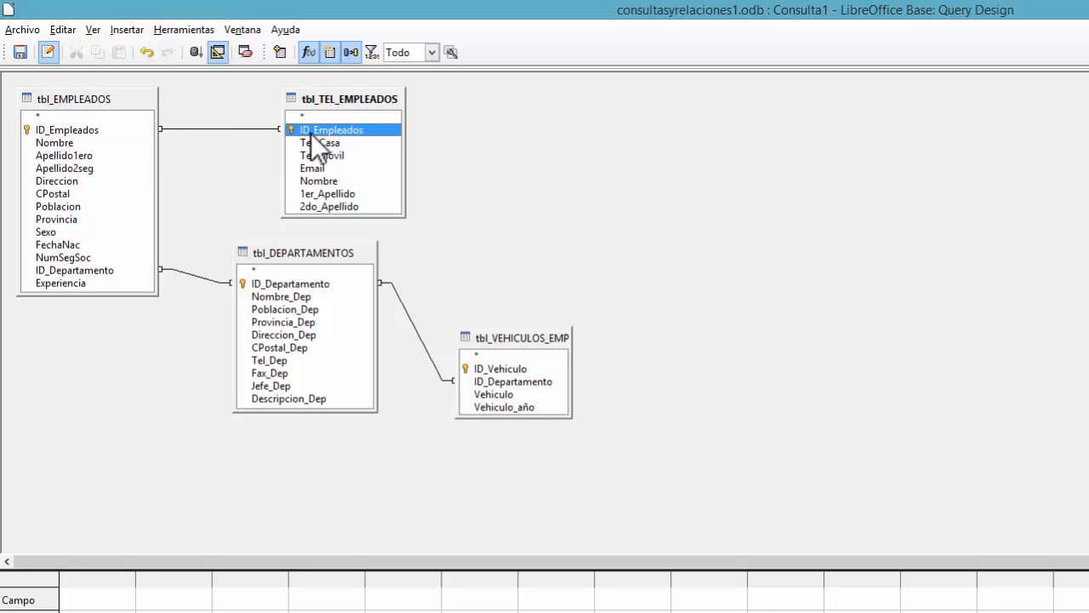
pyautogui.click(94, 132)
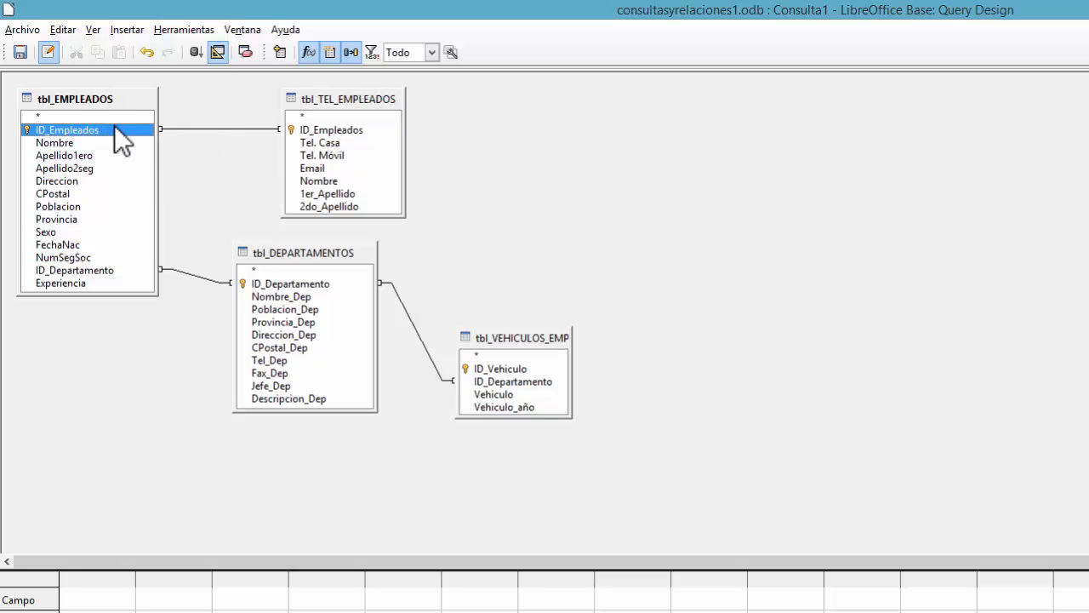
# Step: Examine how tbl_EMPLEADOS joins tbl_TEL_EMPLEADOS through ID_Empleados and tbl_DEPARTAMENTOS through ID_Departamento
pyautogui.click(331, 129)
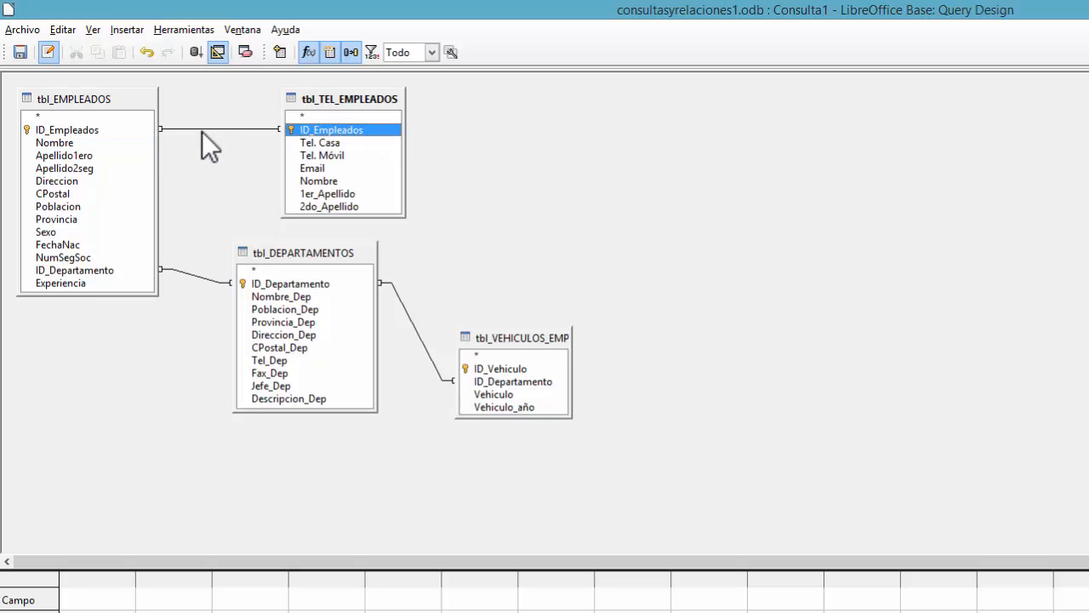
pyautogui.click(81, 131)
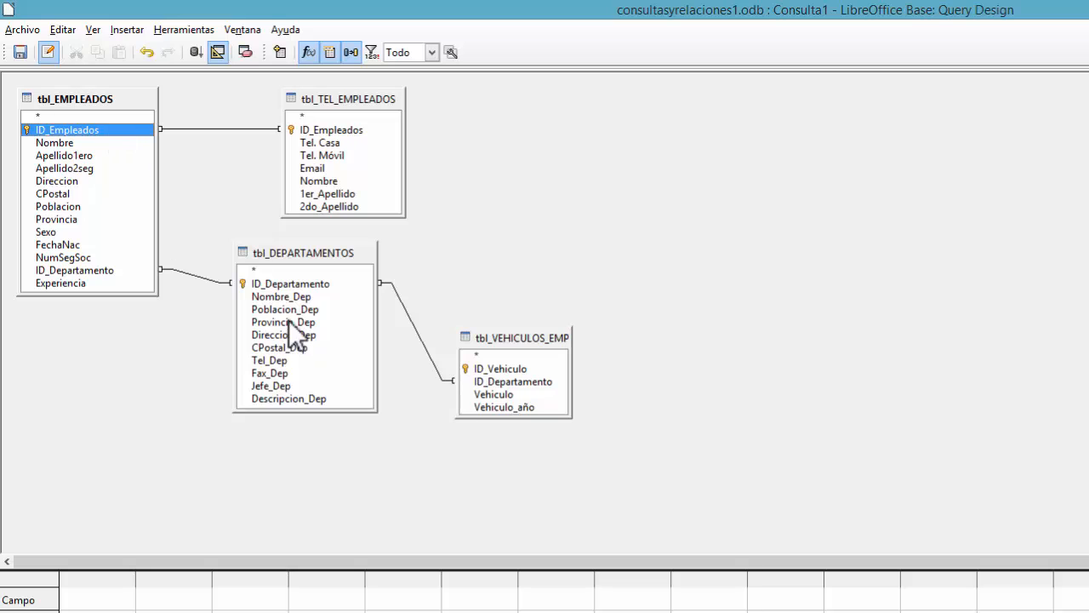
pyautogui.click(287, 289)
pyautogui.click(95, 269)
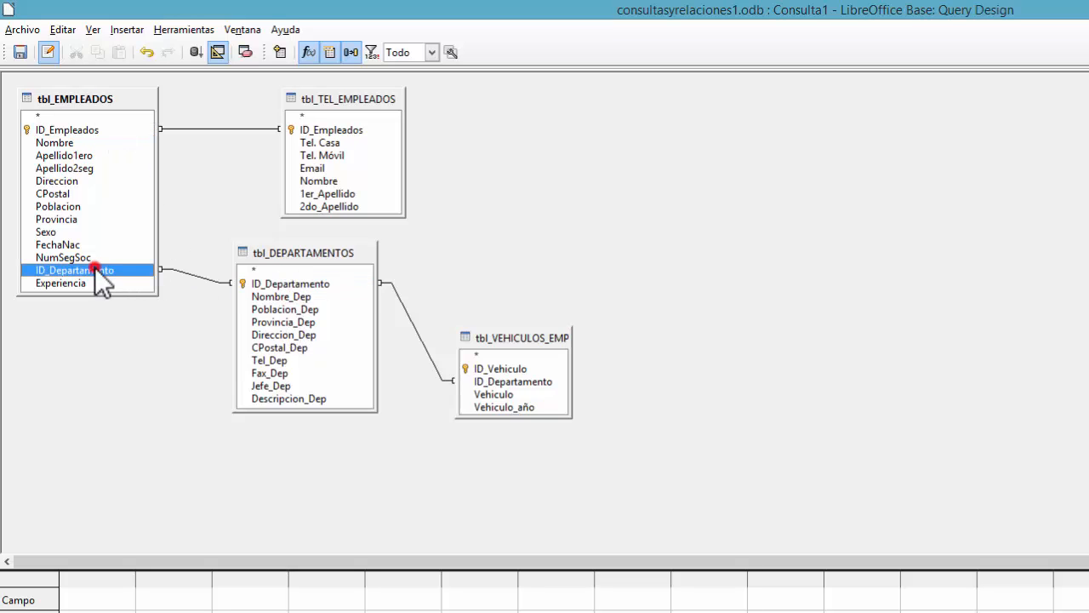
pyautogui.click(253, 284)
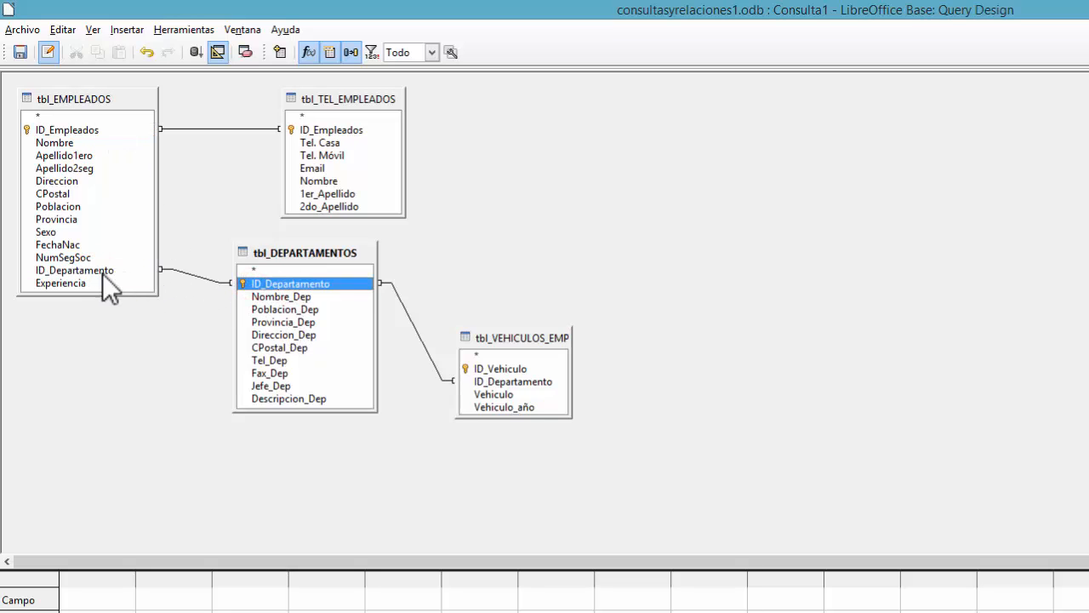
pyautogui.click(91, 272)
pyautogui.click(290, 284)
pyautogui.click(66, 270)
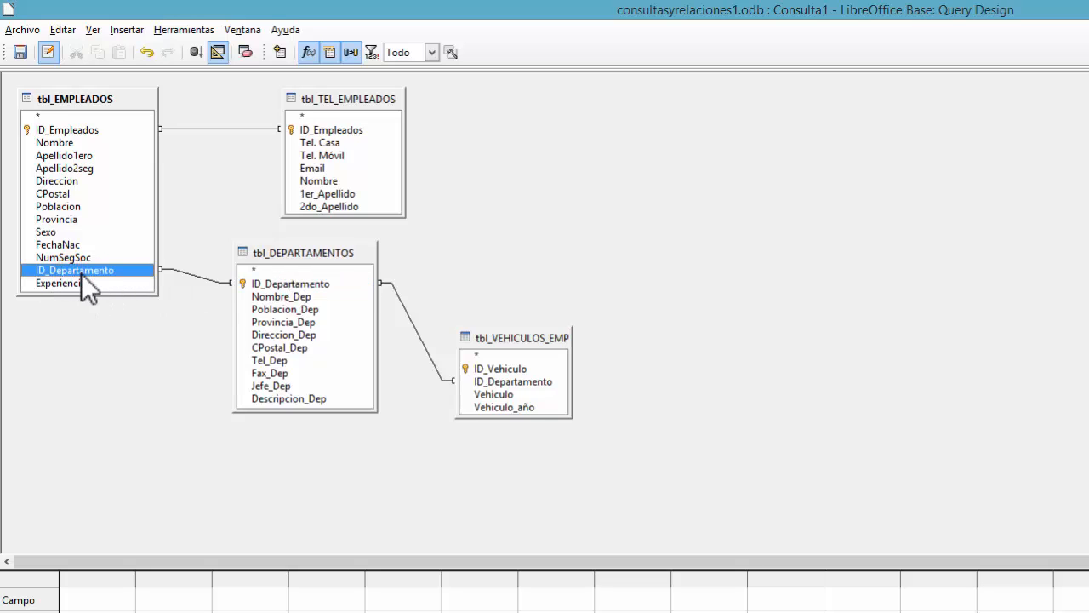
# Step: Check the ID_Departamento join between tbl_DEPARTAMENTOS and tbl_VEHICULOS_EMPRESA, and enlarge the vehicles box to fit its full name
pyautogui.click(289, 259)
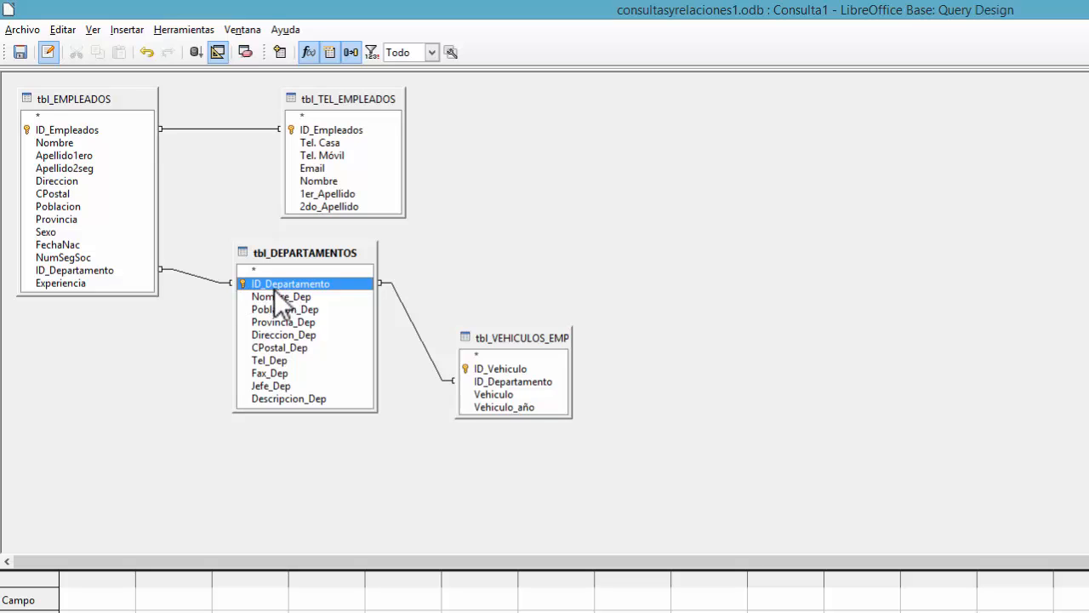
pyautogui.click(506, 383)
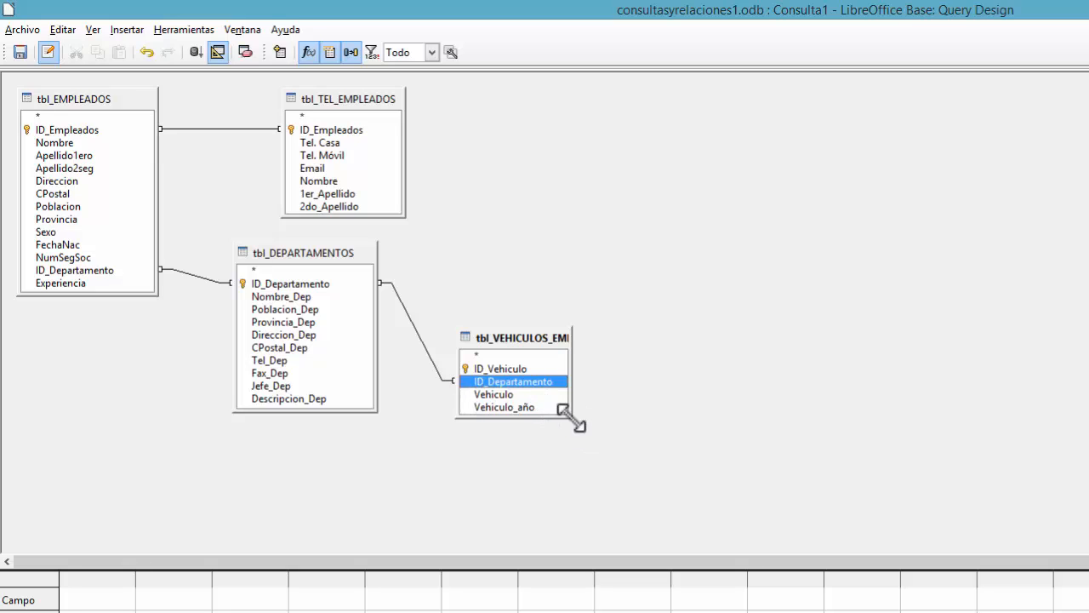
pyautogui.moveTo(571, 416); pyautogui.dragTo(542, 427)
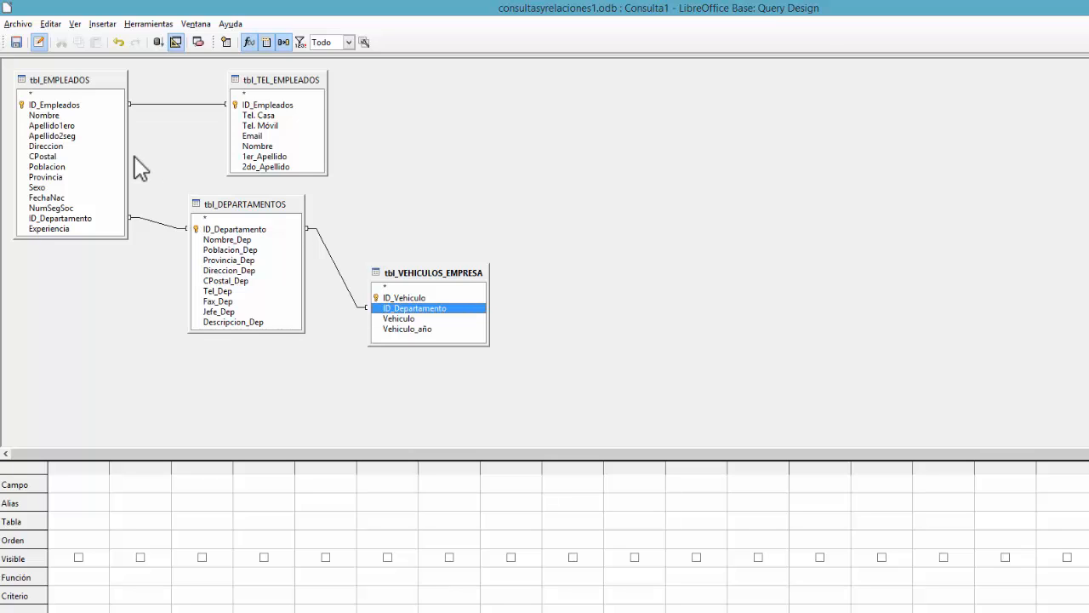
# Step: Add the Nombre, Apellido1ero and Apellido2seg fields from tbl_EMPLEADOS to the query
pyautogui.click(45, 115)
pyautogui.doubleClick(48, 115)
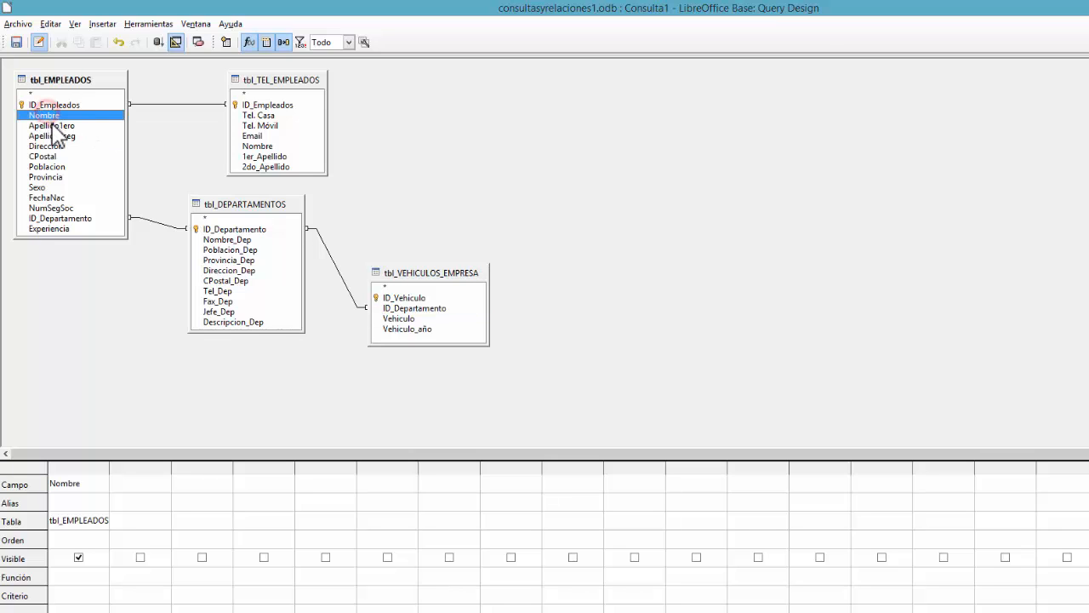
pyautogui.doubleClick(51, 125)
pyautogui.doubleClick(54, 136)
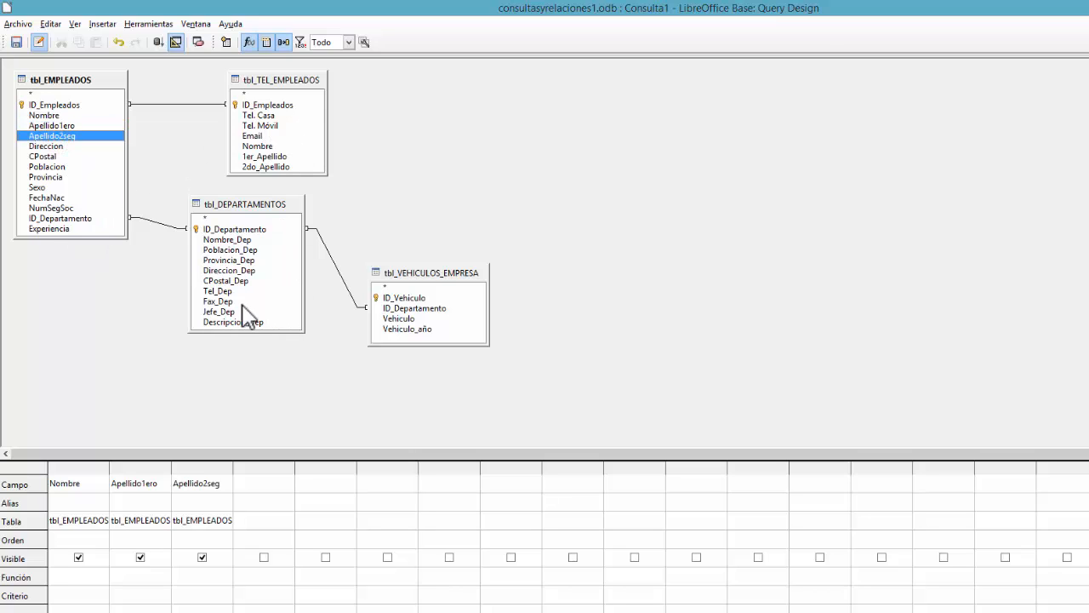
# Step: Add Nombre_Dep from tbl_DEPARTAMENTOS and Tel. Casa and Email from tbl_TEL_EMPLEADOS to the query
pyautogui.doubleClick(256, 240)
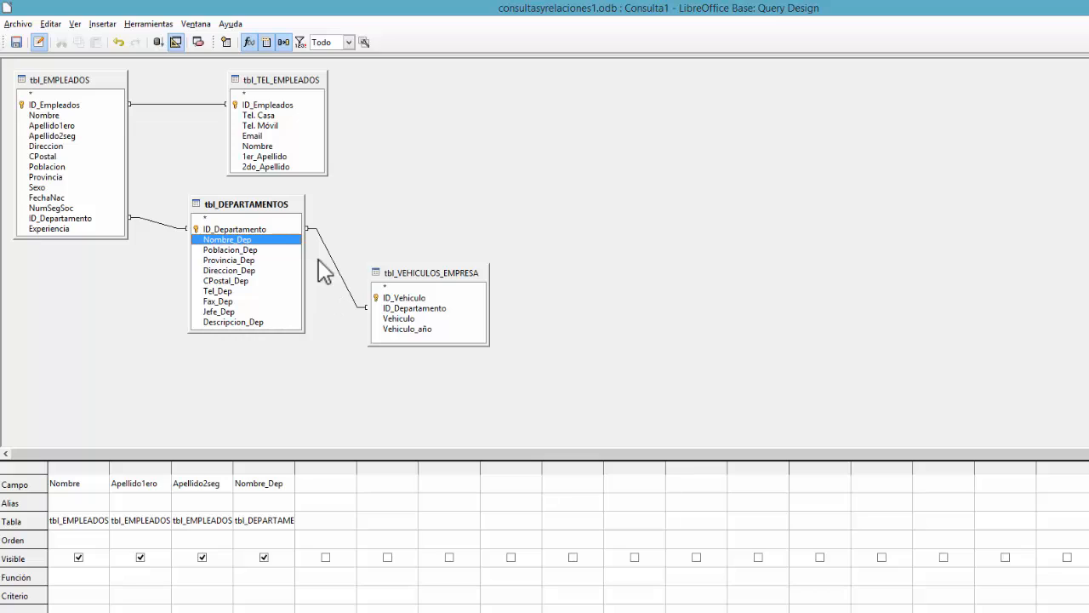
pyautogui.doubleClick(290, 115)
pyautogui.doubleClick(281, 137)
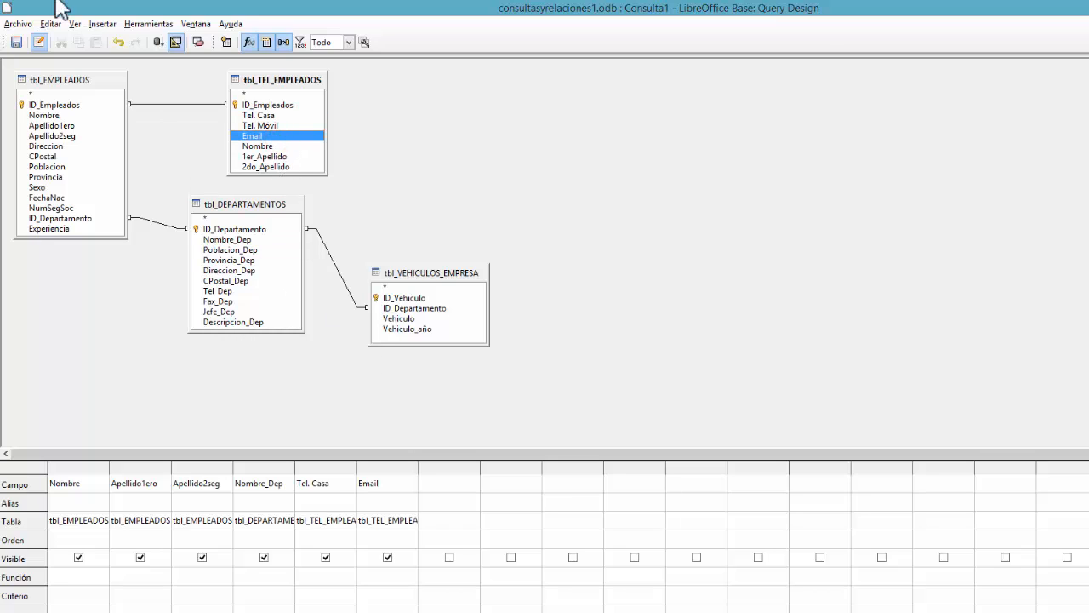
# Step: Run the query and look through its result records for repeated employees
pyautogui.click(155, 43)
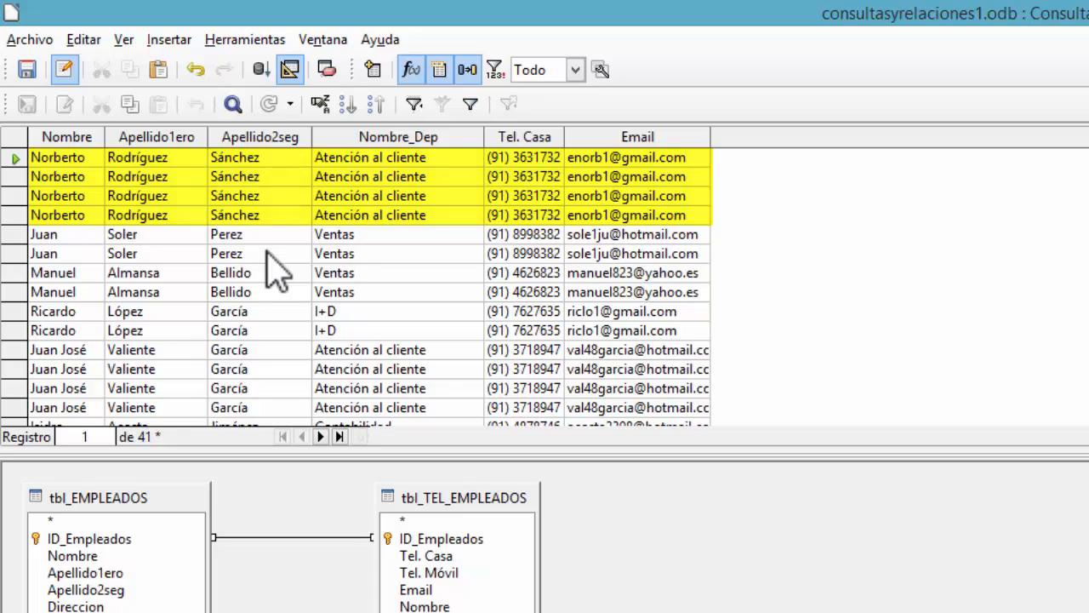
pyautogui.scroll(-10, 323, 273)
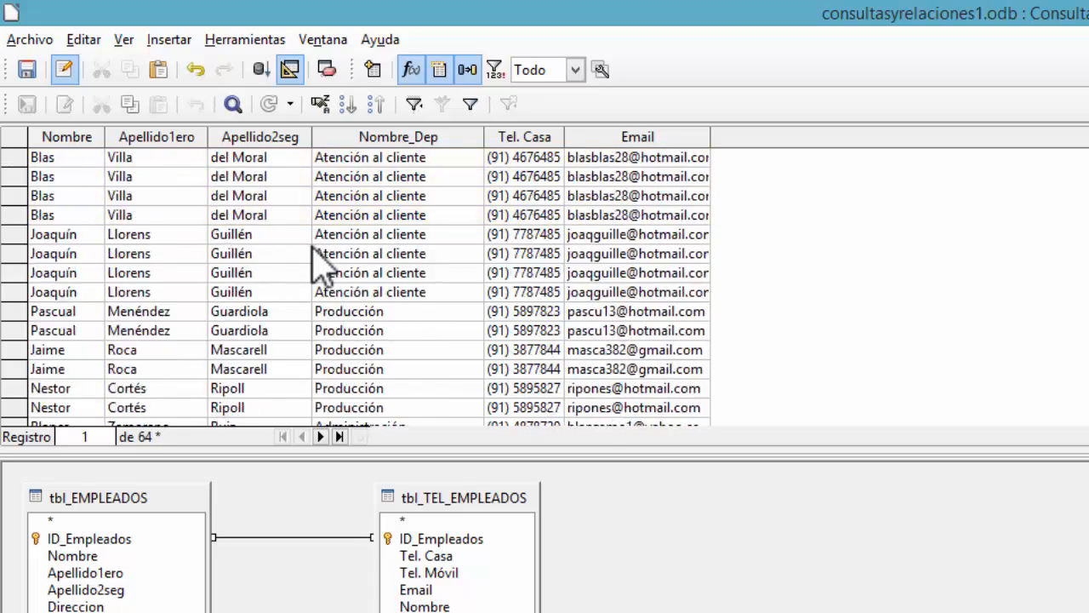
pyautogui.scroll(-14, 312, 248)
pyautogui.scroll(12, 287, 286)
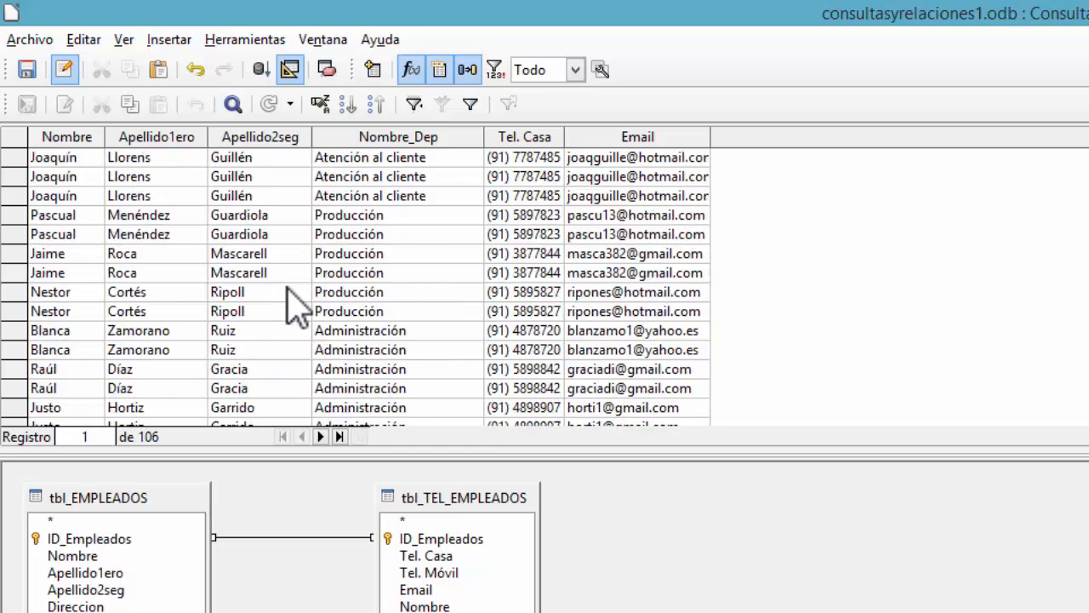
pyautogui.scroll(10, 294, 307)
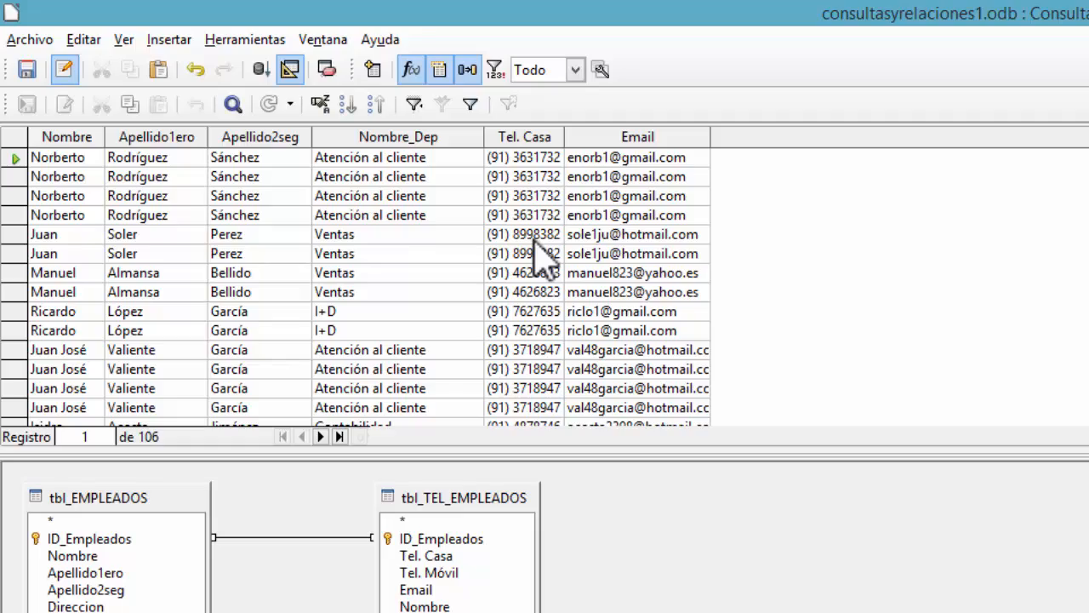
pyautogui.scroll(-5, 516, 247)
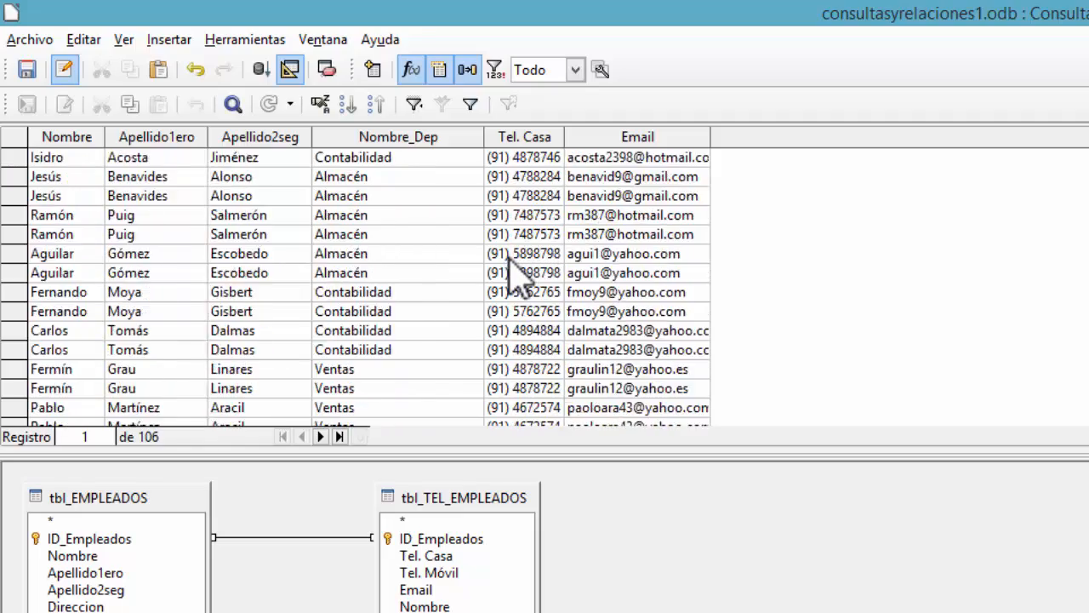
pyautogui.scroll(-12, 509, 258)
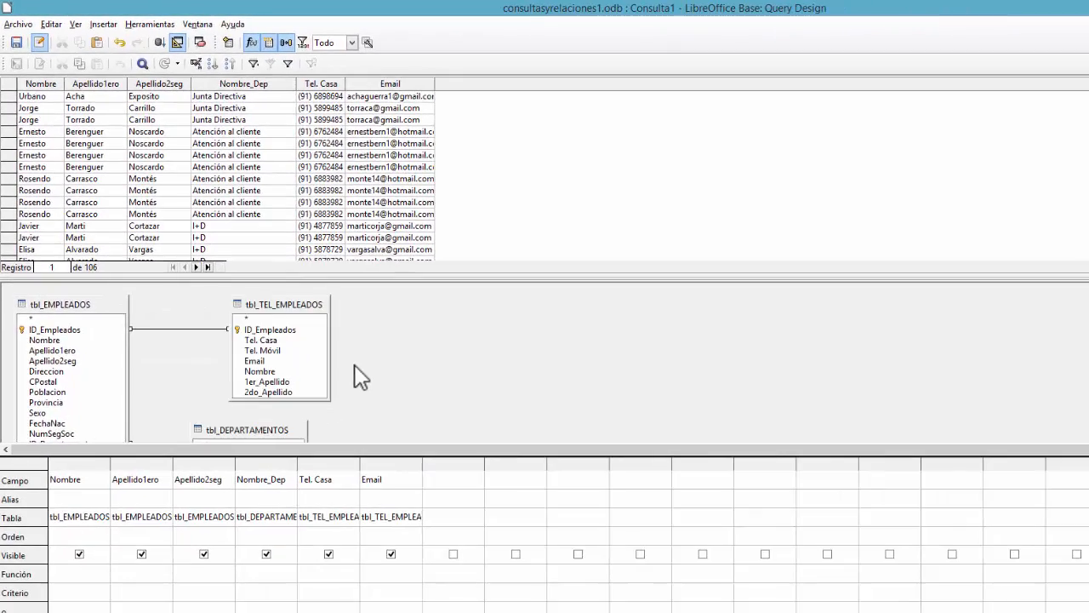
# Step: Add the Vehiculo field from tbl_VEHICULOS_EMPRESA to the query and run it again
pyautogui.scroll(-1, 580, 594)
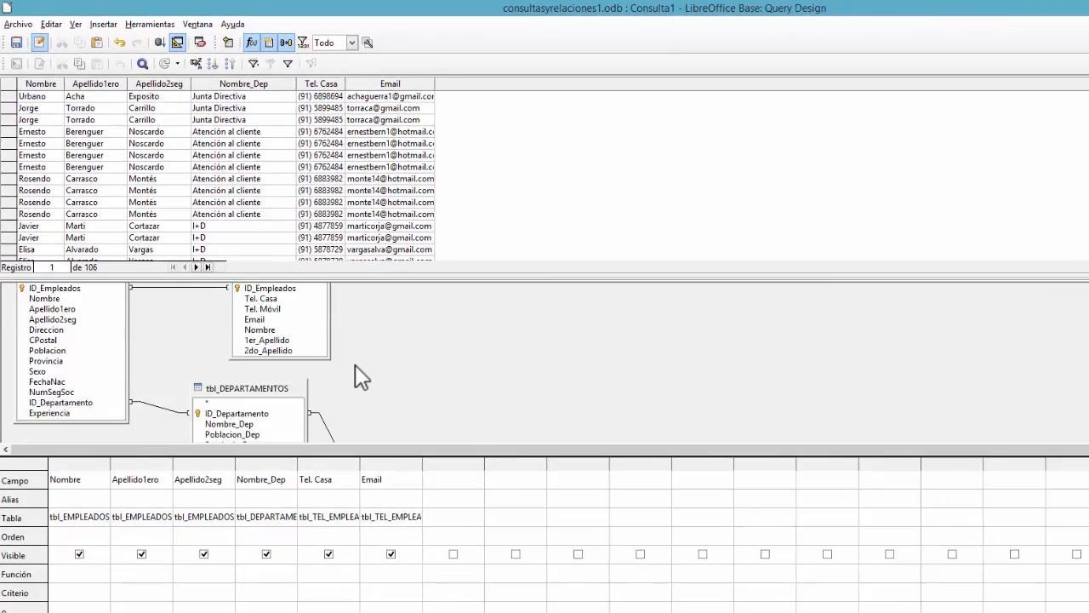
pyautogui.scroll(-4, 355, 365)
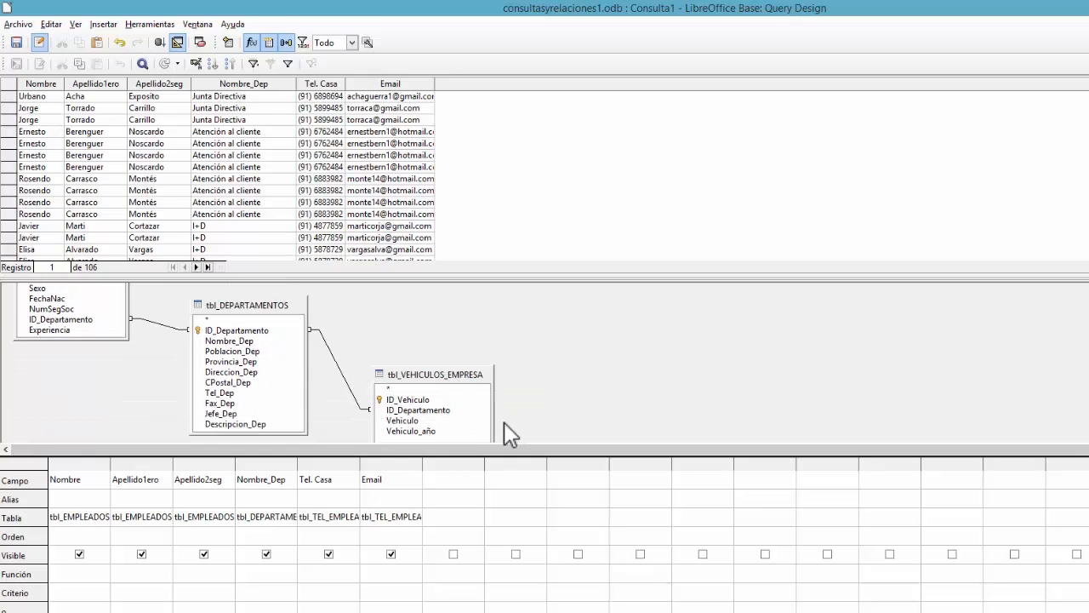
pyautogui.doubleClick(404, 420)
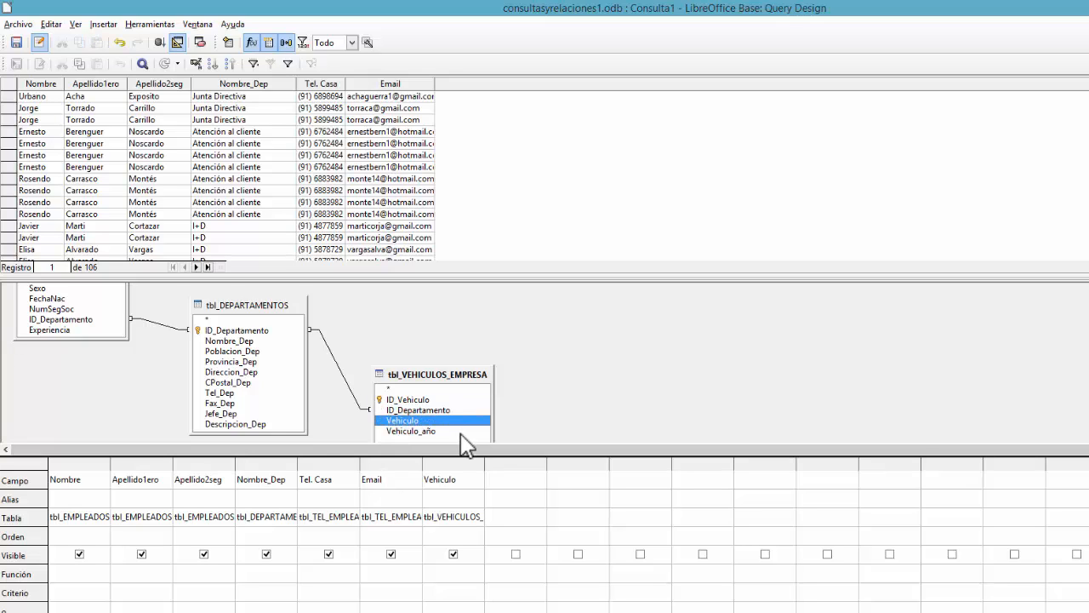
pyautogui.click(168, 43)
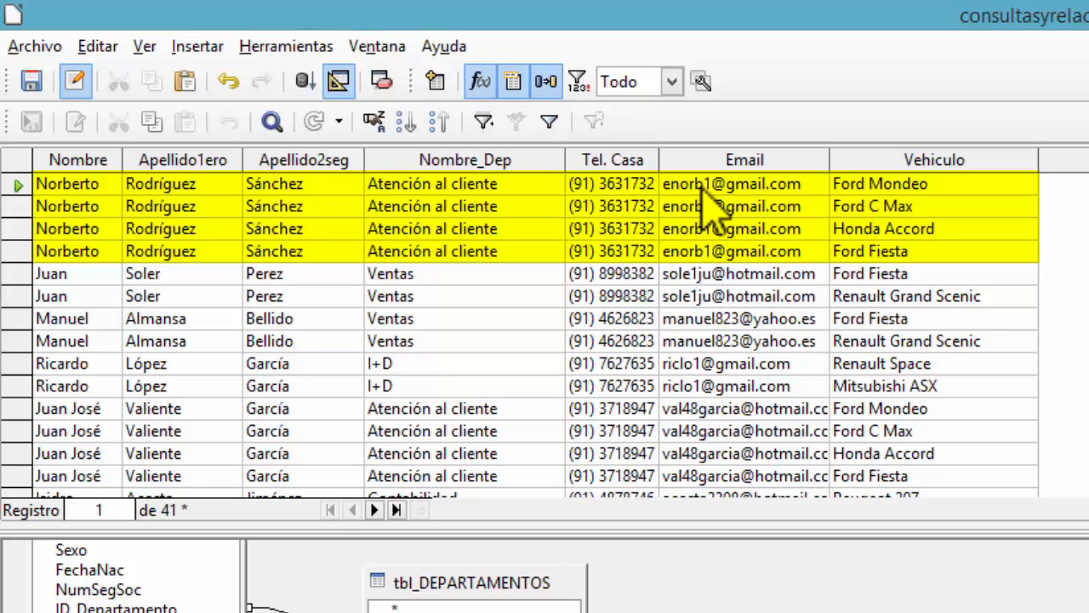
# Step: Examine the Vehiculo values in the first employee's four Atención al cliente records
pyautogui.click(960, 177)
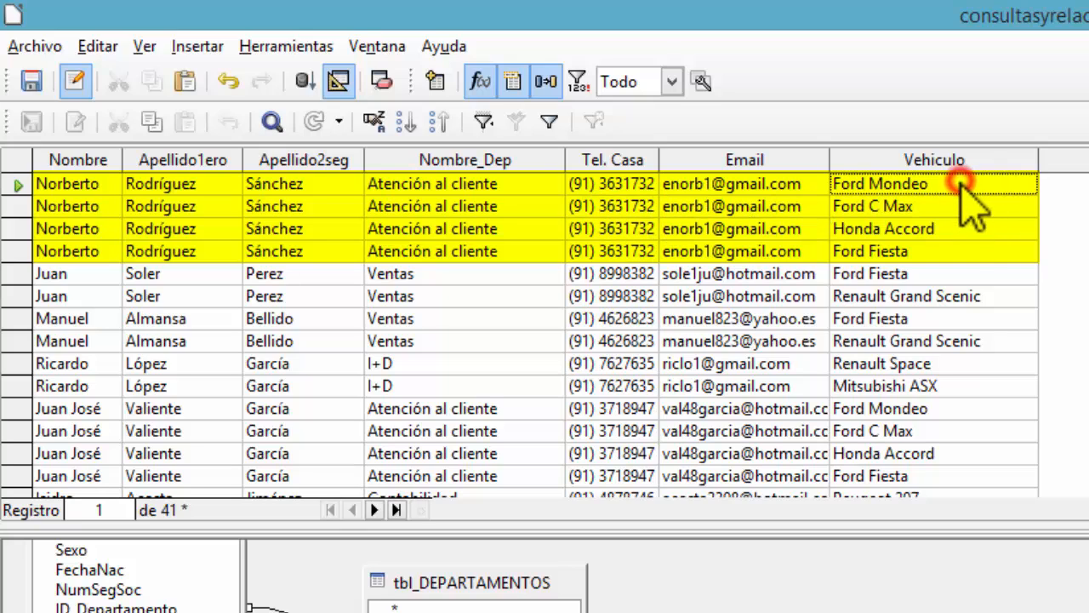
pyautogui.click(956, 211)
pyautogui.click(955, 228)
pyautogui.click(953, 251)
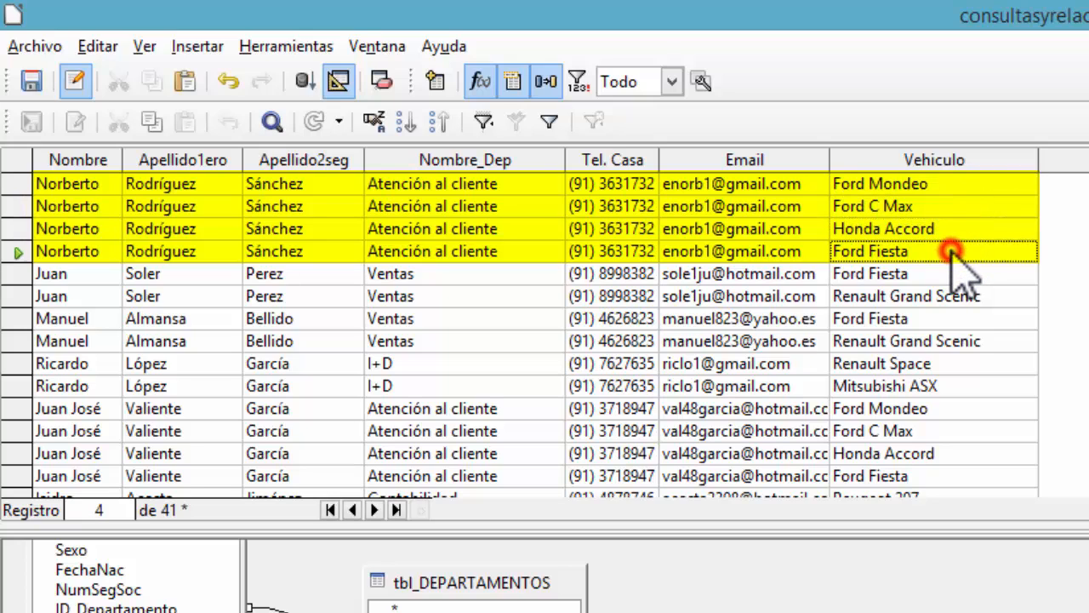
pyautogui.click(943, 184)
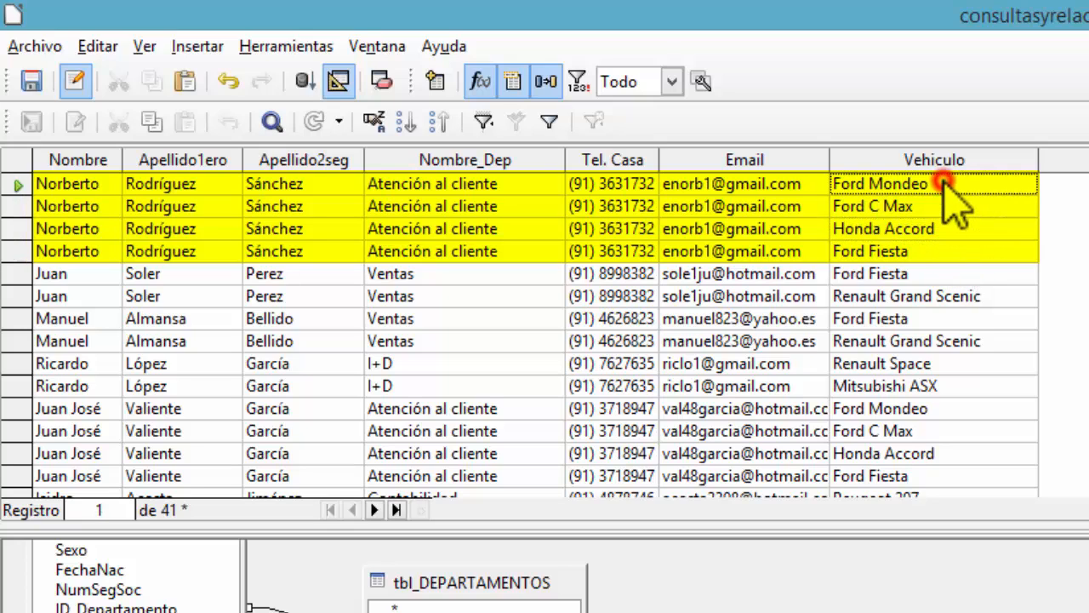
pyautogui.click(941, 209)
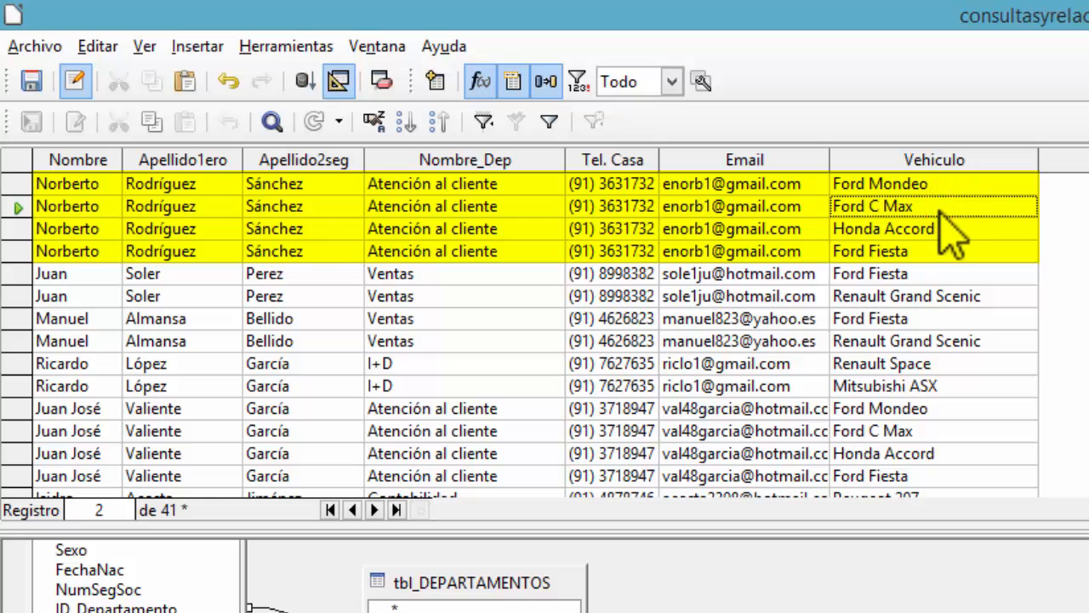
pyautogui.click(935, 226)
pyautogui.click(898, 251)
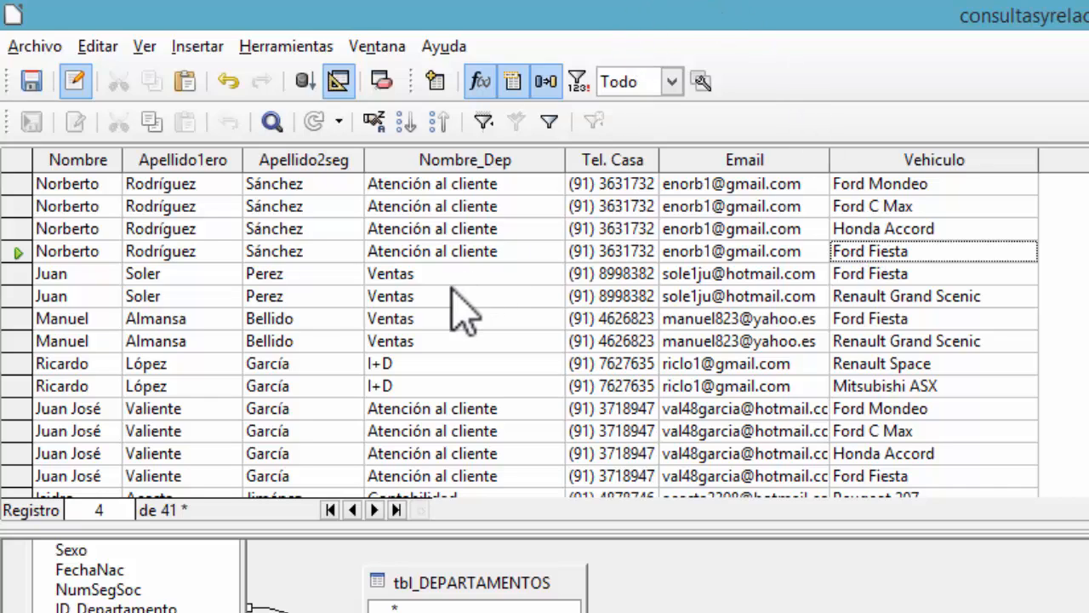
# Step: Examine the Nombre_Dep and Vehiculo values in the first Ventas employee's two records
pyautogui.click(136, 273)
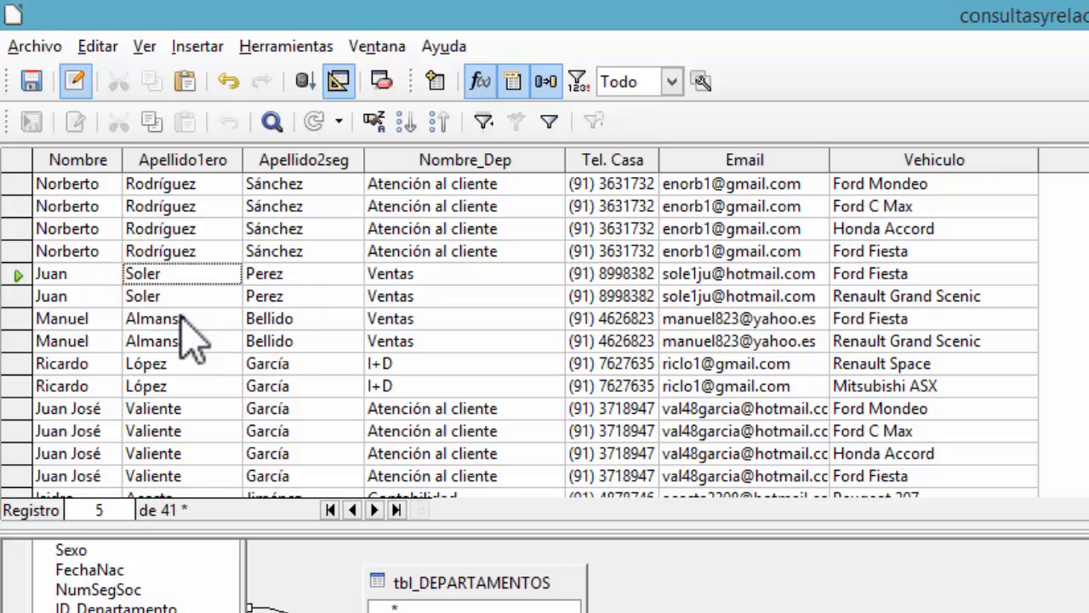
pyautogui.click(183, 319)
pyautogui.click(181, 295)
pyautogui.click(181, 273)
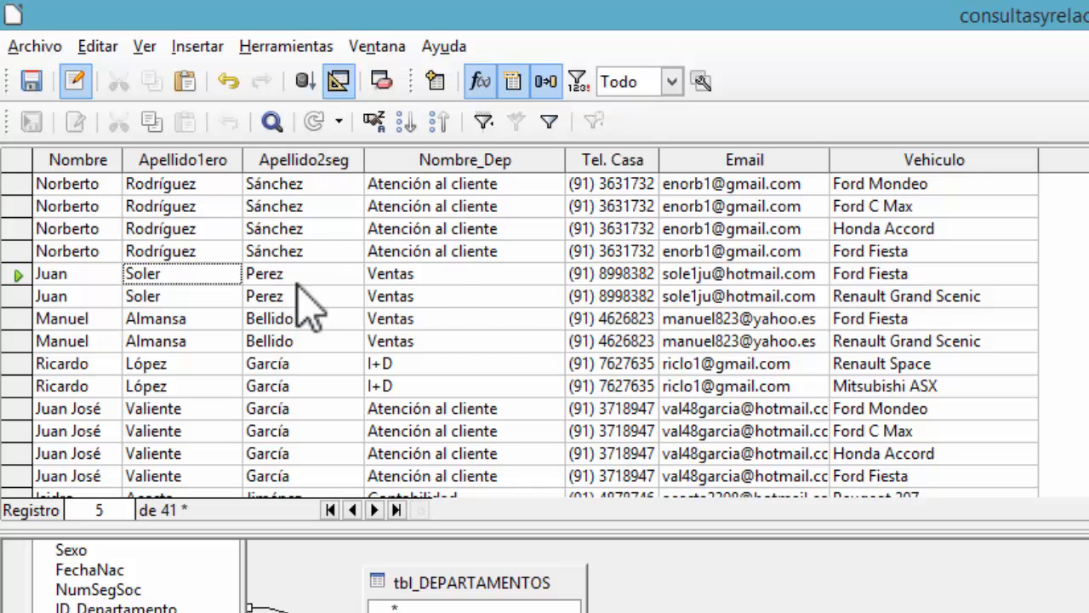
pyautogui.click(428, 274)
pyautogui.click(425, 295)
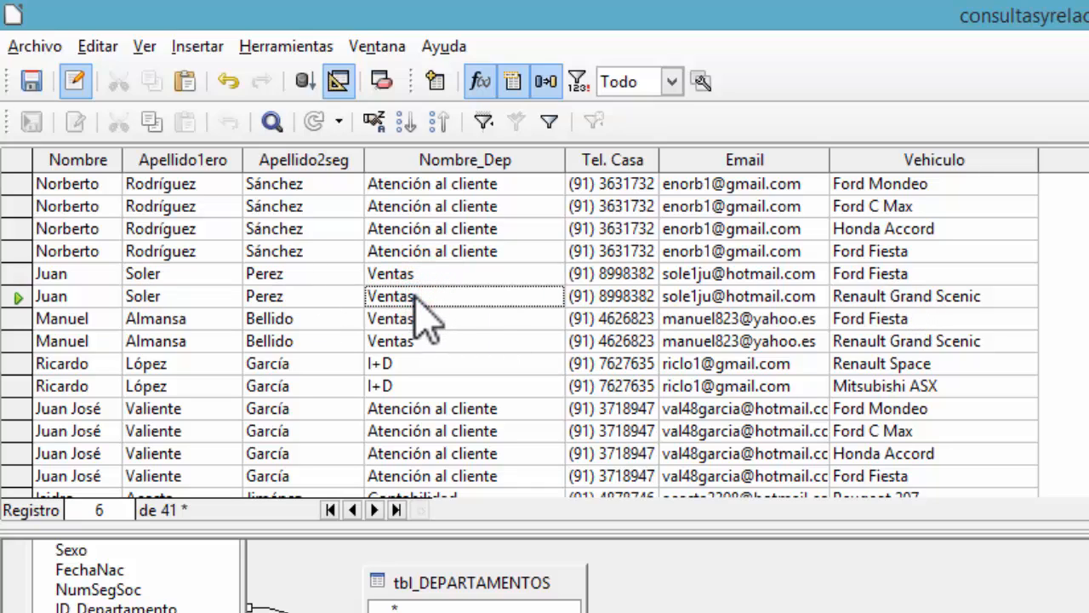
pyautogui.click(872, 274)
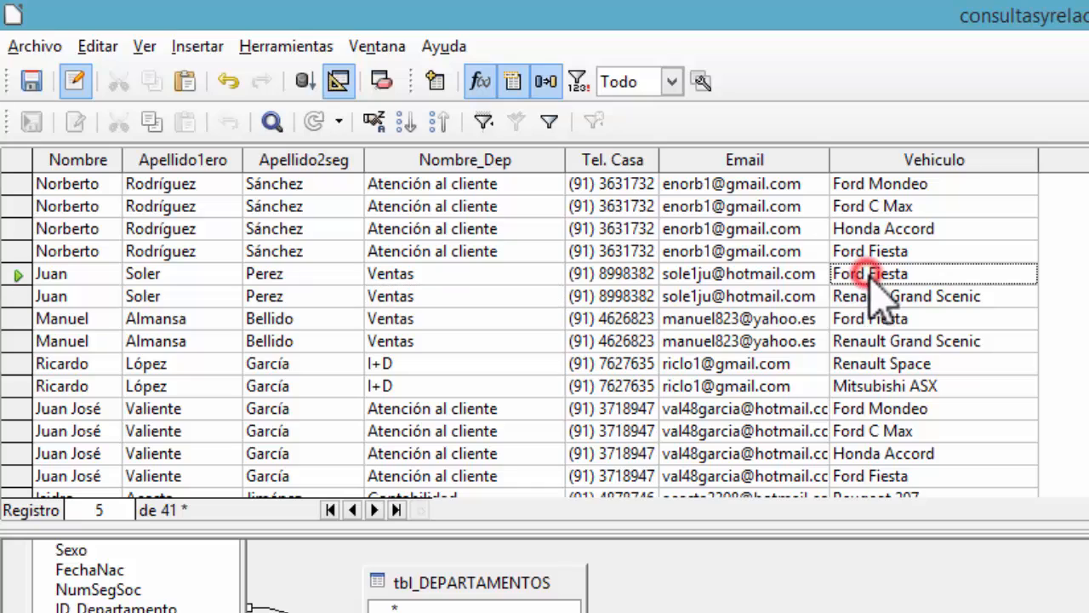
pyautogui.click(889, 297)
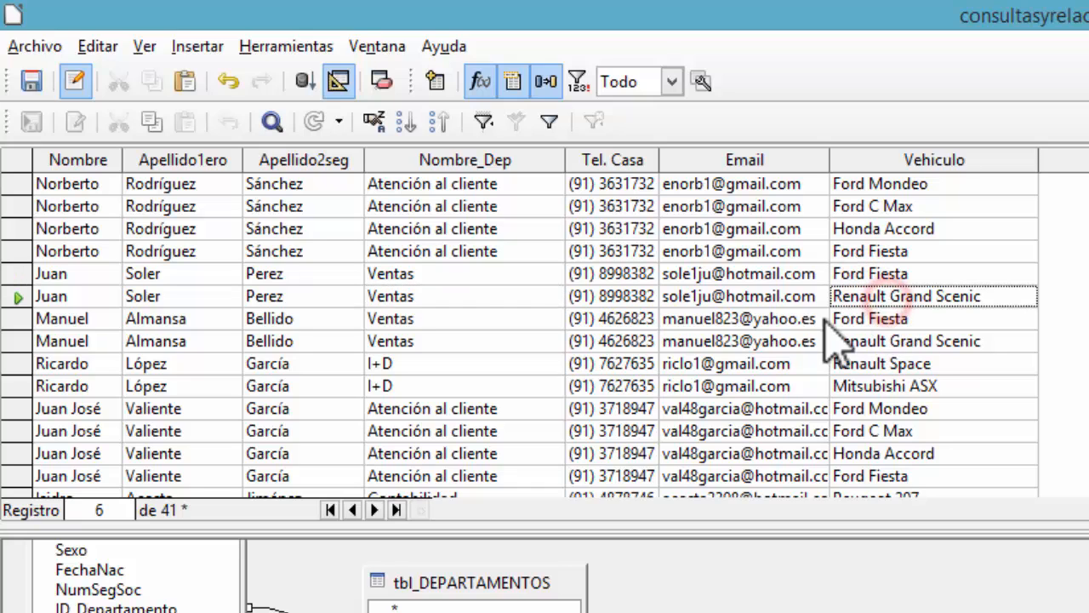
# Step: Compare the second Ventas employee's pair of vehicle records with those of the first Ventas employee
pyautogui.click(68, 320)
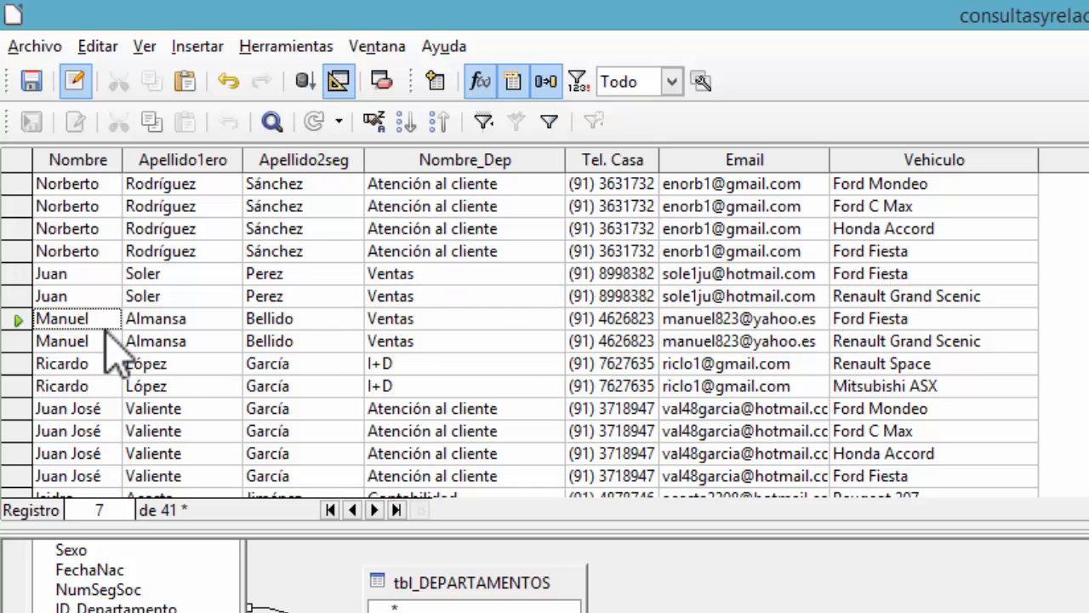
pyautogui.click(416, 326)
pyautogui.click(414, 341)
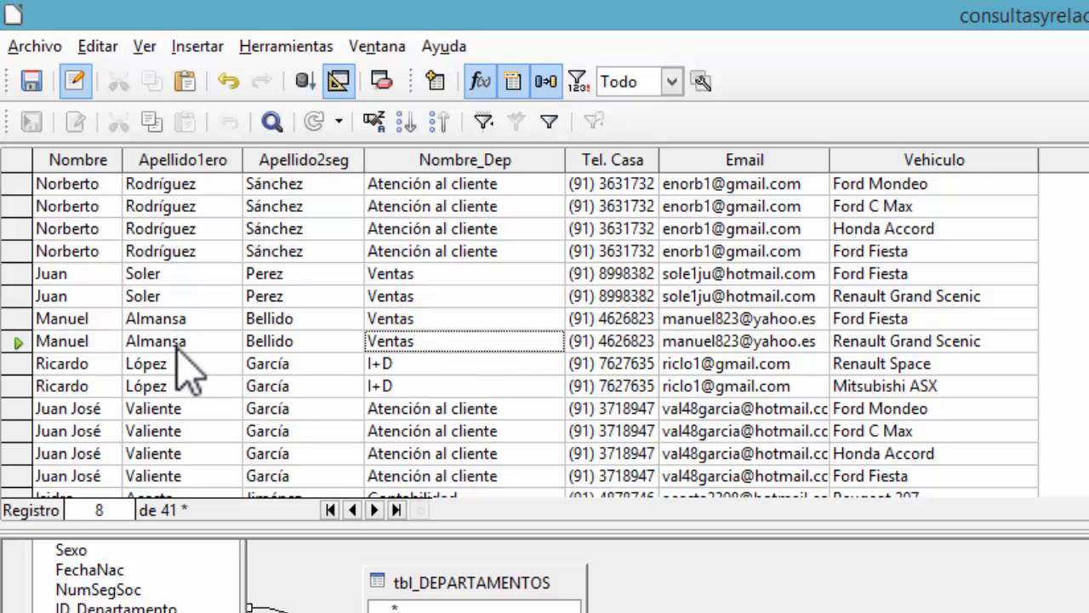
pyautogui.click(889, 318)
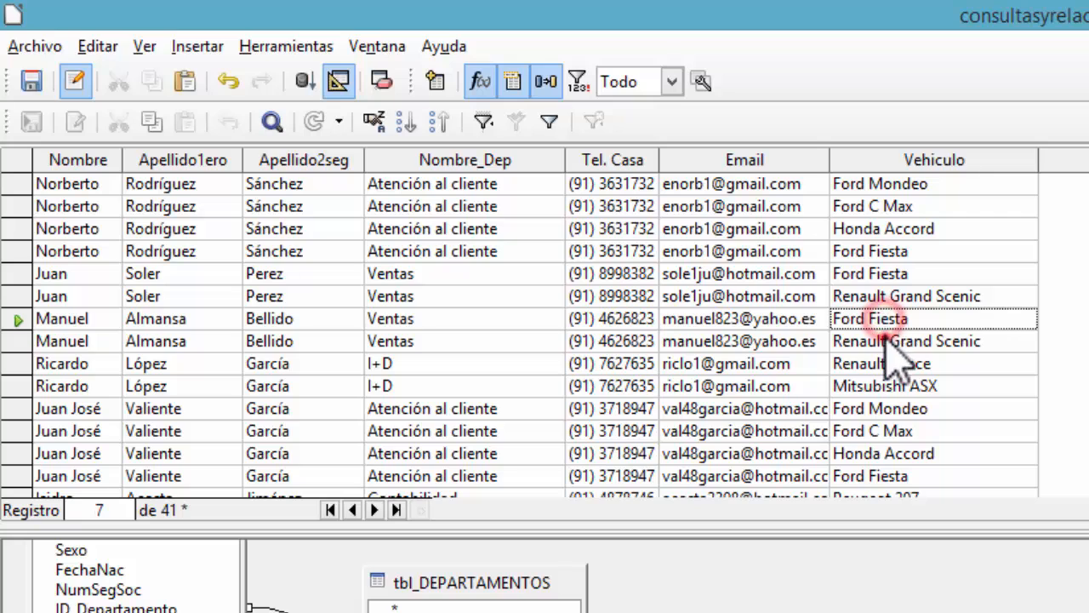
pyautogui.click(885, 340)
pyautogui.click(17, 273)
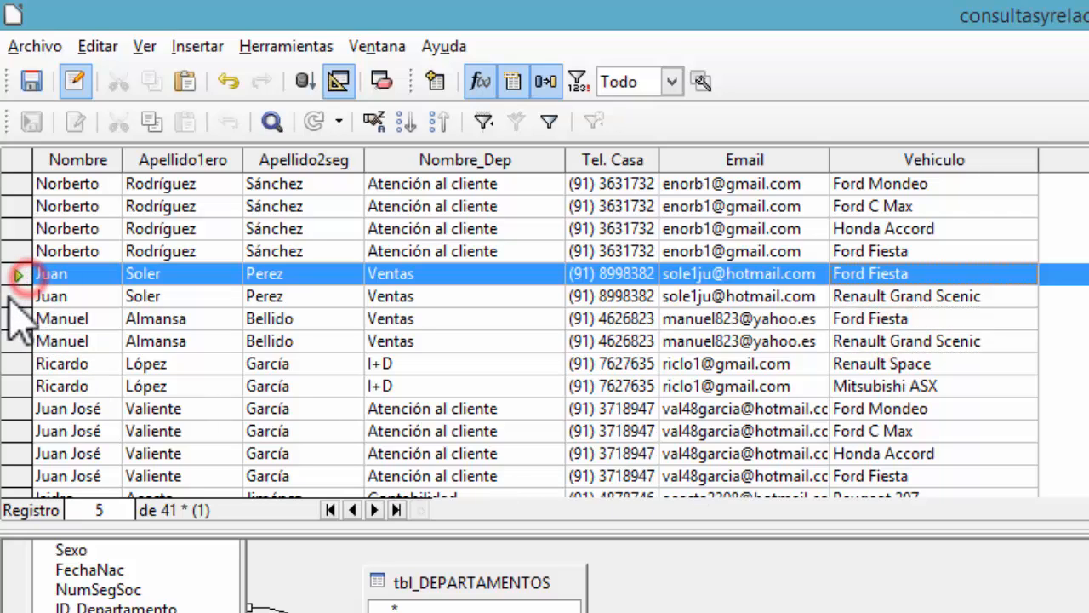
pyautogui.keyDown('shift'); pyautogui.click(14, 297); pyautogui.keyUp('shift')
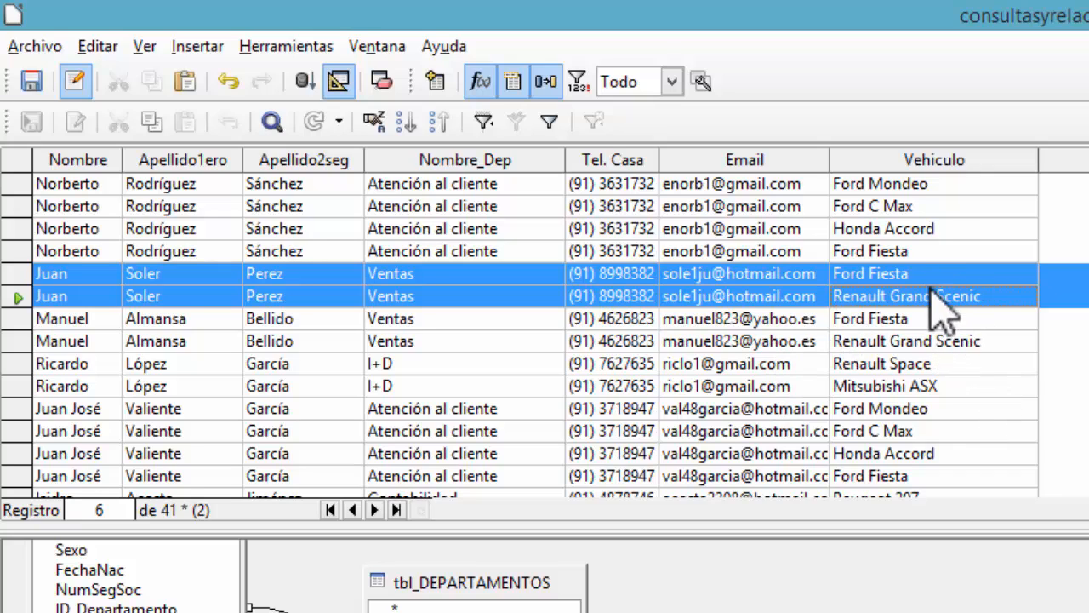
pyautogui.click(18, 319)
pyautogui.keyDown('shift'); pyautogui.click(19, 341); pyautogui.keyUp('shift')
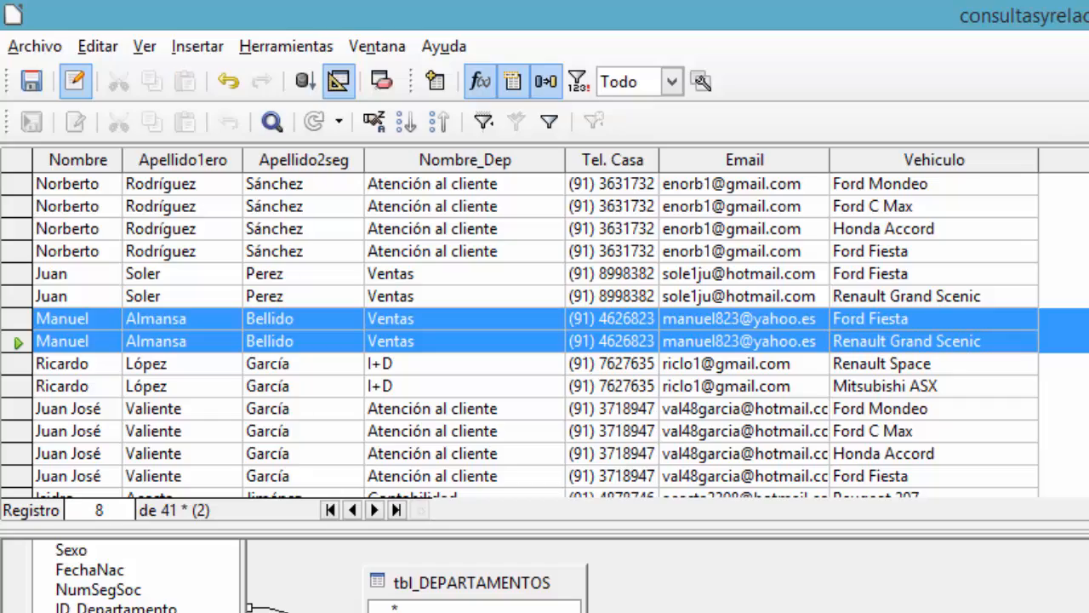
# Step: Look through the rest of the query results to the last record, checking how employees repeat per department vehicle
pyautogui.click(771, 364)
pyautogui.scroll(-9, 774, 370)
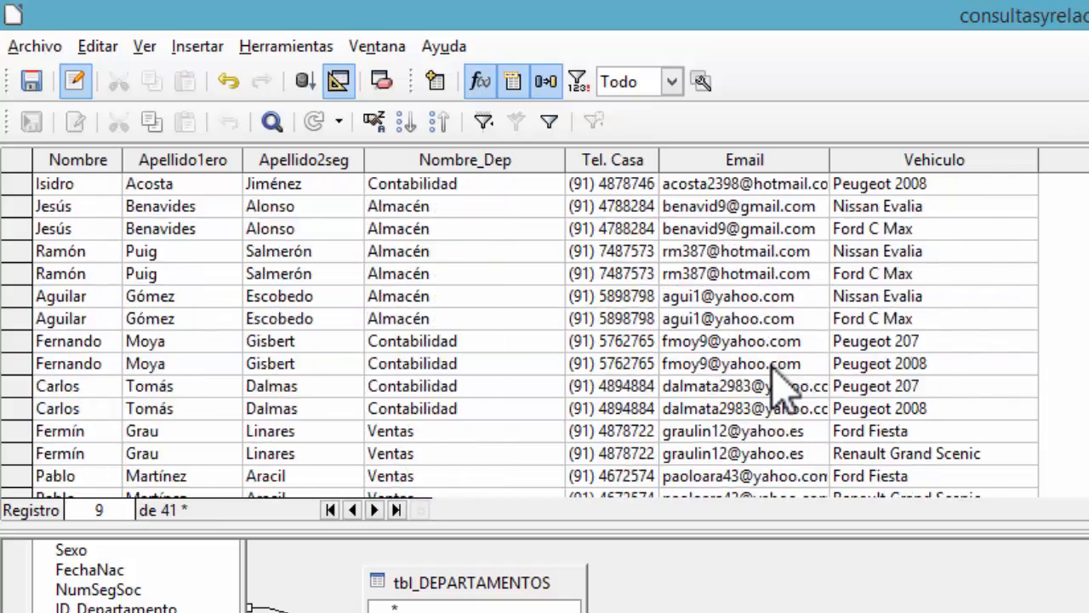
pyautogui.scroll(-5, 775, 374)
pyautogui.scroll(-6, 772, 366)
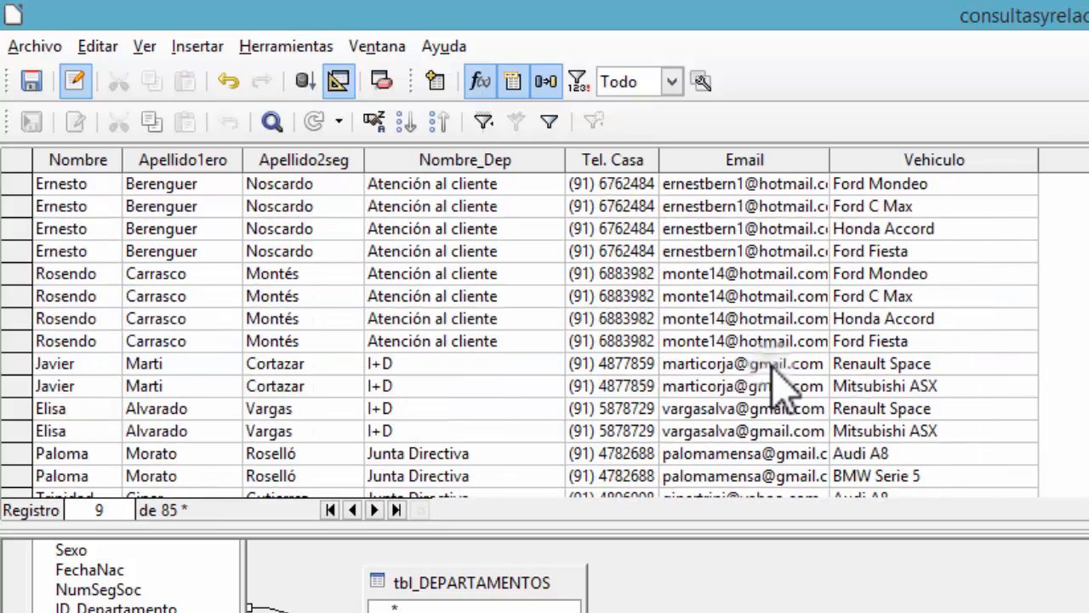
pyautogui.rightClick(772, 364)
pyautogui.click(746, 318)
pyautogui.rightClick(769, 363)
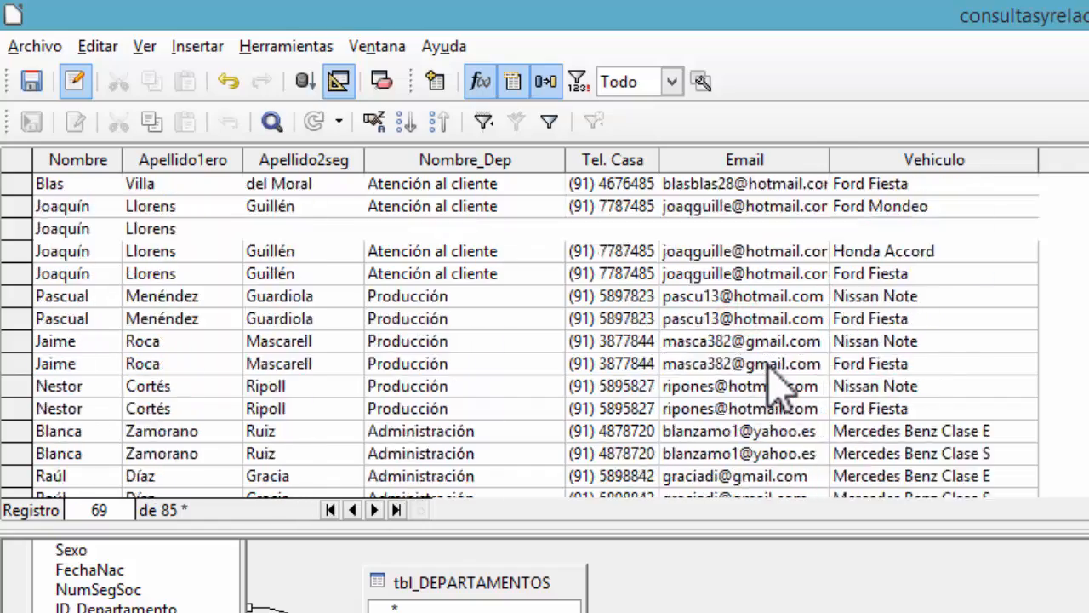
pyautogui.scroll(-10, 768, 363)
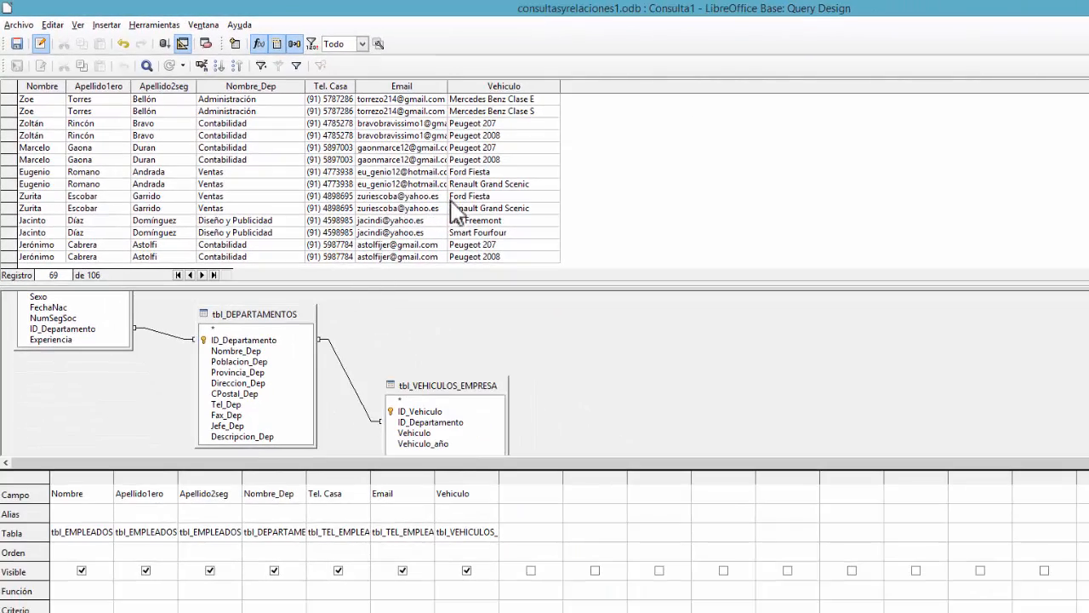
pyautogui.scroll(10, 442, 217)
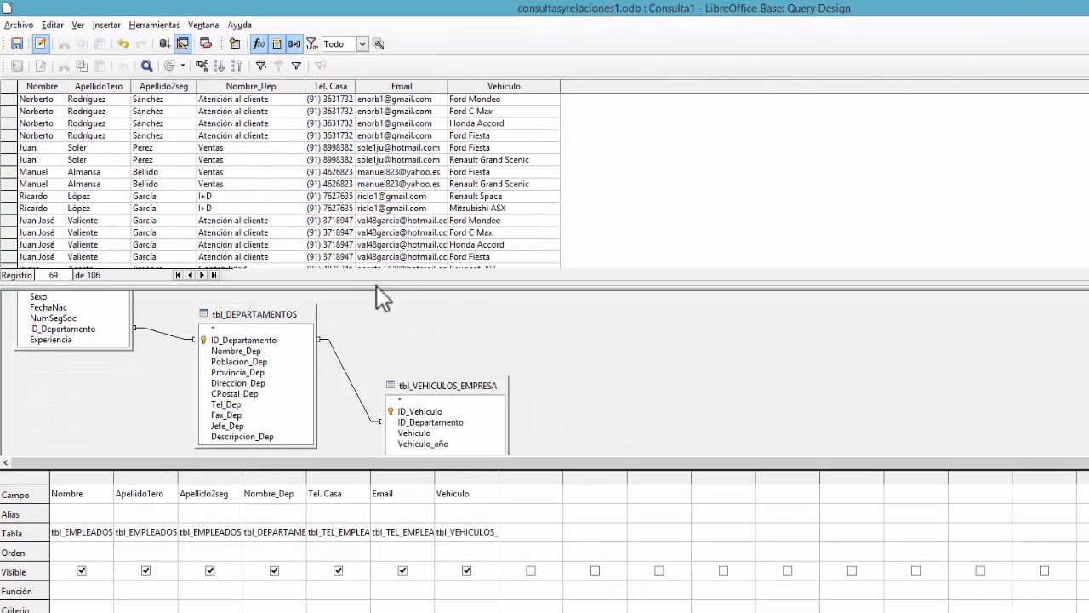
# Step: Add the CPostal field from tbl_EMPLEADOS to the query and place it between Apellido2seg and Nombre_Dep
pyautogui.scroll(5, 302, 442)
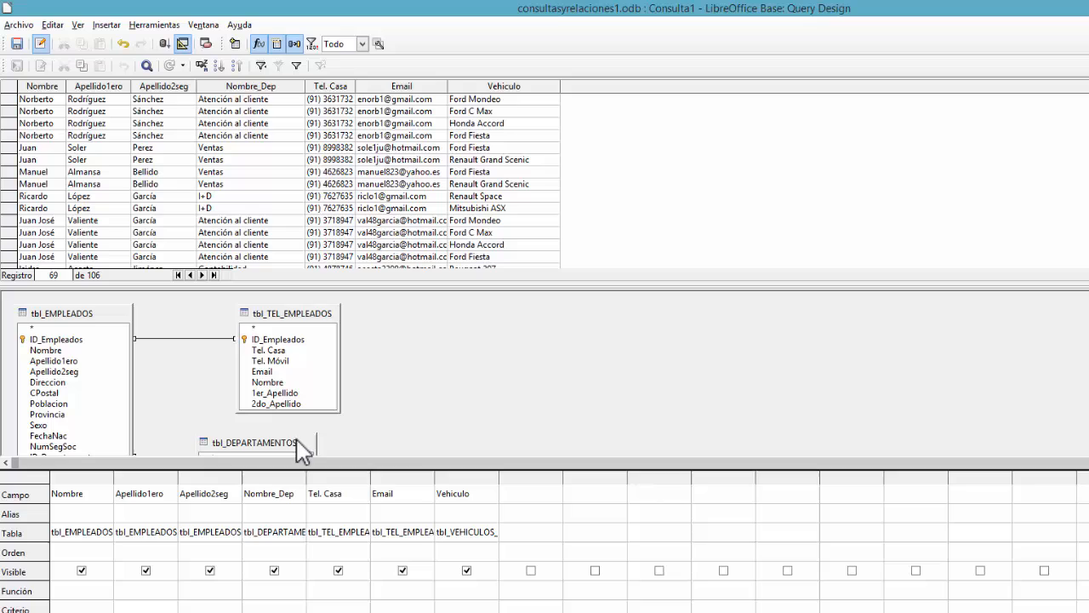
pyautogui.click(57, 392)
pyautogui.doubleClick(56, 394)
pyautogui.moveTo(513, 475)
pyautogui.mouseDown()
pyautogui.moveTo(516, 484)
pyautogui.moveTo(290, 481)
pyautogui.moveTo(307, 494)
pyautogui.mouseUp()
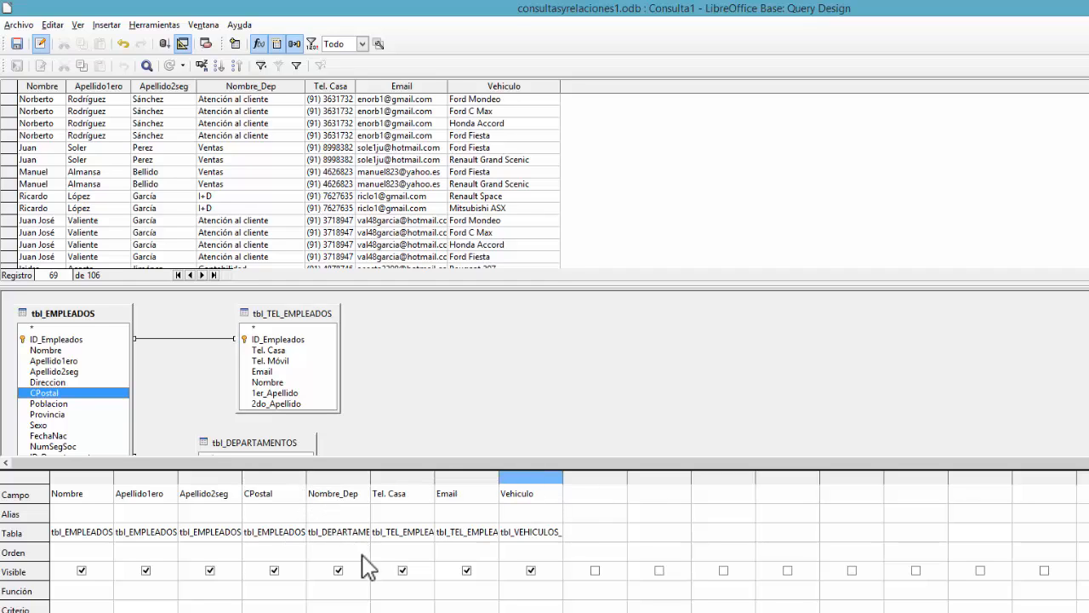
# Step: Add Poblacion and Provincia from tbl_EMPLEADOS to the query and place both directly after CPostal
pyautogui.doubleClick(68, 404)
pyautogui.doubleClick(66, 414)
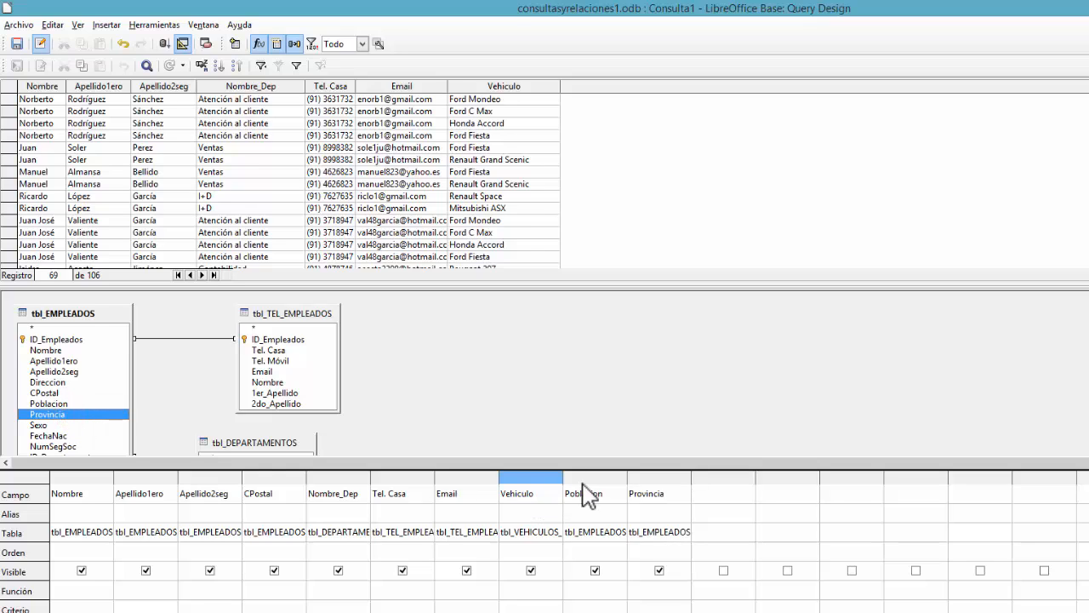
pyautogui.moveTo(585, 485); pyautogui.dragTo(310, 494)
pyautogui.moveTo(660, 479); pyautogui.dragTo(375, 478)
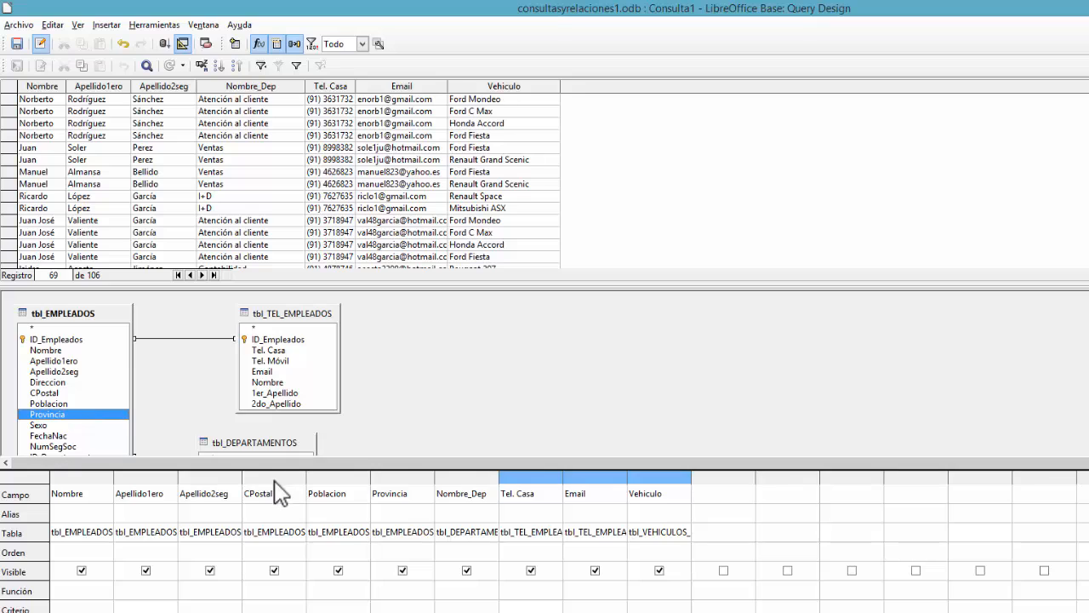
# Step: Run the query again and check its records with the added postal code, town and province fields
pyautogui.click(165, 44)
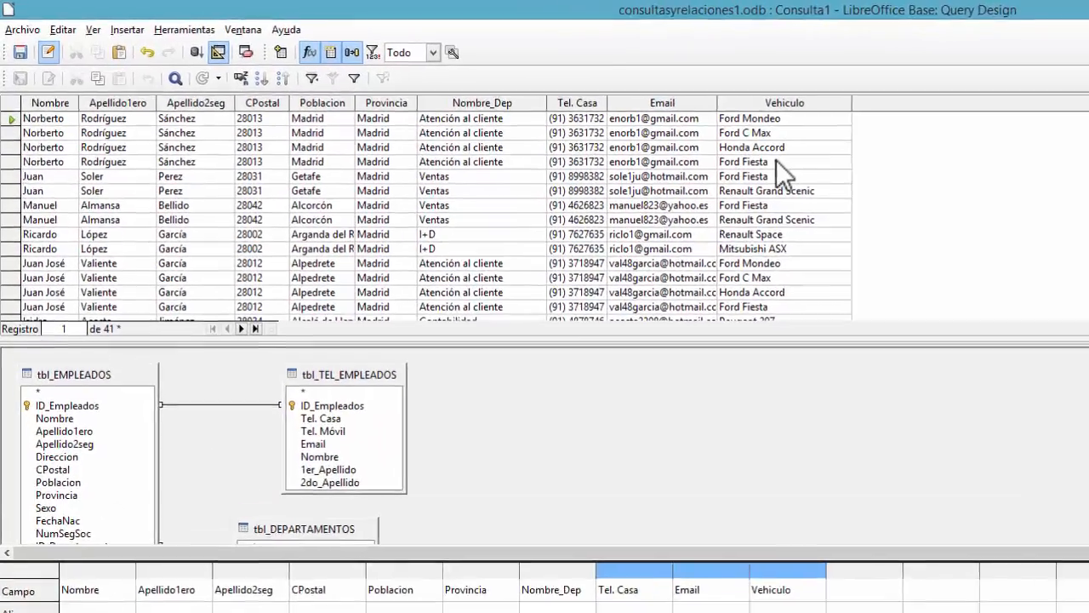
pyautogui.click(658, 136)
pyautogui.click(653, 100)
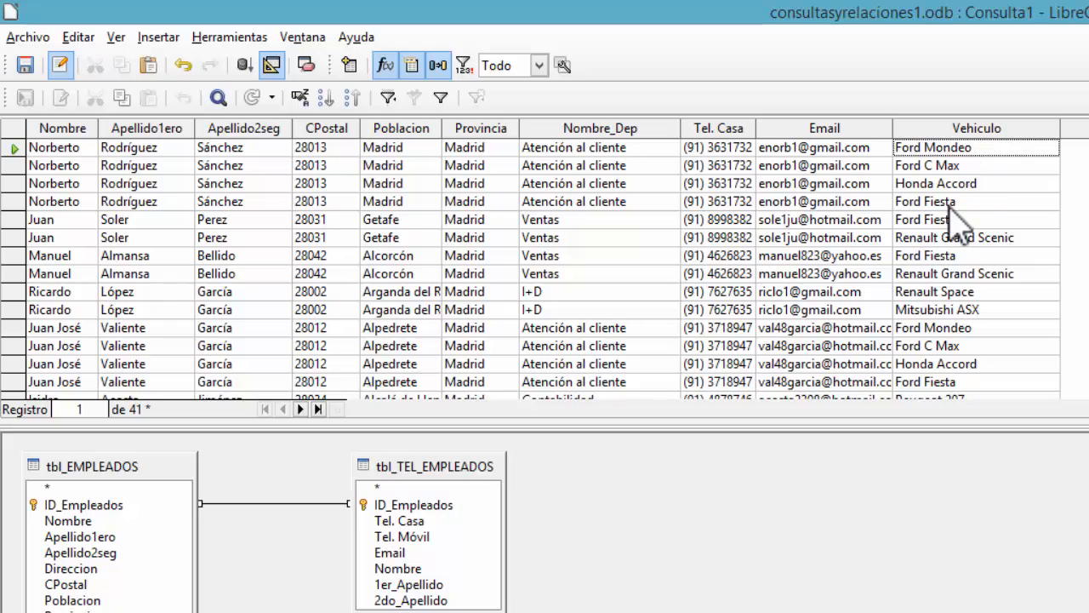
pyautogui.click(333, 149)
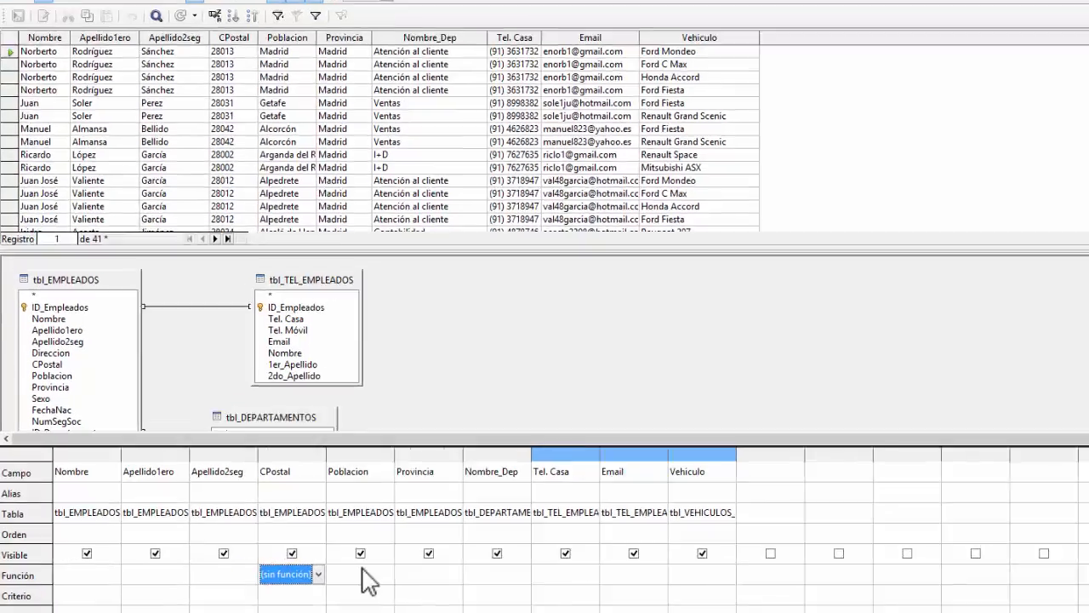
# Step: Give CPostal a BETWEEN criterion with 28010 as the lower limit and run the query
pyautogui.click(276, 599)
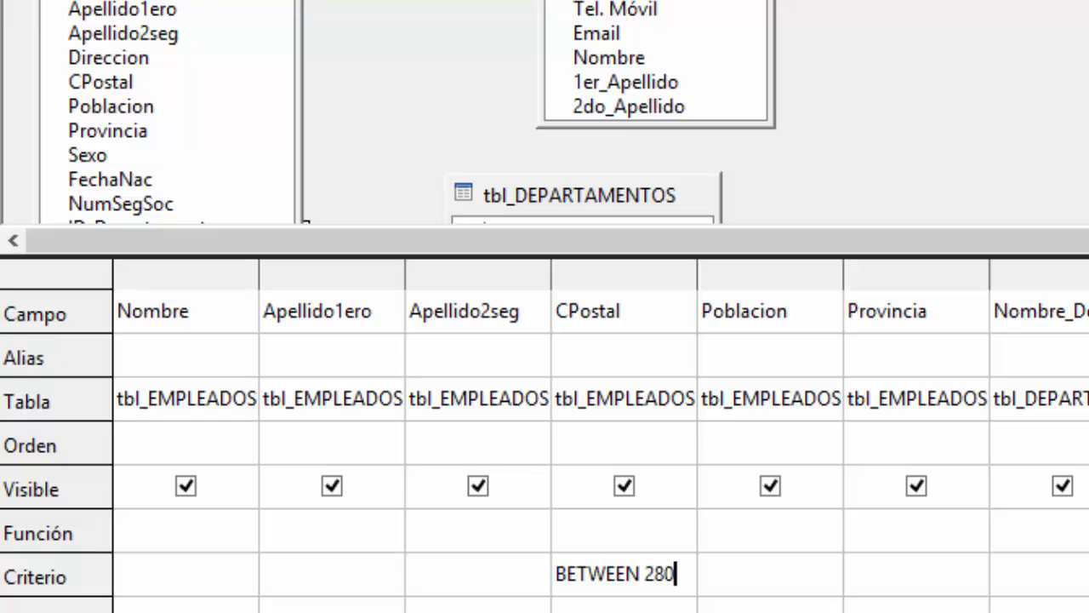
pyautogui.write('BETWEEN 28010 AND 27')
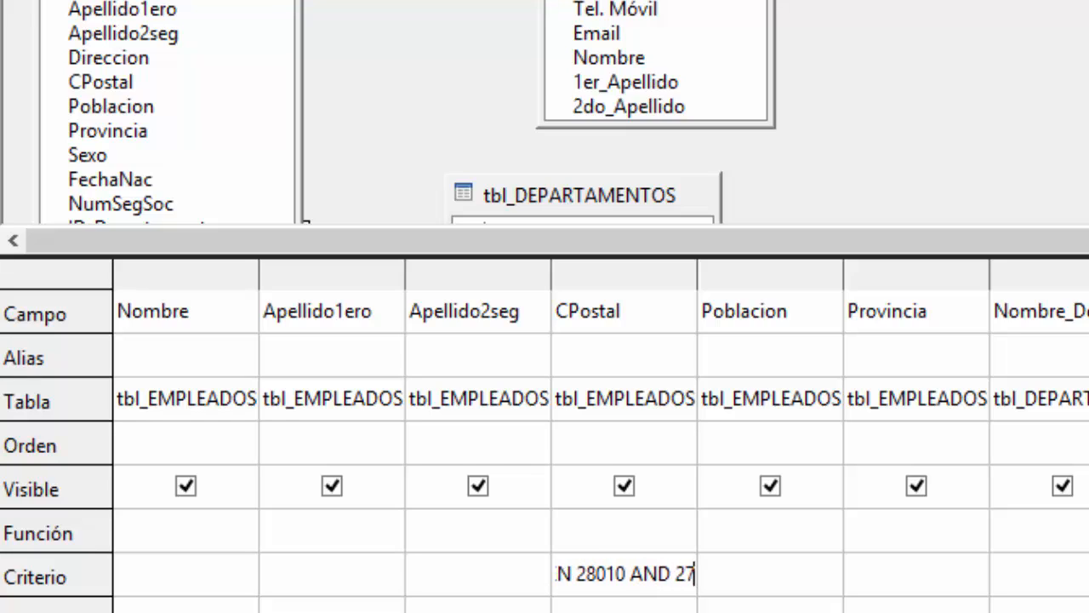
pyautogui.write('020')
pyautogui.press('Return')
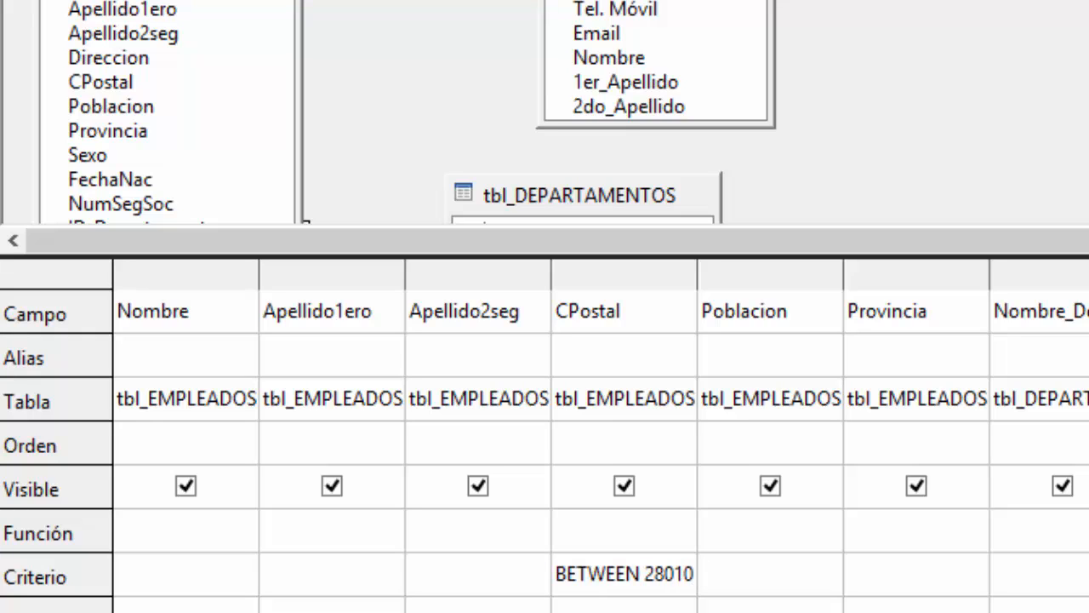
pyautogui.doubleClick(699, 272)
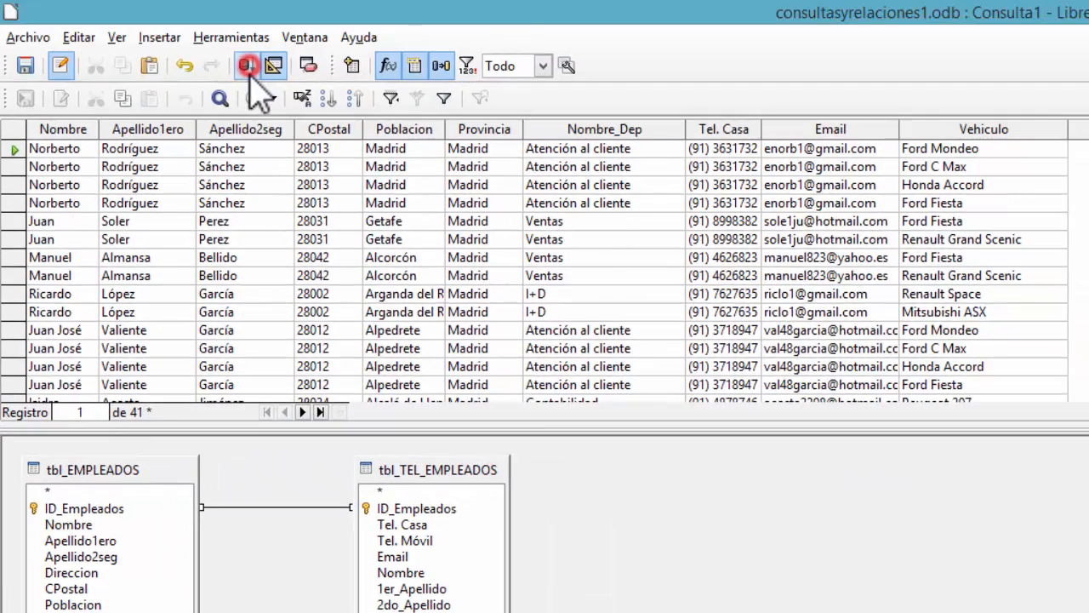
pyautogui.click(246, 66)
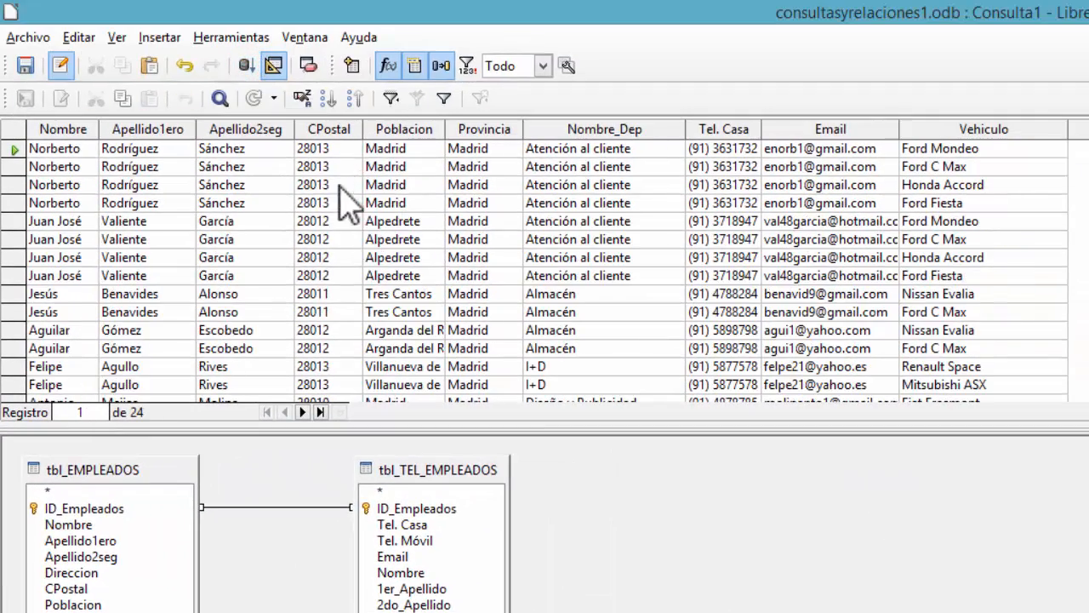
# Step: Examine the CPostal and Nombre_Dep values across all the filtered query records
pyautogui.scroll(-4, 374, 247)
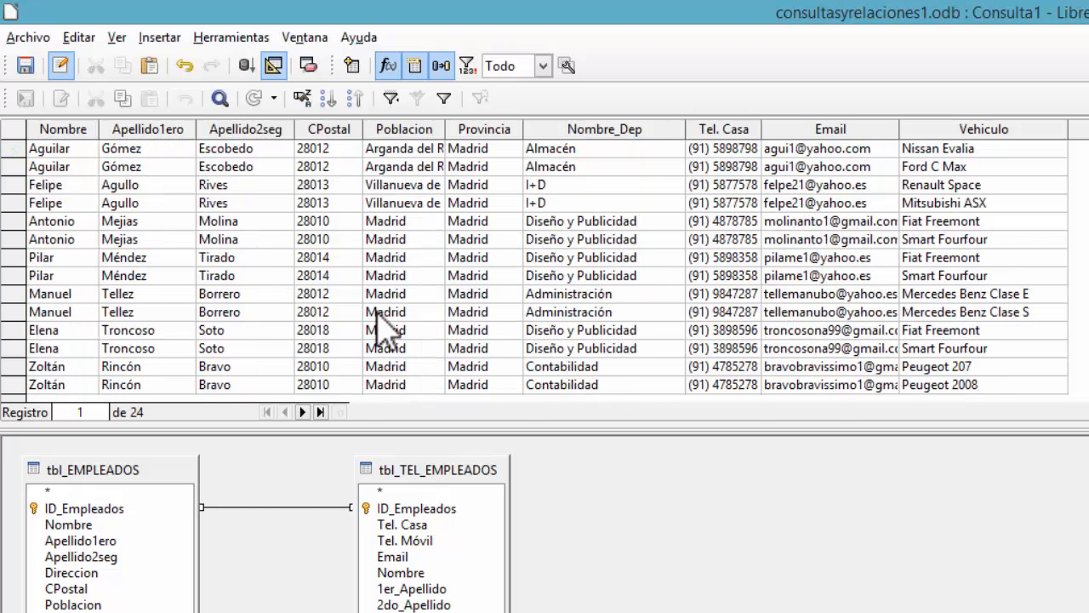
pyautogui.scroll(4, 384, 289)
pyautogui.scroll(-4, 382, 315)
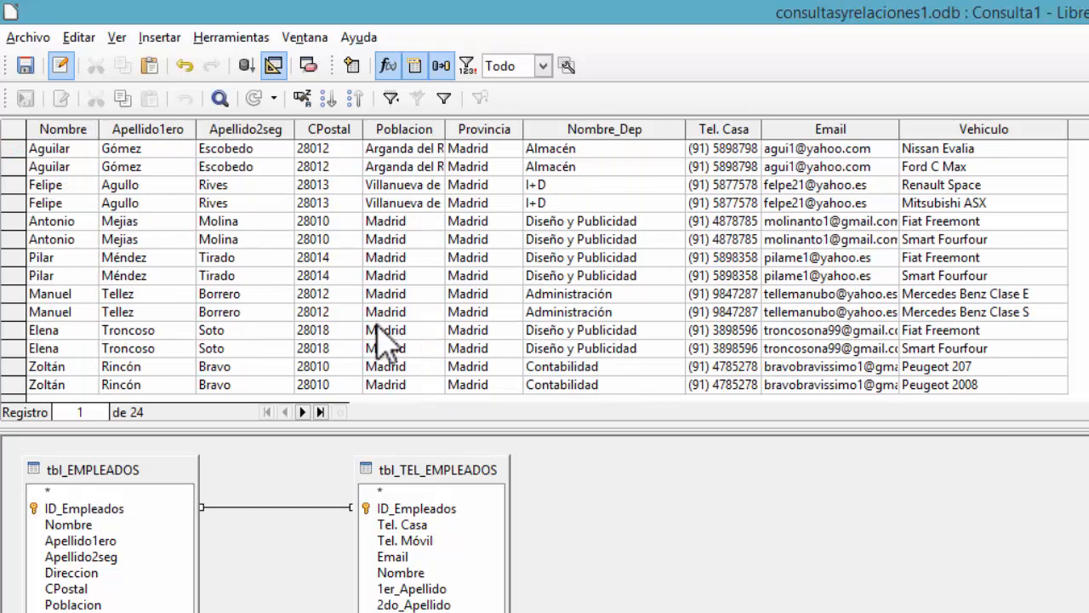
pyautogui.click(327, 385)
pyautogui.scroll(4, 347, 219)
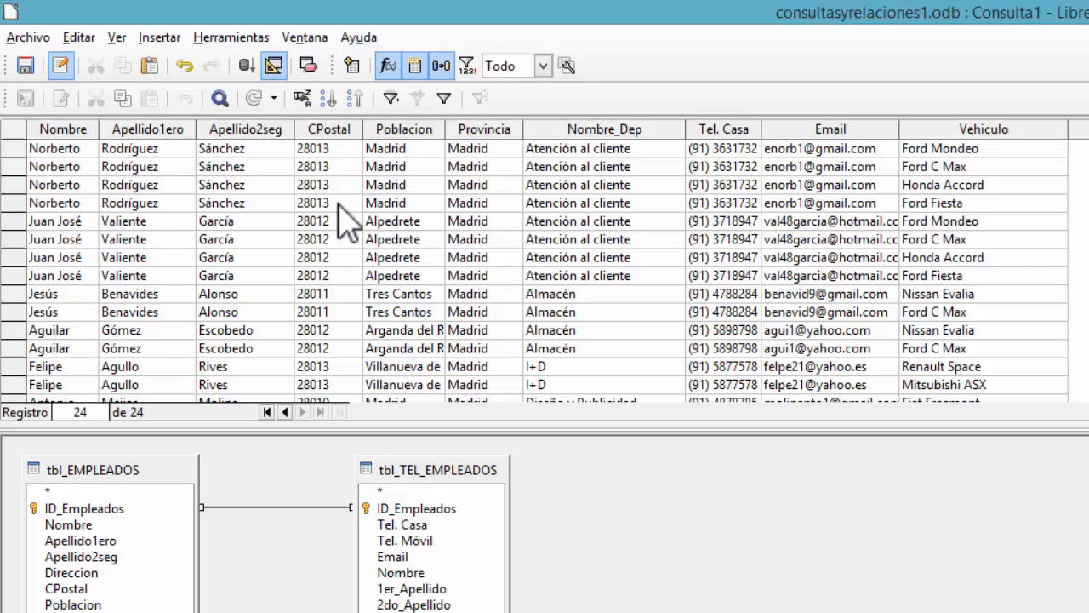
pyautogui.click(307, 149)
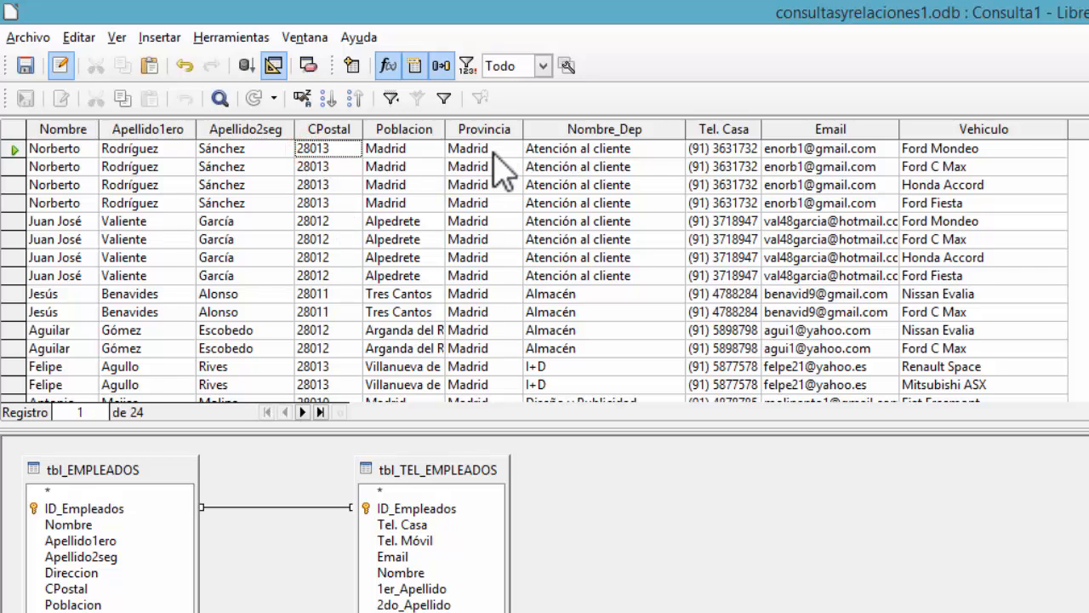
pyautogui.scroll(-4, 476, 166)
pyautogui.scroll(4, 680, 187)
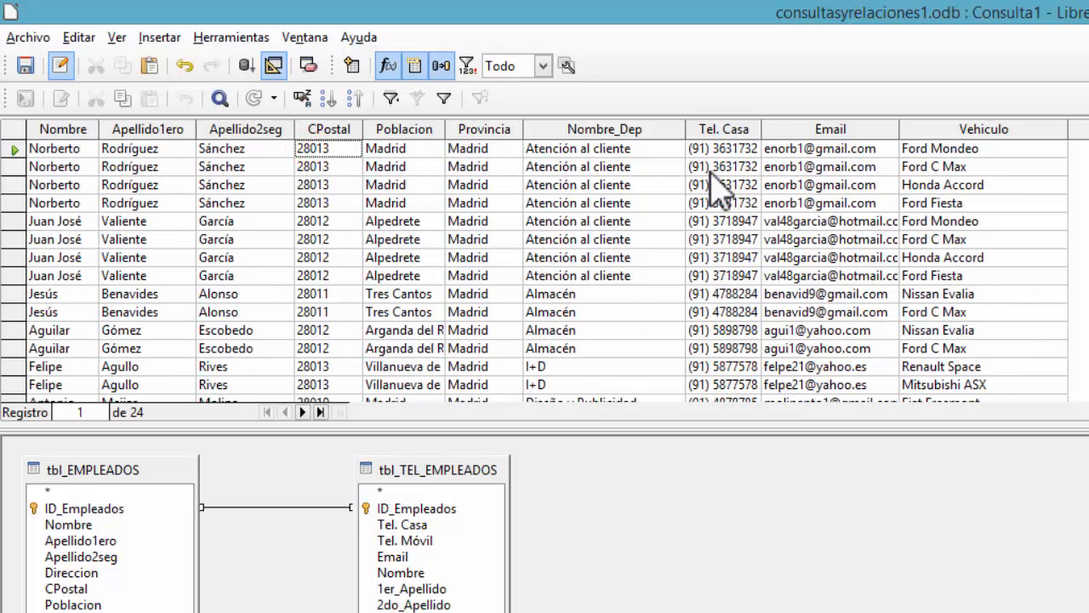
pyautogui.click(598, 150)
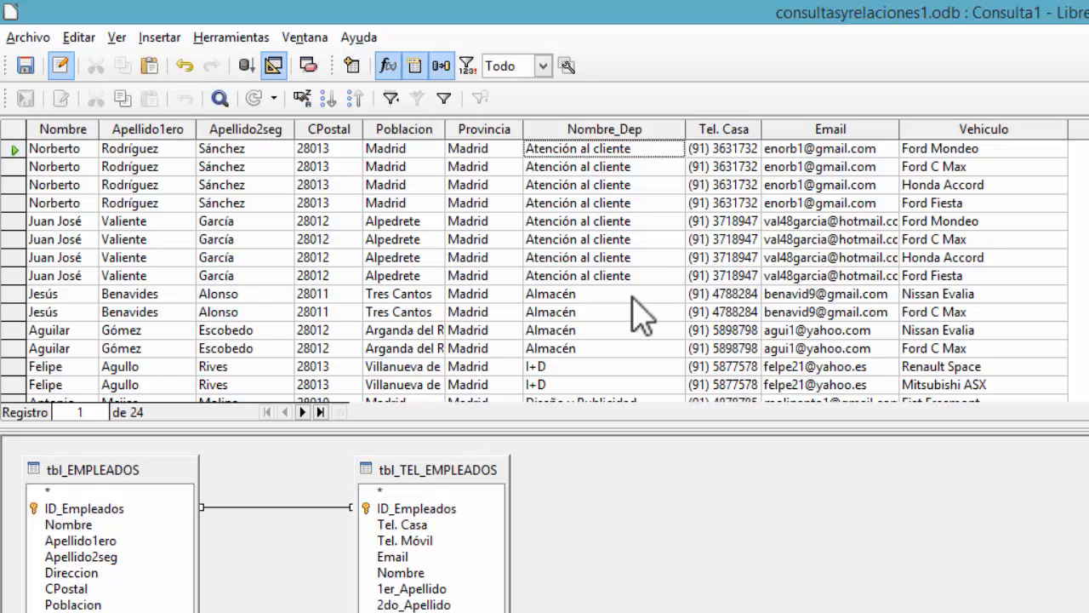
pyautogui.scroll(-1, 634, 324)
pyautogui.scroll(-3, 634, 327)
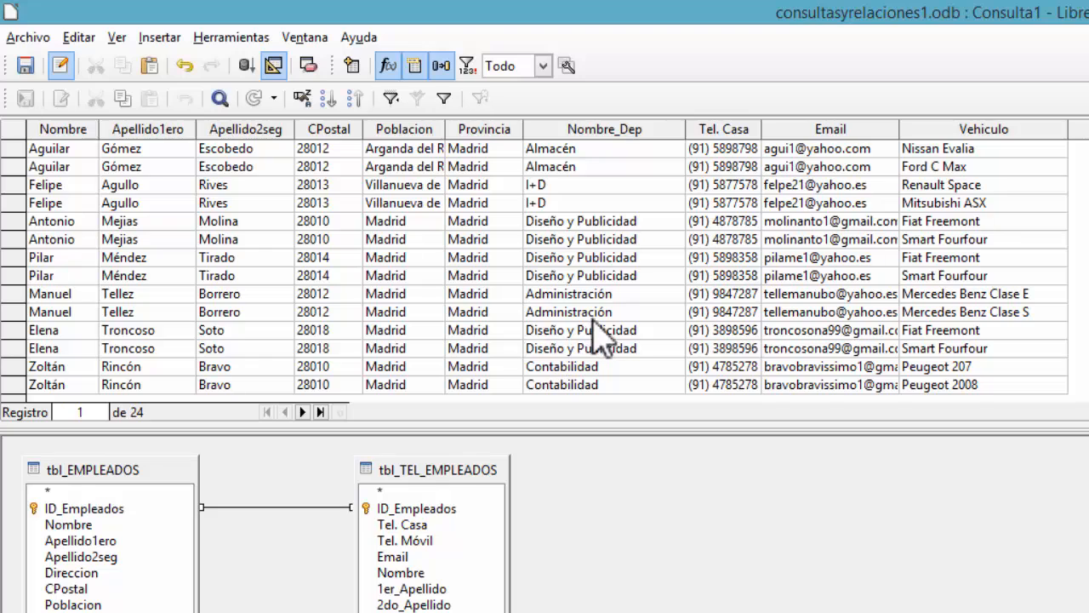
# Step: Compare the Nombre_Dep and Vehiculo values of the last two Contabilidad records, and review the vehicles repeated across the other filtered records
pyautogui.click(561, 367)
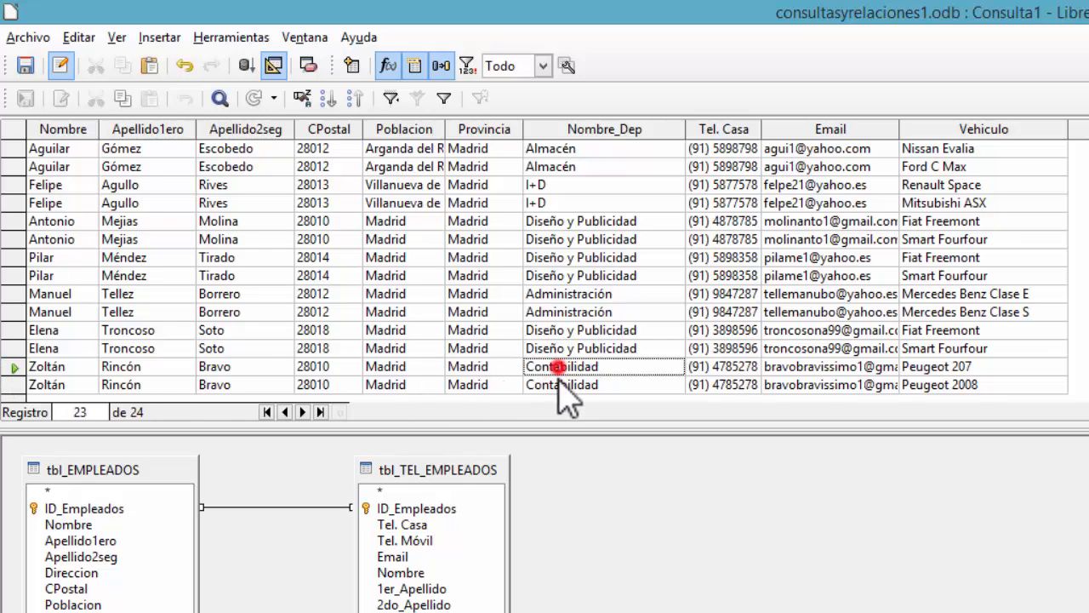
pyautogui.click(562, 386)
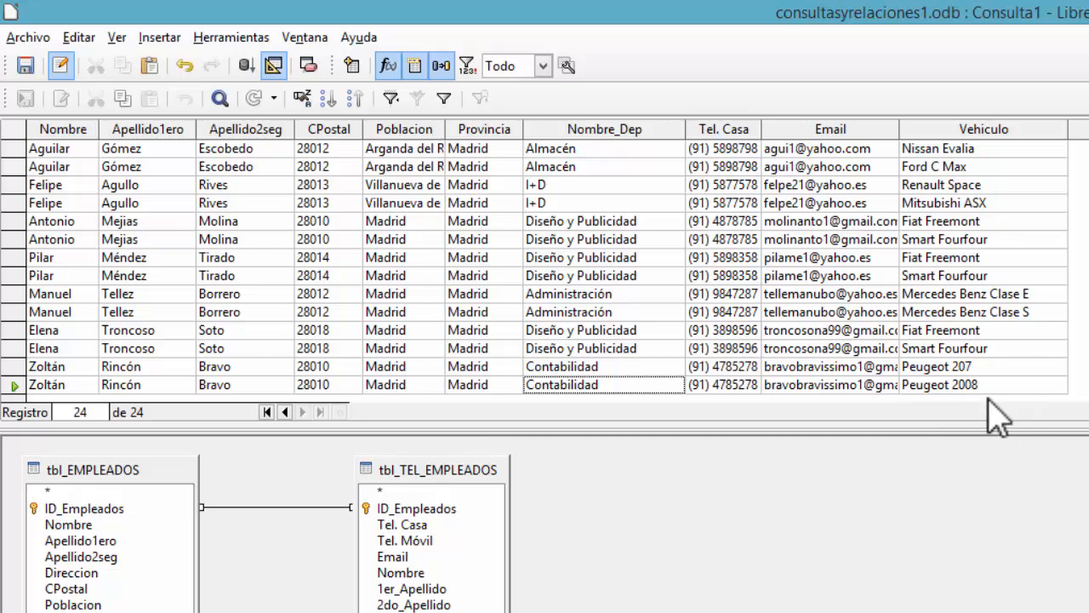
pyautogui.click(978, 367)
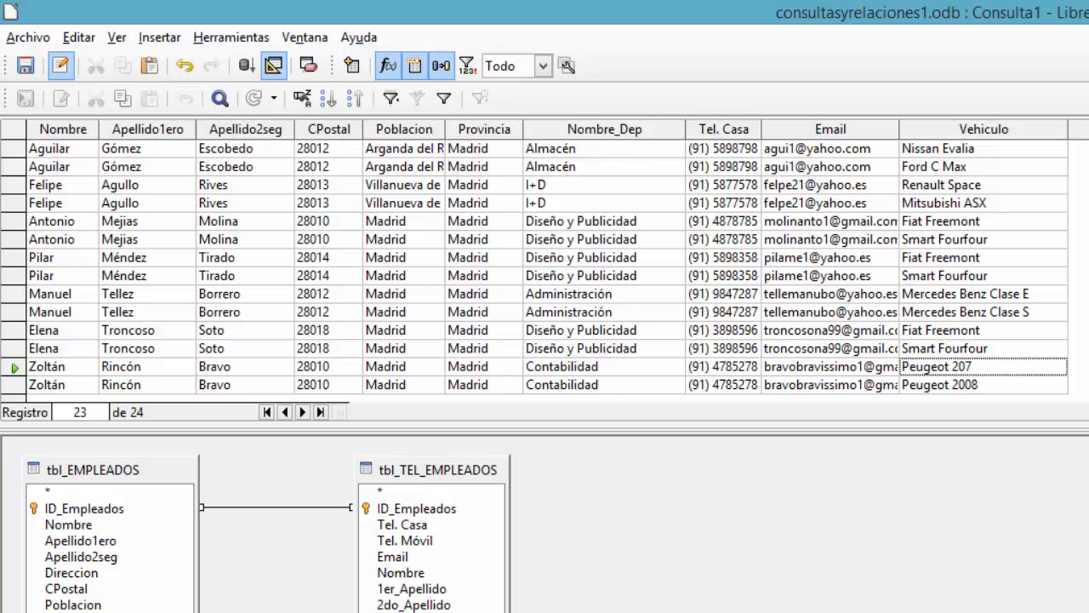
pyautogui.scroll(3, 944, 255)
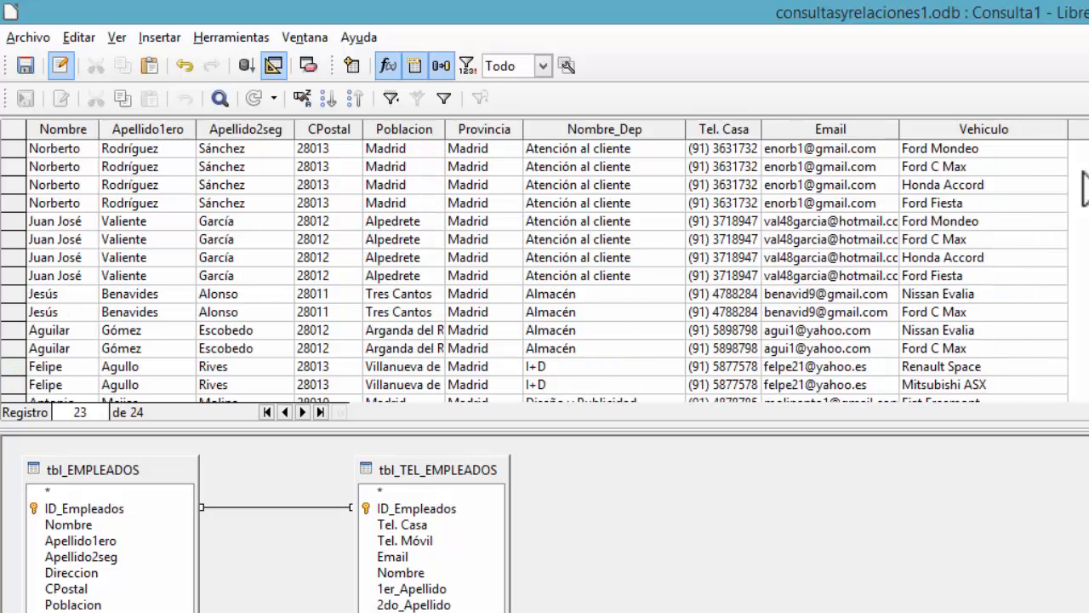
pyautogui.scroll(-3, 987, 259)
pyautogui.scroll(2, 987, 260)
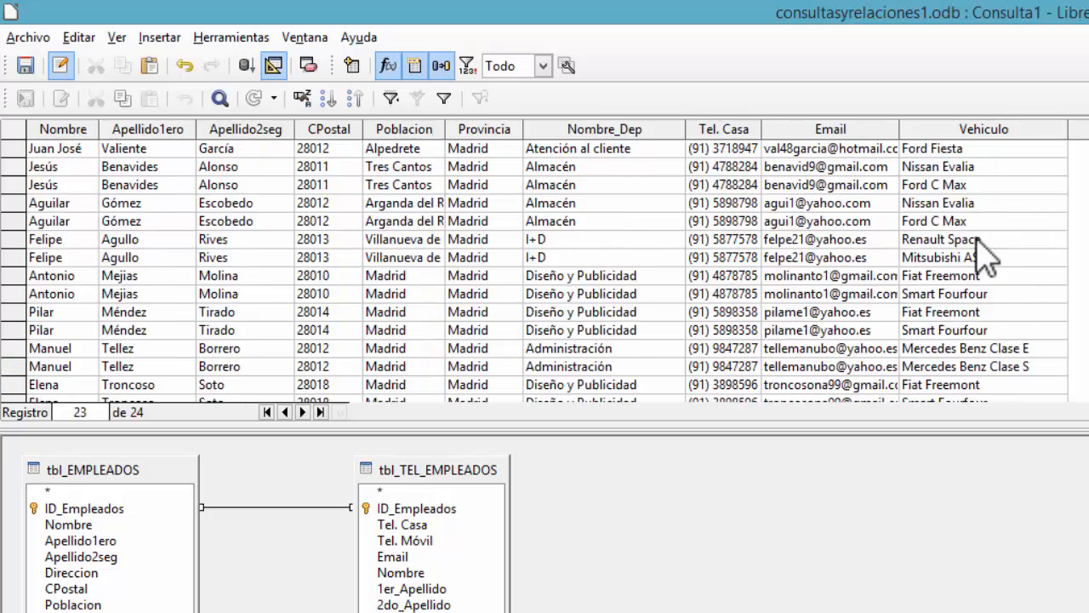
pyautogui.scroll(-2, 988, 260)
pyautogui.scroll(3, 987, 259)
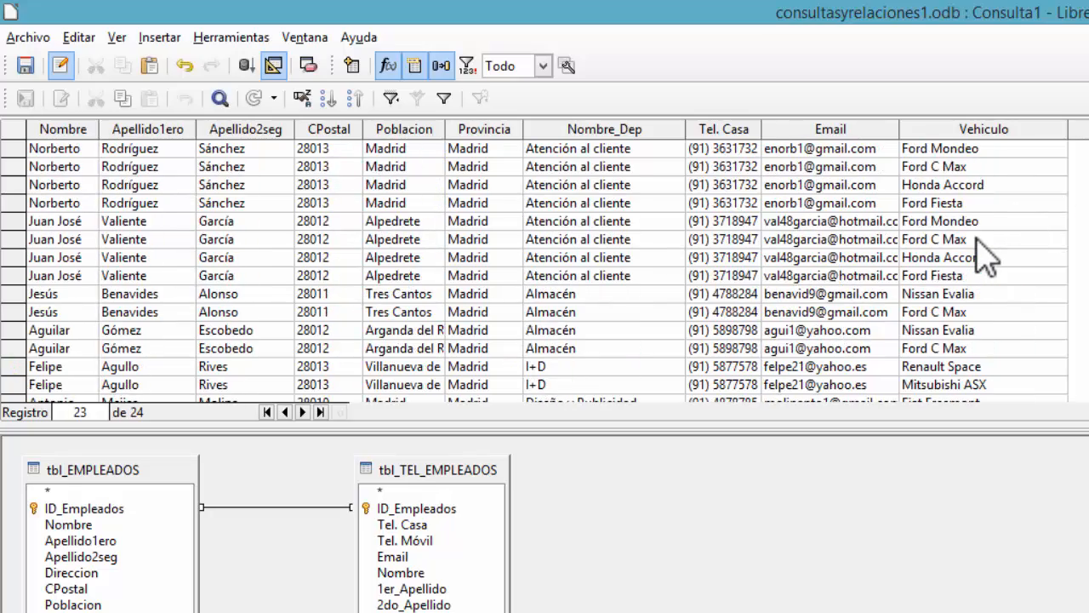